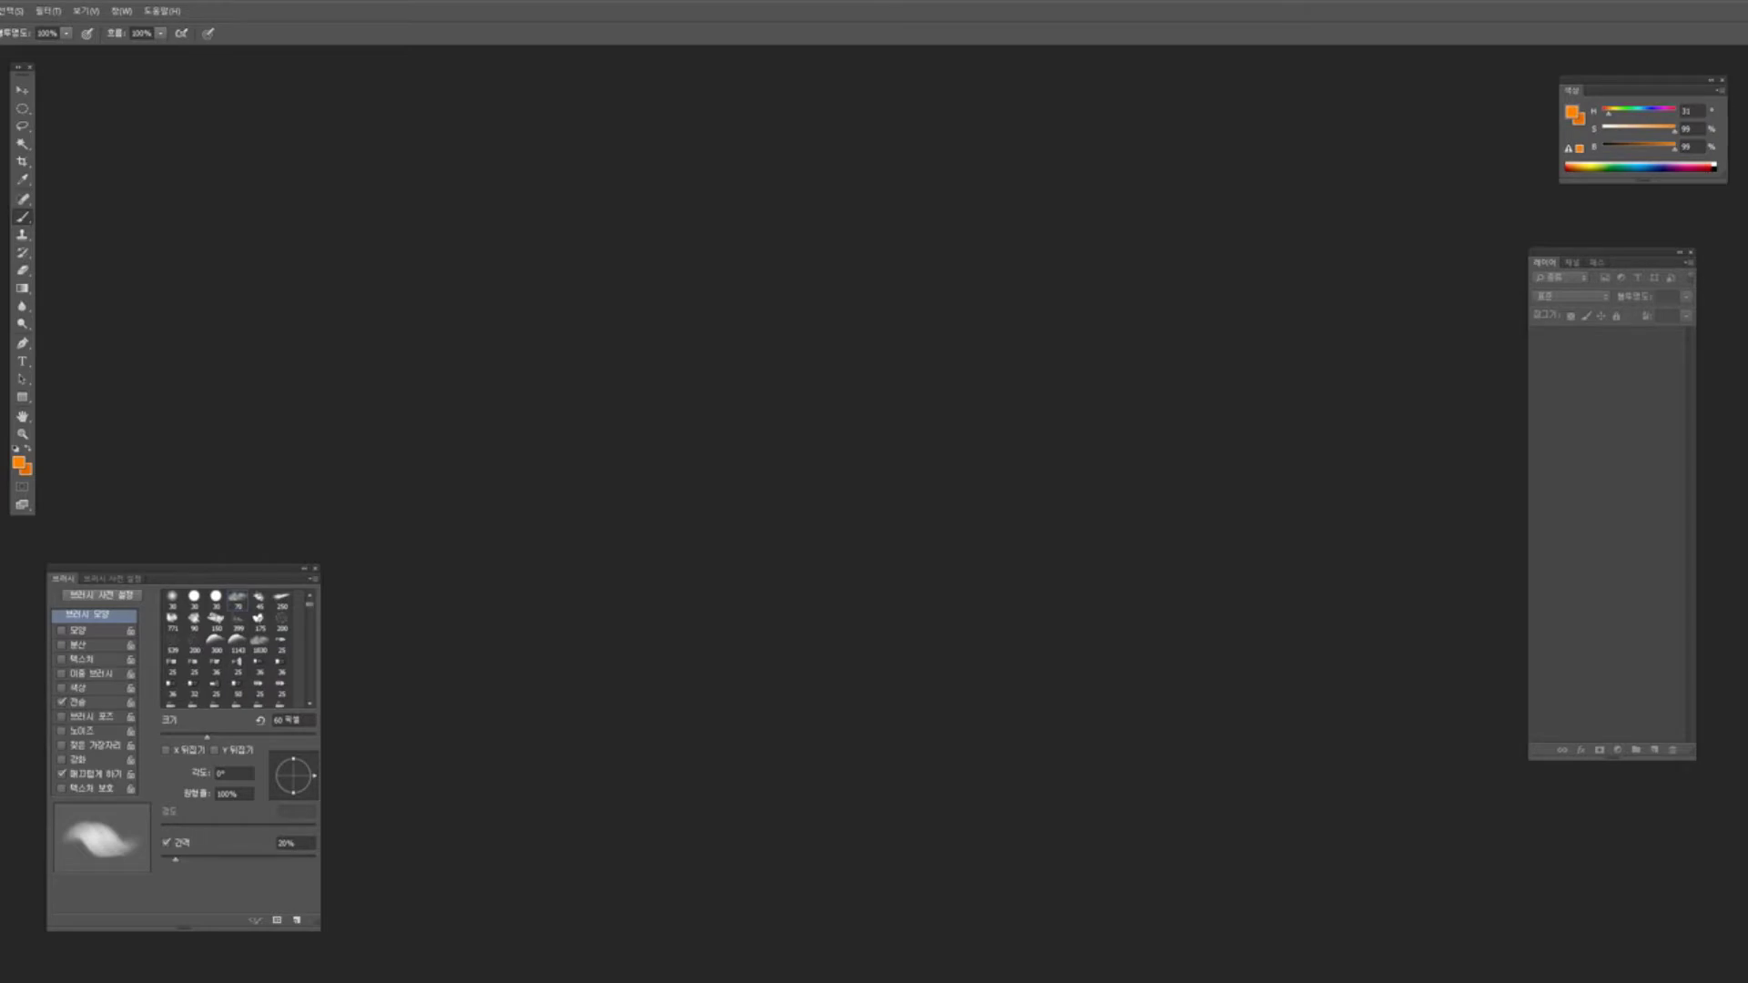
Open the animal characters JPG and float it in its own document window
left_click_drag(790, 1, 783, 382)
left_click_drag(801, 52, 792, 94)
left_click_drag(89, 87, 417, 103)
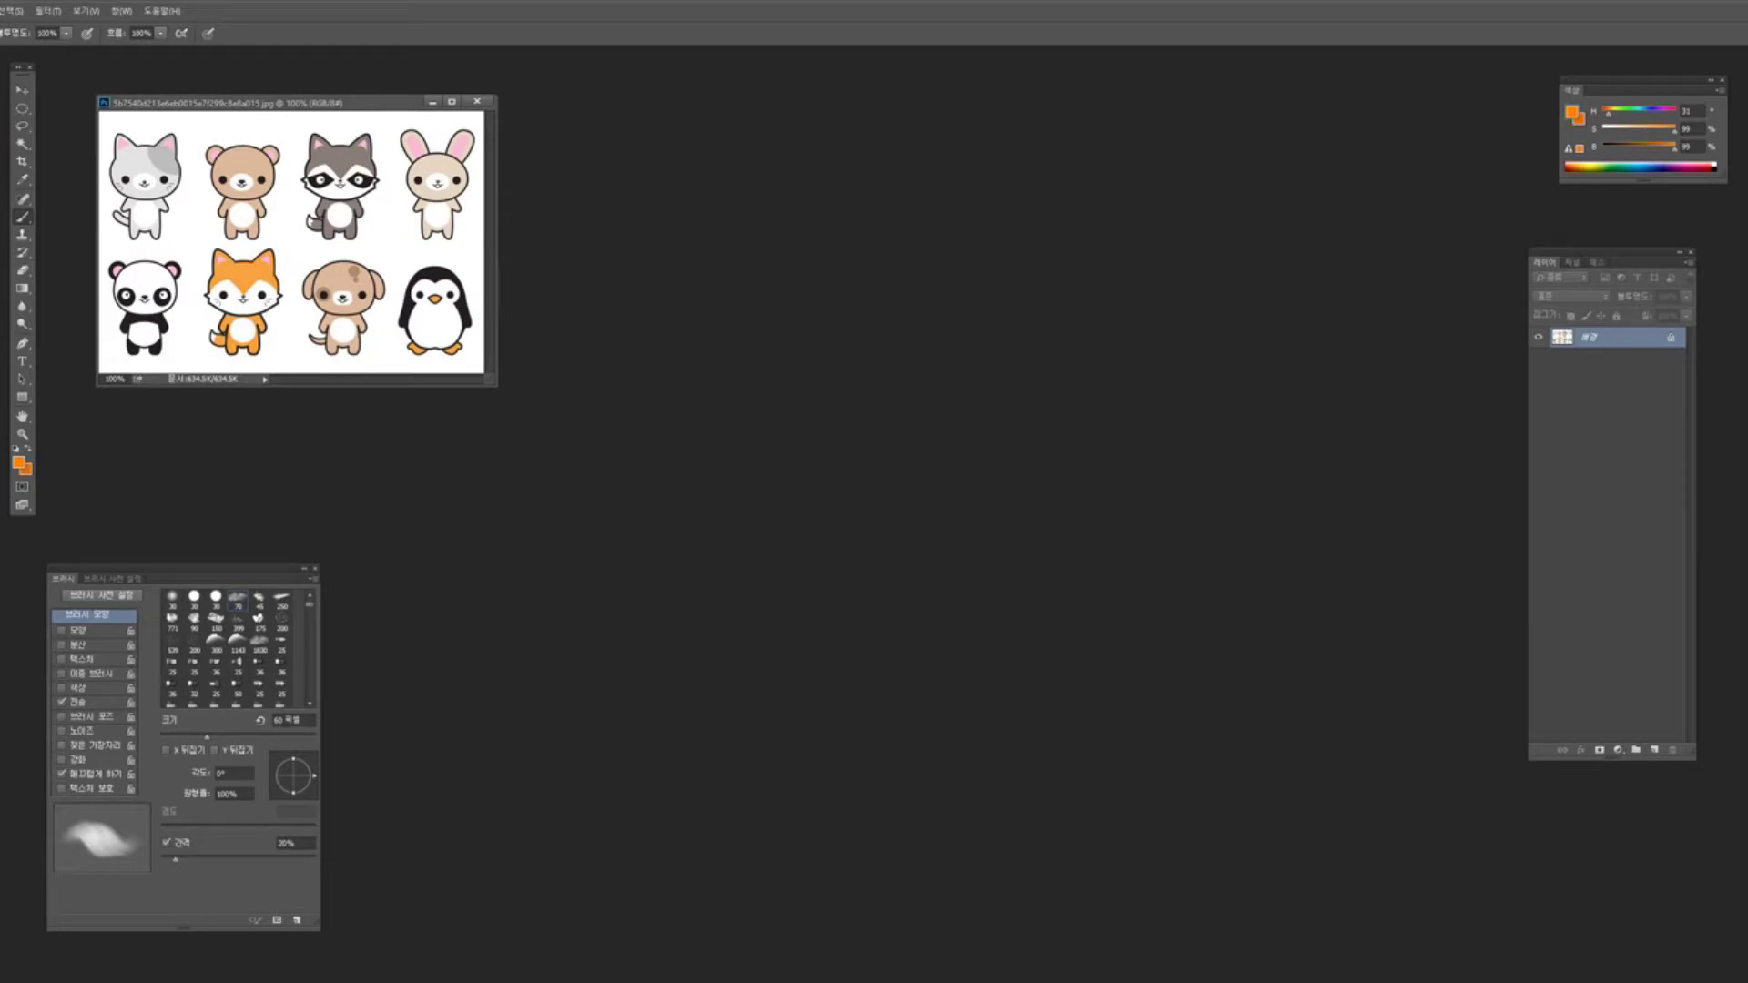
key("ctrl+n")
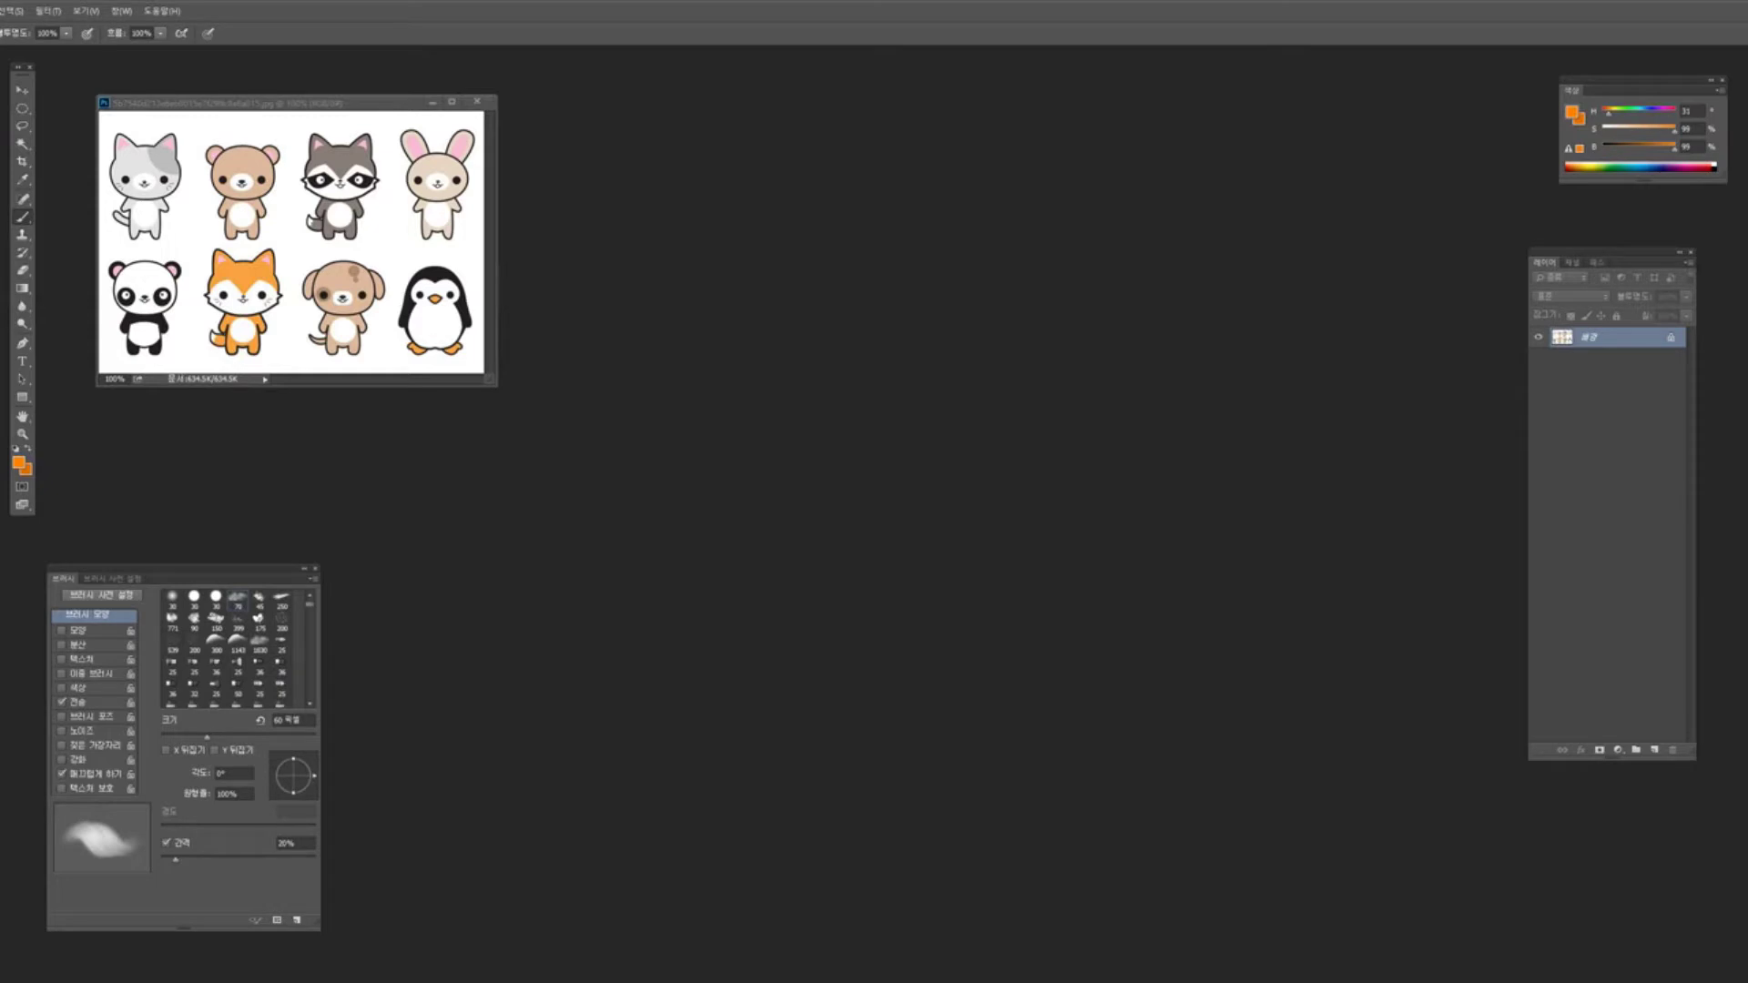
left_click_drag(833, 15, 938, 377)
double_click(903, 280)
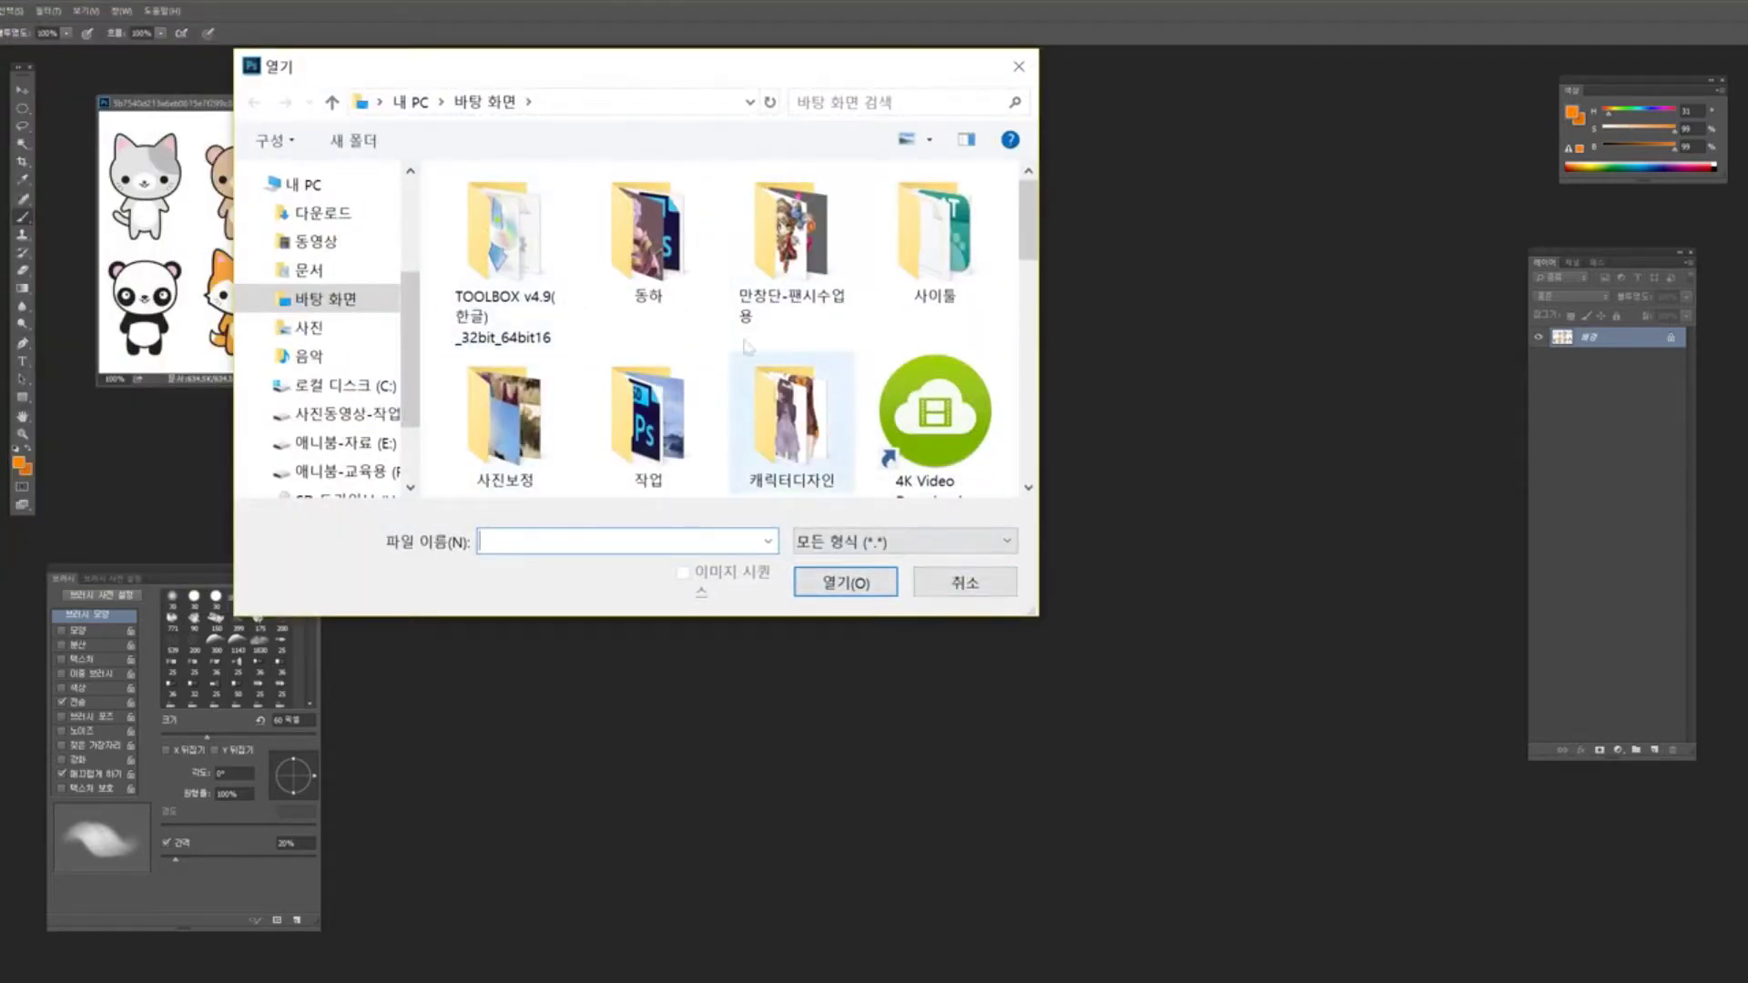
left_click(929, 587)
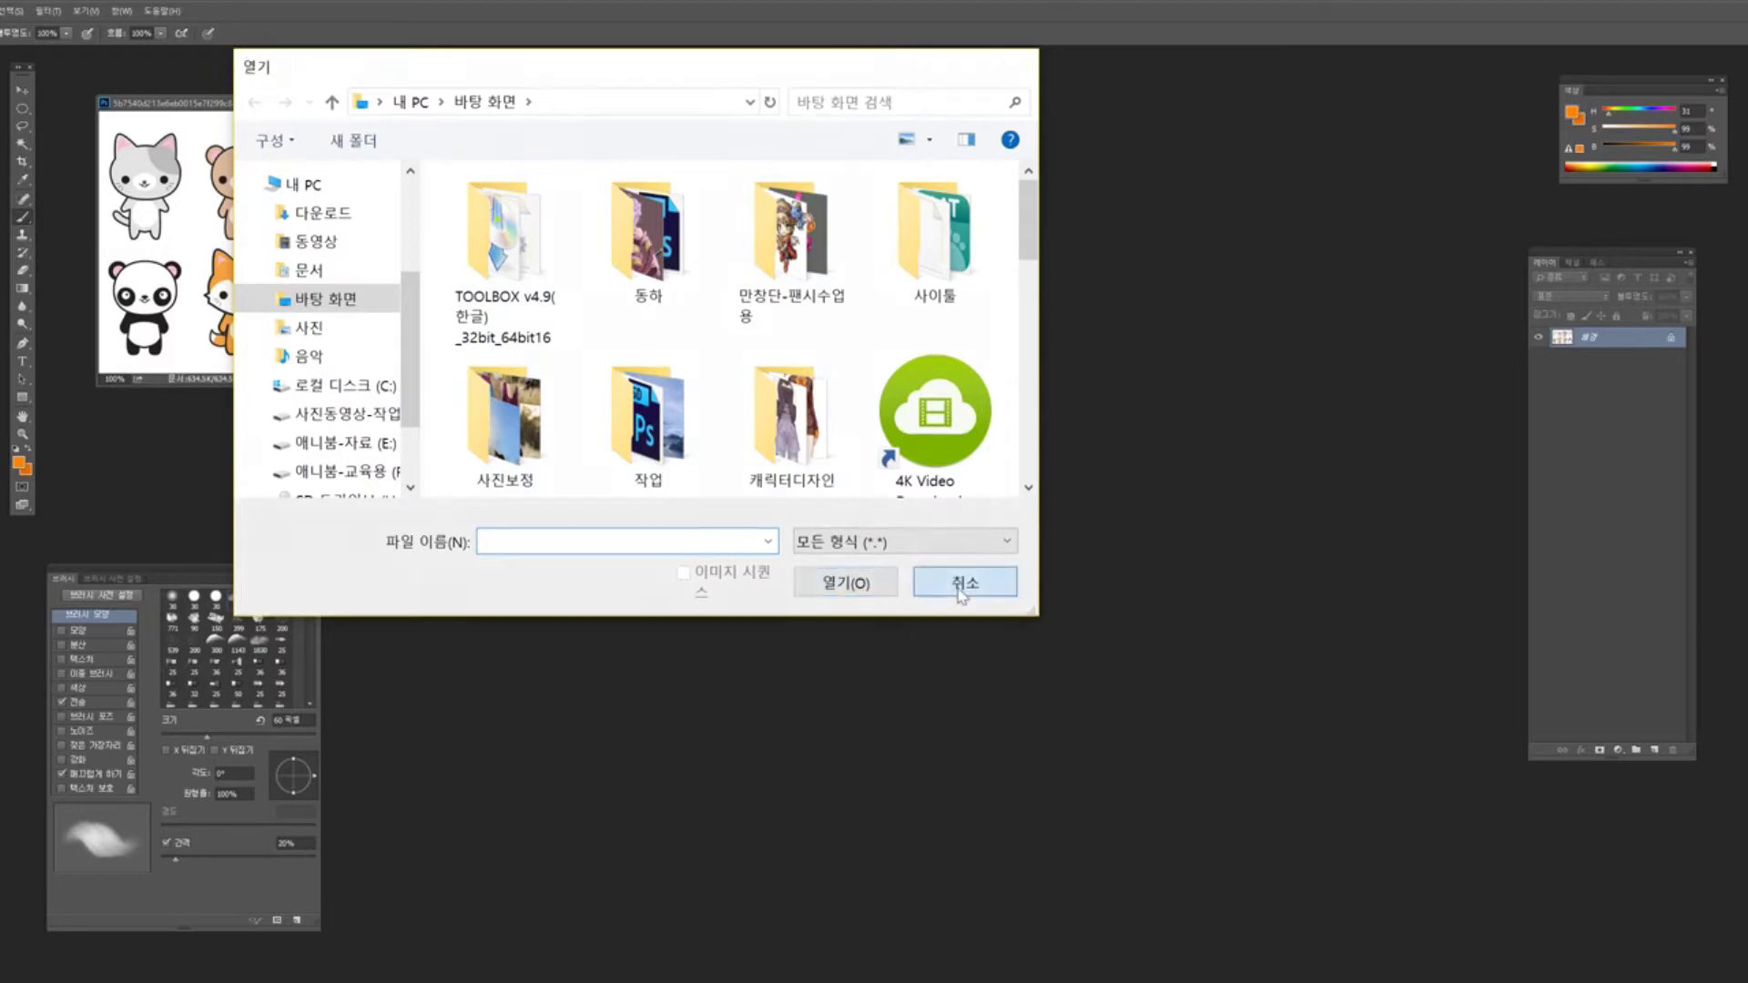
key("ctrl+n")
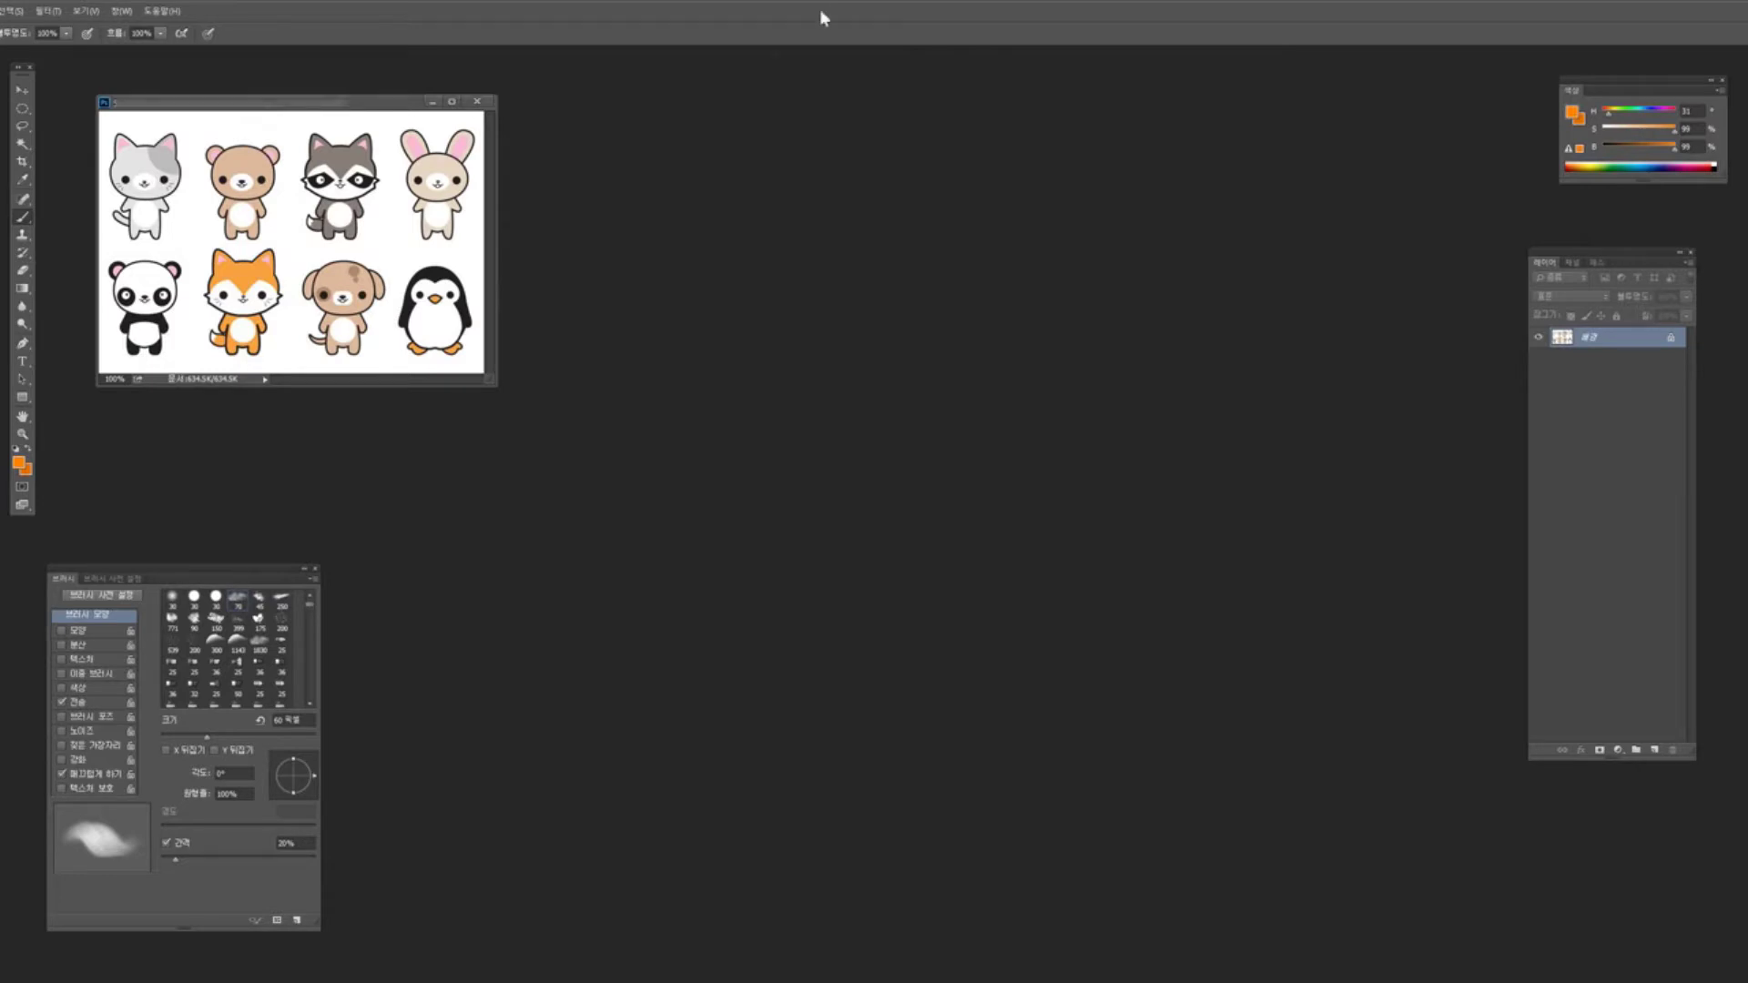
Close the animal characters image and minimize the program window to reach the desktop
left_click(476, 101)
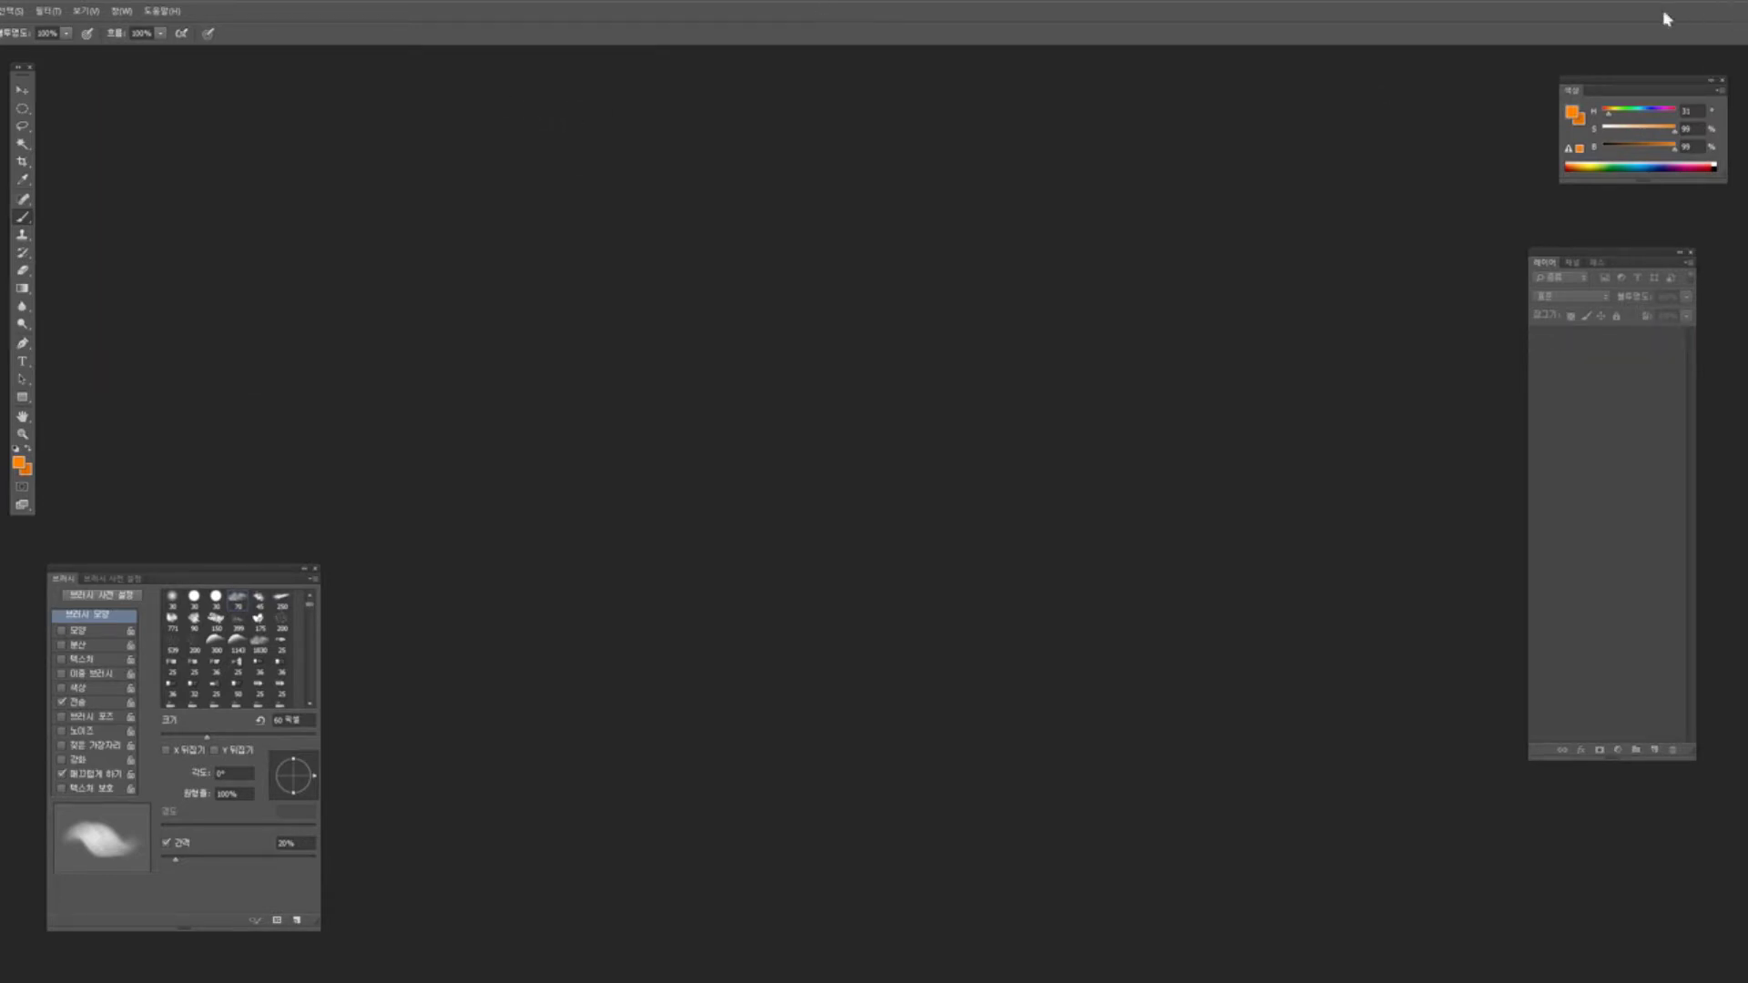
left_click_drag(1669, 12, 1270, 67)
left_click(1399, 63)
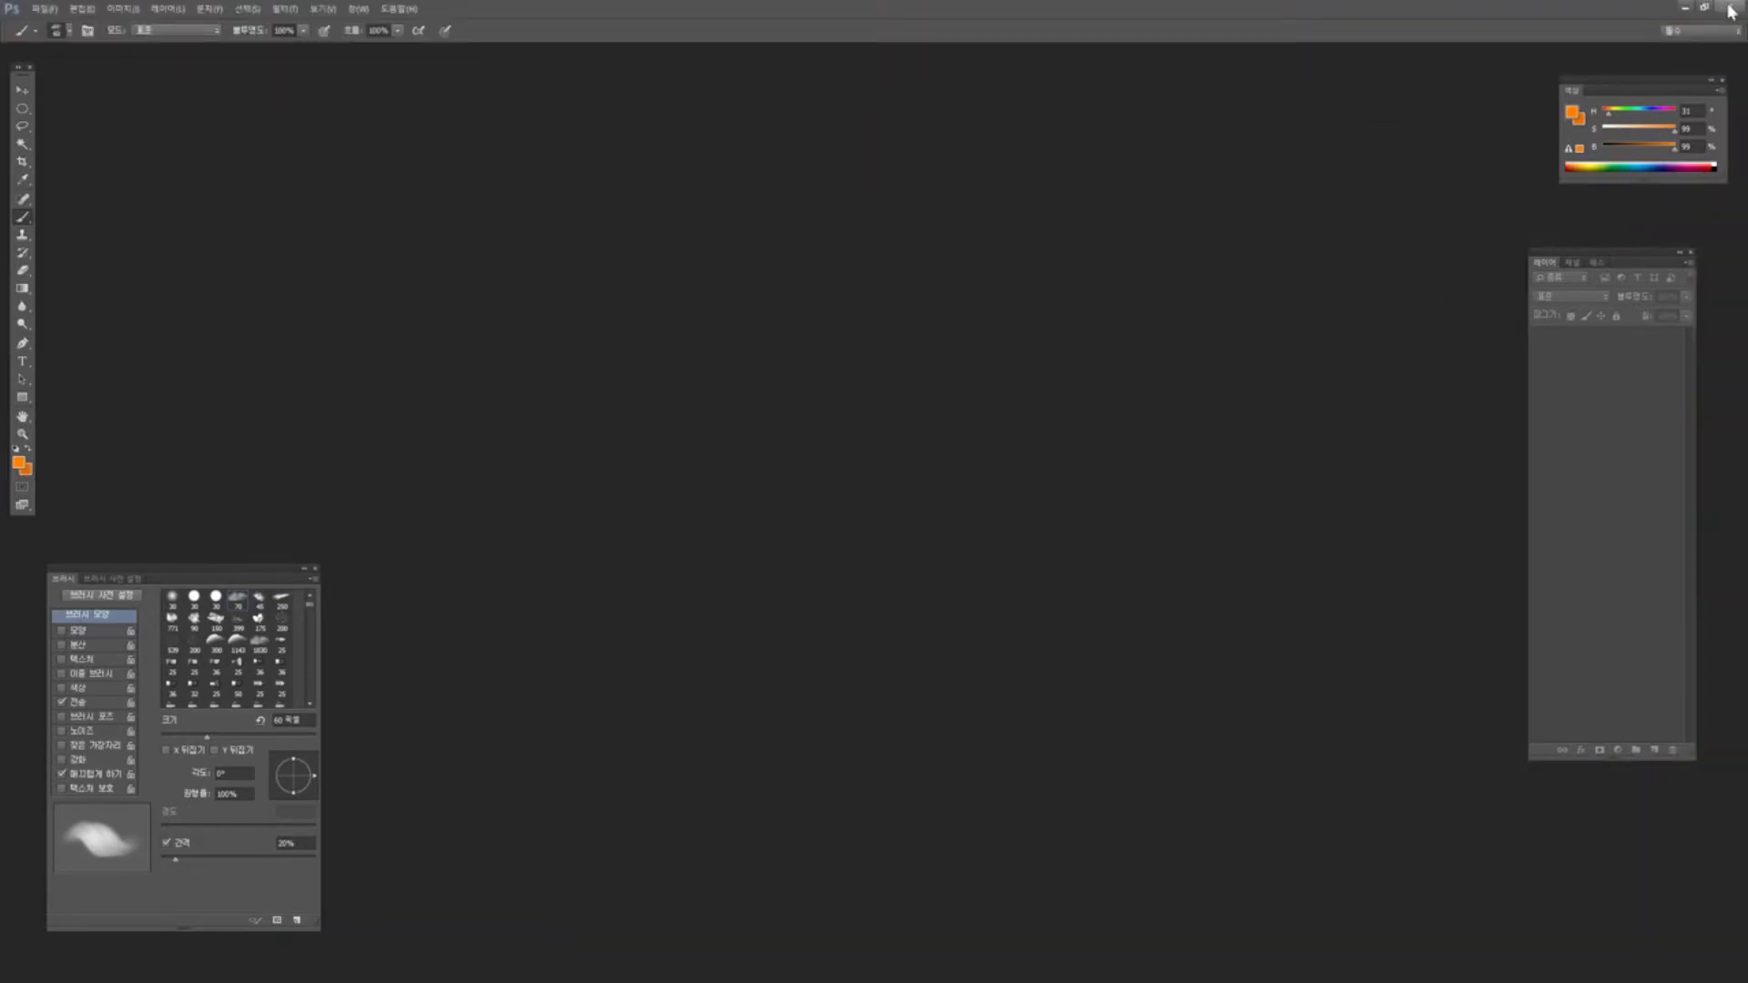
left_click(1684, 9)
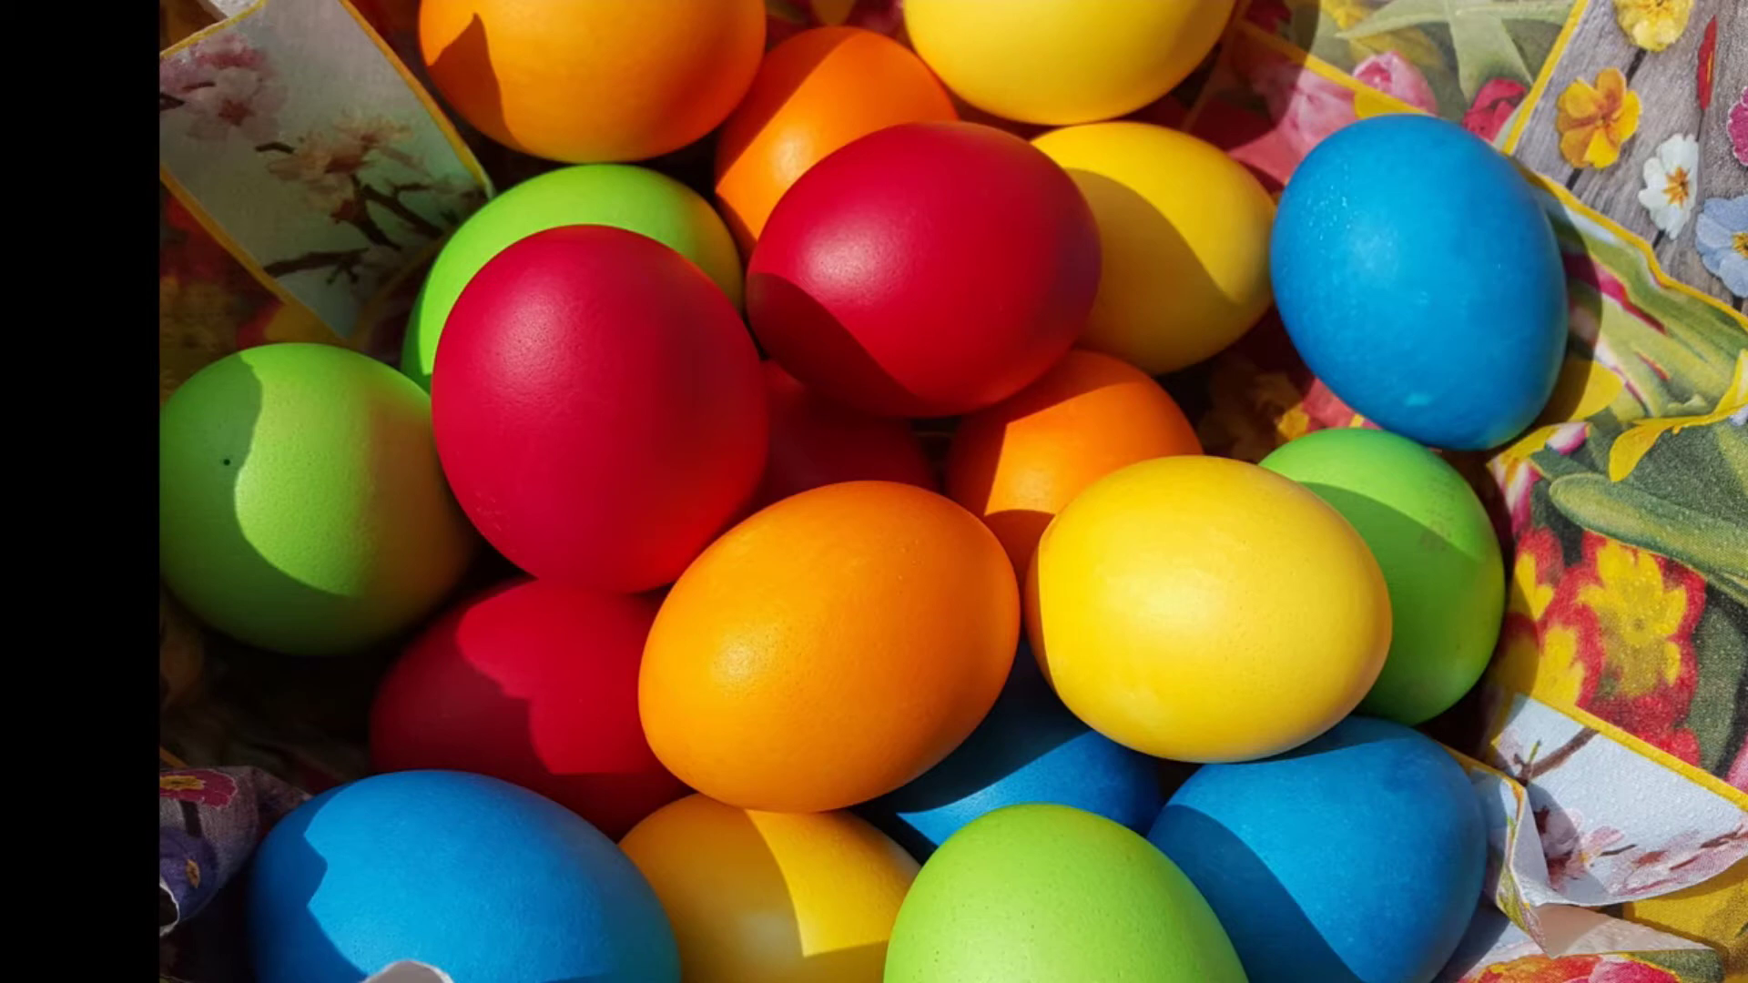
Open the animal characters JPG from the desktop with the program window maximized, and float the image in its own window
key("Tab")
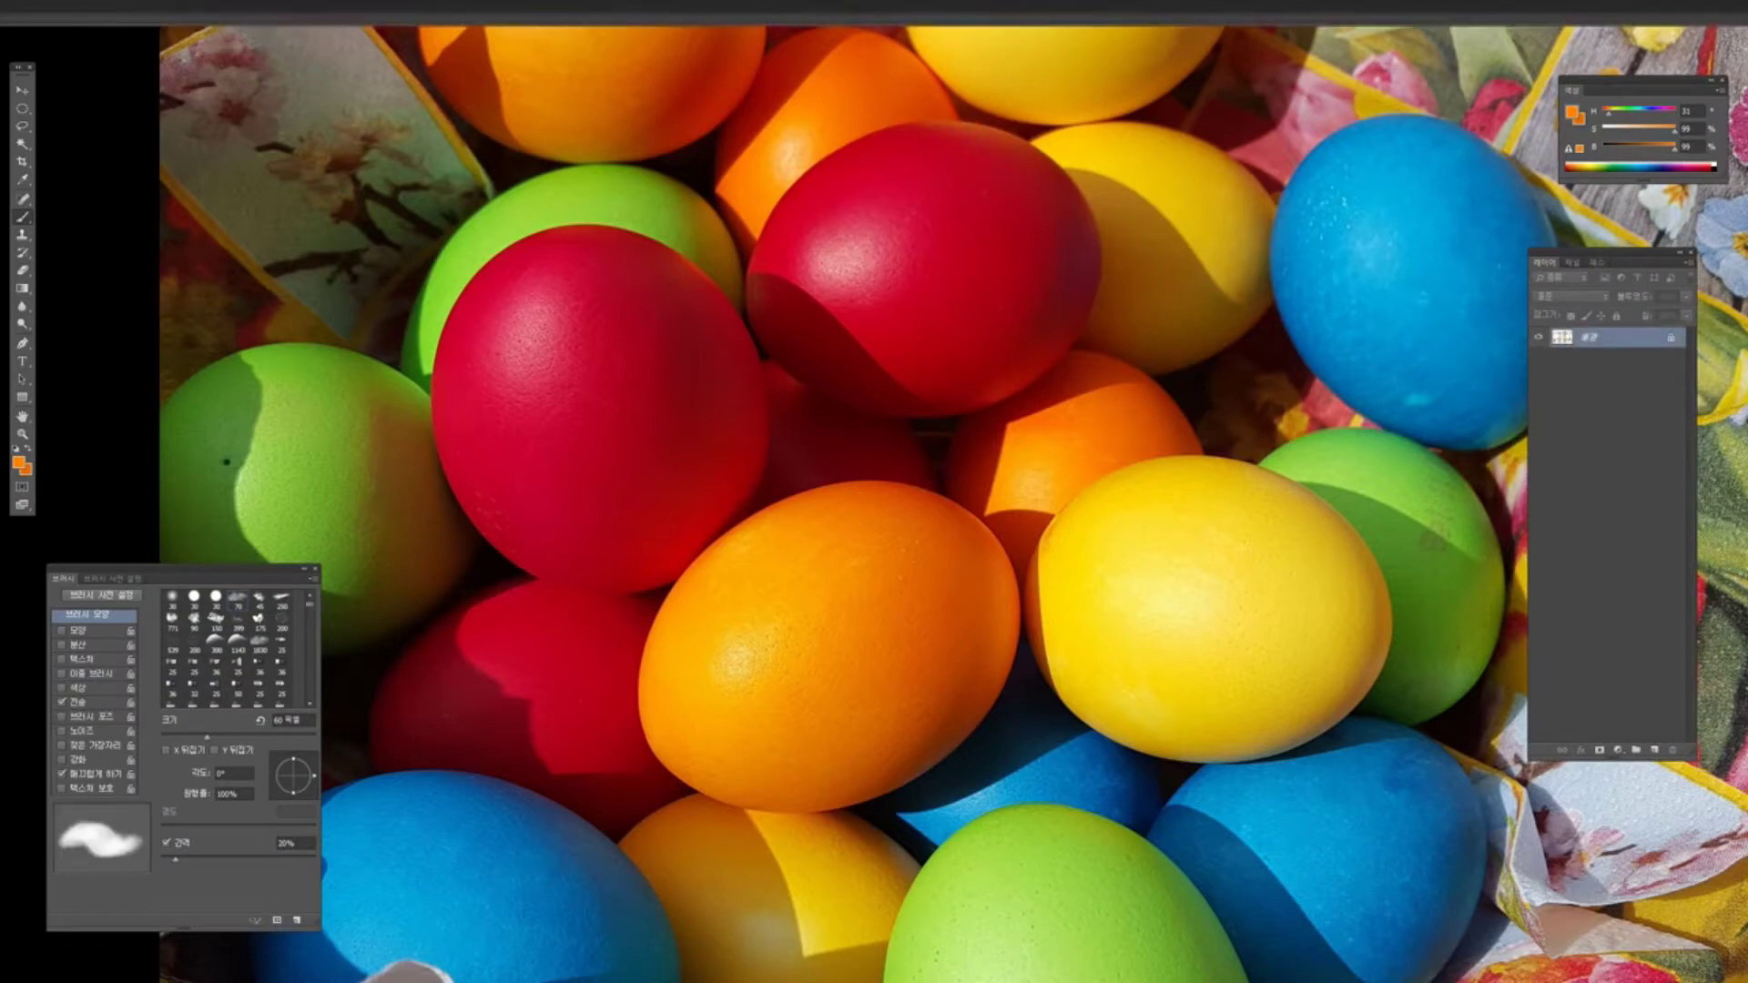
left_click_drag(1703, 0, 1281, 84)
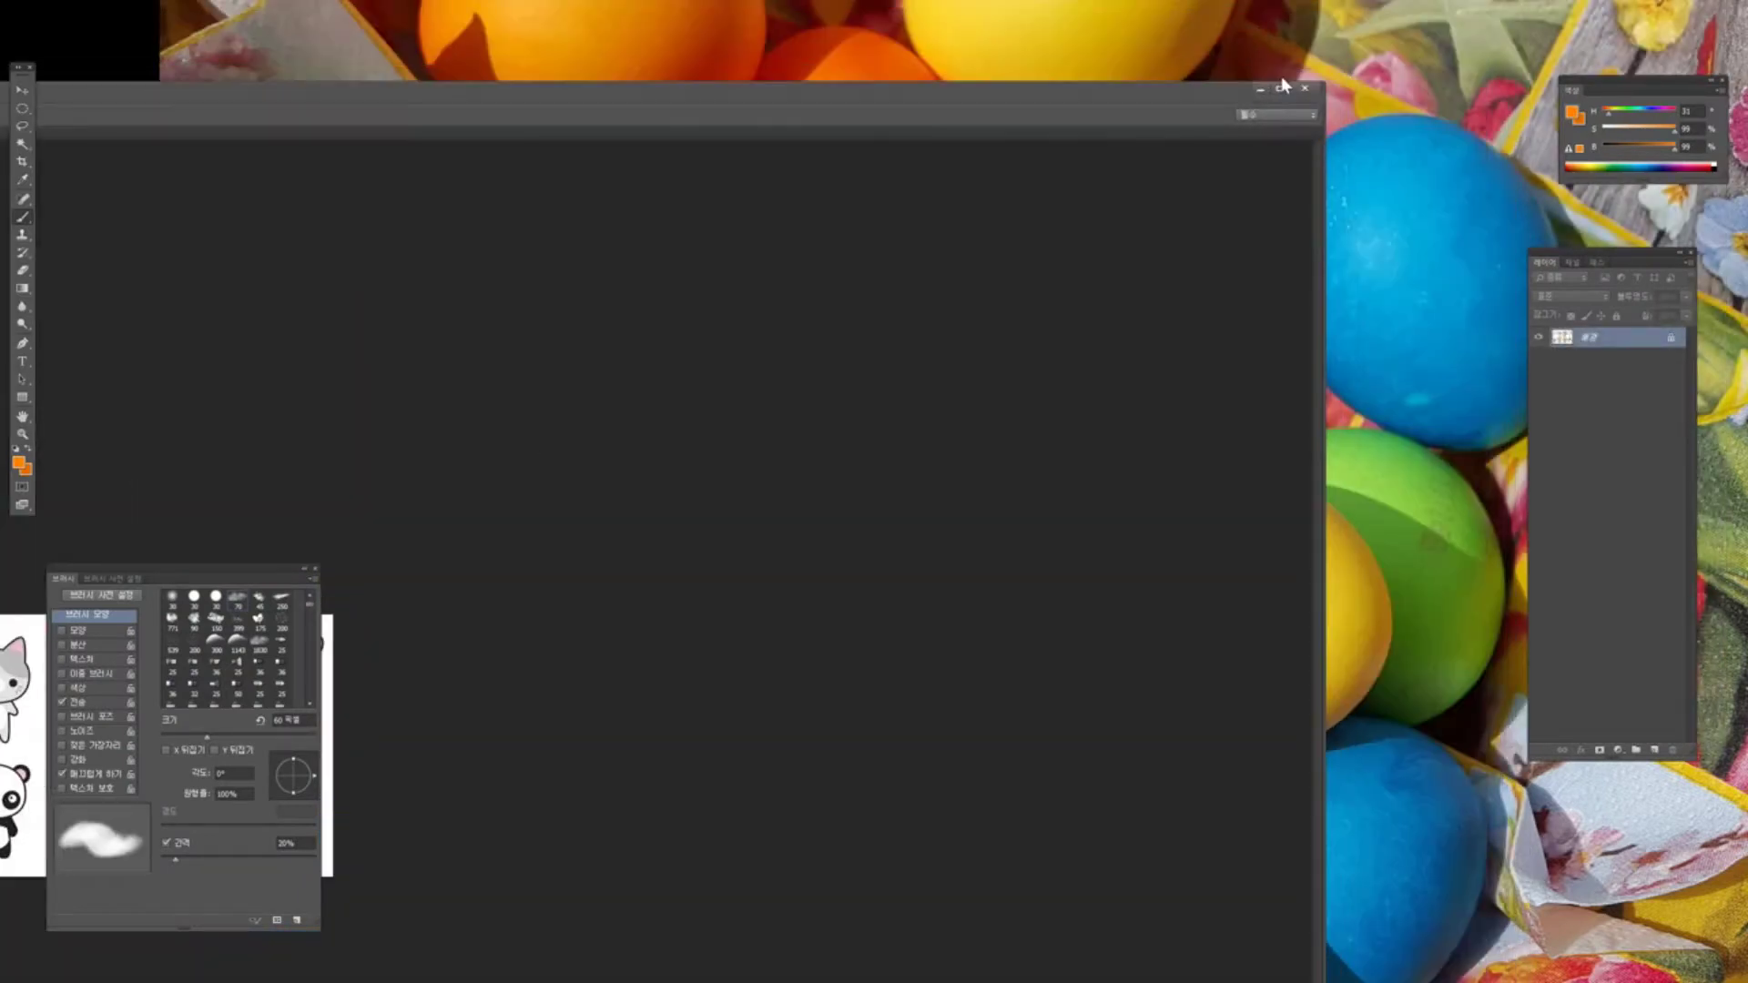
left_click(1279, 90)
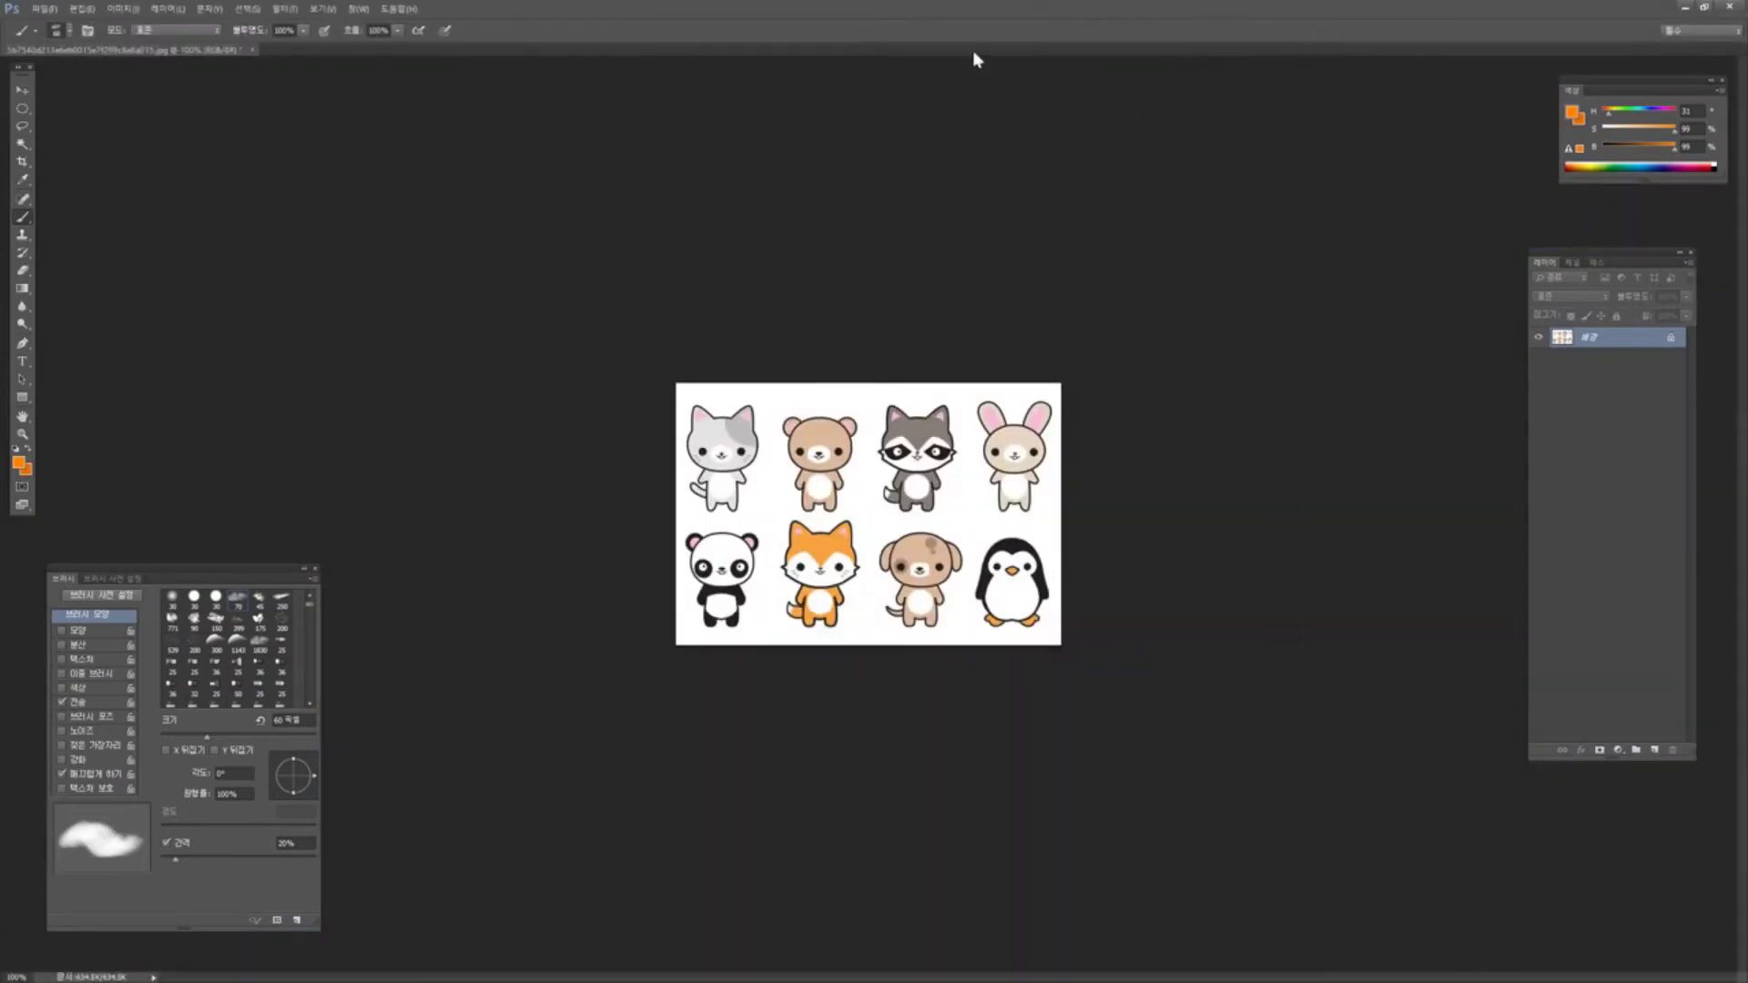
left_click_drag(270, 68, 418, 140)
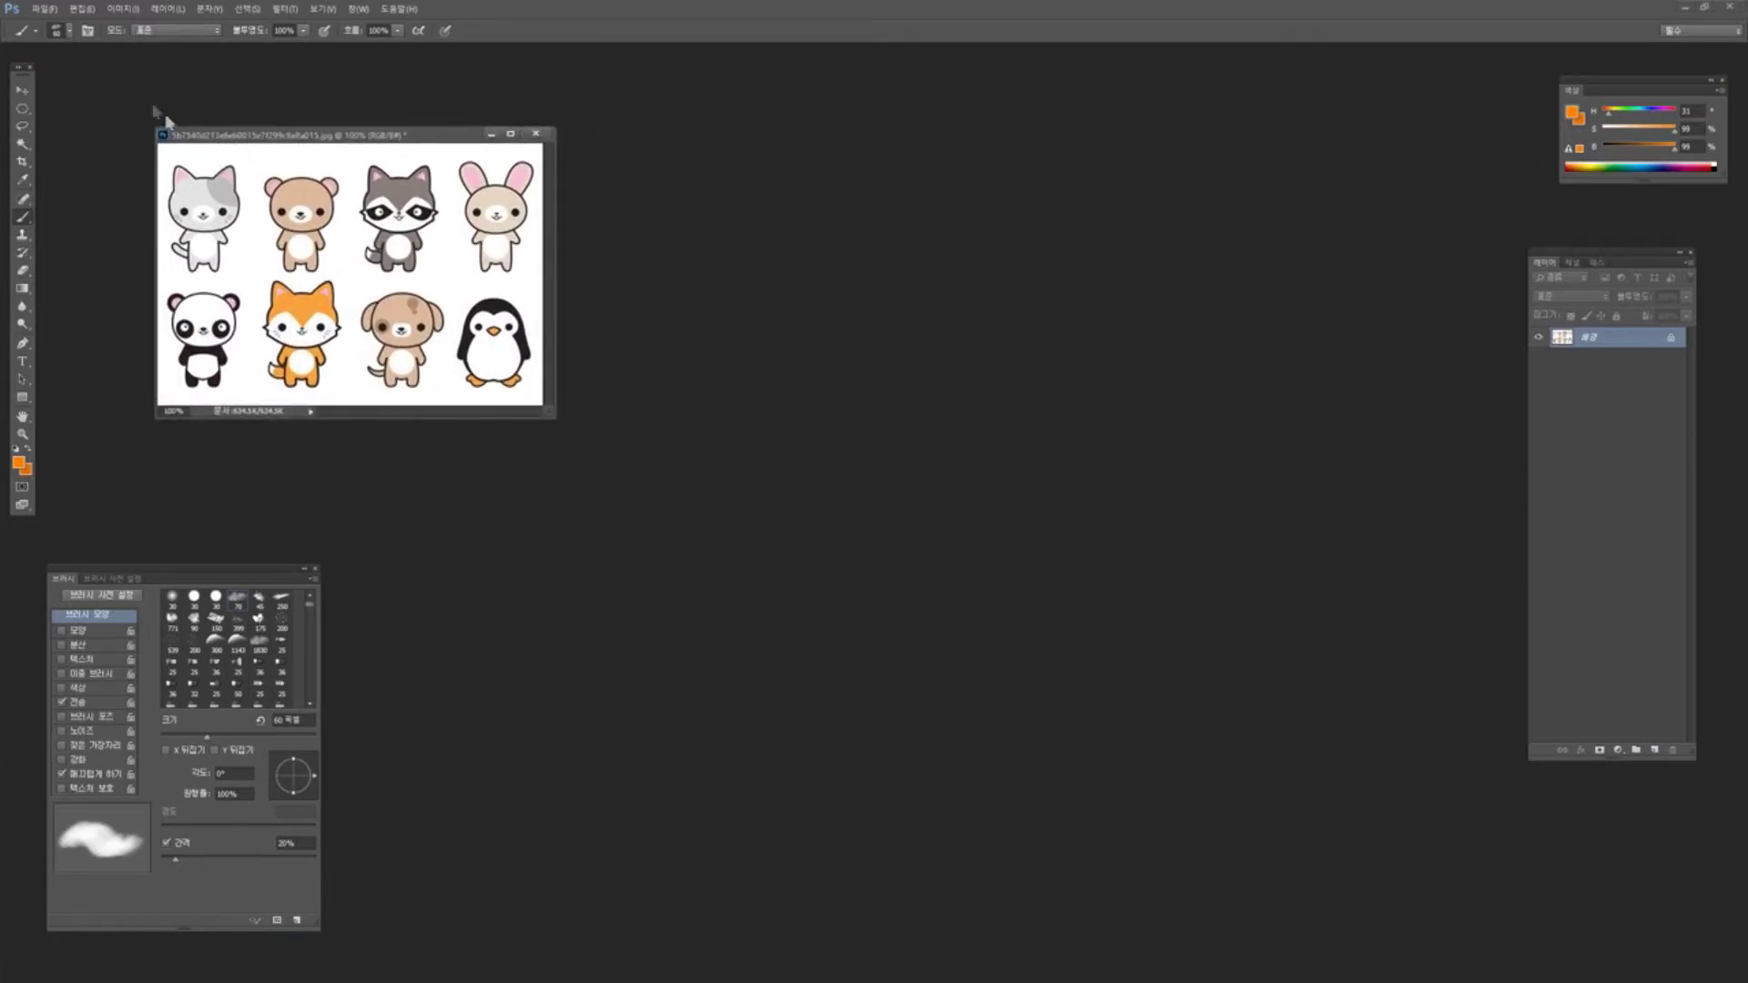
Create a new A4 document from the International Paper (국제 용지) preset, 210 × 297 mm at 300 pixels/inch with a white background
left_click(46, 9)
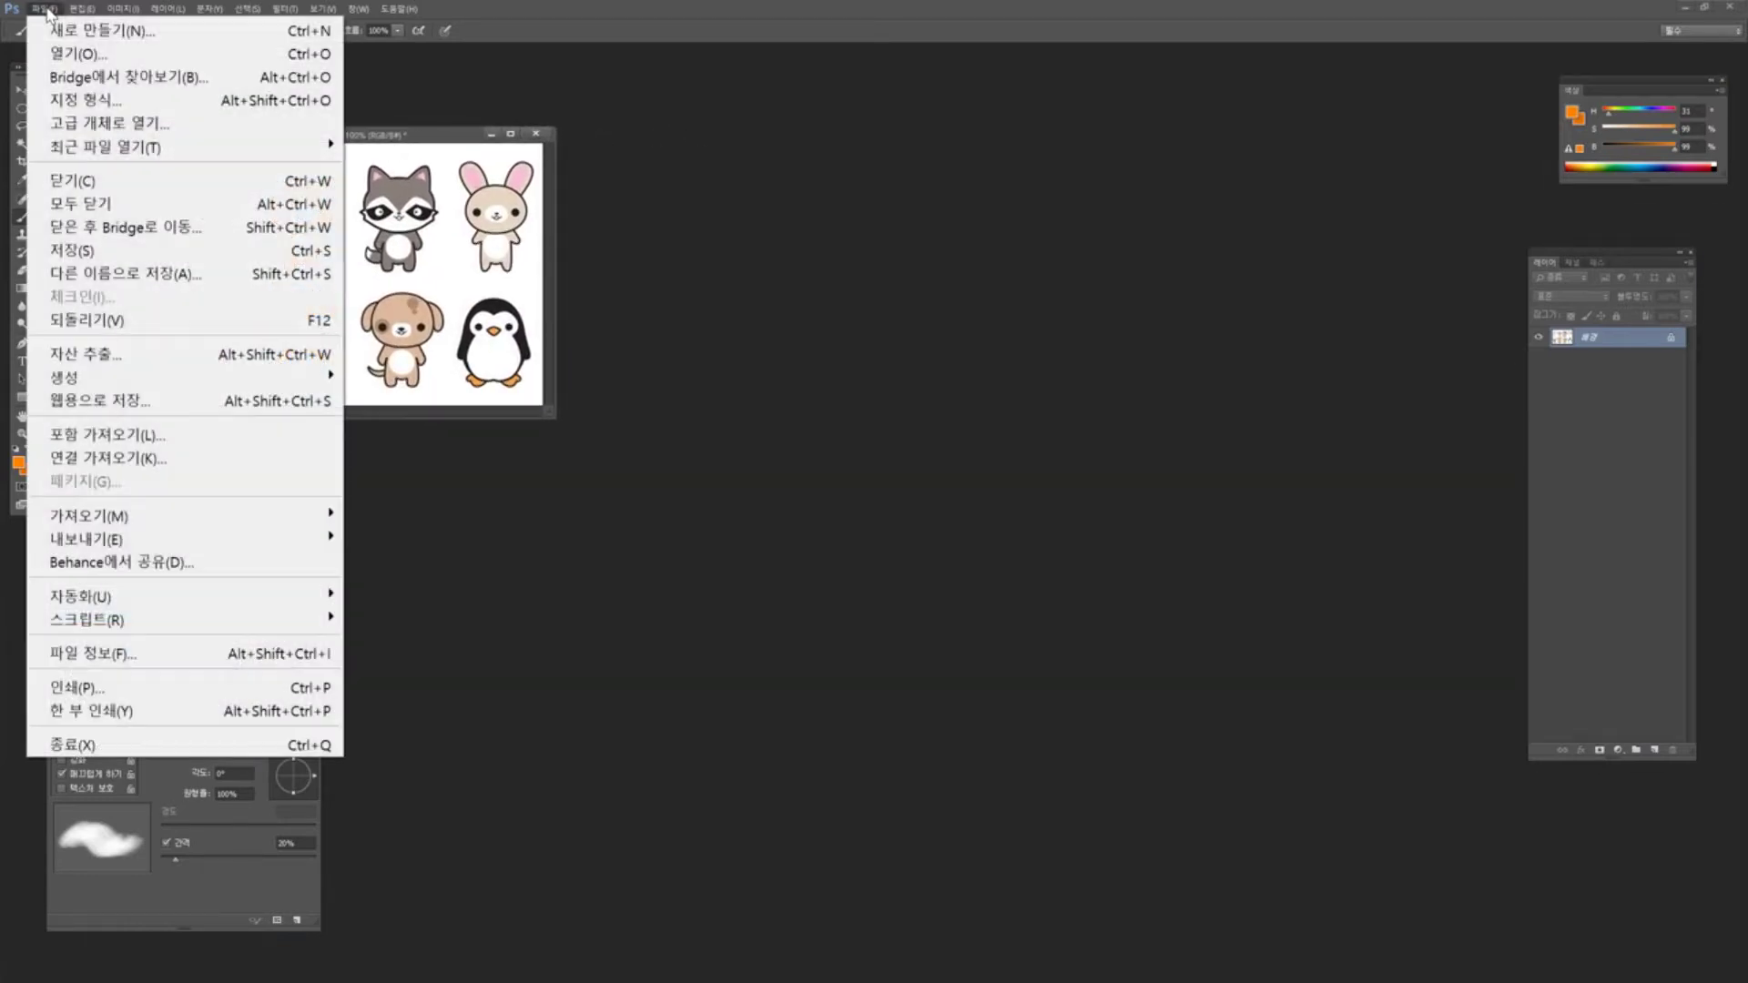
left_click(94, 30)
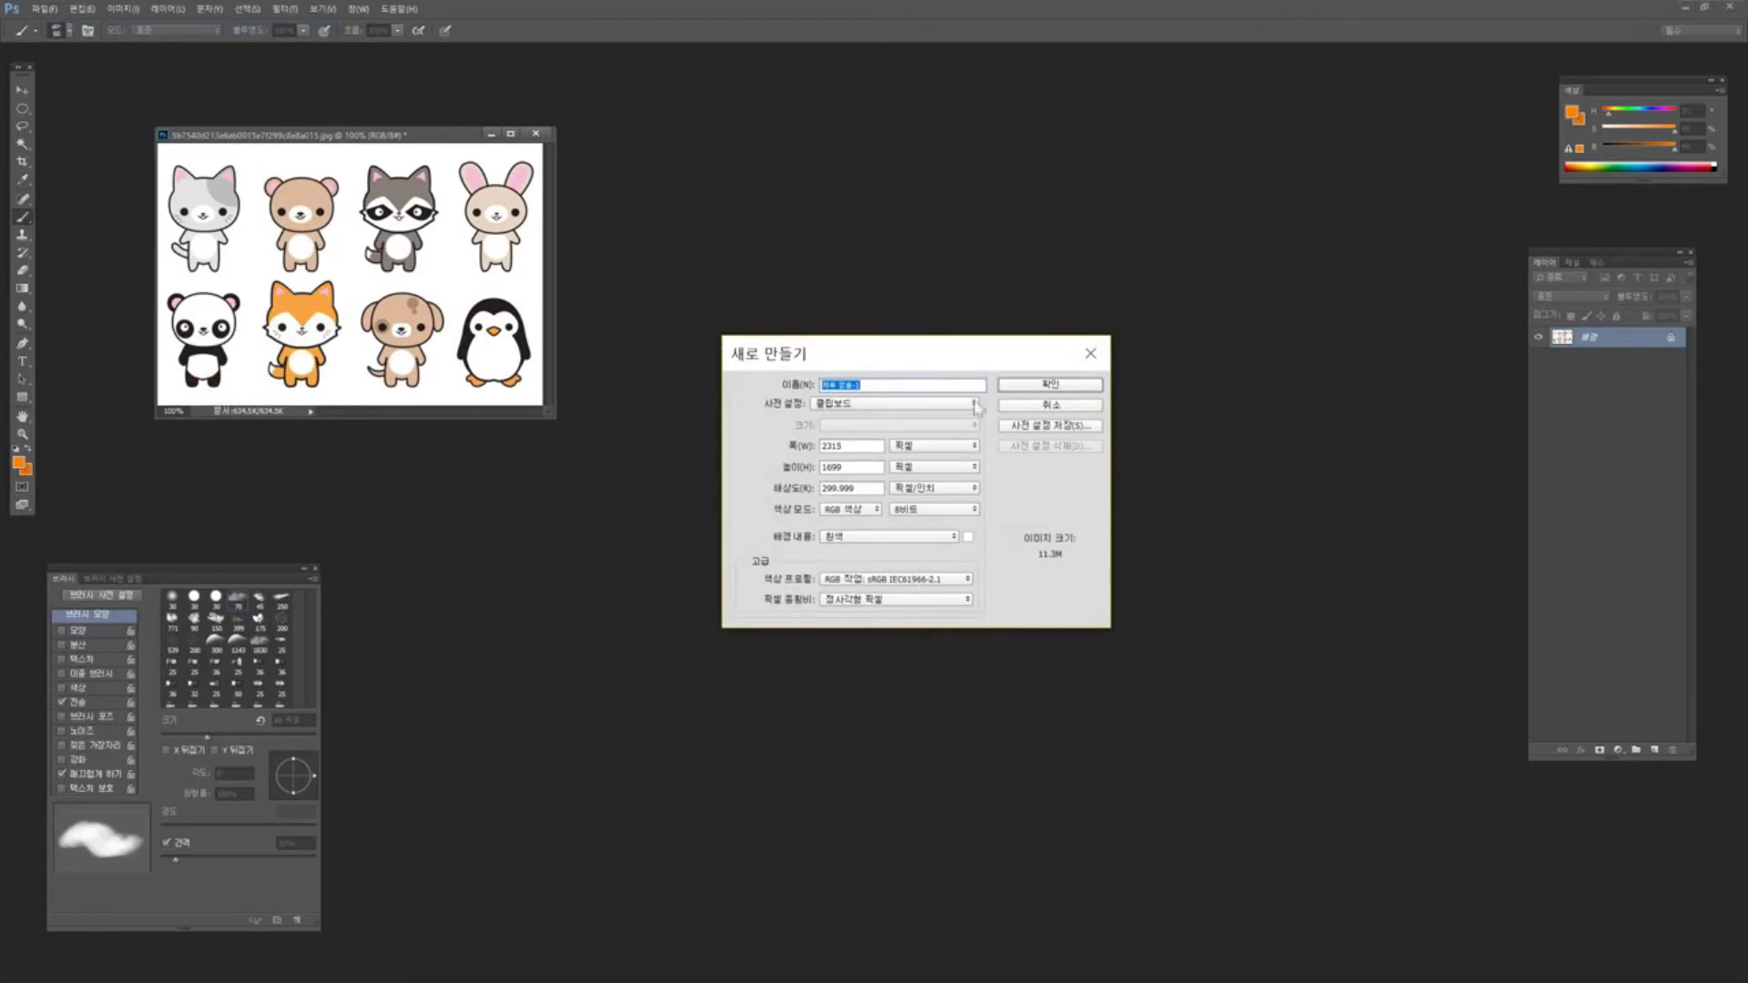
left_click_drag(981, 370, 1033, 300)
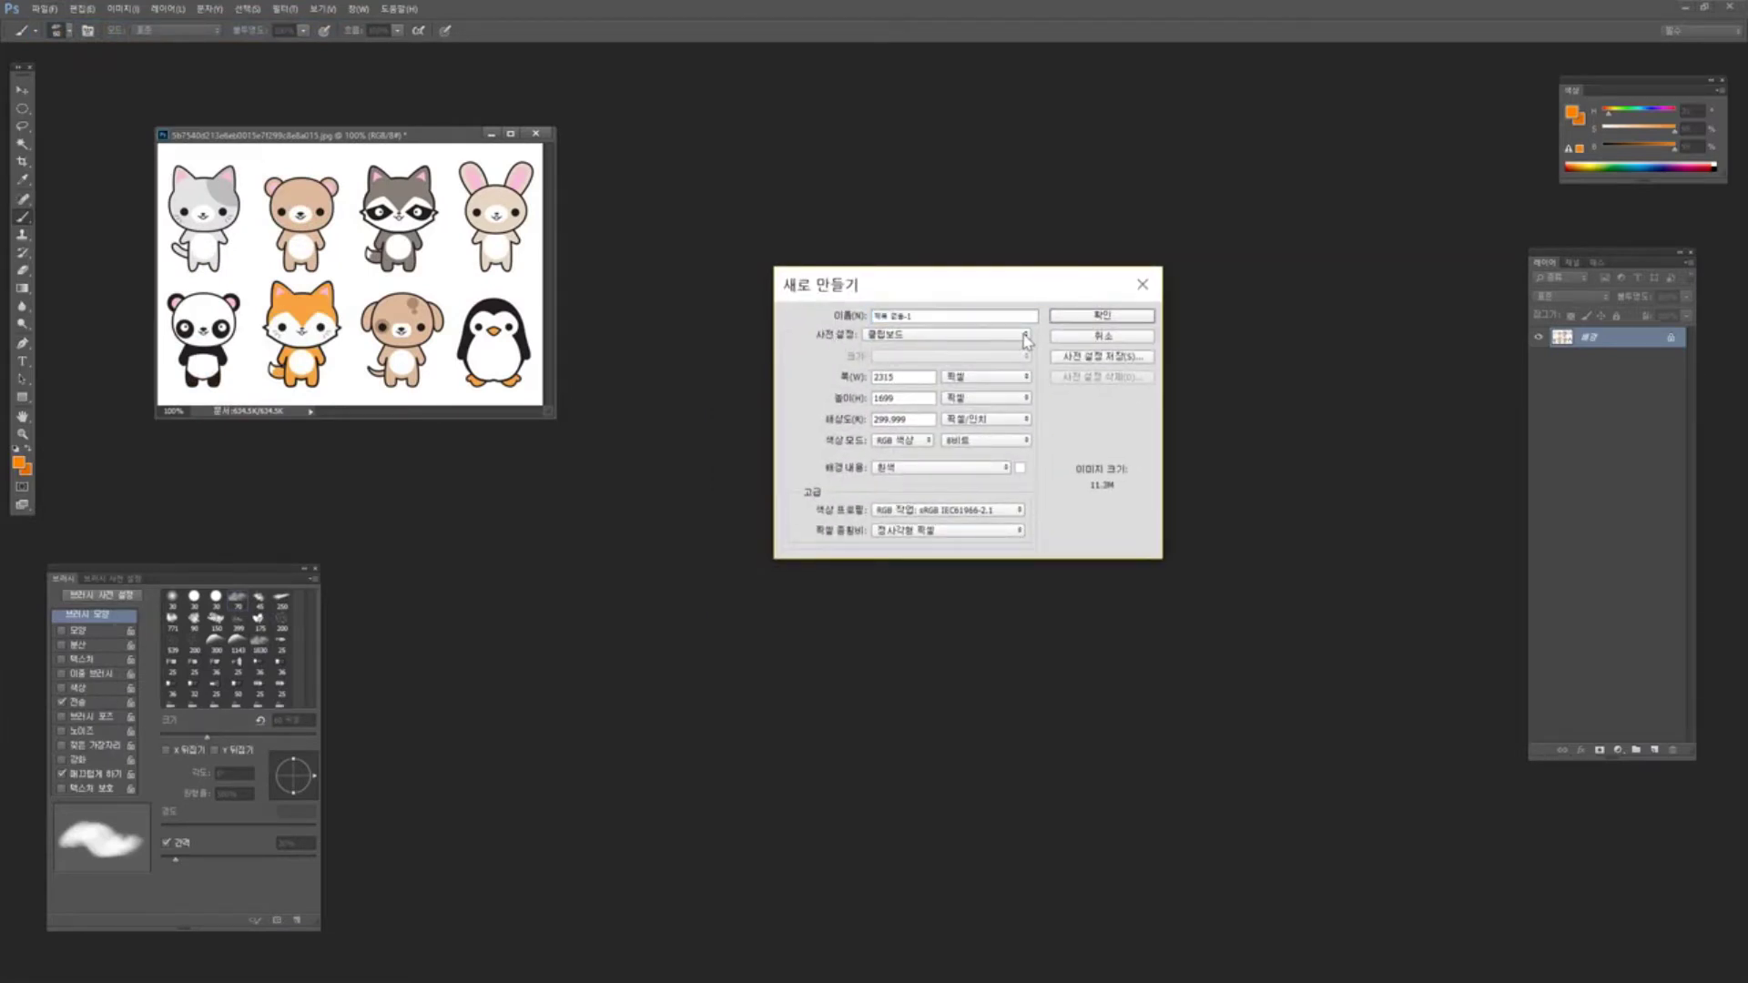
left_click(1026, 336)
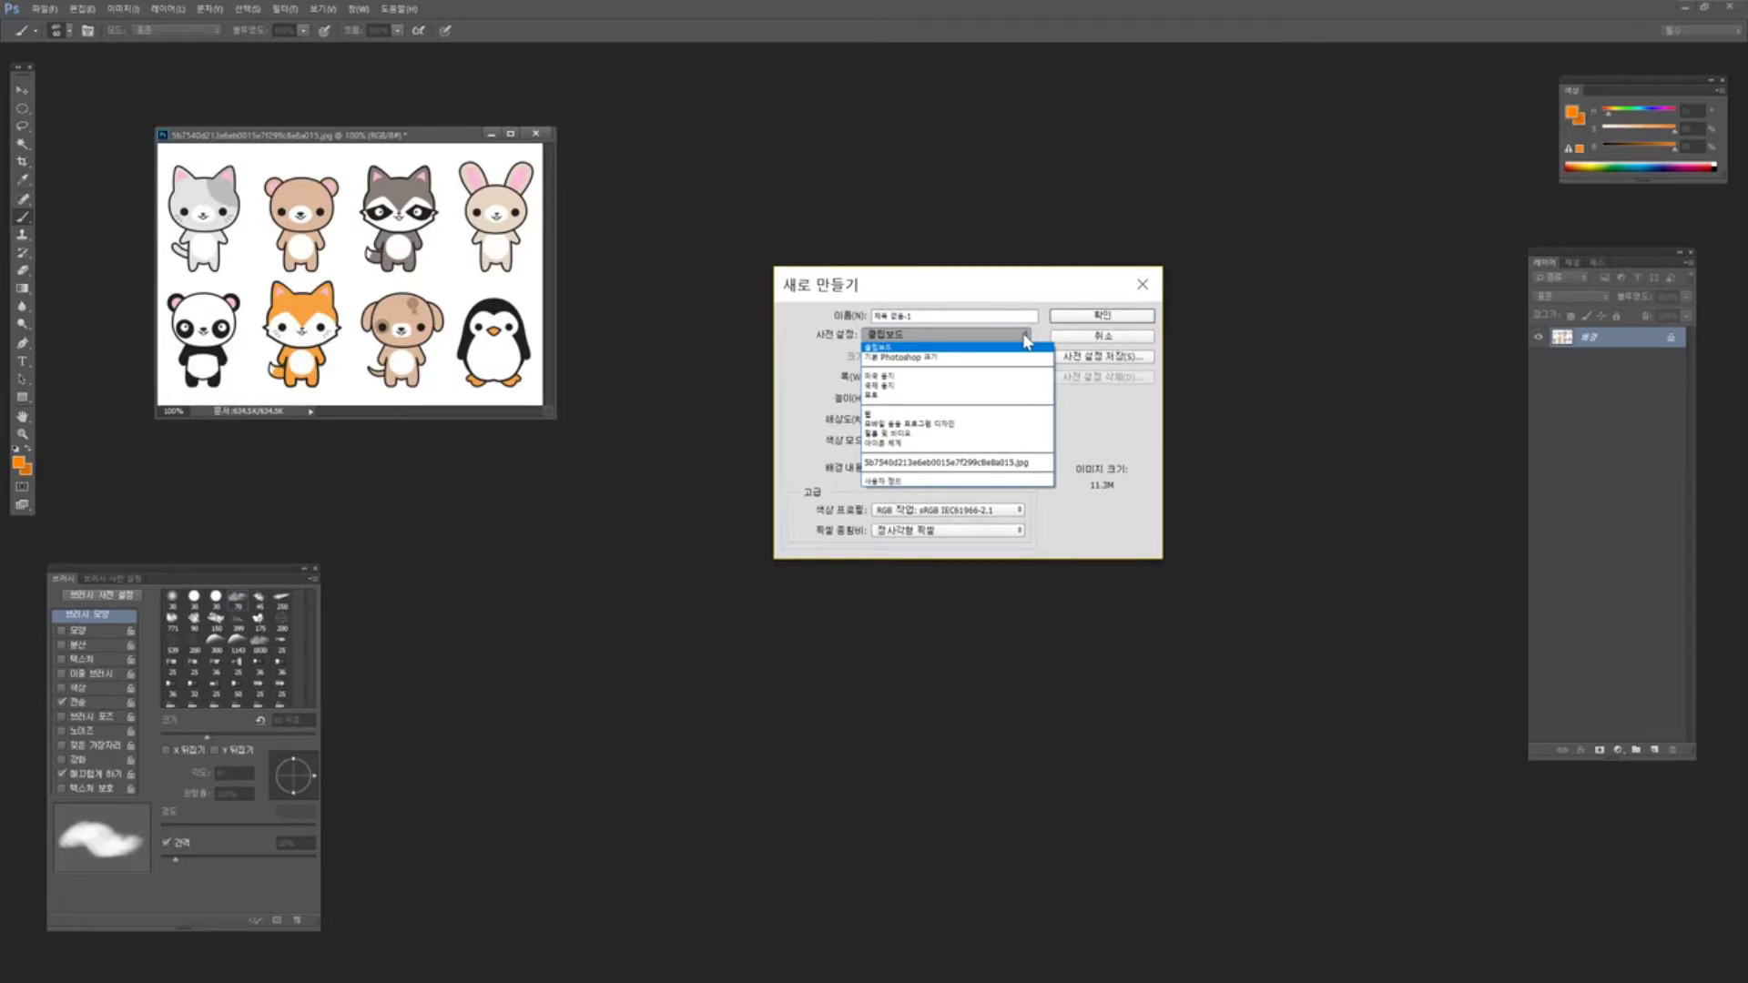
left_click(951, 385)
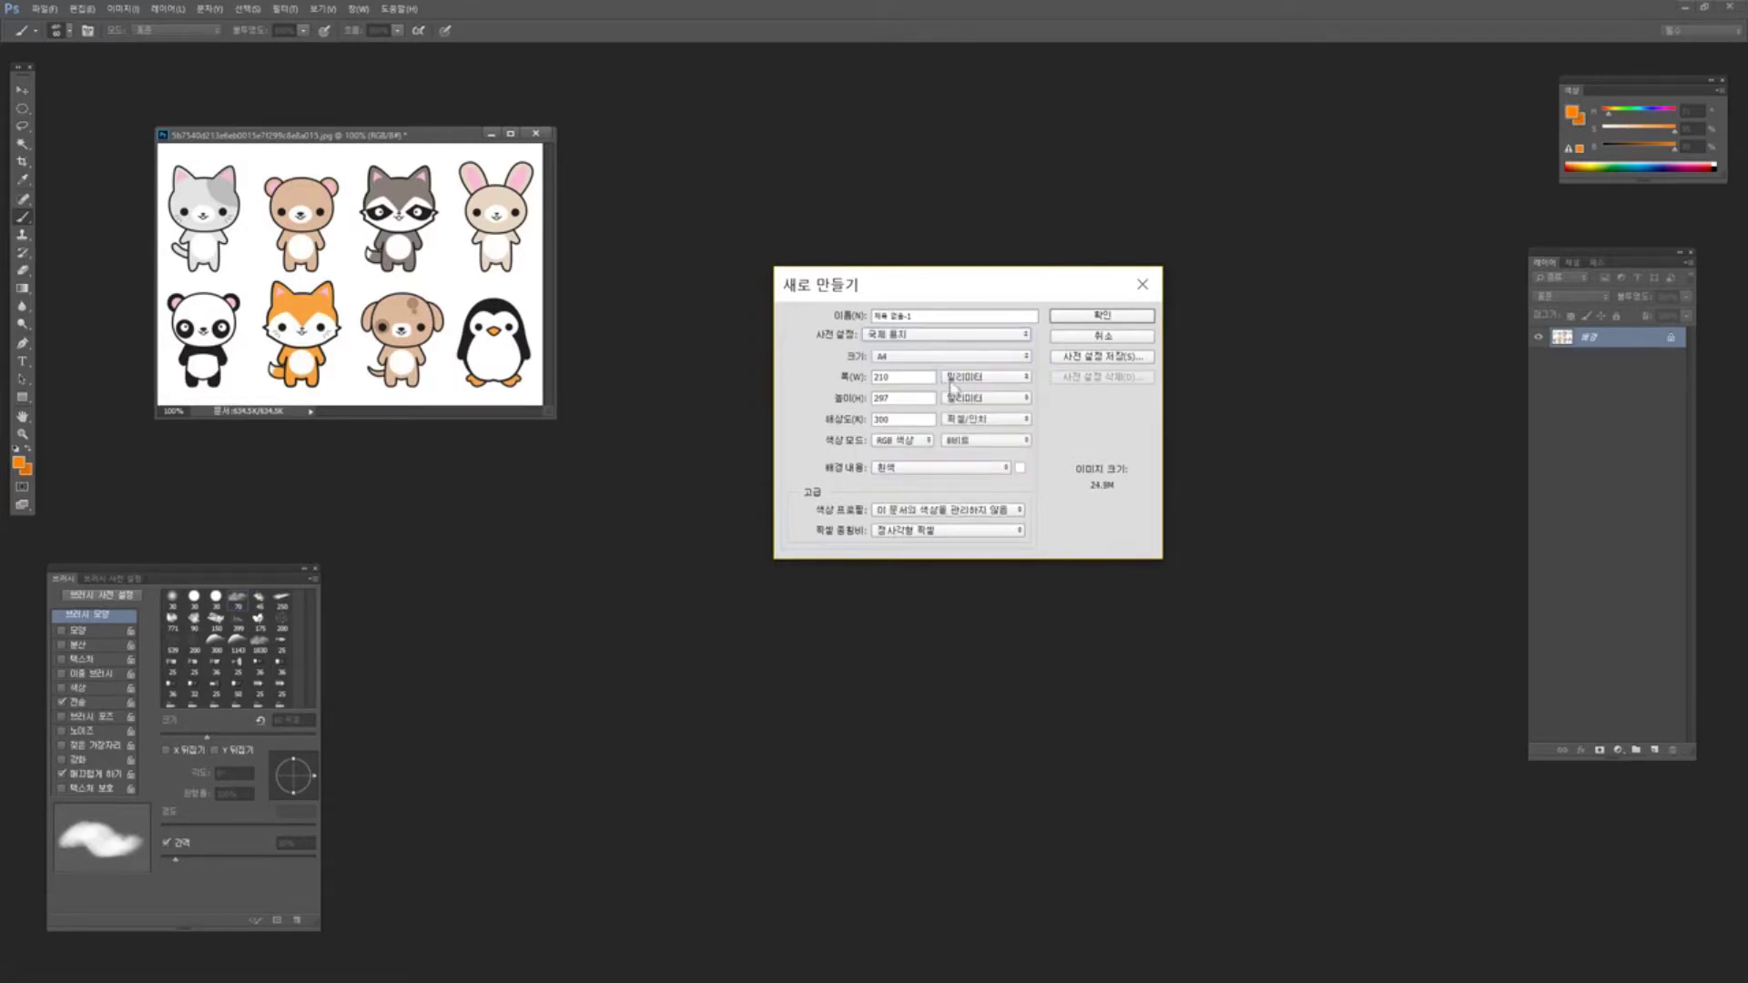
left_click(1134, 317)
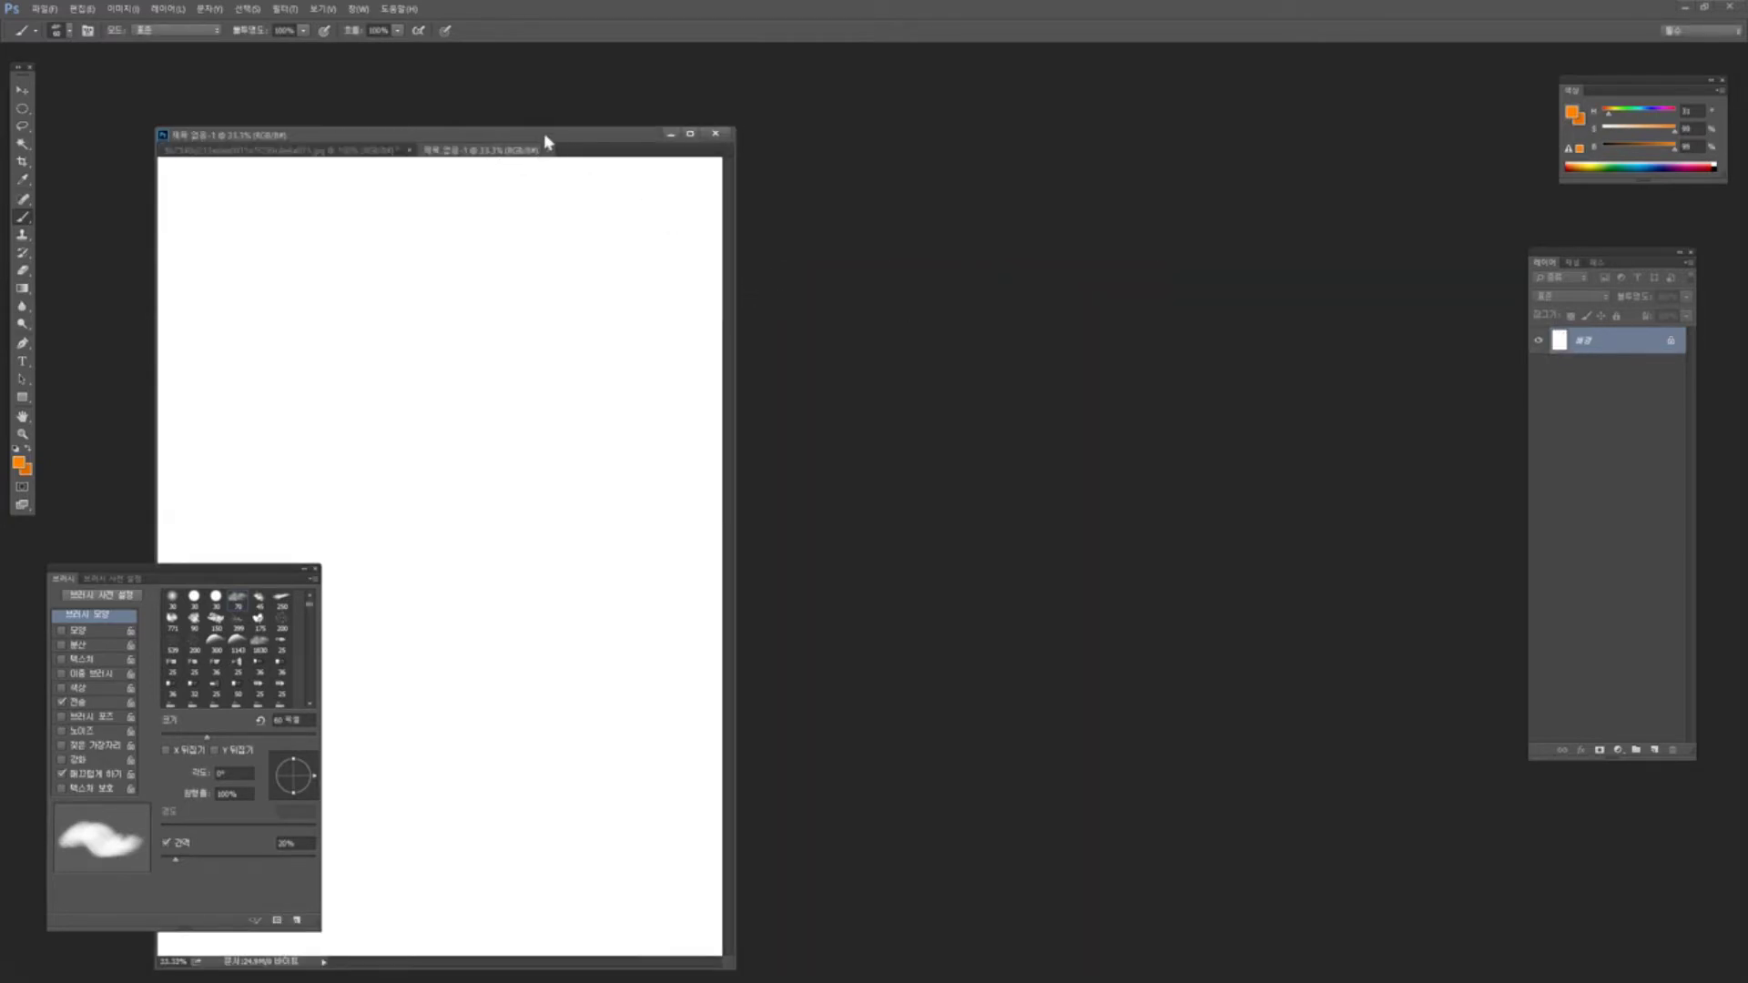
Float the blank A4 document in its own window beside the animal image and shift the brush panel clear of the artwork
left_click_drag(492, 156, 894, 107)
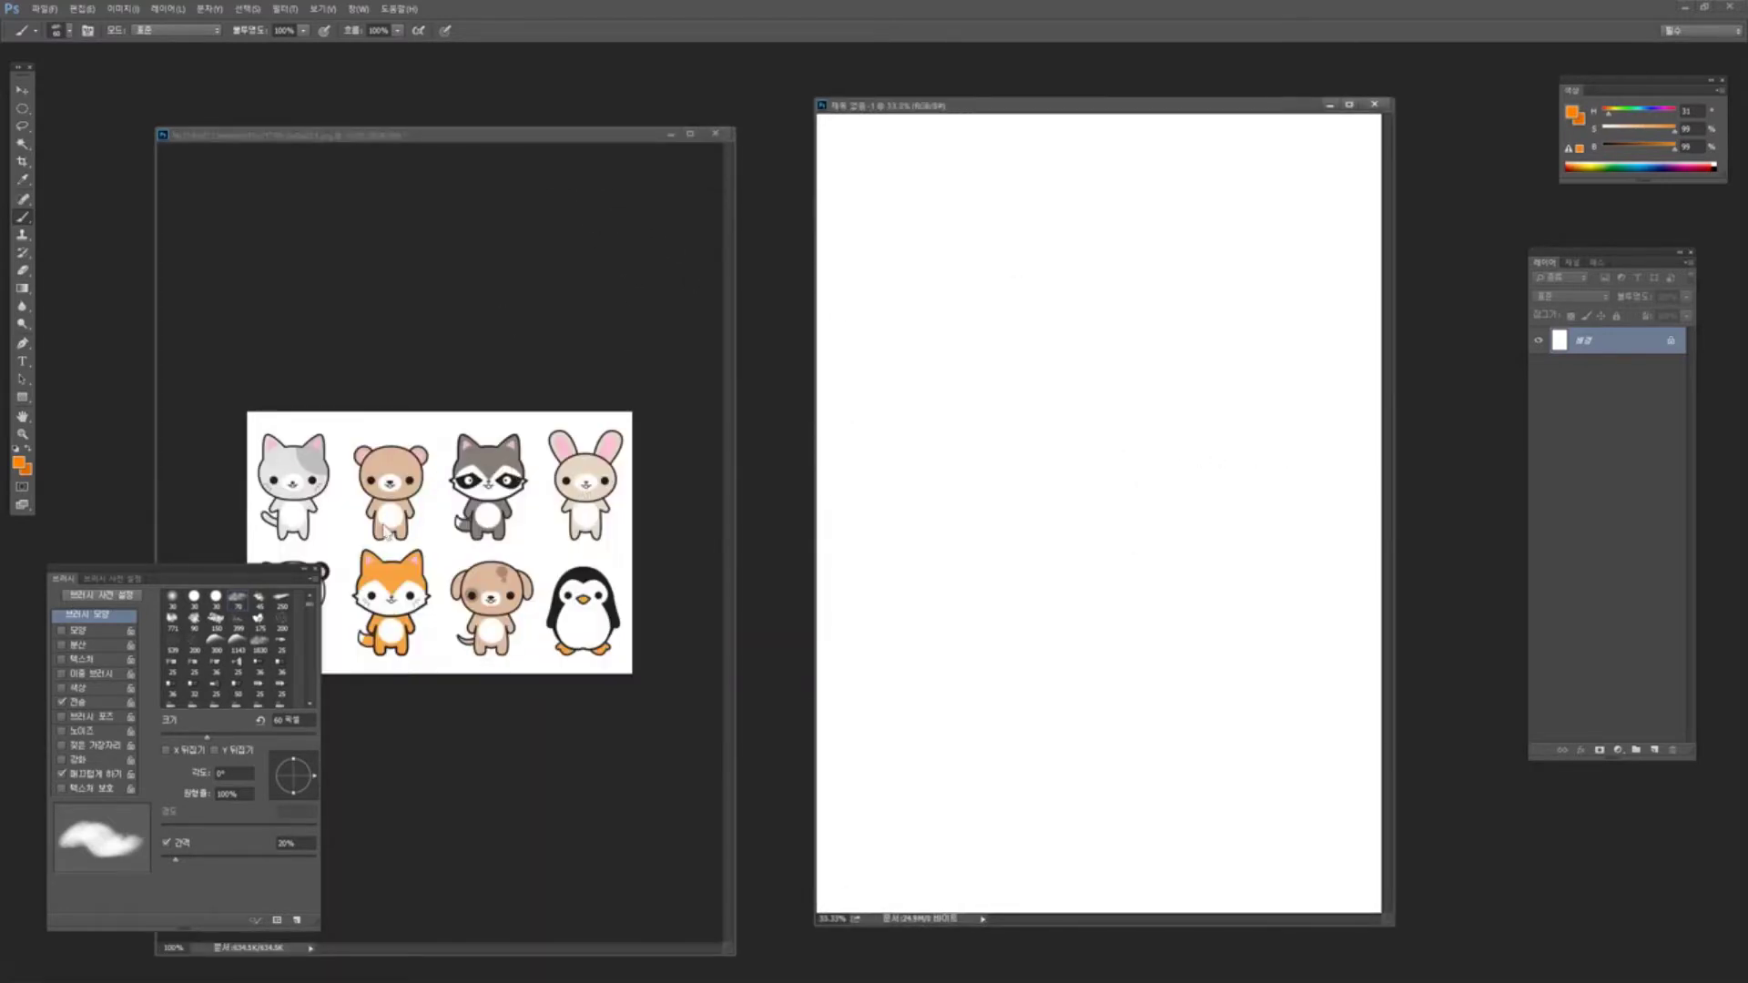
left_click_drag(612, 136, 610, 85)
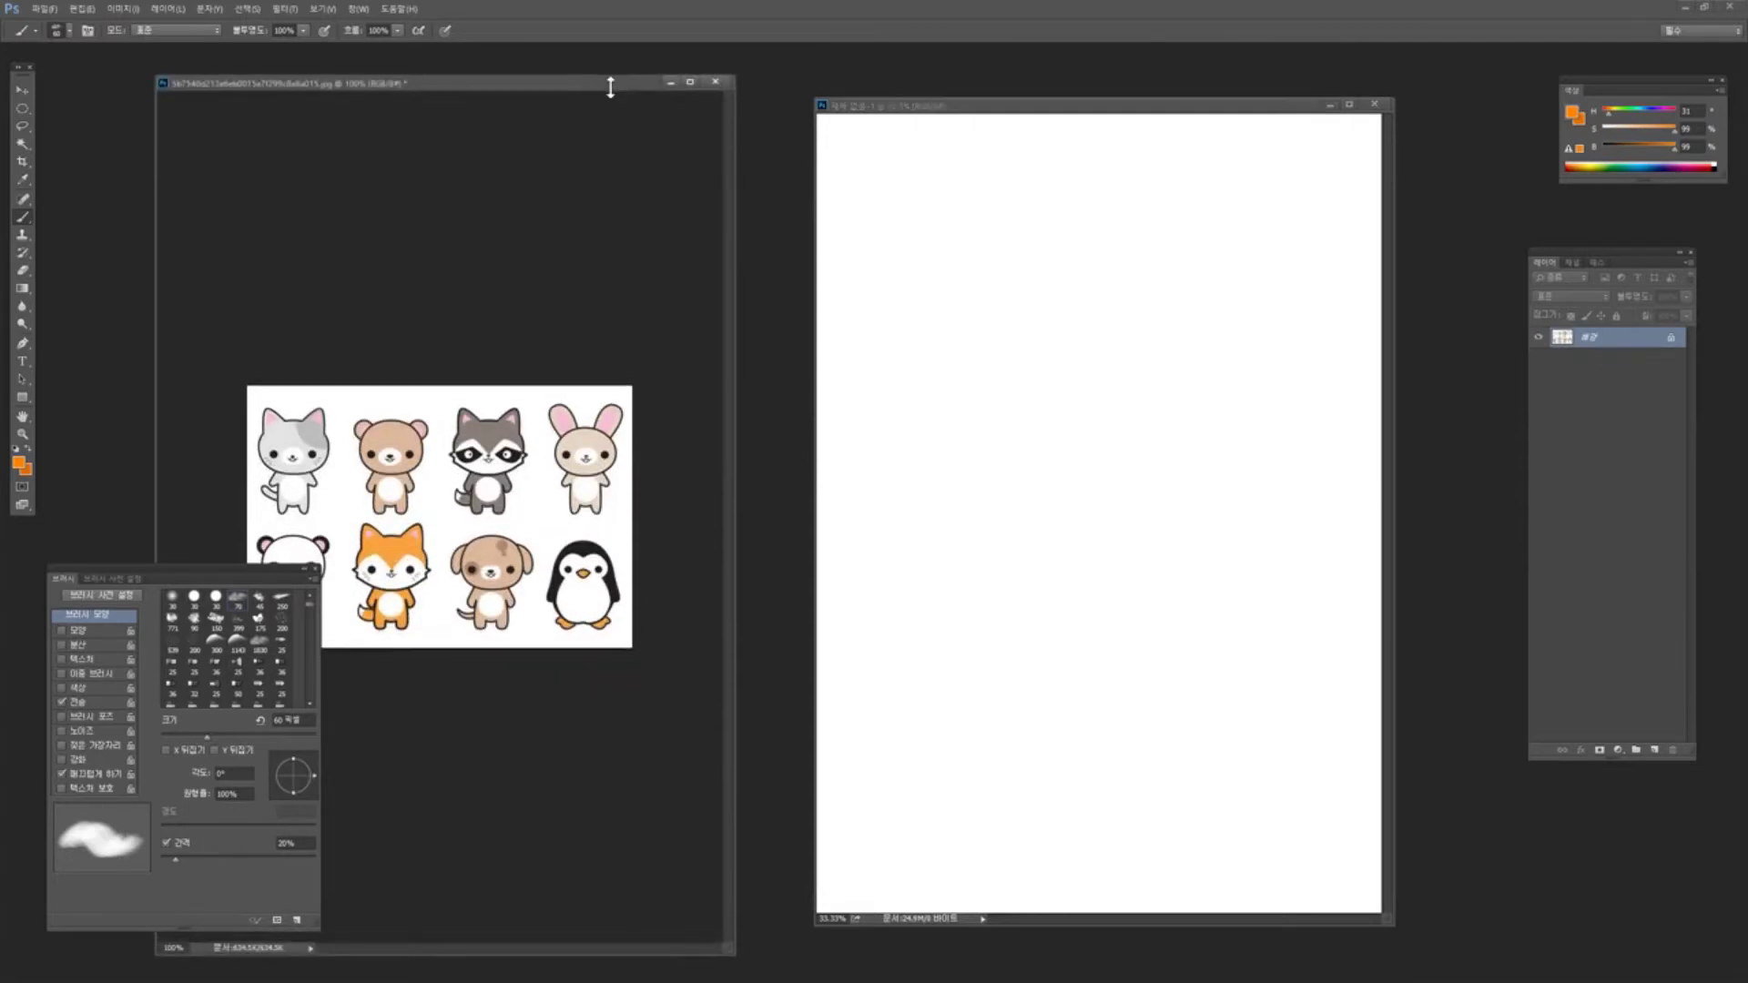
left_click(1016, 109)
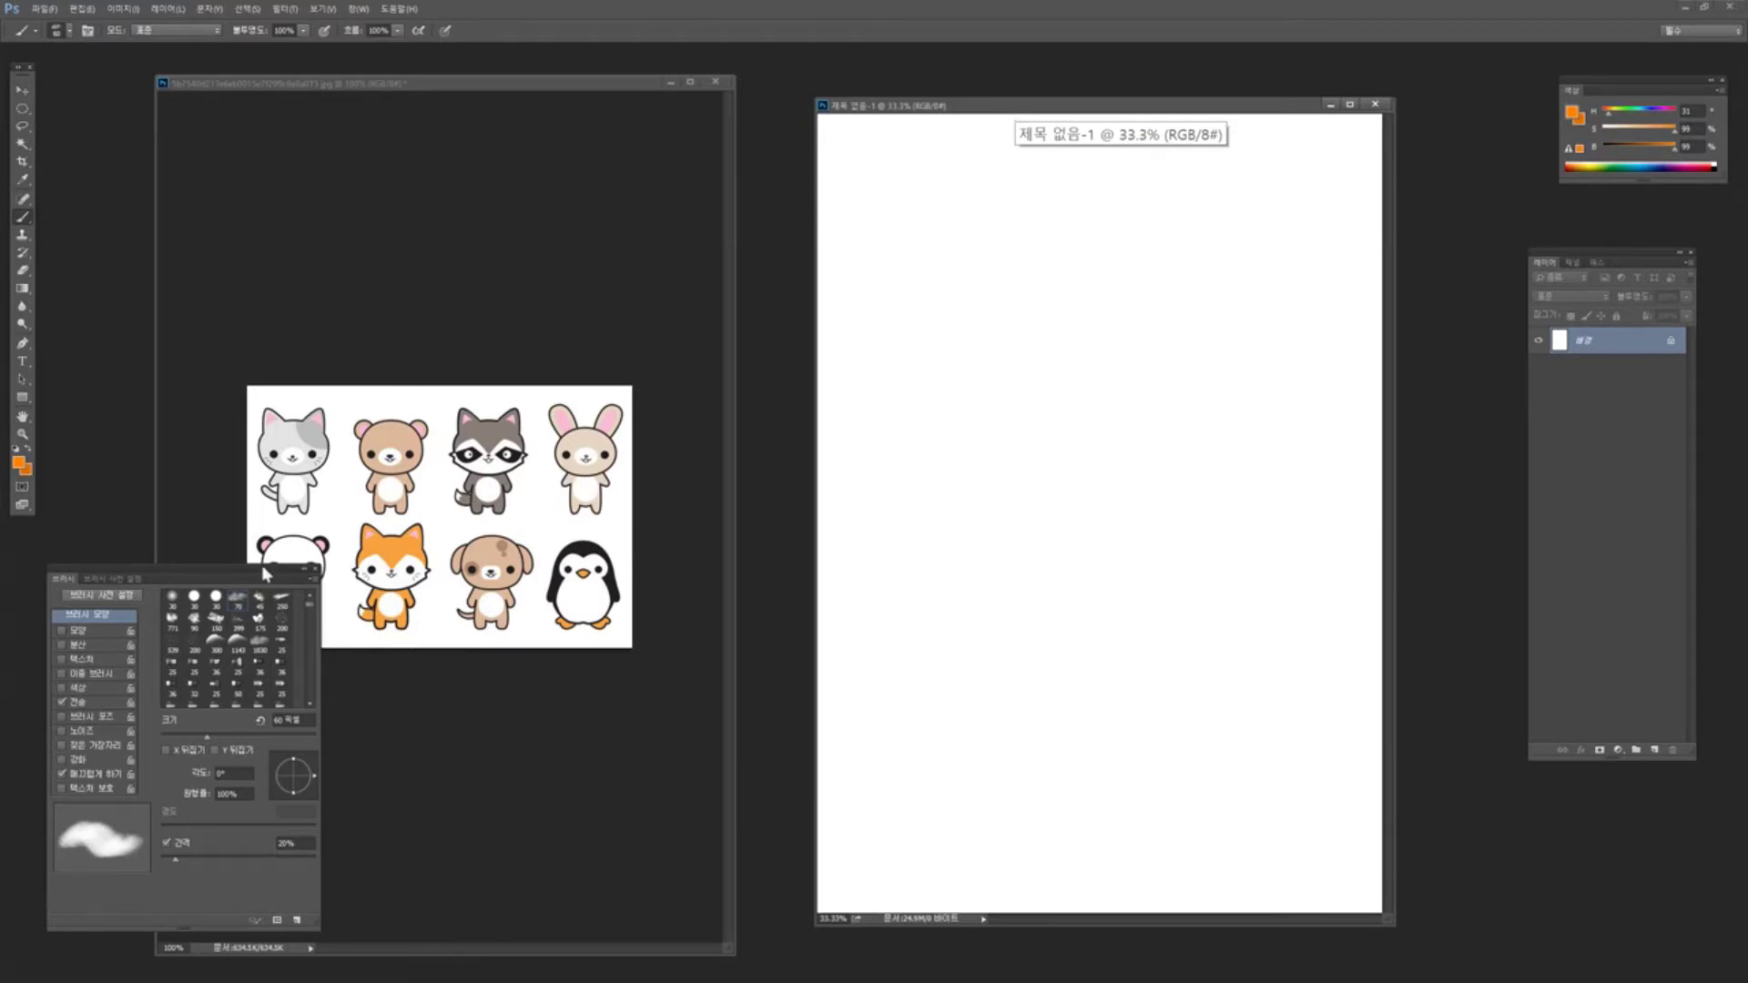
left_click_drag(268, 576, 241, 601)
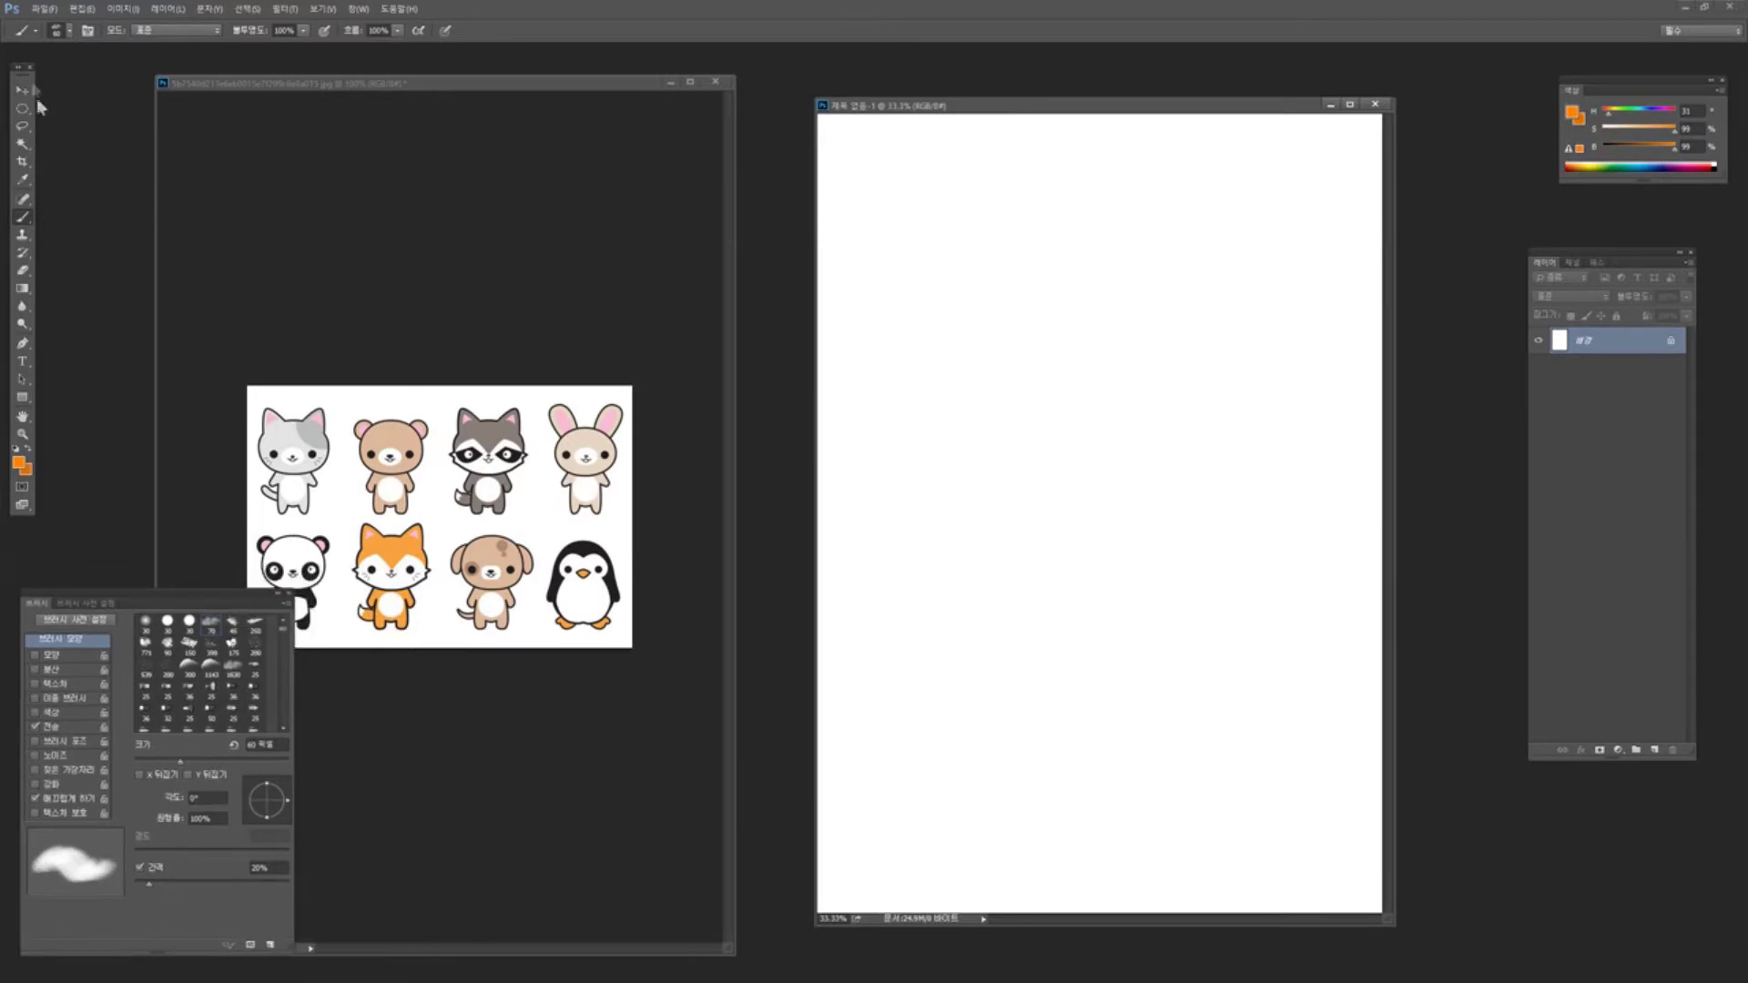
Place the toolbox over the blank document and select the Move tool for the animal image
left_click_drag(36, 86, 1069, 212)
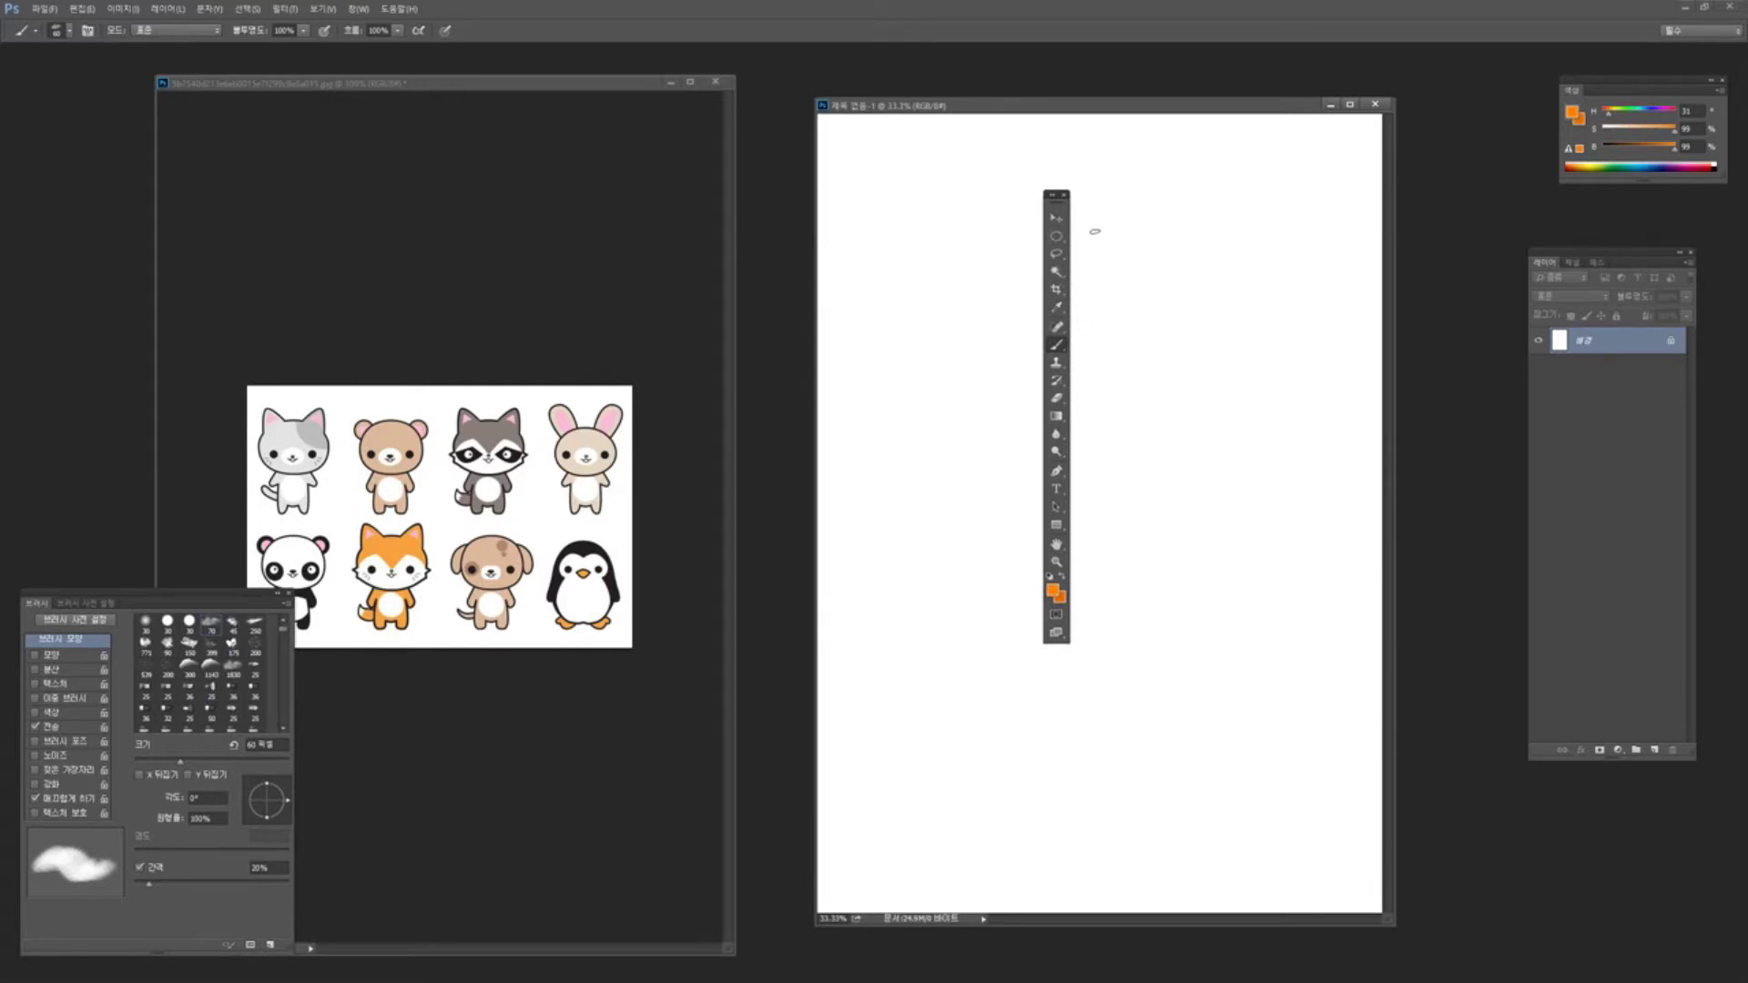
left_click(1056, 219)
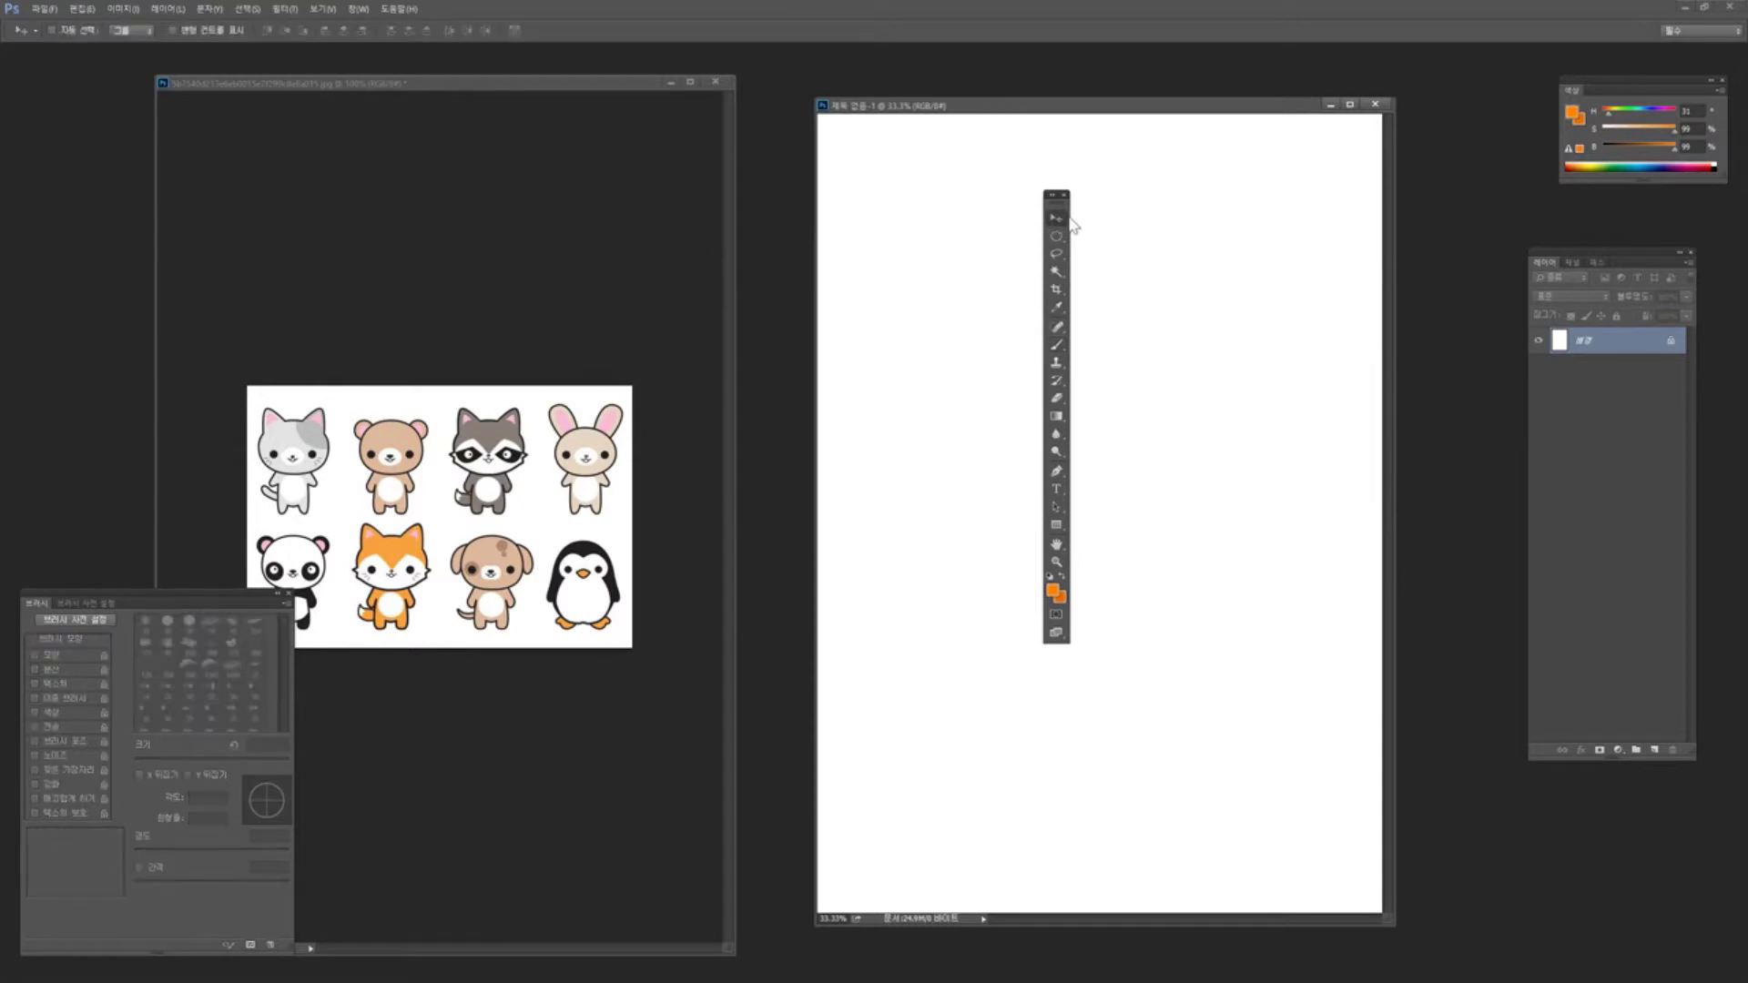
left_click(554, 537)
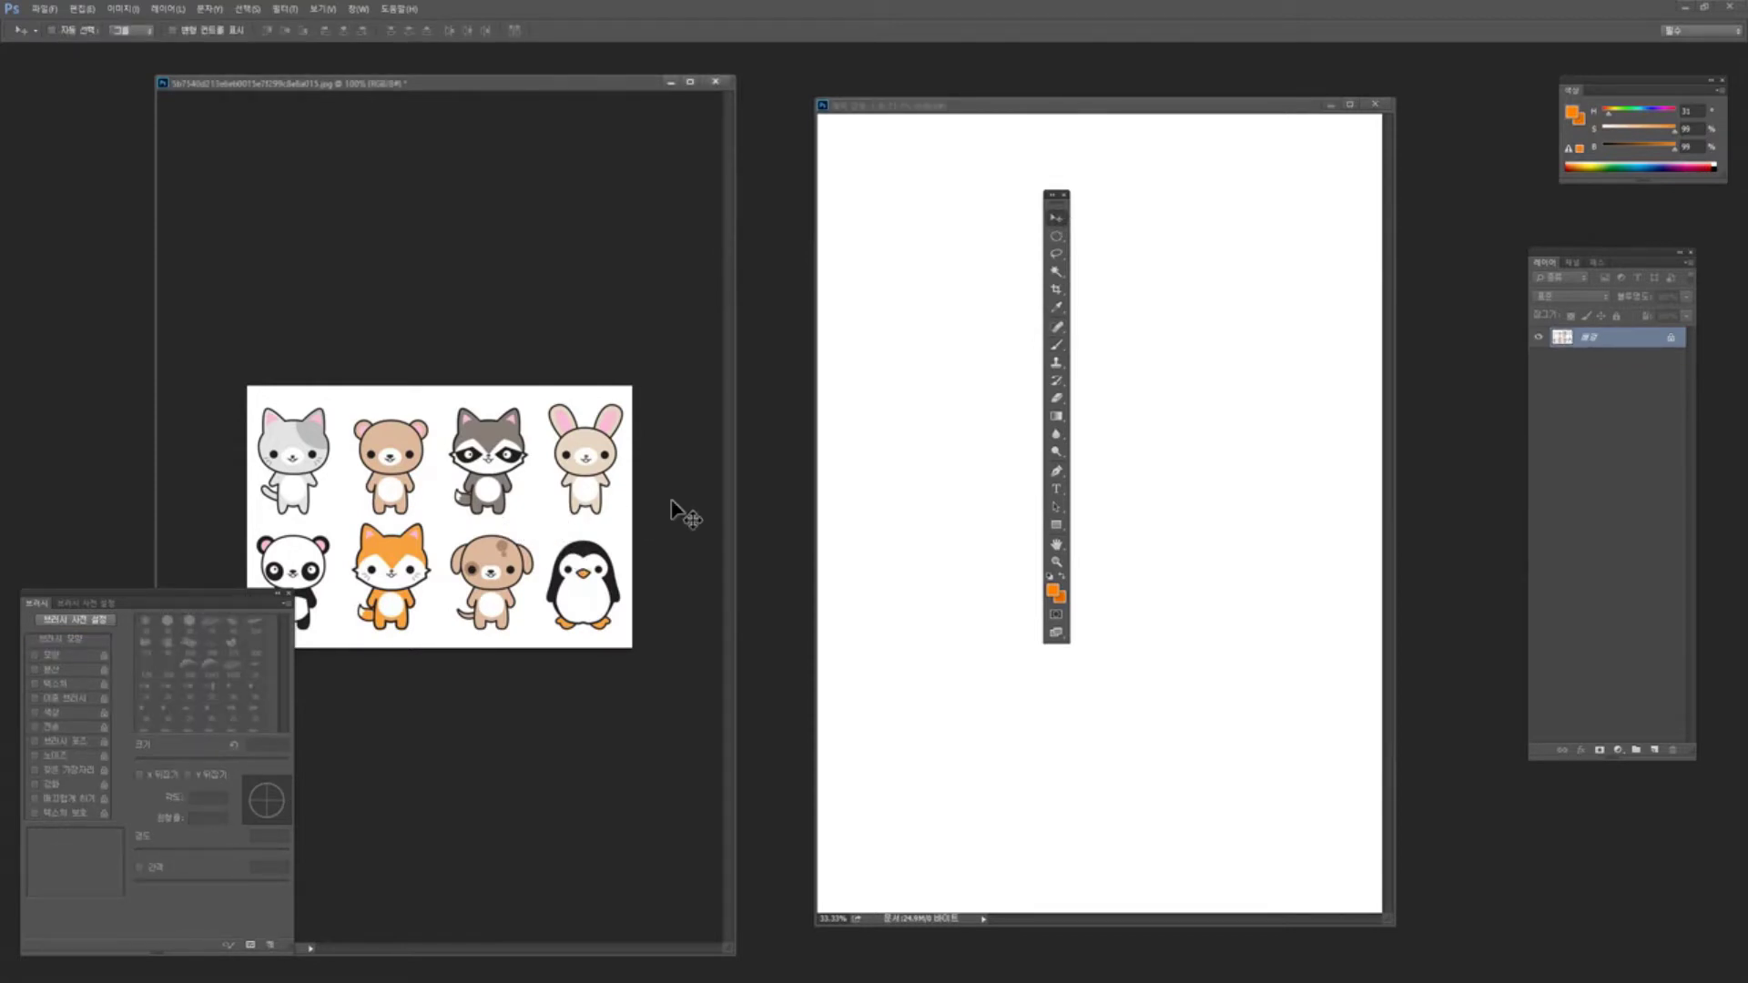
Switch to the Brush tool, set the toolbox between the two windows, and copy the animal image onto the centre of the A4 document
left_click(1057, 347)
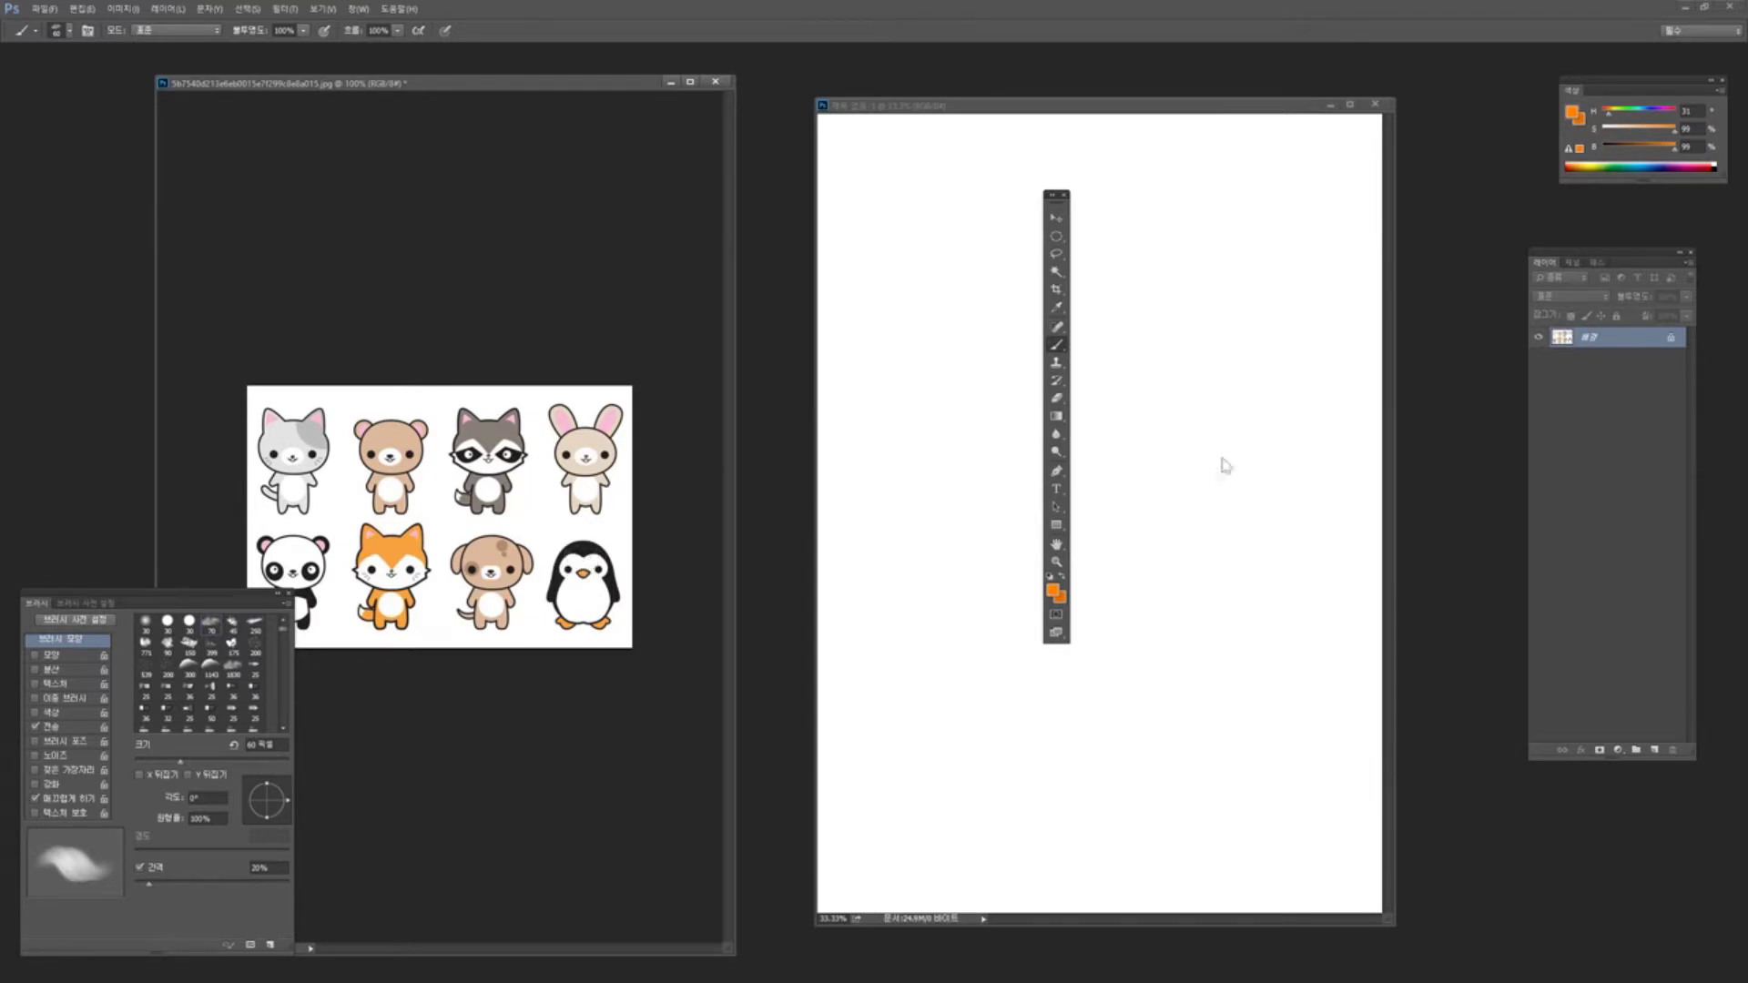
left_click(1104, 106)
left_click(600, 82)
left_click_drag(1056, 195, 769, 216)
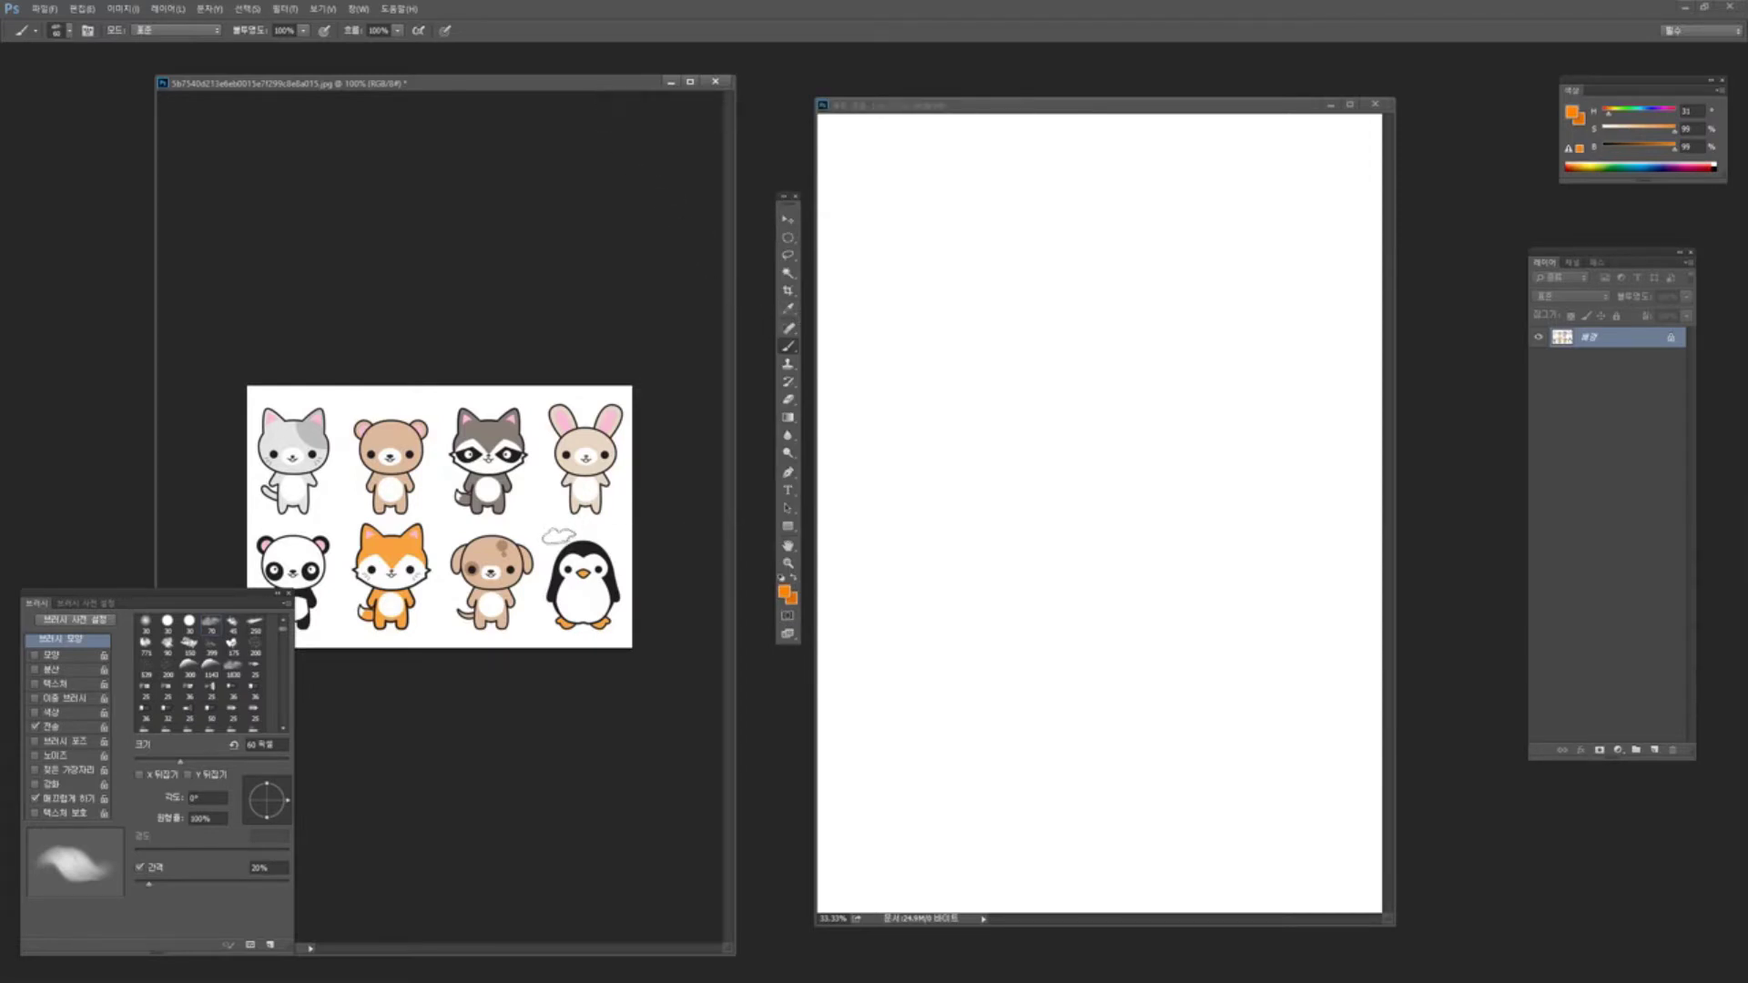
left_click_drag(515, 544, 1081, 484)
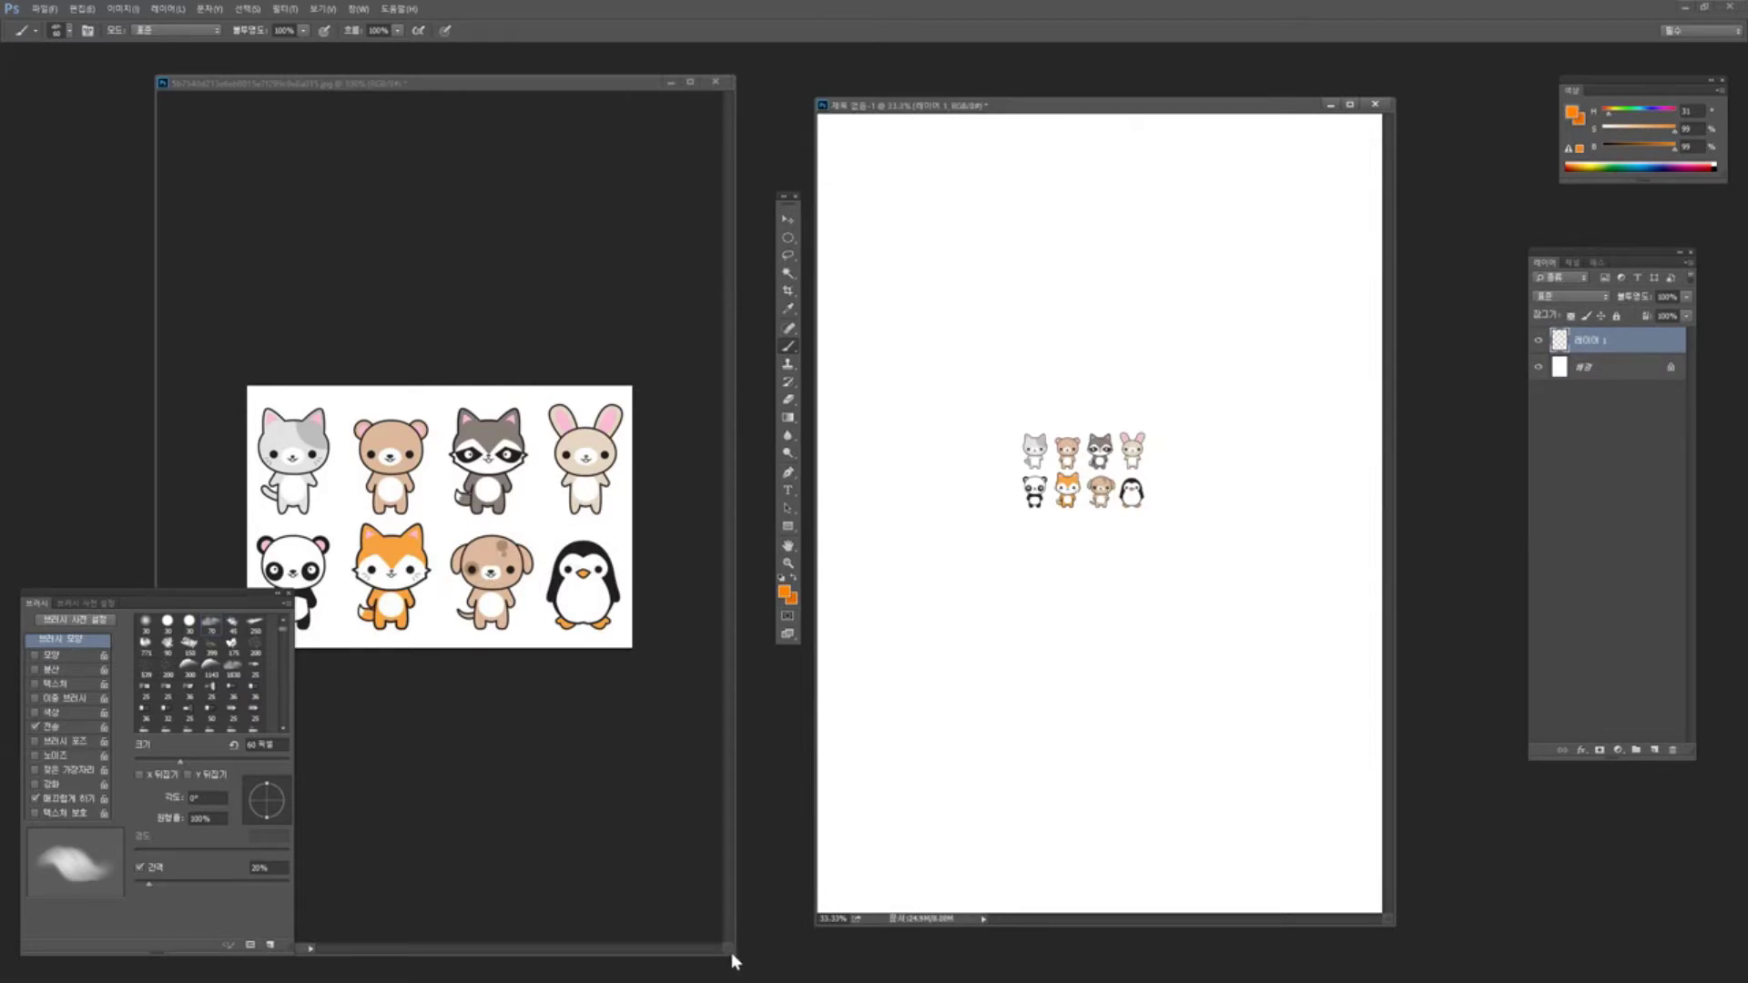
Shrink the source image's window and move it out of the way, with the toolbox relocated to the free space
left_click_drag(733, 961, 359, 343)
left_click_drag(247, 86, 200, 68)
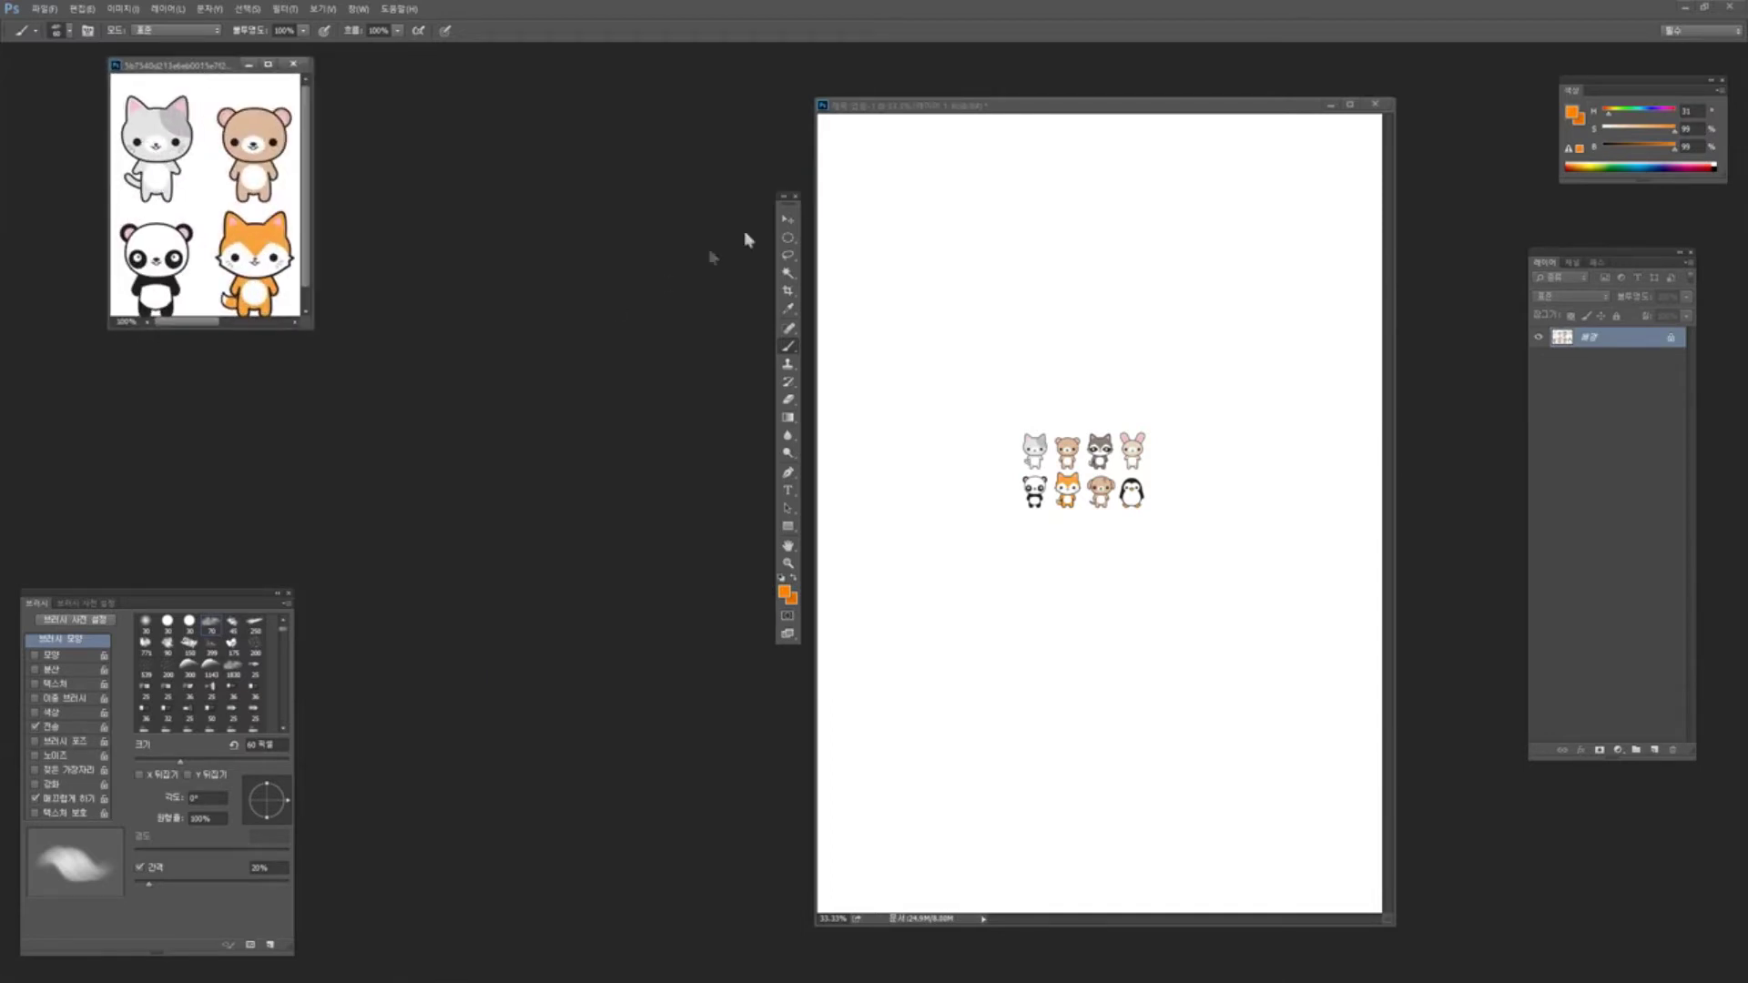
left_click_drag(790, 199, 472, 232)
Reposition the A4 document's window beside the toolbox and widen it so empty margins surround the page
left_click_drag(1031, 106, 811, 102)
key("ctrl+minus")
key("ctrl+plus")
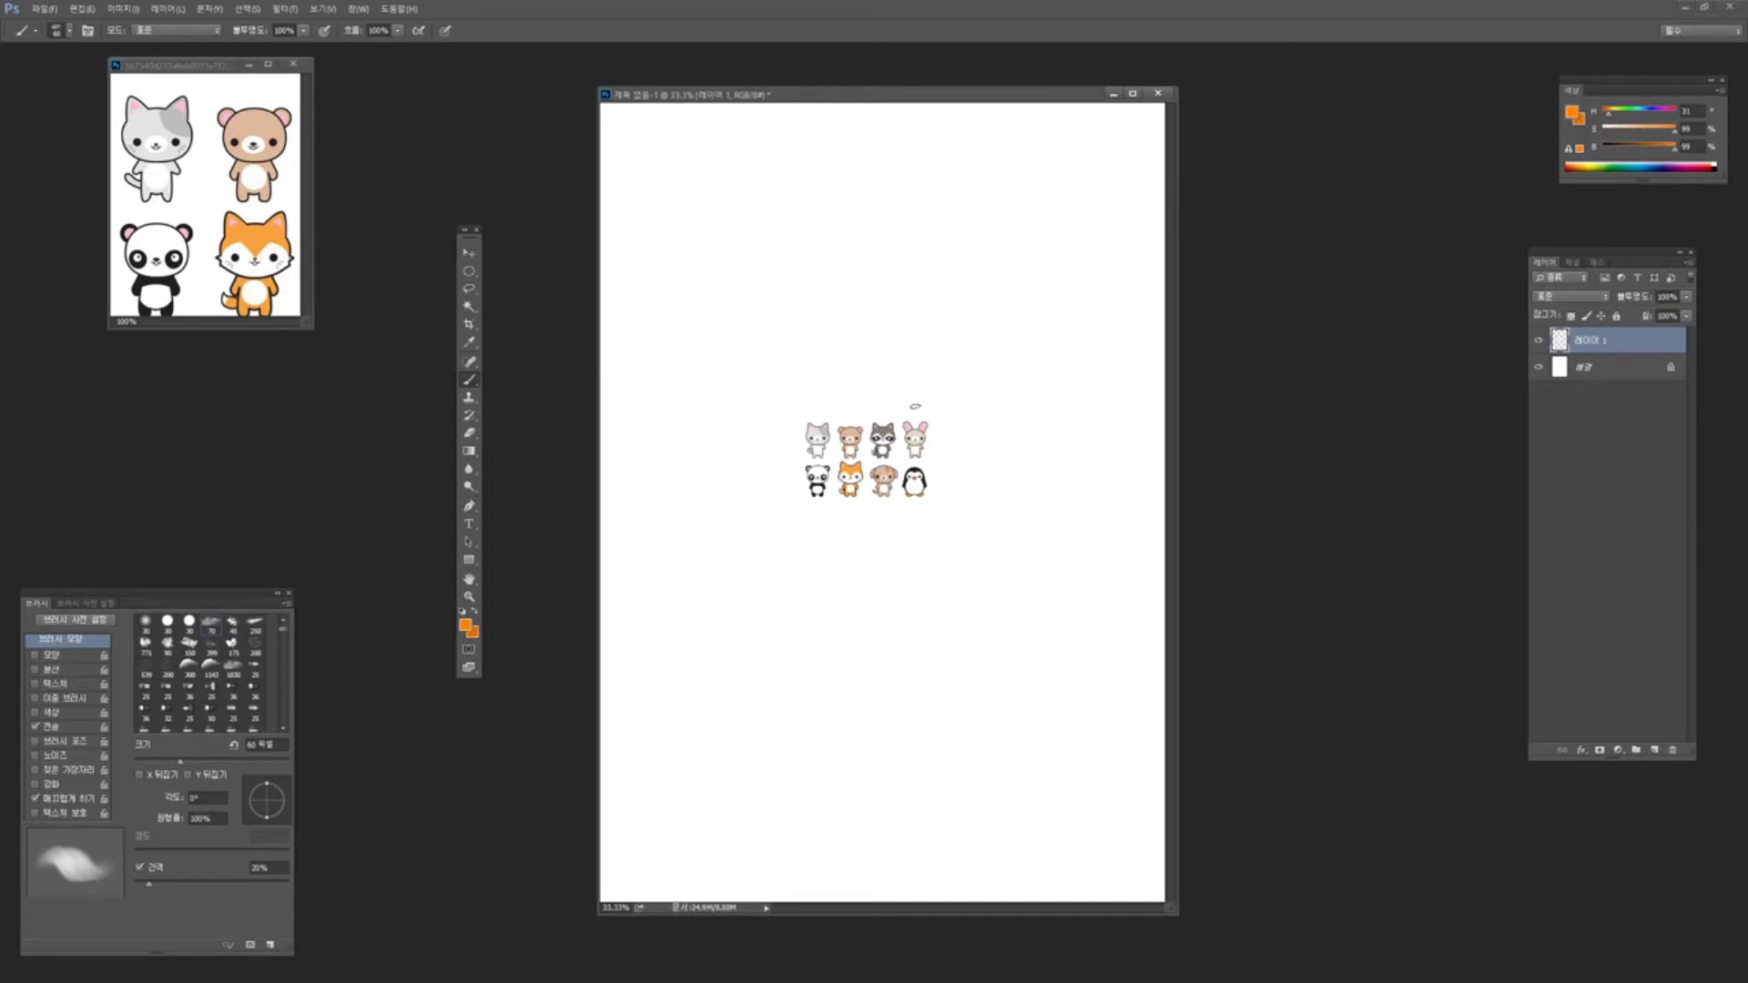
left_click_drag(1014, 96, 971, 76)
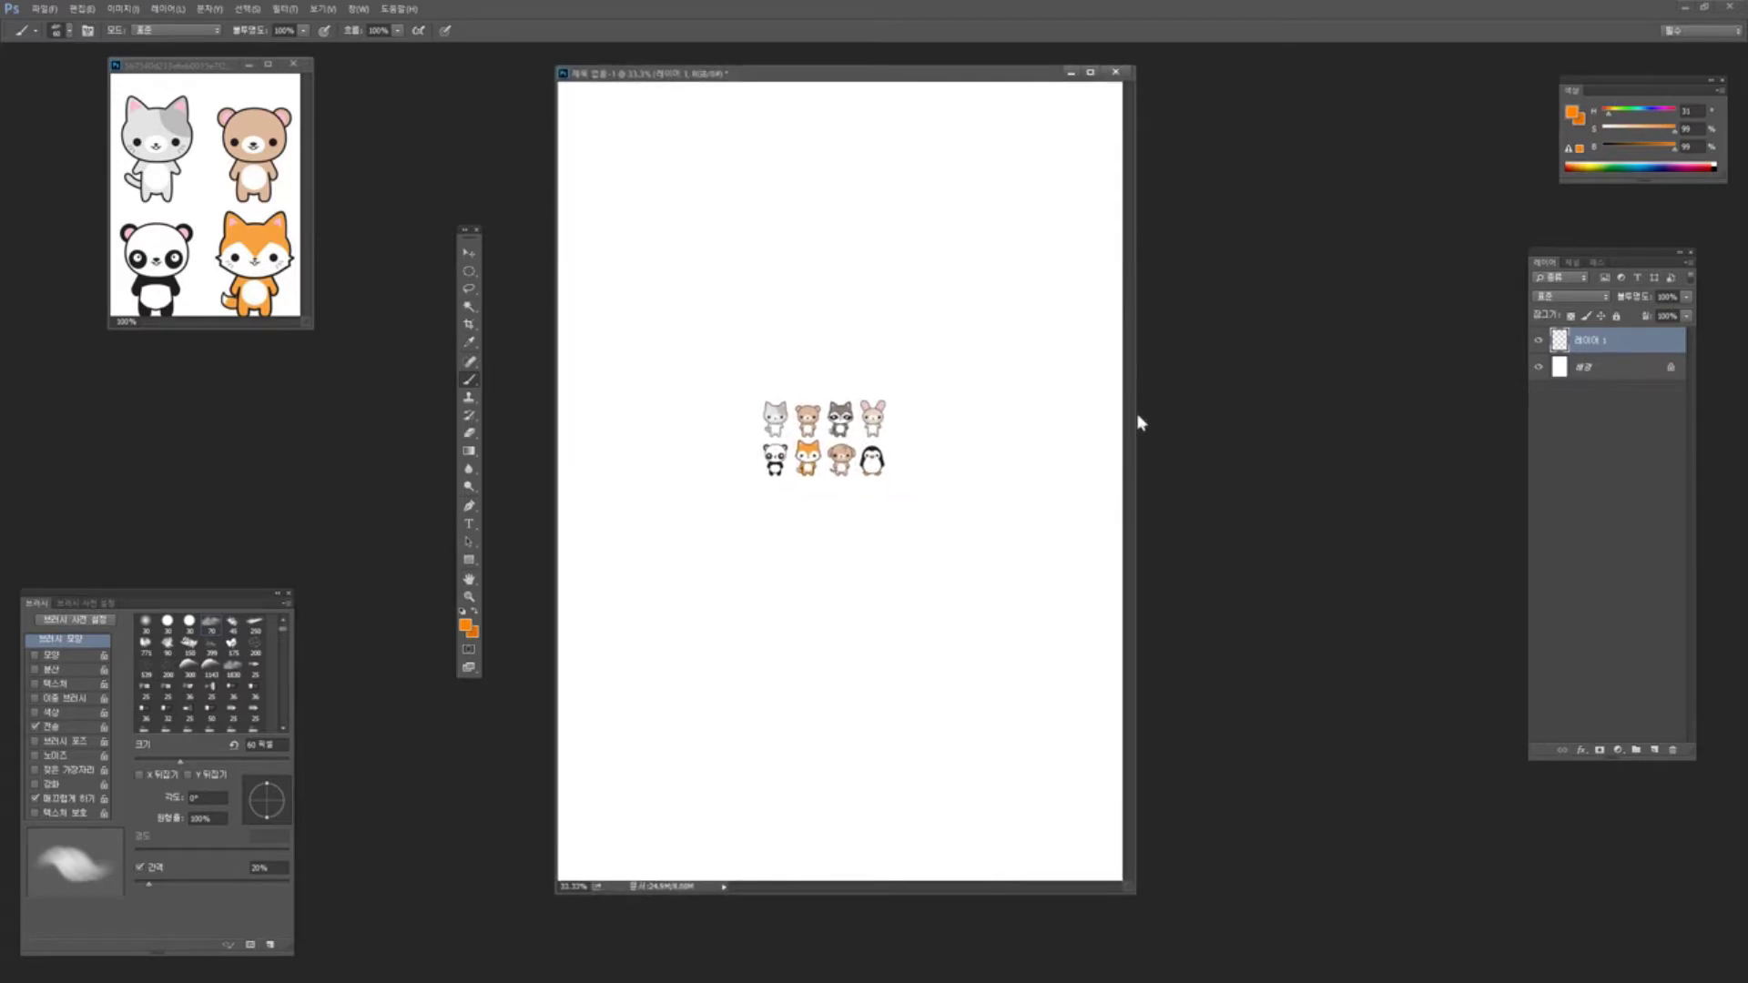
left_click_drag(1147, 421, 1232, 370)
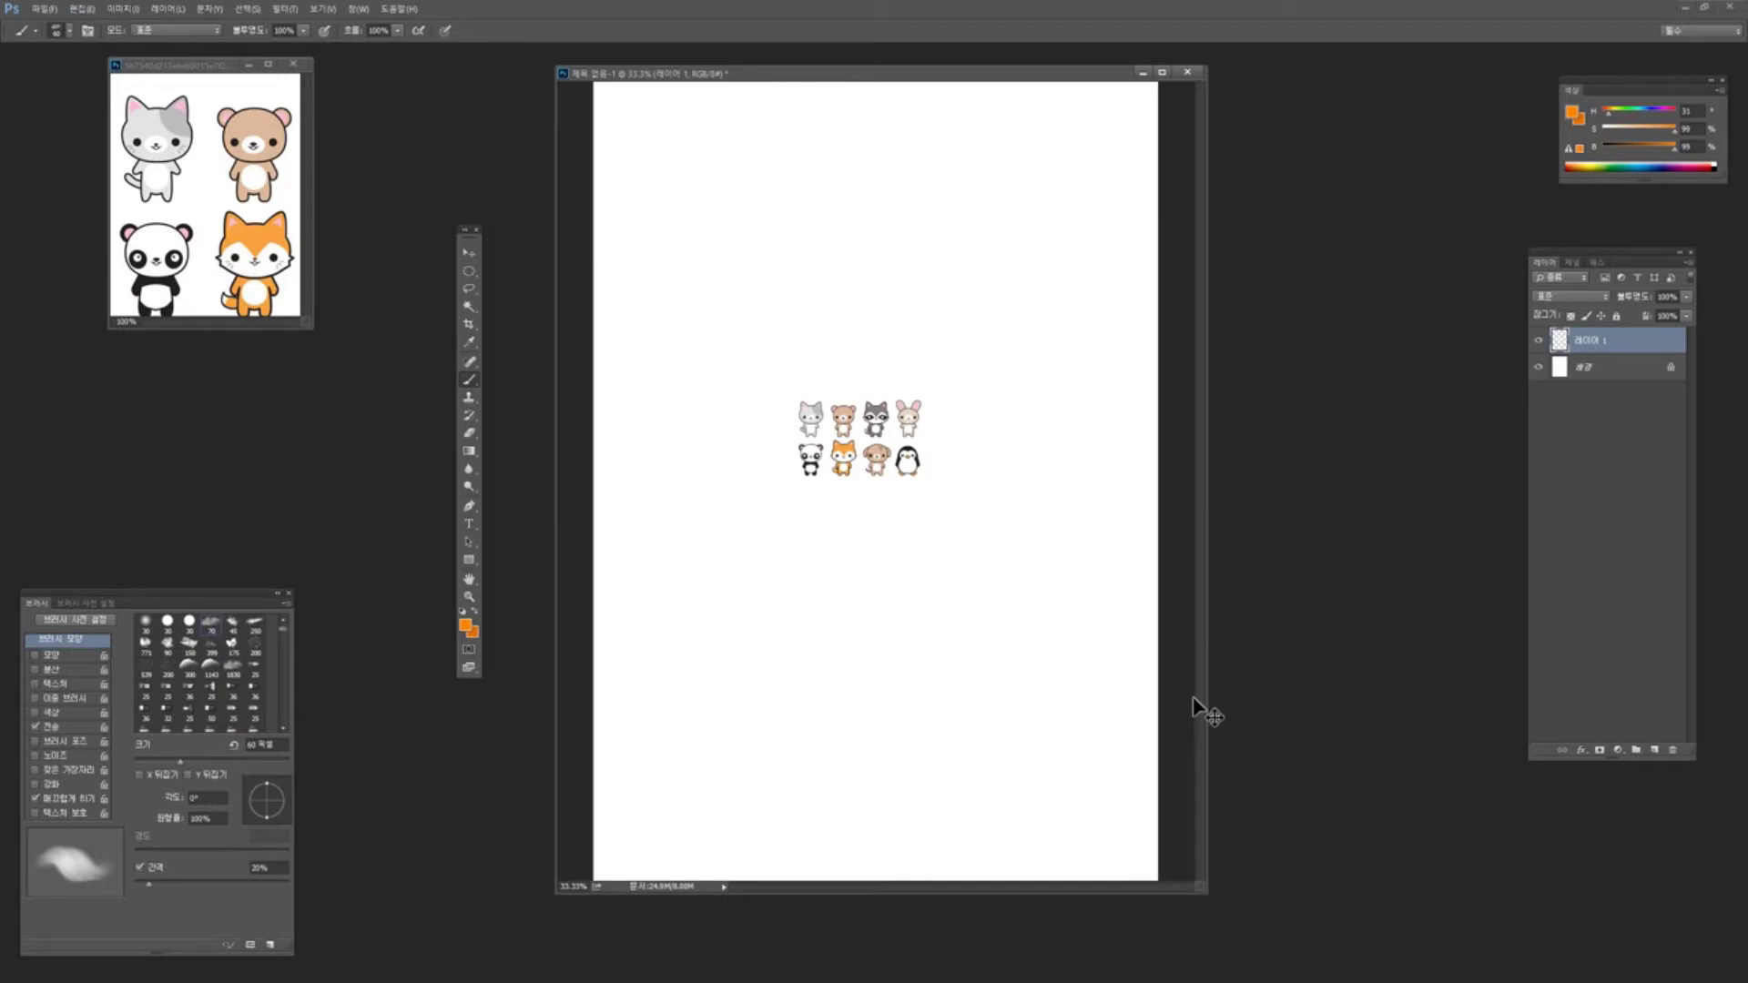
Try enlarging the copied animal layer to roughly twice its size with Free Transform, and undo the scaling
key("ctrl+t")
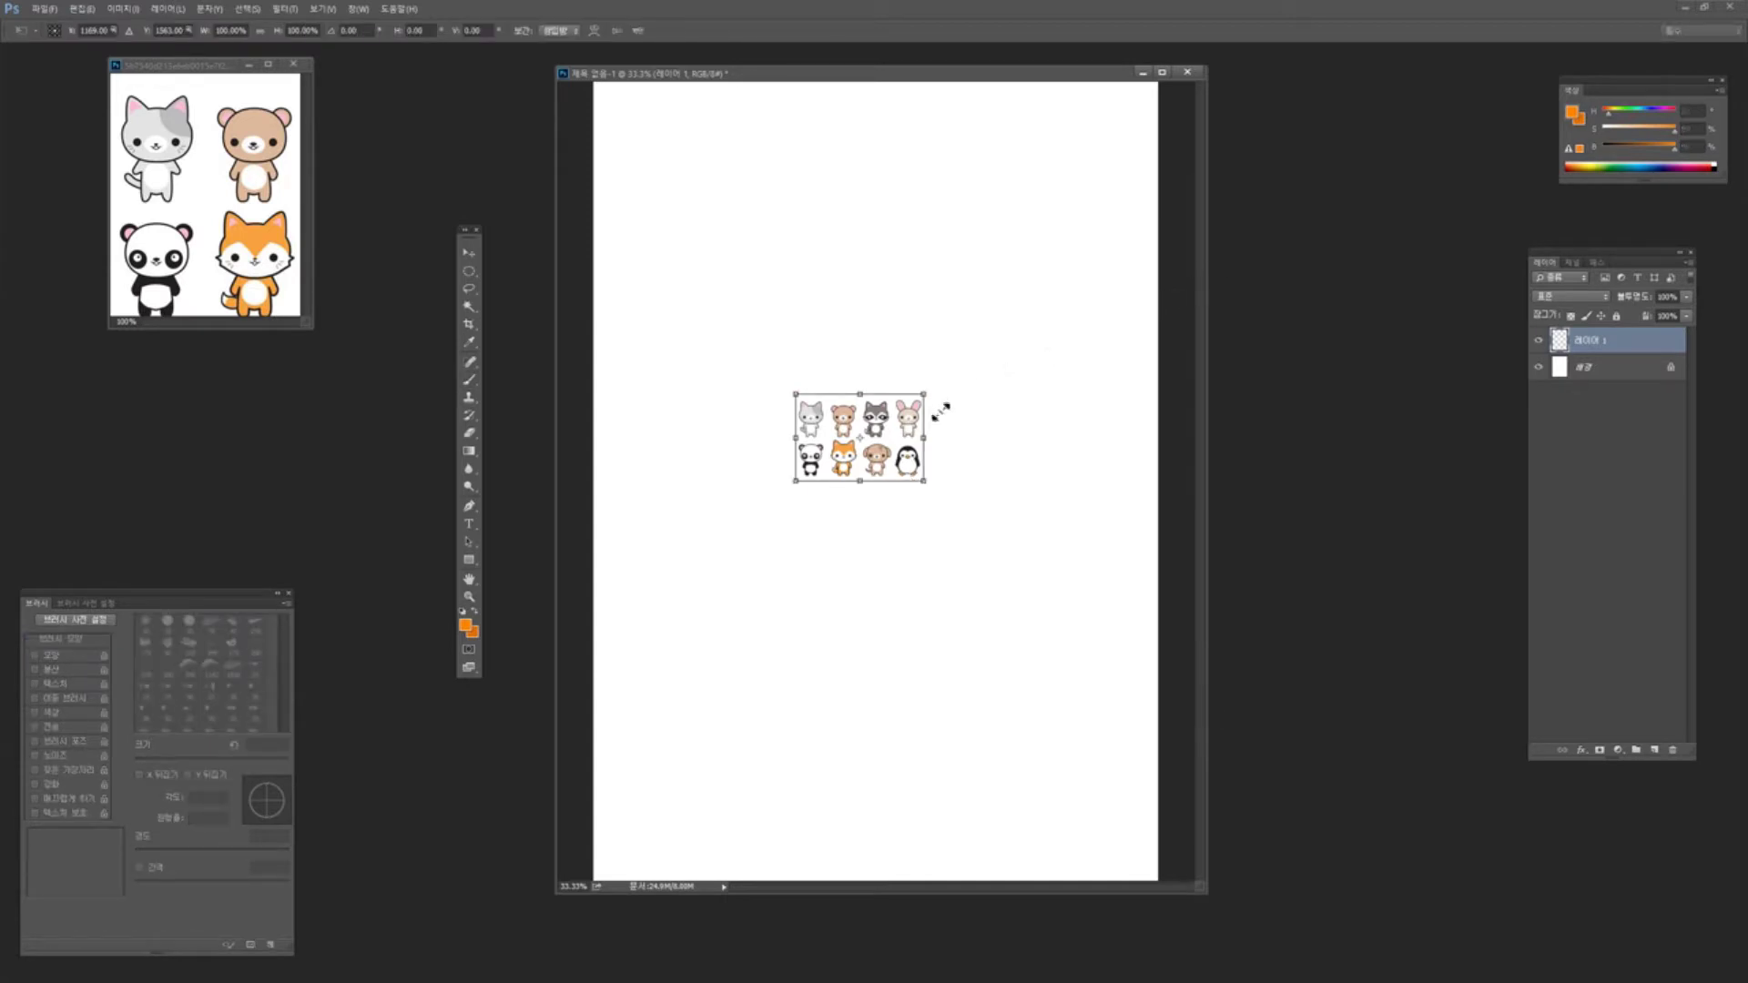
left_click_drag(938, 400, 1047, 288)
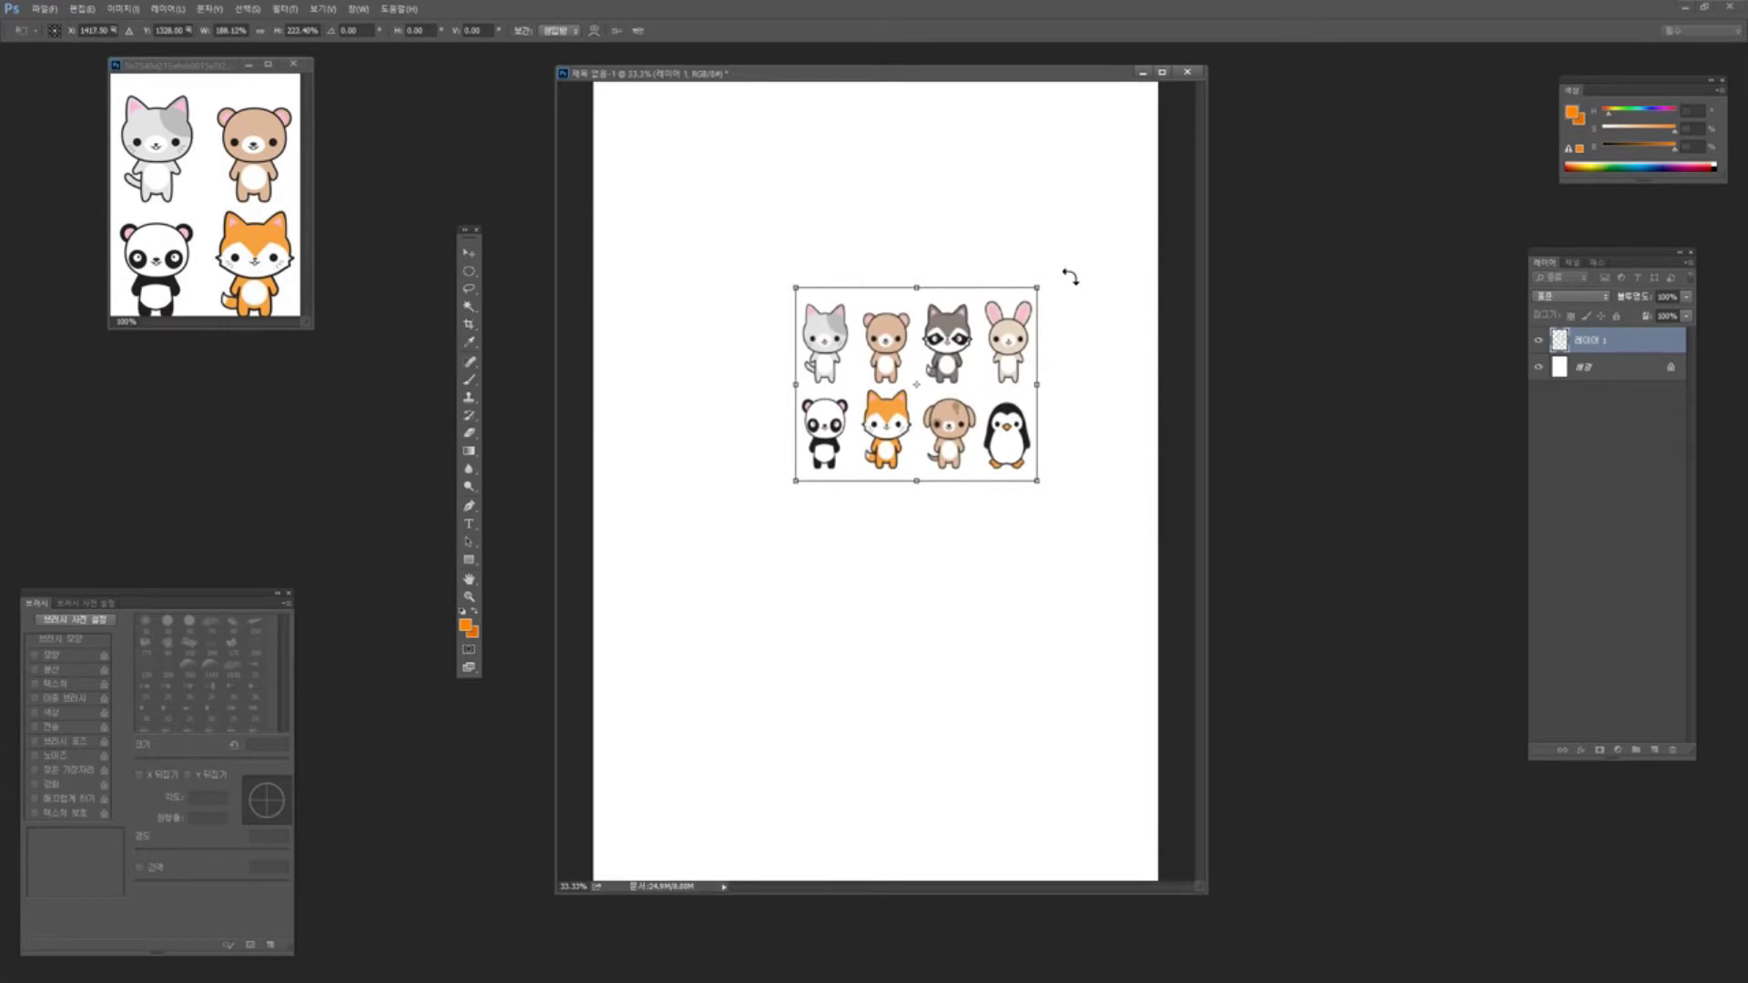
key("Return")
key("ctrl+z")
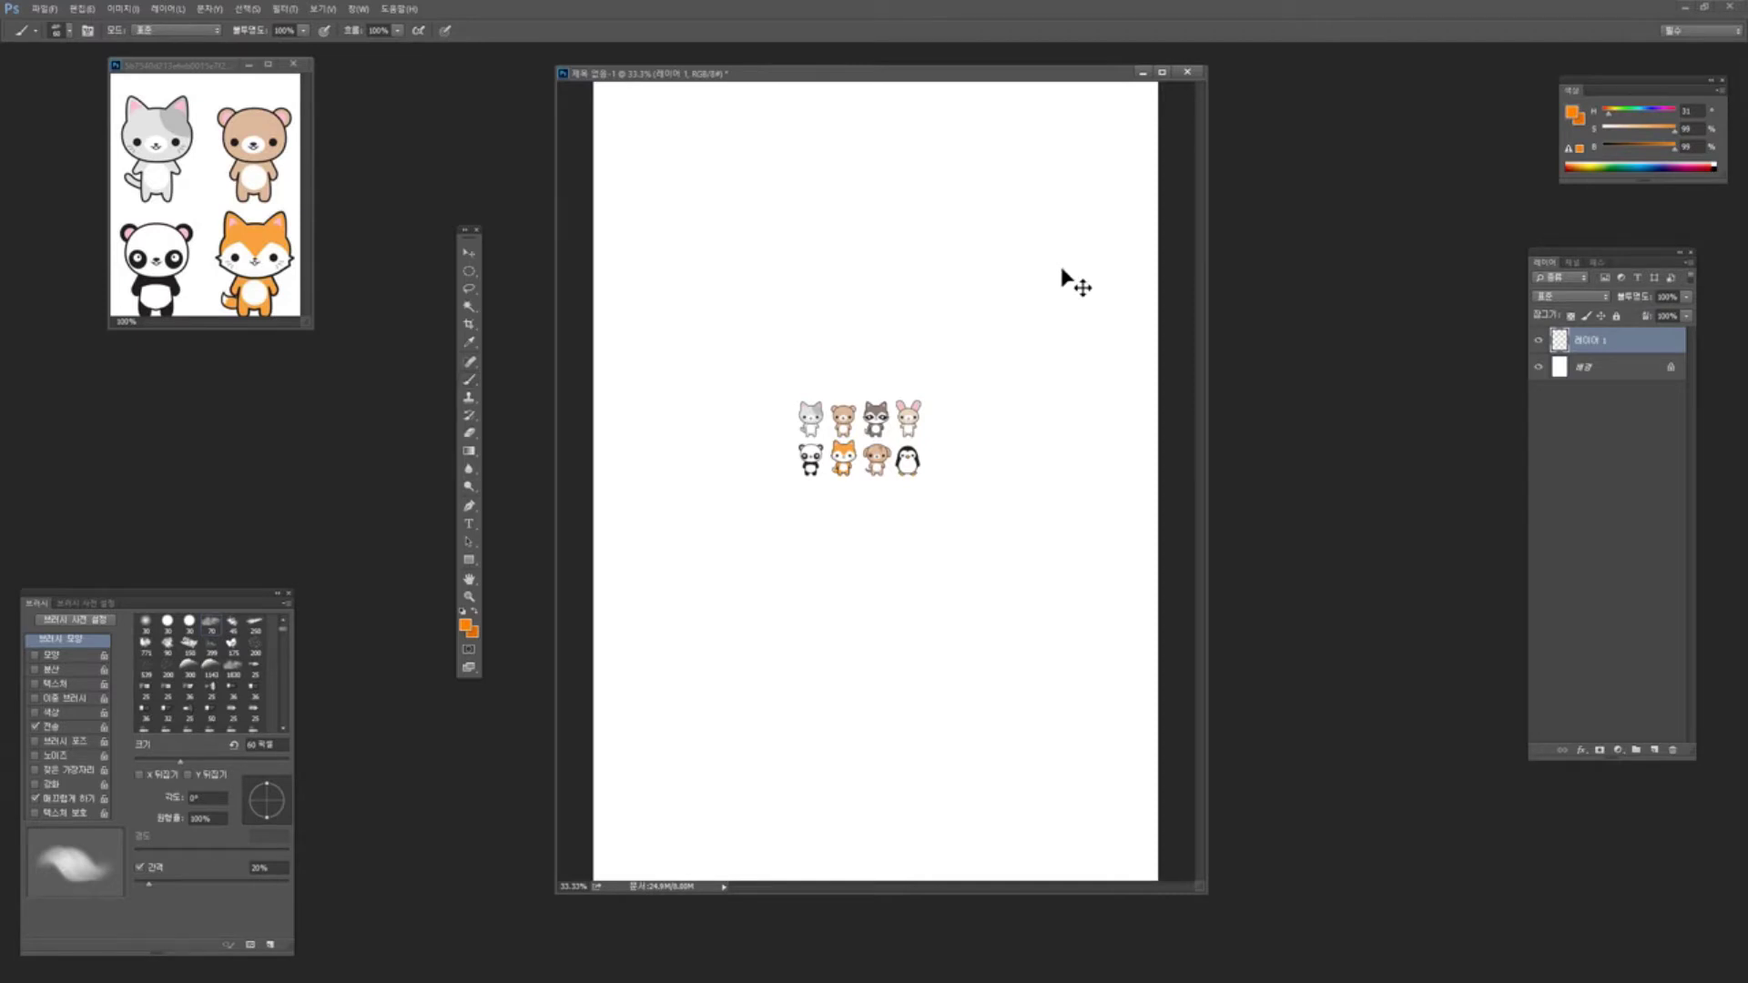
Enlarge the copied animal layer to about 540% with Free Transform and widen the document window to show more empty margin
key("ctrl+t")
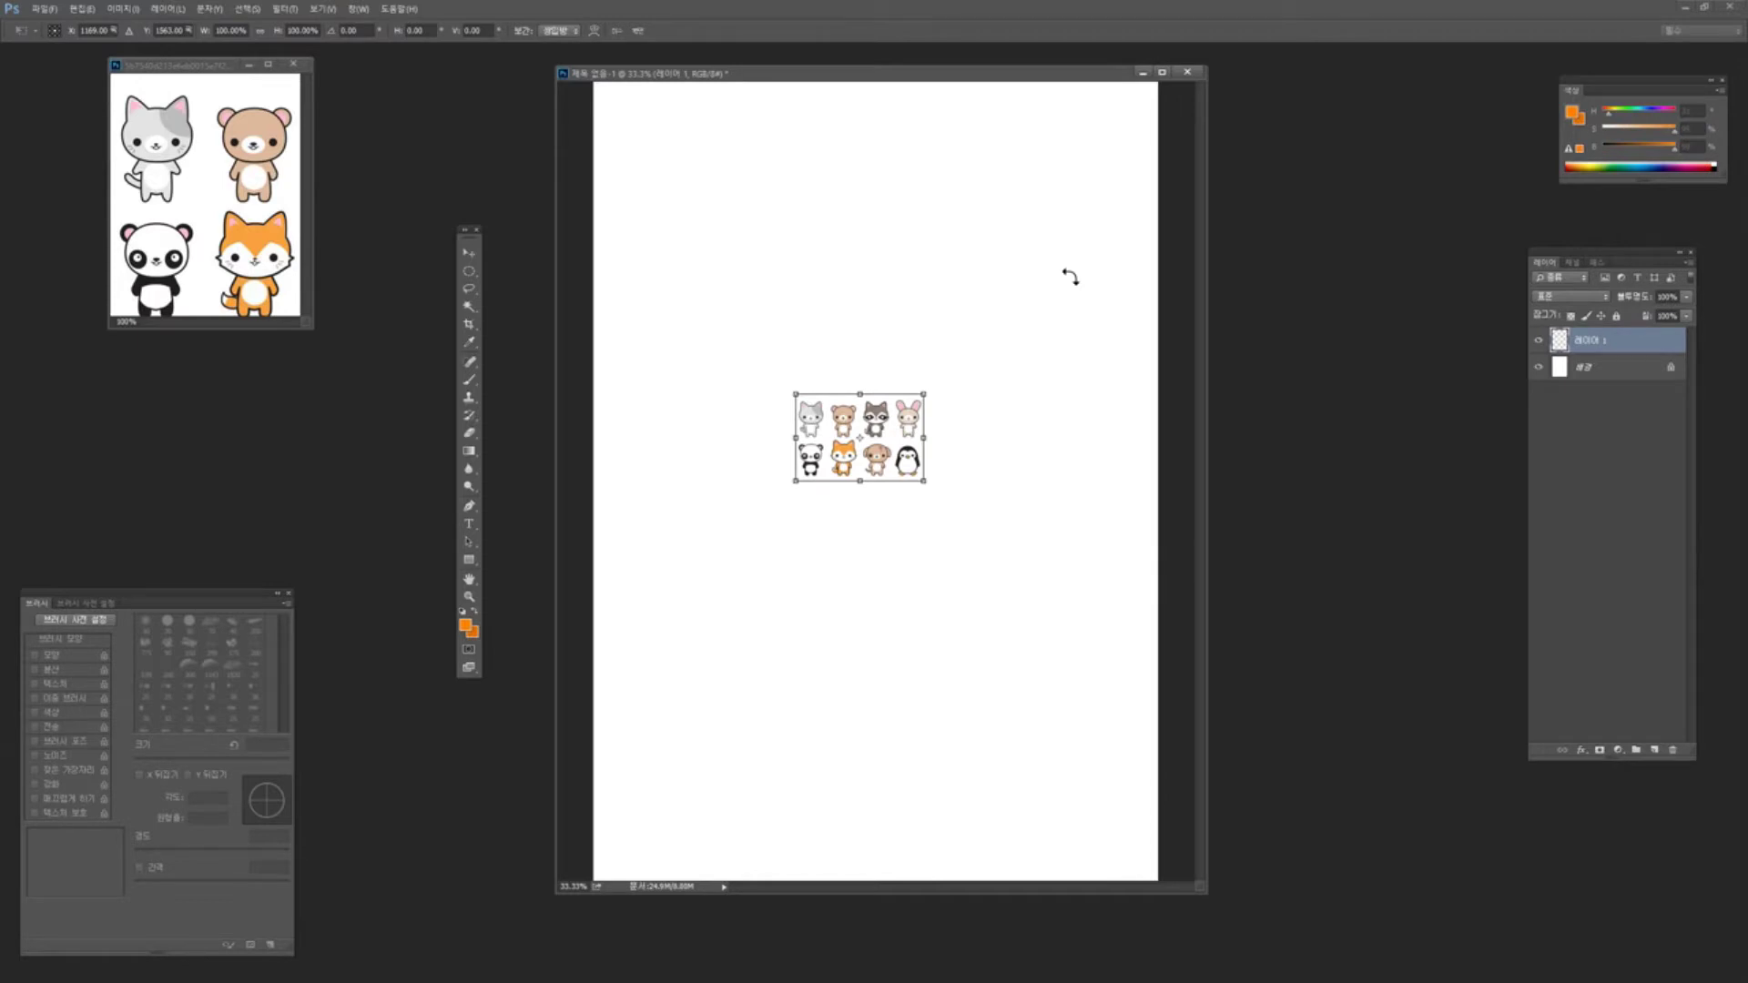
left_click_drag(924, 394, 1170, 221)
left_click_drag(807, 489, 587, 824)
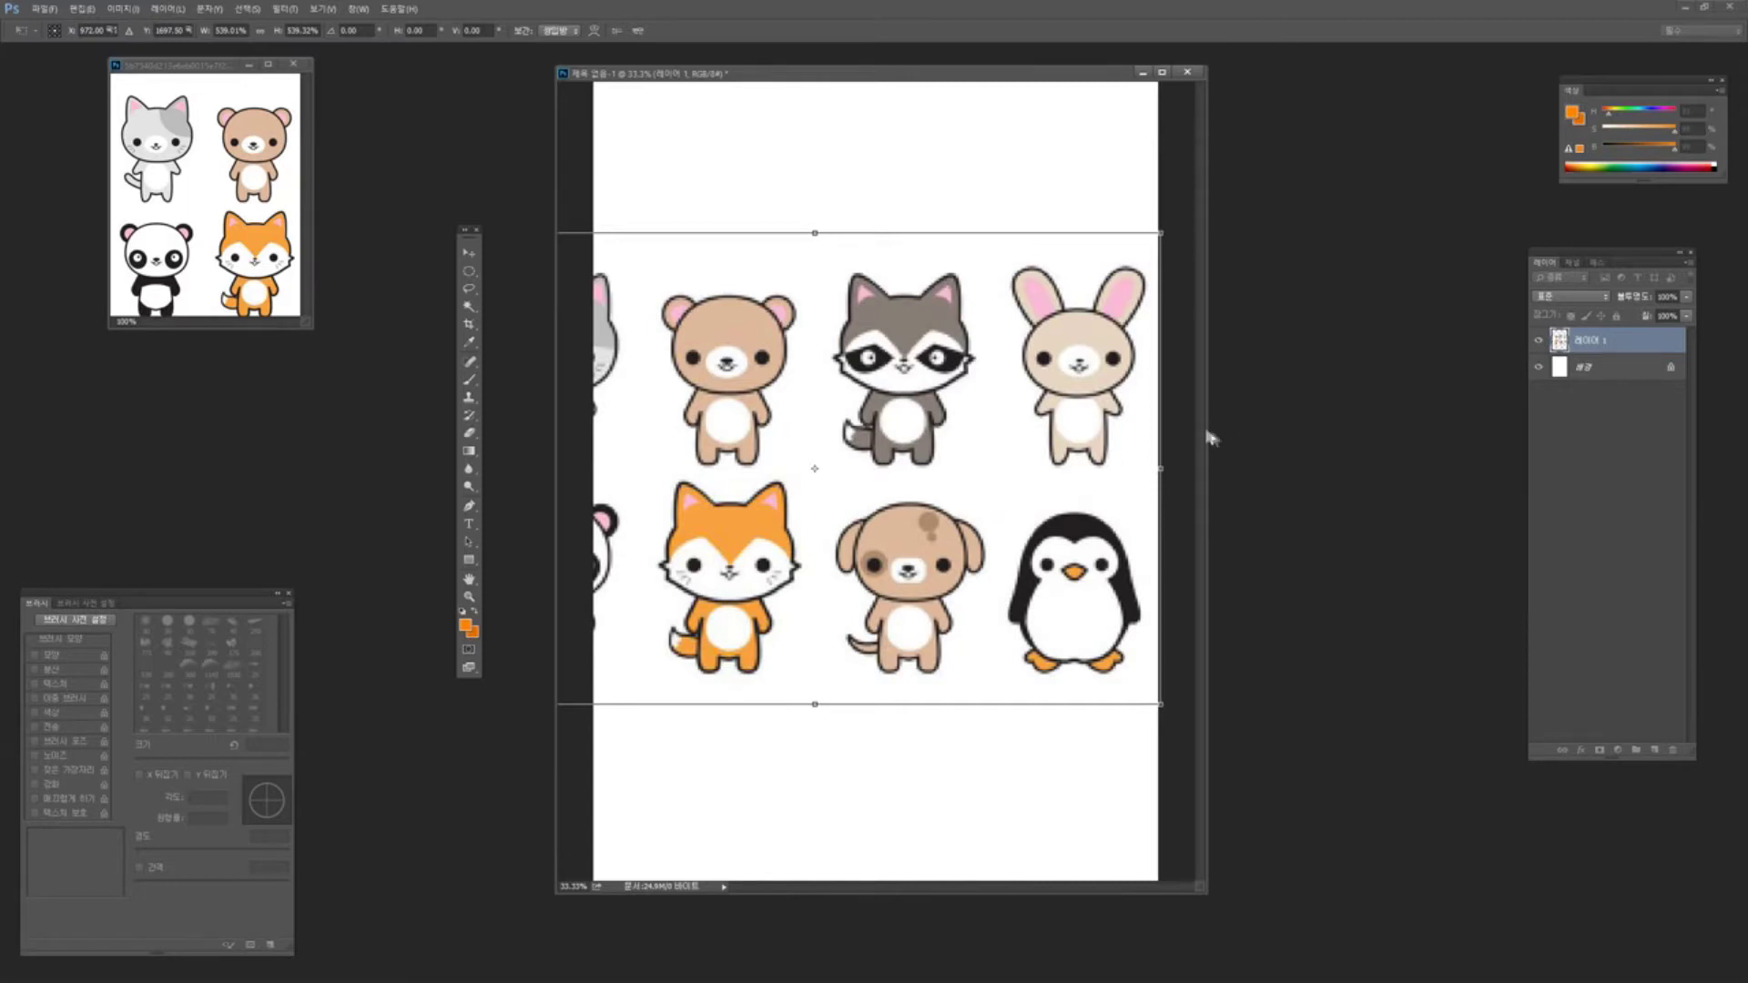
left_click_drag(1210, 440, 1348, 428)
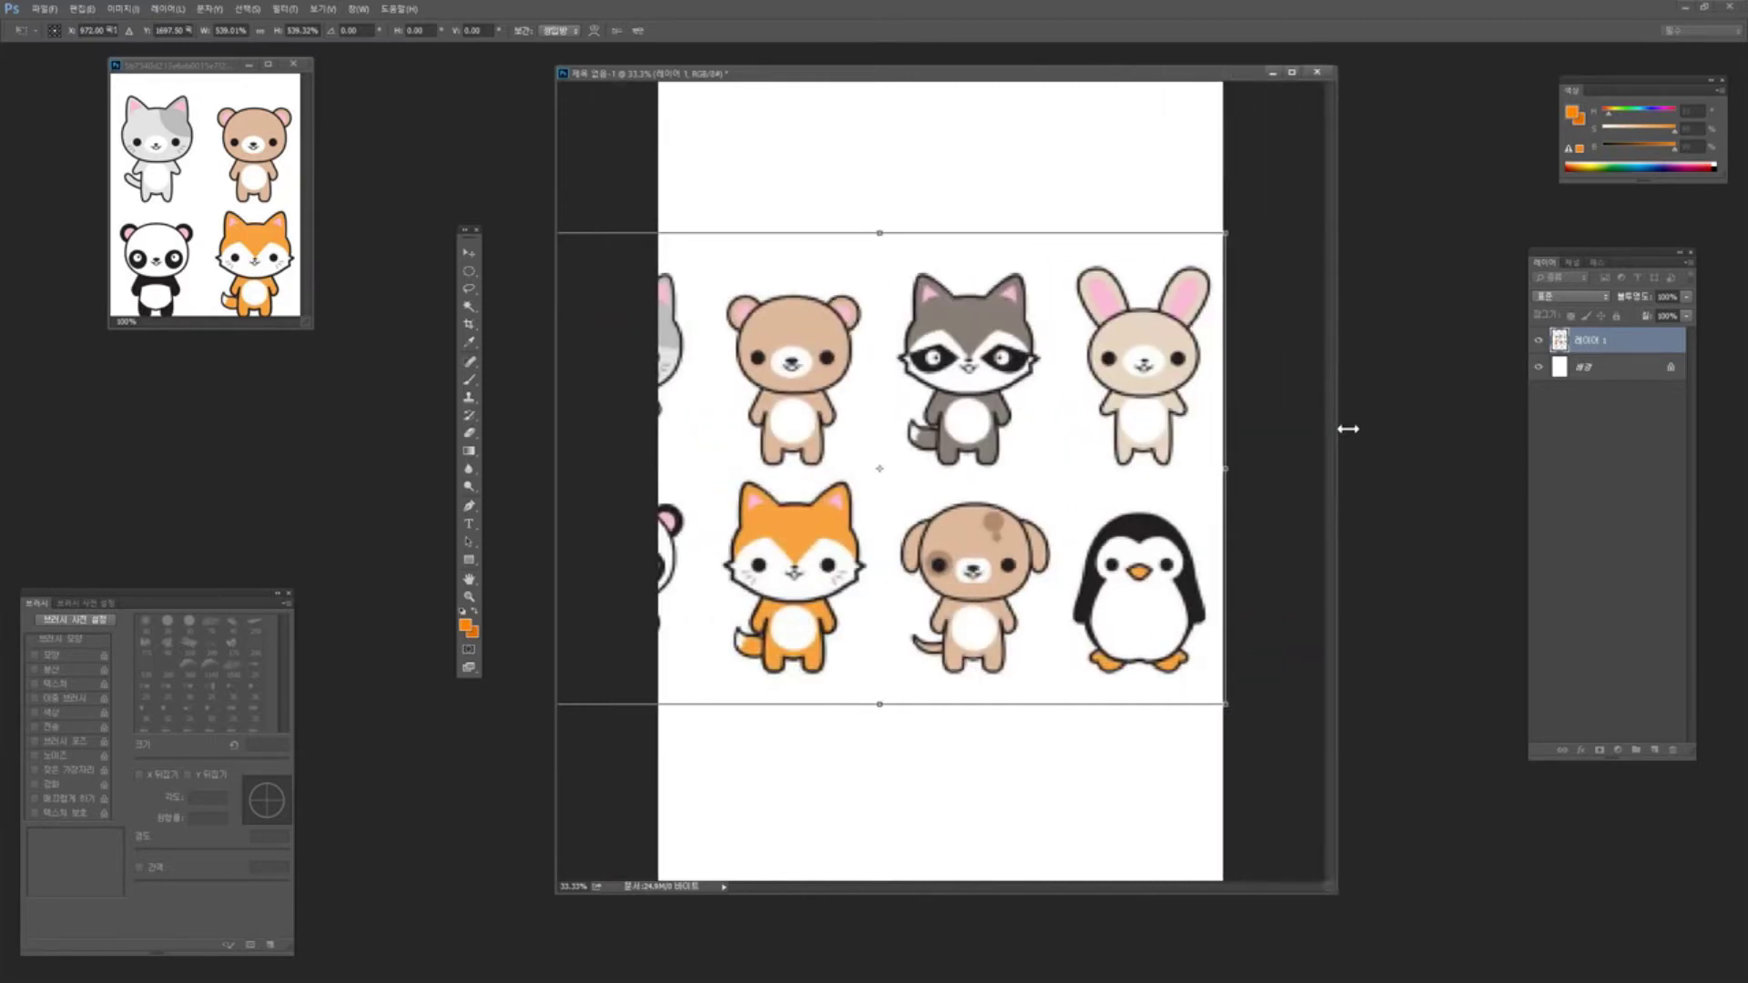
key("Return")
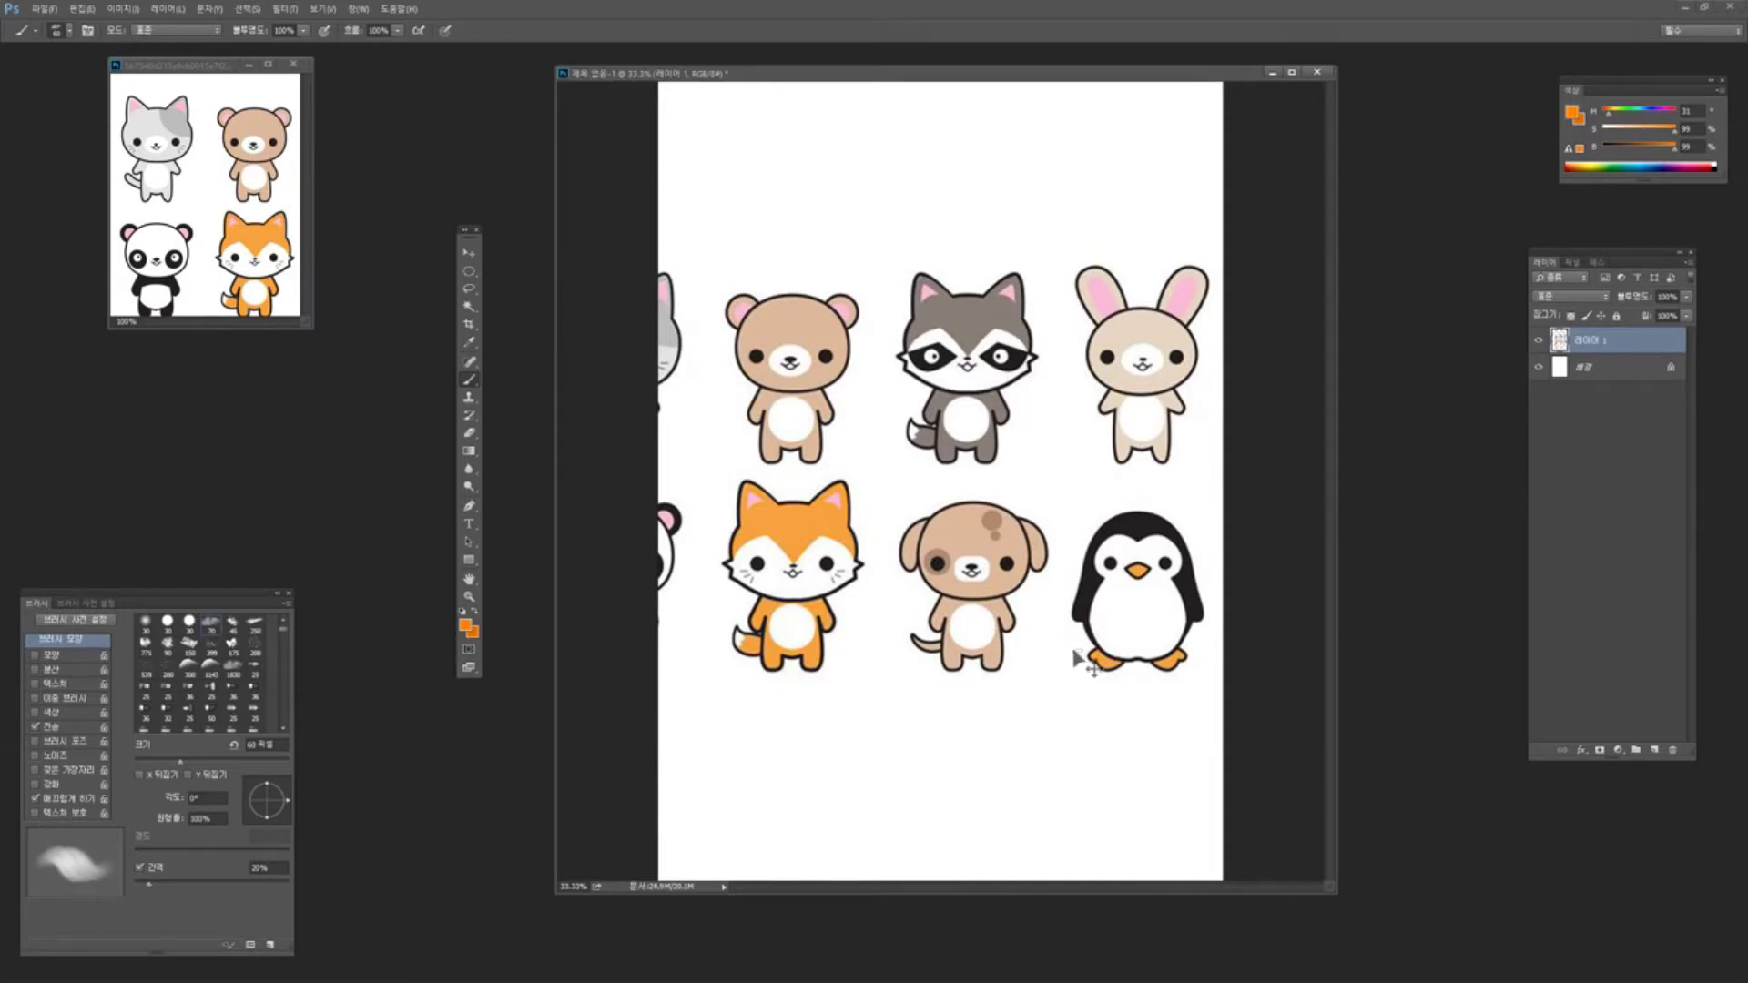
Shift the animal layer and scale it to about 186% with Free Transform, placing the raccoon in the middle of the page
mouse_move(988, 560)
left_mouse_down()
mouse_move(792, 533)
mouse_move(951, 546)
mouse_move(965, 565)
mouse_move(968, 537)
left_mouse_up()
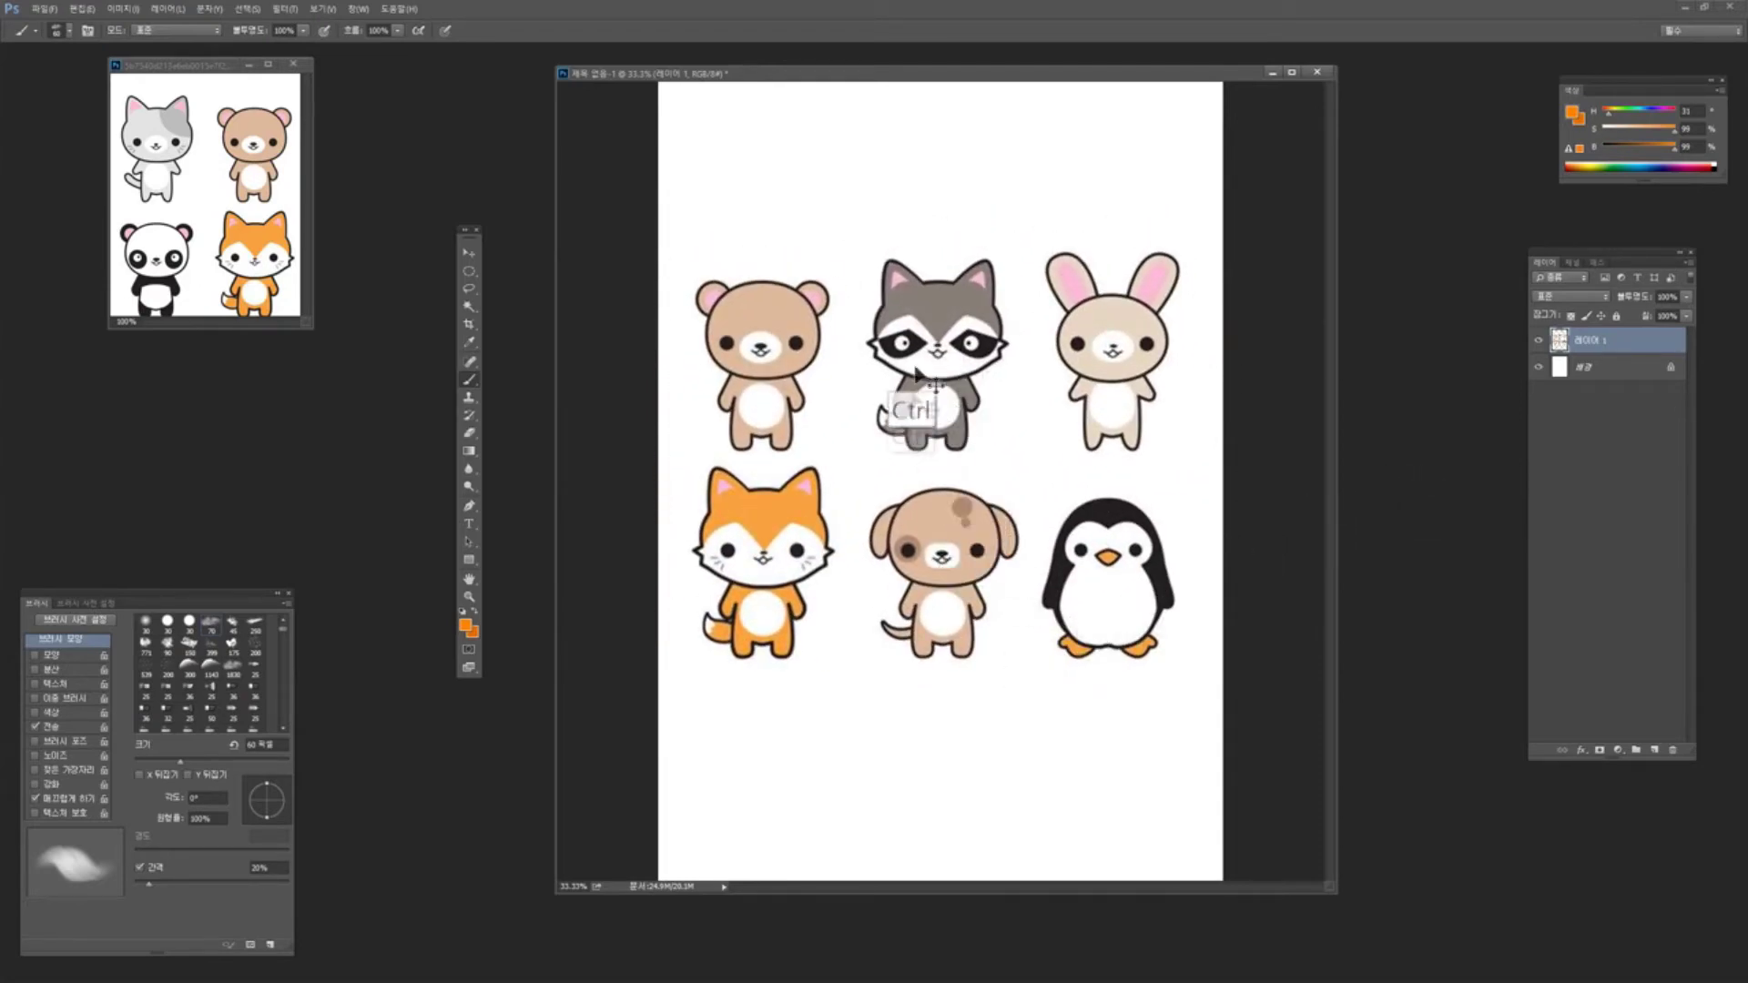
left_click_drag(1033, 655, 1034, 737)
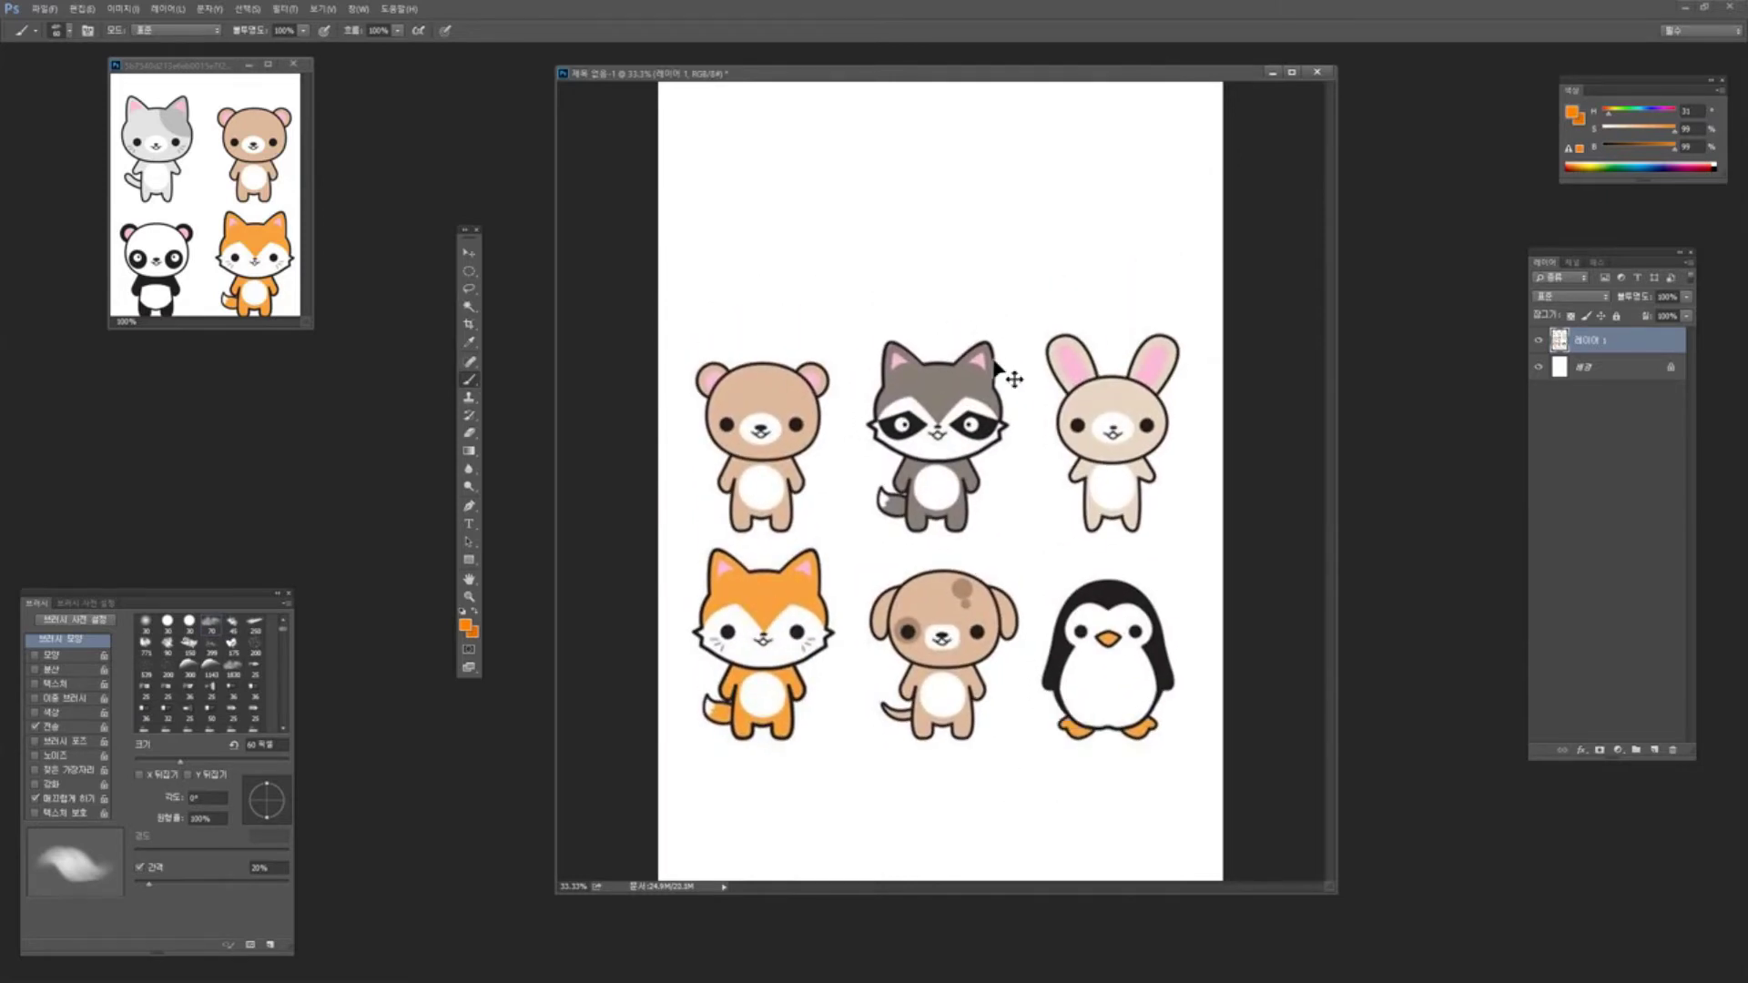
key("ctrl+t")
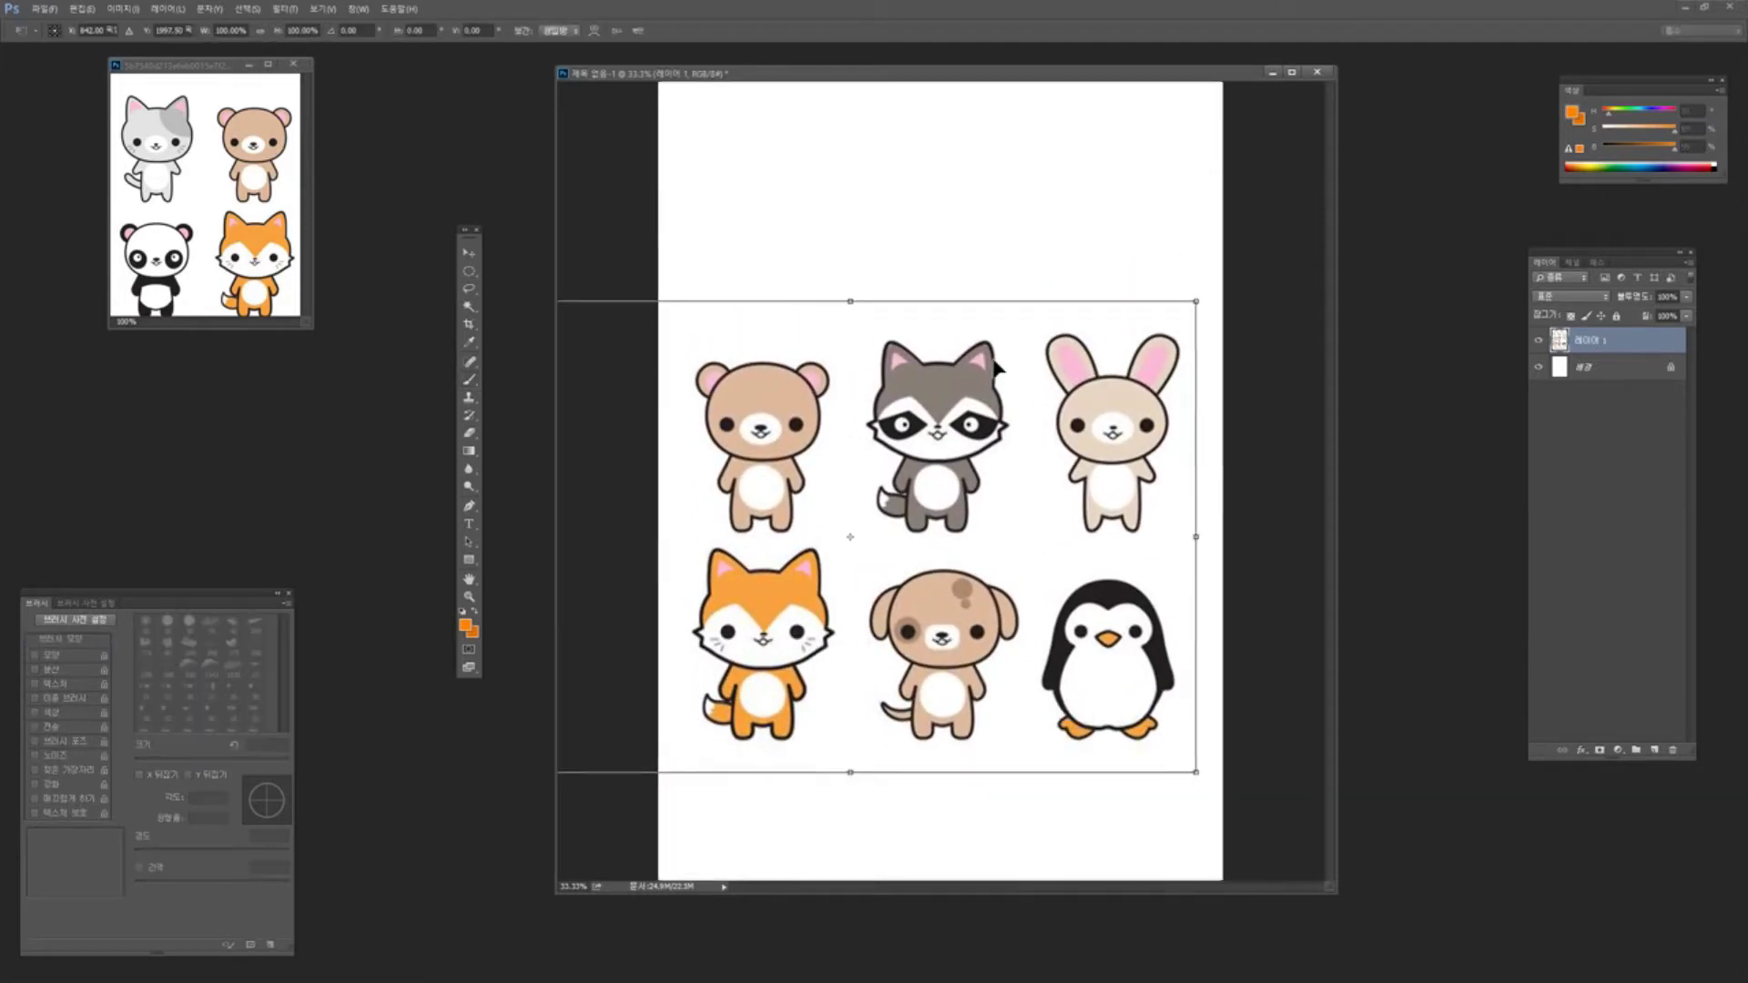
key("ctrl+minus")
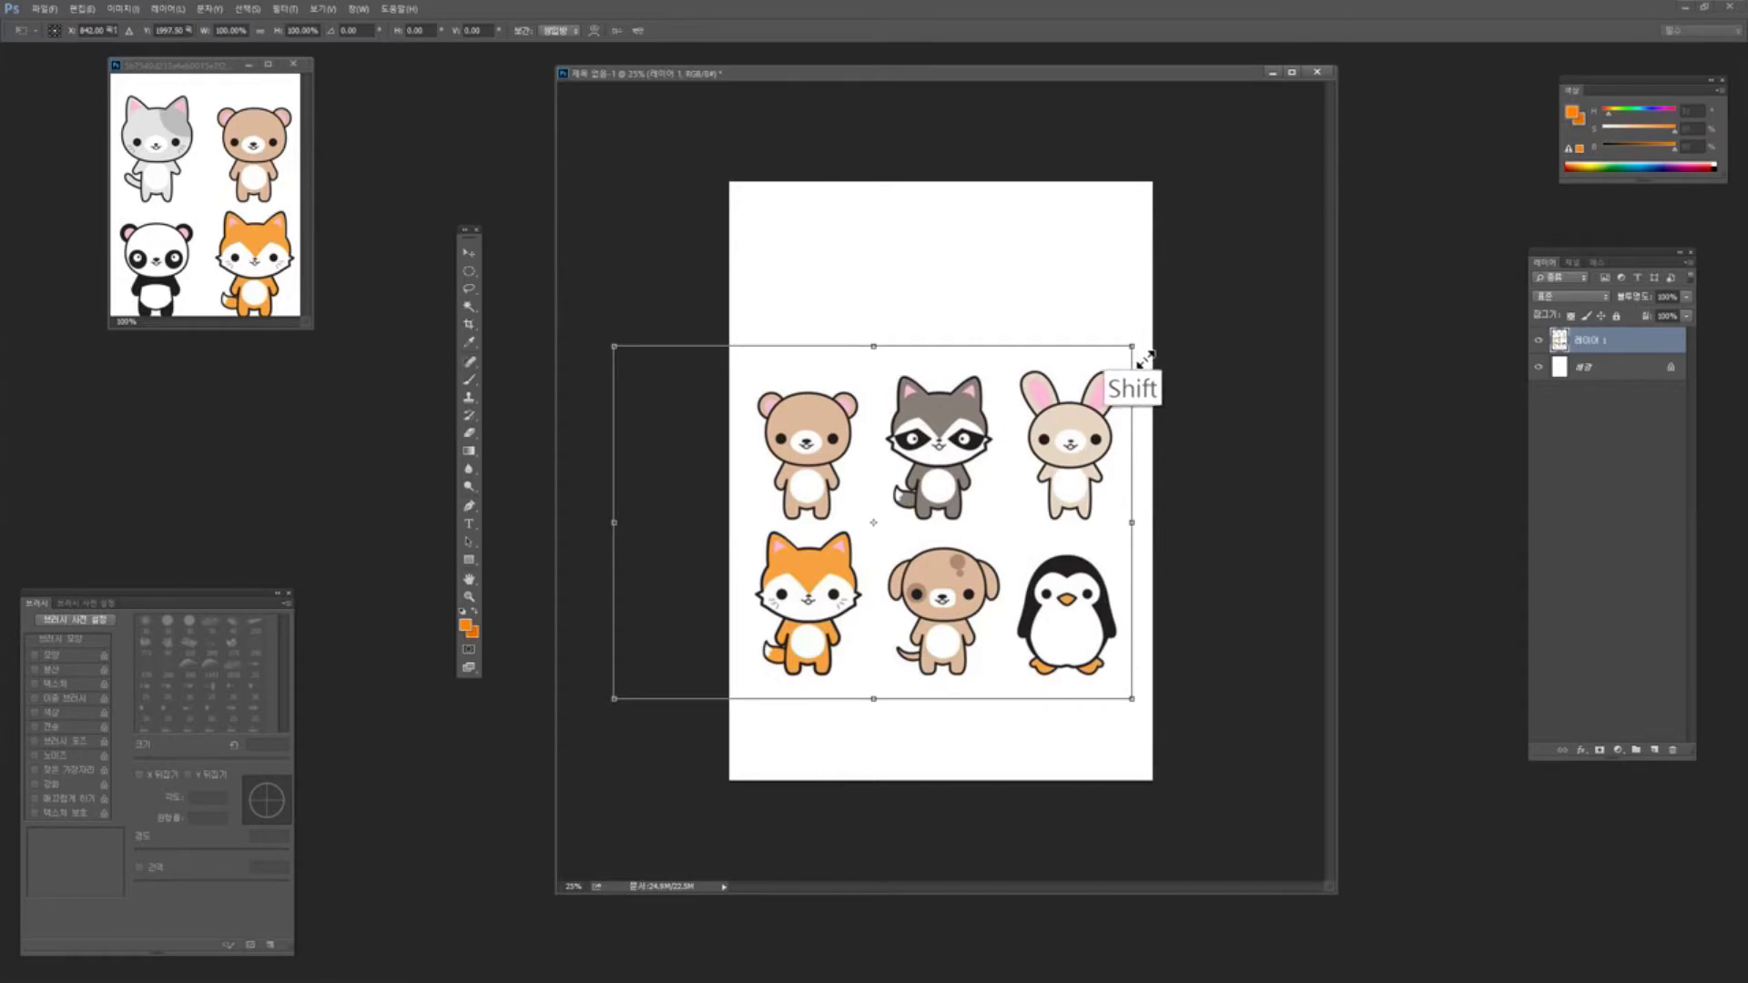
left_click_drag(1132, 347, 1290, 234)
left_click_drag(614, 698, 557, 799)
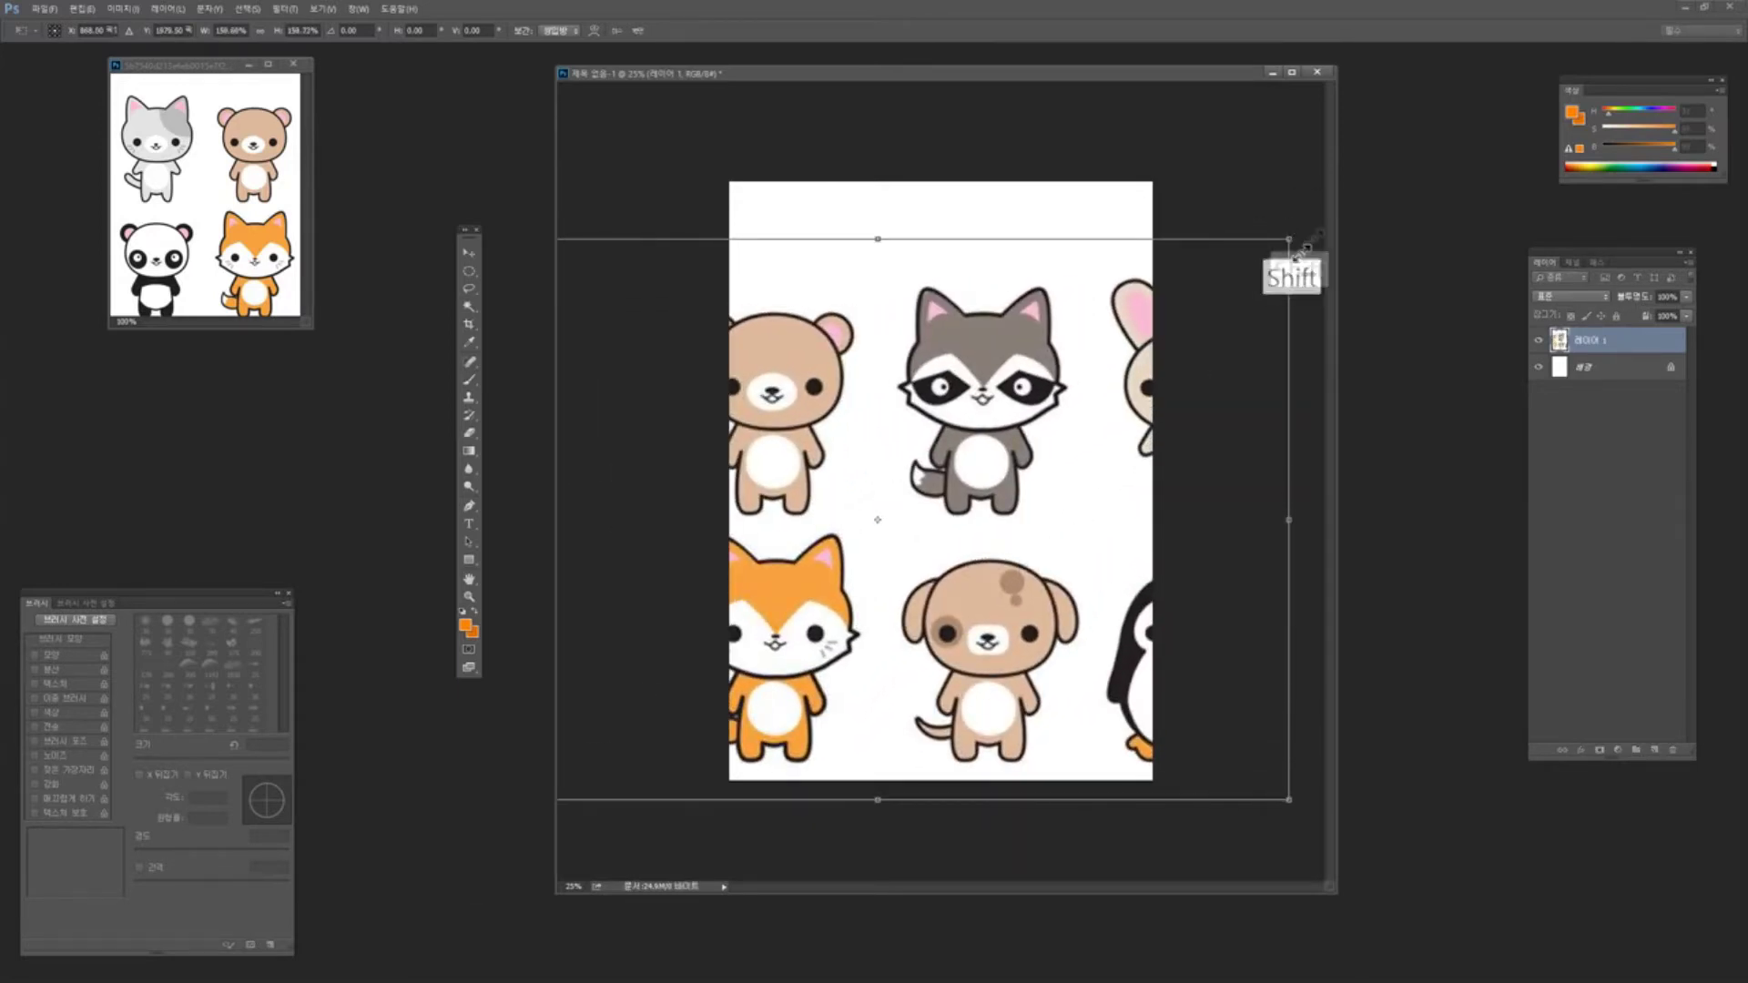
left_click_drag(1288, 240, 1425, 139)
left_click_drag(1060, 486, 948, 623)
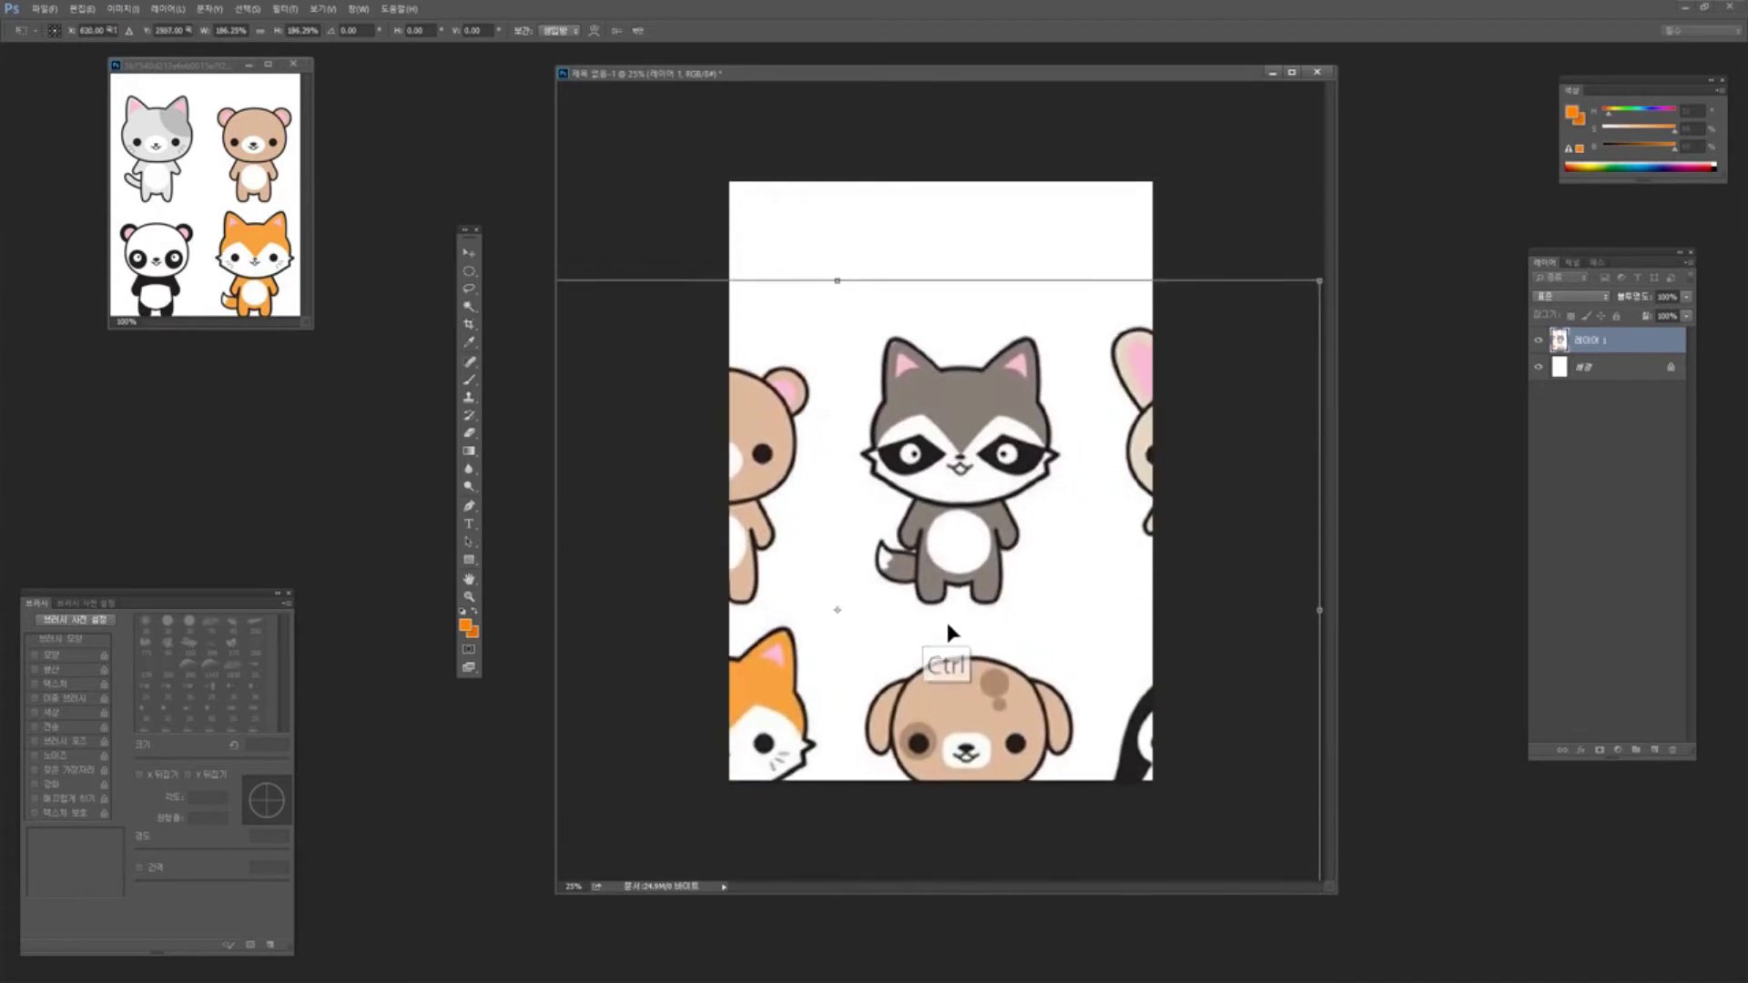
key("Return")
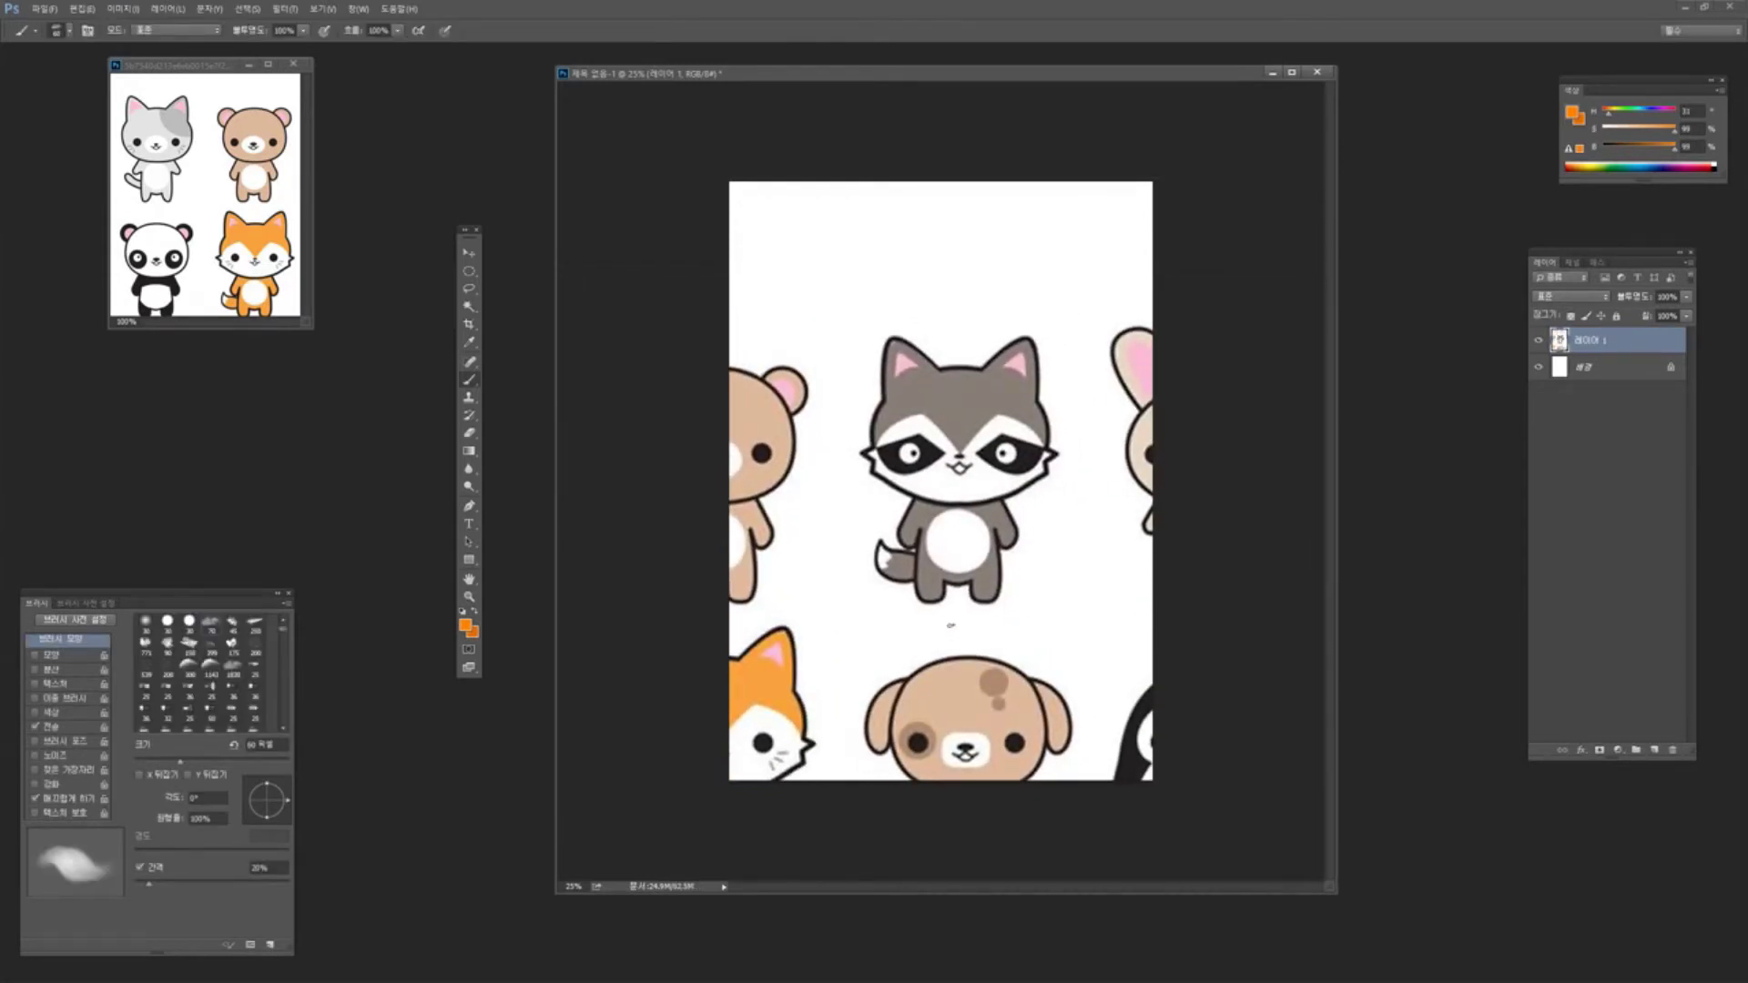
Reposition the A4 document's window and the Layers panel slightly inward, toward the toolbox
key("ctrl+minus")
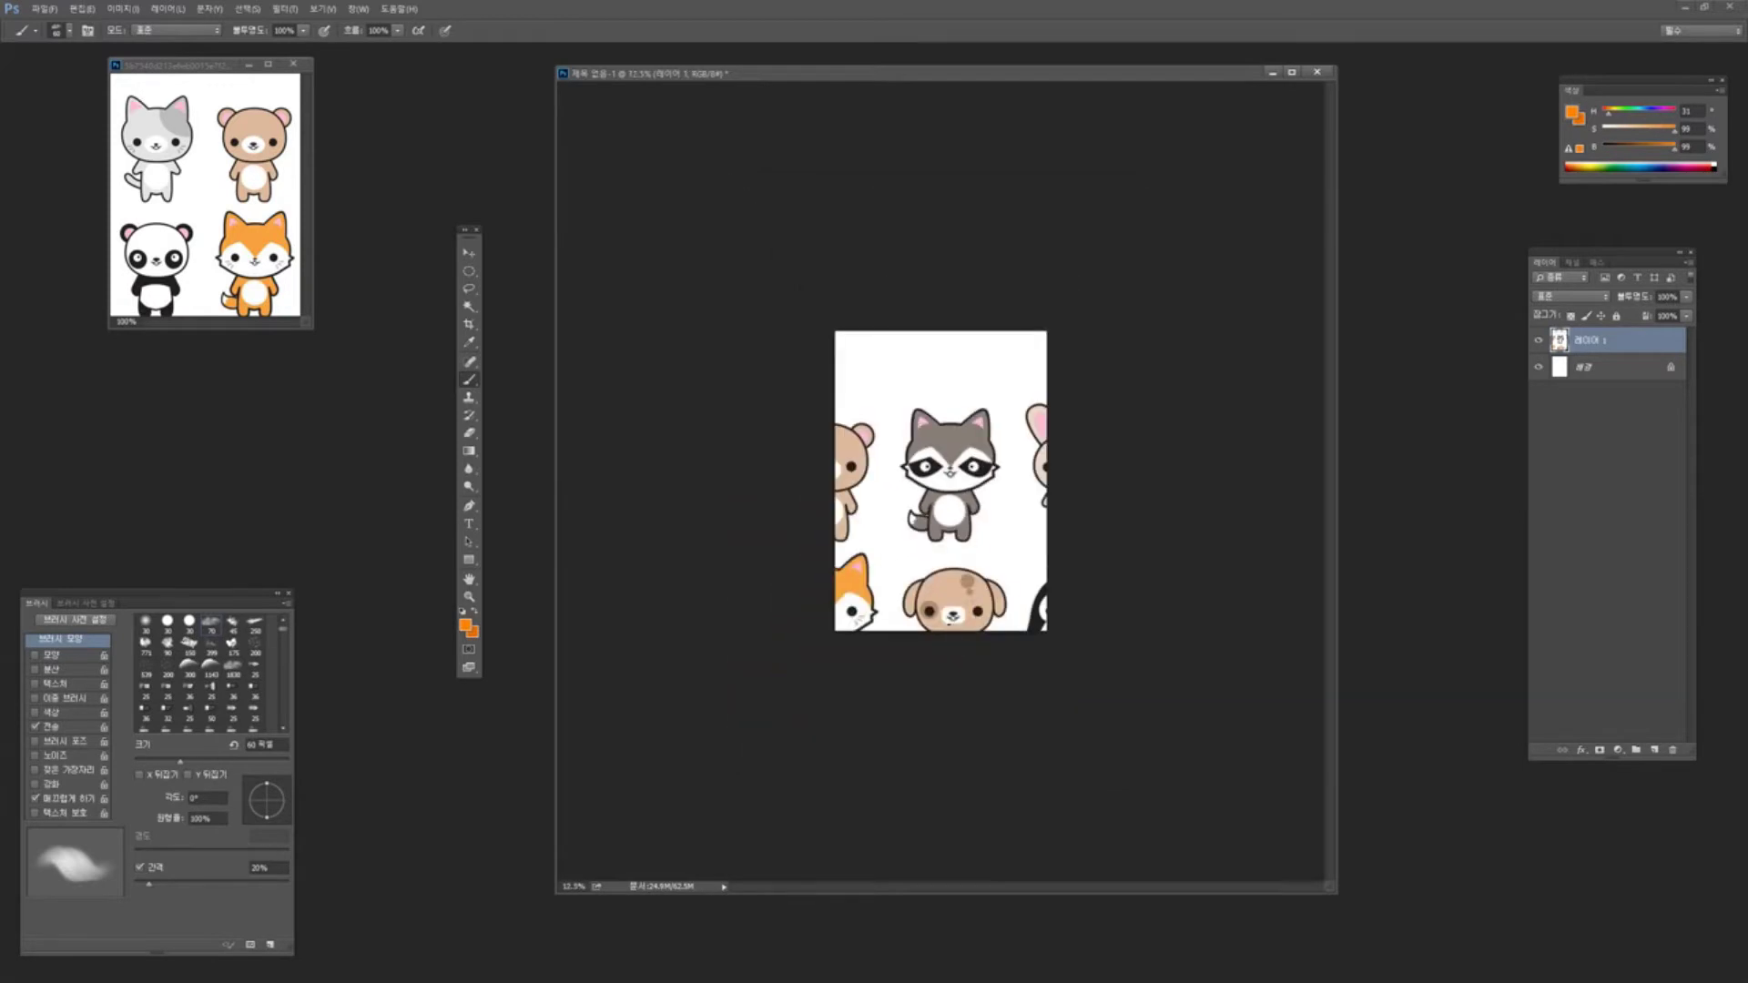
key("ctrl+plus")
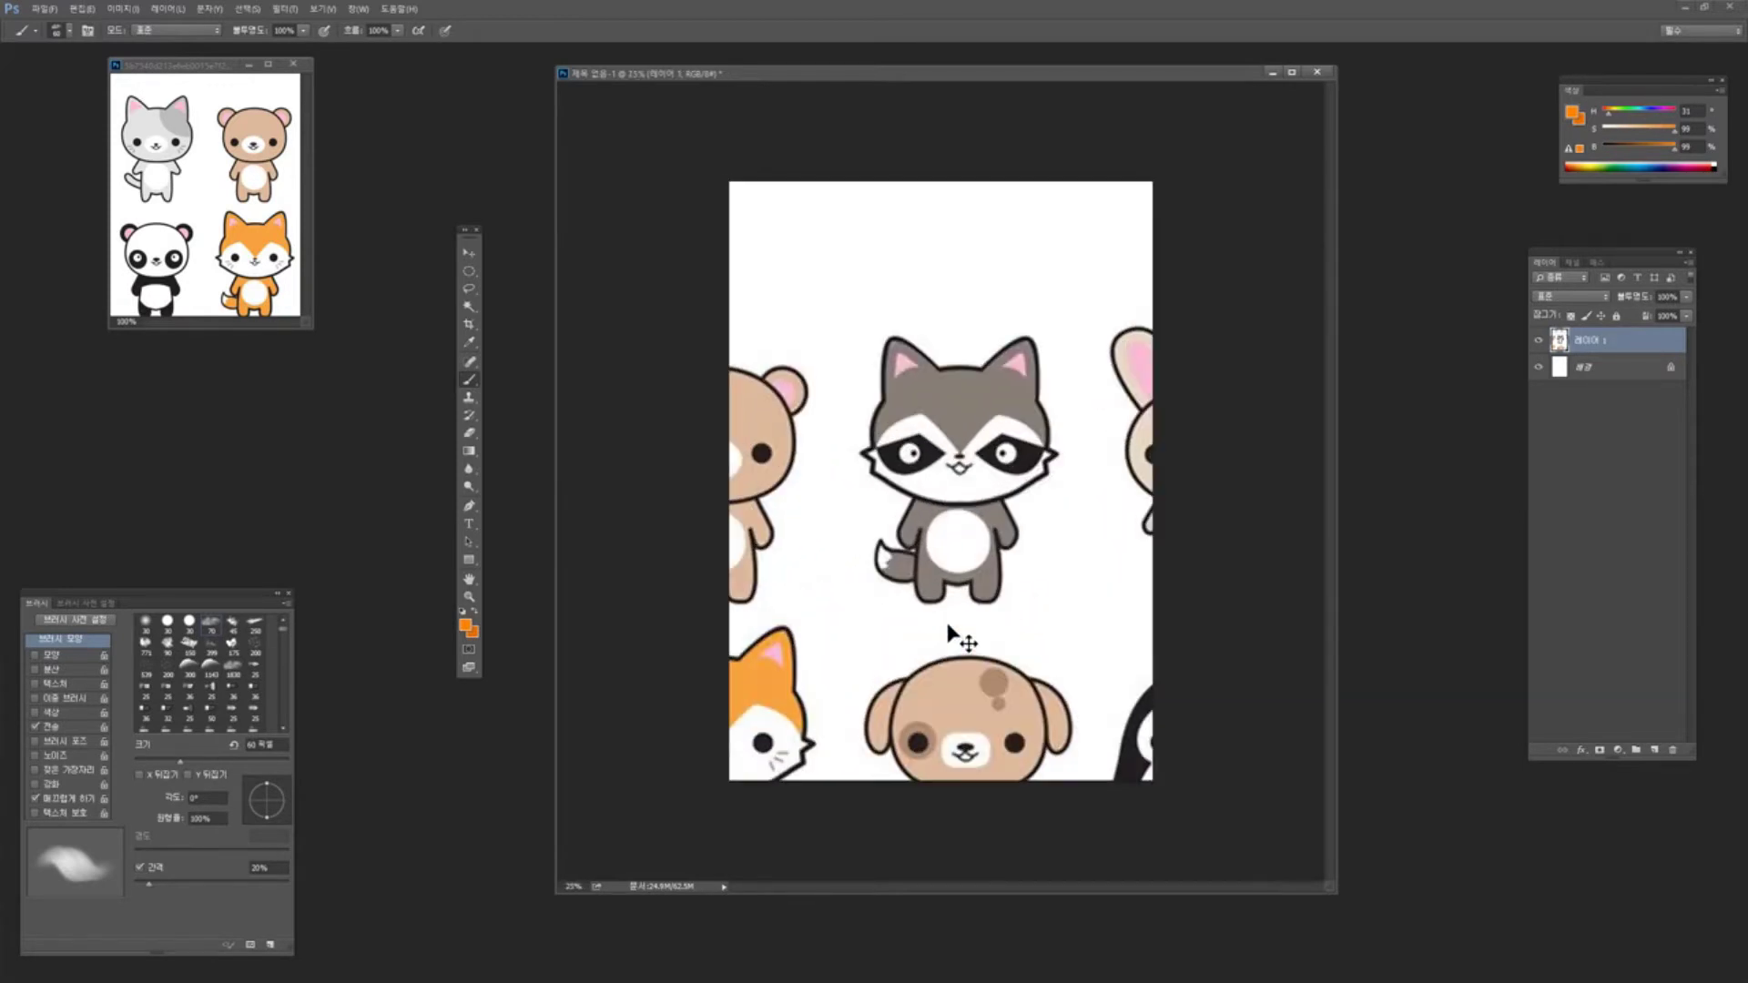
key("ctrl+plus")
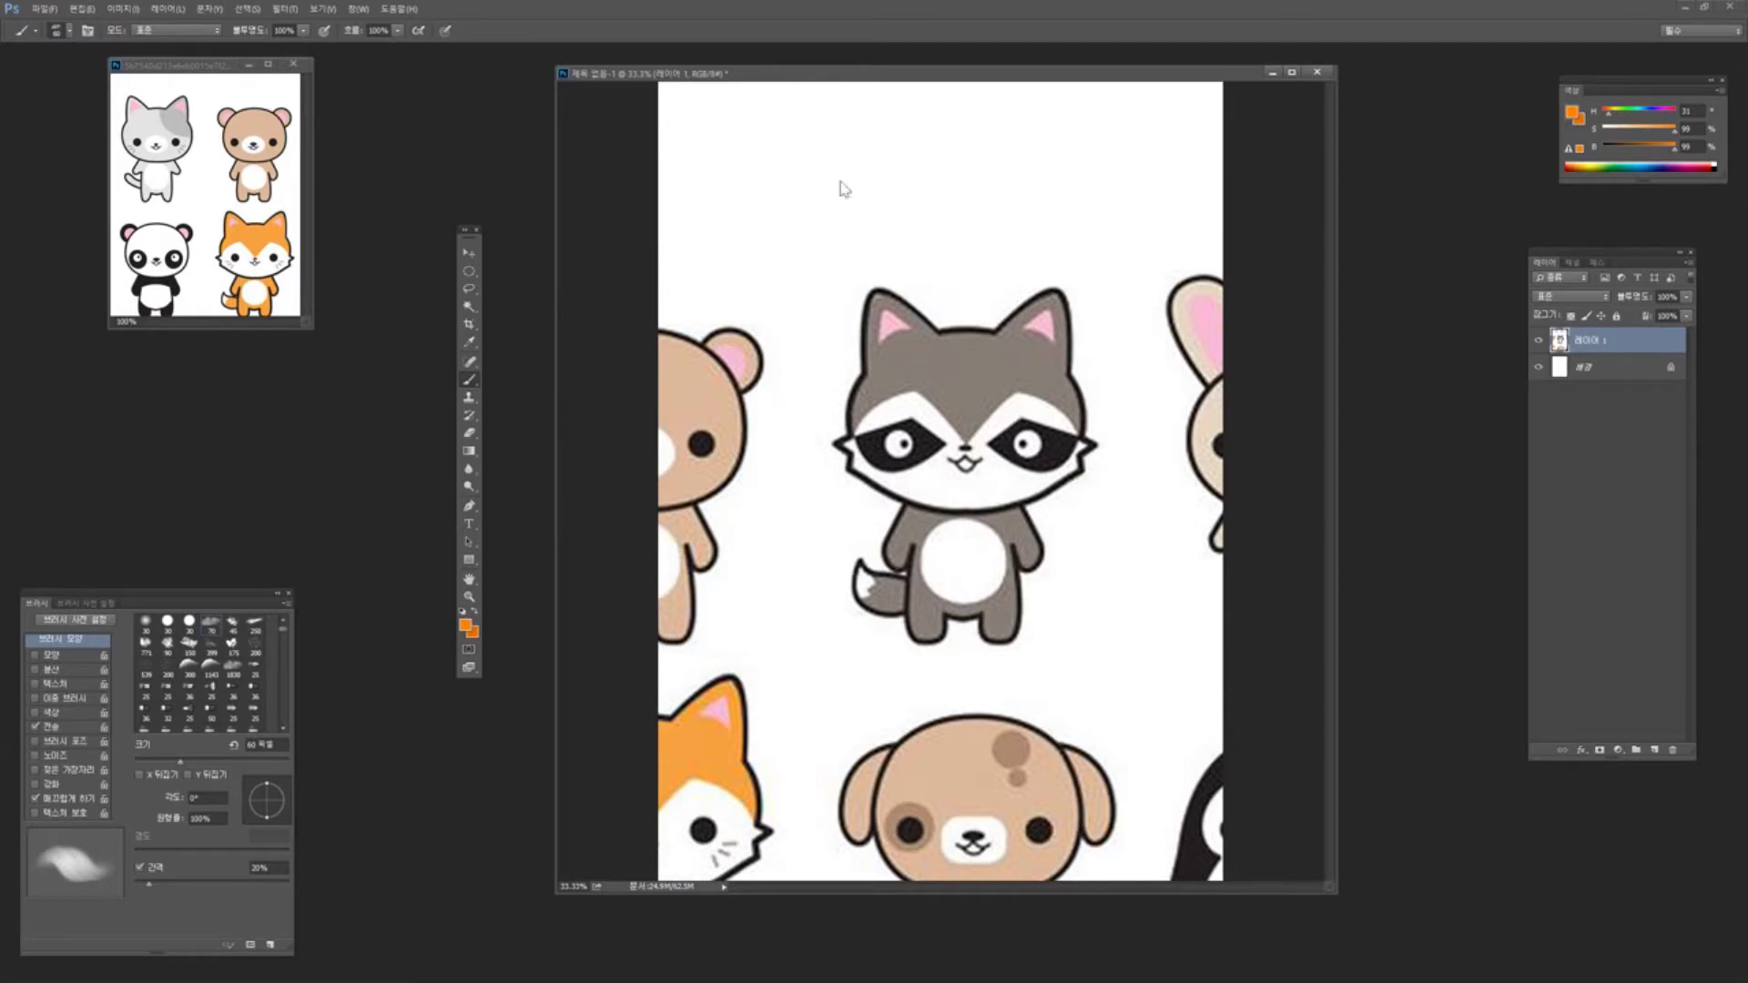
left_click_drag(999, 75, 972, 74)
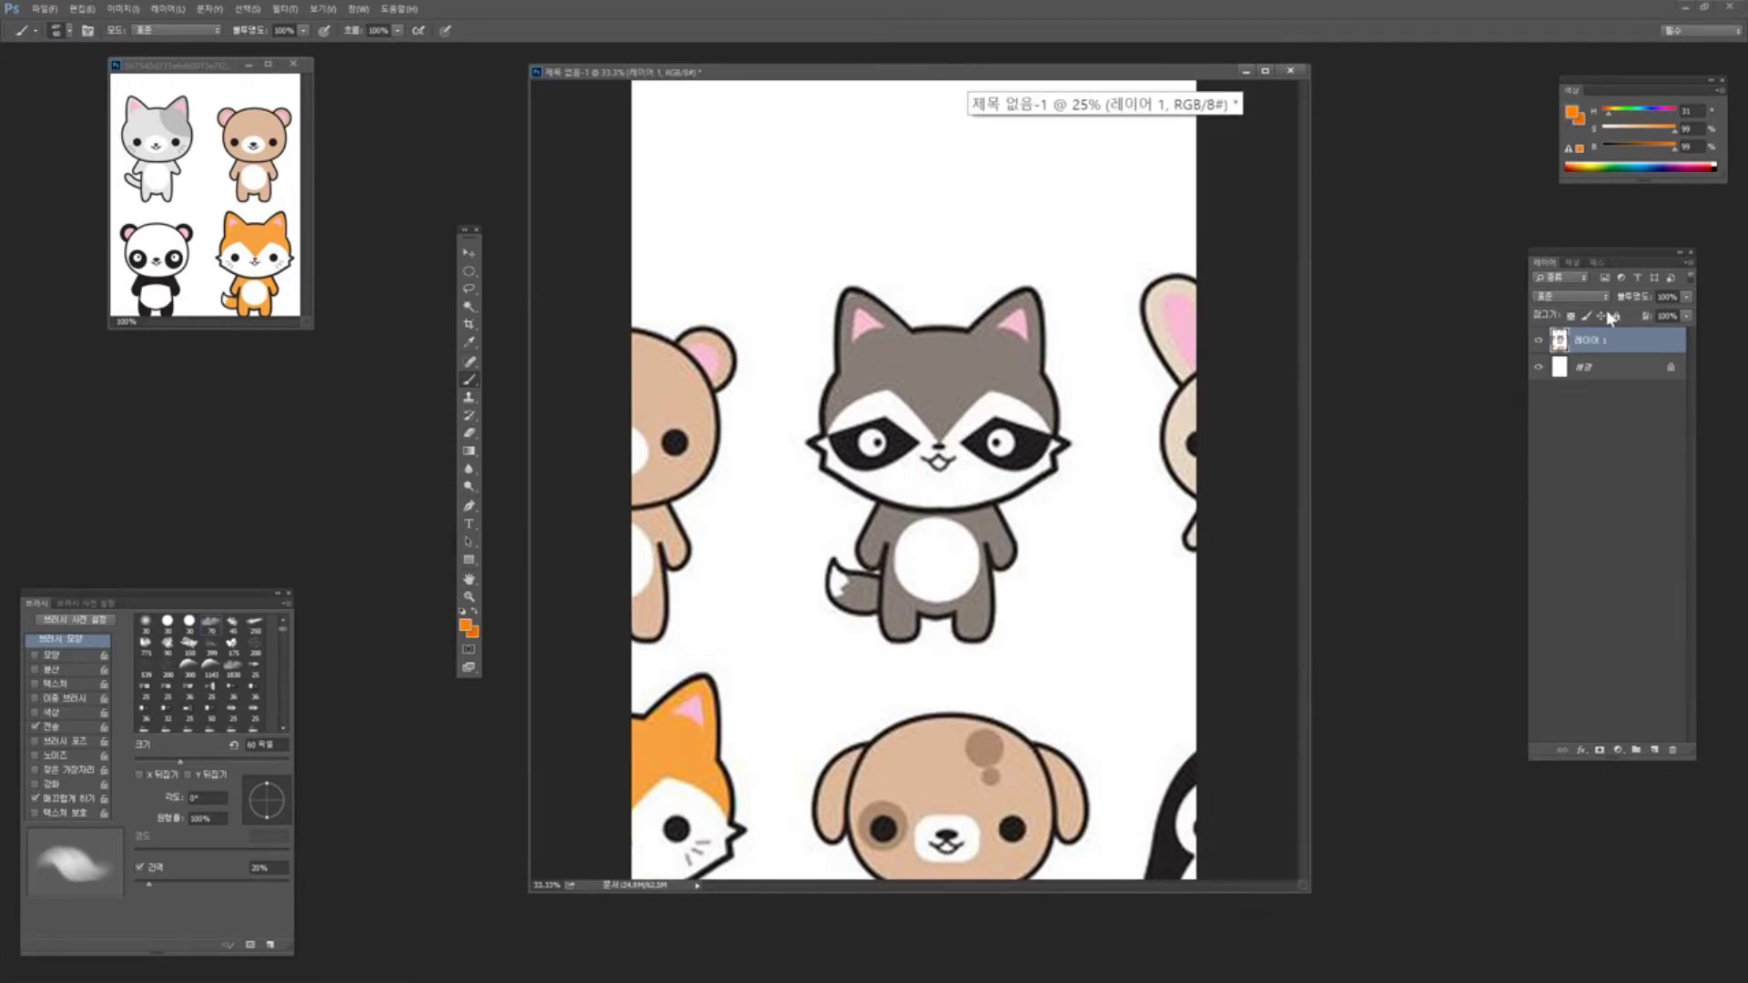
left_click_drag(1617, 257, 1584, 265)
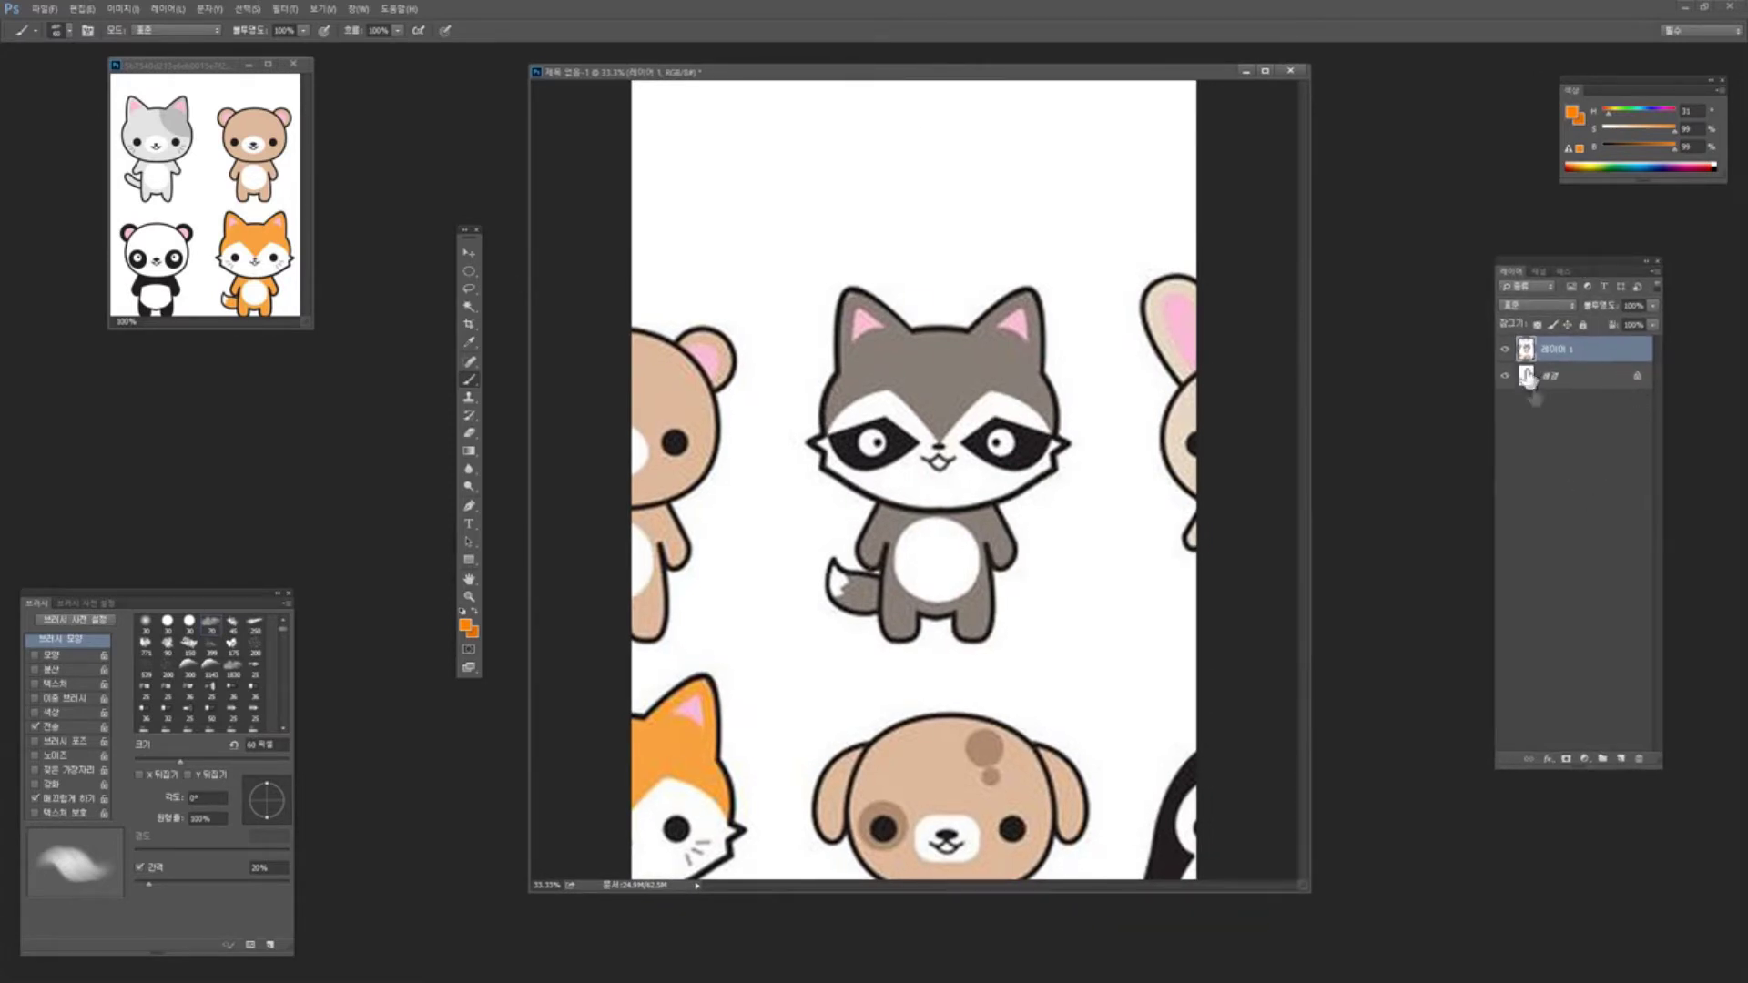
Compare the page with 레이어 1 hidden and shown by switching its visibility several times
left_click(1506, 350)
left_click(1505, 351)
left_click(1507, 350)
left_click(1506, 351)
left_click(1506, 351)
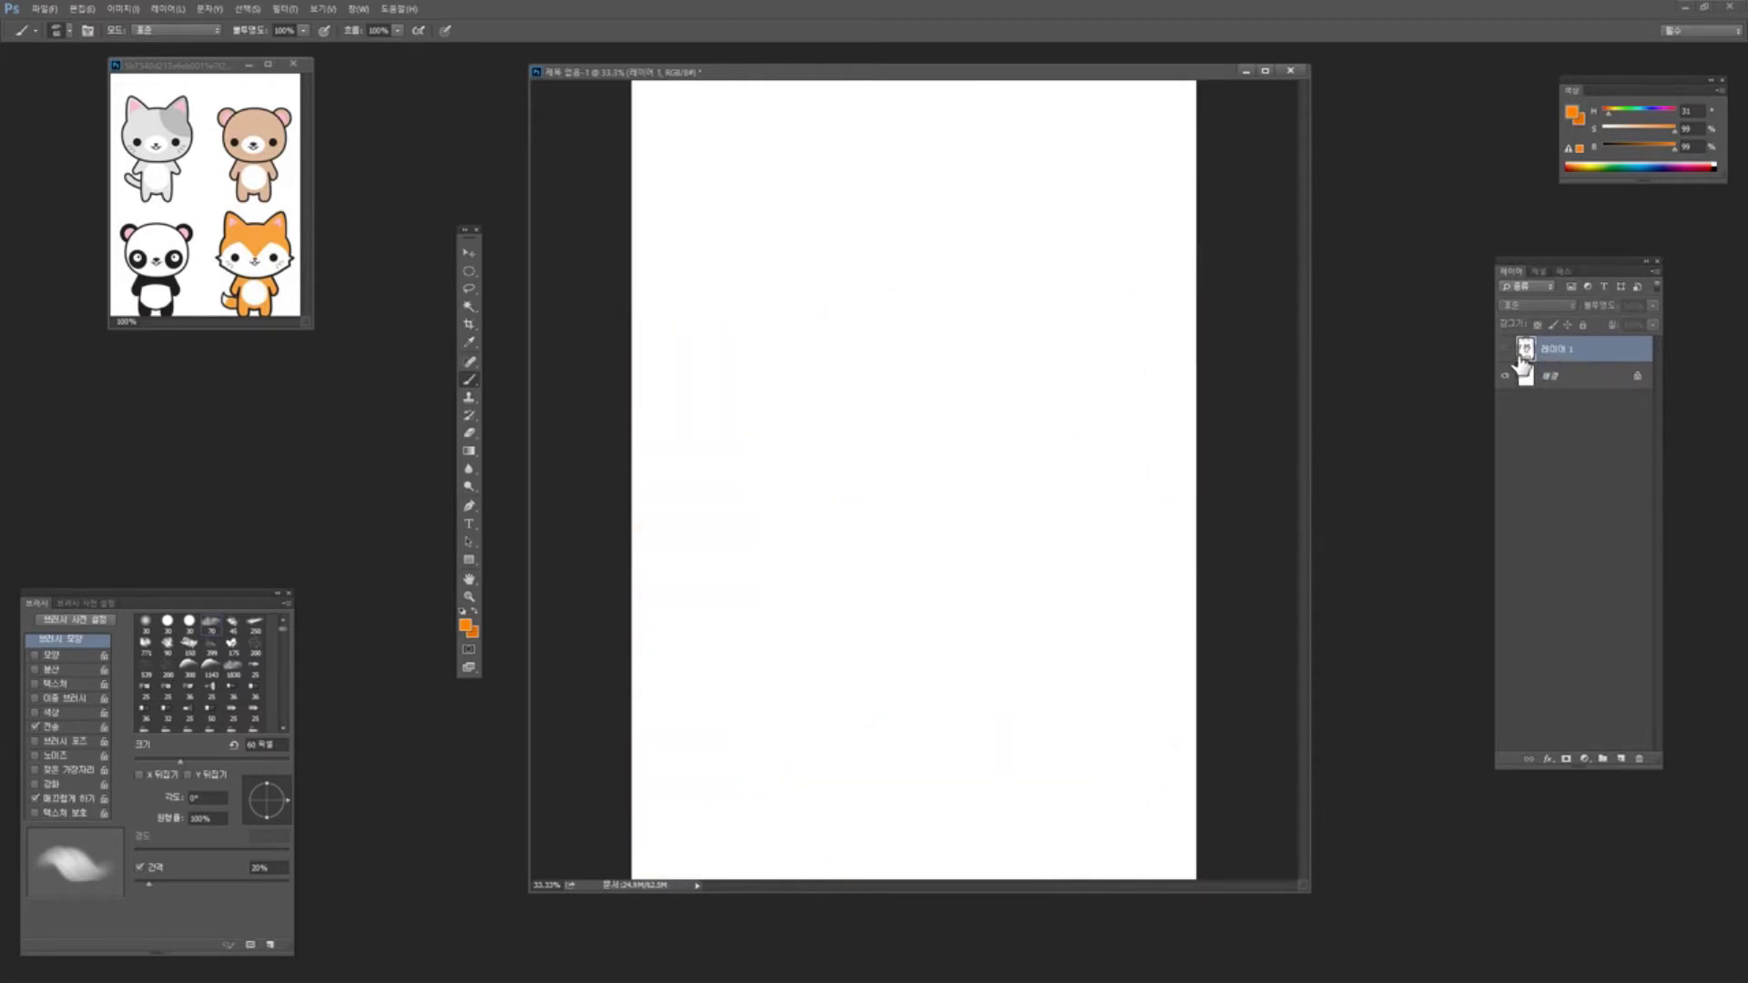
left_click(1506, 351)
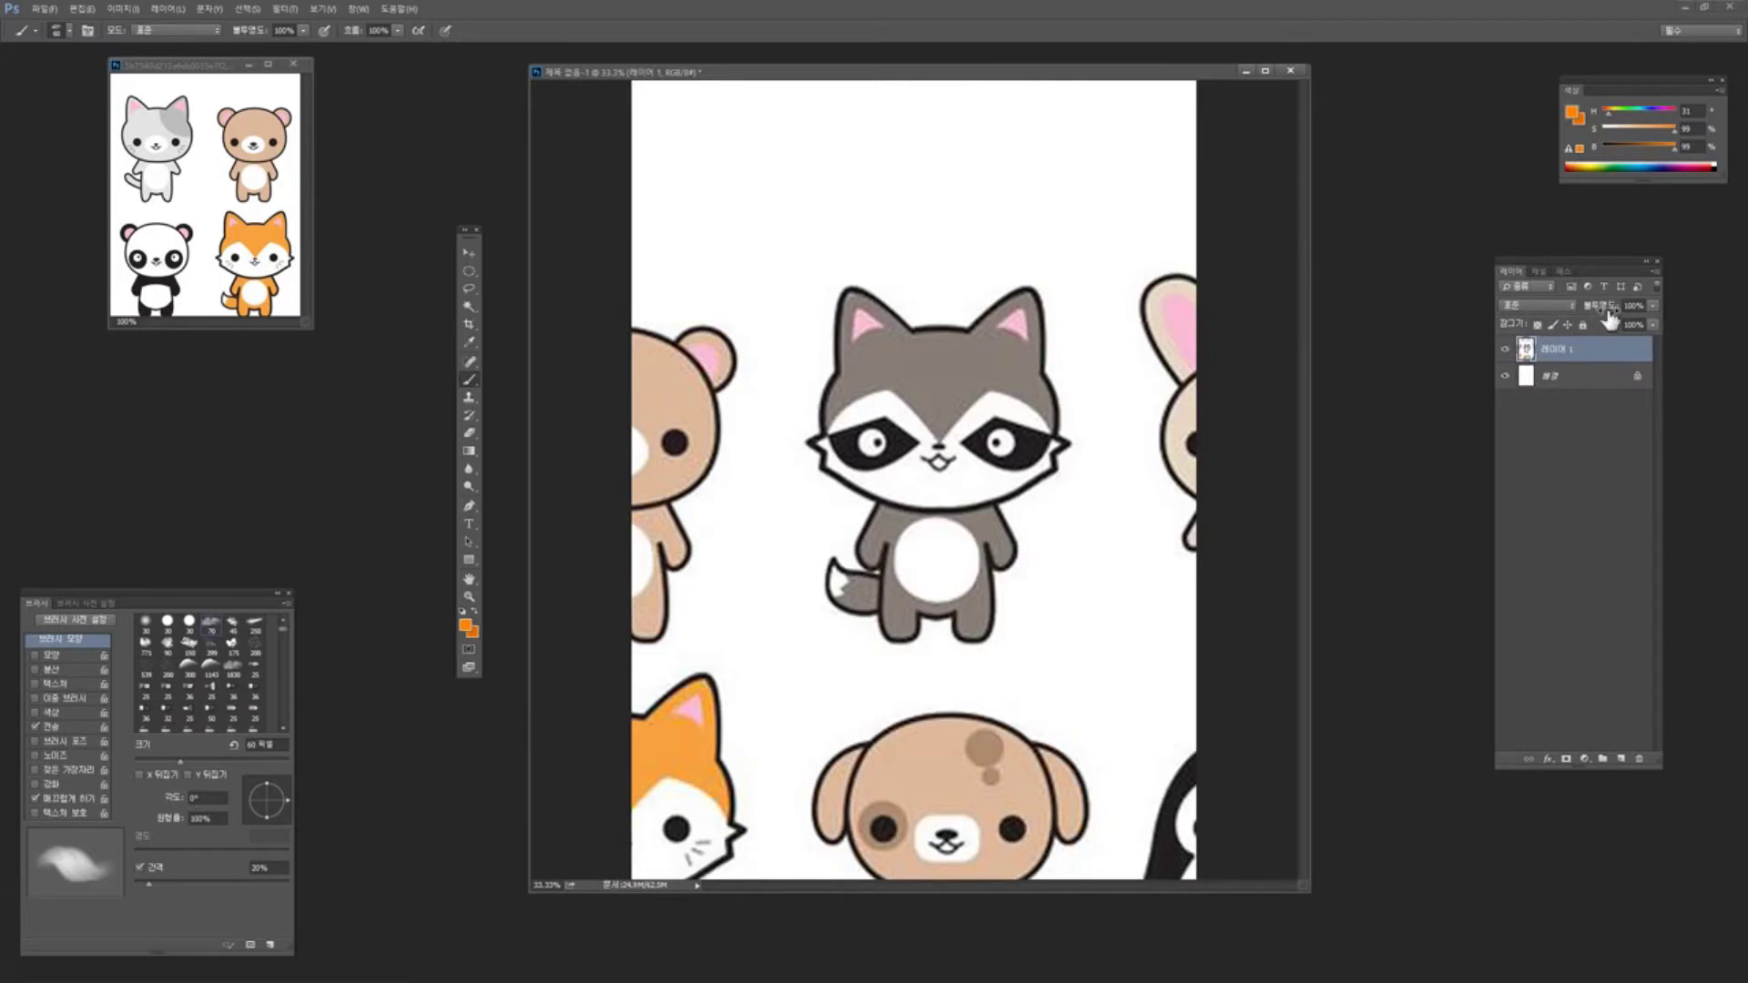
Lower the opacity of 레이어 1 to about 38% so the animals serve as a faint tracing guide
left_click(1655, 324)
left_click_drag(1652, 323, 1617, 326)
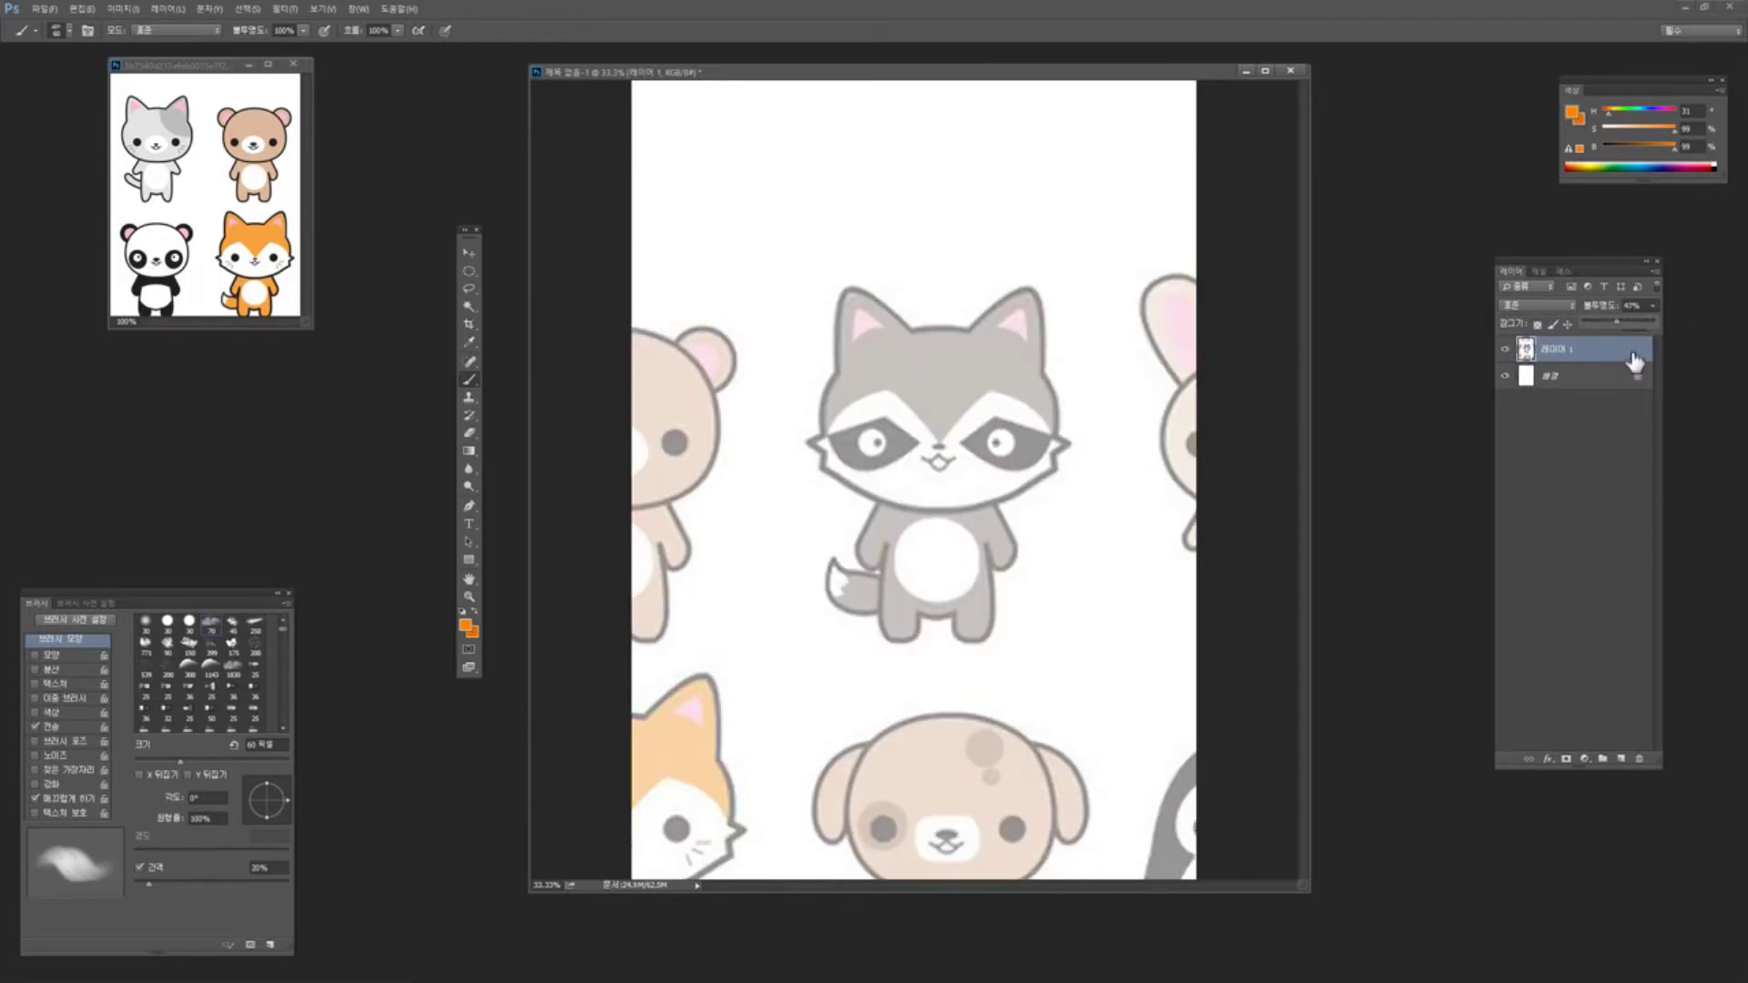
left_click_drag(1613, 324, 1607, 326)
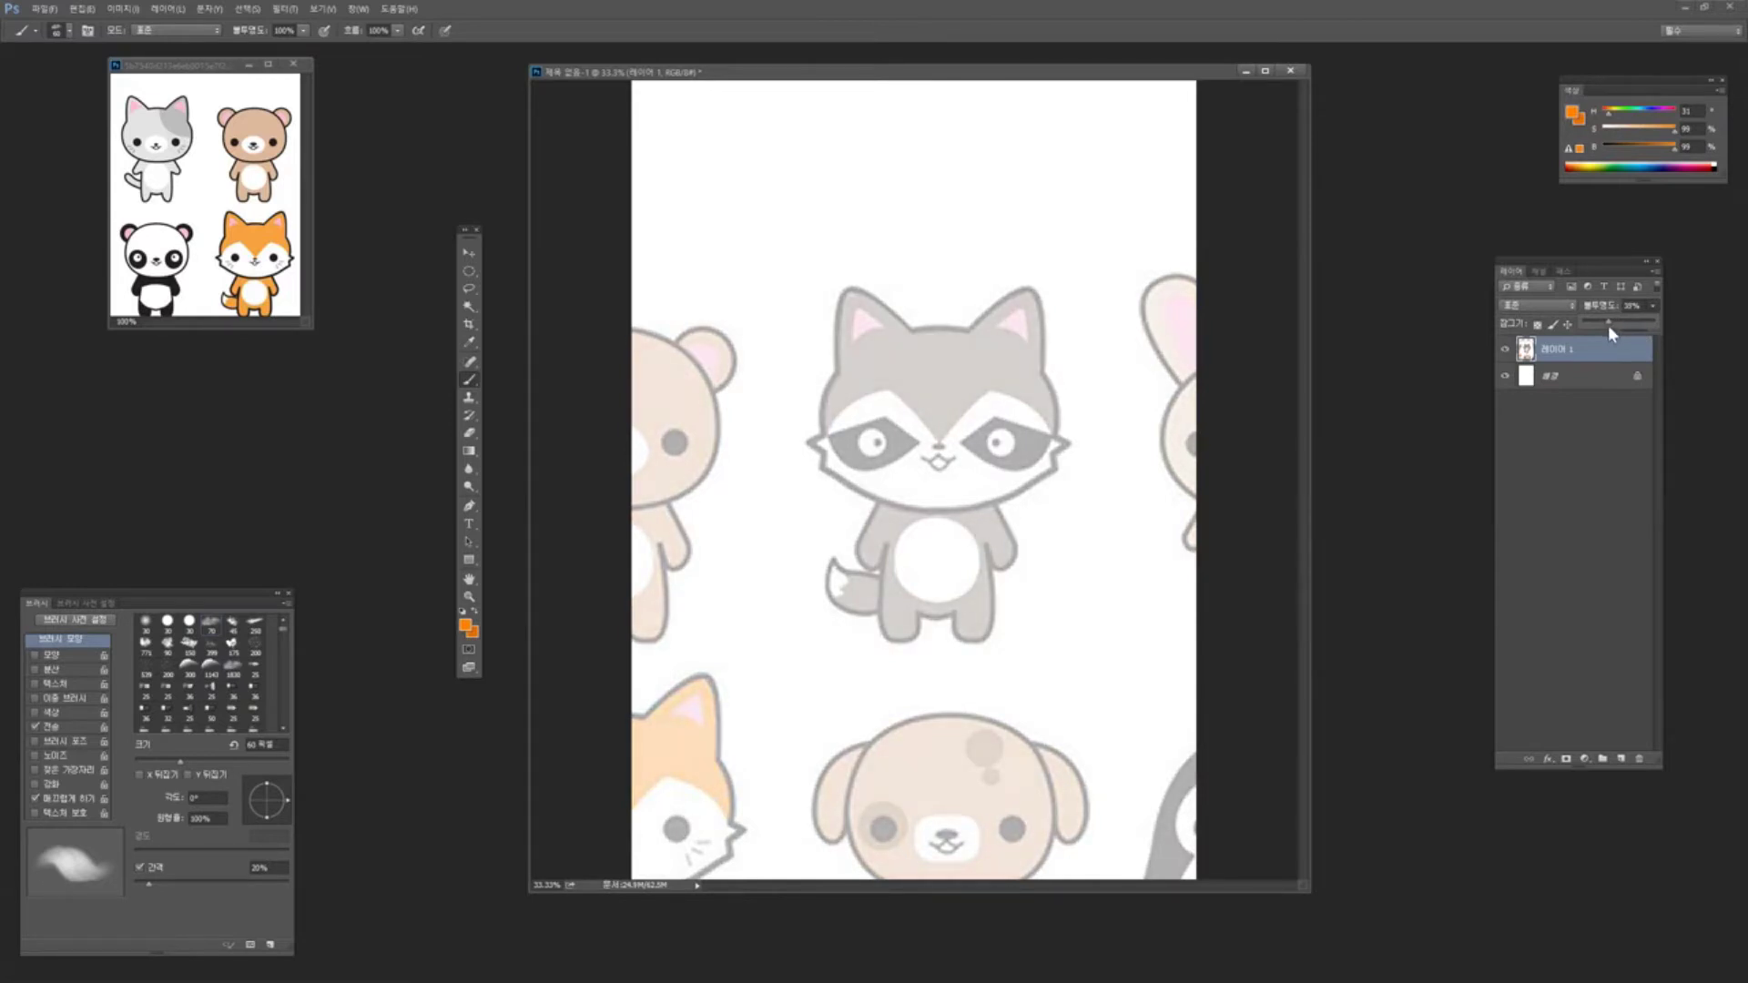
left_click(1594, 465)
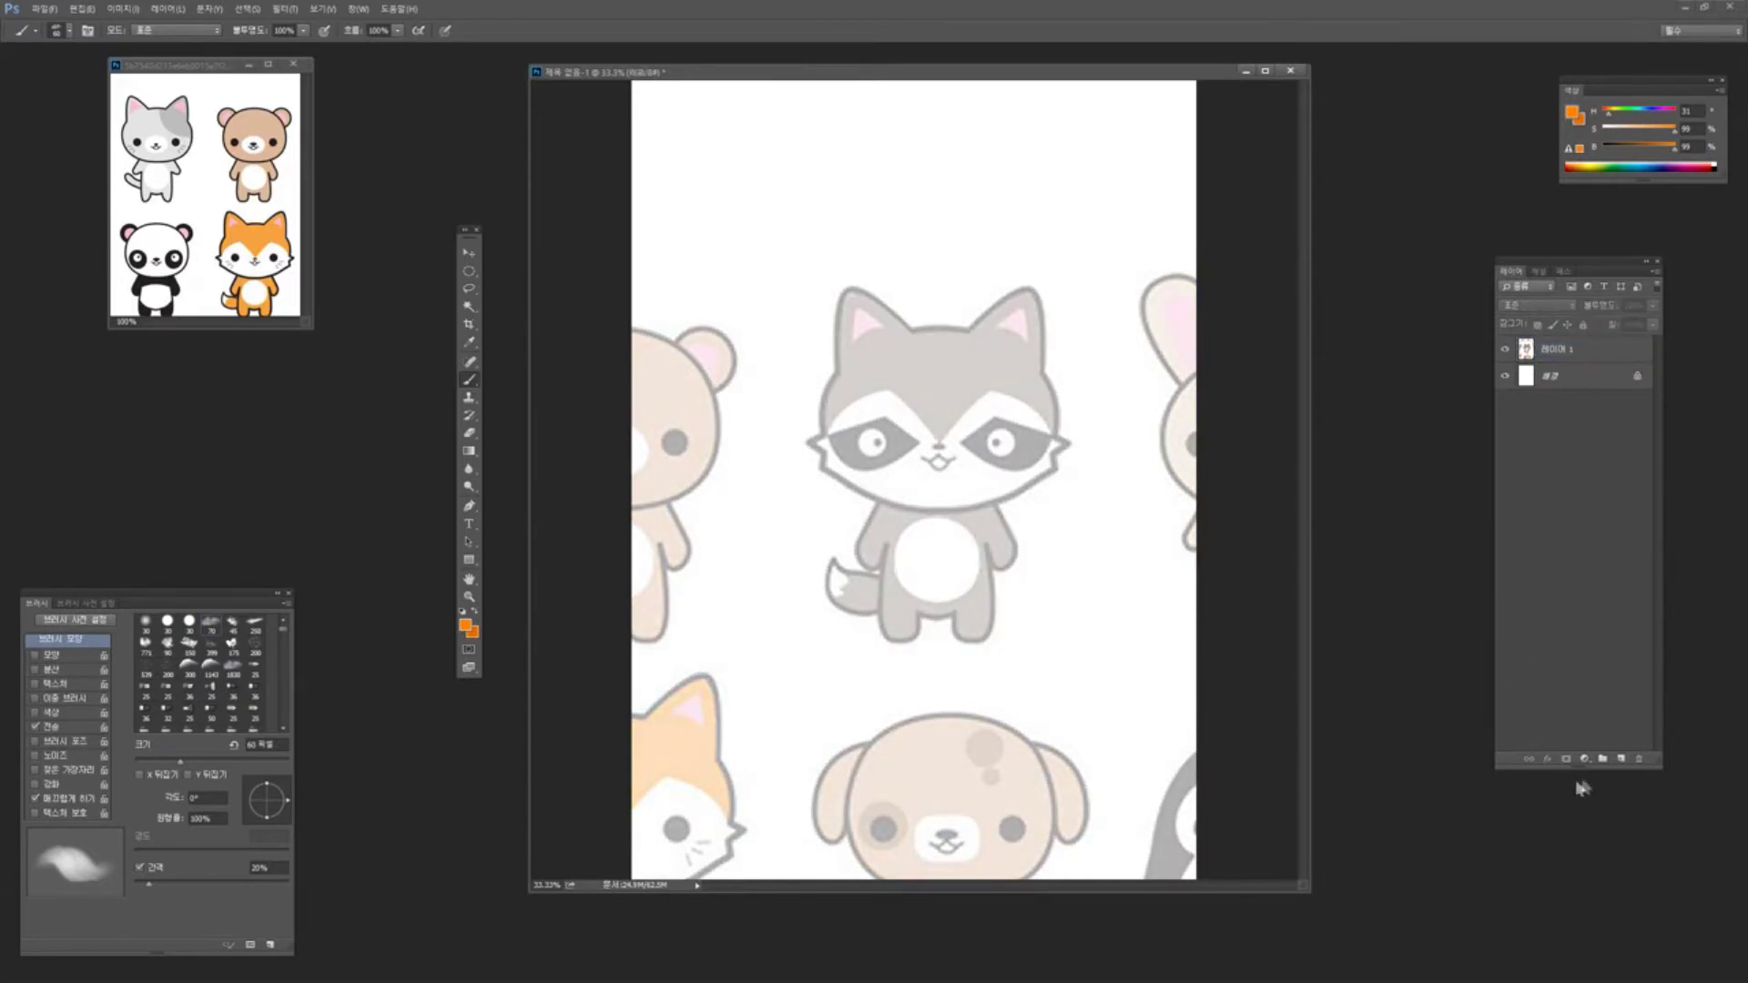
Add a new layer above 레이어 1 and rename it 선
left_click(1622, 759)
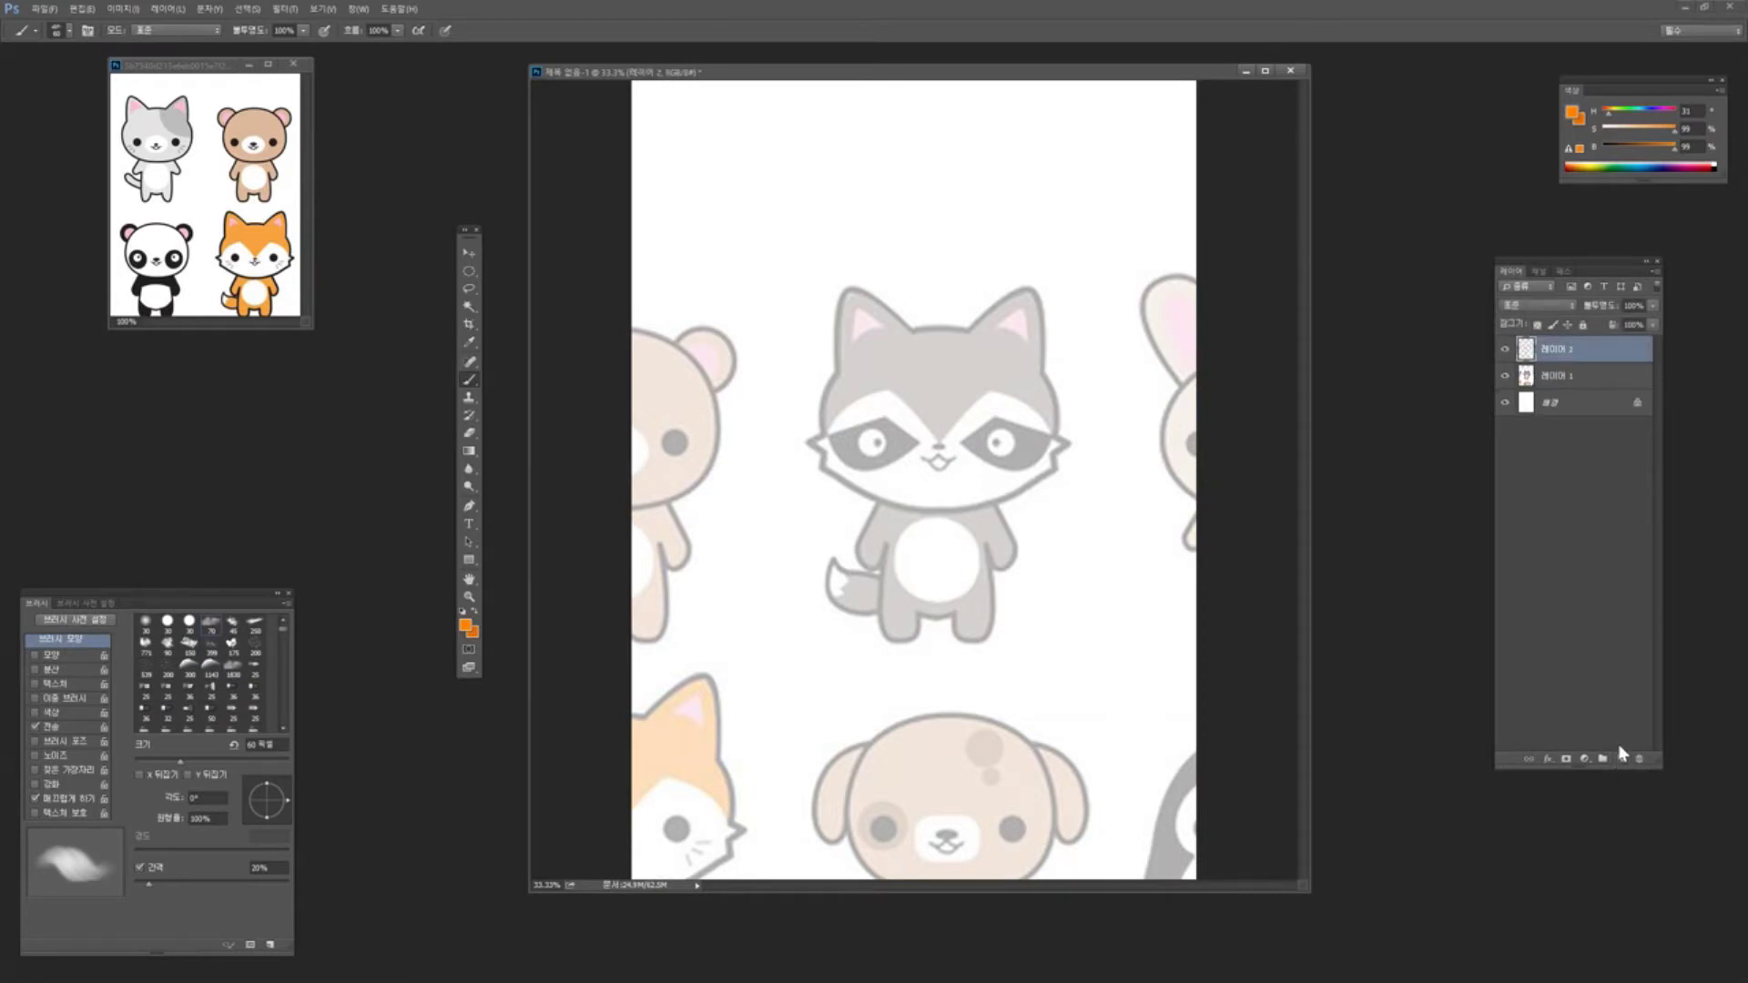
double_click(1570, 359)
type("ㄷ")
left_click(1632, 357)
Relocate the brush panel and choose the hard round 30 px brush with shape dynamics (모양) on and transfer (전송) off
left_click_drag(248, 597, 335, 491)
left_click(278, 520)
left_click(123, 550)
left_click(123, 621)
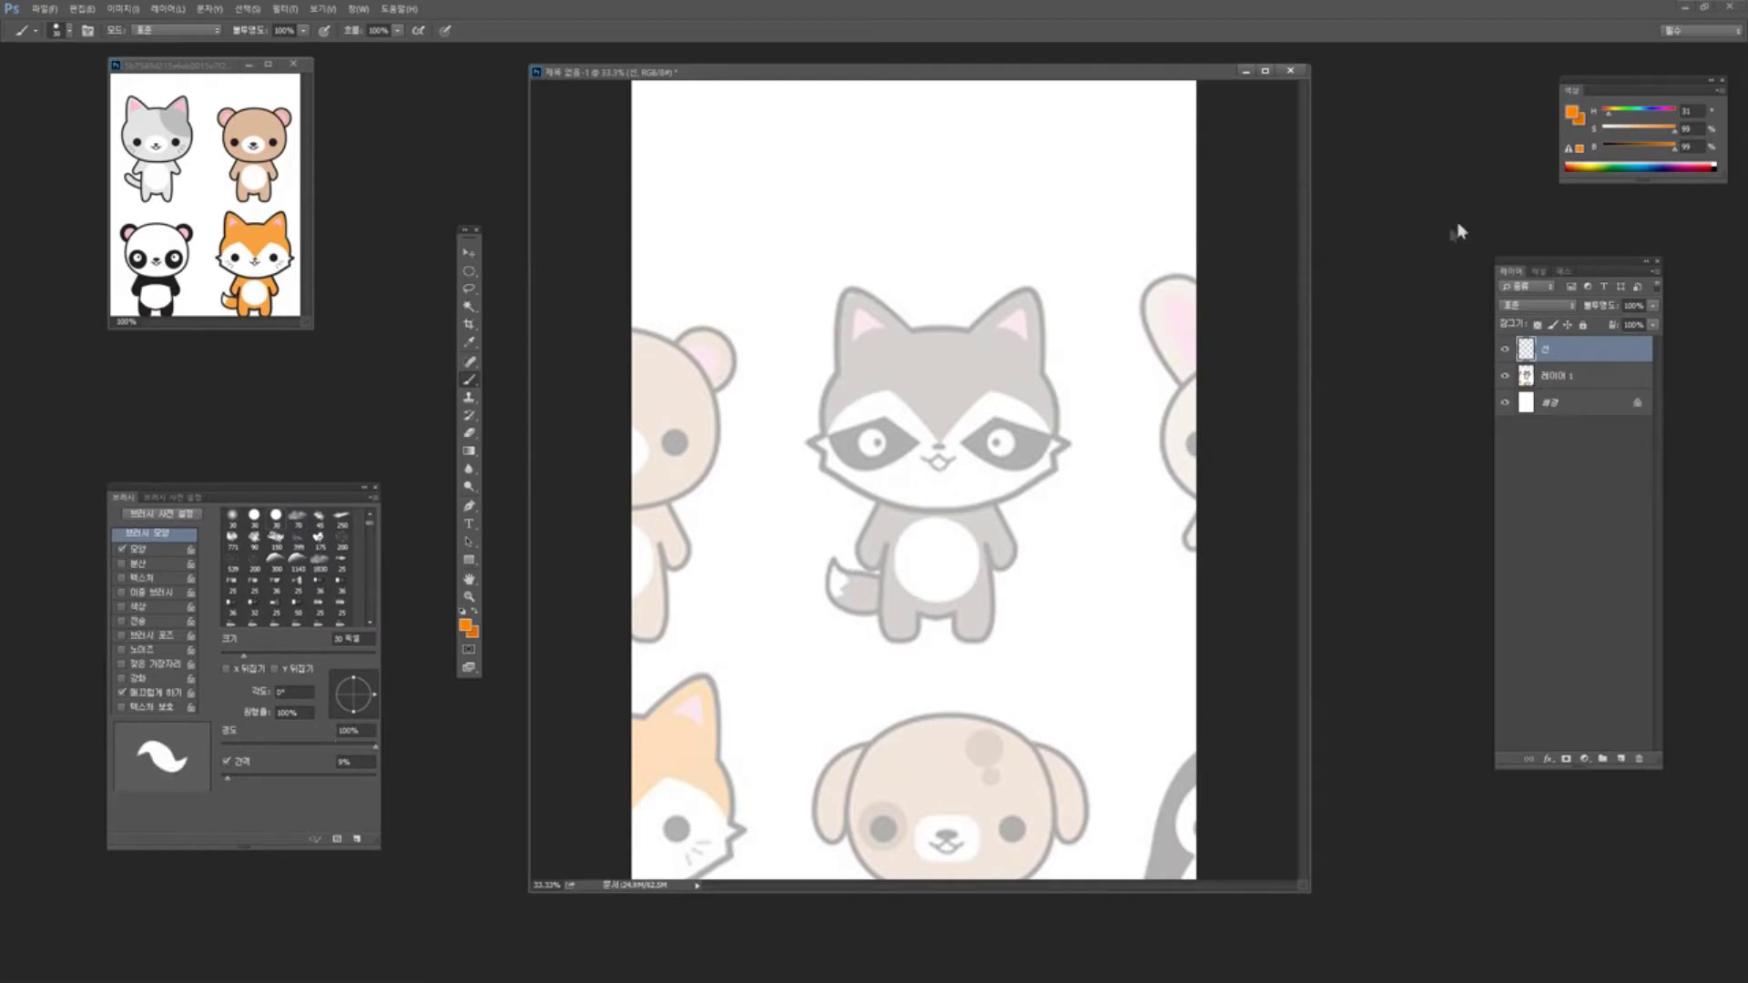
Set the painting colour to black and the brush size to 25 px, undoing the trial strokes made over the raccoon
left_click_drag(1673, 149, 1600, 149)
mouse_move(1125, 282)
left_mouse_down()
mouse_move(1103, 513)
mouse_move(999, 685)
left_mouse_up()
key("ctrl+z")
key("ctrl+plus")
key("ctrl+minus")
key("ctrl+plus")
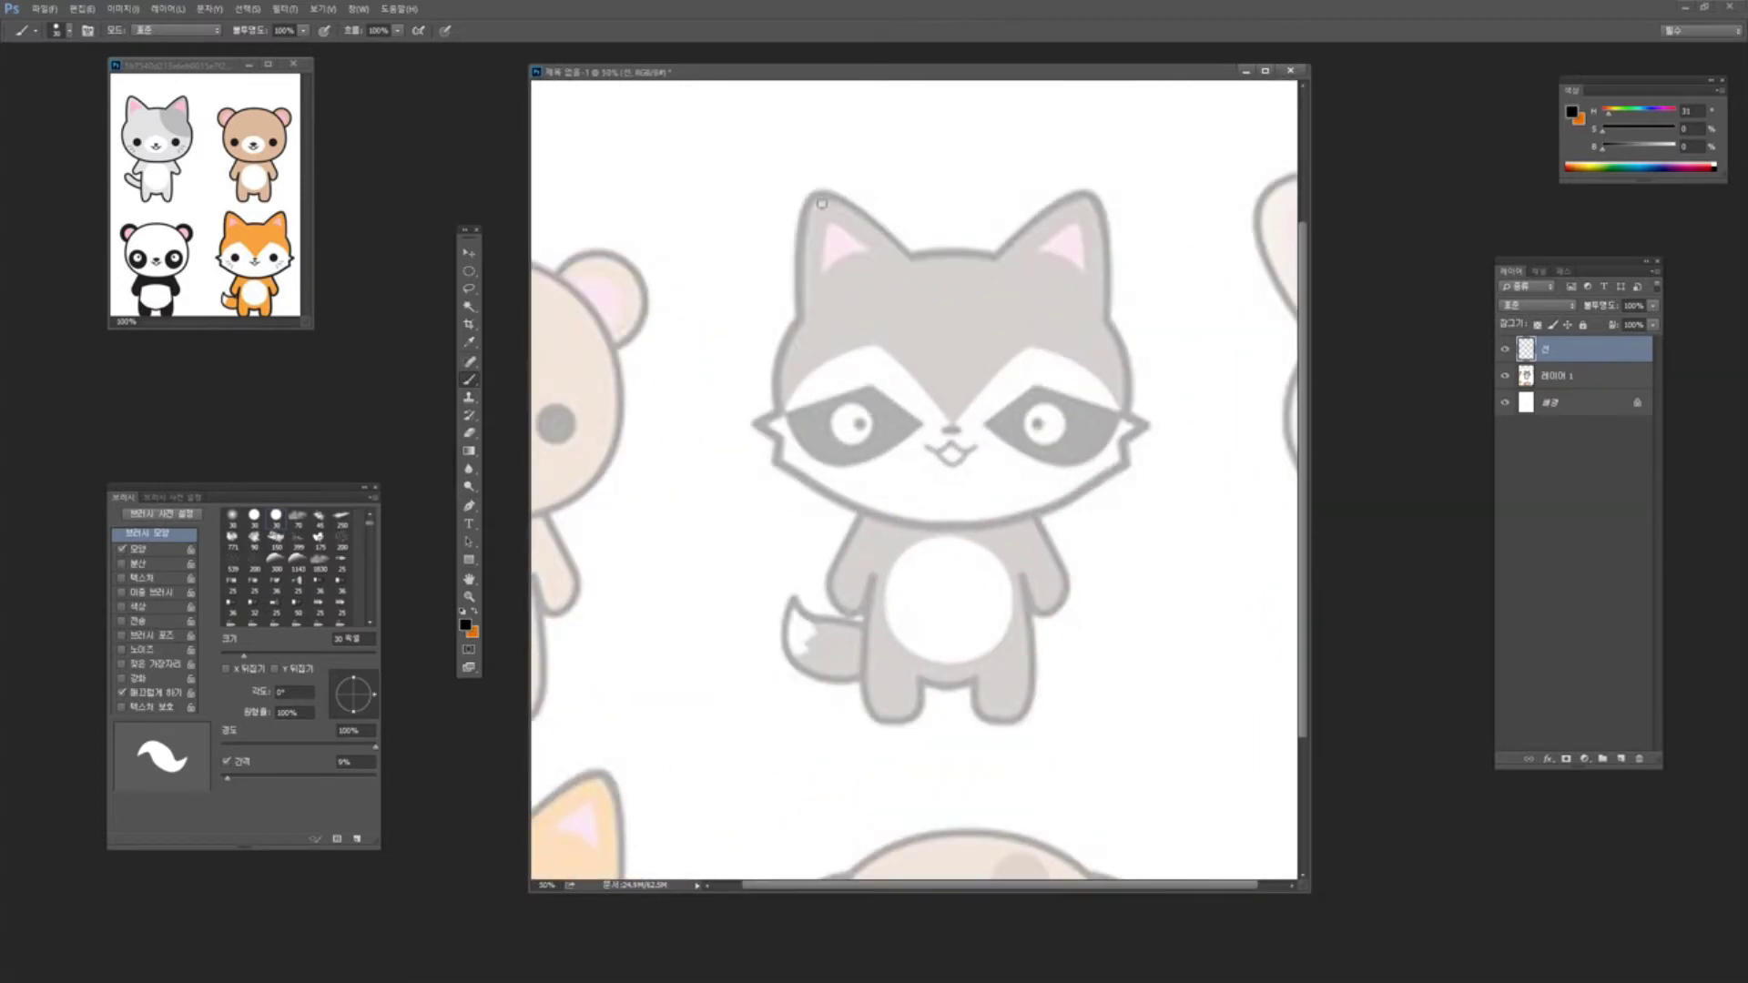
key("bracketleft")
mouse_move(816, 193)
left_mouse_down()
mouse_move(806, 235)
mouse_move(803, 335)
left_mouse_up()
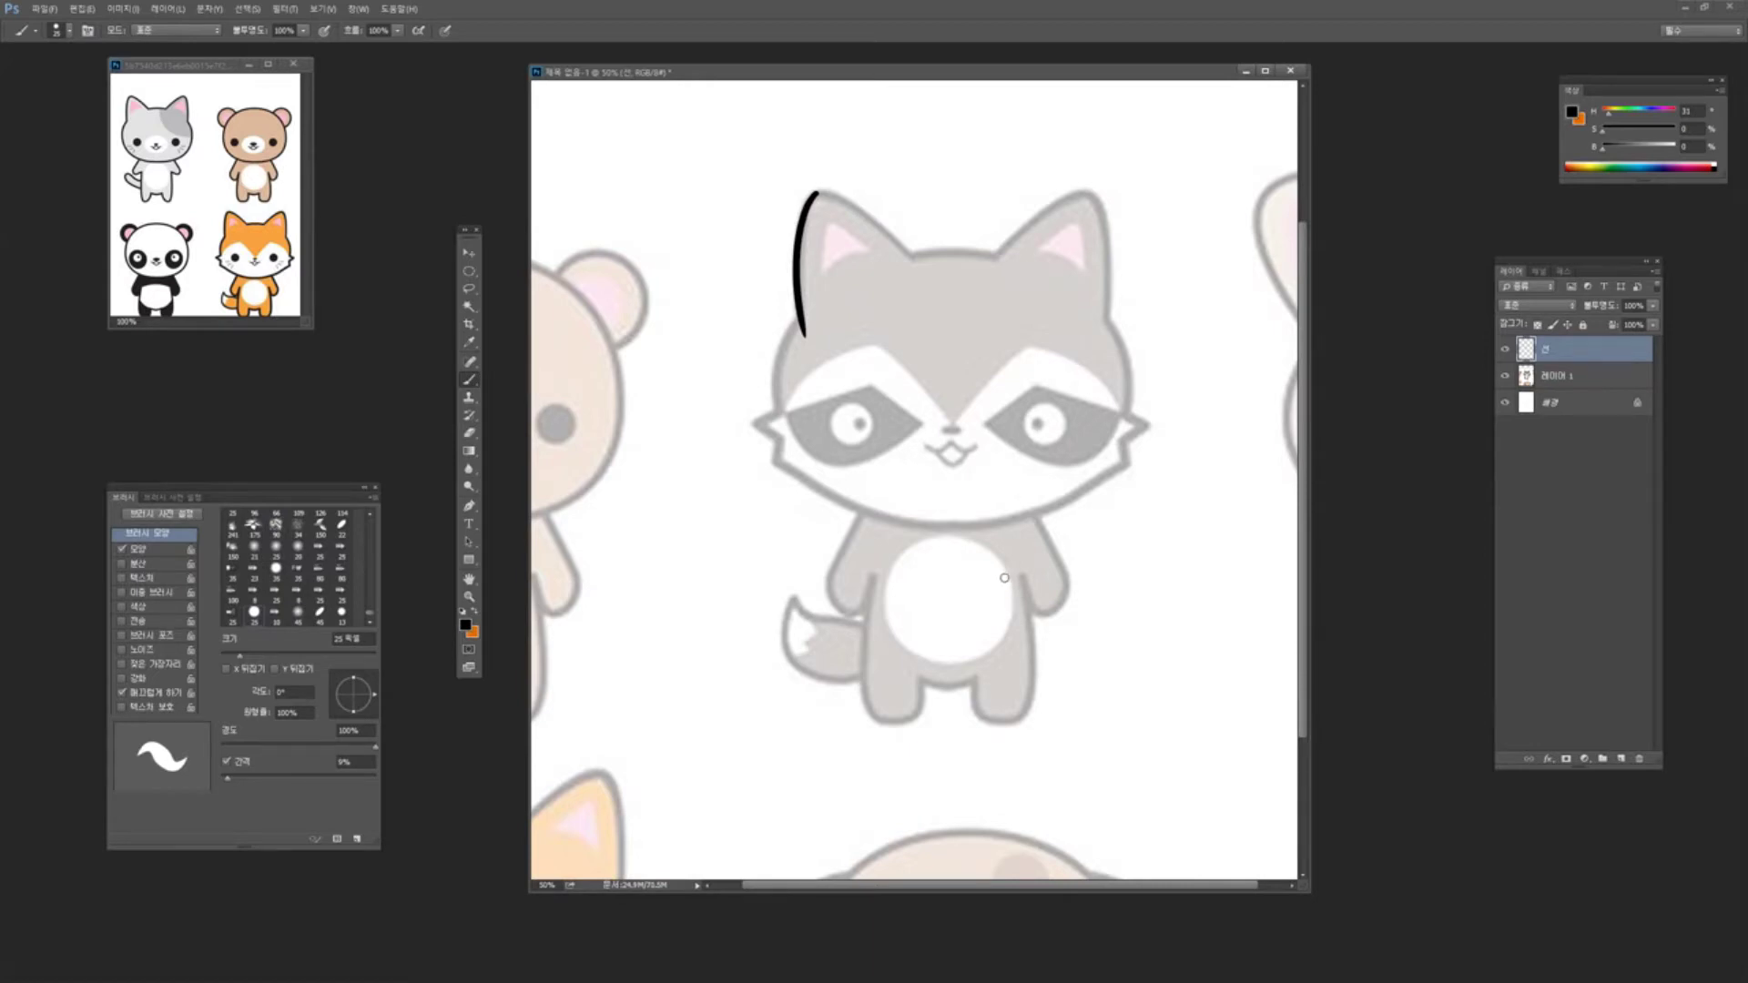
key("ctrl+z")
Trace the raccoon's ears, the top of its head and the upper sides of its face in black on the 선 layer
left_click_drag(825, 193, 803, 316)
left_click_drag(818, 192, 901, 248)
left_click_drag(805, 316, 774, 411)
mouse_move(901, 249)
left_mouse_down()
mouse_move(1002, 254)
mouse_move(1088, 193)
mouse_move(1126, 431)
left_mouse_up()
key("ctrl+z")
left_click_drag(1110, 326, 1130, 410)
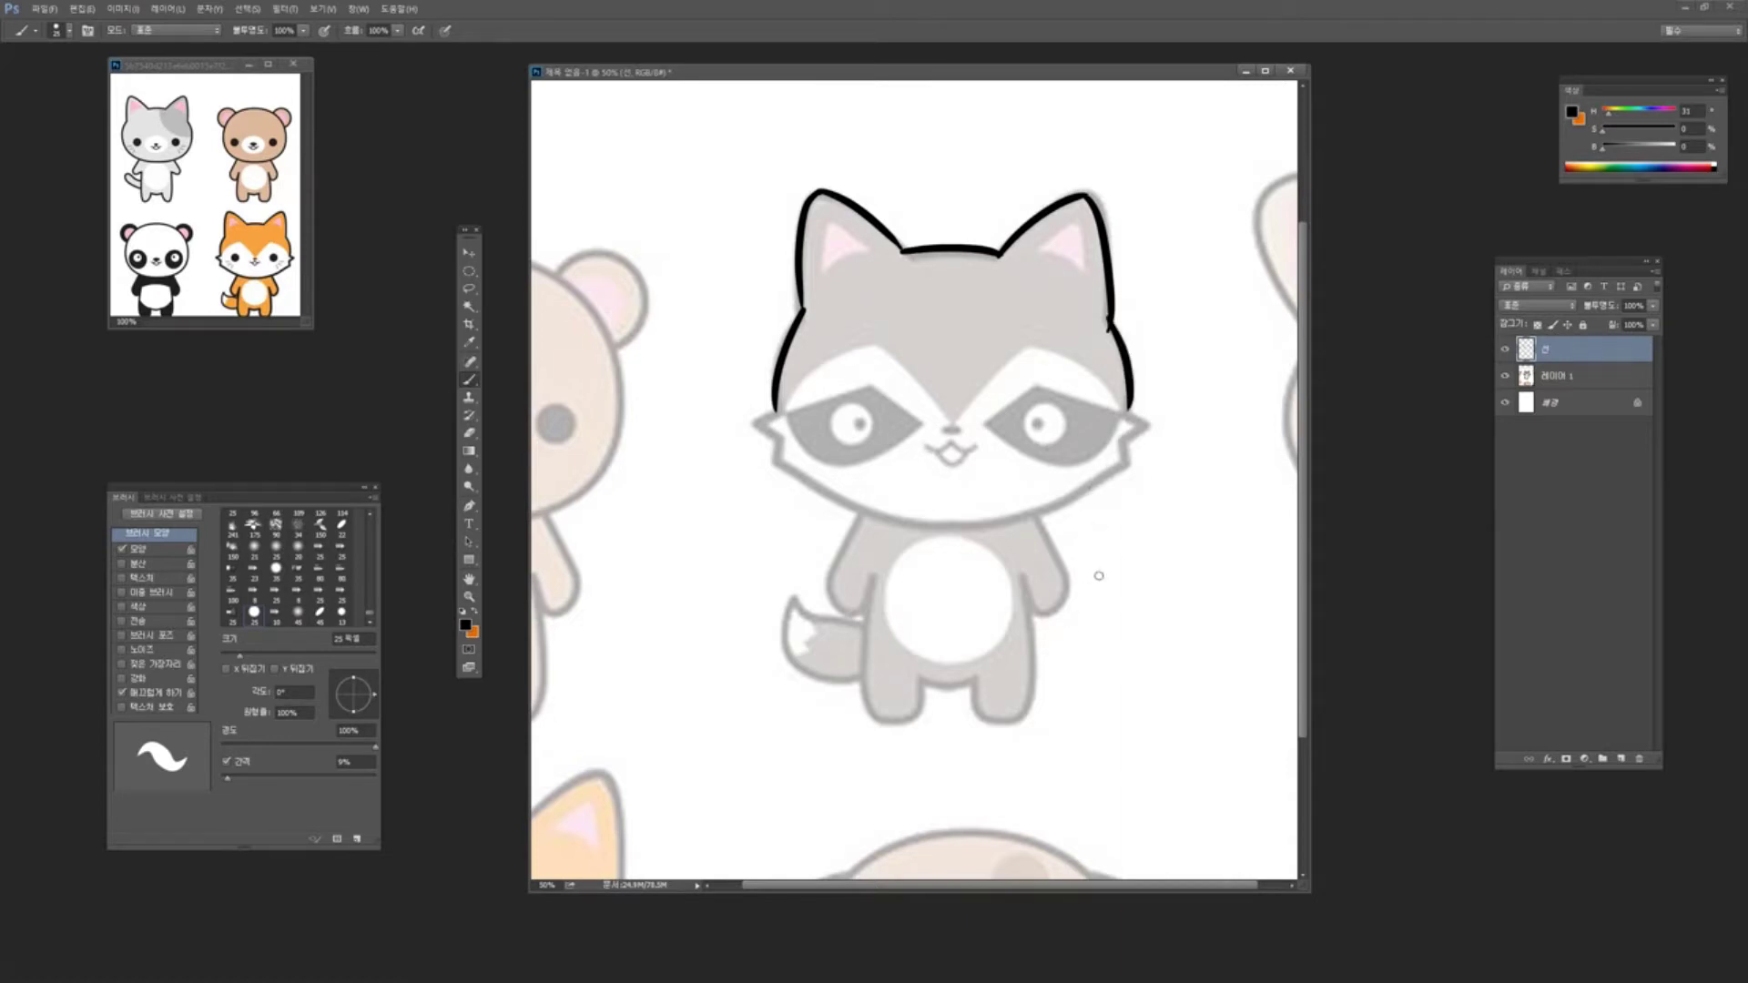
Trace the pointed cheek fur on both sides of the raccoon's face and the curved chin line joining them
mouse_move(755, 426)
left_mouse_down()
mouse_move(778, 413)
mouse_move(780, 439)
left_mouse_up()
left_click_drag(778, 437, 783, 470)
mouse_move(1127, 412)
left_mouse_down()
mouse_move(1138, 448)
mouse_move(1117, 470)
left_mouse_up()
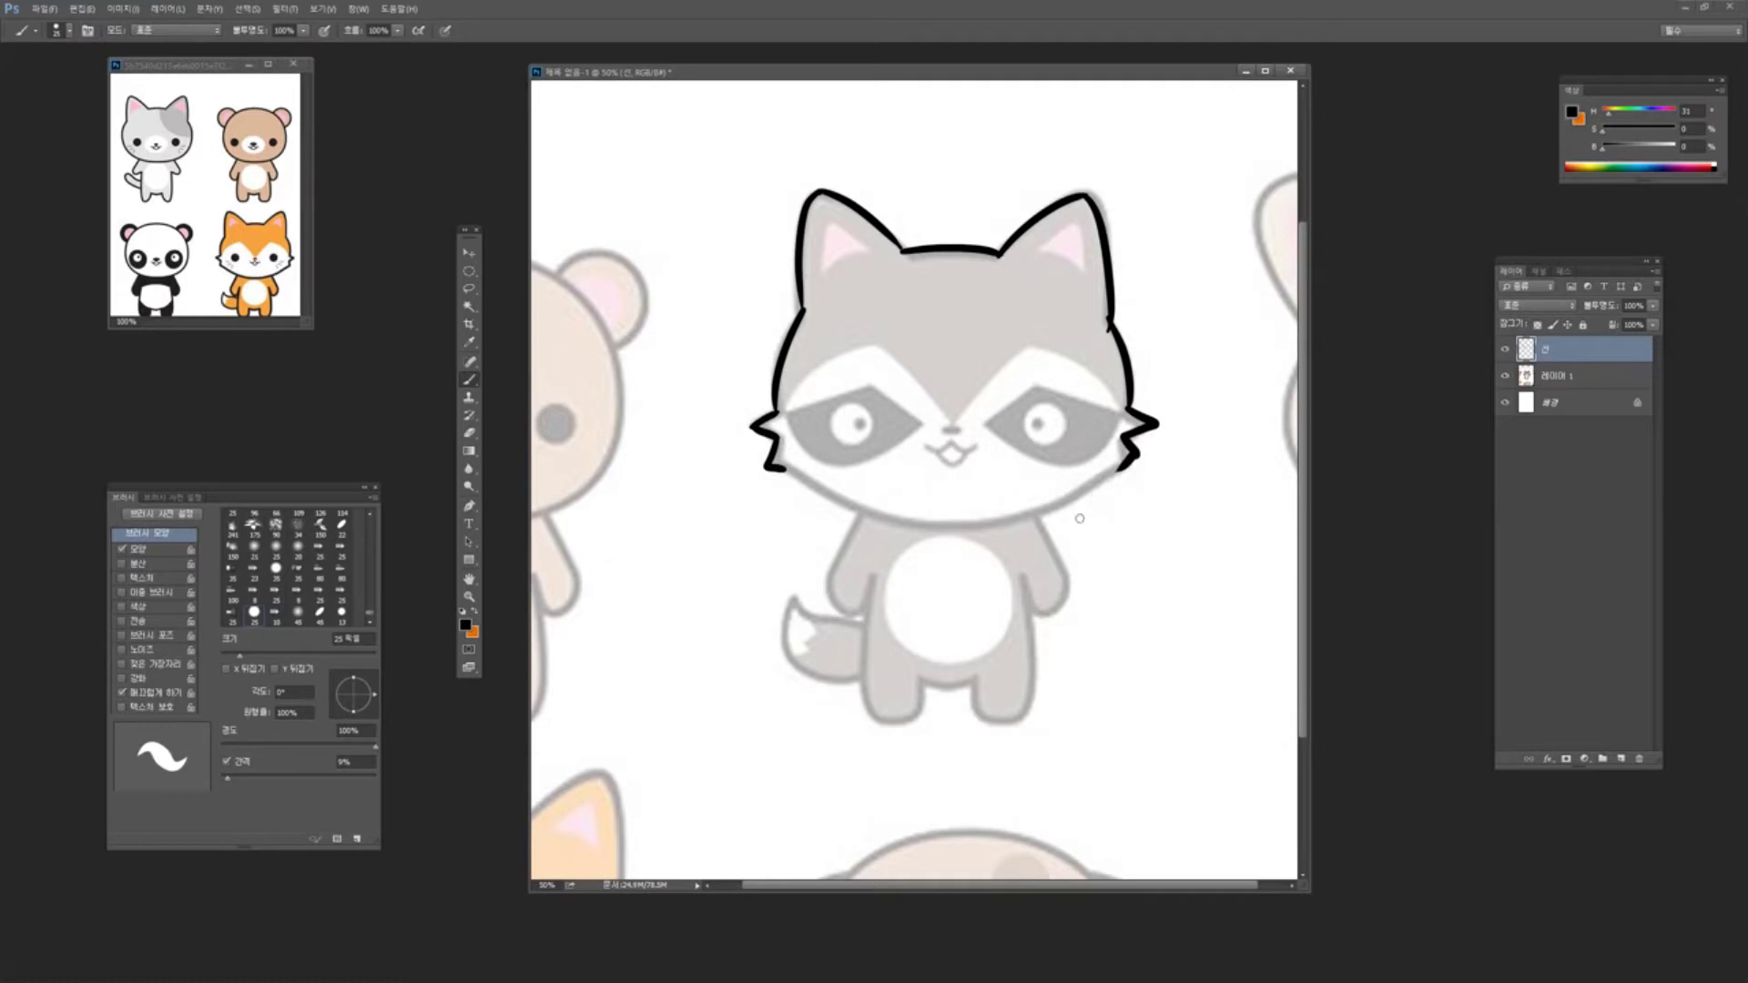
mouse_move(785, 470)
left_mouse_down()
mouse_move(966, 523)
mouse_move(1123, 461)
left_mouse_up()
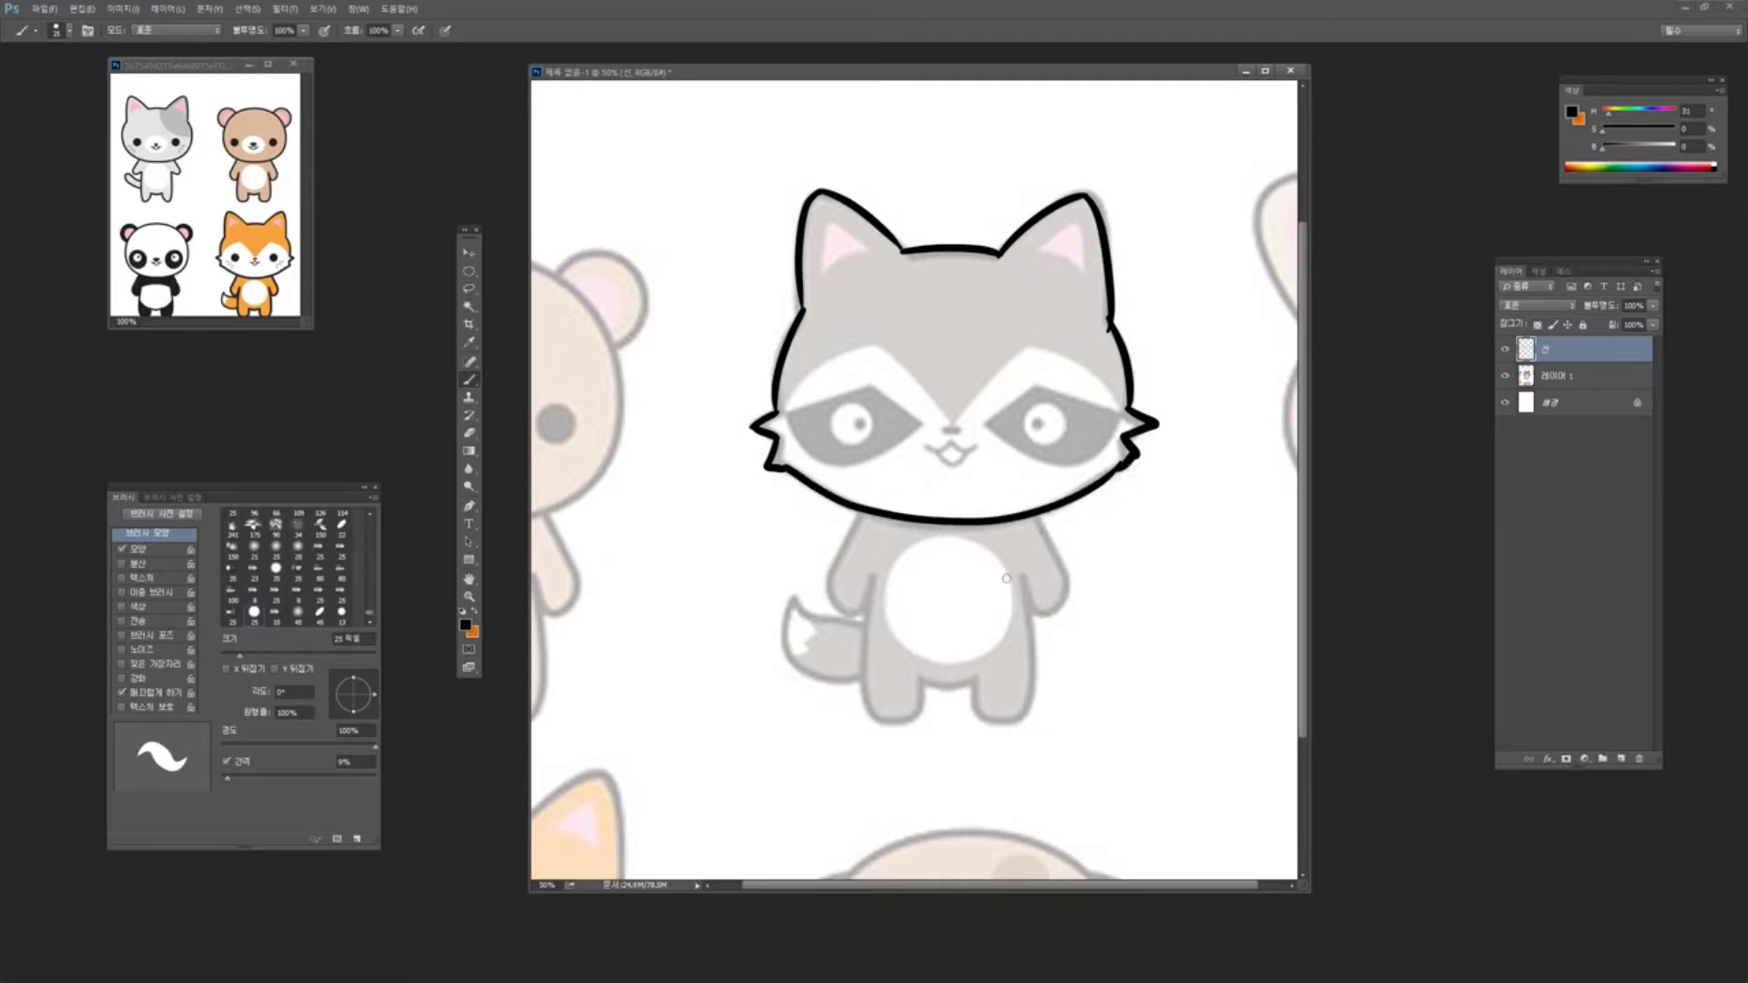
Trace the outlines of the raccoon's arms, body, legs and tail
mouse_move(868, 513)
left_mouse_down()
mouse_move(831, 599)
mouse_move(874, 579)
left_mouse_up()
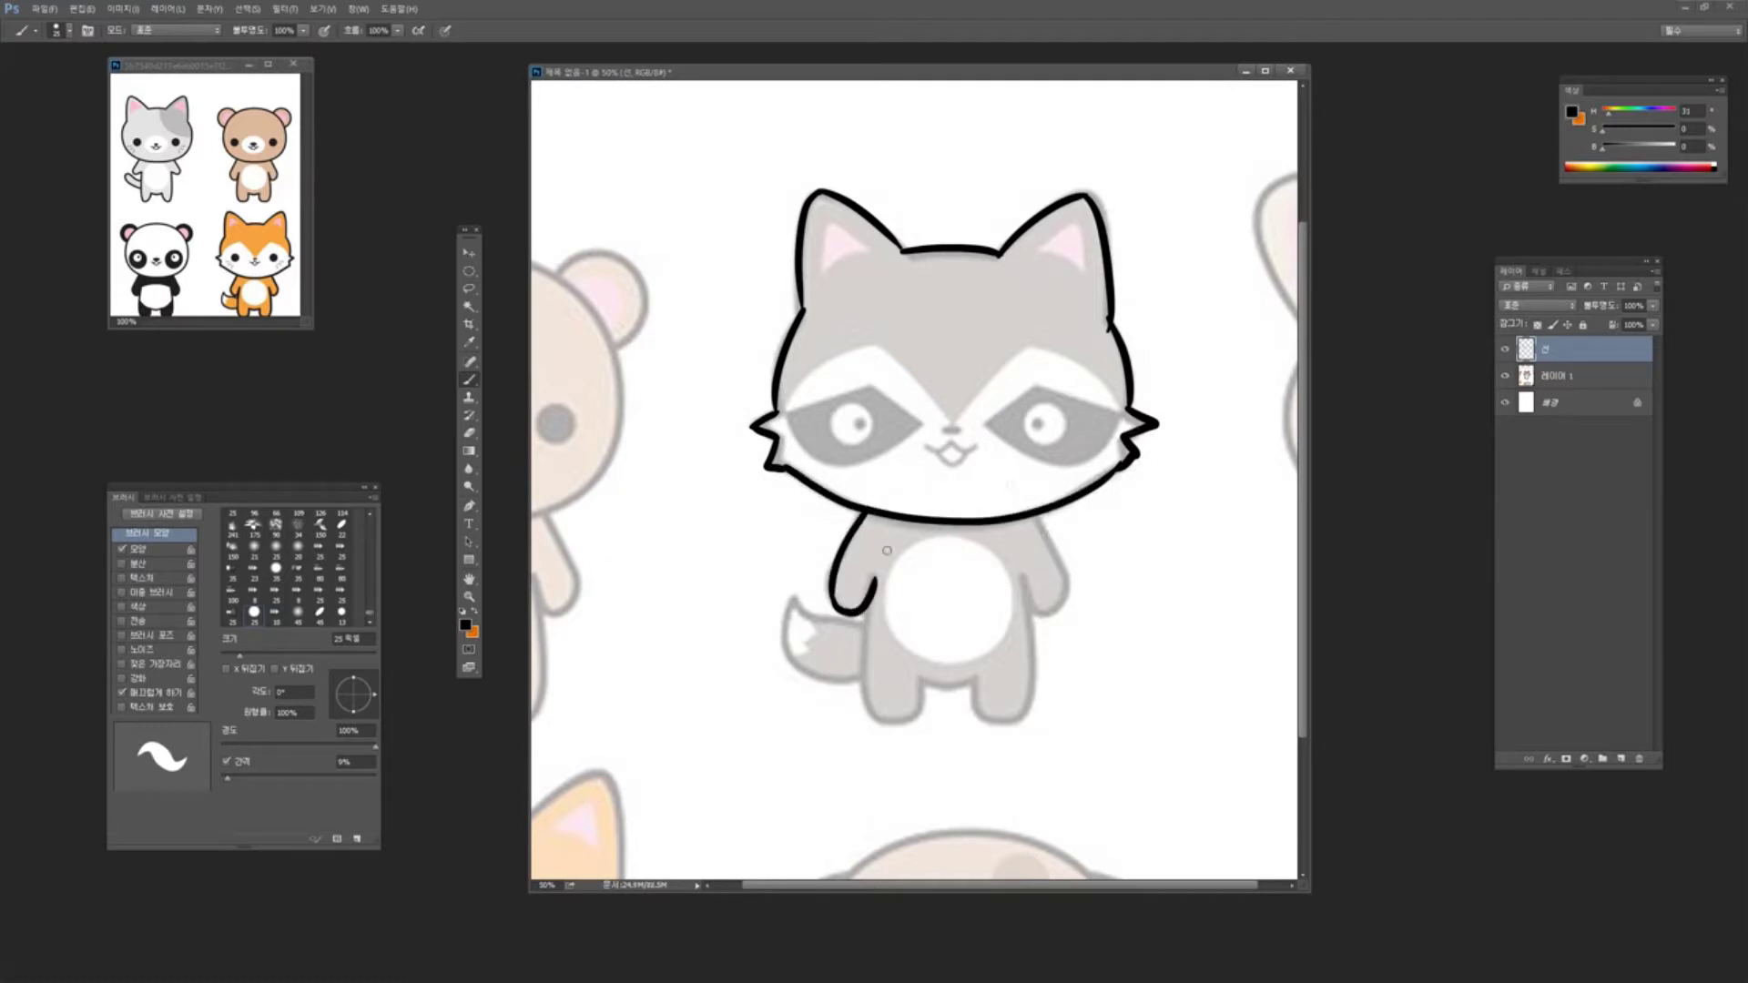
mouse_move(1036, 516)
left_mouse_down()
mouse_move(1072, 595)
mouse_move(1044, 611)
mouse_move(1026, 578)
left_mouse_up()
left_click_drag(875, 604, 891, 722)
left_click_drag(1018, 571, 1035, 697)
mouse_move(876, 716)
left_mouse_down()
mouse_move(976, 679)
mouse_move(997, 725)
mouse_move(1038, 693)
left_mouse_up()
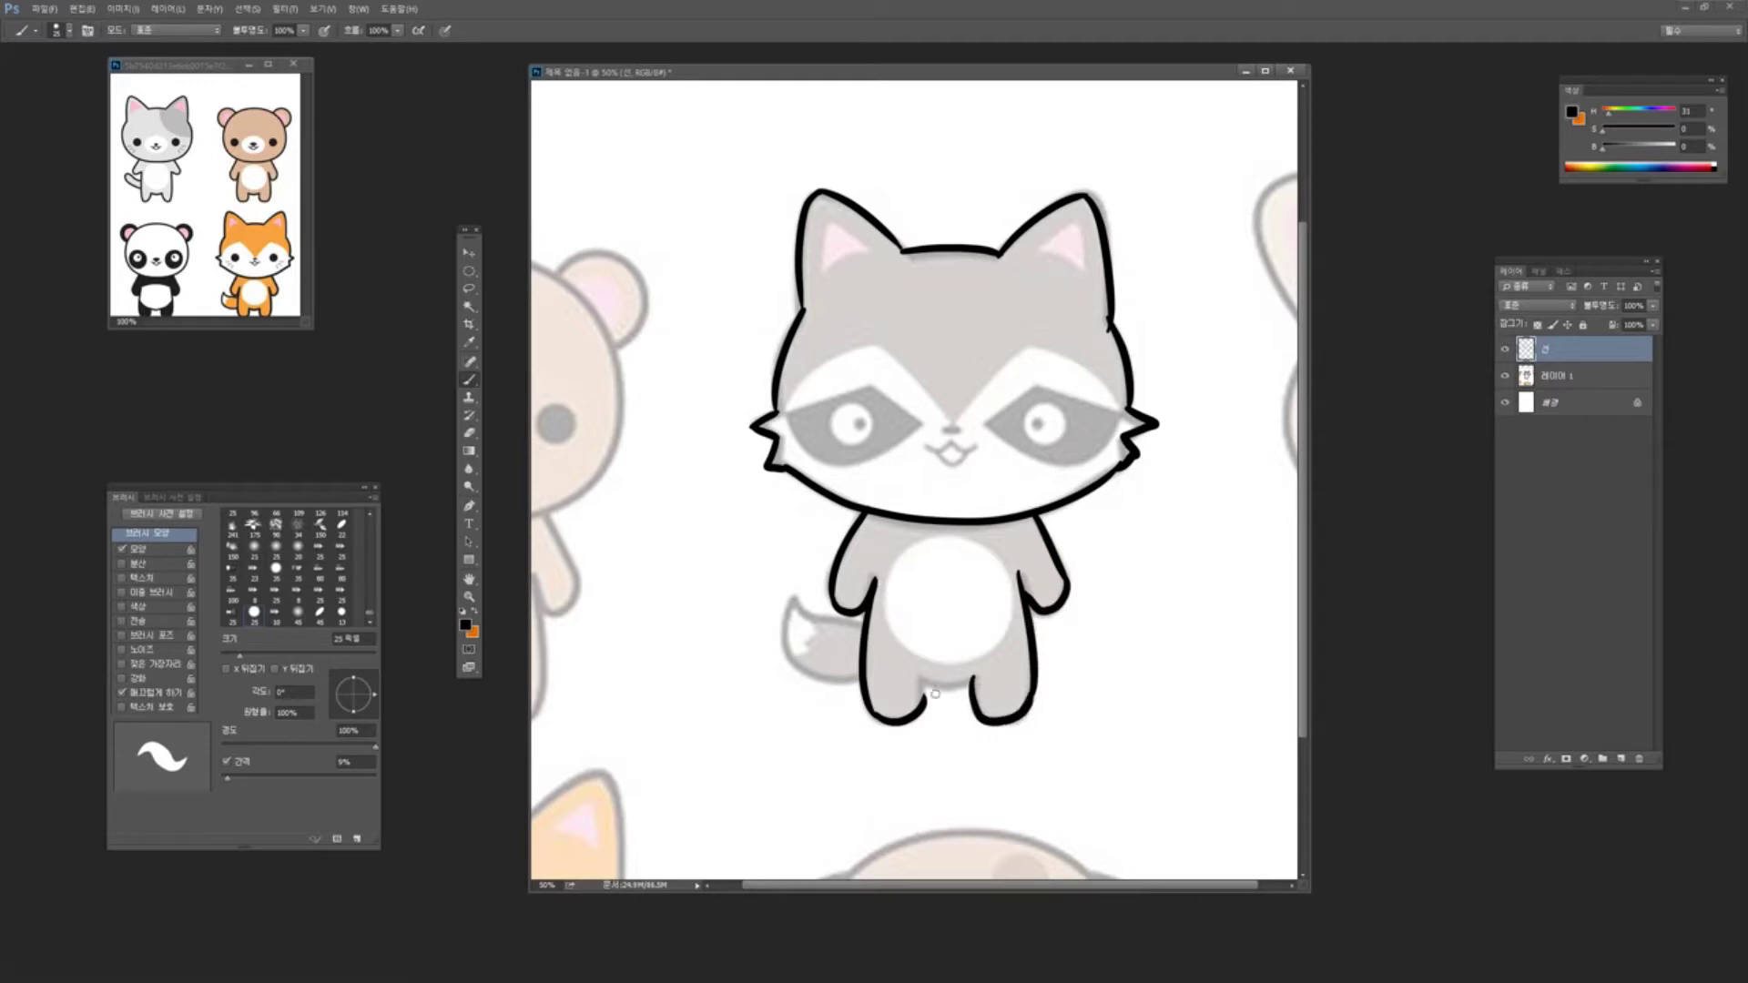
left_click_drag(922, 678, 972, 680)
mouse_move(795, 598)
left_mouse_down()
mouse_move(866, 631)
mouse_move(788, 624)
left_mouse_up()
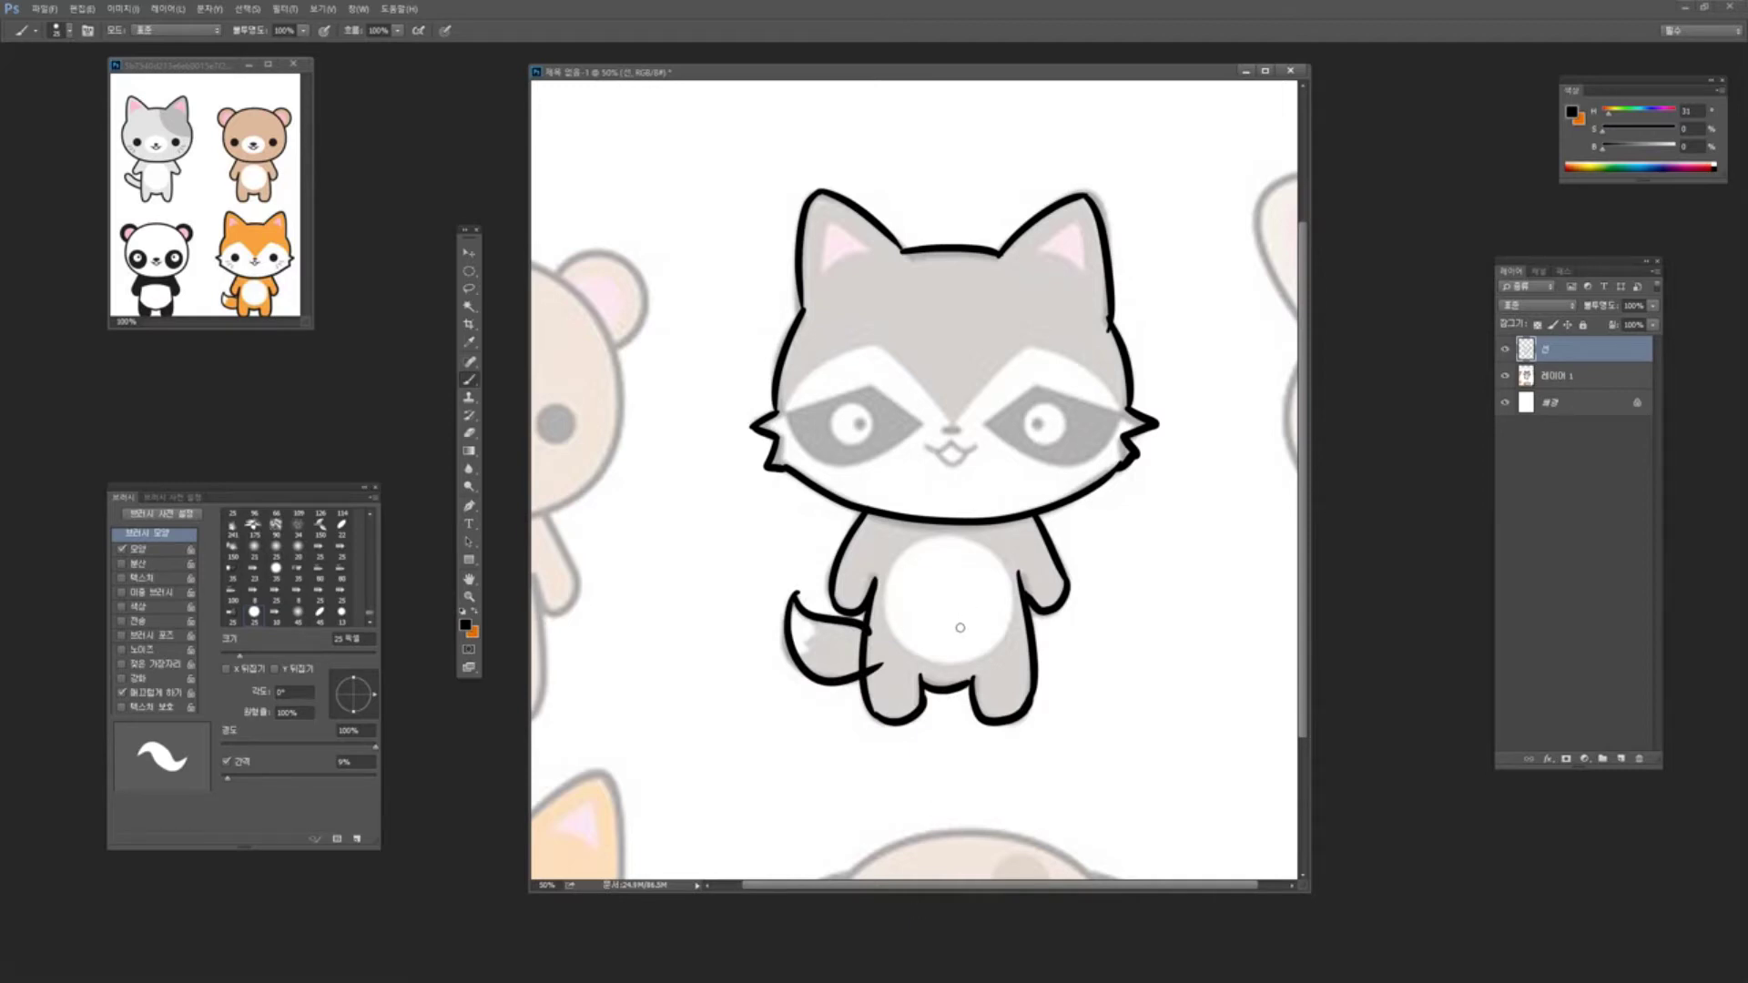
Erase the tail line overlapping the raccoon's body, reducing the eraser to 45 px, and check the line art with 레이어 1 hidden and shown
left_click(470, 436)
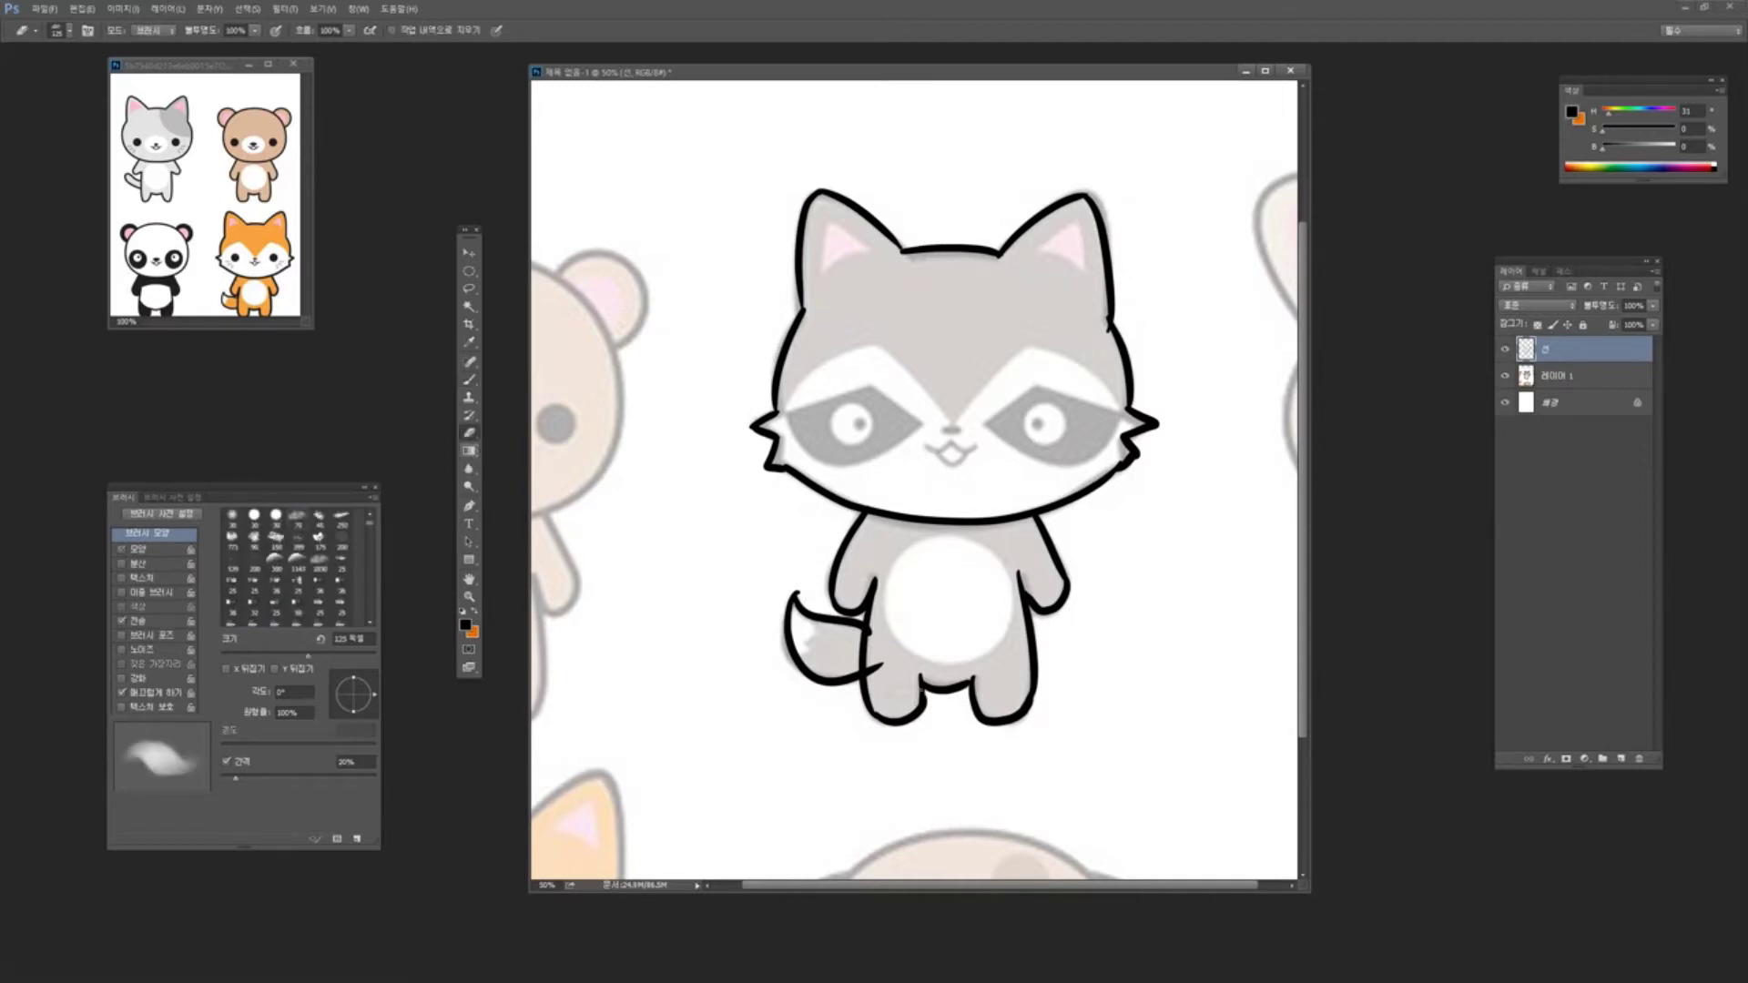
key("bracketleft")
left_click_drag(880, 667, 890, 674)
key("bracketleft")
key("bracketleft")
key("bracketleft")
key("bracketleft")
key("bracketleft")
key("bracketleft")
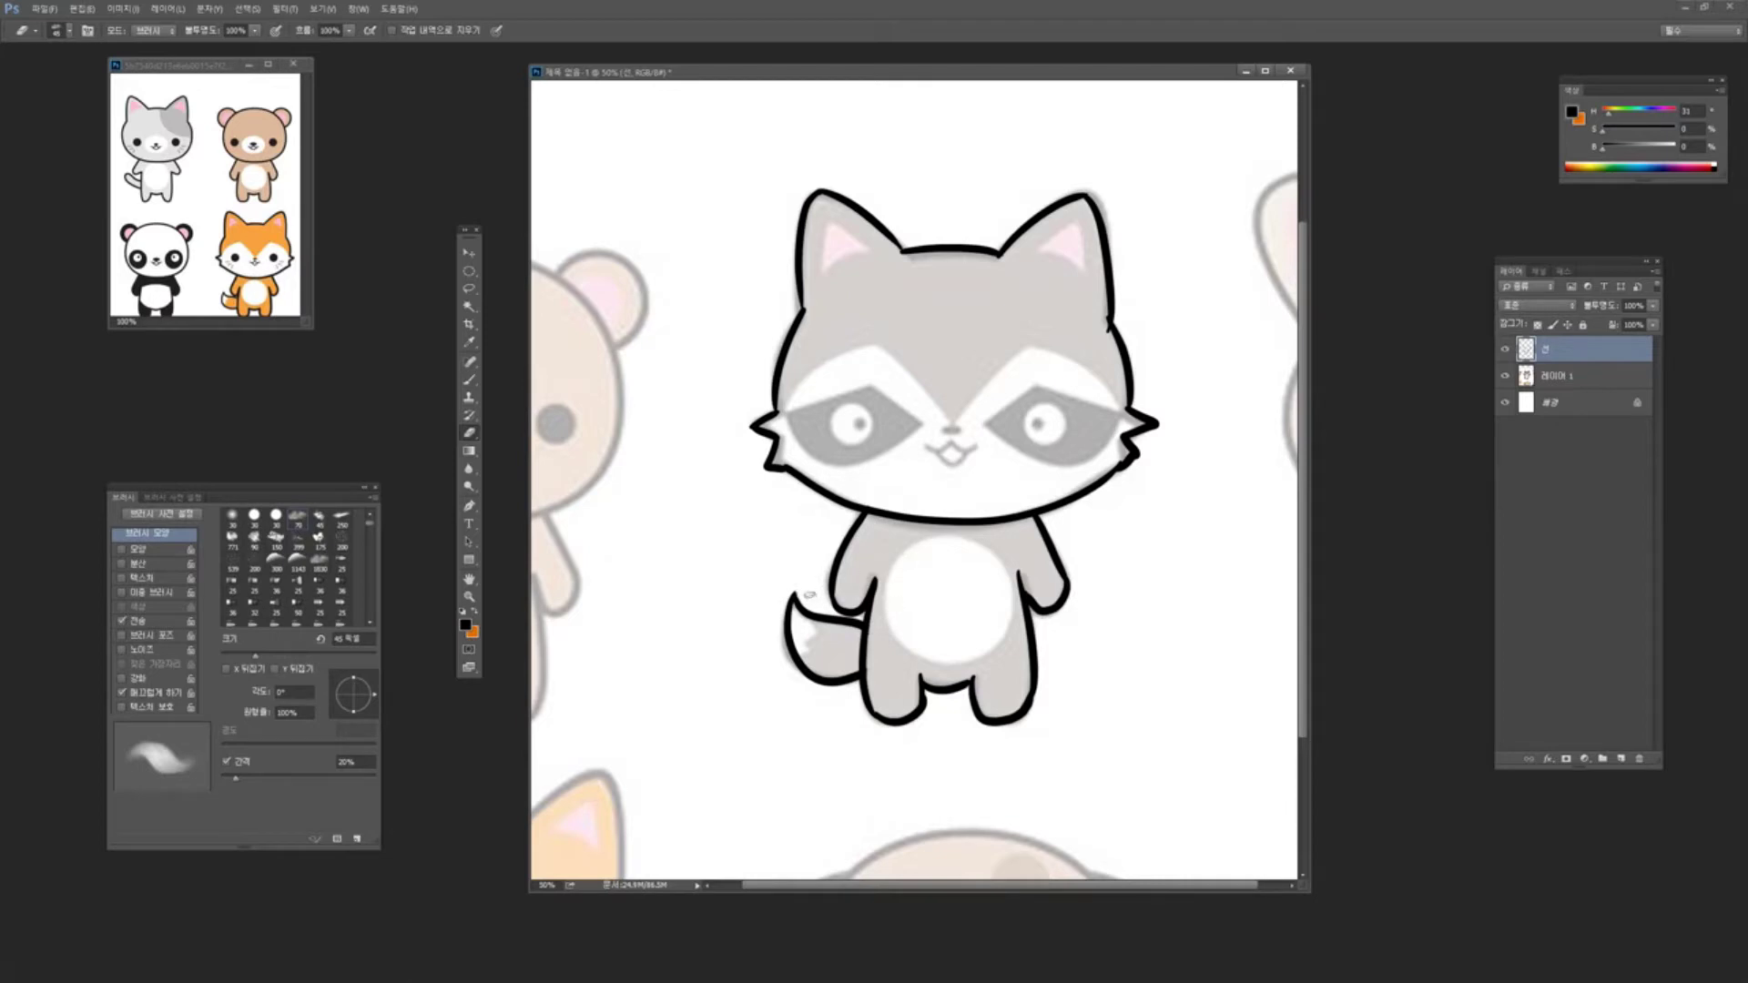
left_click(1505, 377)
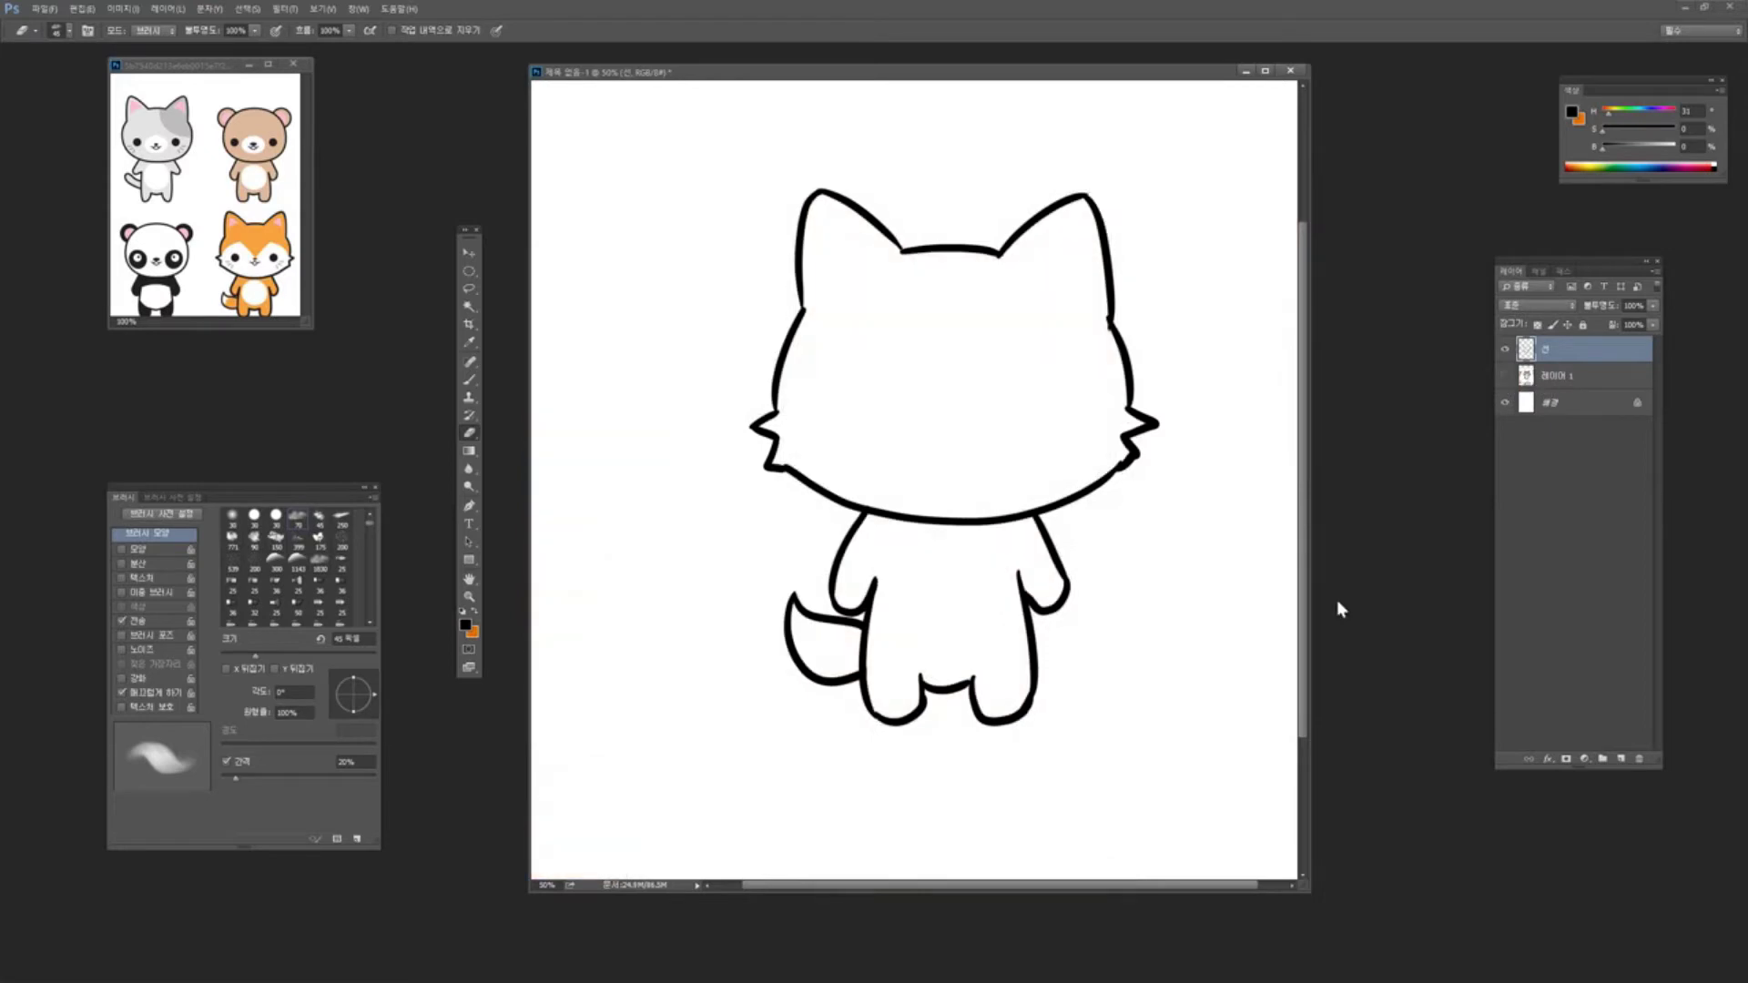
left_click(1509, 377)
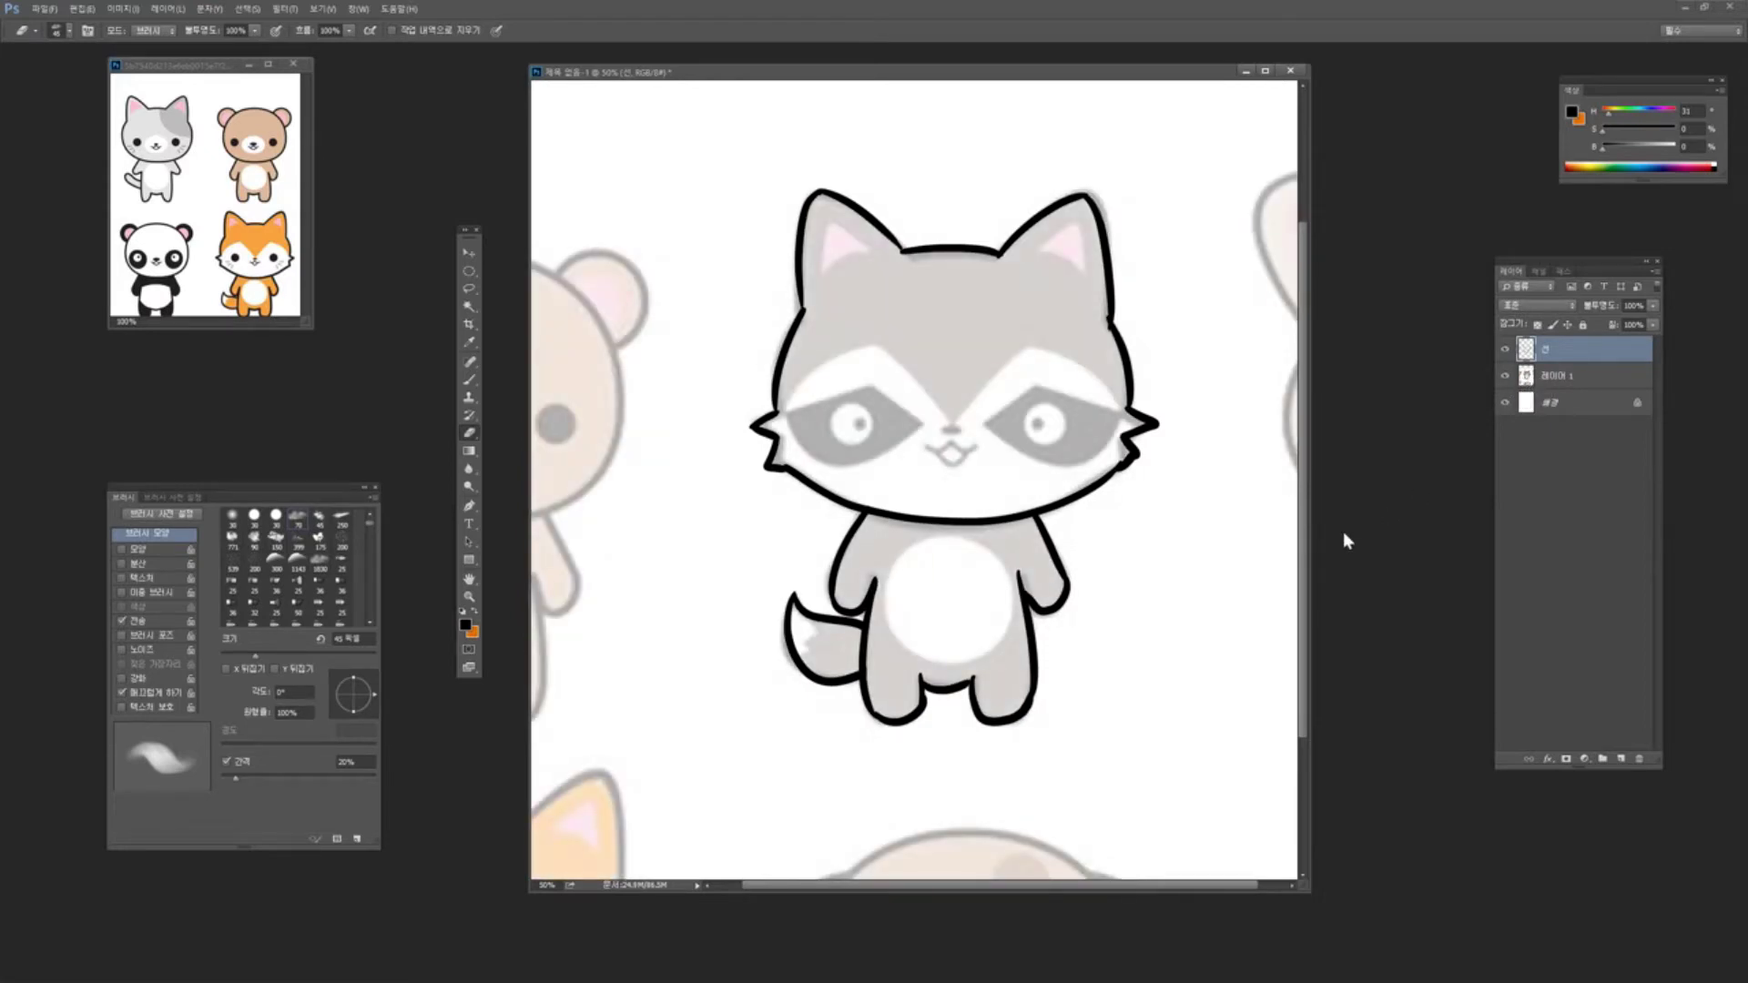
Trace the pointed brow marking across the raccoon's forehead, dipping to the nose, with a thinner black brush
left_click(474, 380)
left_click_drag(1216, 488, 1112, 642)
key("ctrl+z")
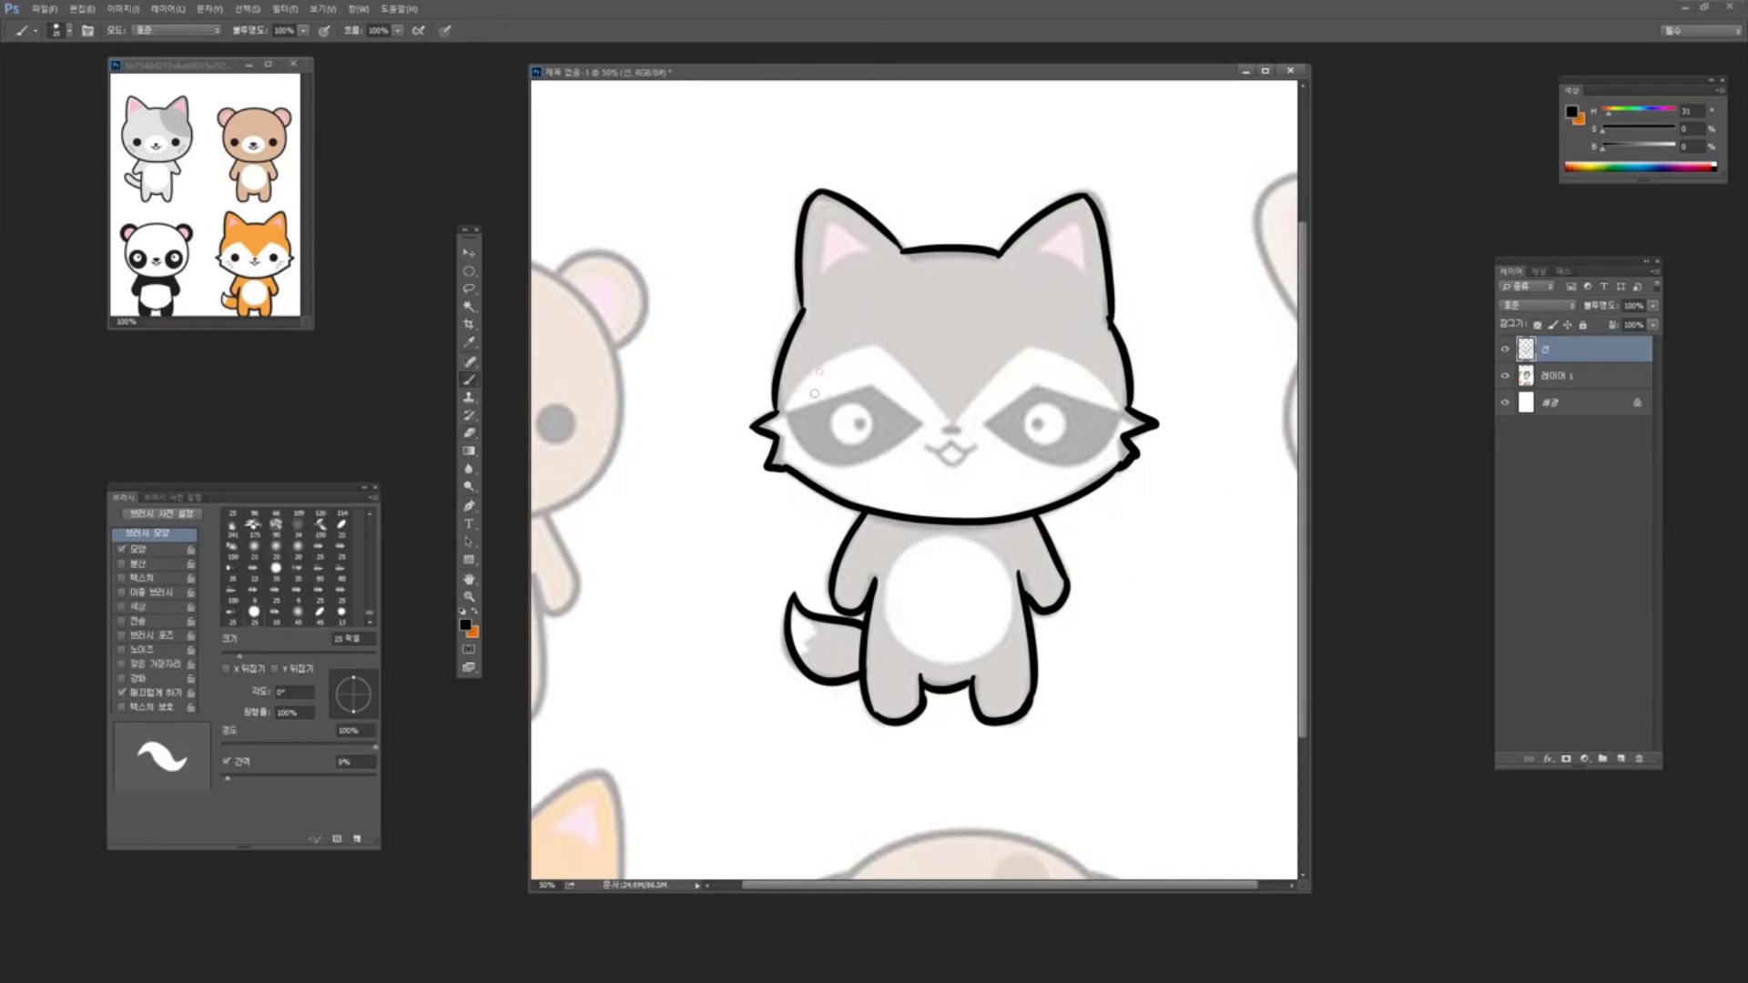
key("[")
mouse_move(786, 410)
left_mouse_down()
mouse_move(895, 346)
mouse_move(953, 429)
mouse_move(1036, 344)
mouse_move(1129, 404)
left_mouse_up()
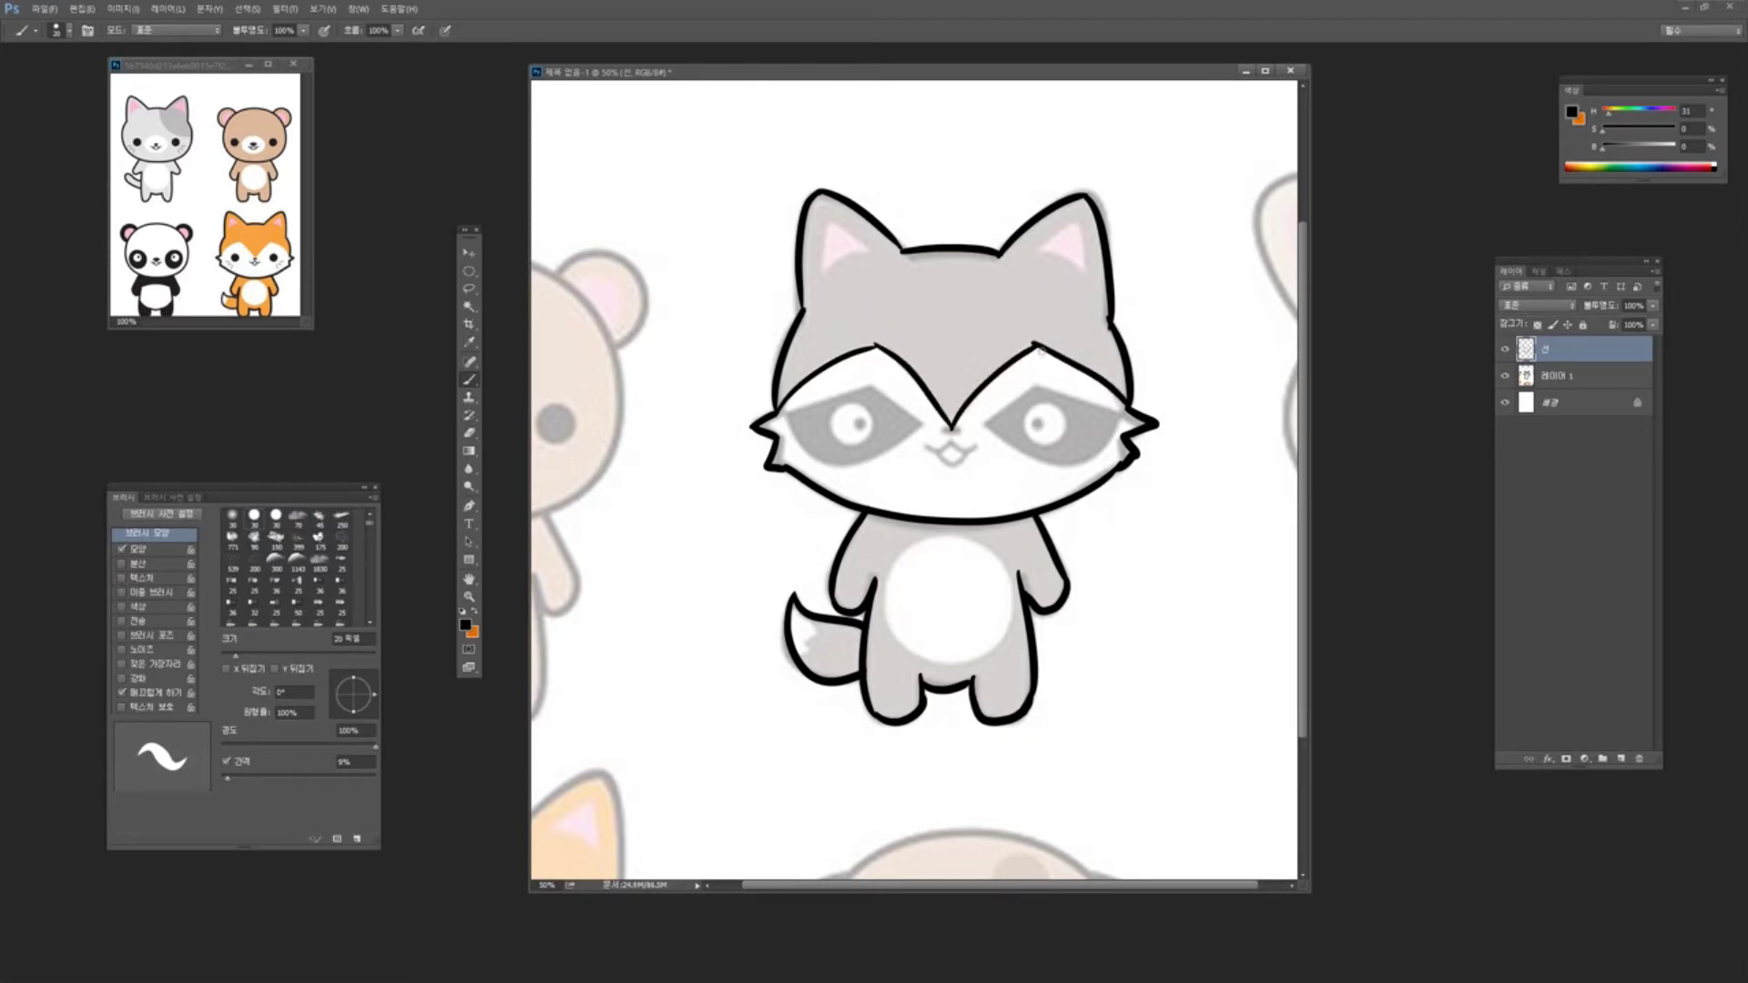
Outline the almond-shaped patch around the raccoon's right-hand eye, redrawing the line until its curve fits the guide
mouse_move(989, 424)
left_mouse_down()
mouse_move(1039, 391)
mouse_move(1126, 417)
left_mouse_up()
left_click_drag(988, 424, 1122, 418)
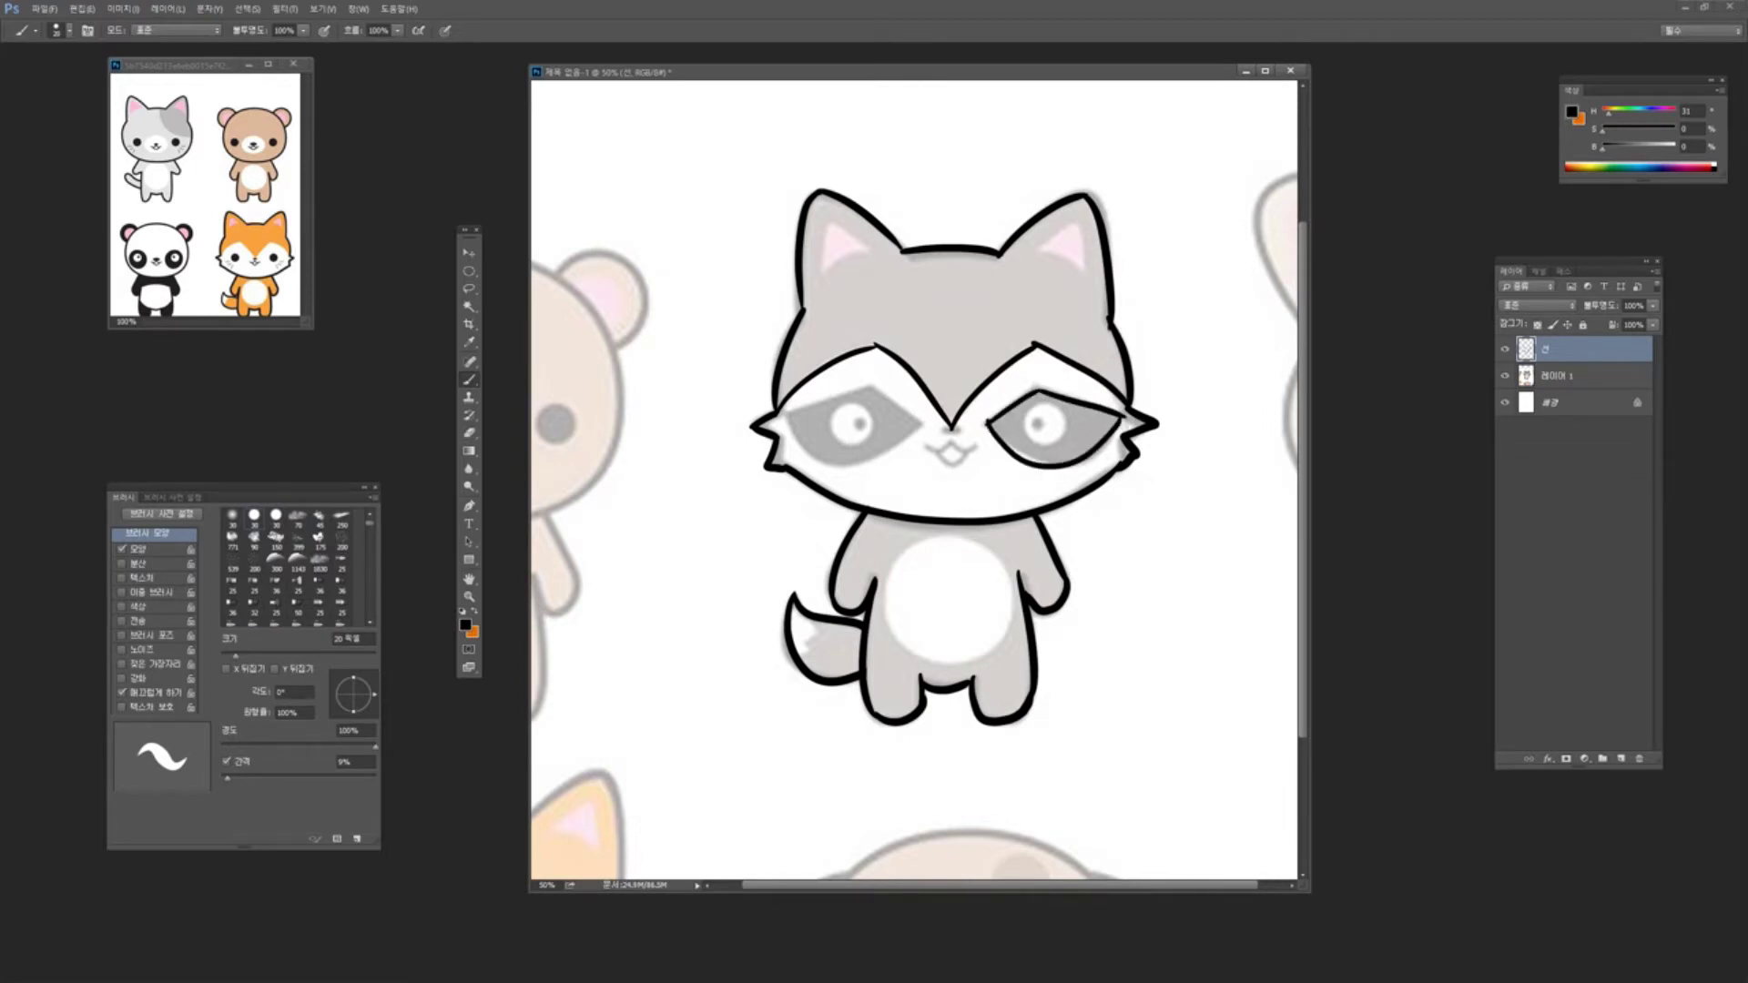
key("ctrl+z")
mouse_move(989, 425)
left_mouse_down()
mouse_move(1052, 461)
mouse_move(1119, 420)
left_mouse_up()
key("ctrl+z")
mouse_move(989, 425)
left_mouse_down()
mouse_move(1073, 461)
mouse_move(1123, 419)
left_mouse_up()
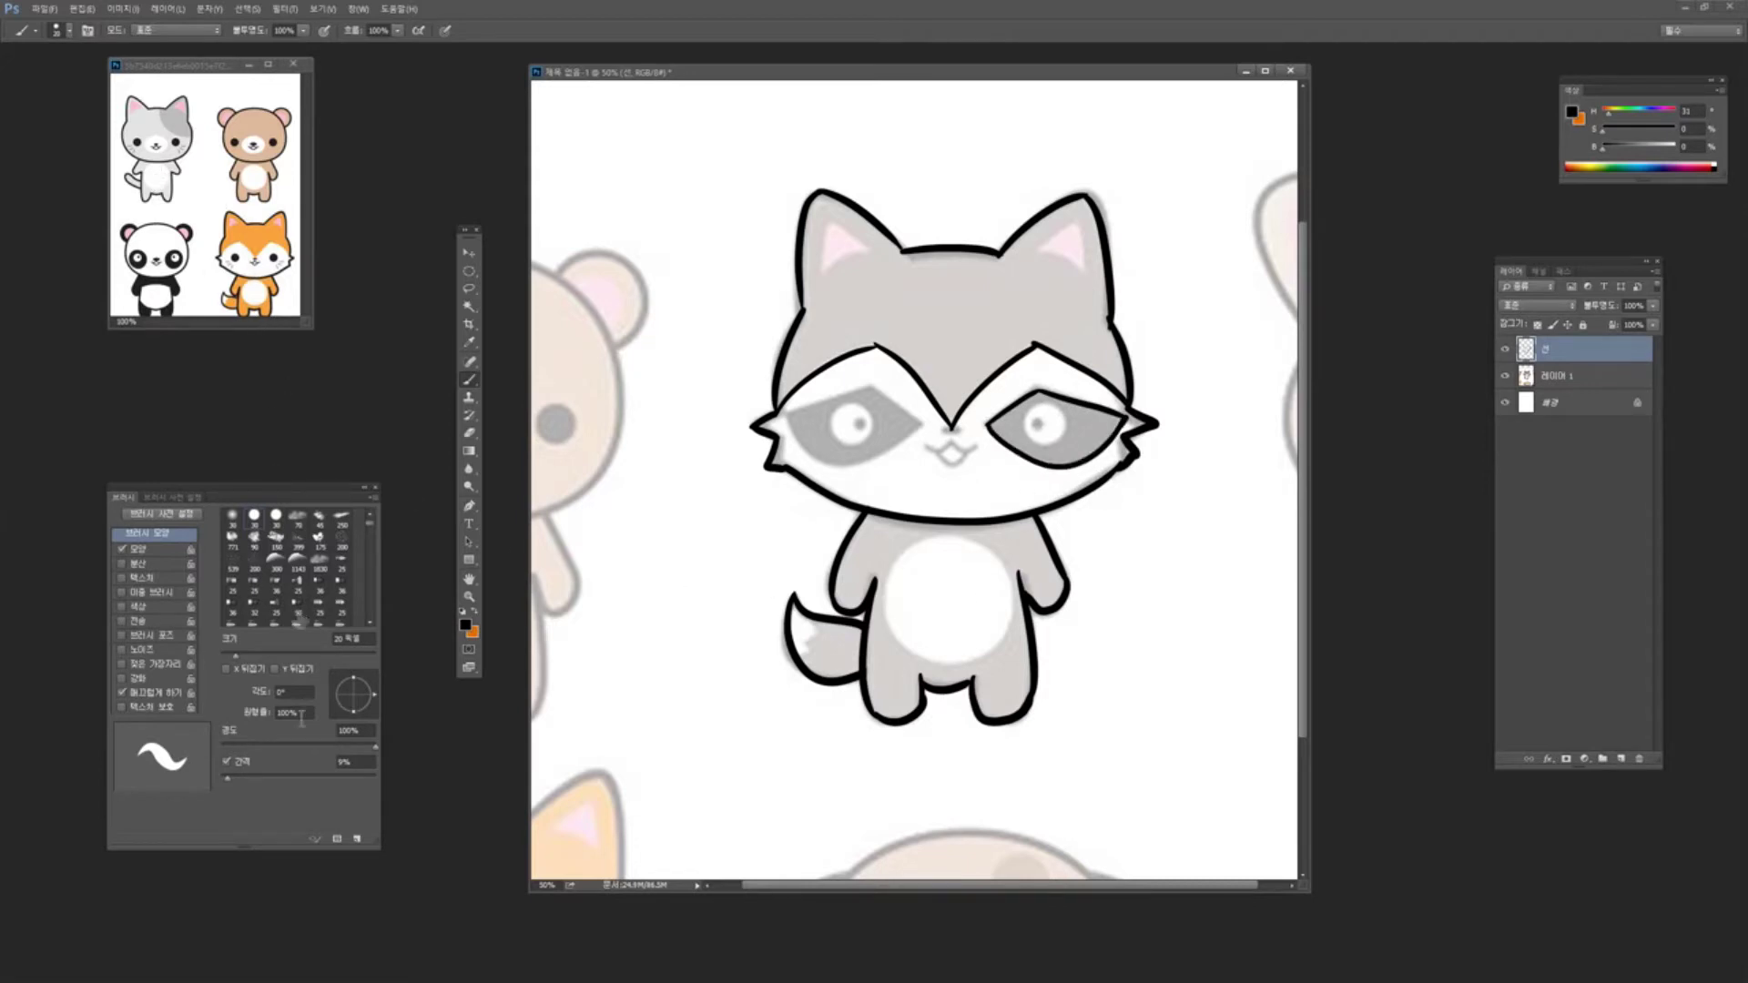
Copy the right-hand eye patch outline to its own layer and flip it horizontally into place over the left-hand eye
left_click(472, 293)
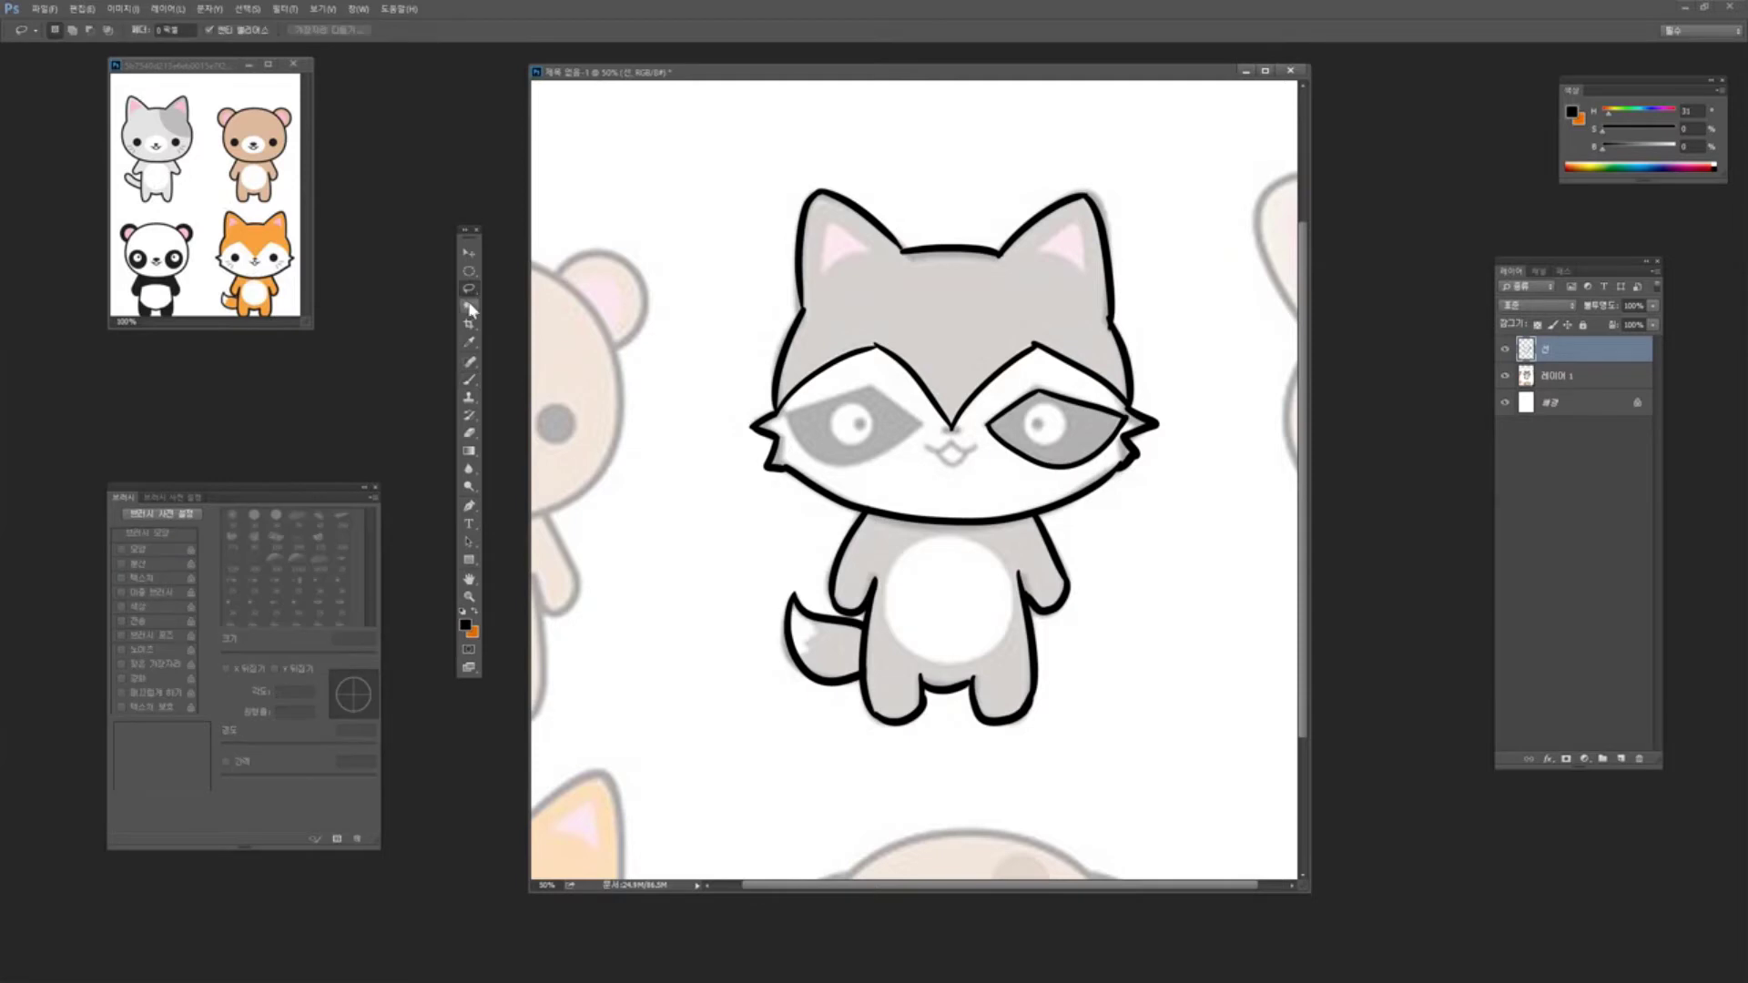
mouse_move(1052, 380)
left_mouse_down()
mouse_move(987, 420)
mouse_move(1029, 474)
mouse_move(1101, 470)
mouse_move(1129, 448)
mouse_move(1129, 419)
mouse_move(1074, 382)
mouse_move(1042, 387)
left_mouse_up()
key("ctrl+j")
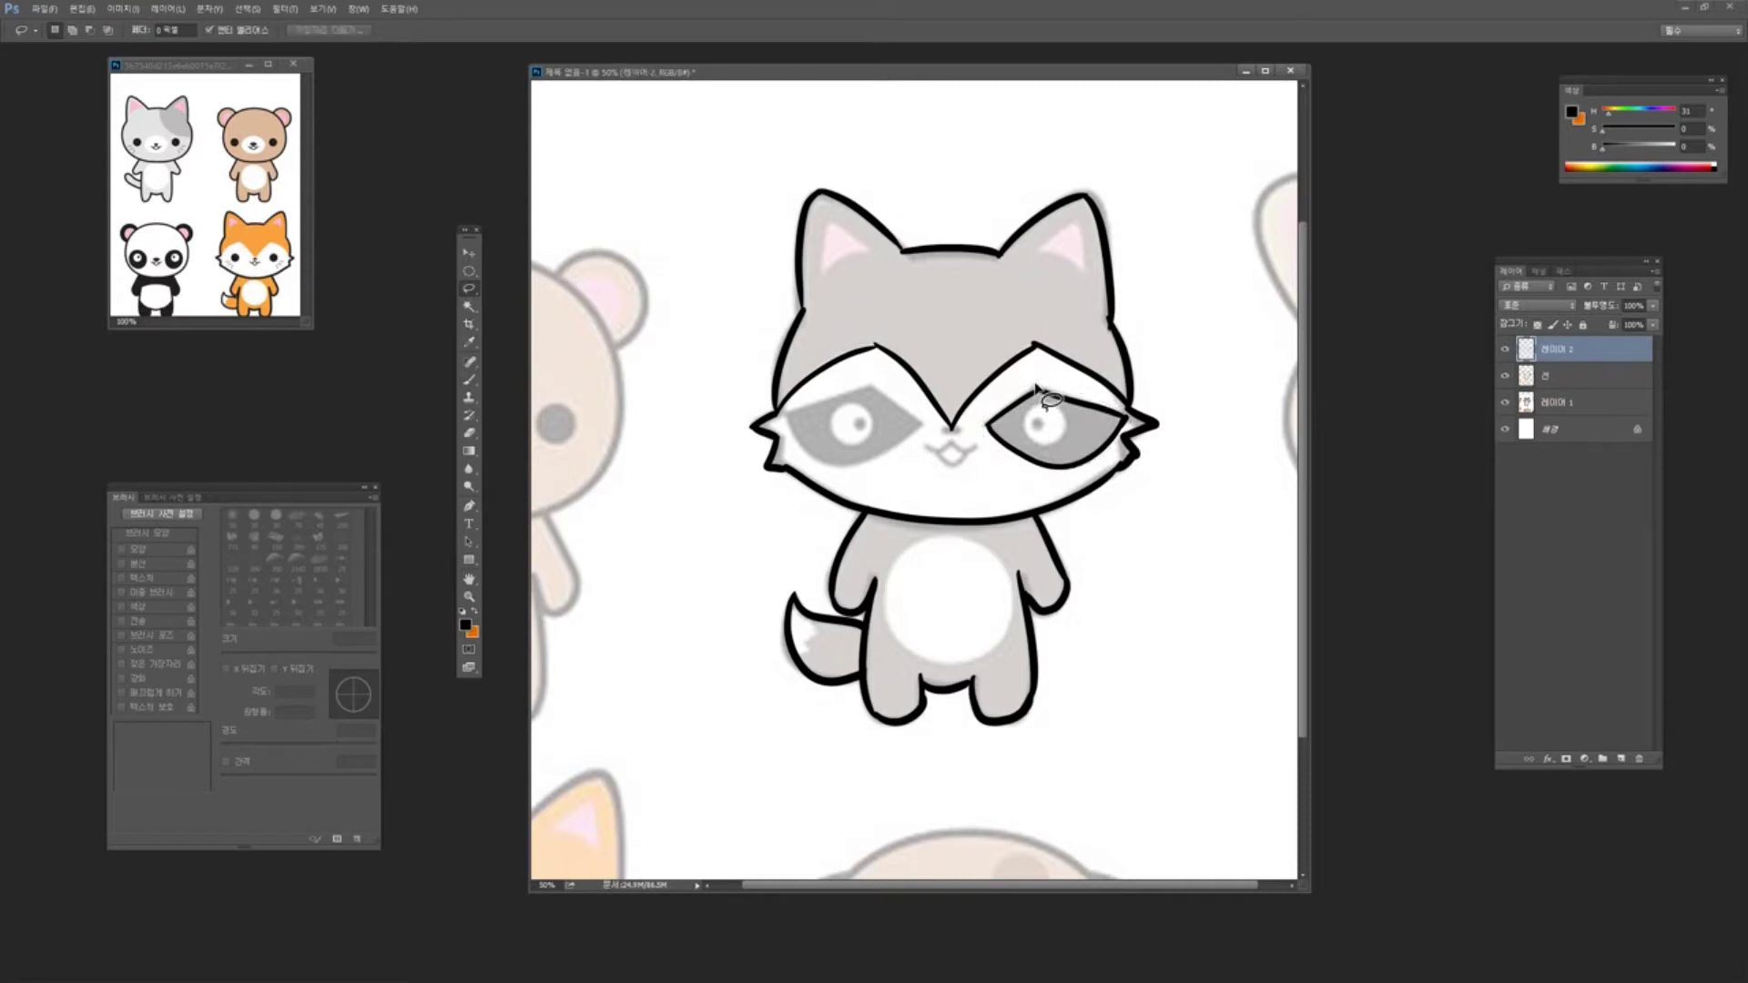
left_click_drag(1061, 421, 921, 468)
key("ctrl+t")
left_click_drag(932, 386, 924, 387)
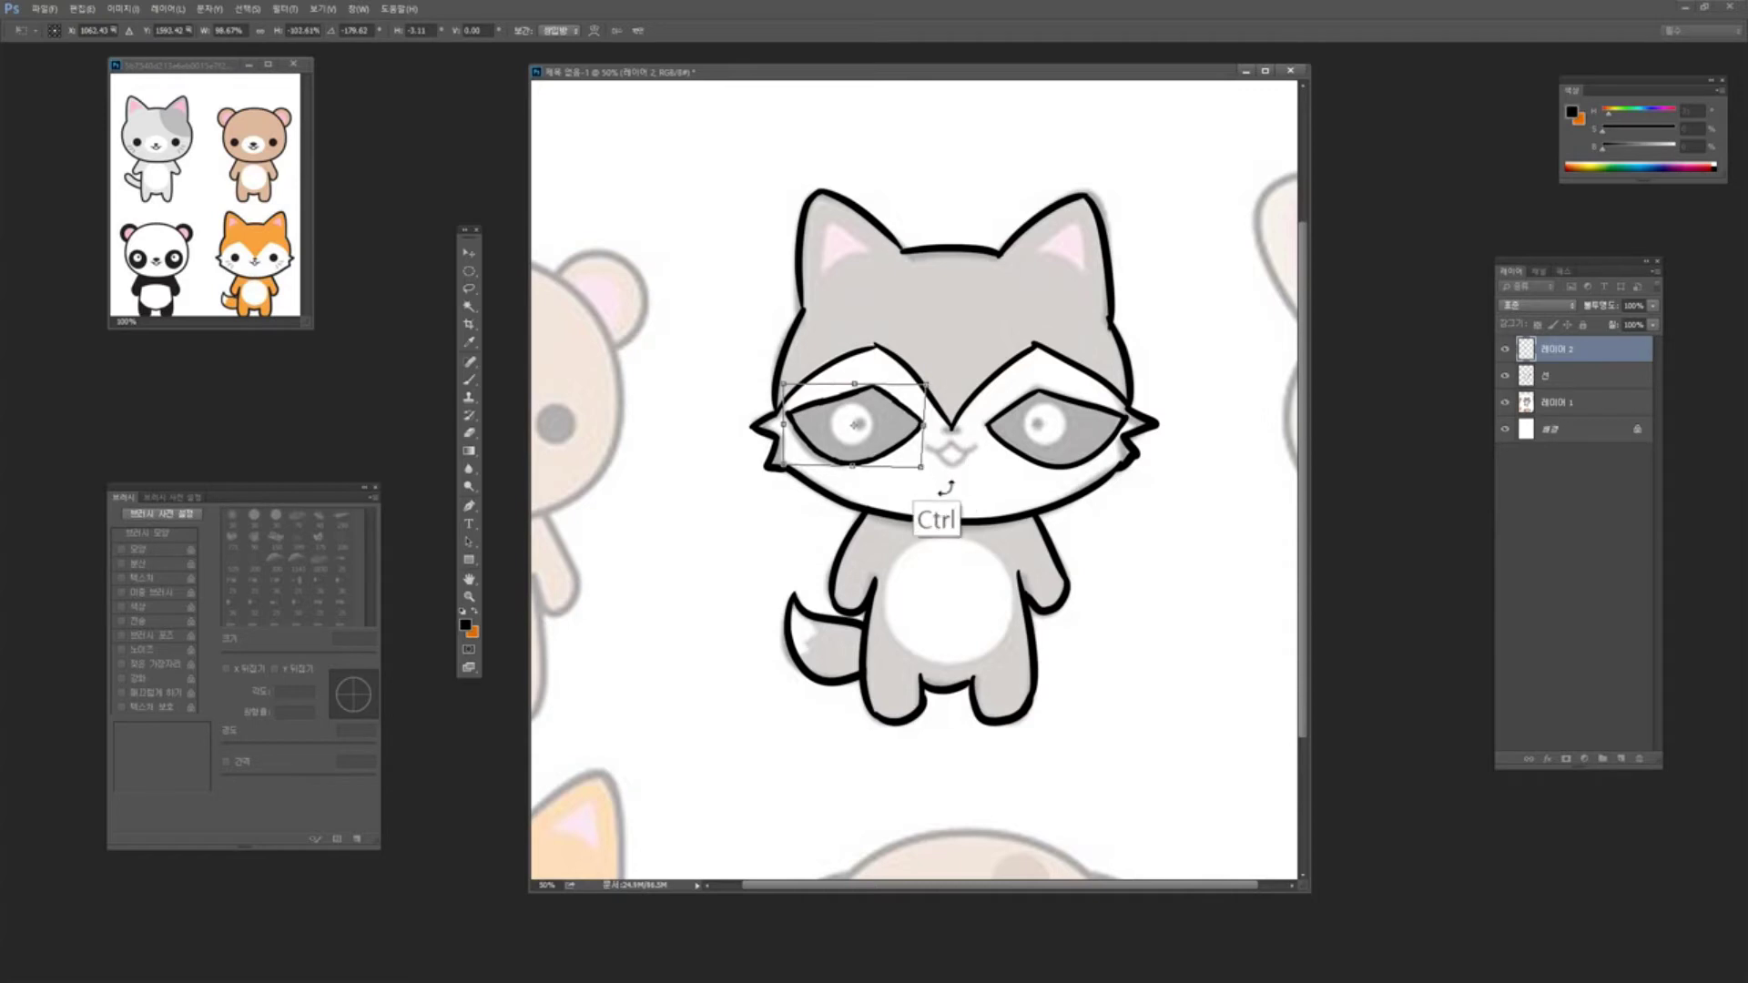
key("Return")
key("l")
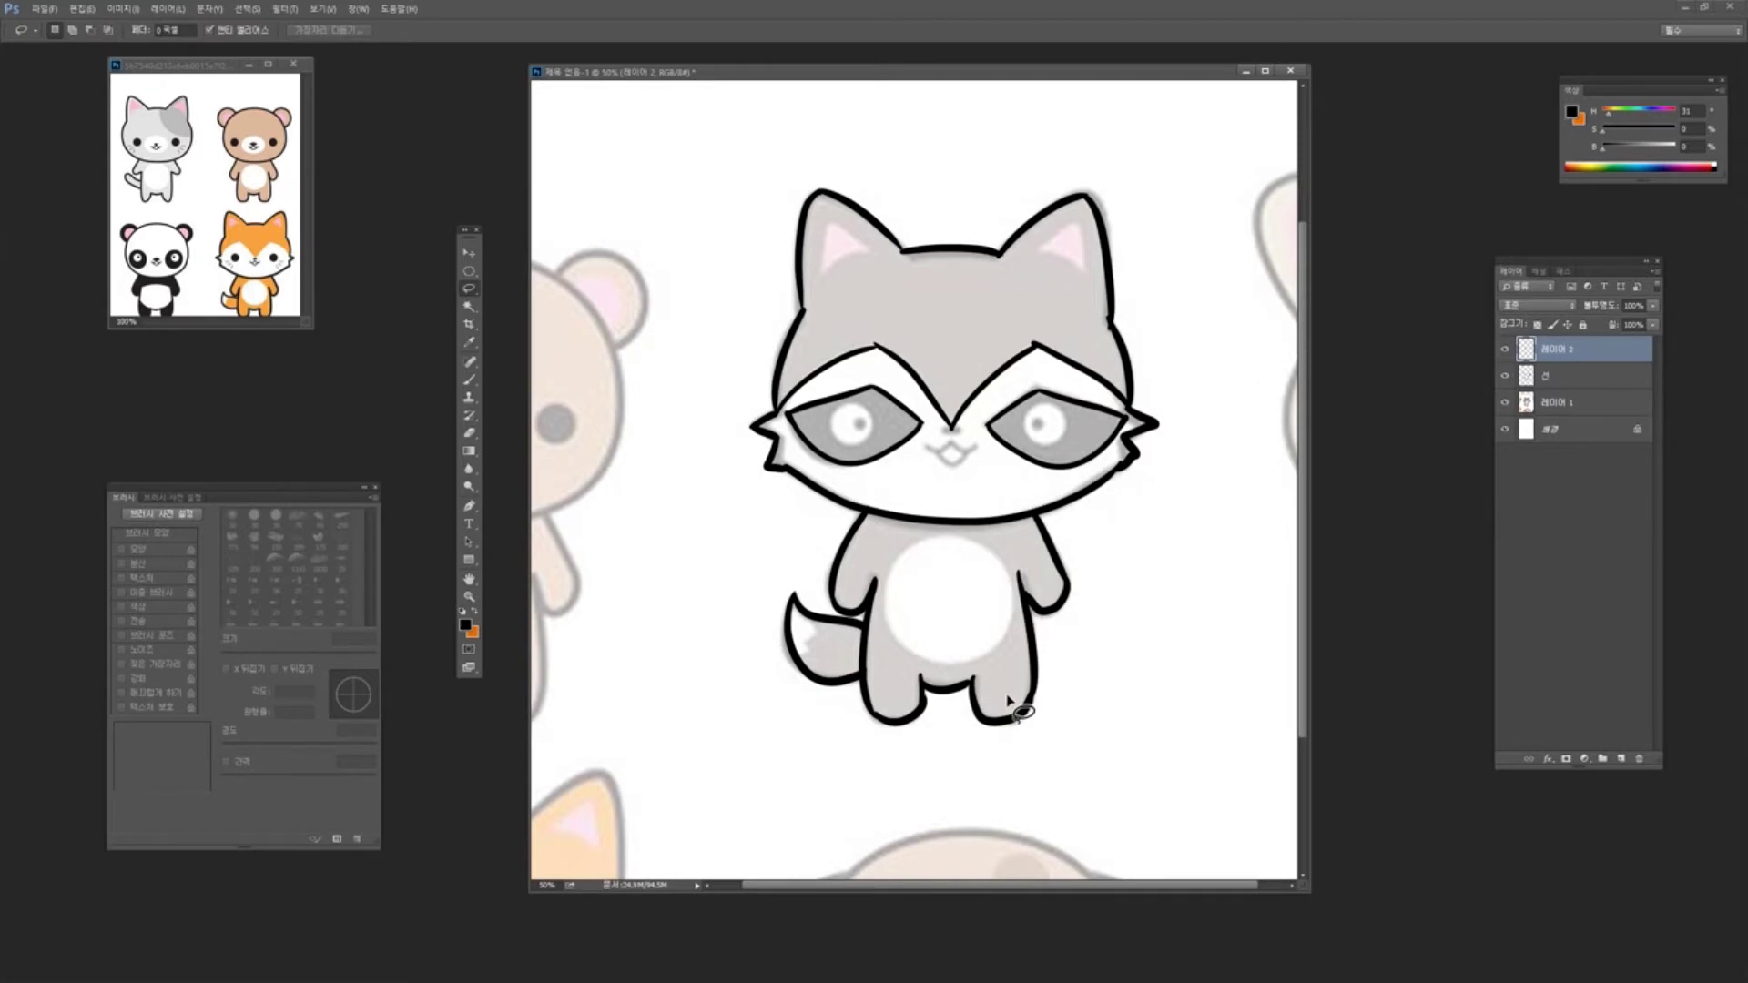
mouse_move(1054, 385)
left_mouse_down()
mouse_move(984, 417)
mouse_move(1084, 404)
left_mouse_up()
left_click(469, 380)
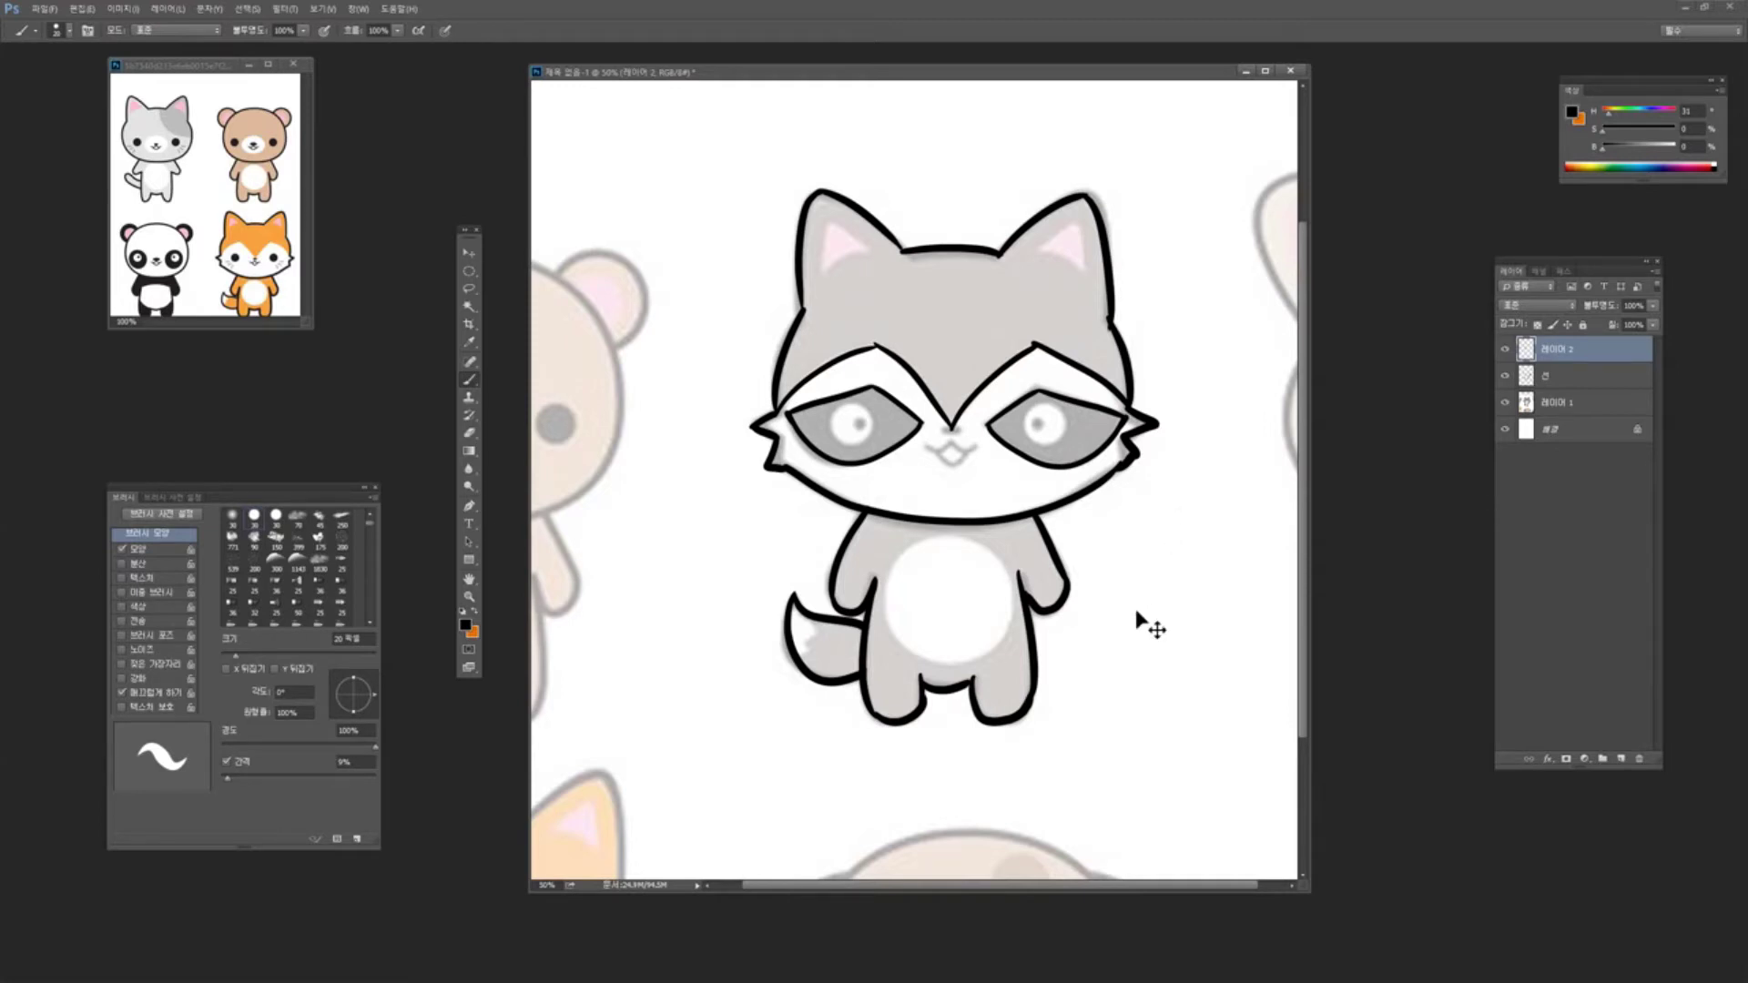
mouse_move(1136, 500)
left_mouse_down()
mouse_move(1172, 541)
mouse_move(1119, 655)
left_mouse_up()
key("ctrl+alt+z")
Add a new layer and make a small circular selection in the blank area beside the raccoon's arm
left_click(1619, 758)
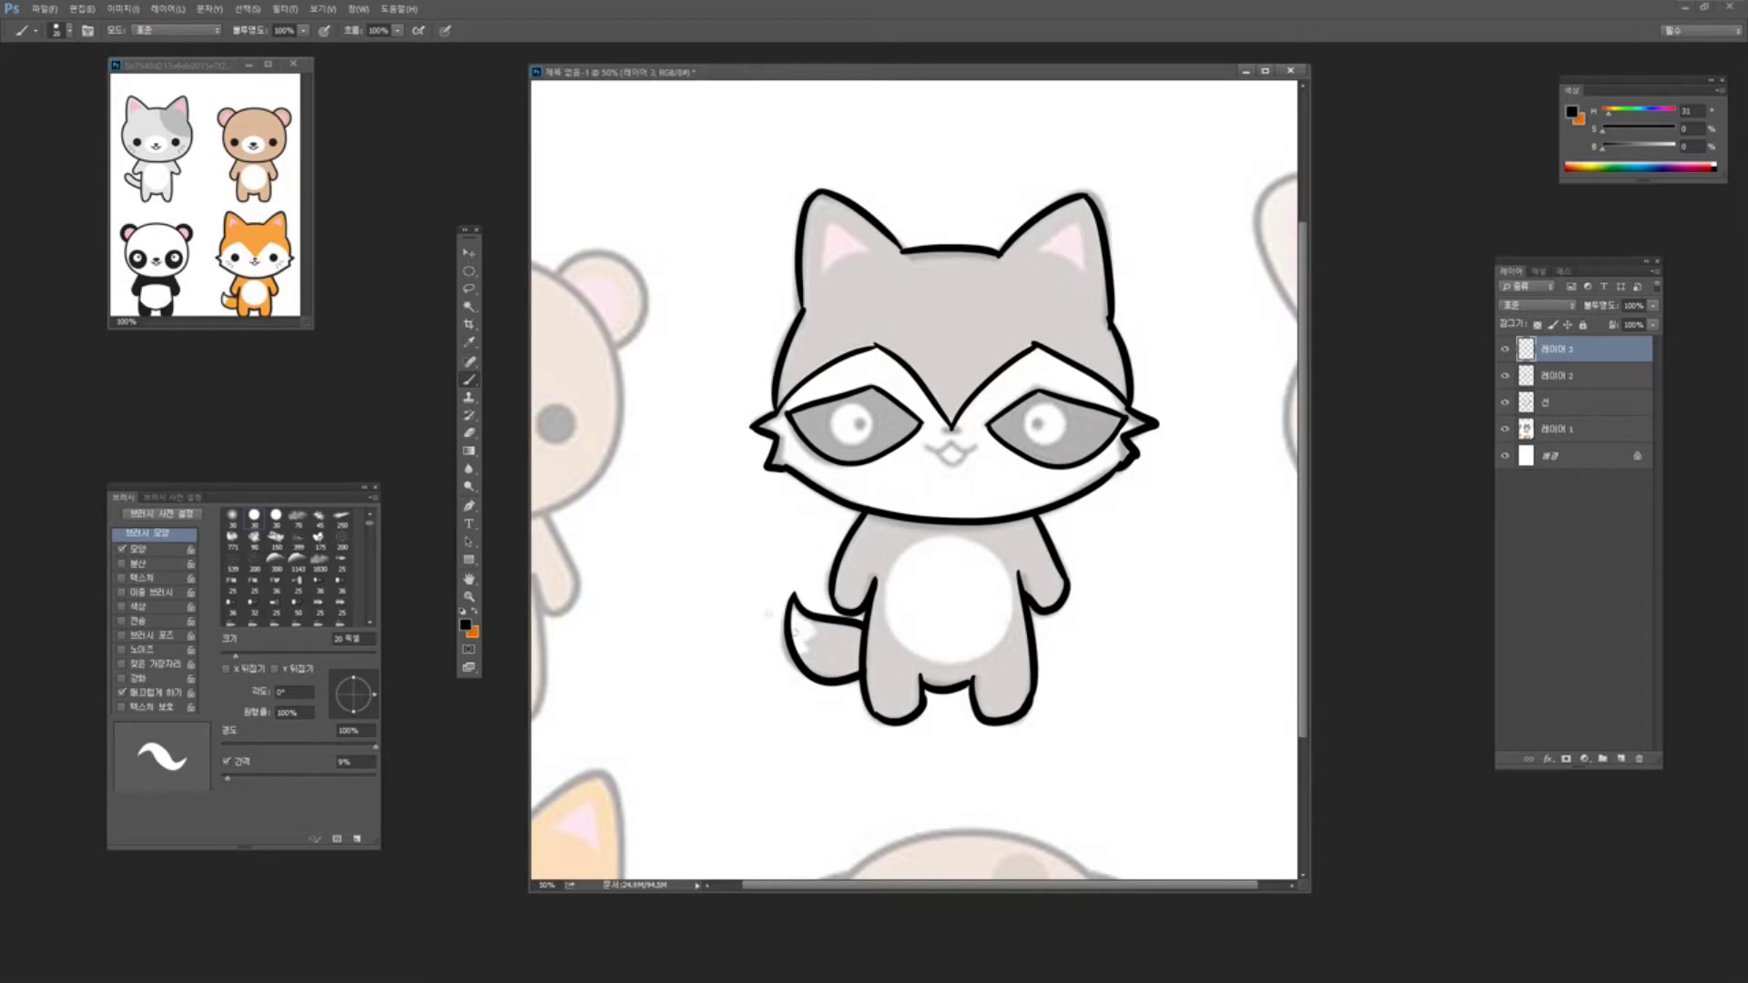
left_click(469, 272)
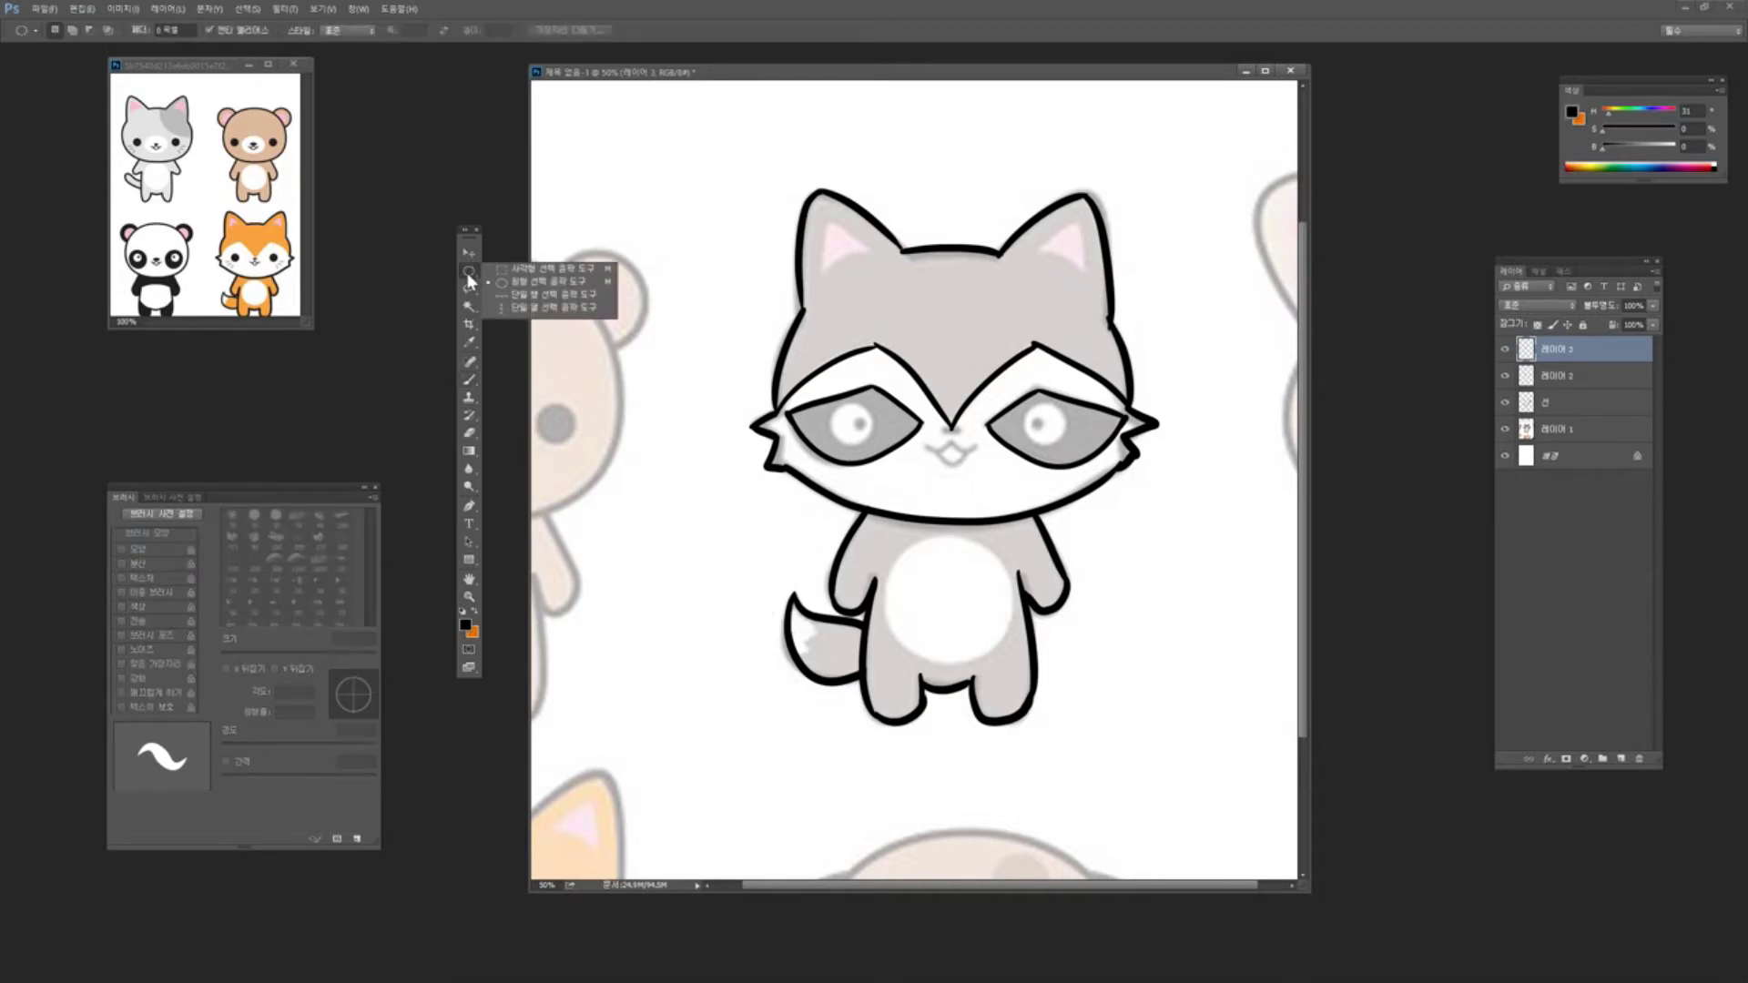
left_click(551, 294)
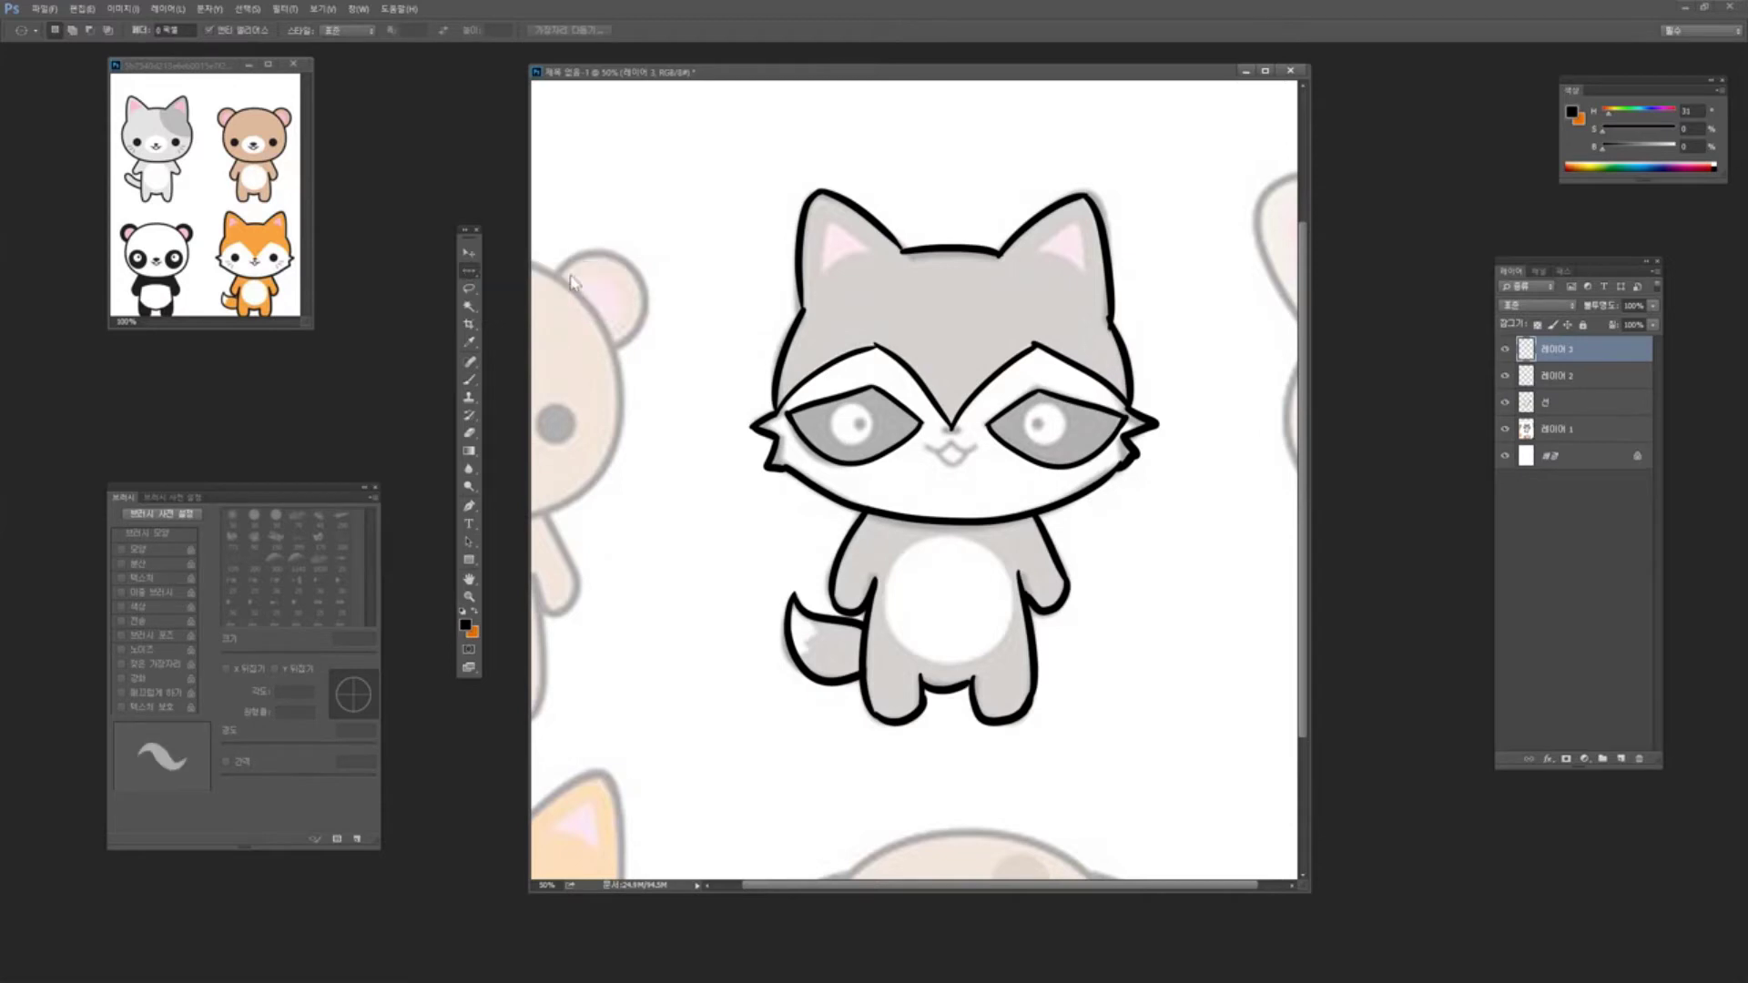
left_click(1137, 643)
left_click_drag(1179, 655, 1190, 636)
key("ctrl+d")
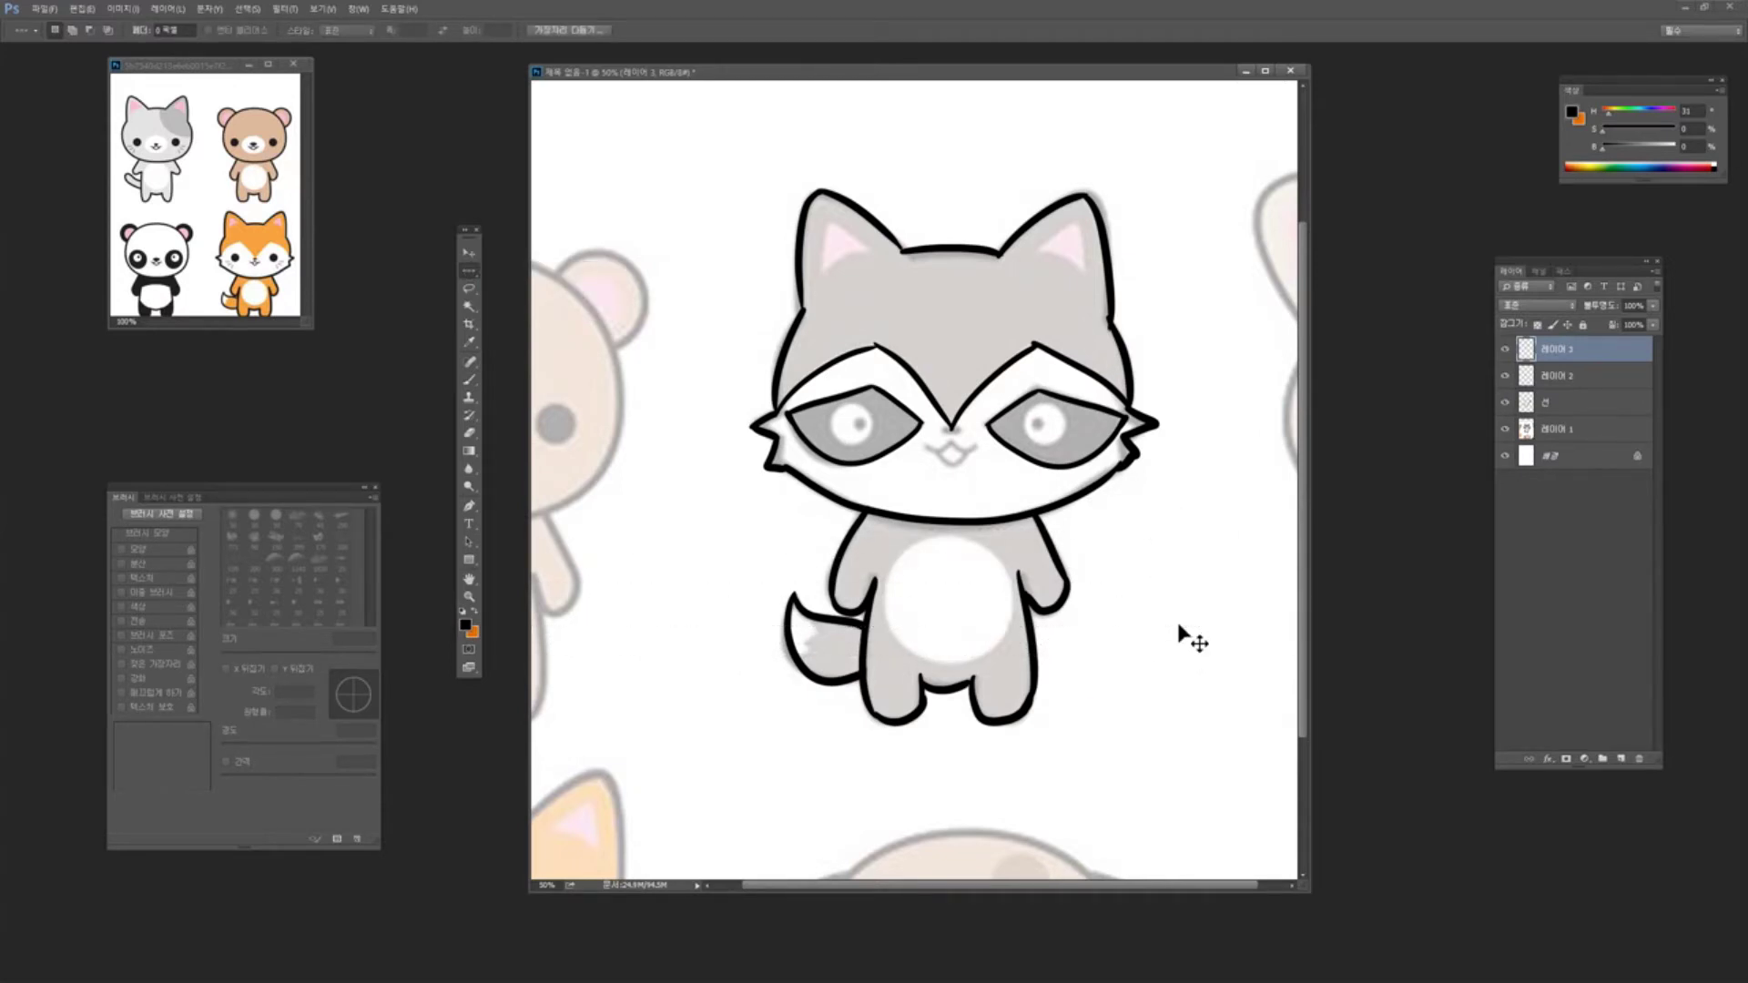
left_click(469, 270)
left_click(549, 296)
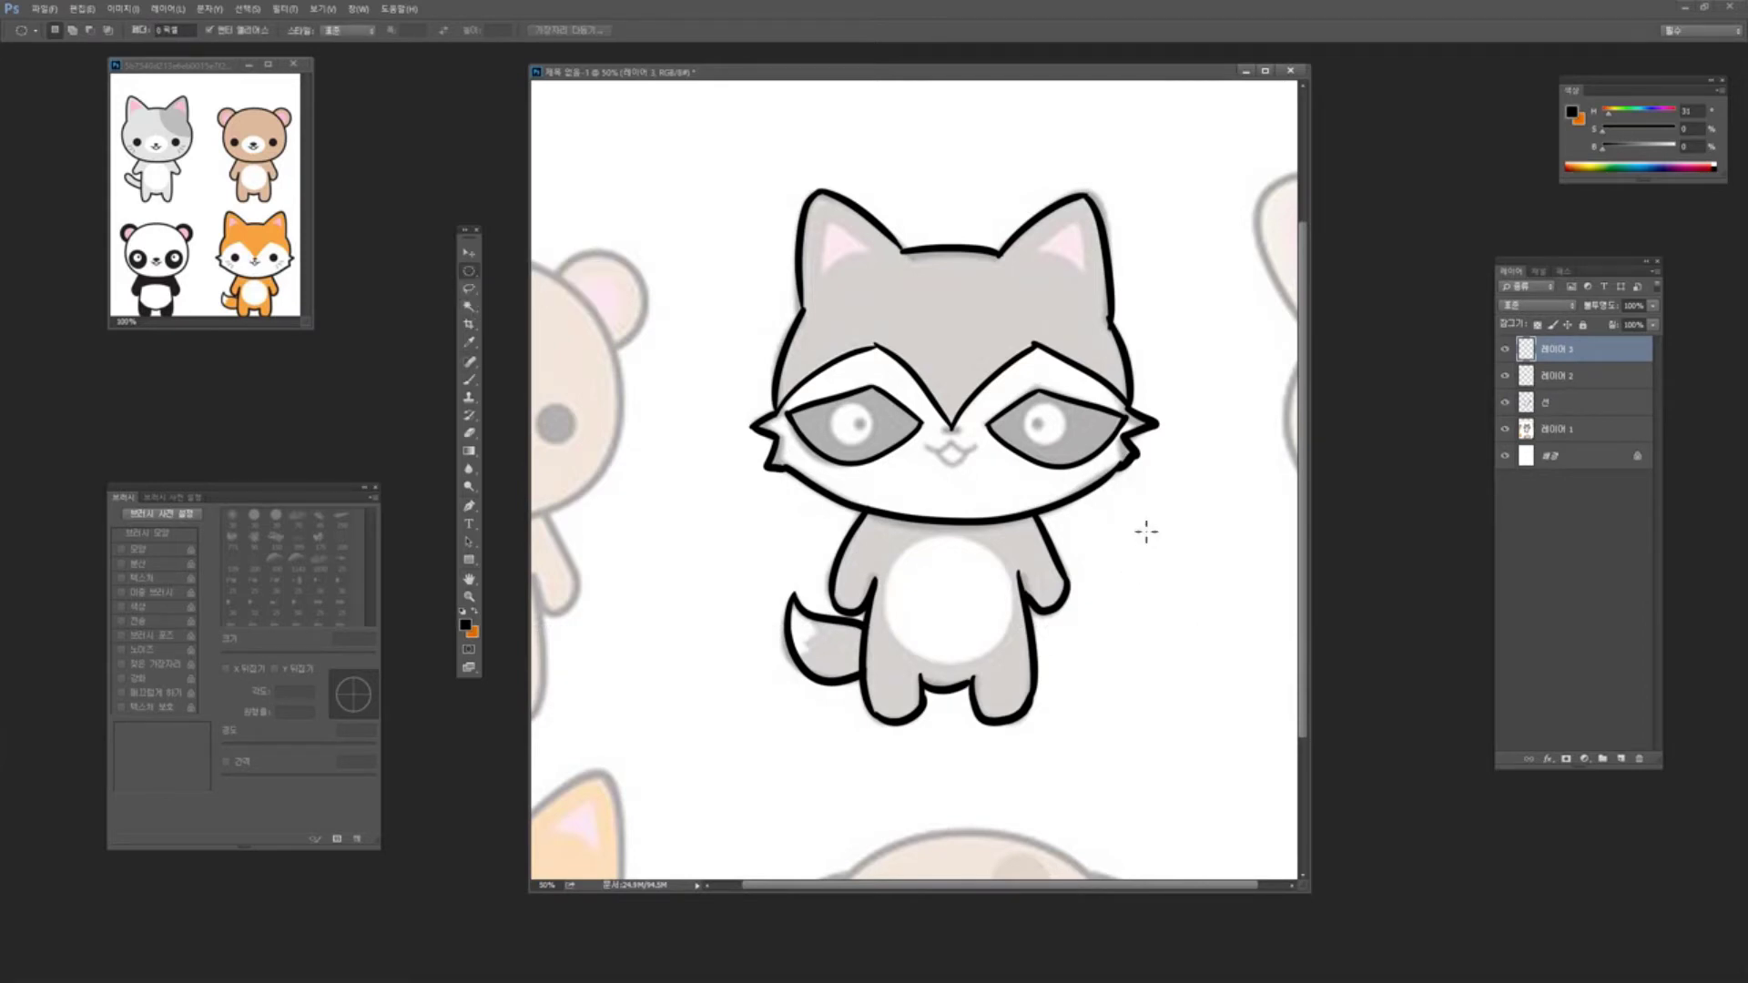
left_click_drag(1113, 528, 1175, 608)
key("shift")
Stroke the circular selection with a thin black line centered on its edge, and deselect it
left_click(80, 16)
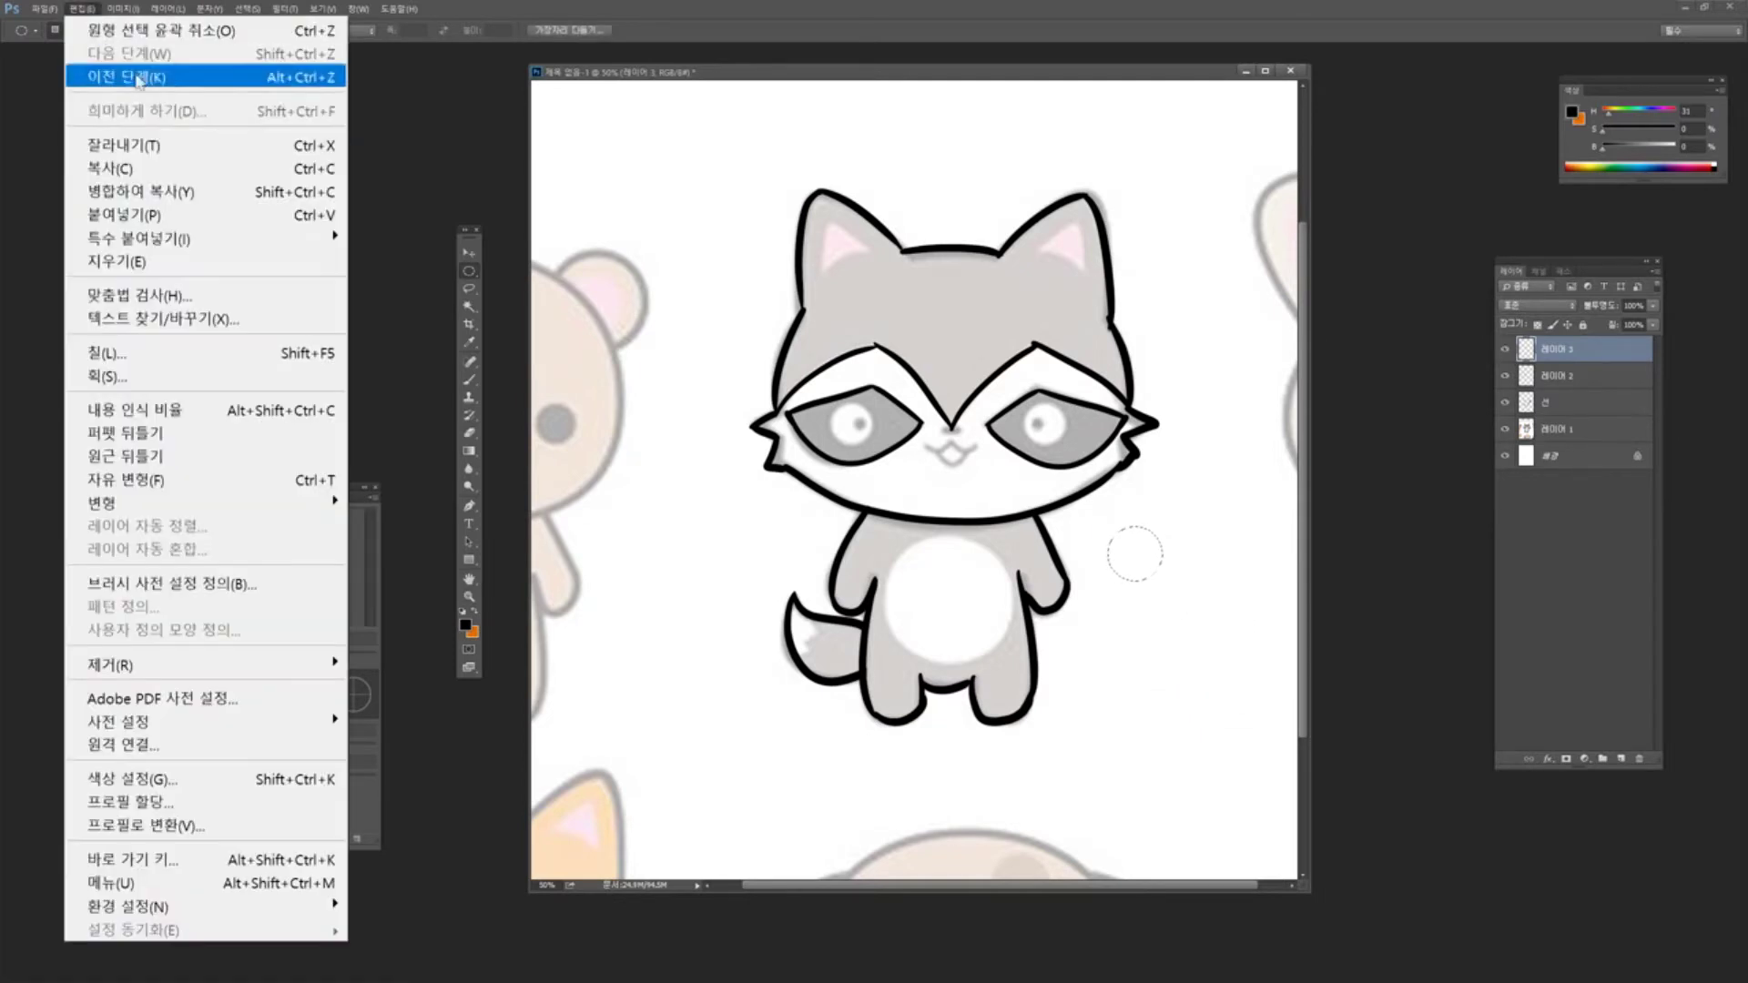
left_click(196, 377)
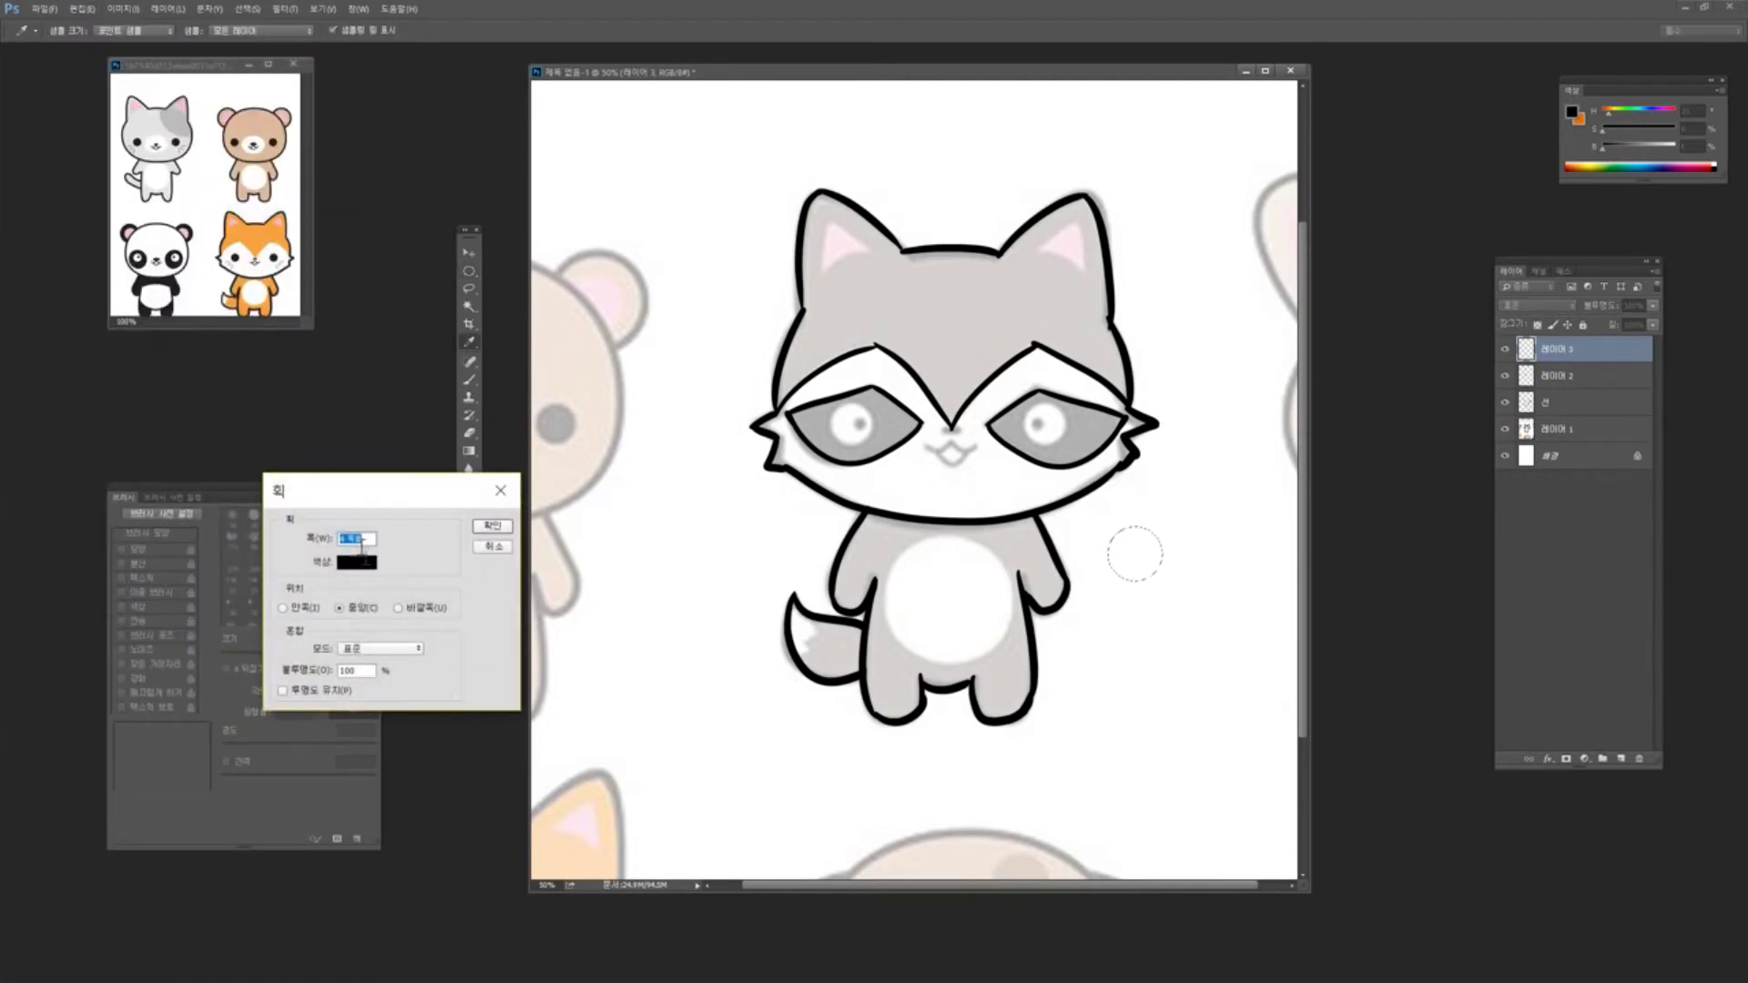
left_click(492, 526)
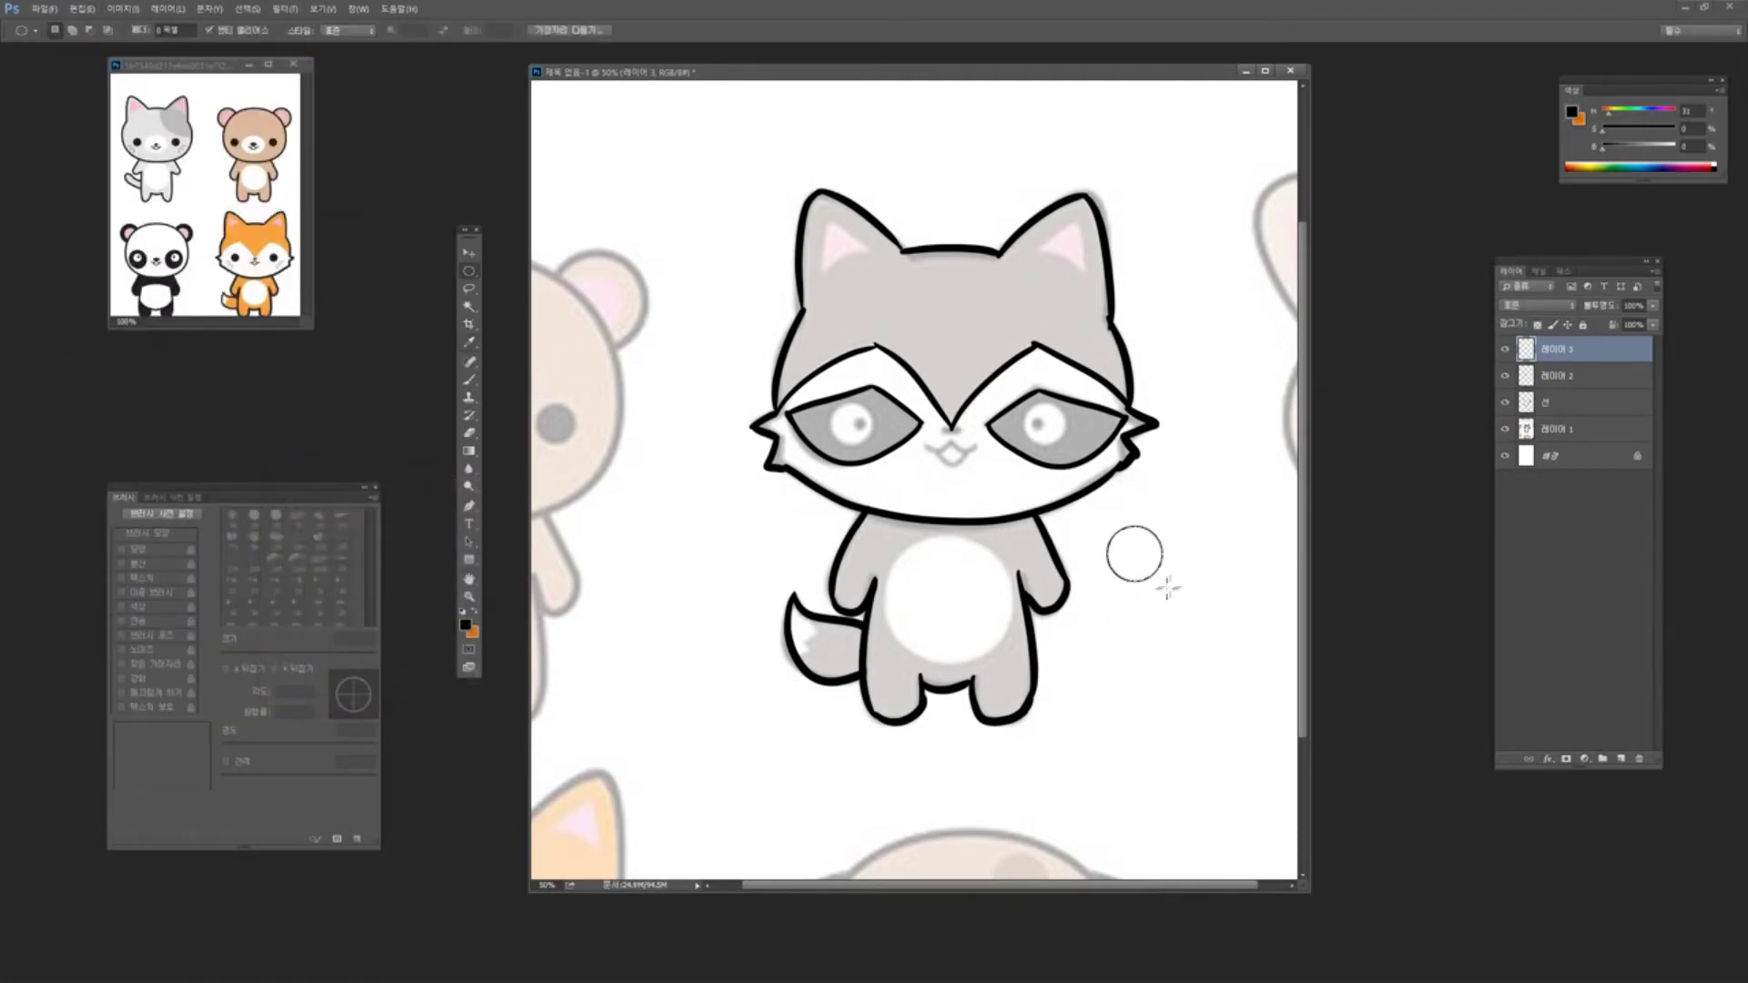
key("ctrl+d")
Scale the circle down to fit the raccoon's right-hand eye and place a duplicate over the left-hand eye
key("ctrl+t")
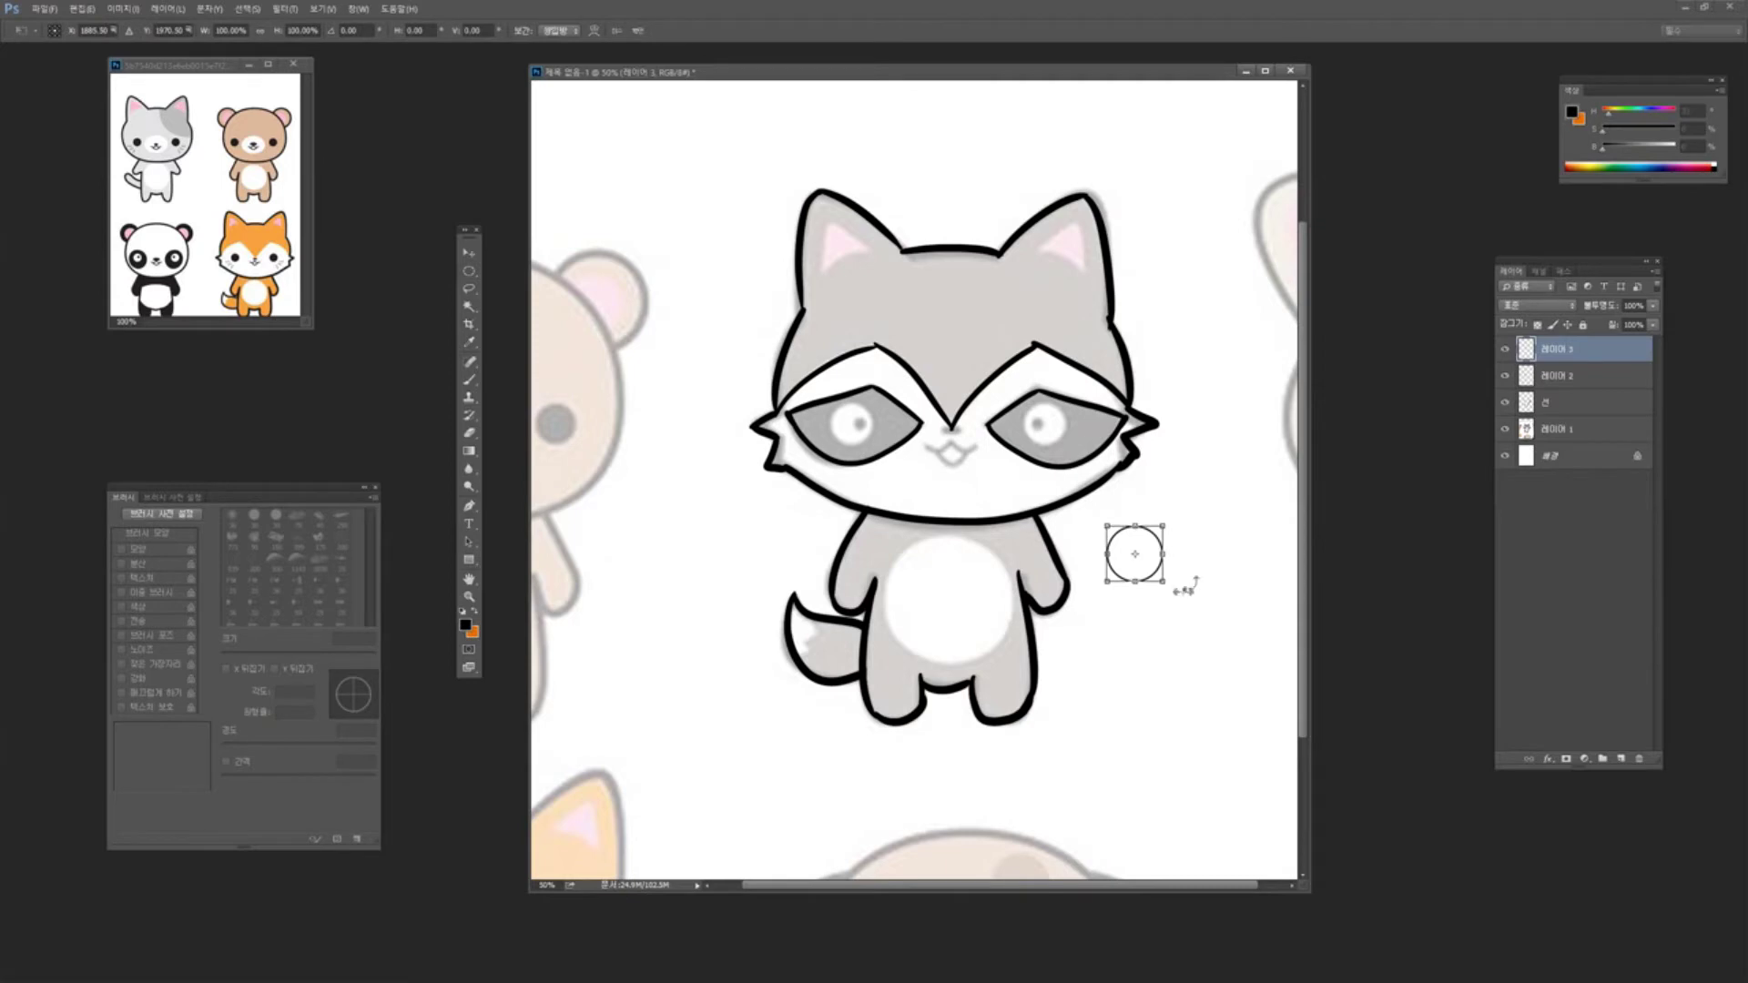
left_click_drag(1162, 581, 1046, 427)
key("Return")
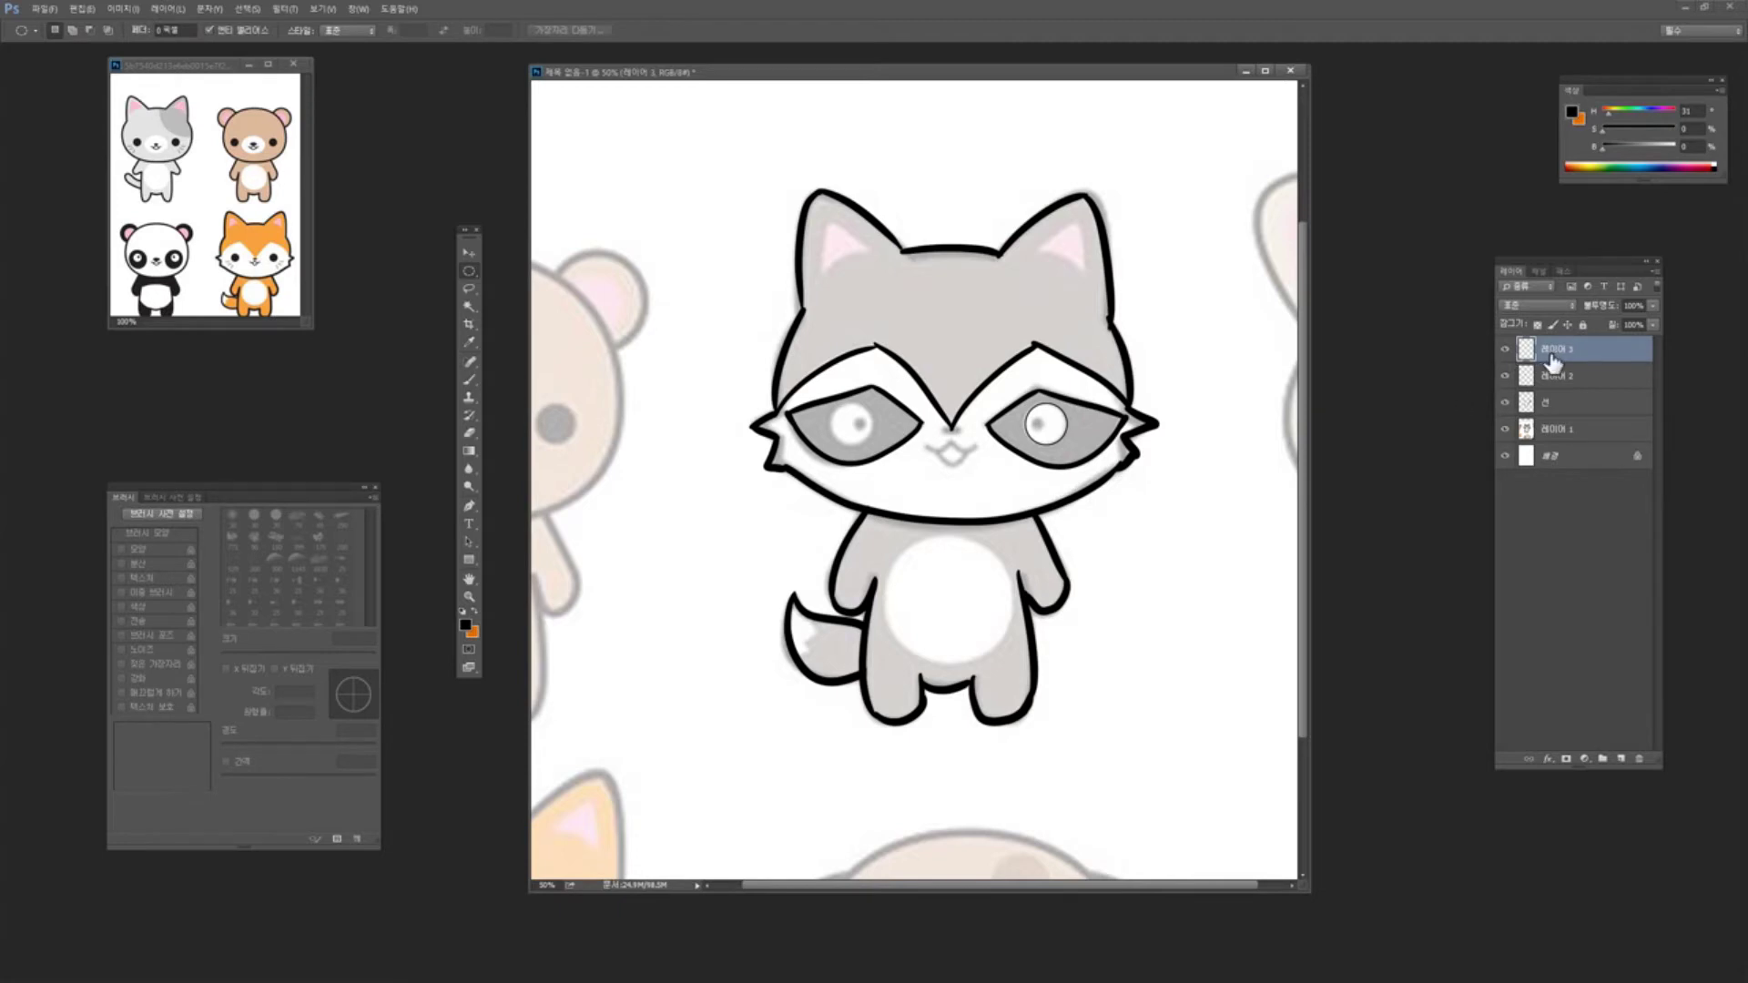
left_click(469, 253)
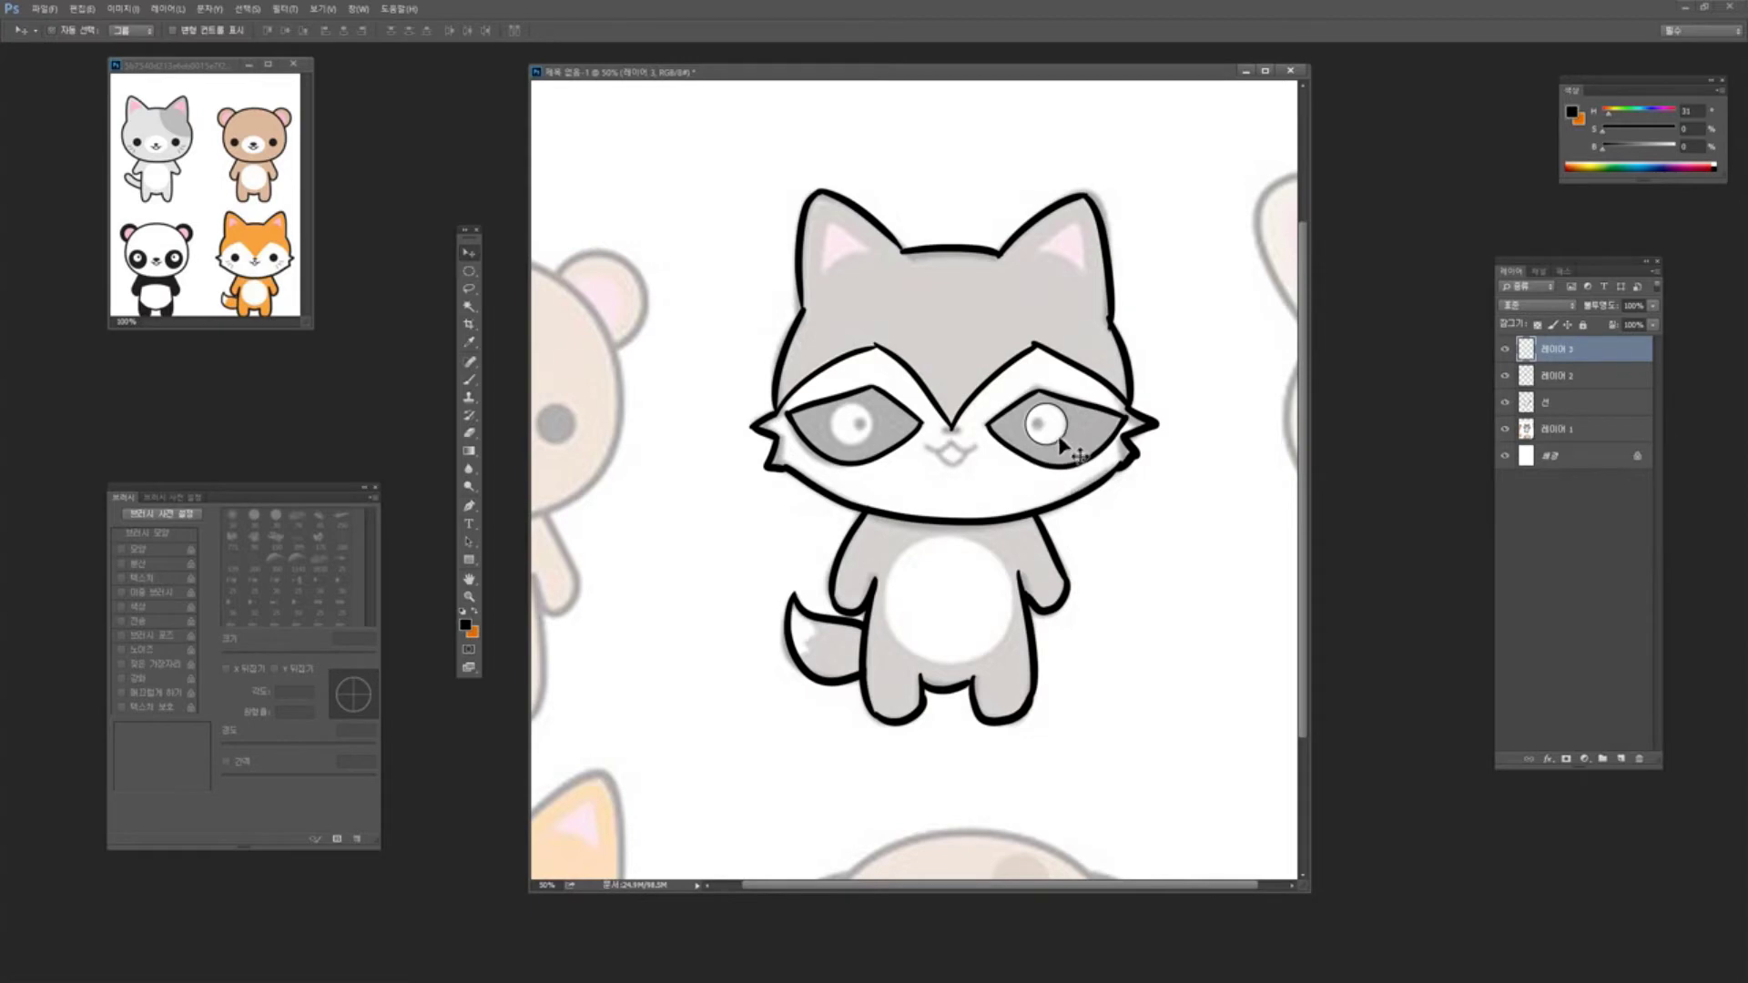
left_click_drag(1043, 423, 855, 426)
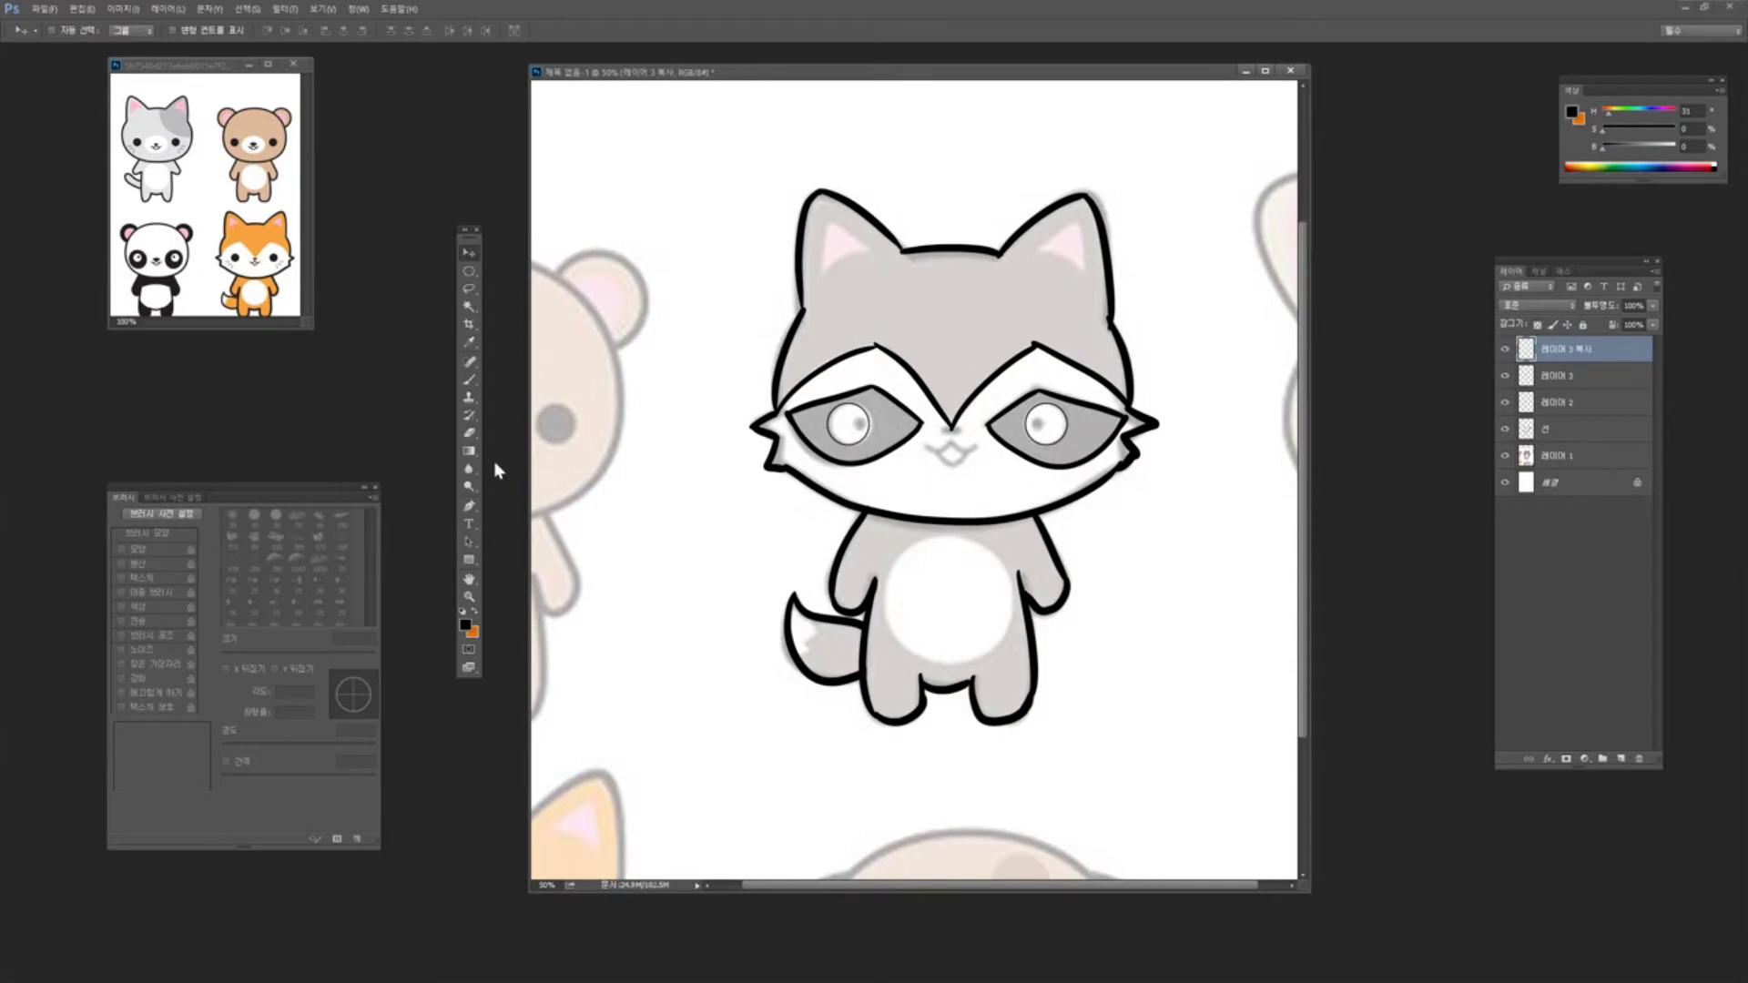
Paint the raccoon's black nose and trace its smiling mouth on a new layer above the eye circles
left_click(238, 82)
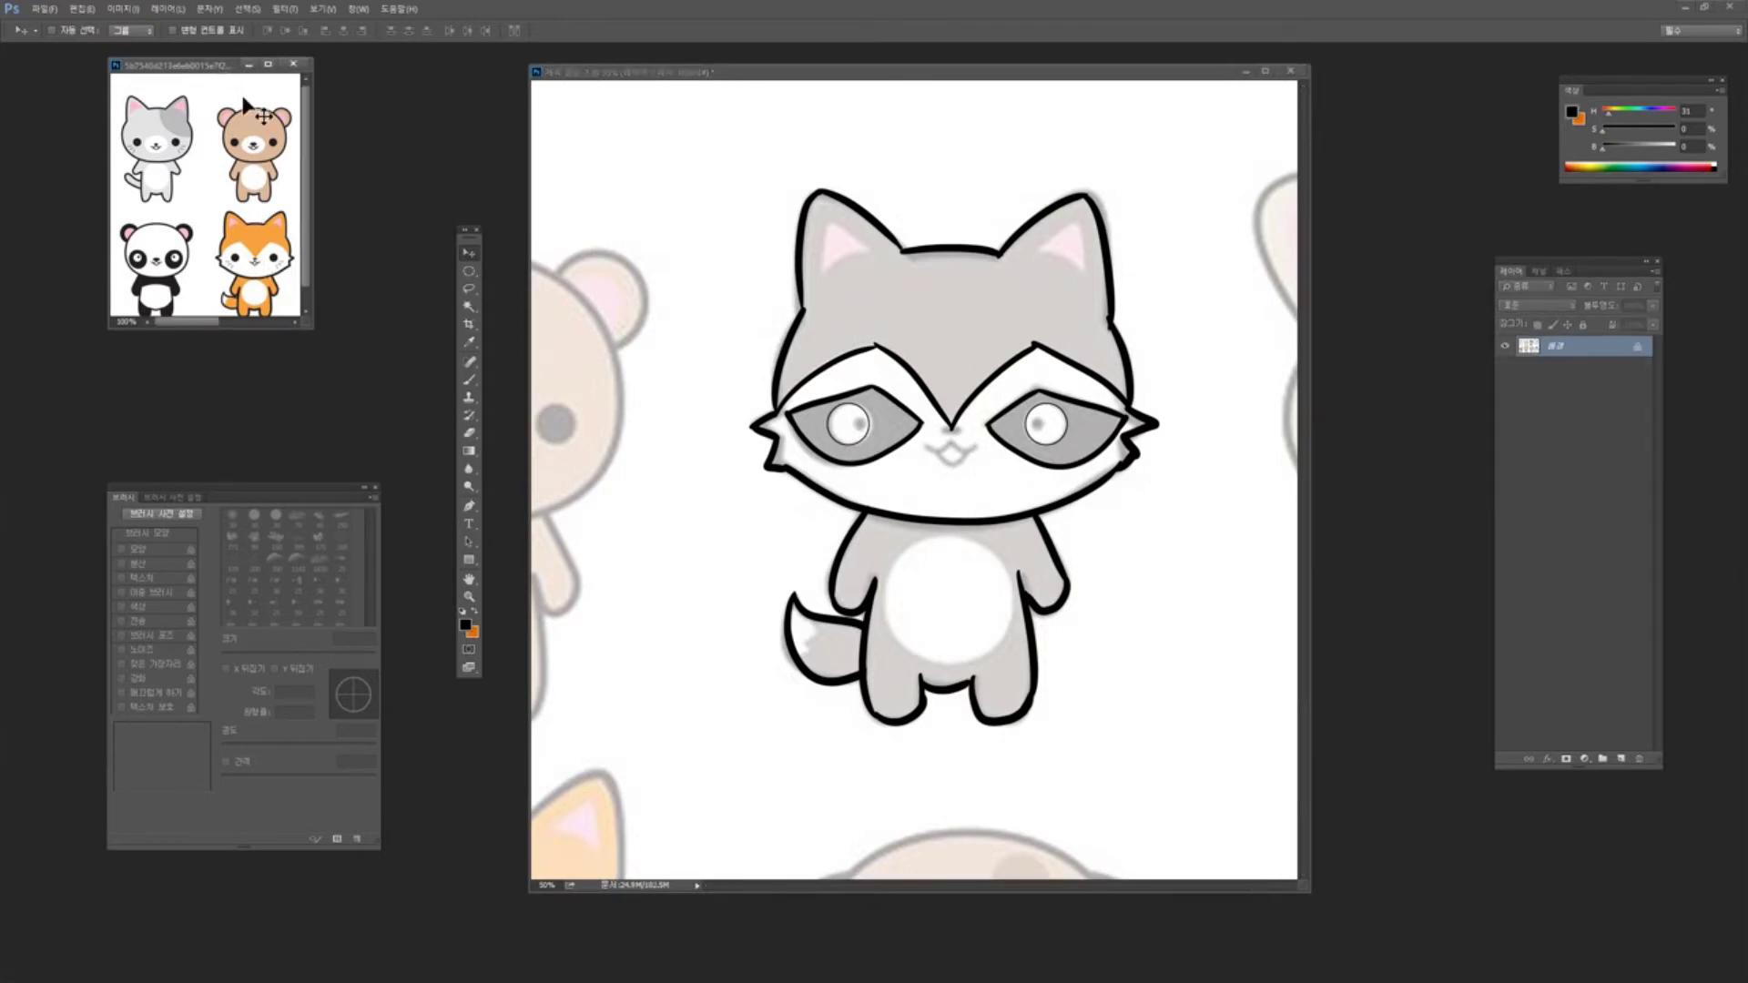
left_click(1166, 86)
left_click(1621, 758)
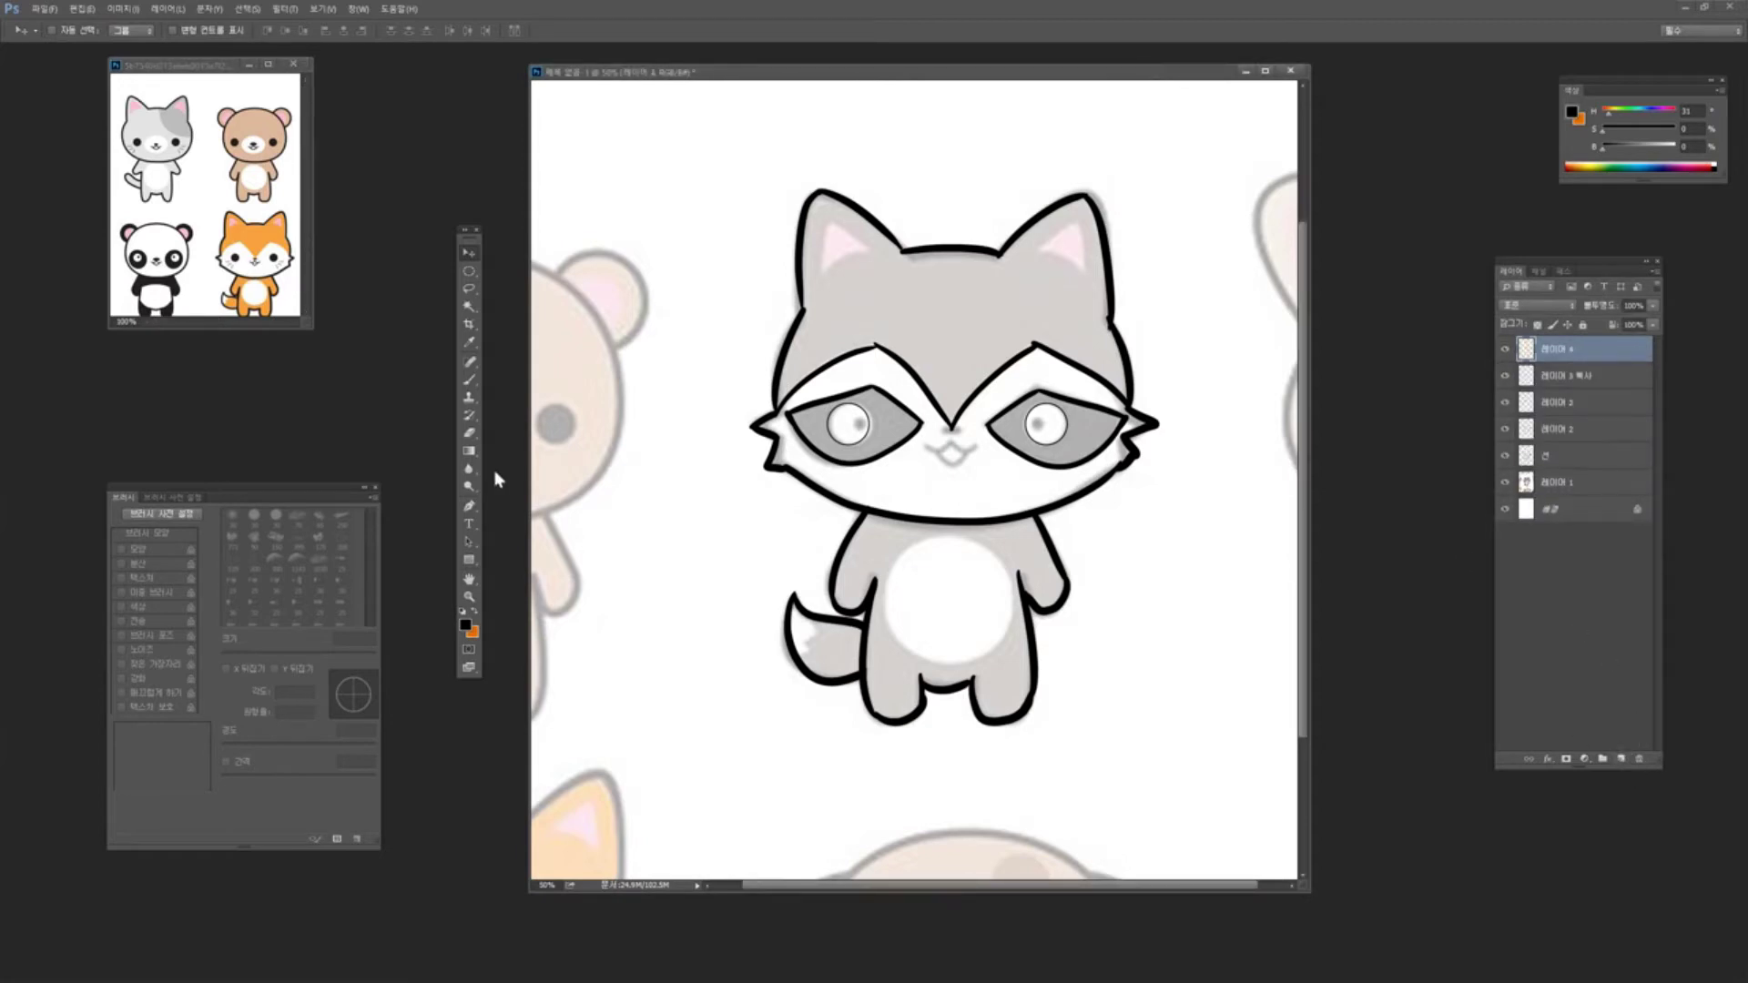
left_click(470, 379)
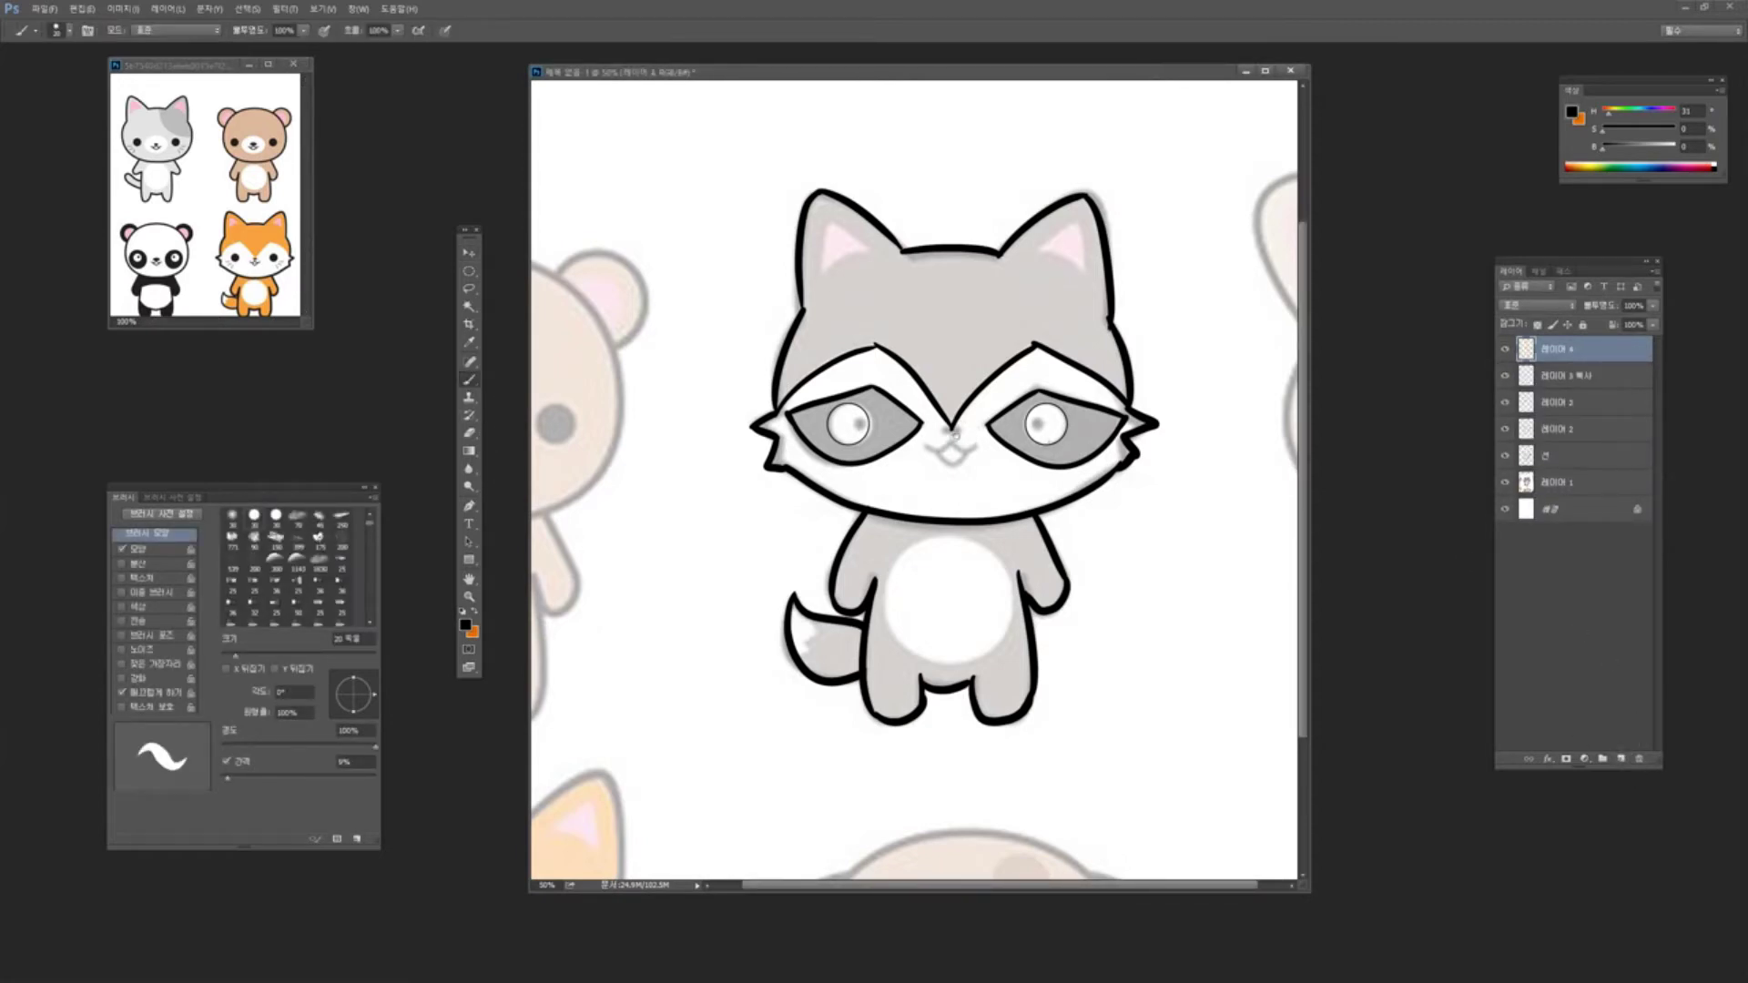
left_click_drag(956, 434, 959, 431)
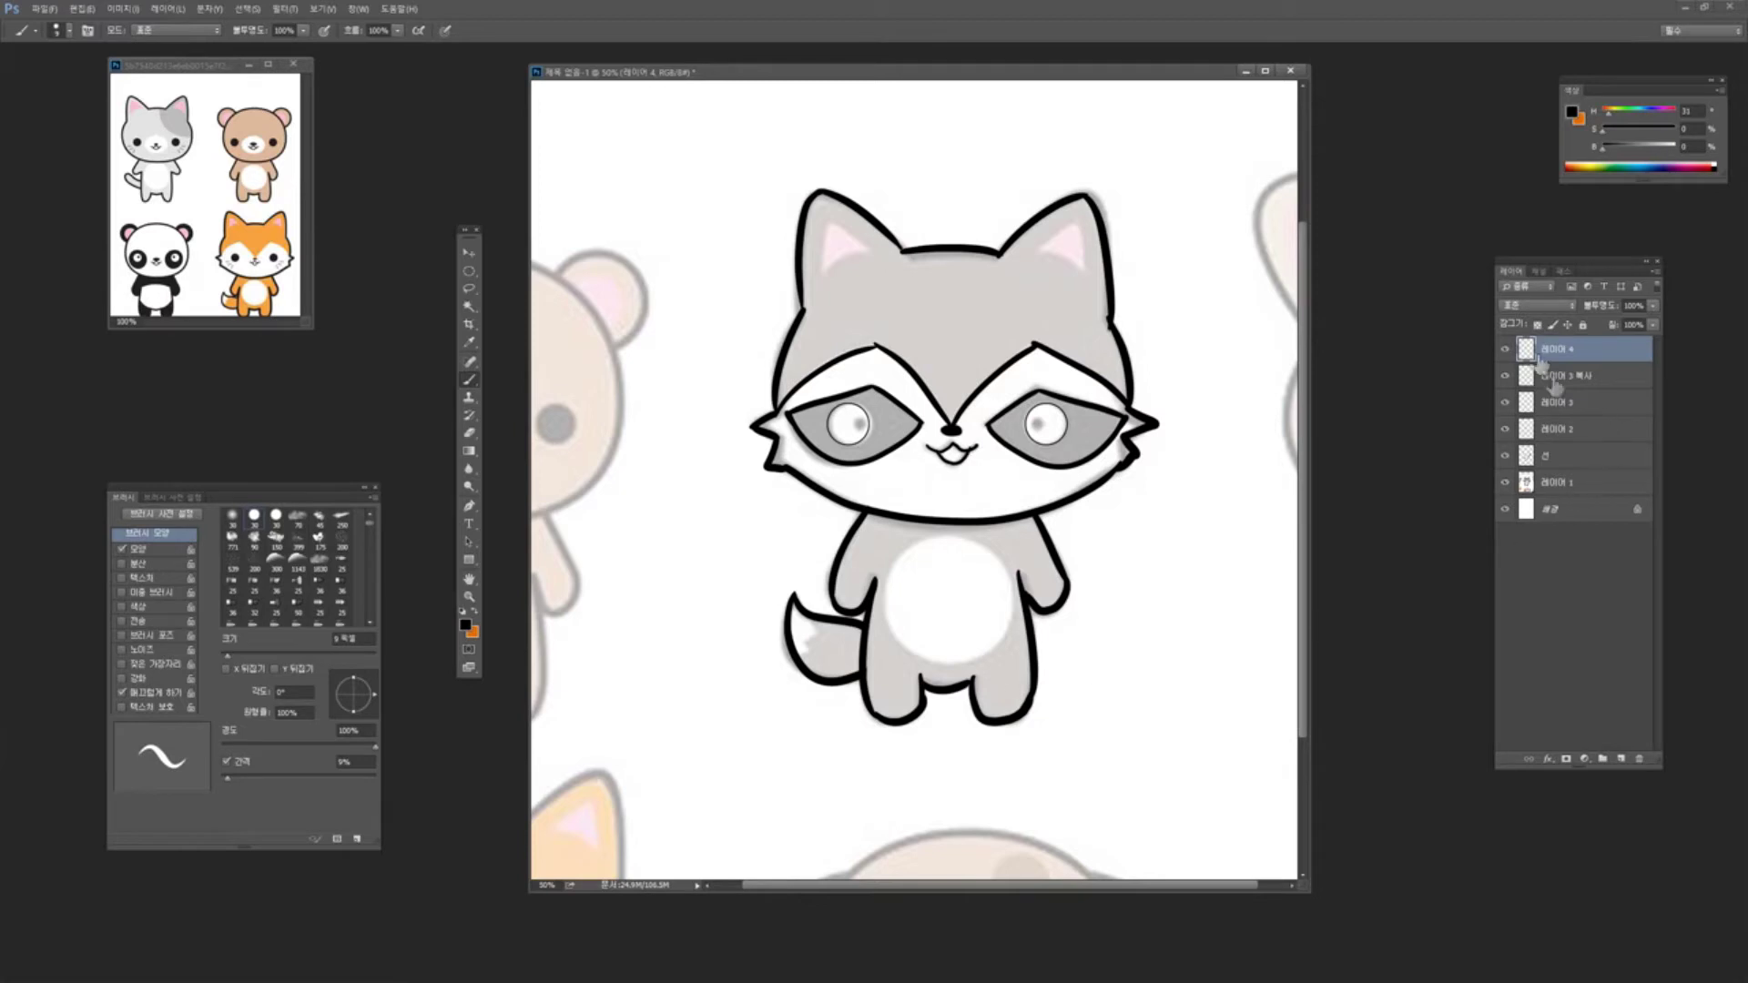
Hide 레이어 1, enlarge the reference image window, and zoom it to 200% on the colored raccoon
left_click(1506, 484)
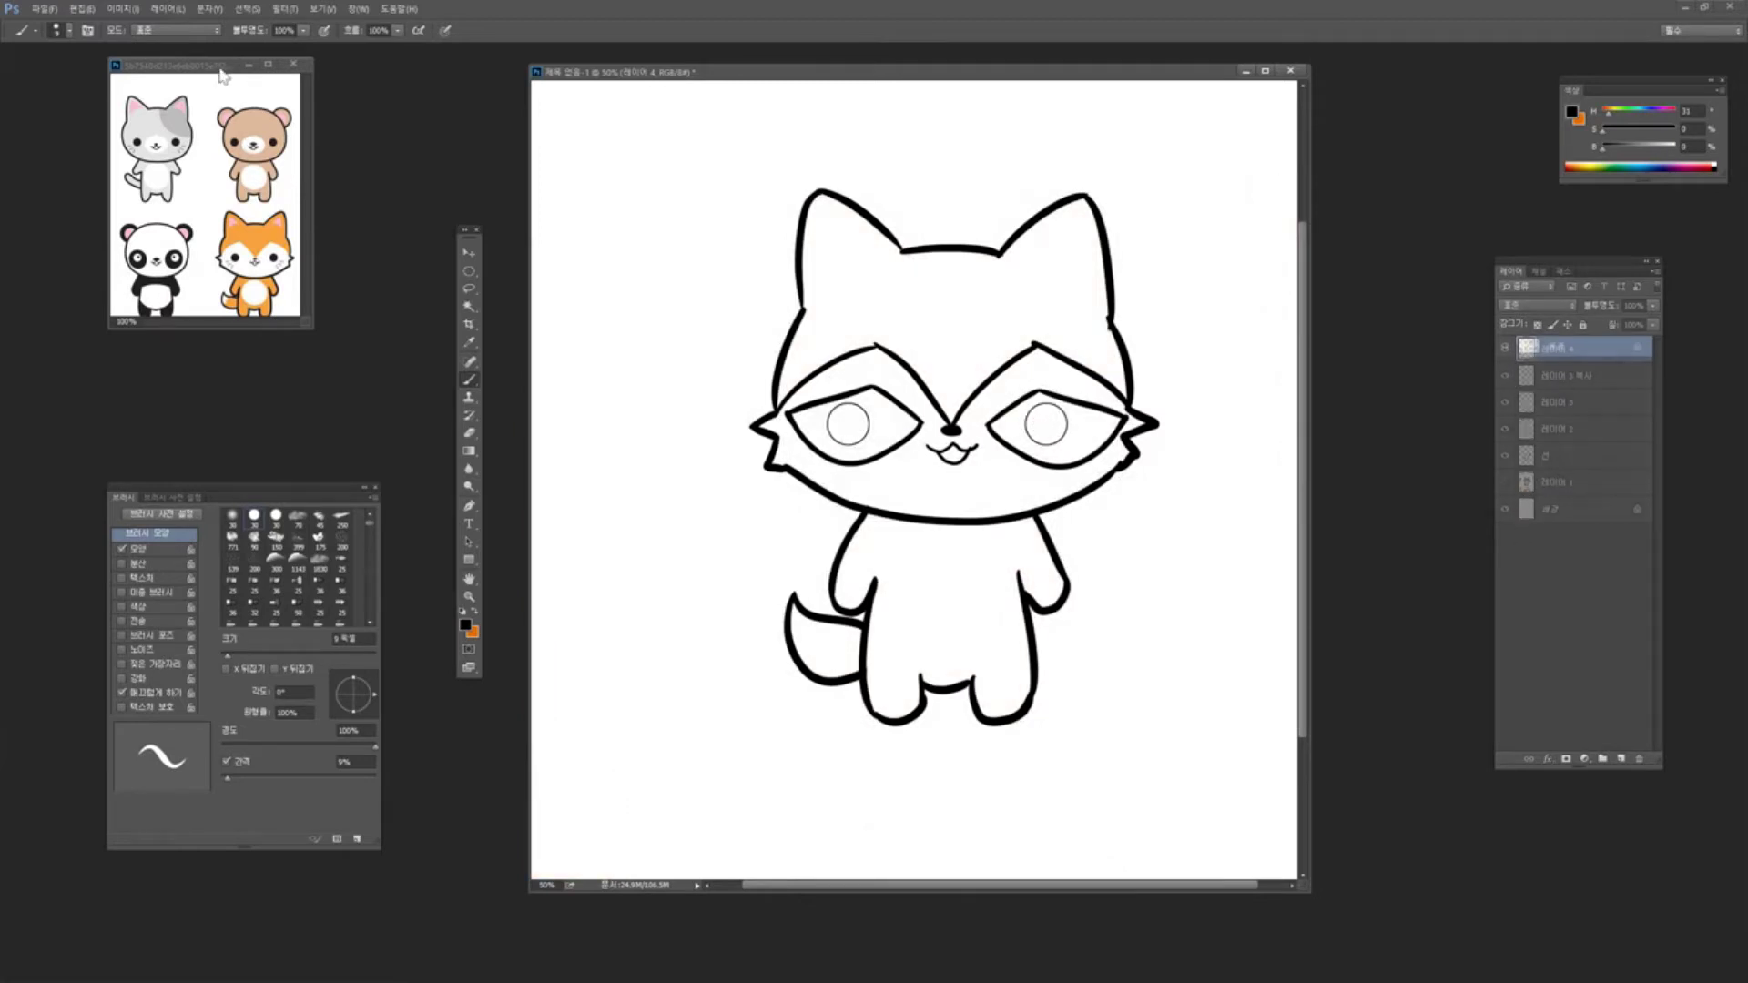
left_click_drag(221, 64, 253, 80)
left_click_drag(348, 349, 437, 448)
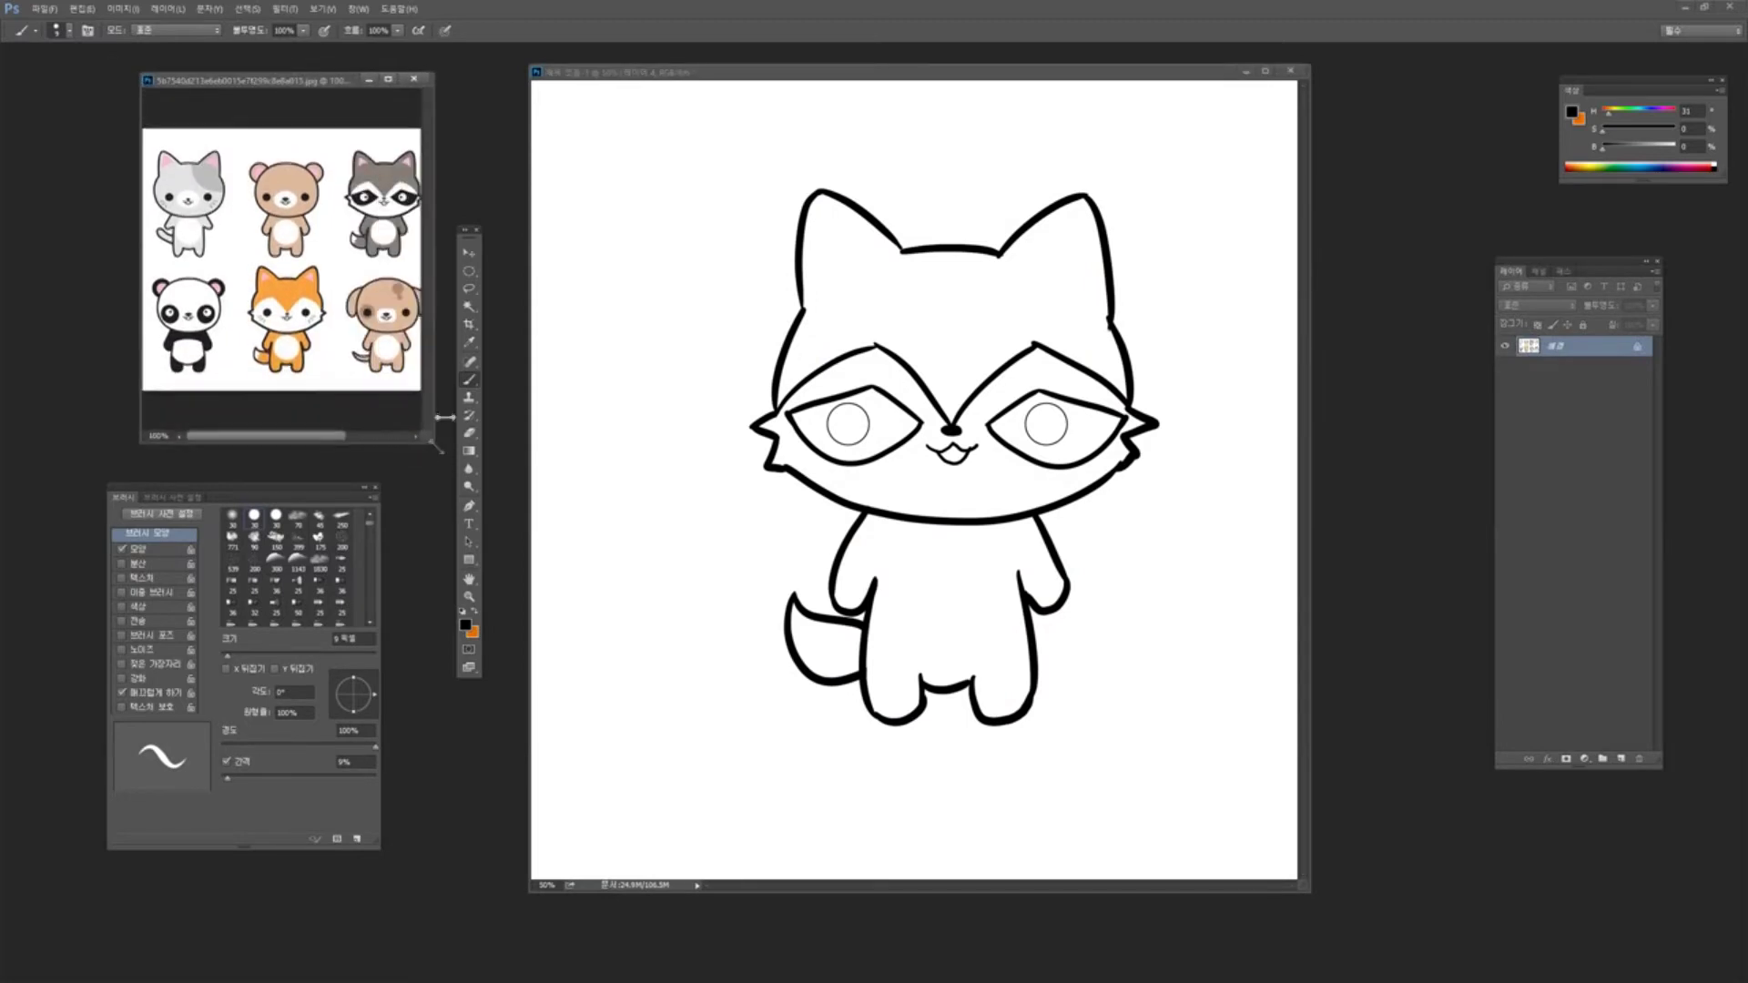
left_click_drag(369, 334, 290, 347)
key("ctrl+plus")
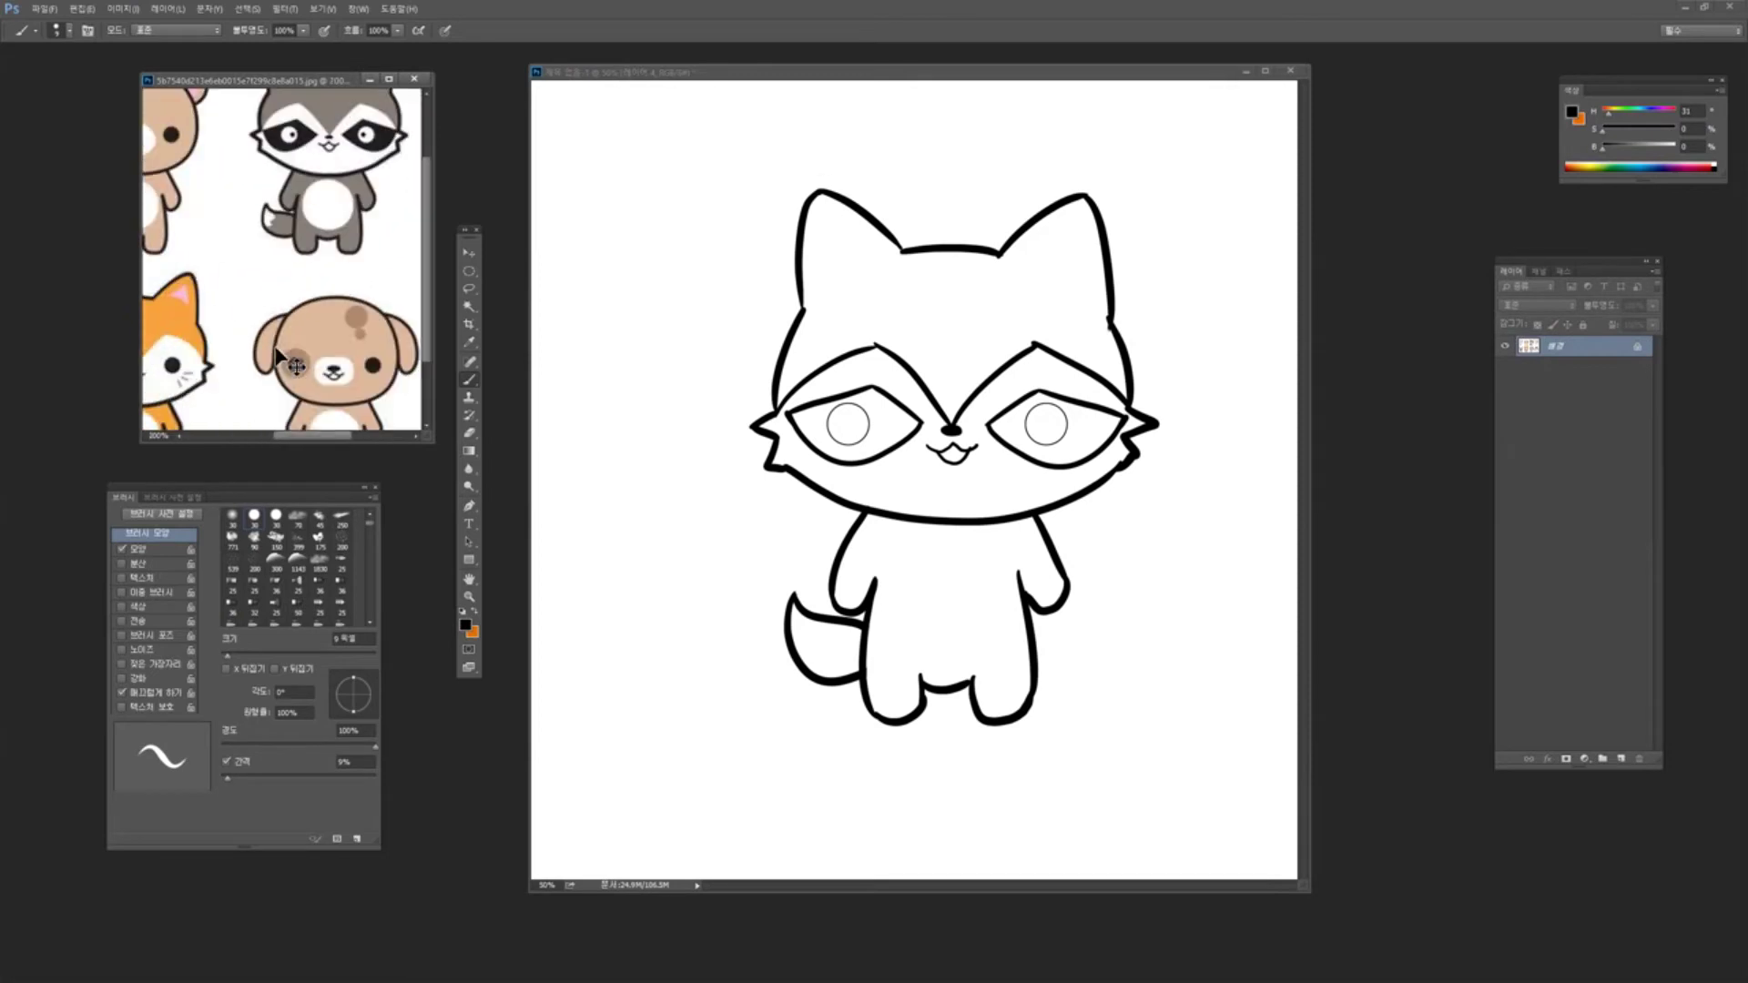
left_click_drag(363, 316, 341, 392)
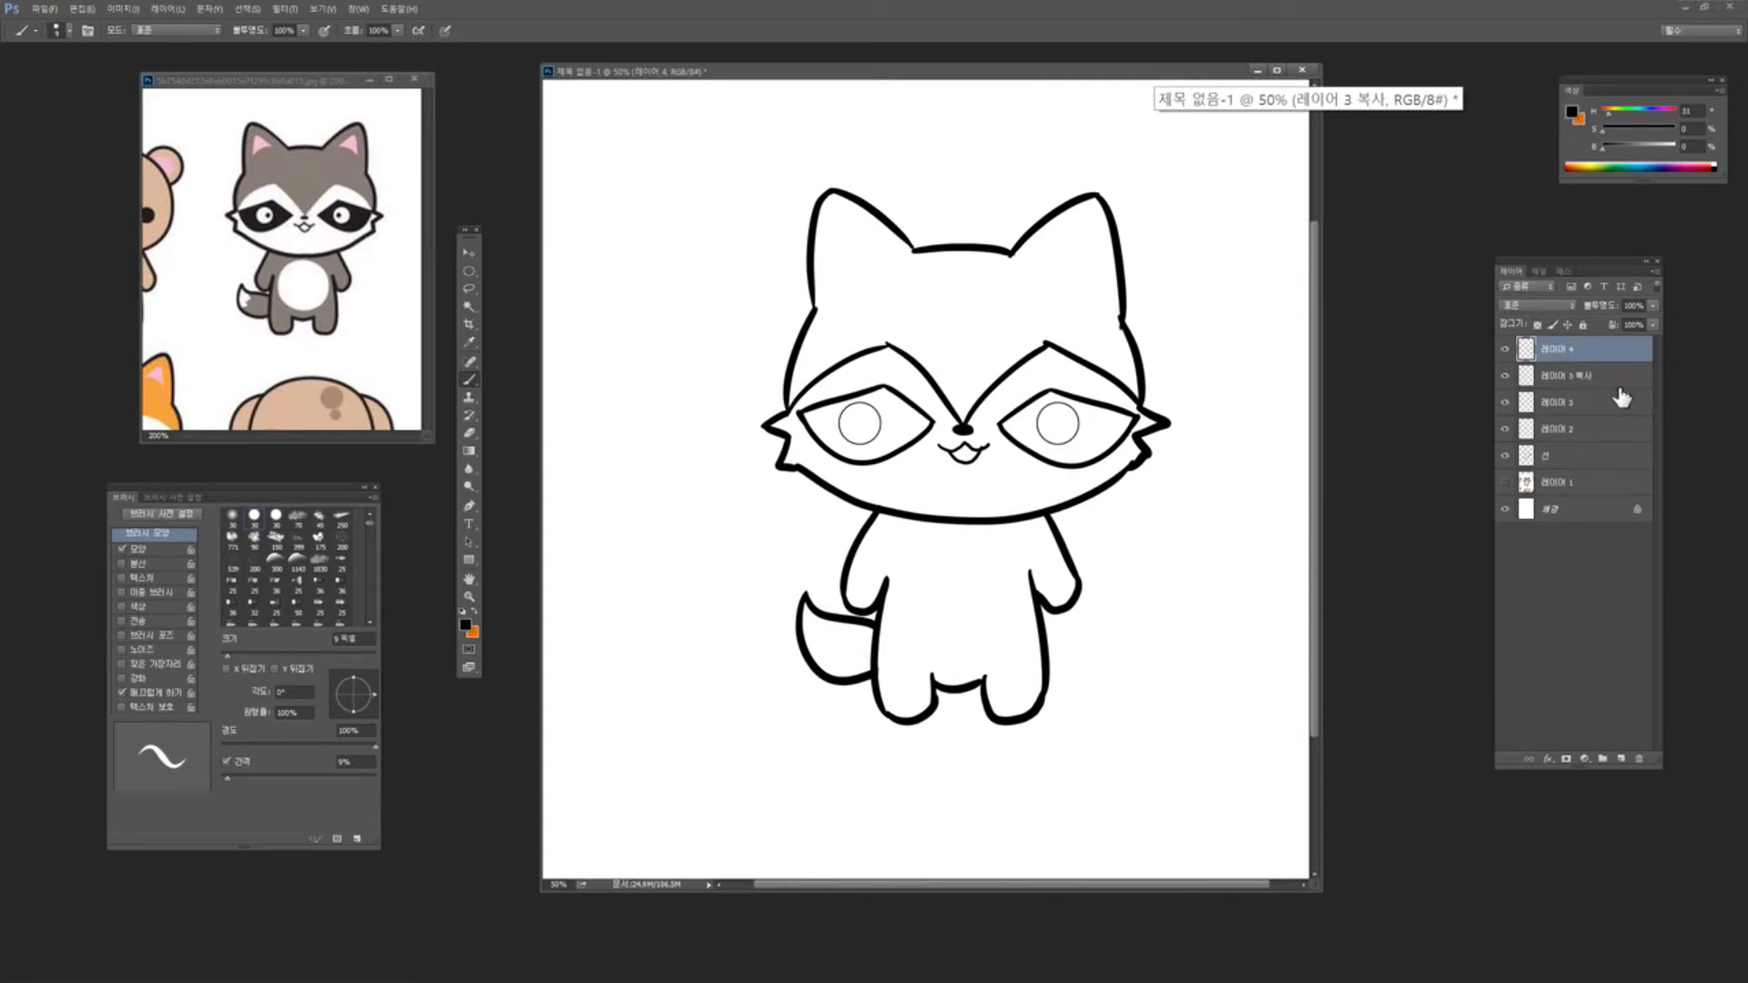
Hide and show 레이어 4 to check which part of the line art it holds
left_click(1506, 352)
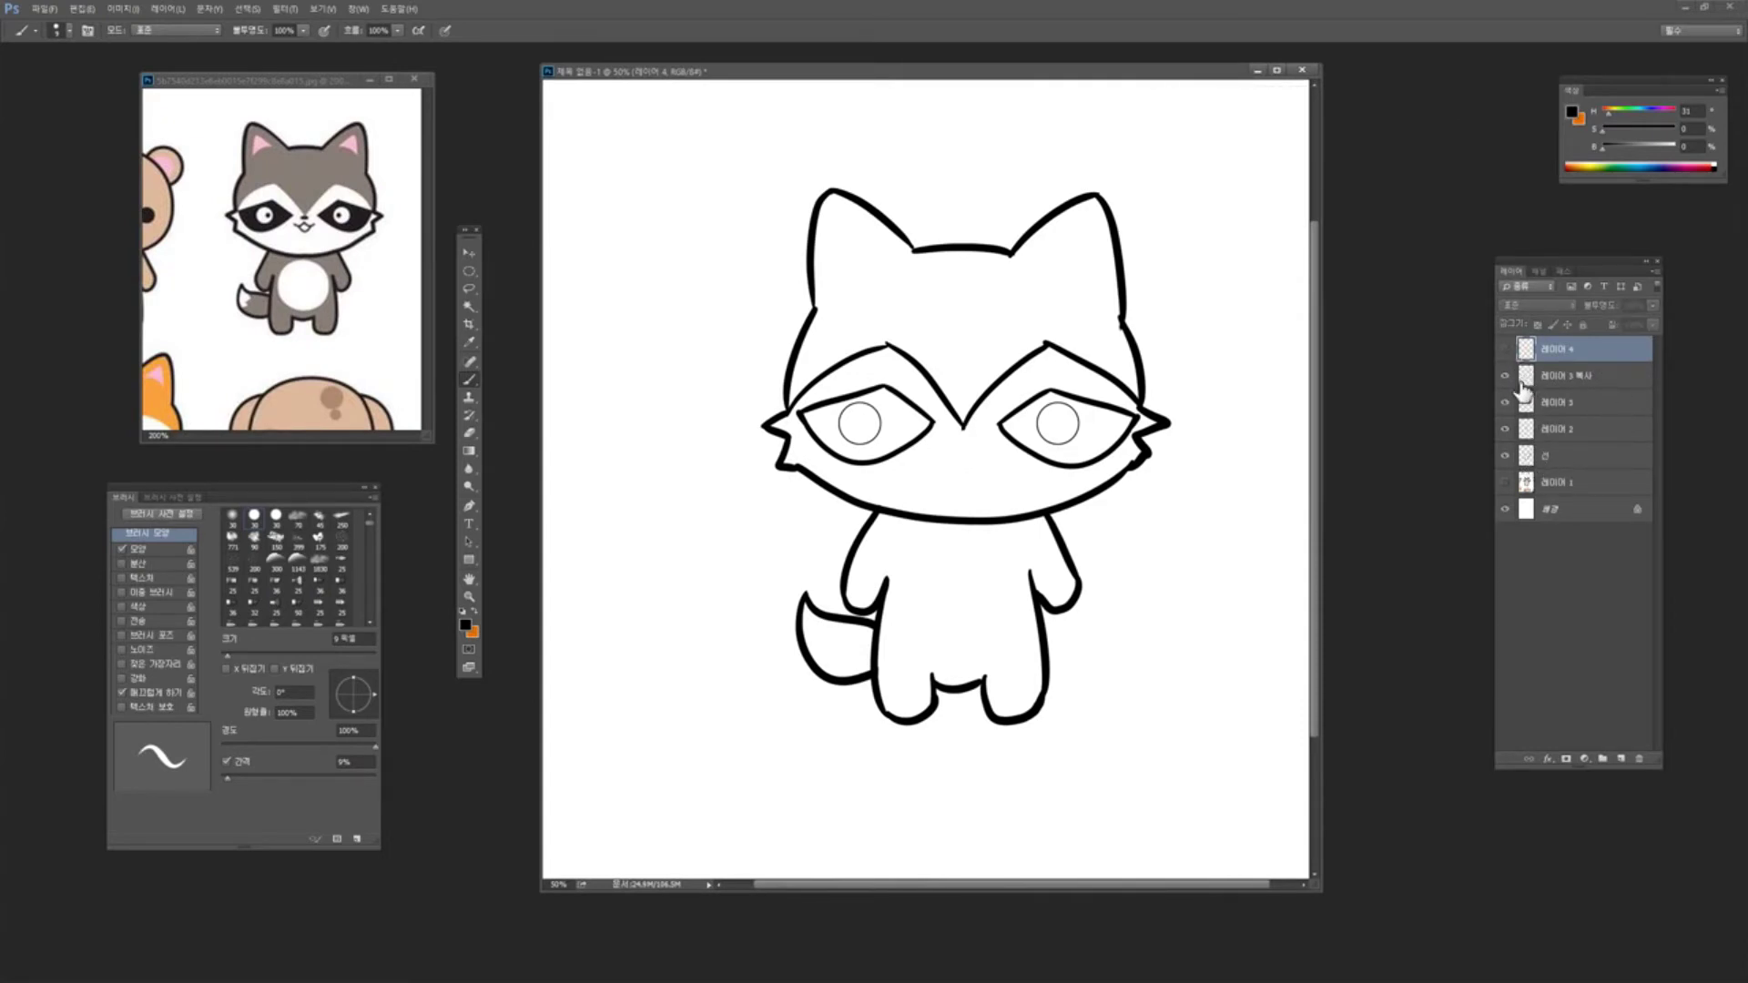
left_click(1508, 352)
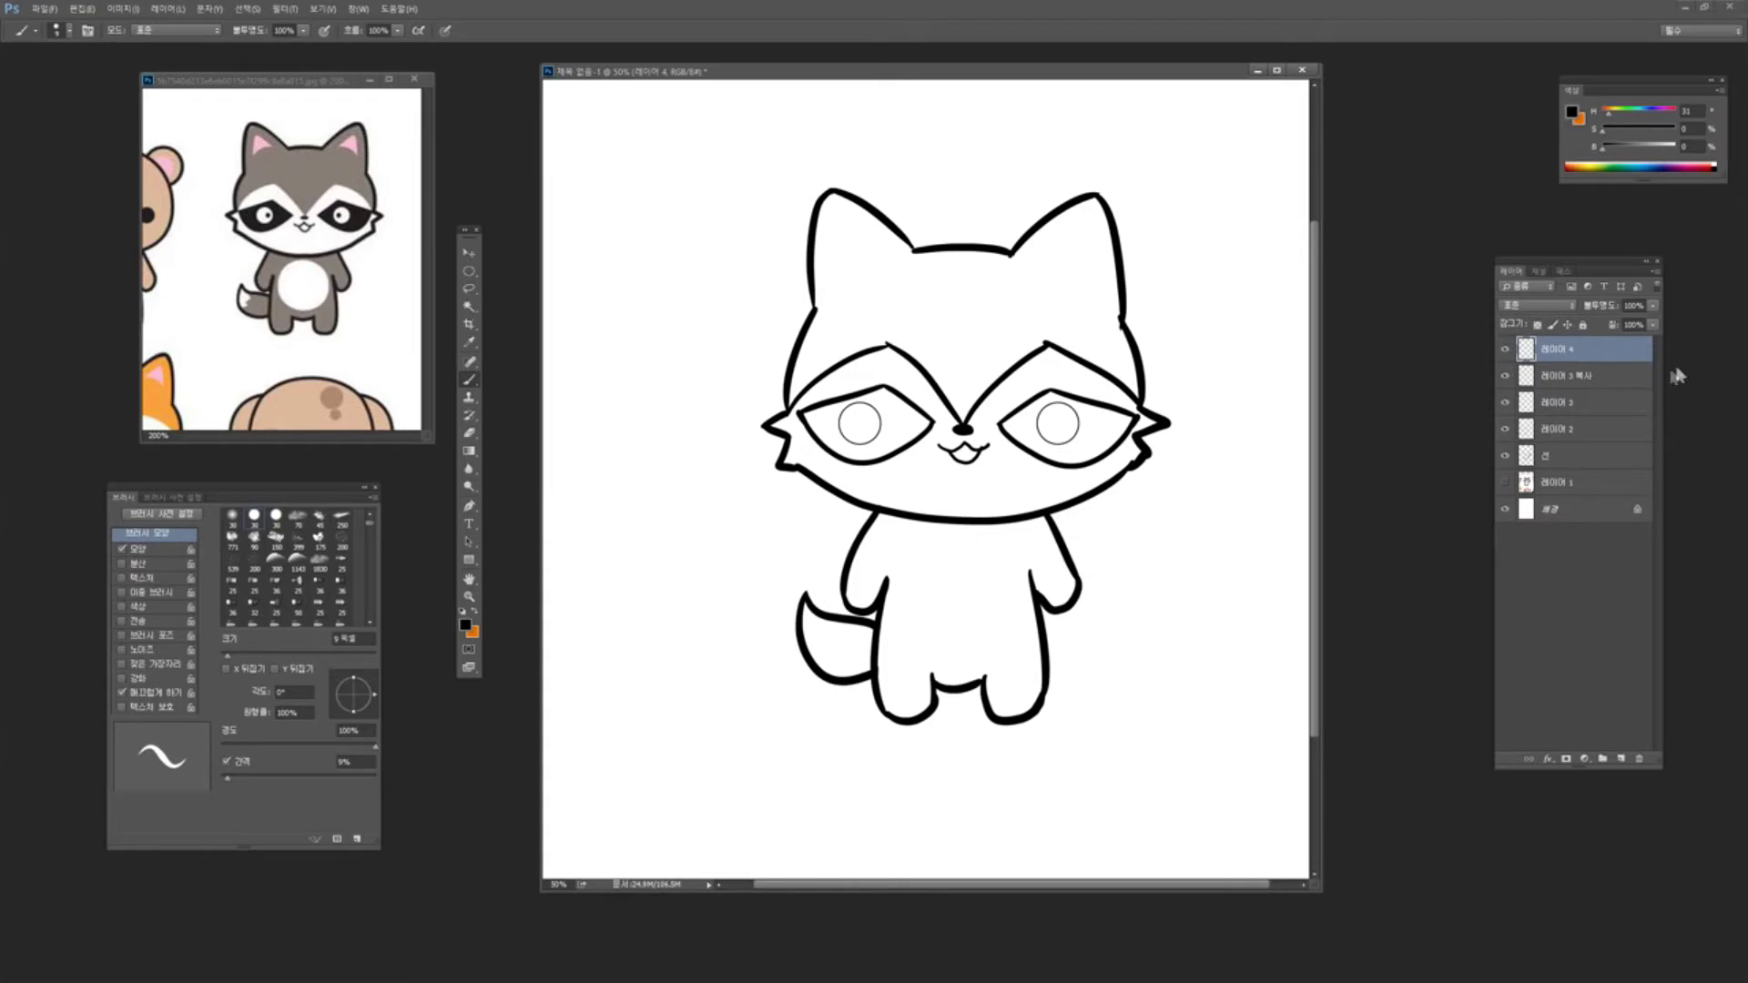
left_click(1620, 376, "ctrl")
left_click(1616, 402, "ctrl")
left_click(1613, 429, "ctrl")
left_click(1607, 455, "ctrl")
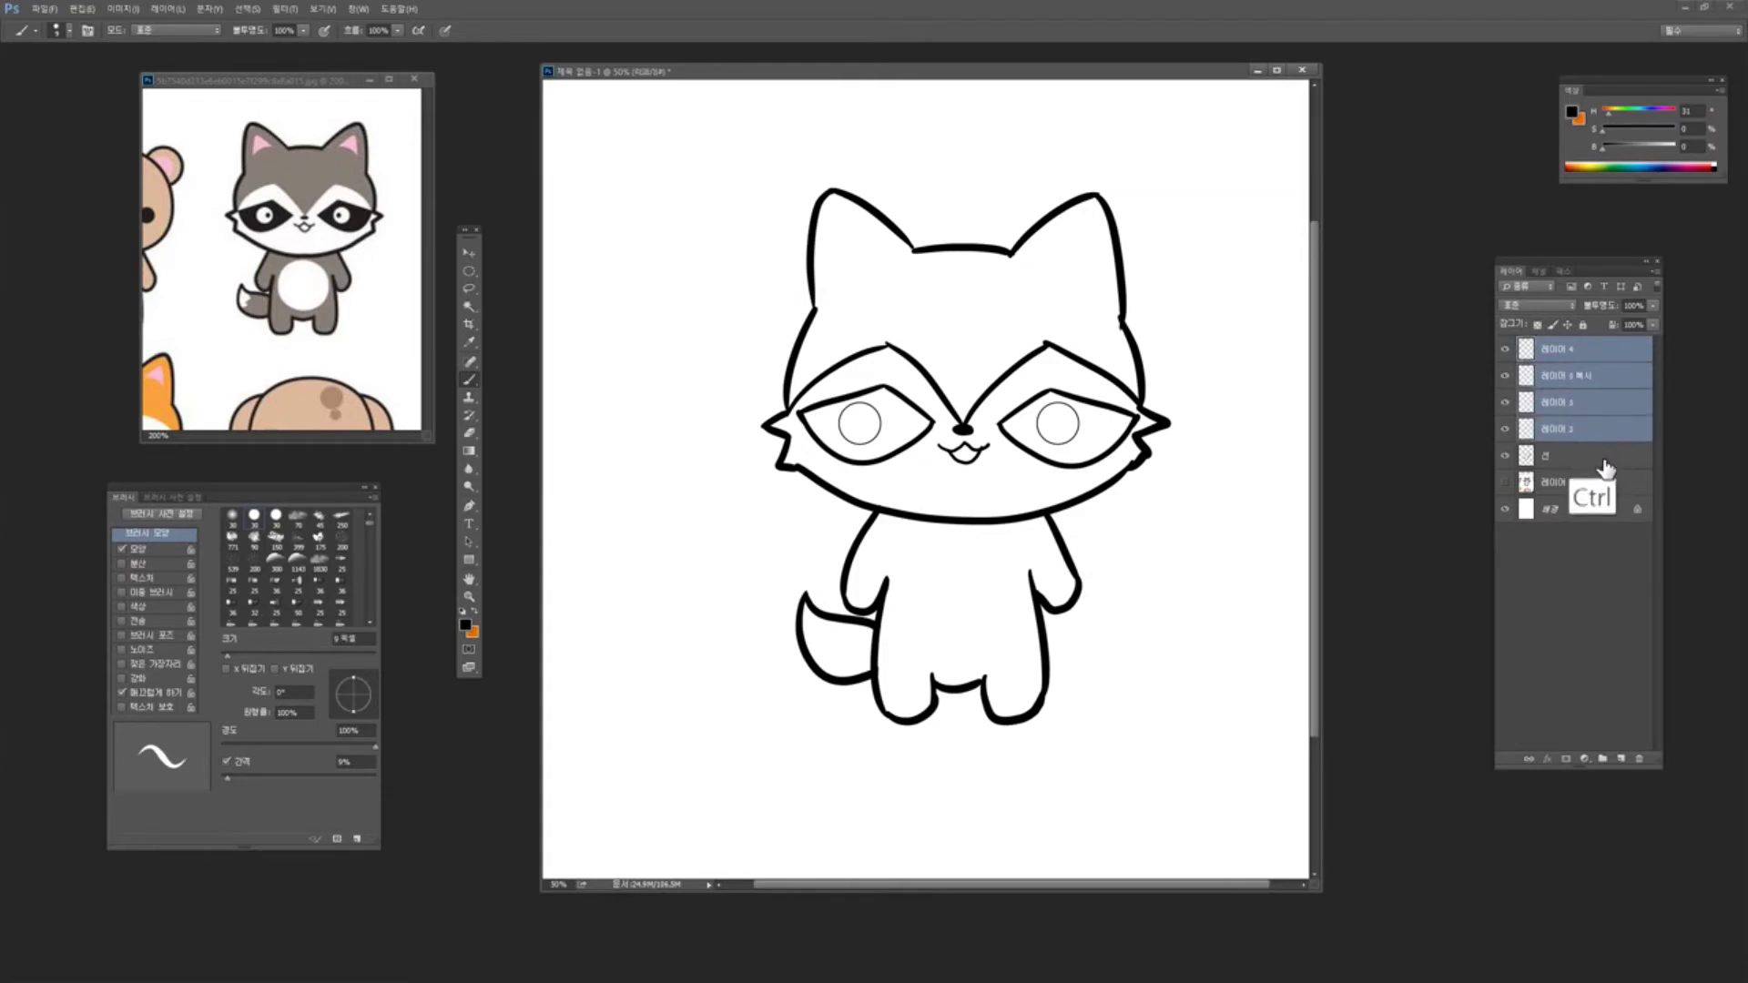
right_click(1599, 415)
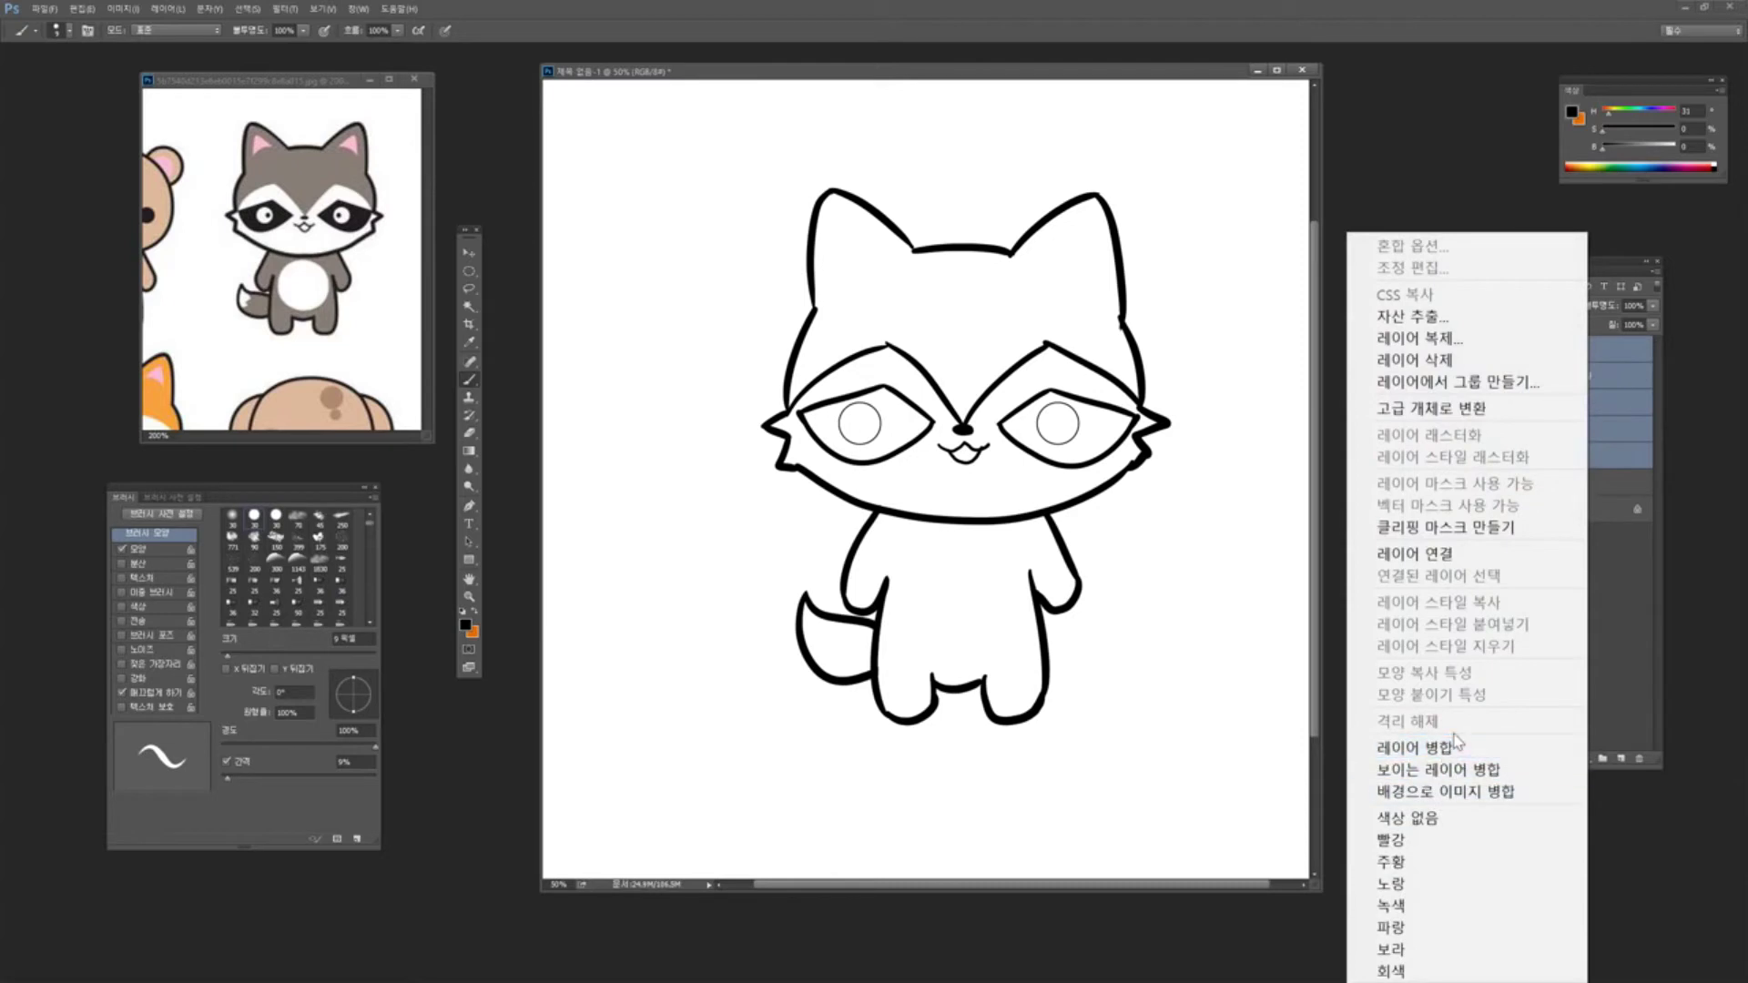
left_click(1708, 408)
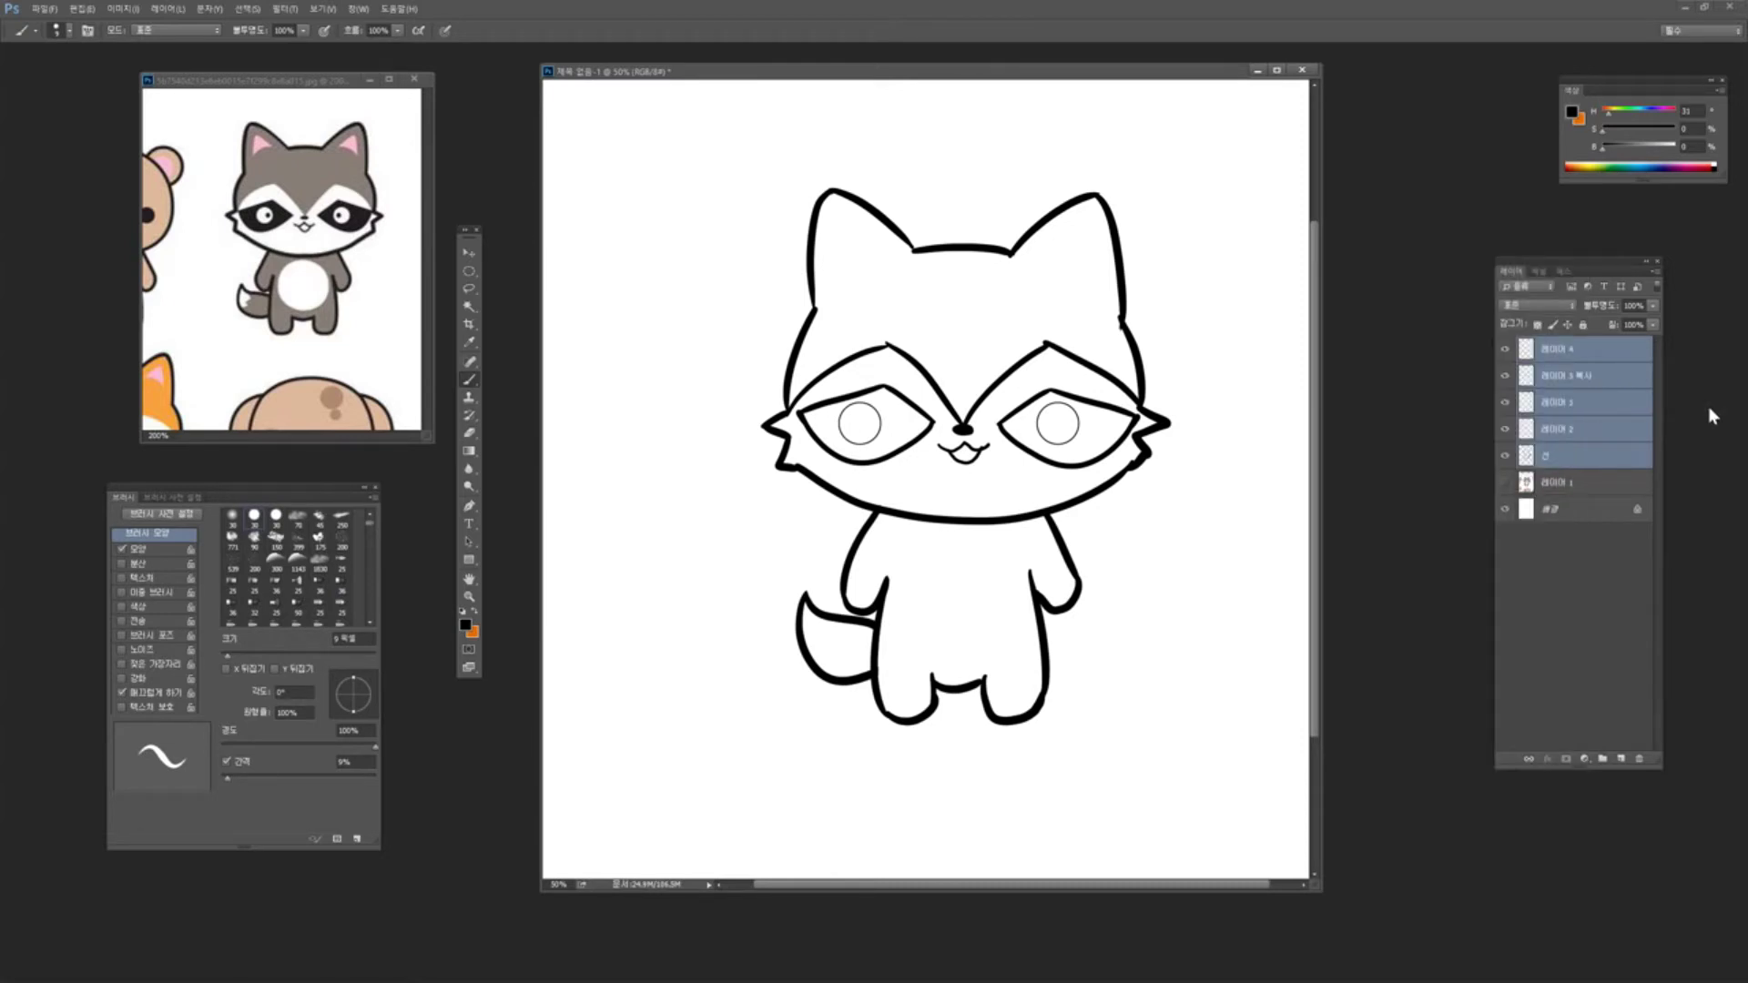
left_click(1630, 362)
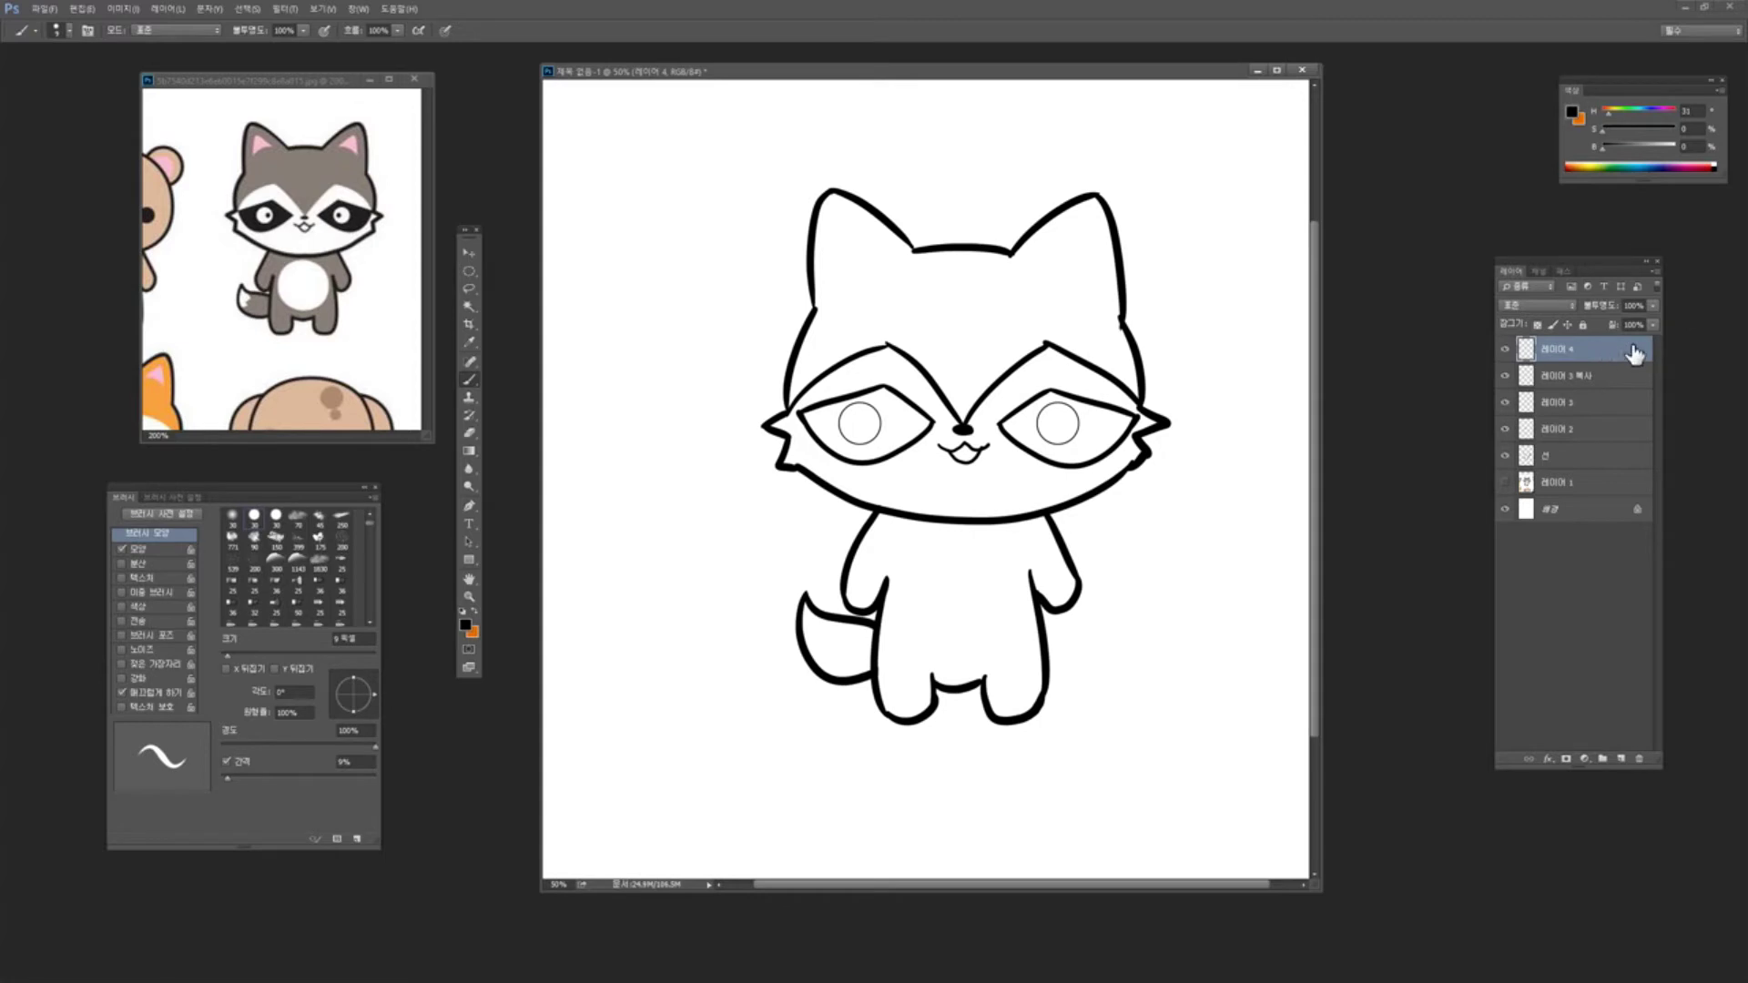
Merge the five line art layers, from 레이어 4 down to 선, and toggle the merged layer's visibility to check it
left_click(1629, 455, "shift")
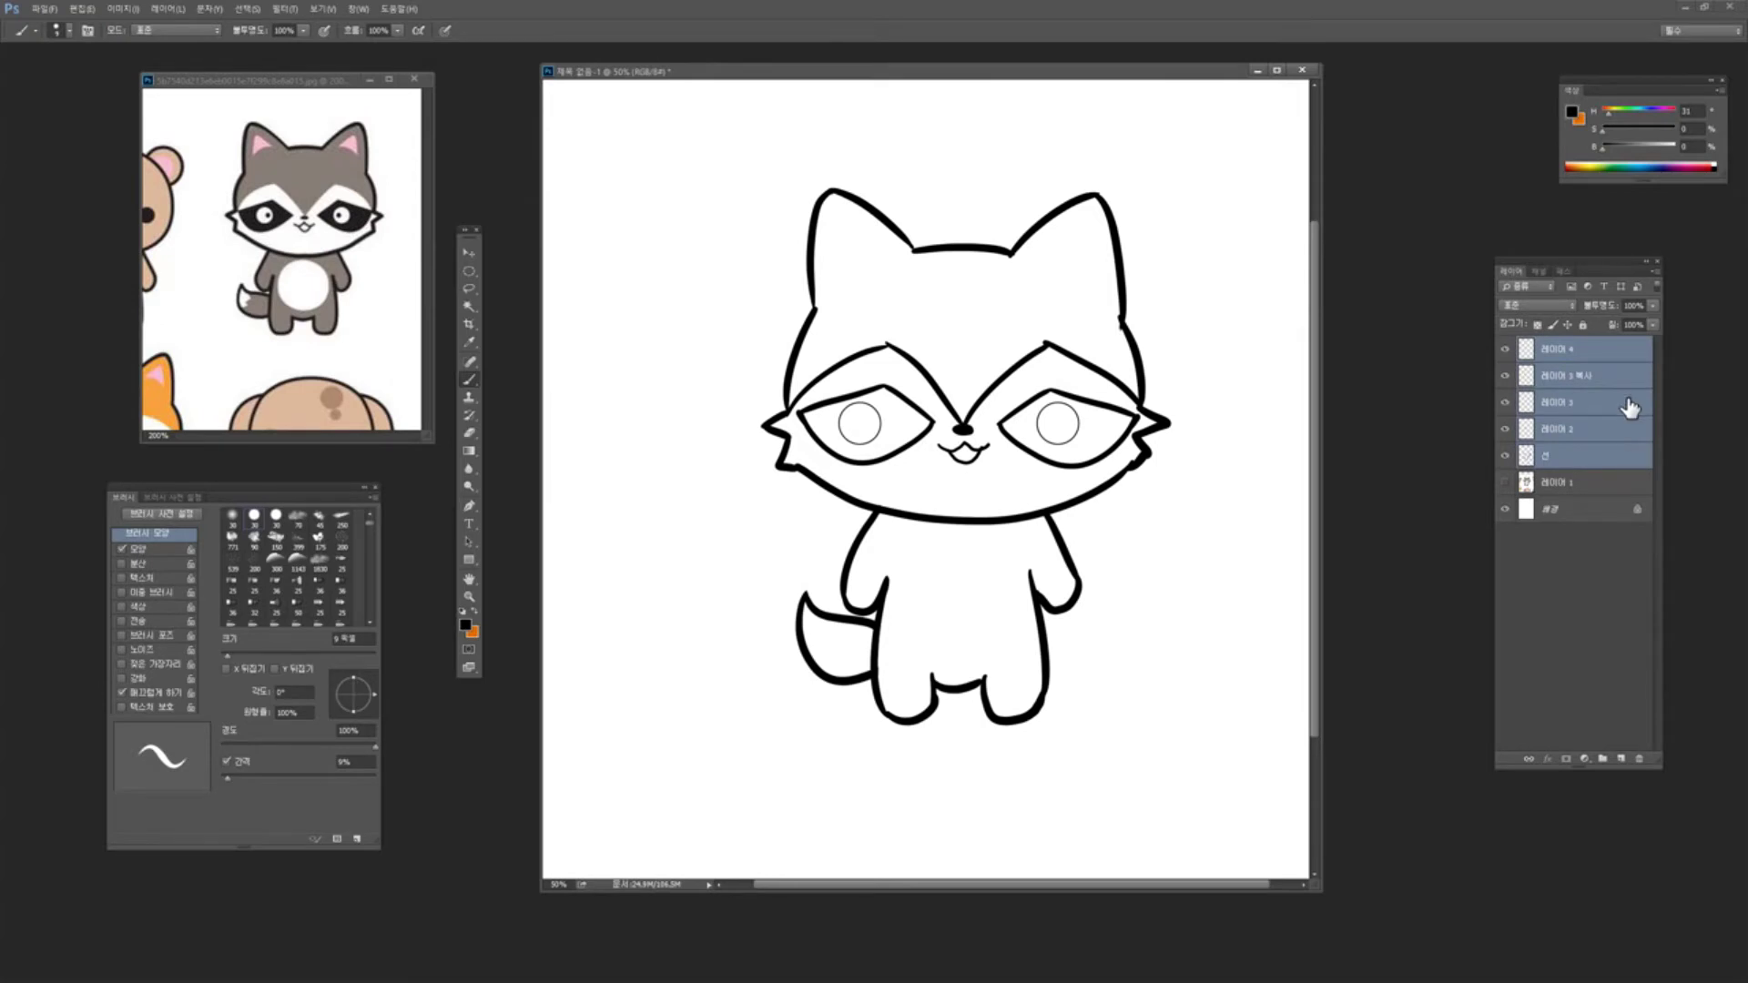
right_click(1593, 443)
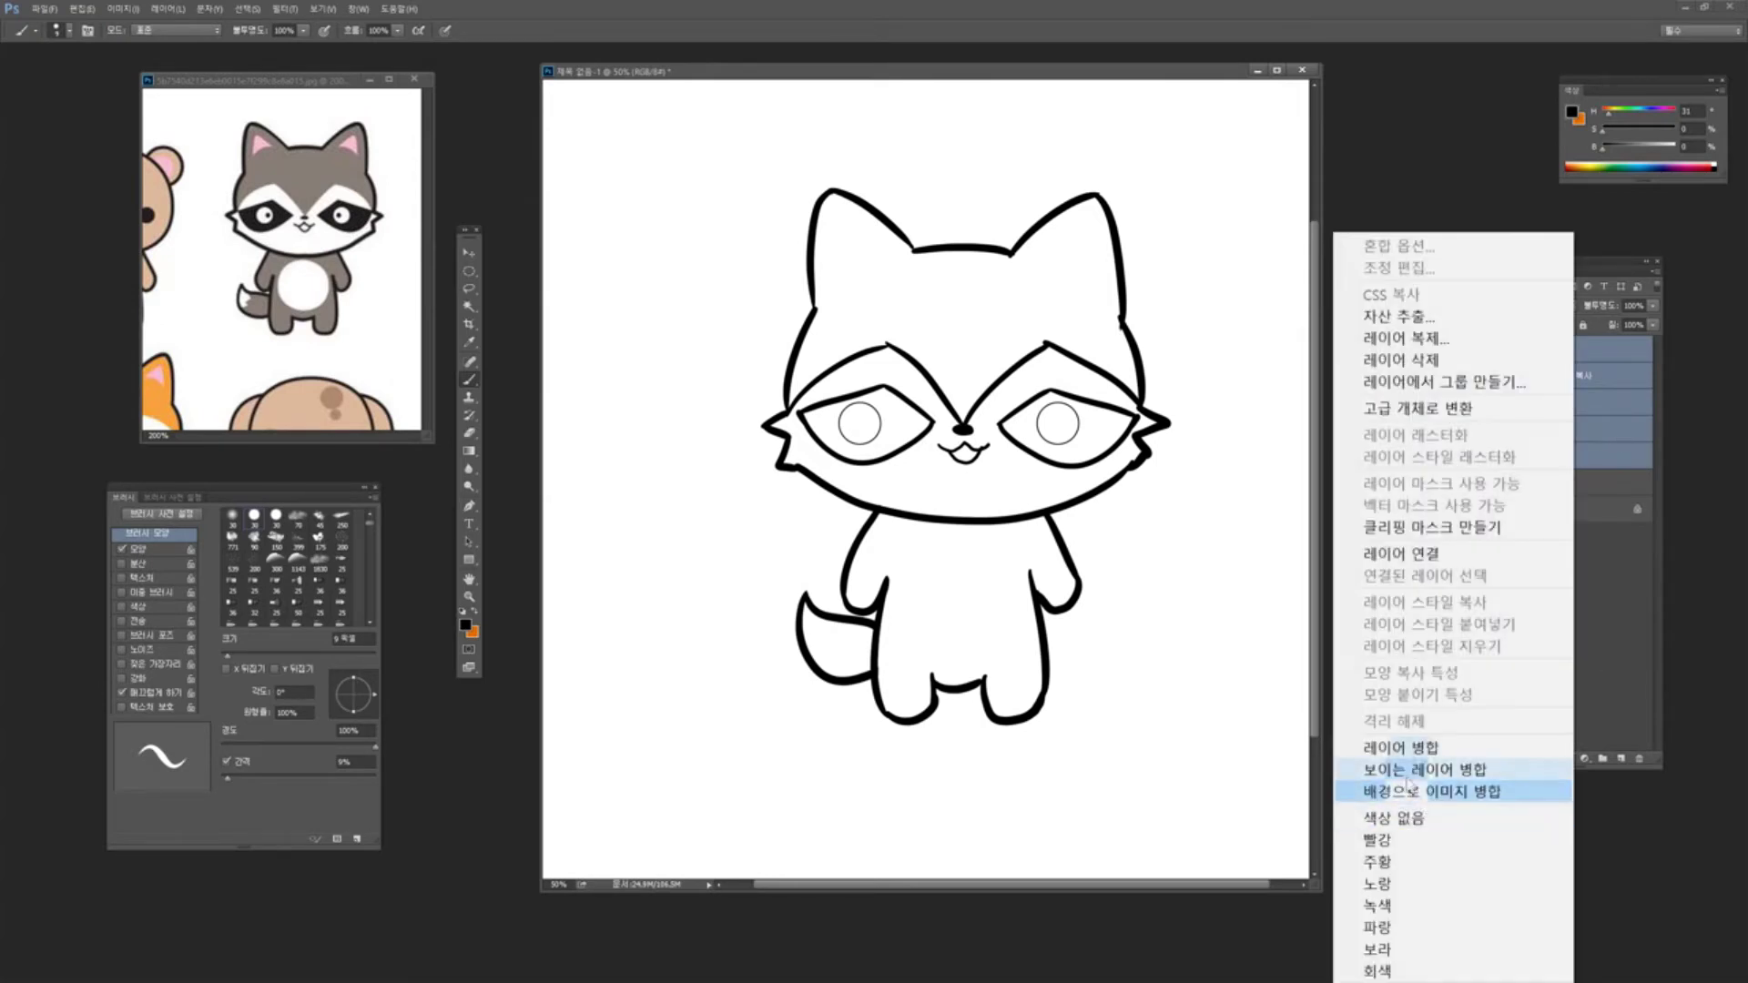
left_click(1423, 745)
left_click(1505, 350)
left_click(1504, 349)
left_click(1505, 350)
left_click(1505, 350)
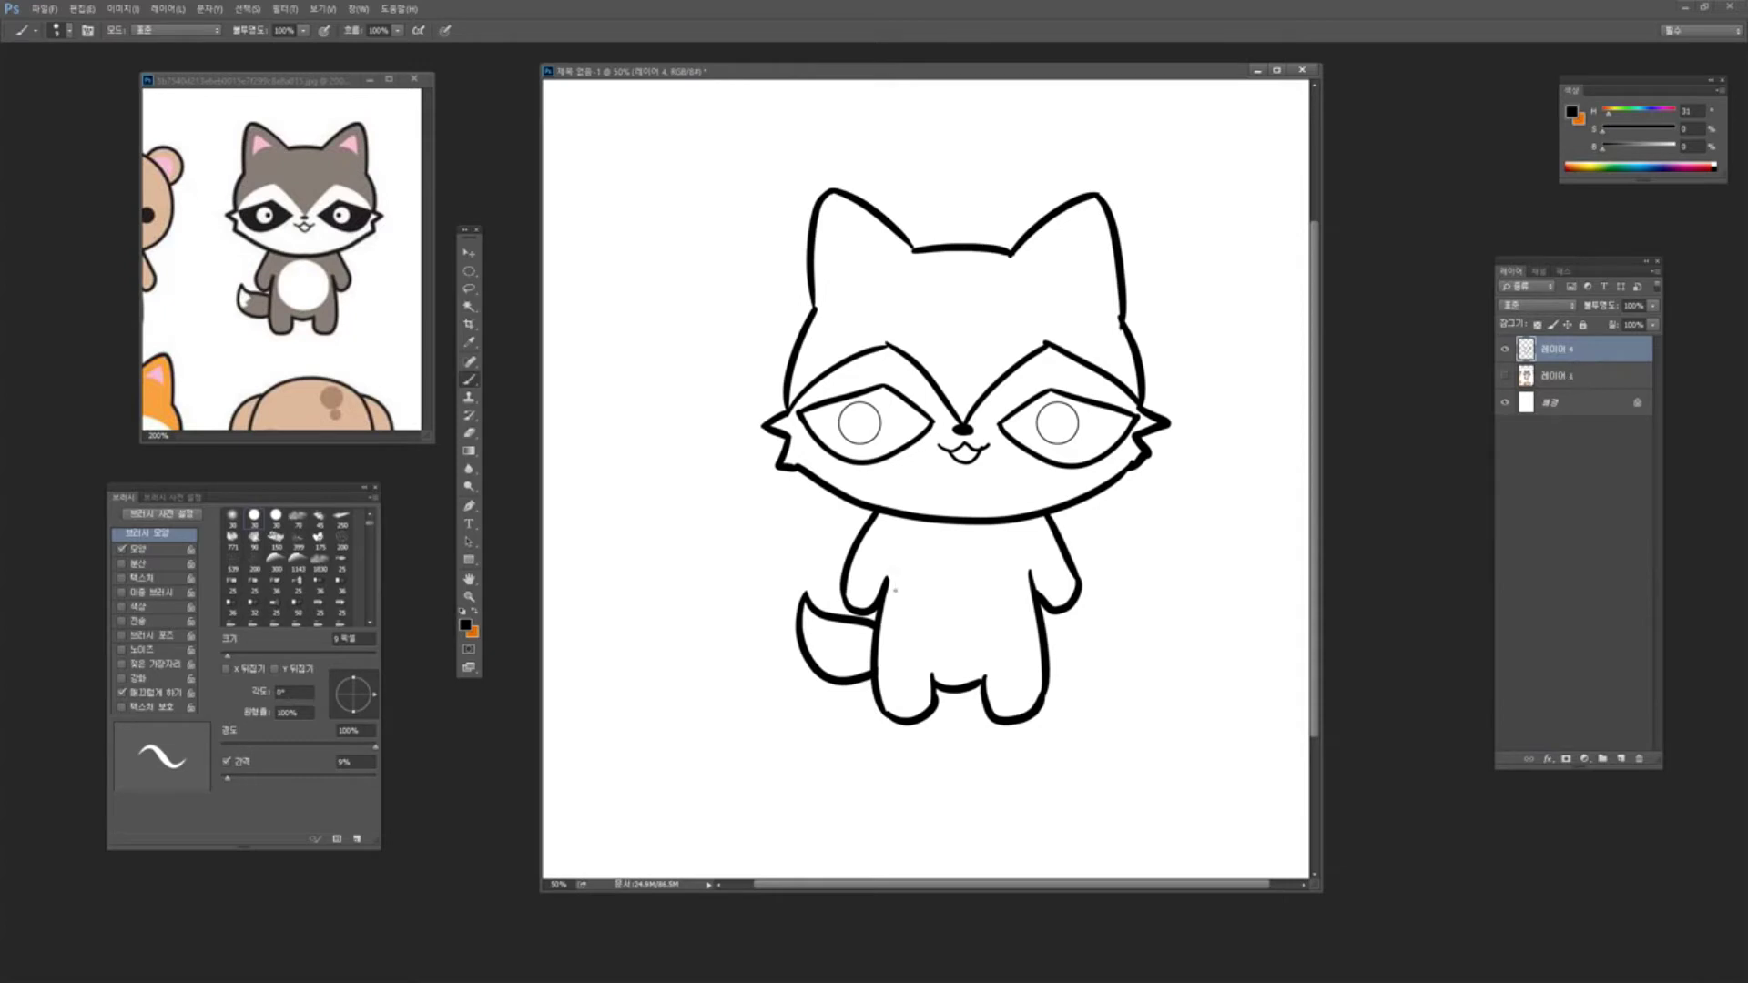
Rename the merged line art layer 선 and add a new empty layer above it
double_click(1570, 353)
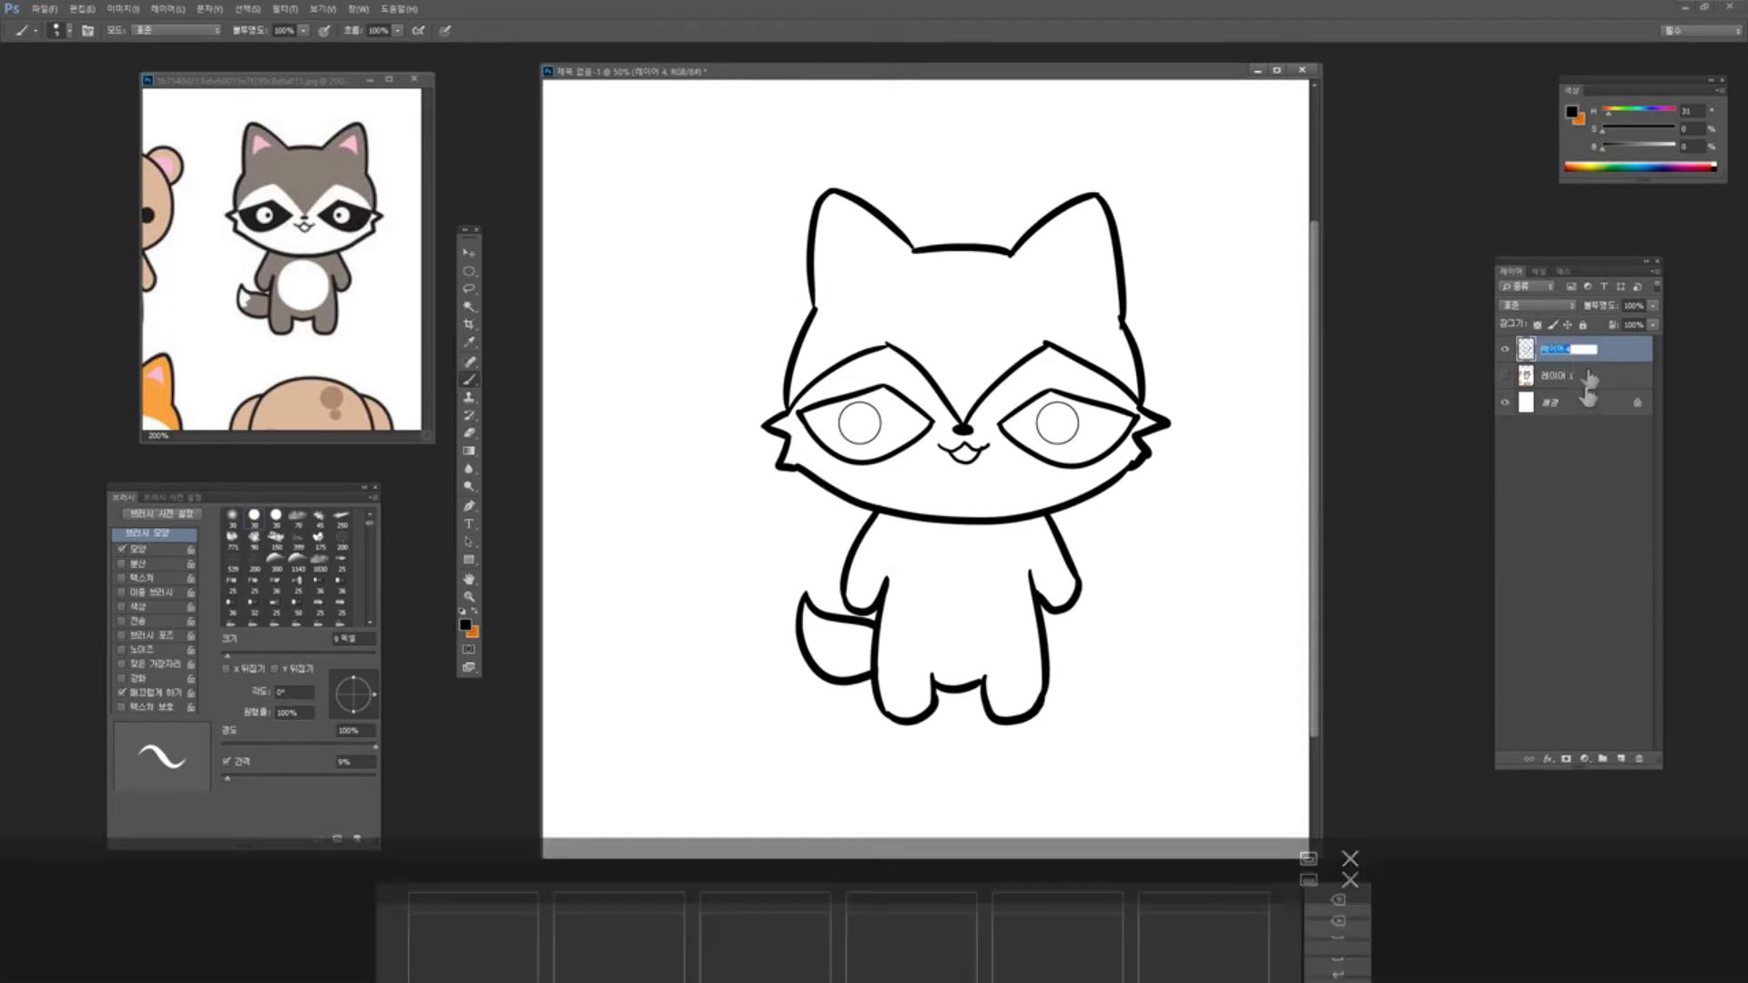
type("선")
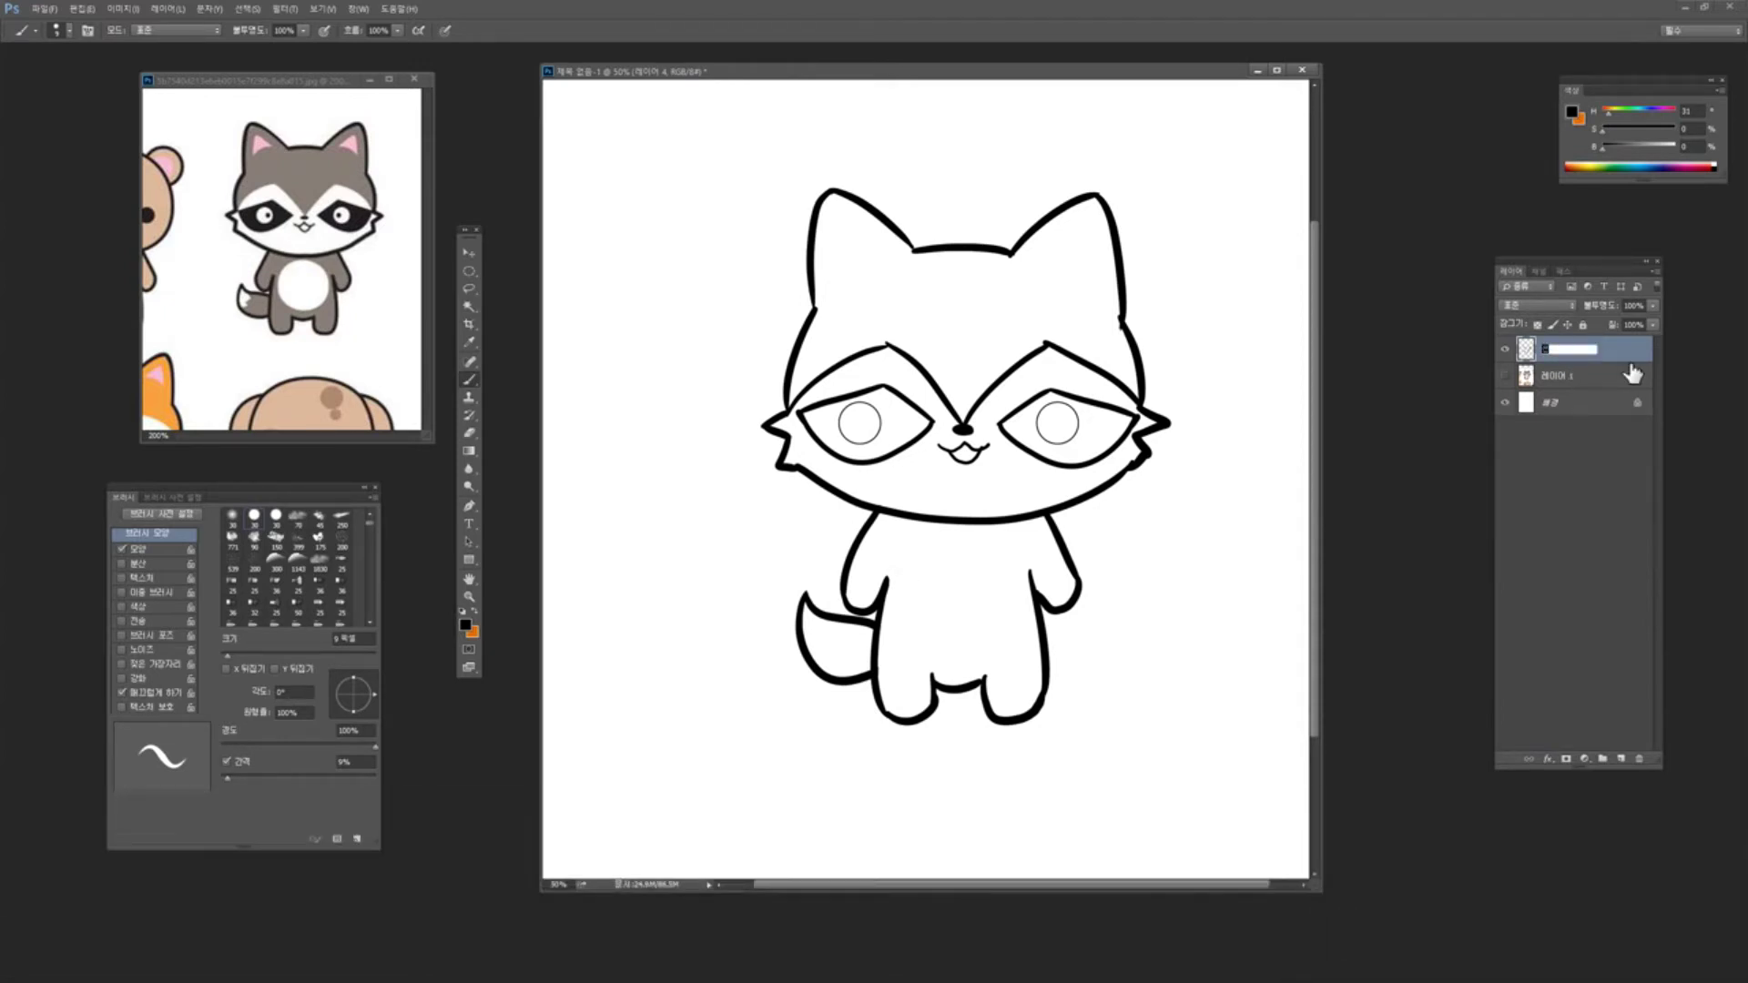
key("Return")
left_click(1622, 760)
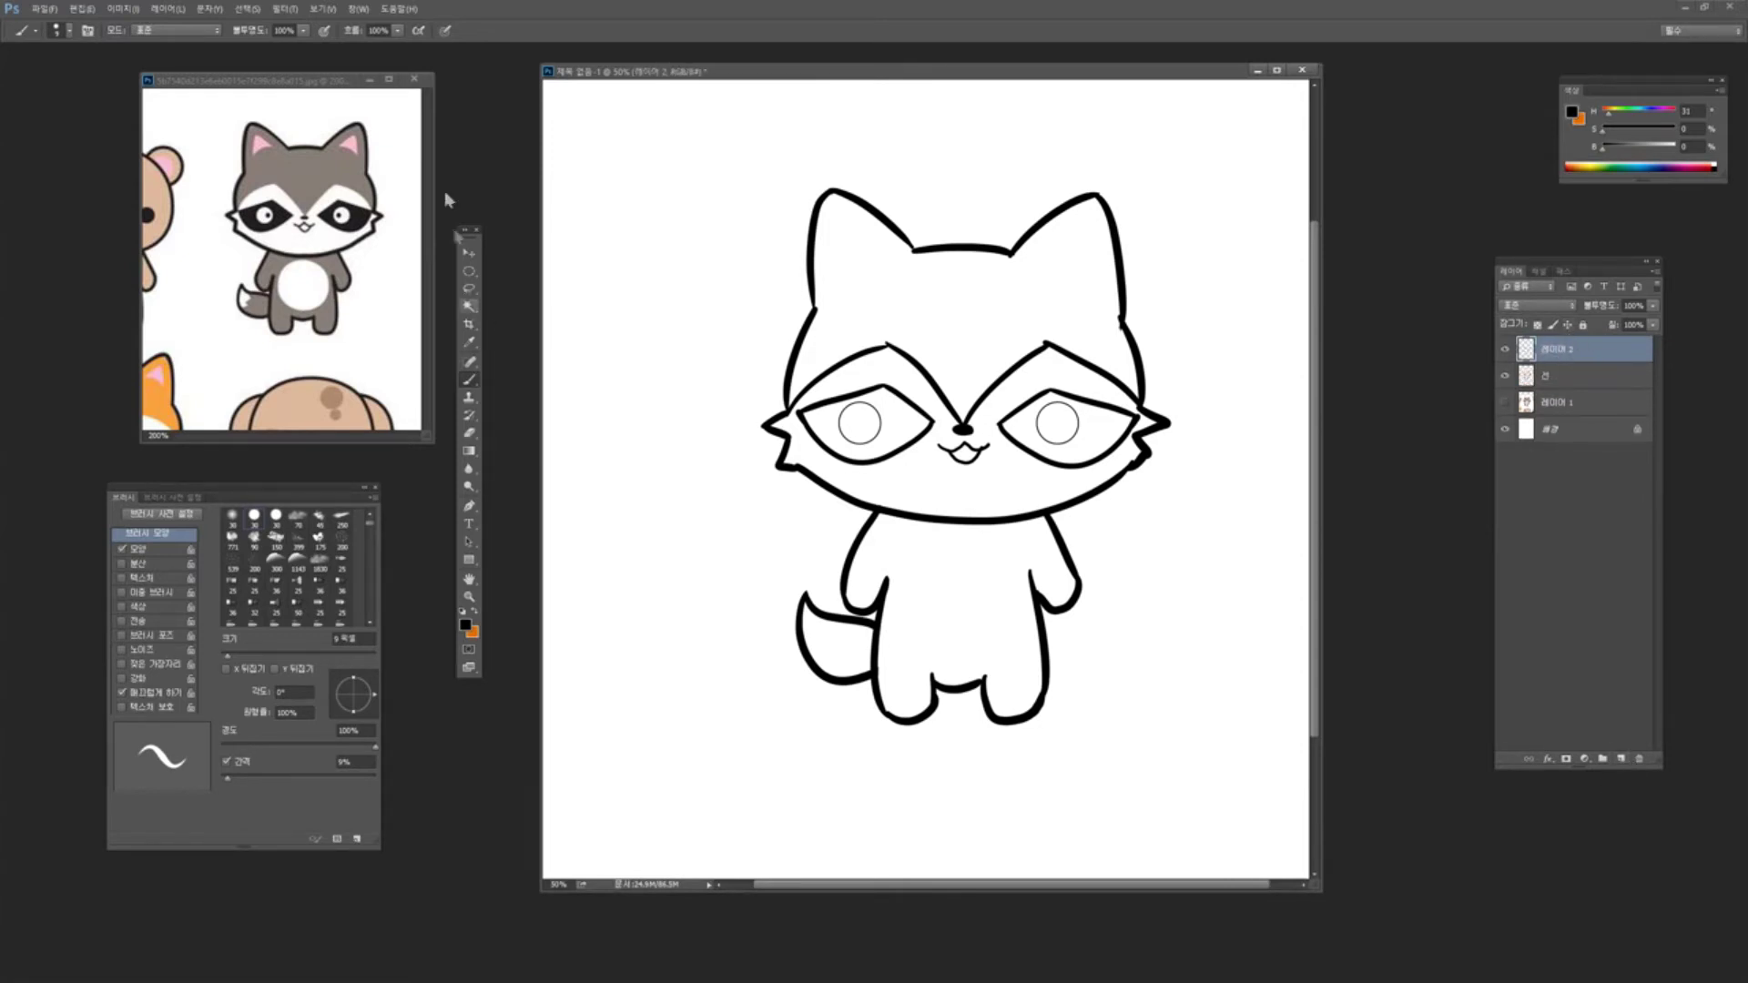
Shift the reference image window and the brush settings window slightly to rearrange the workspace
left_click_drag(336, 79, 345, 76)
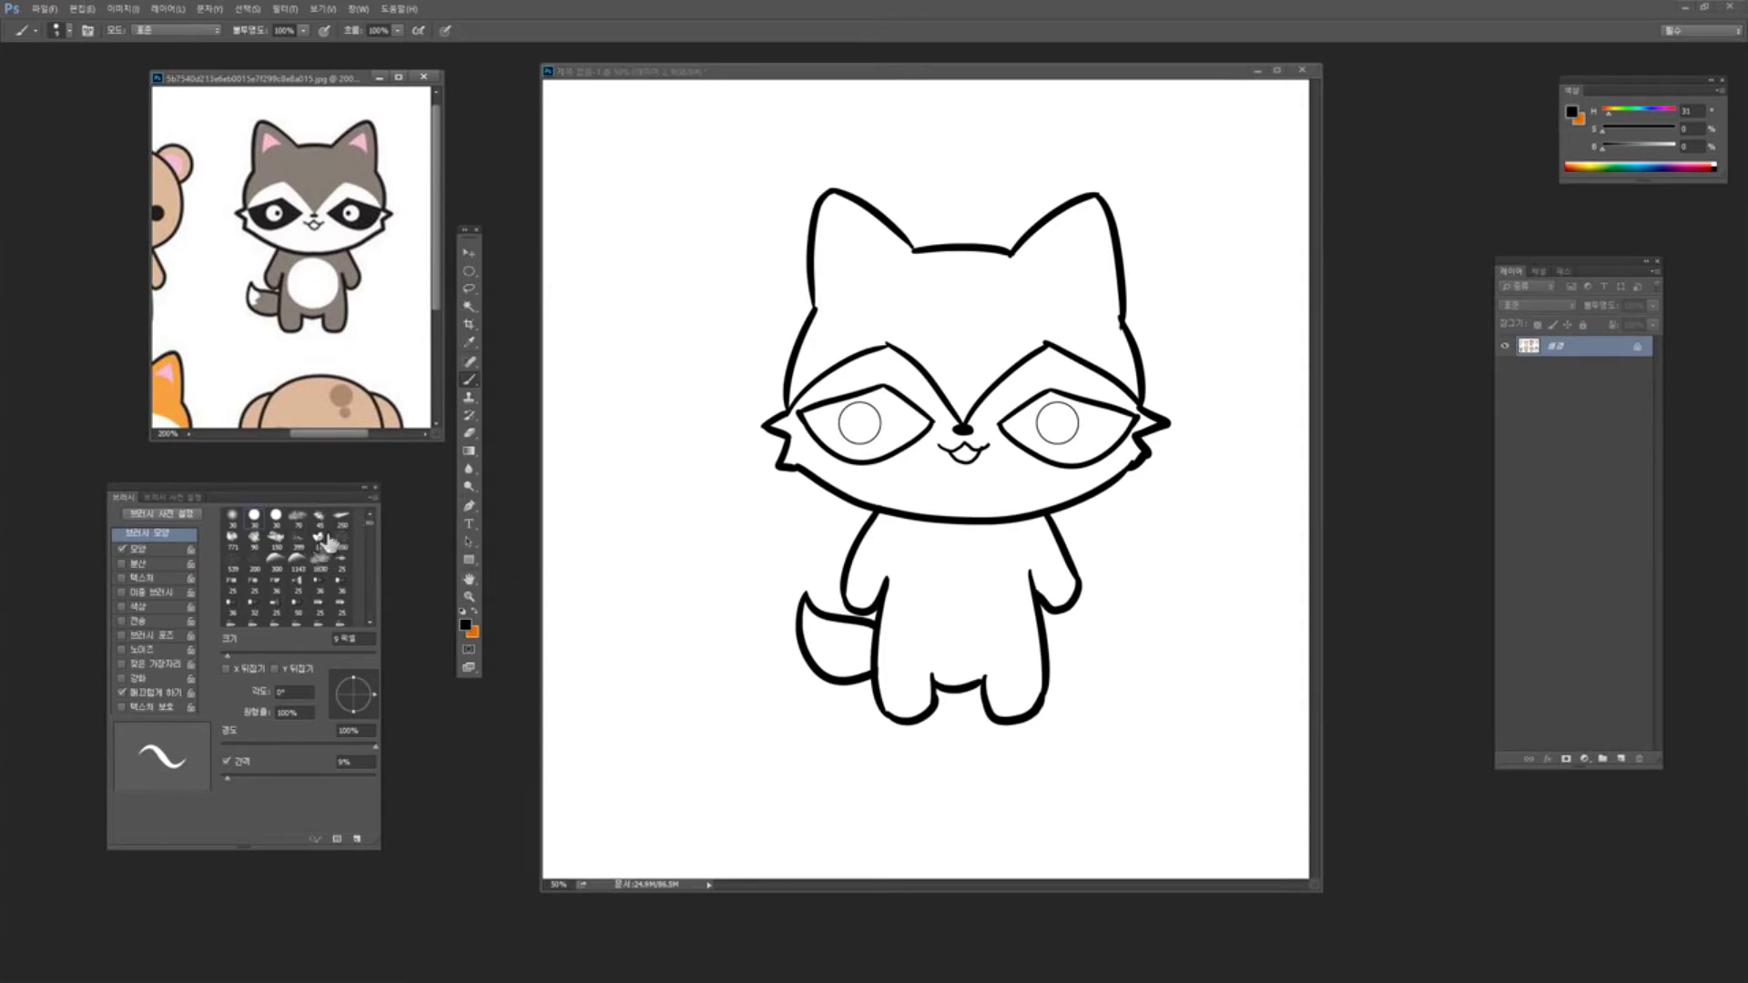
left_click_drag(324, 487, 338, 517)
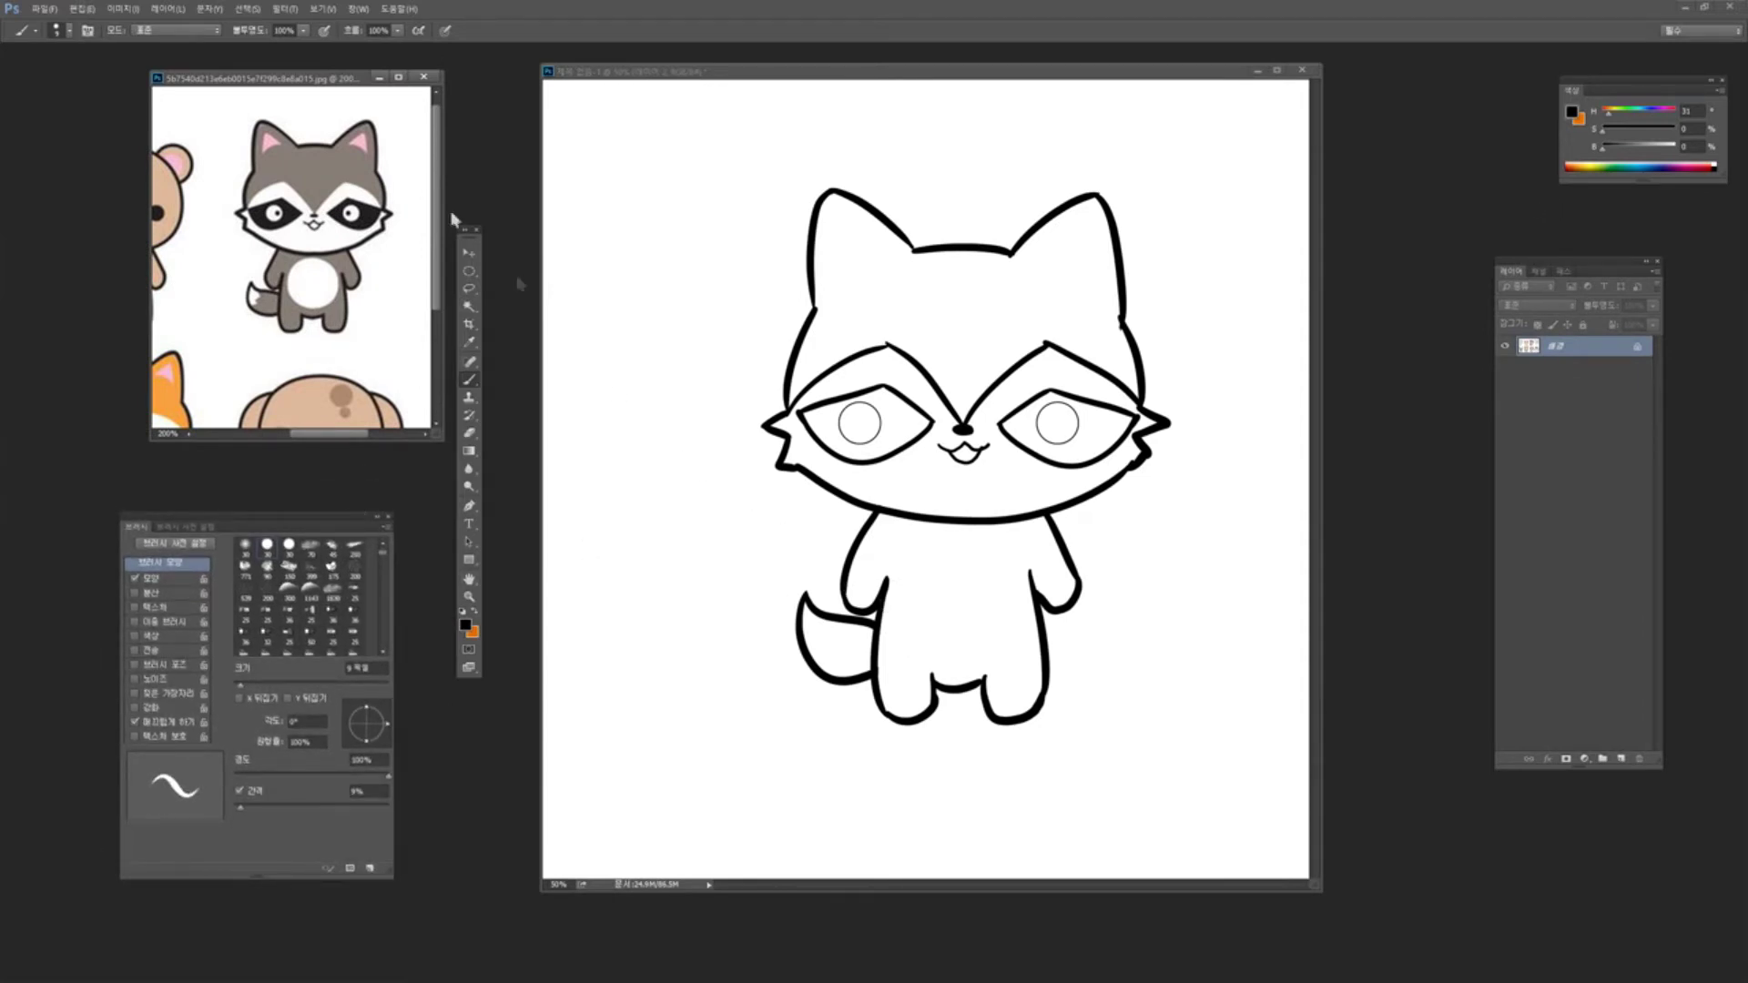
left_click_drag(332, 81, 340, 95)
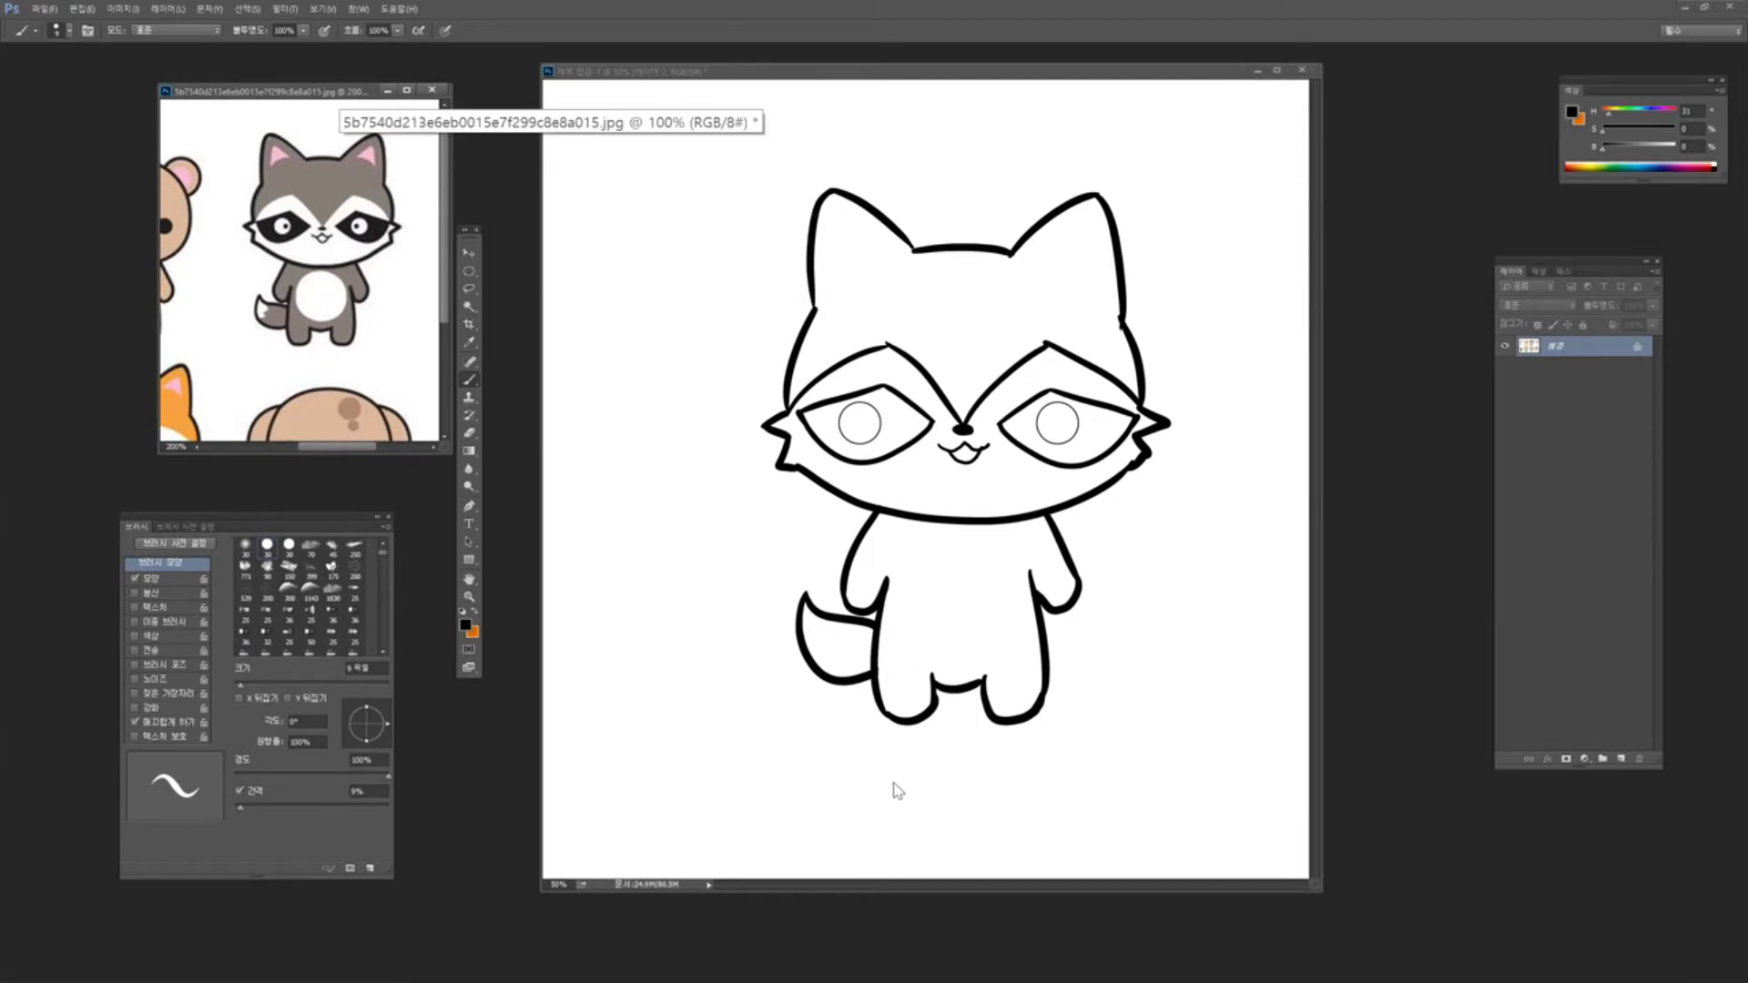
Sample the grey fur colour from the raccoon's forehead in the reference image as the foreground colour
key("alt")
key("alt")
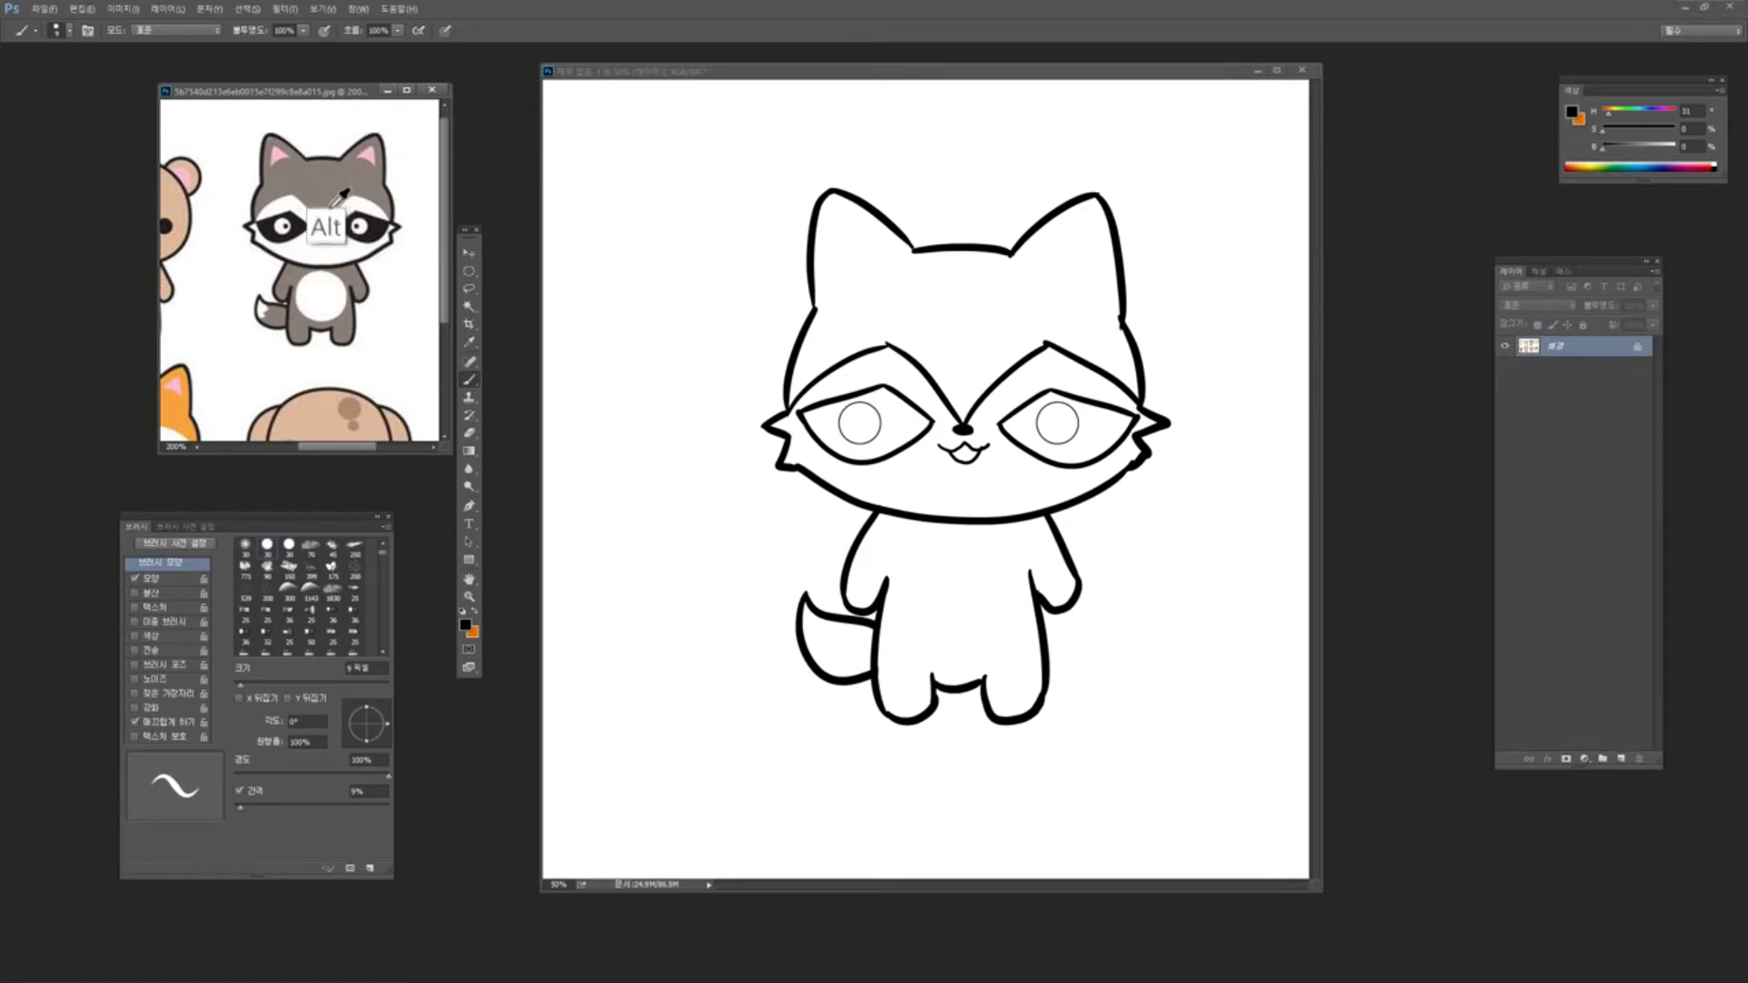
left_click(329, 191, "alt")
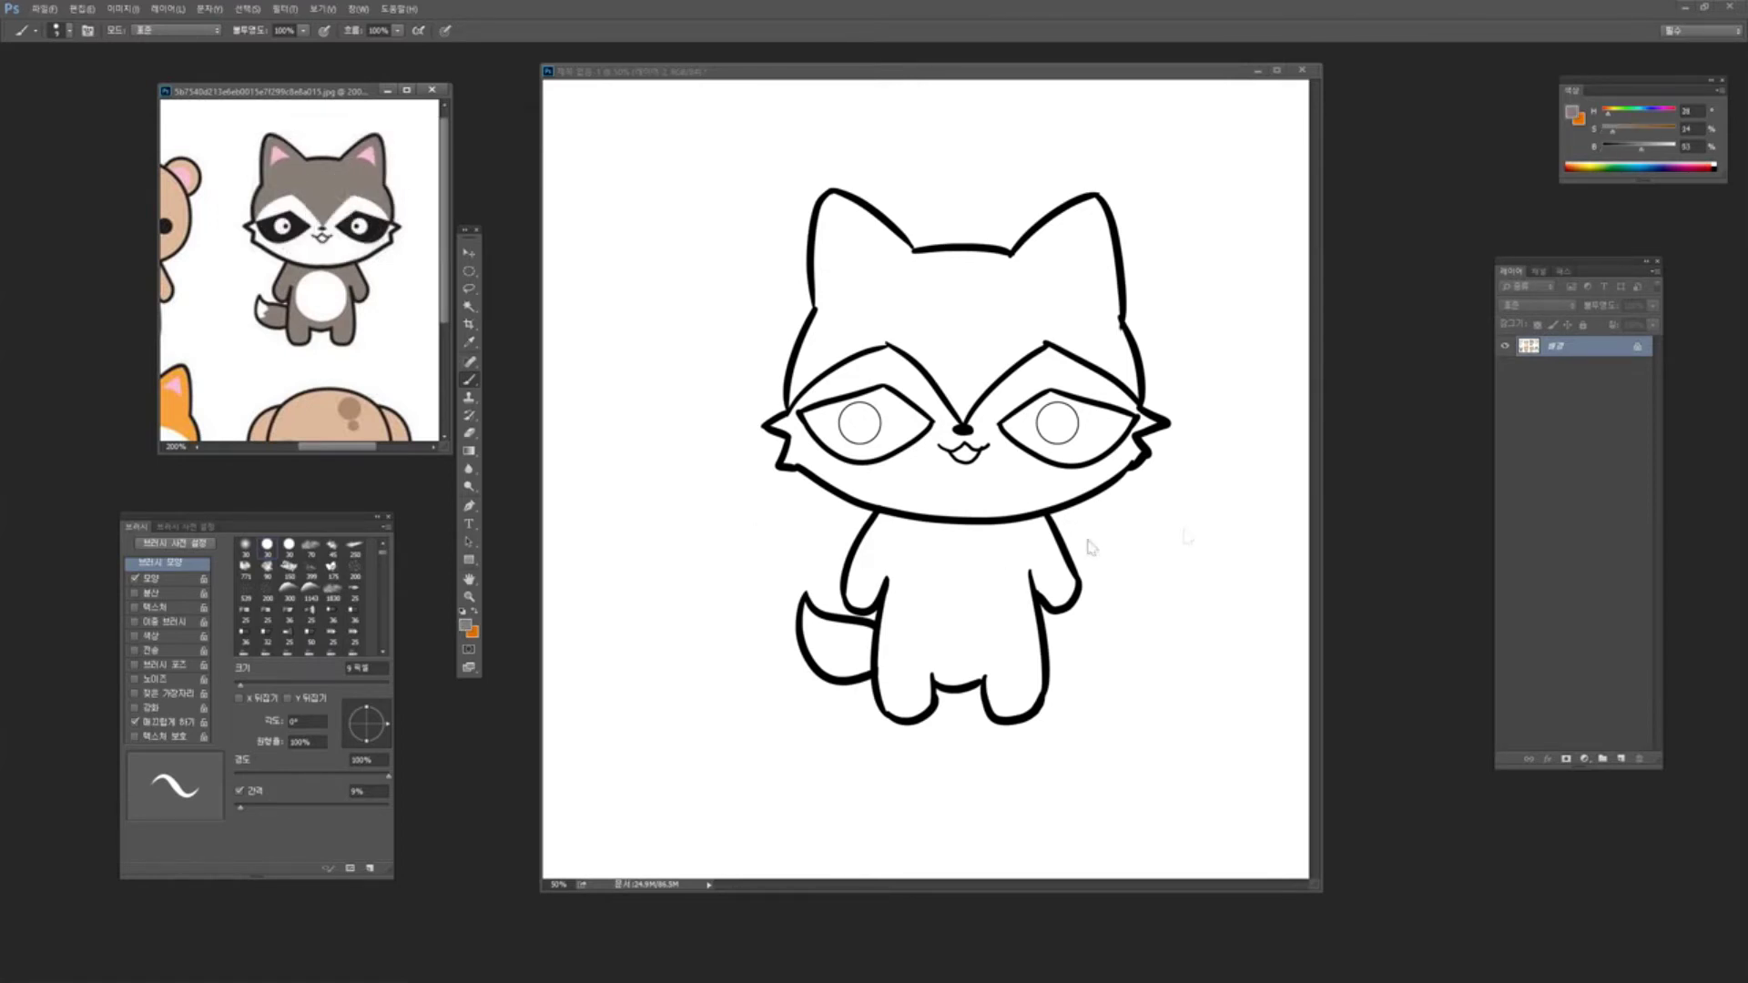
Try painting grey over the right-hand ear and forehead with an enlarged brush on the layer above the lines, and undo it
left_click(1064, 307)
key("bracketright")
key("bracketright")
key("bracketright")
key("bracketright")
mouse_move(1060, 262)
left_mouse_down()
mouse_move(964, 356)
mouse_move(1032, 319)
mouse_move(1021, 333)
mouse_move(1049, 300)
mouse_move(1058, 233)
mouse_move(1095, 208)
mouse_move(1121, 251)
mouse_move(1145, 395)
mouse_move(1037, 326)
left_mouse_up()
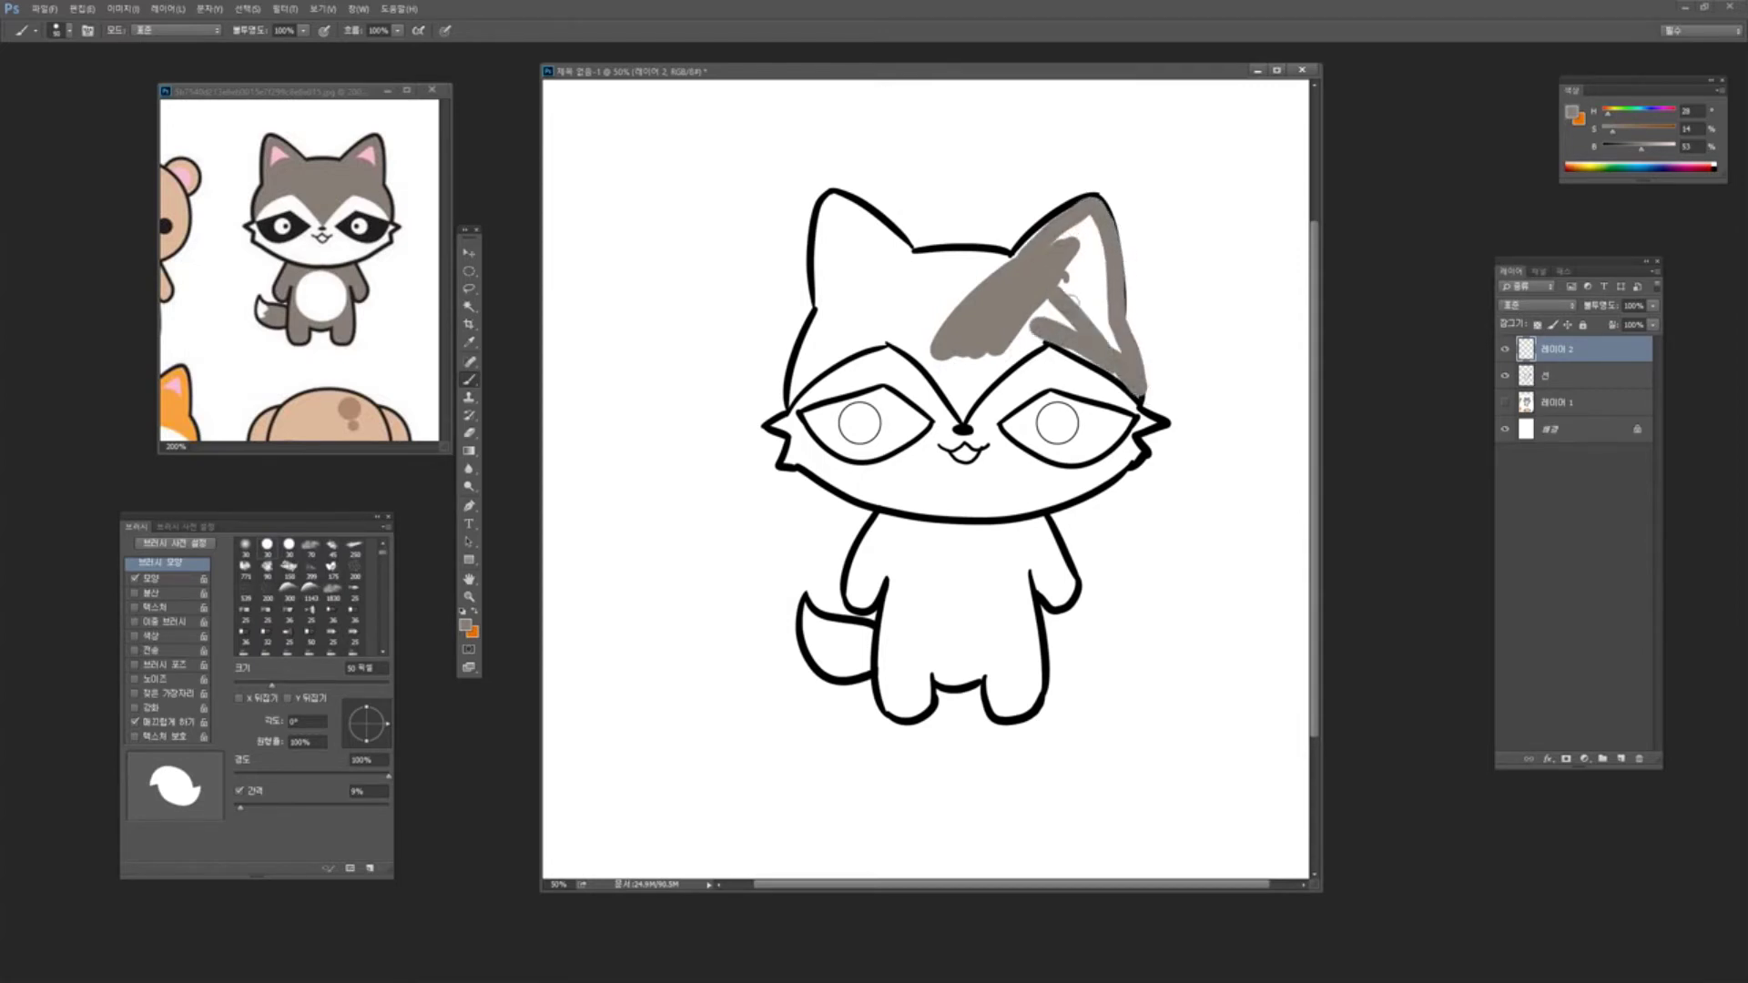
key("ctrl+z")
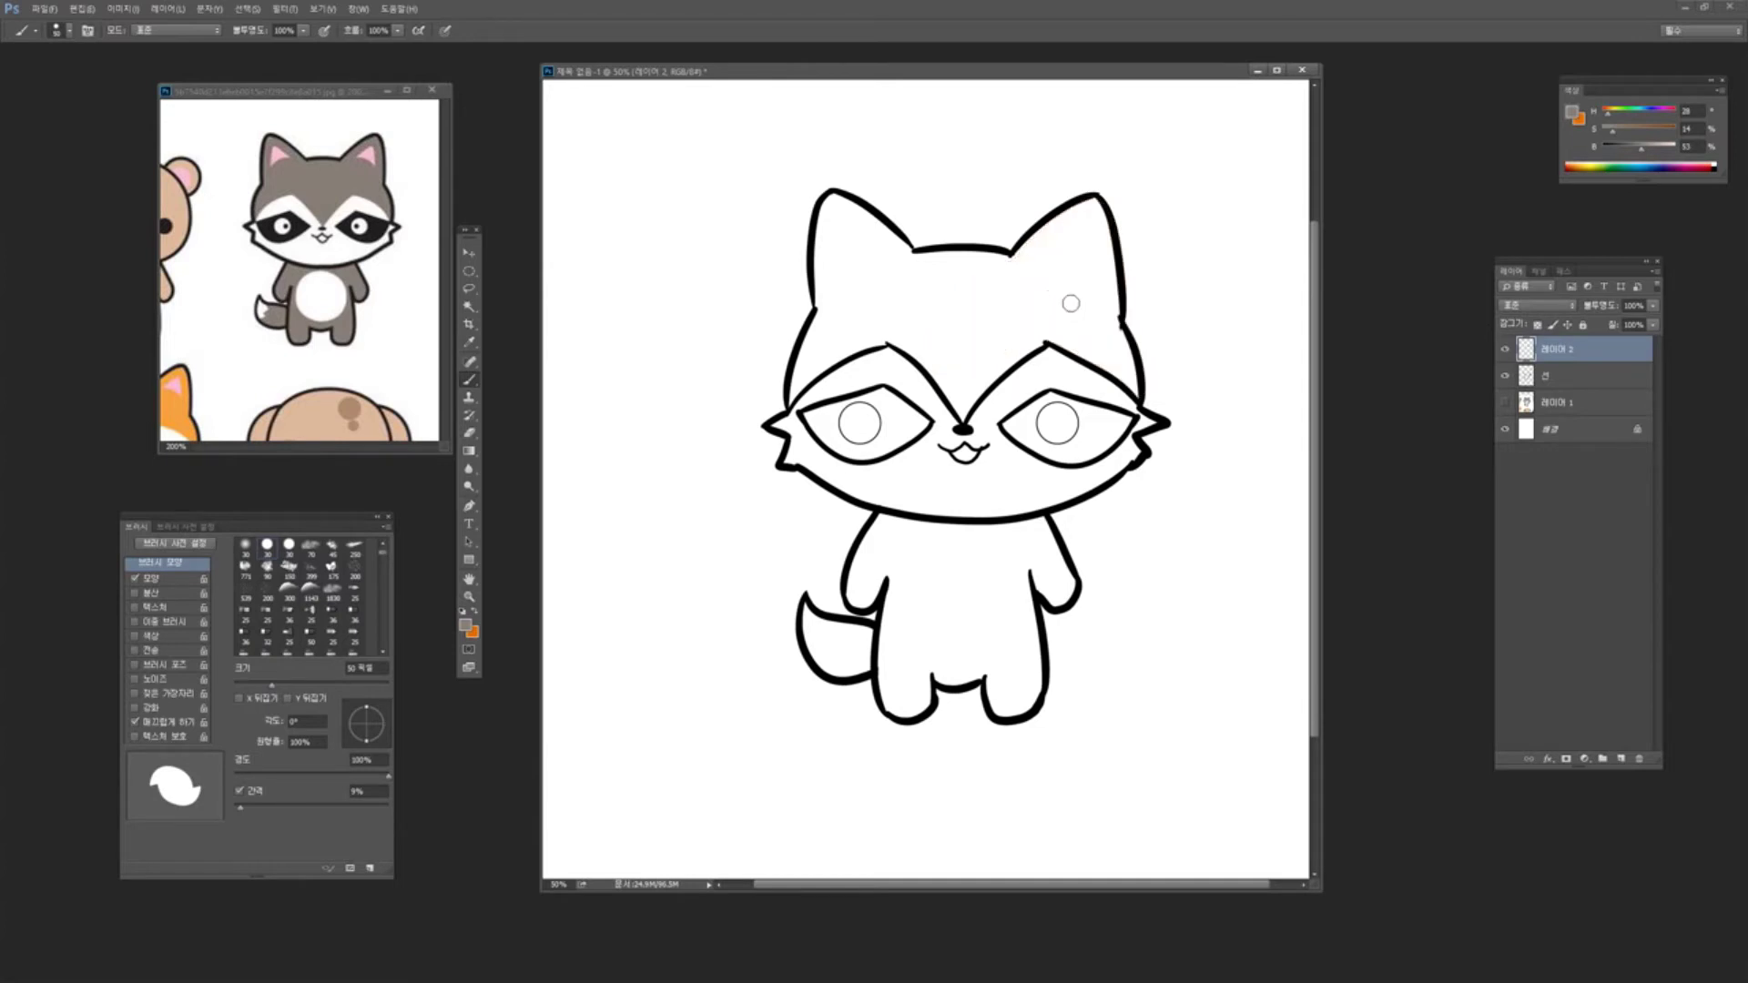
Rename the new layer 색 and move it below the 선 layer
double_click(1567, 350)
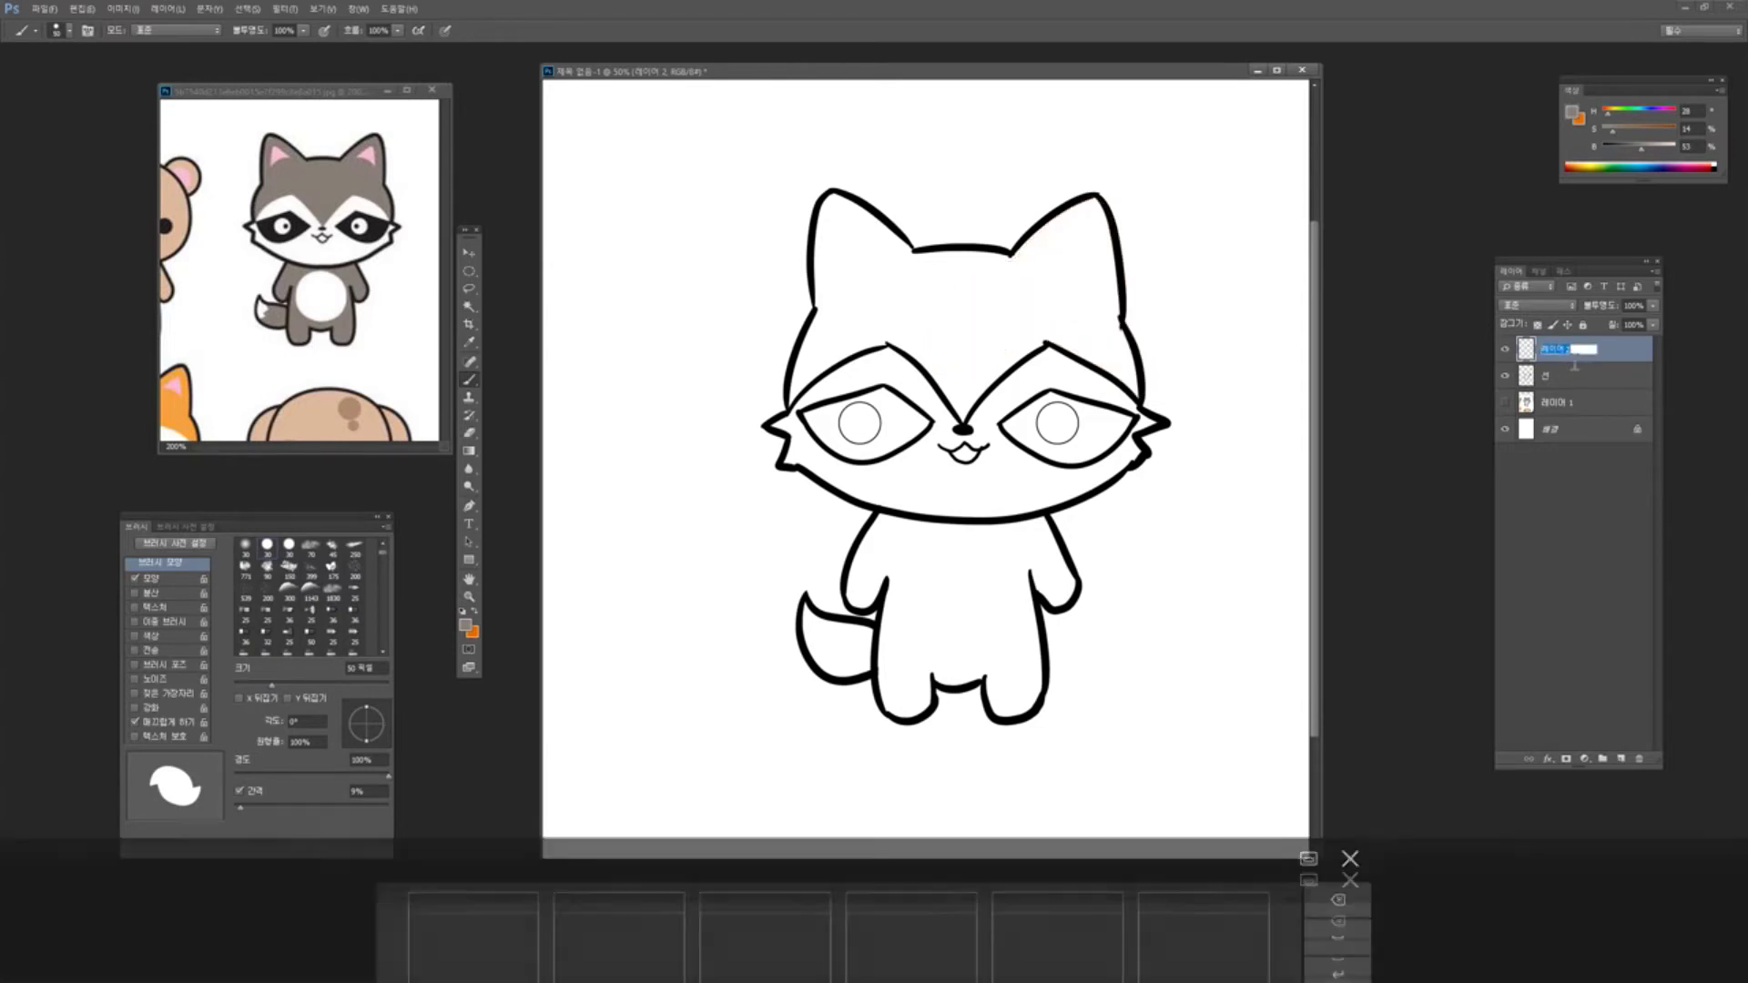
type("색")
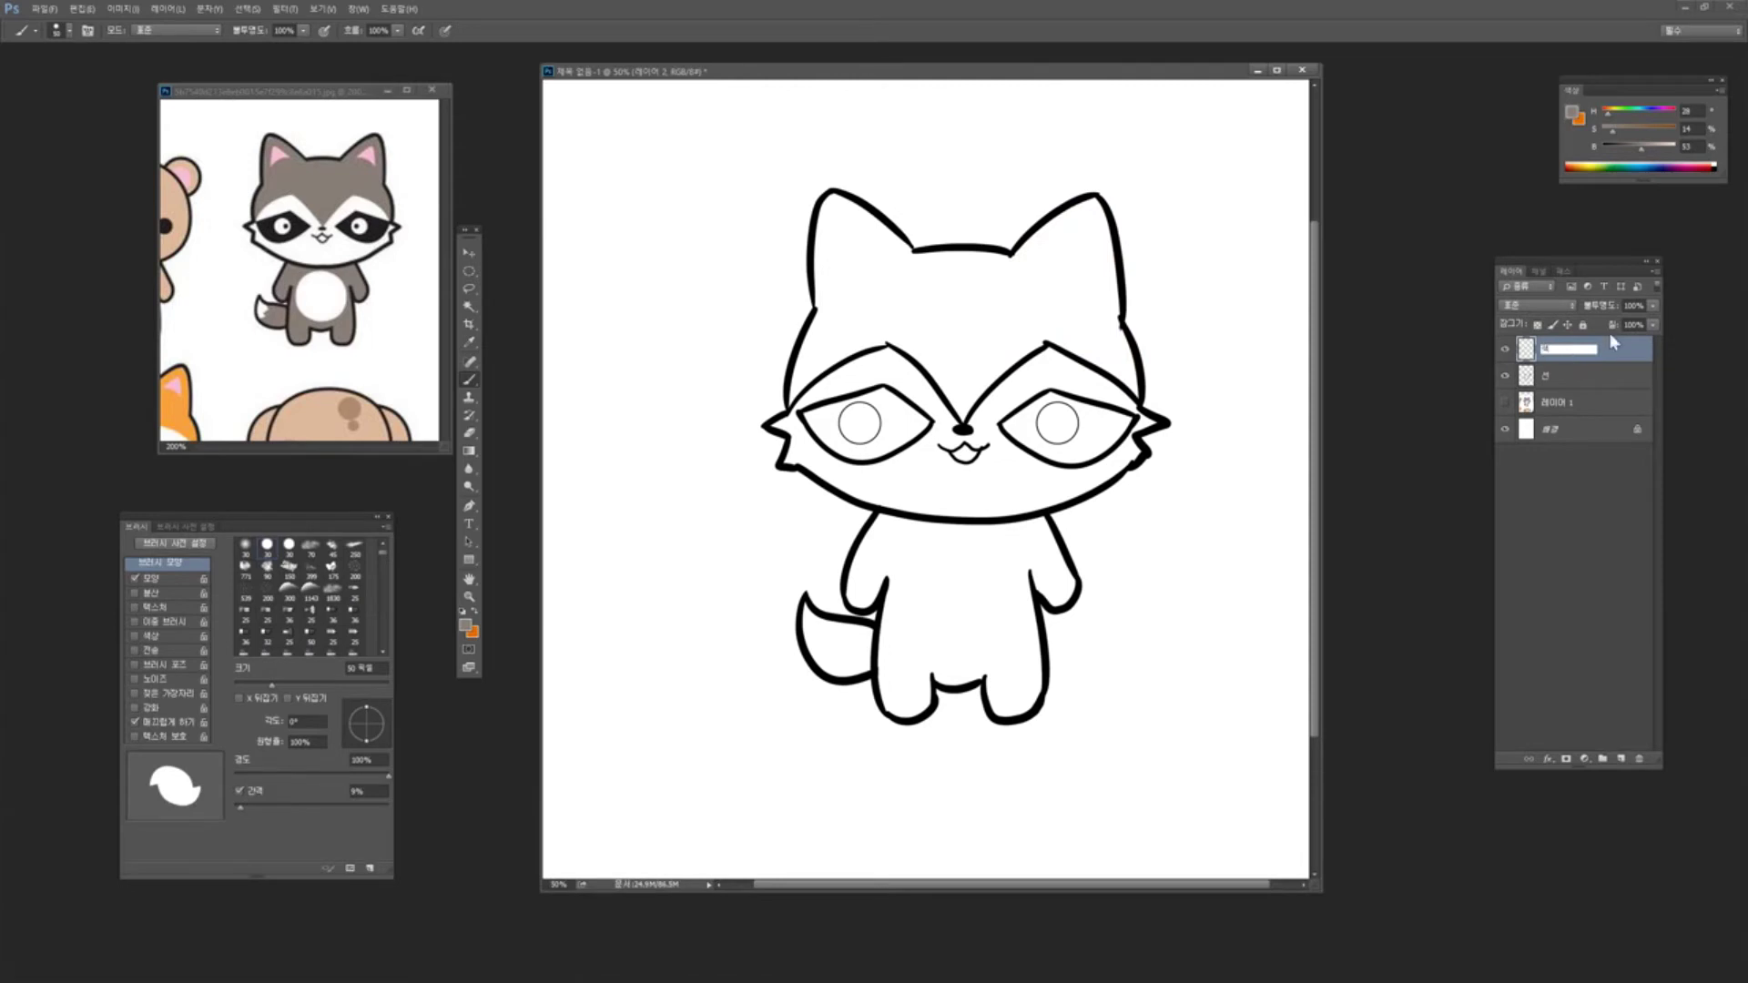
key("Return")
left_click(1617, 367)
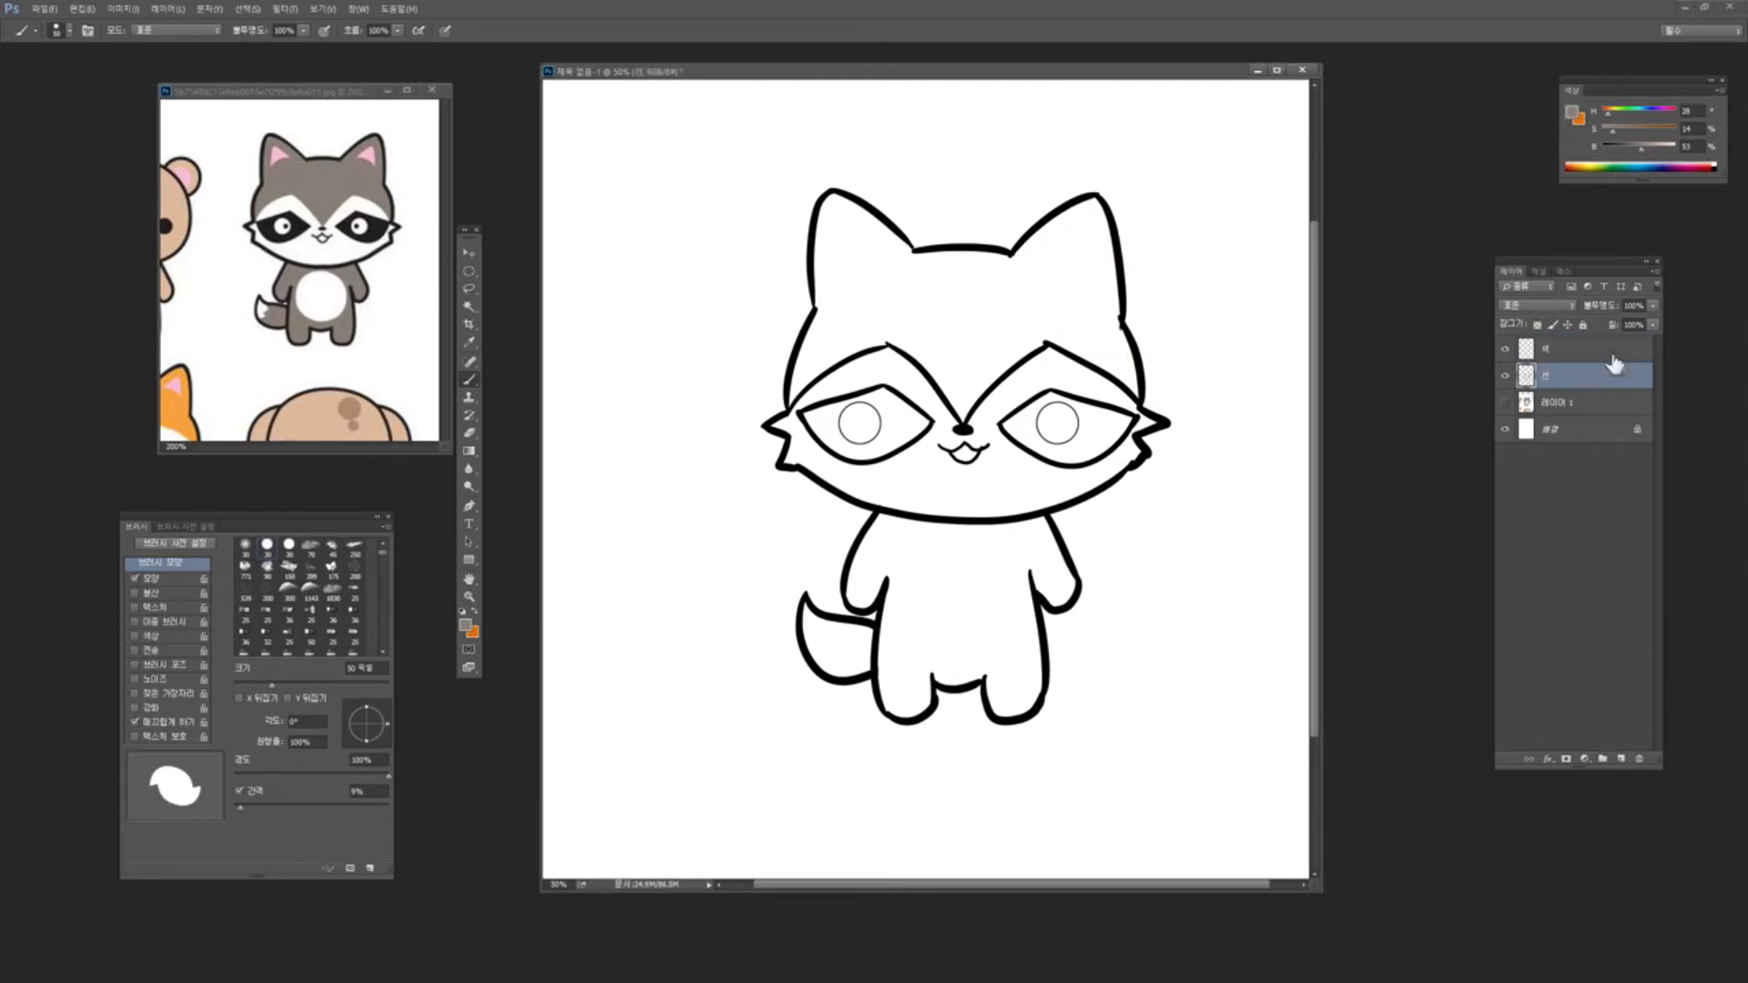
left_click_drag(1614, 363, 1629, 404)
Try brushing the grey fur onto the head and ears by hand on the 색 layer, and undo all the strokes
mouse_move(1073, 269)
left_mouse_down()
mouse_move(1066, 365)
mouse_move(1145, 378)
mouse_move(1009, 323)
mouse_move(951, 384)
mouse_move(1027, 351)
left_mouse_up()
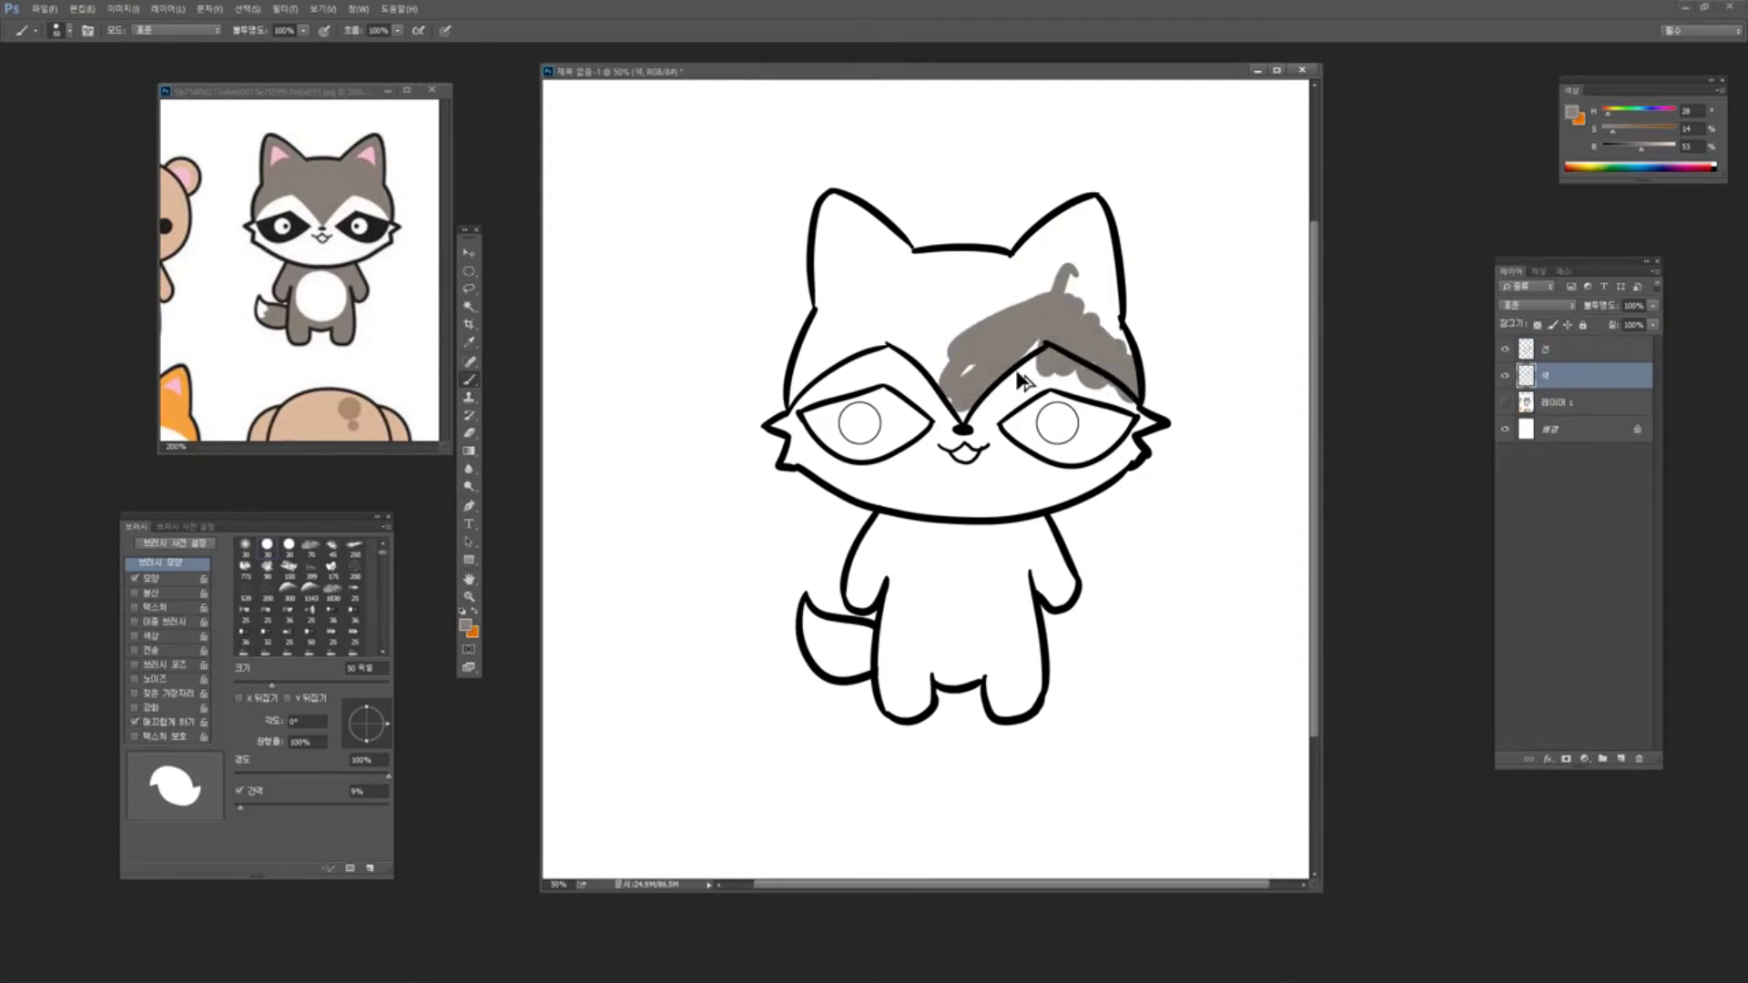
key("ctrl+alt+z")
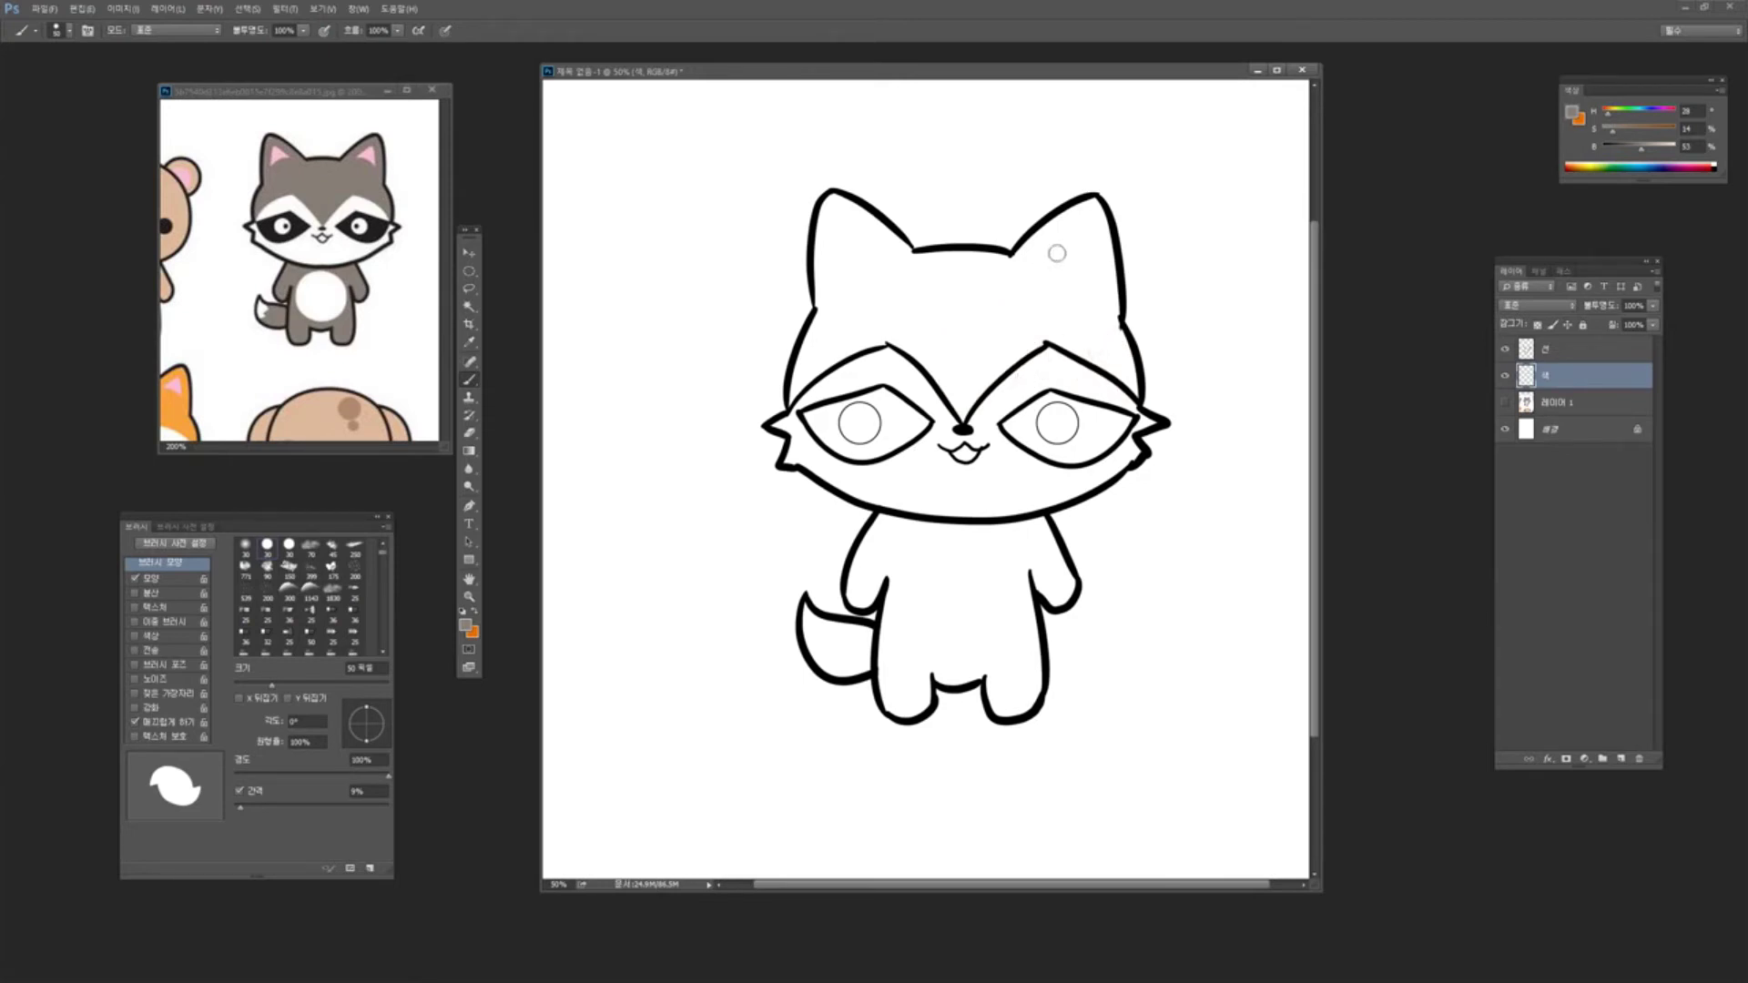
mouse_move(1072, 228)
left_mouse_down()
mouse_move(1018, 273)
mouse_move(1097, 210)
mouse_move(1097, 238)
left_mouse_up()
mouse_move(918, 277)
left_mouse_down()
mouse_move(978, 264)
mouse_move(1002, 279)
mouse_move(901, 292)
mouse_move(804, 373)
mouse_move(805, 399)
mouse_move(892, 321)
mouse_move(840, 370)
mouse_move(944, 312)
mouse_move(1035, 301)
mouse_move(1065, 319)
mouse_move(1092, 298)
mouse_move(1108, 230)
mouse_move(1134, 391)
left_mouse_up()
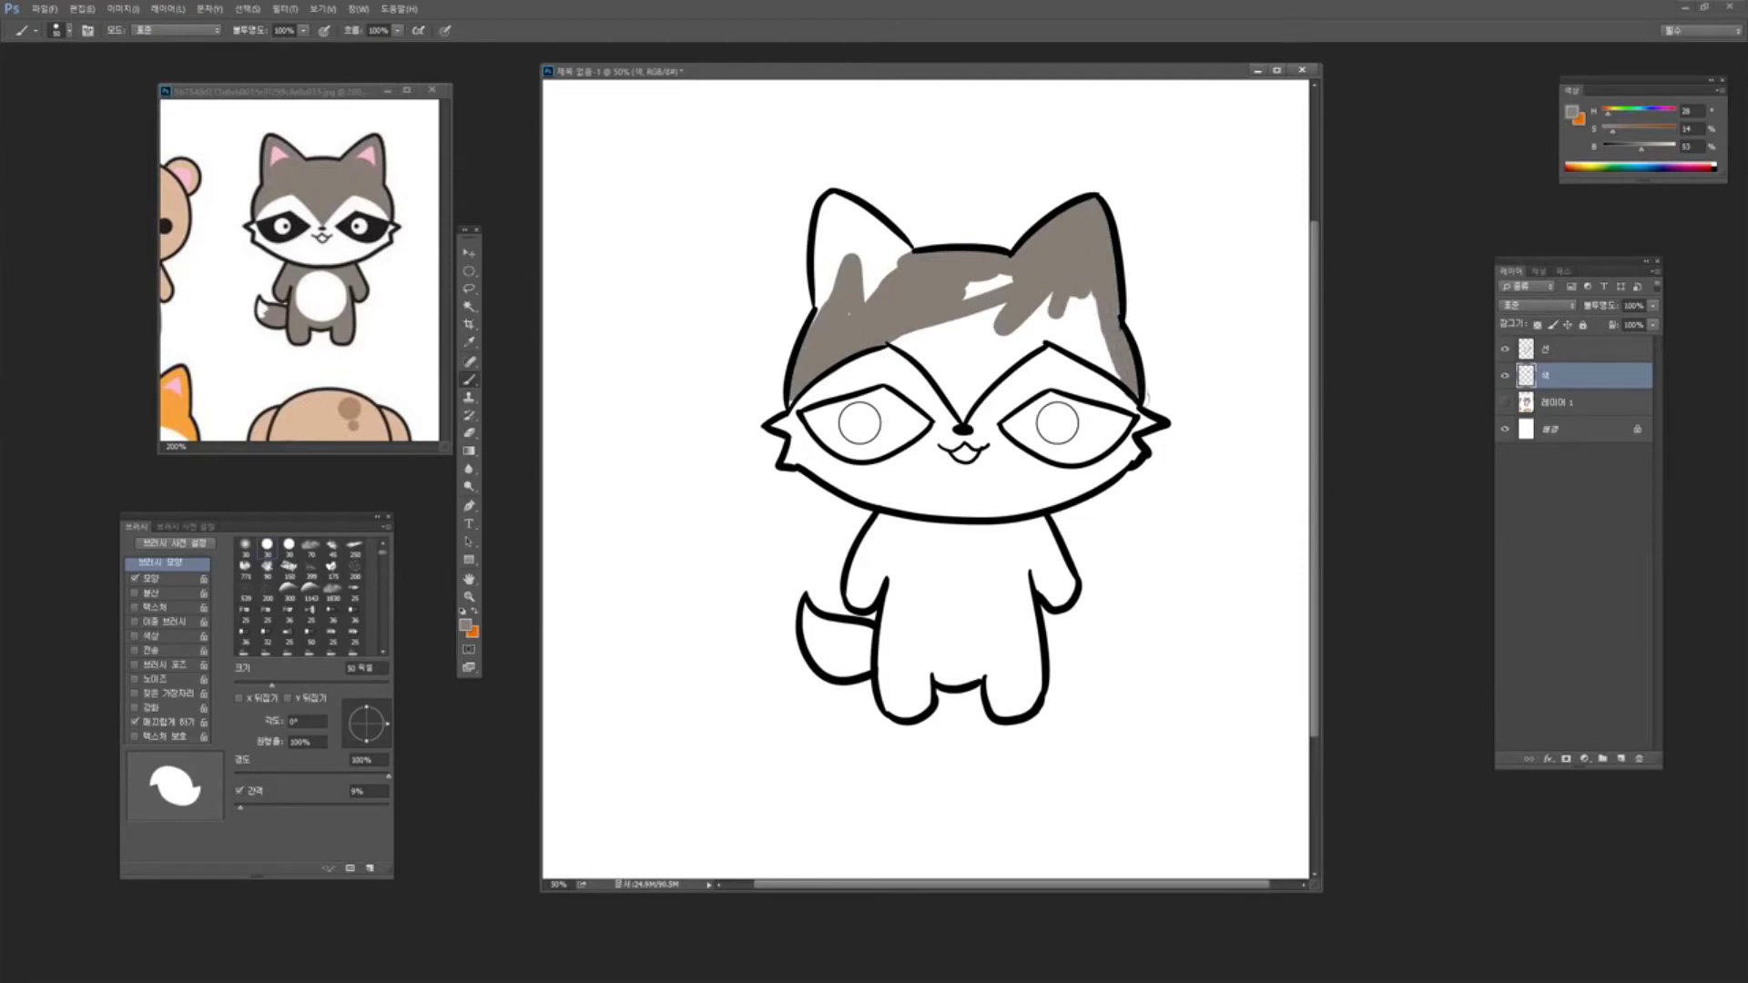
mouse_move(1050, 340)
left_mouse_down()
mouse_move(1107, 367)
mouse_move(1063, 317)
mouse_move(1010, 344)
mouse_move(983, 291)
mouse_move(956, 341)
mouse_move(969, 376)
left_mouse_up()
key("ctrl+alt+z")
key("ctrl+alt+z")
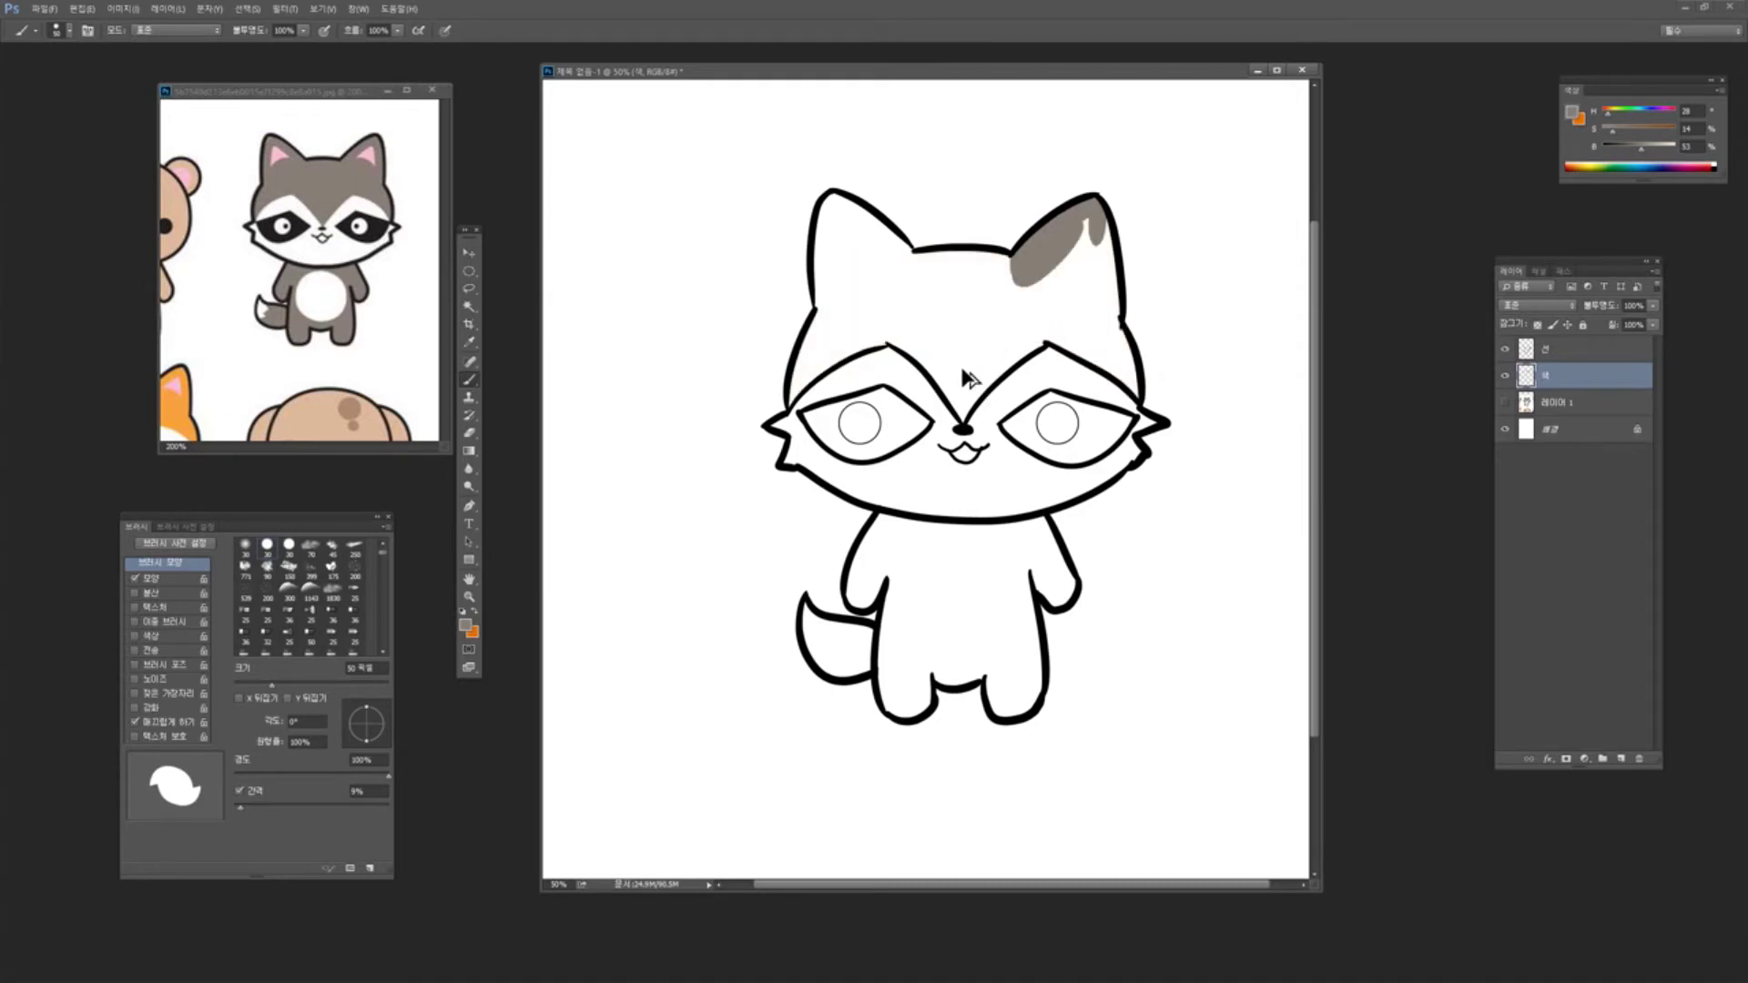
key("ctrl+alt+z")
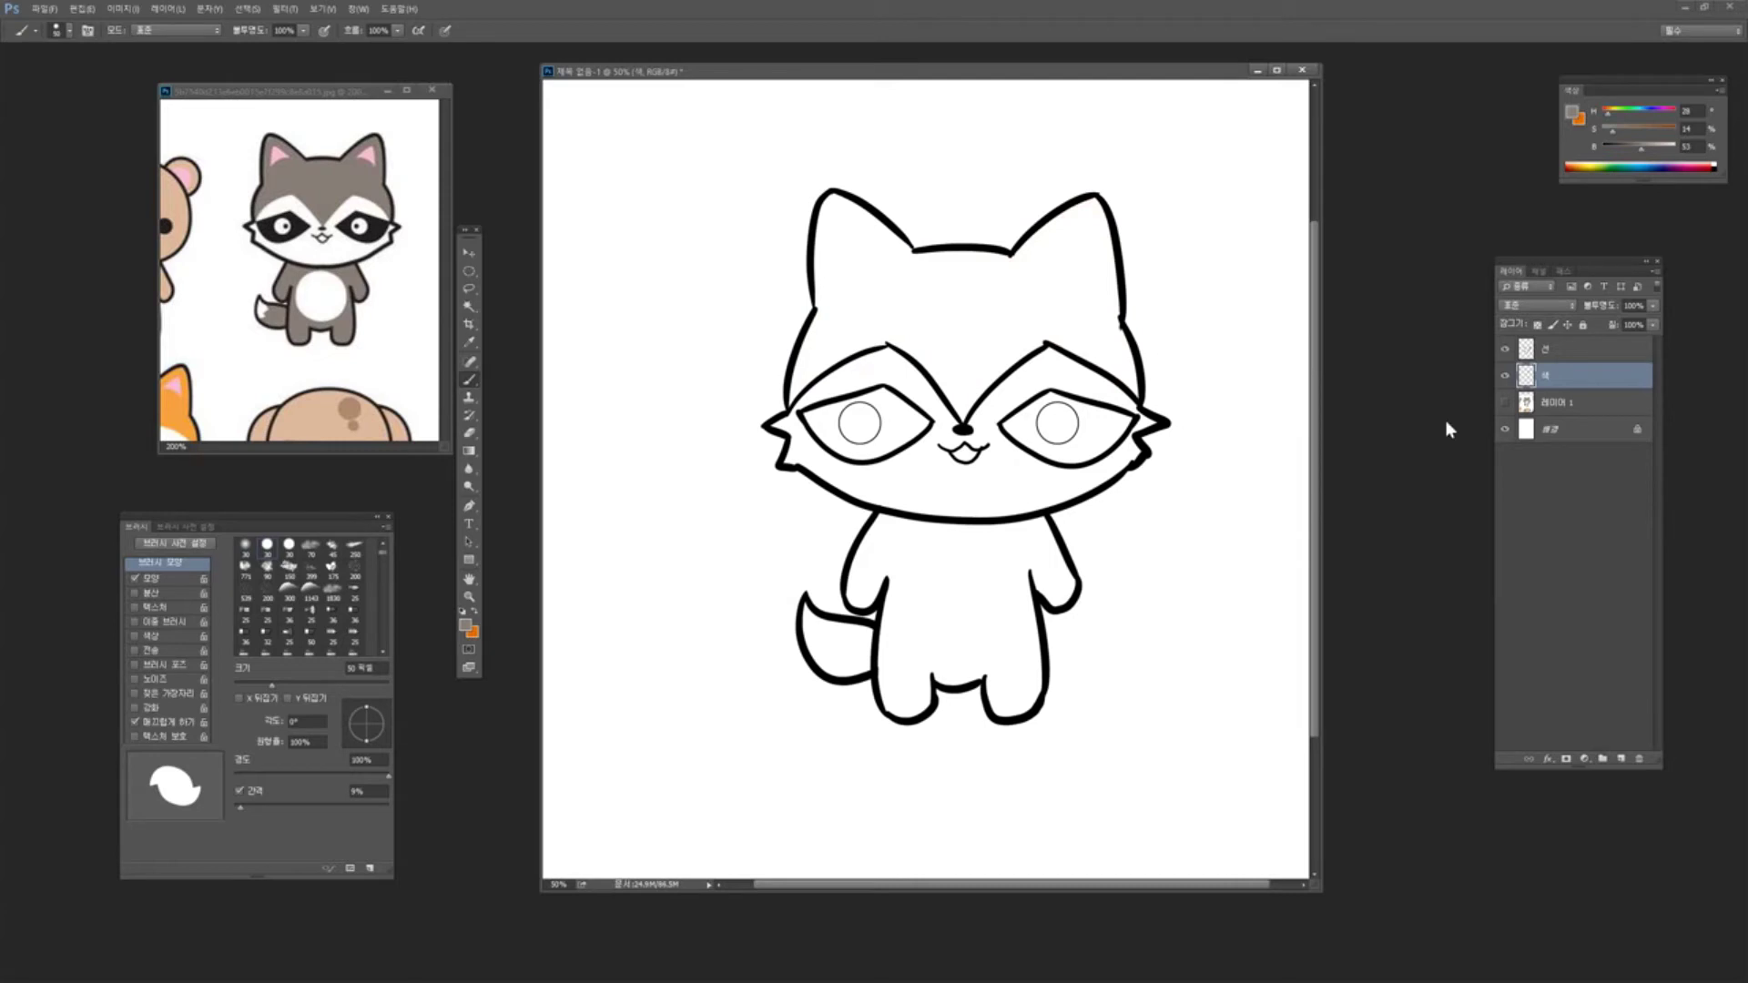
Select the raccoon's upper head and ears inside the outline with the Magic Wand
left_click(470, 310)
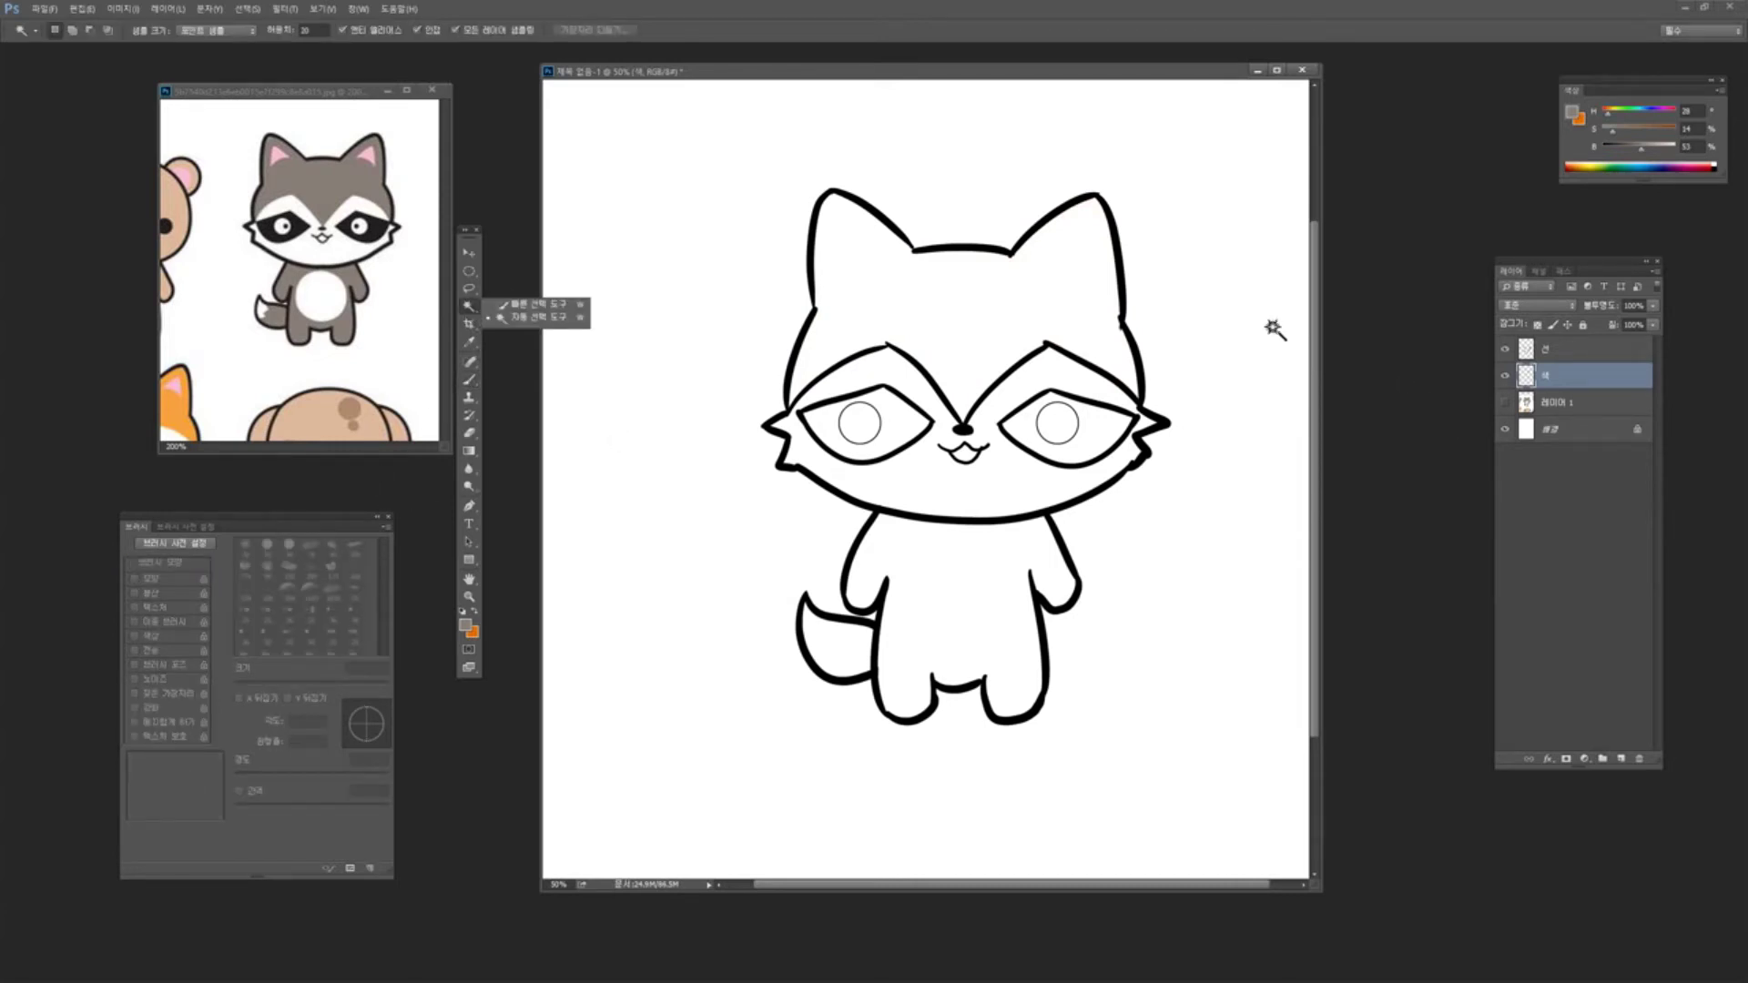
left_click(1044, 318)
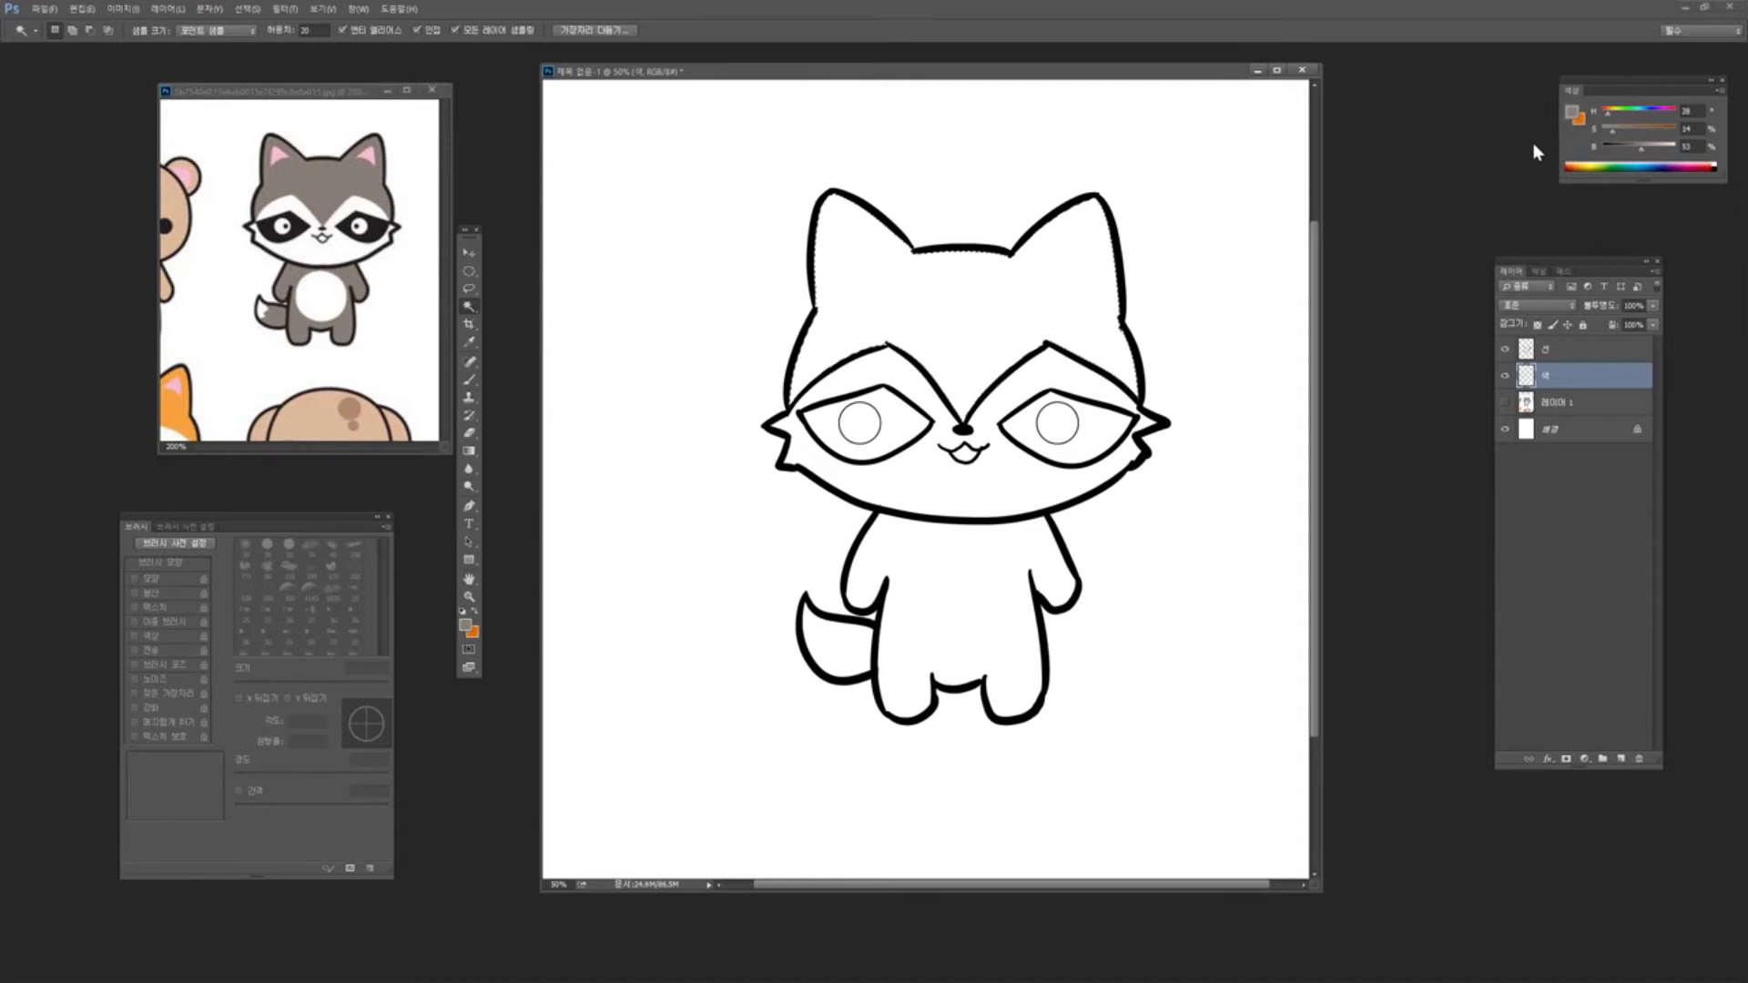
Try filling the selected head area with grey using the Paint Bucket, and undo the fill
left_click(471, 455)
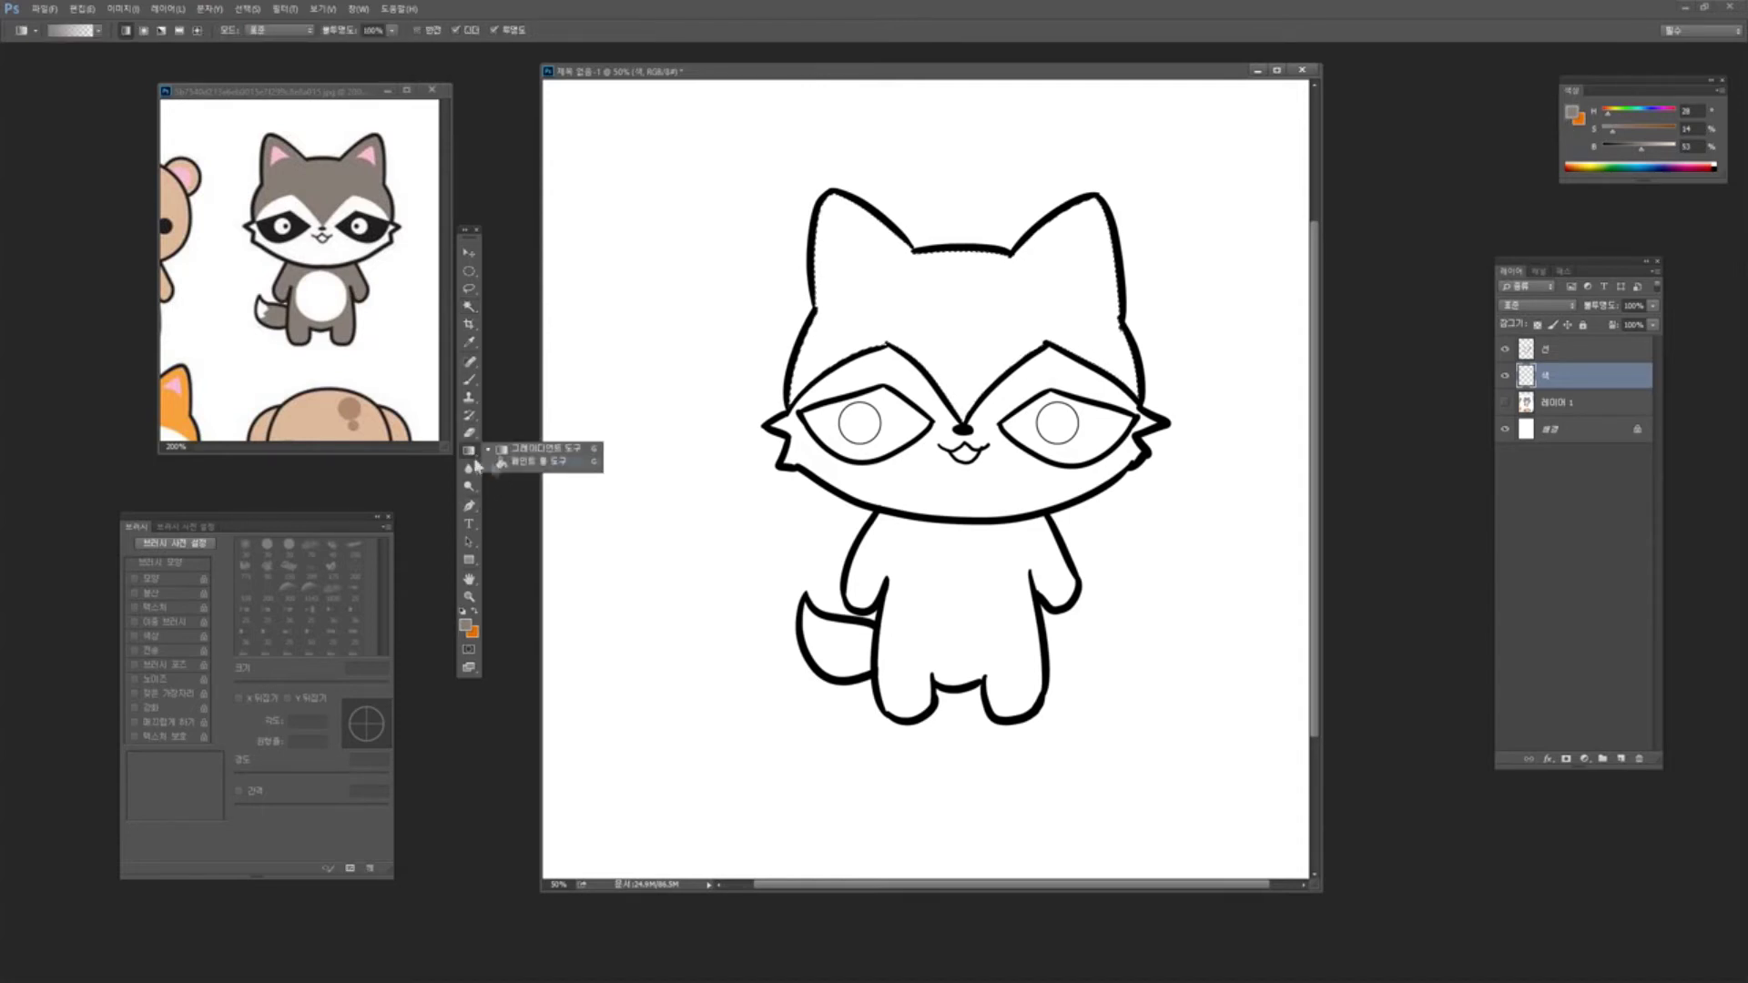
left_click(528, 462)
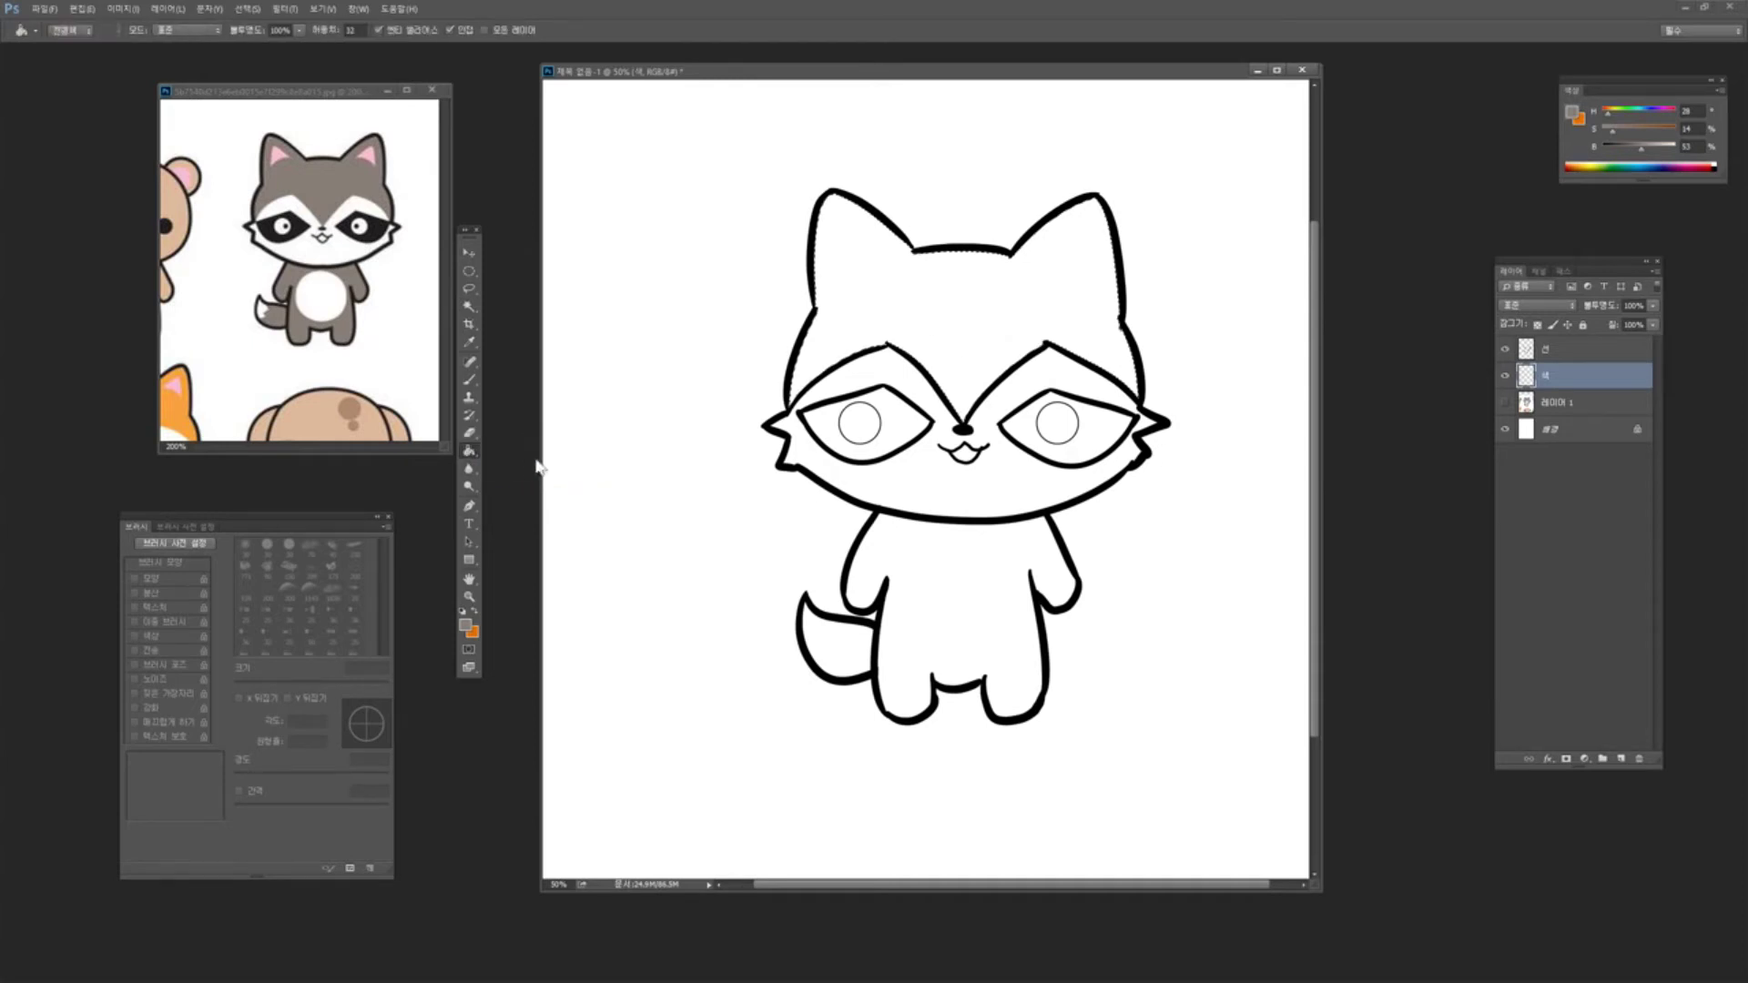
left_click(975, 332)
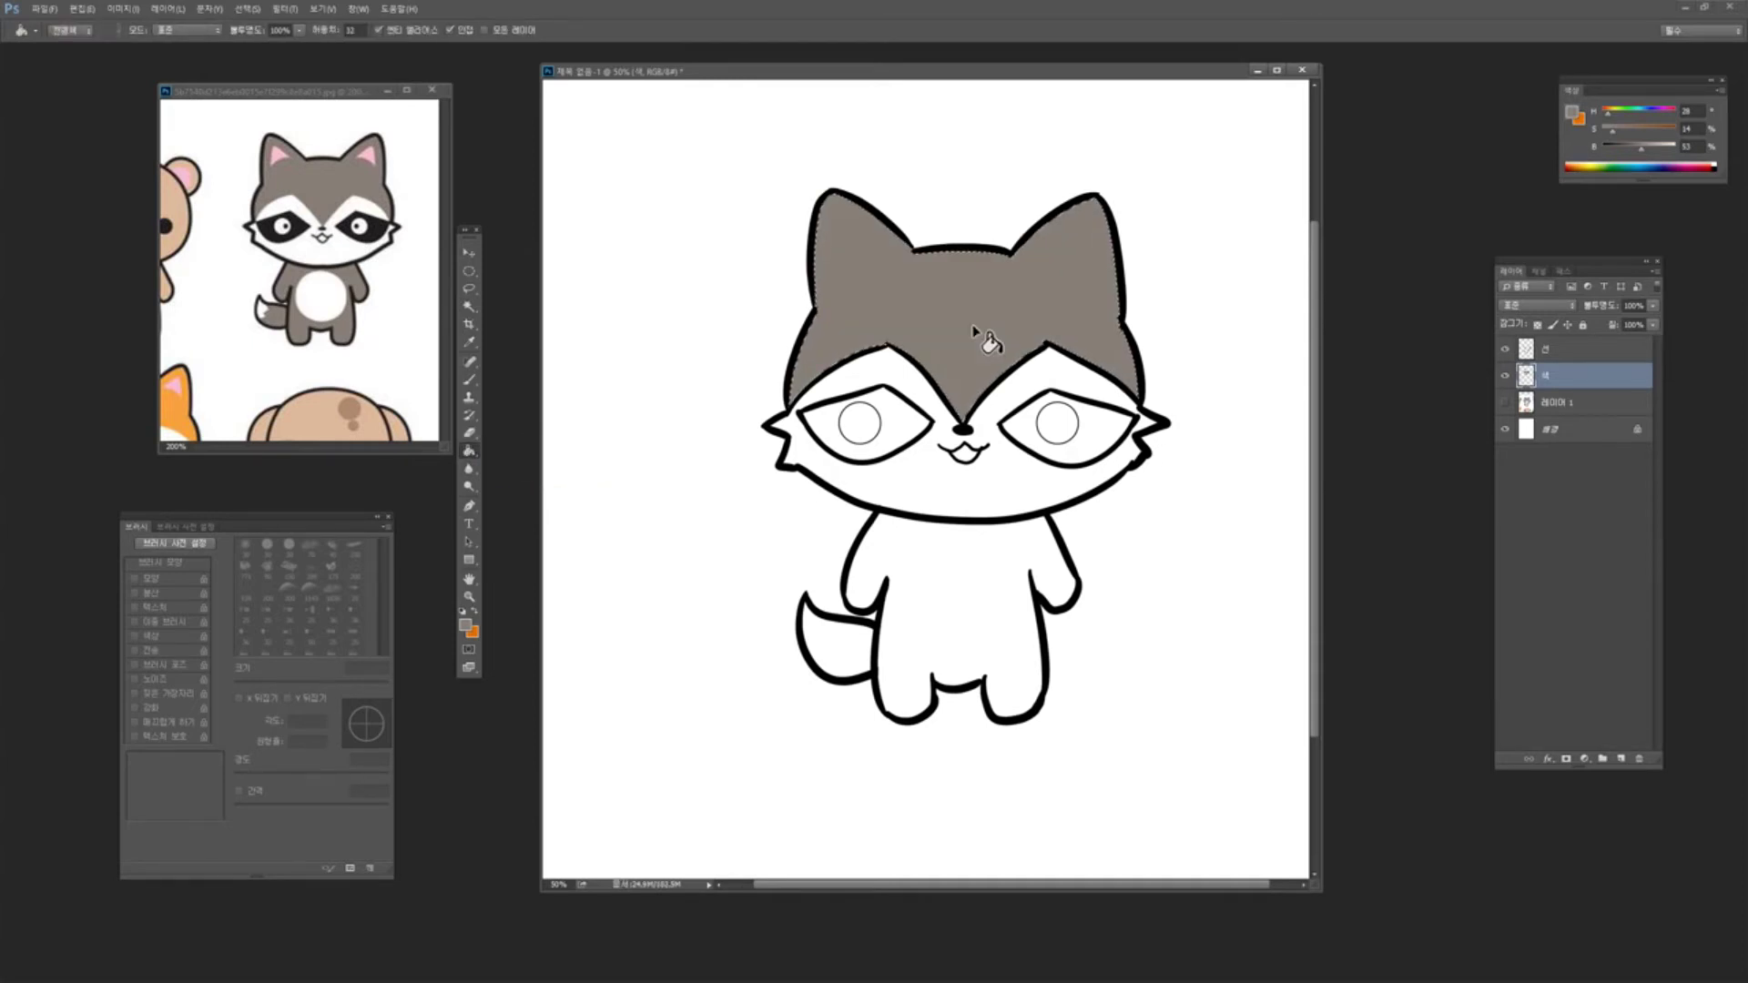
key("ctrl+z")
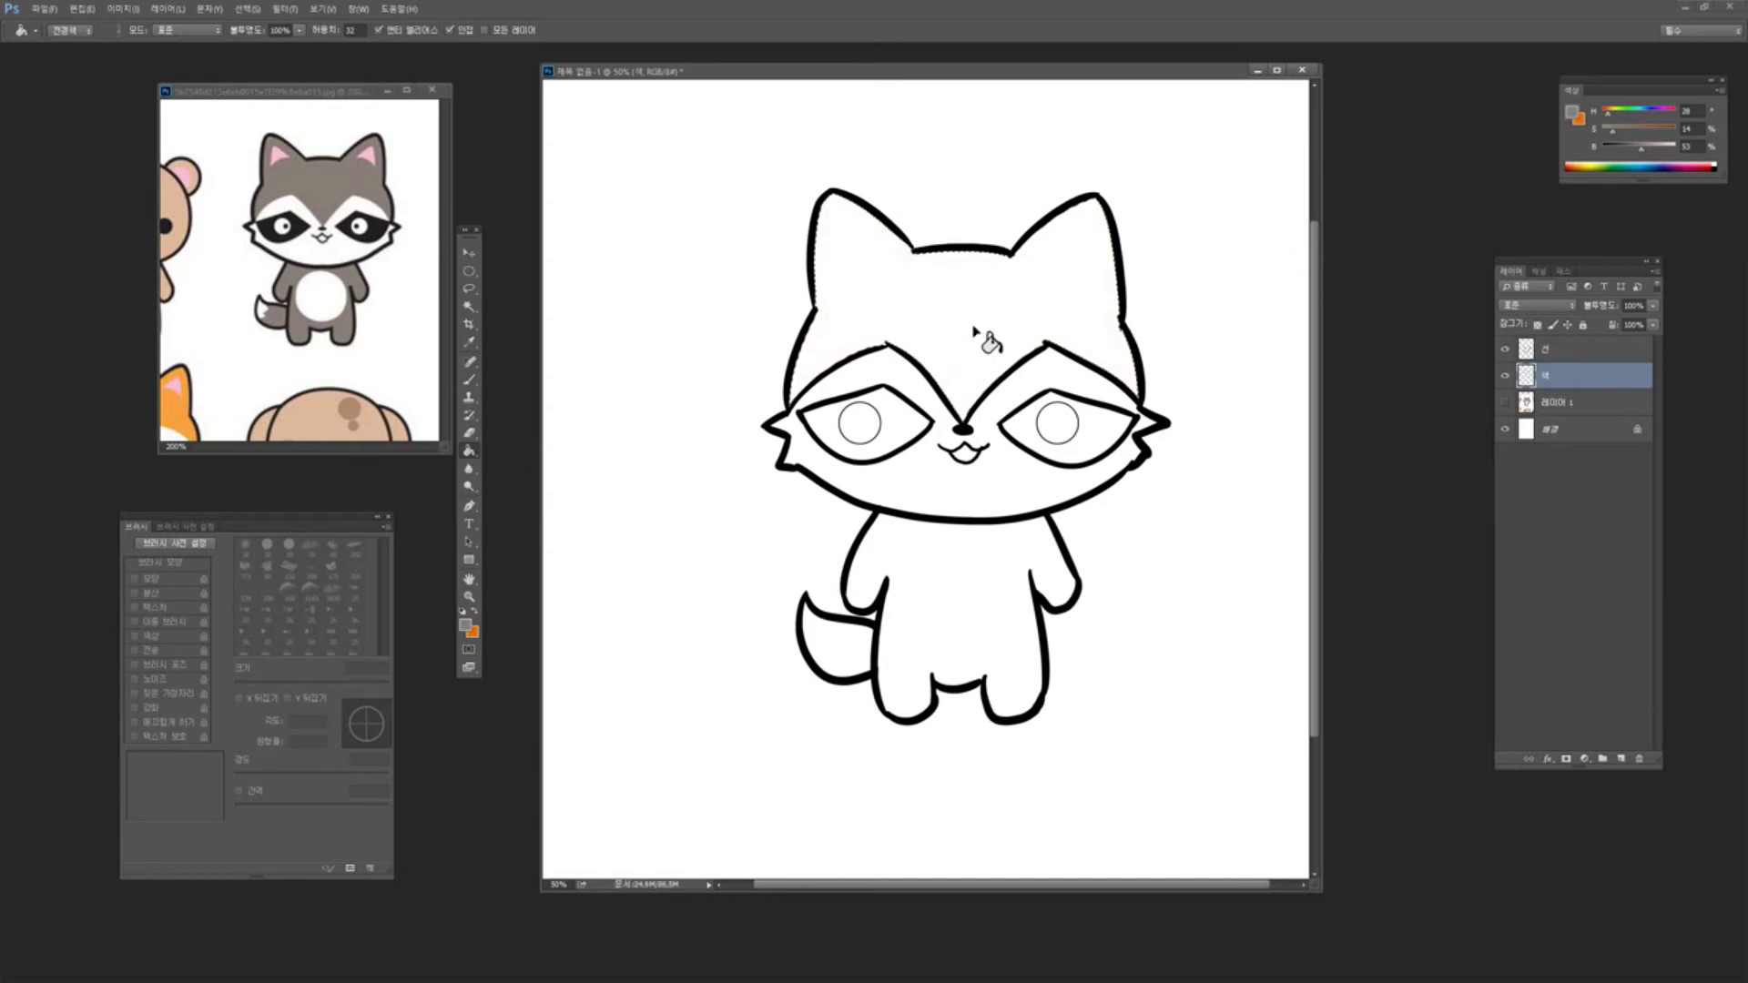
Fill the selected head and ears with the grey foreground colour on the 색 layer
key("b")
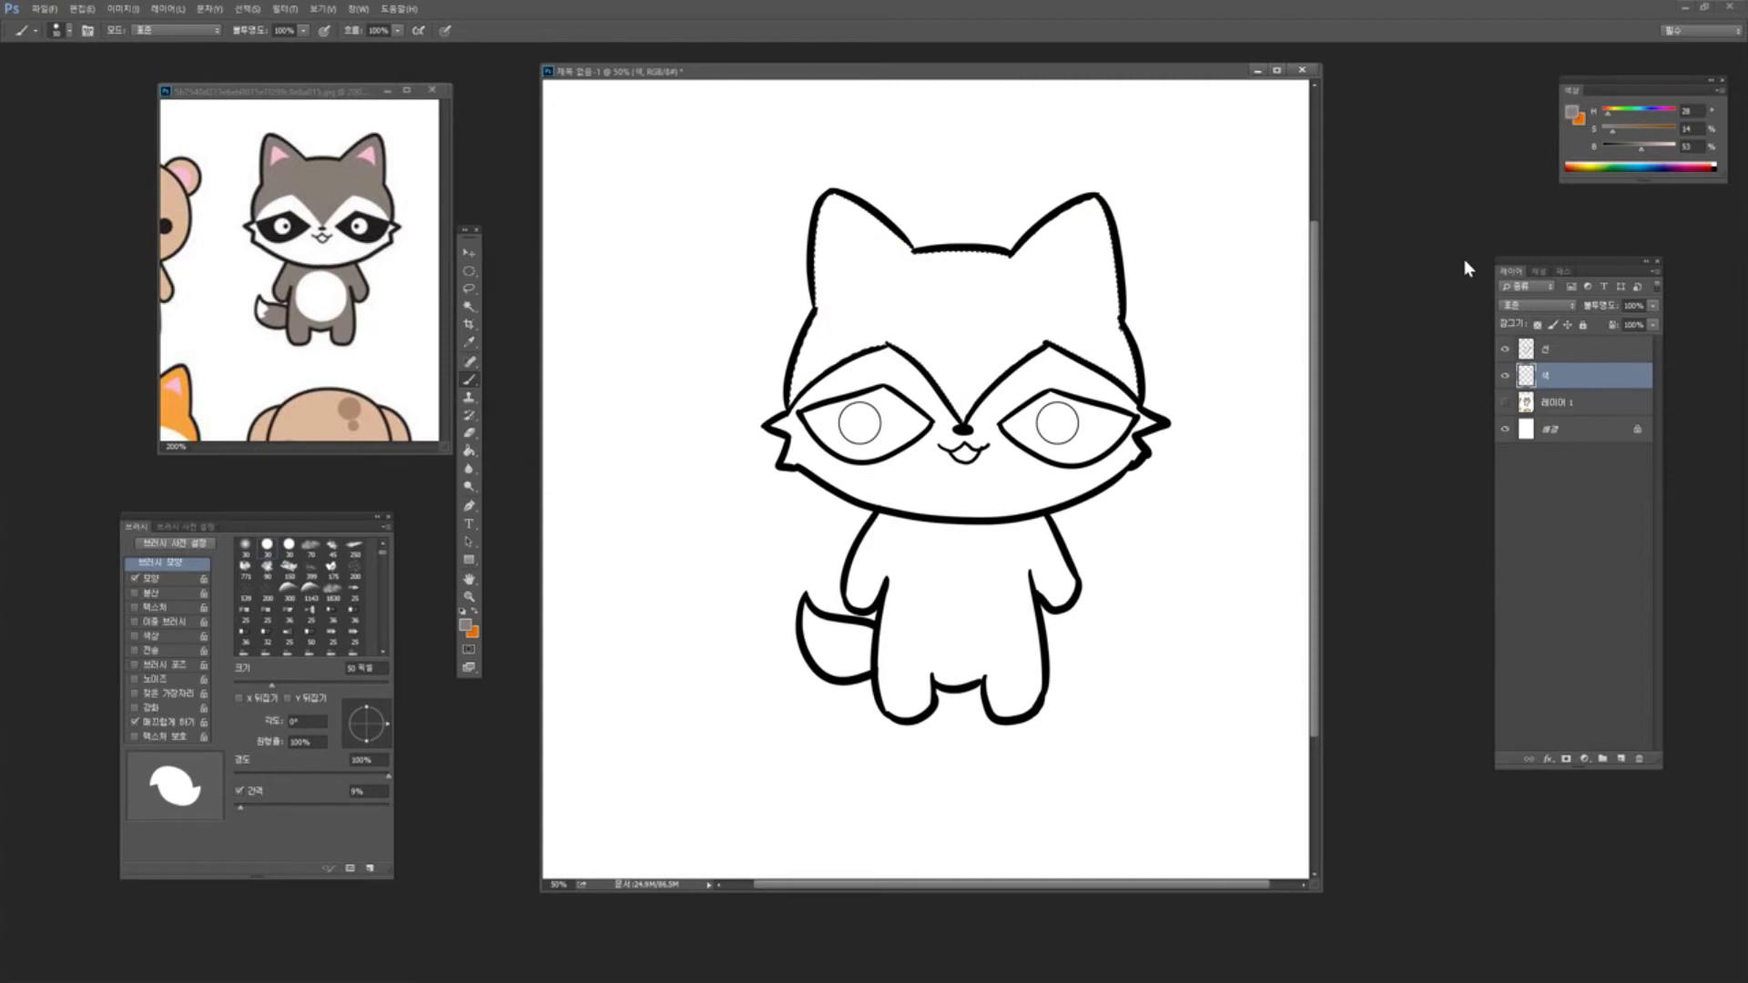
key("alt+BackSpace")
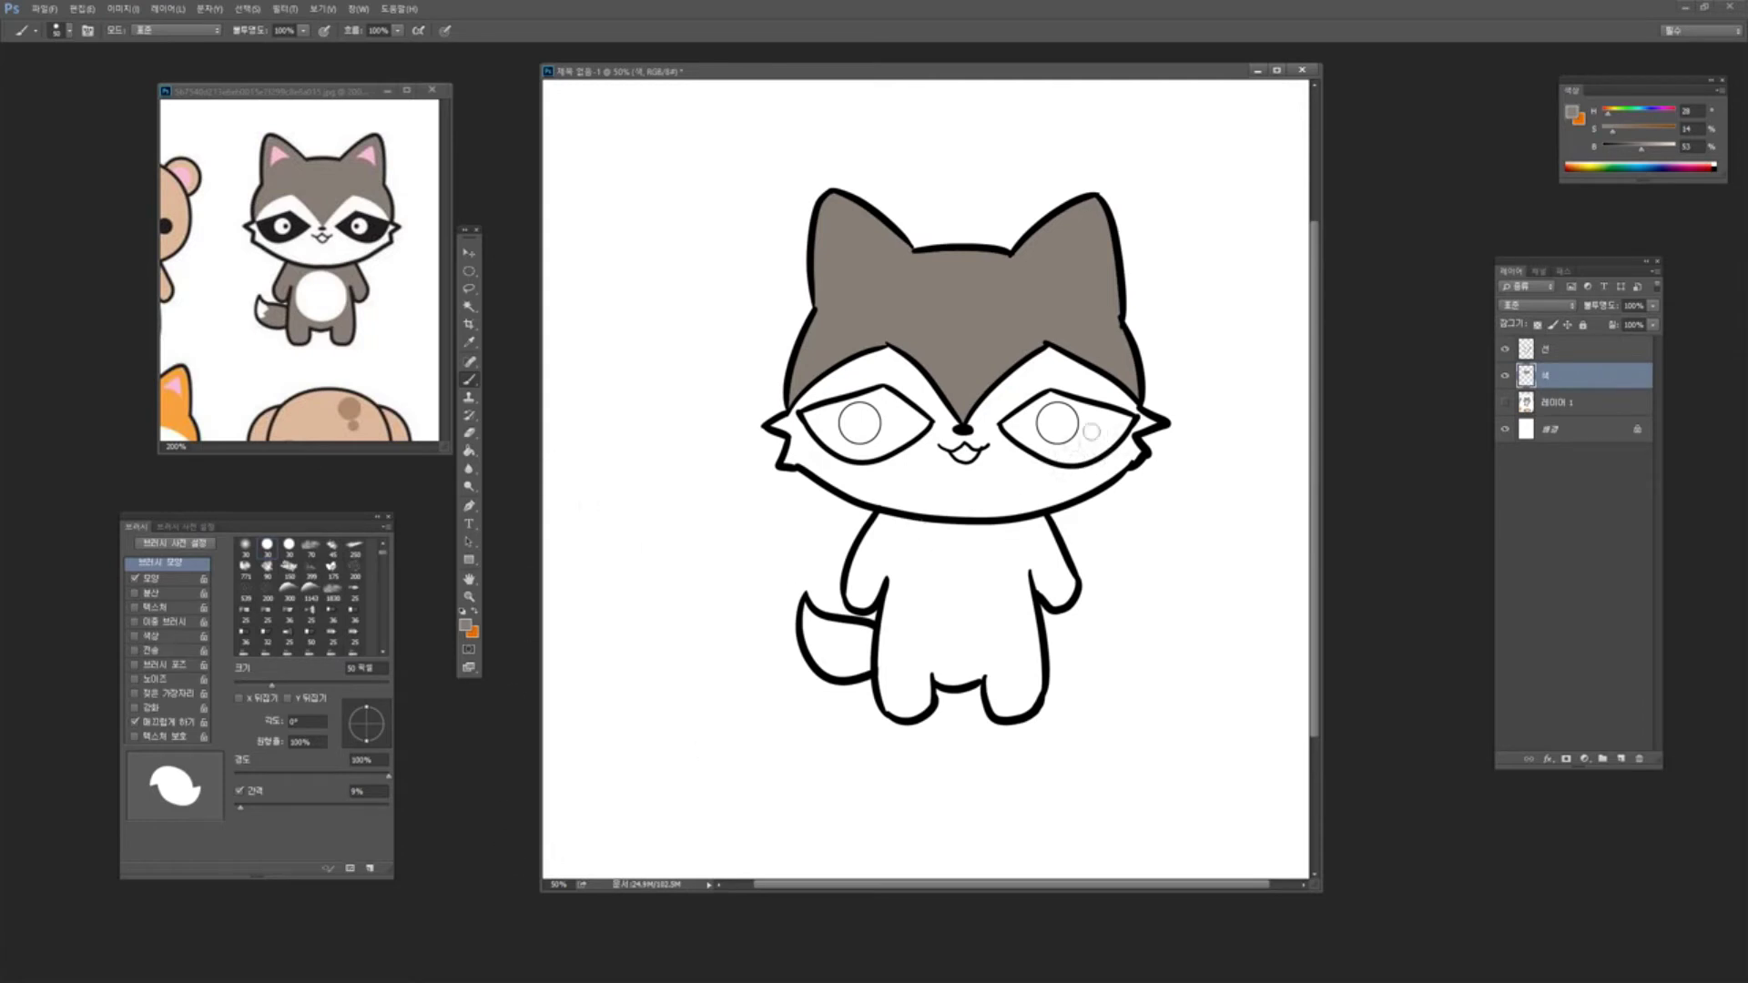
Select both eye patches around the pupils, fill them with the near-black sampled from the reference raccoon, and deselect
left_click(470, 306)
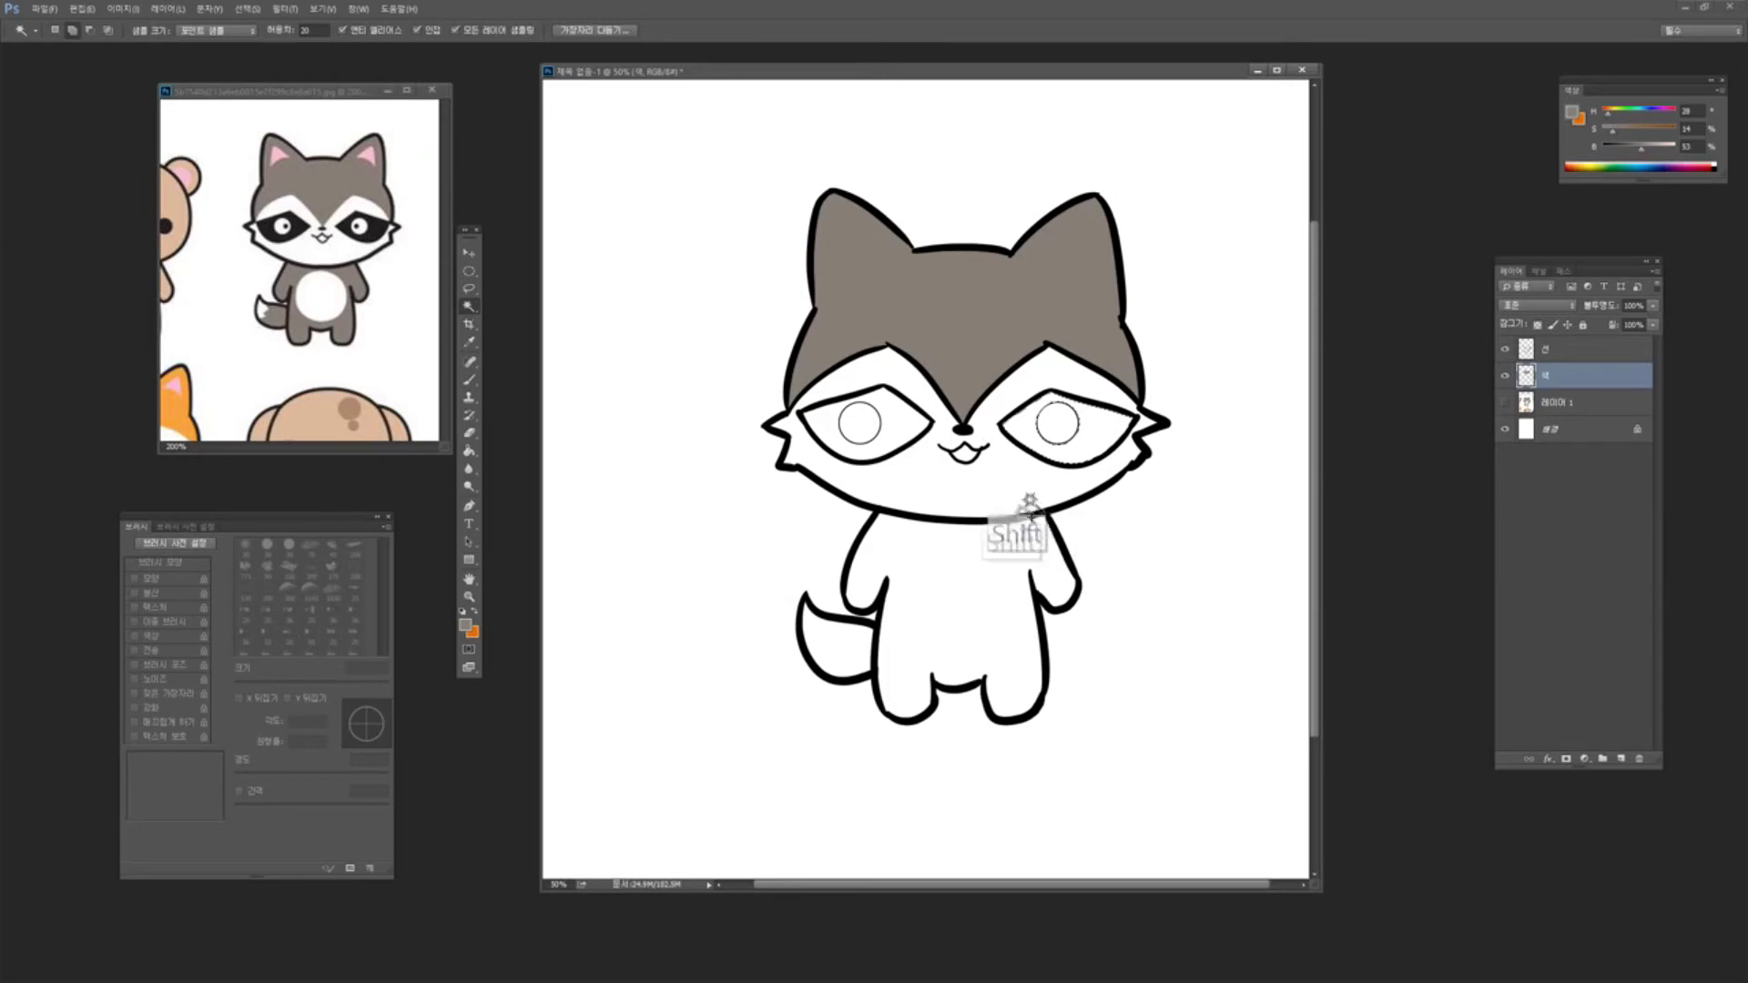
left_click(901, 443, "shift")
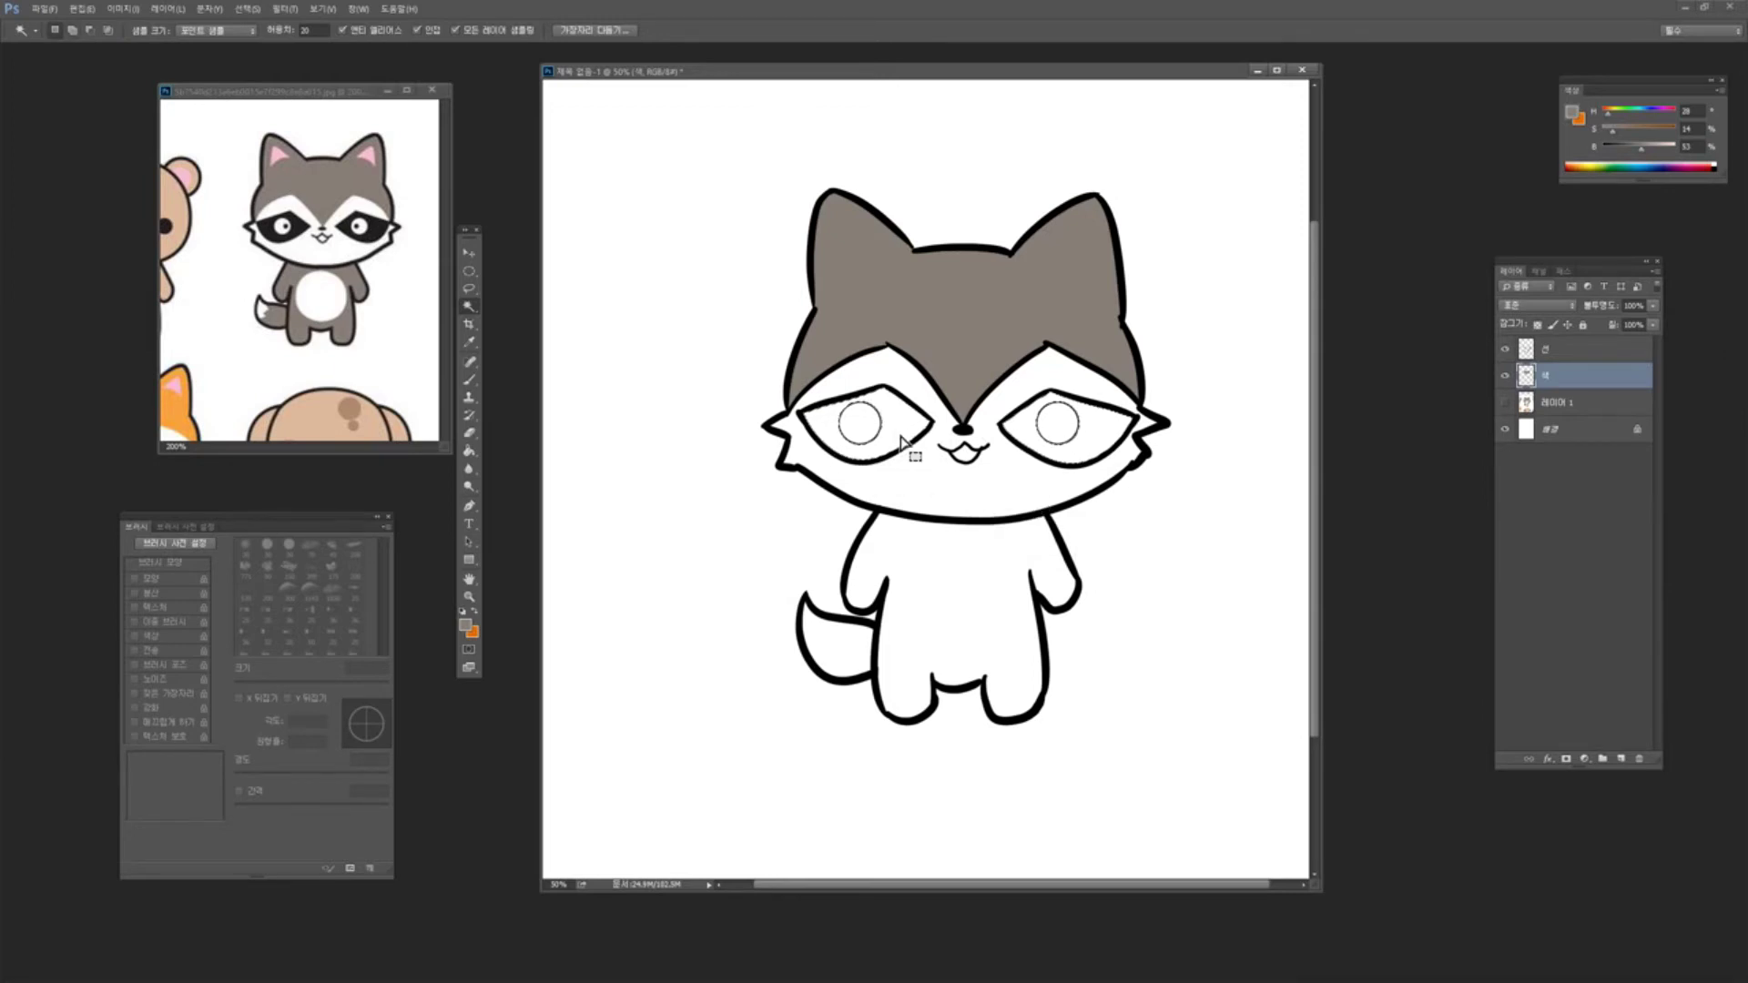
left_click(469, 380)
left_click(381, 238, "alt")
key("alt+BackSpace")
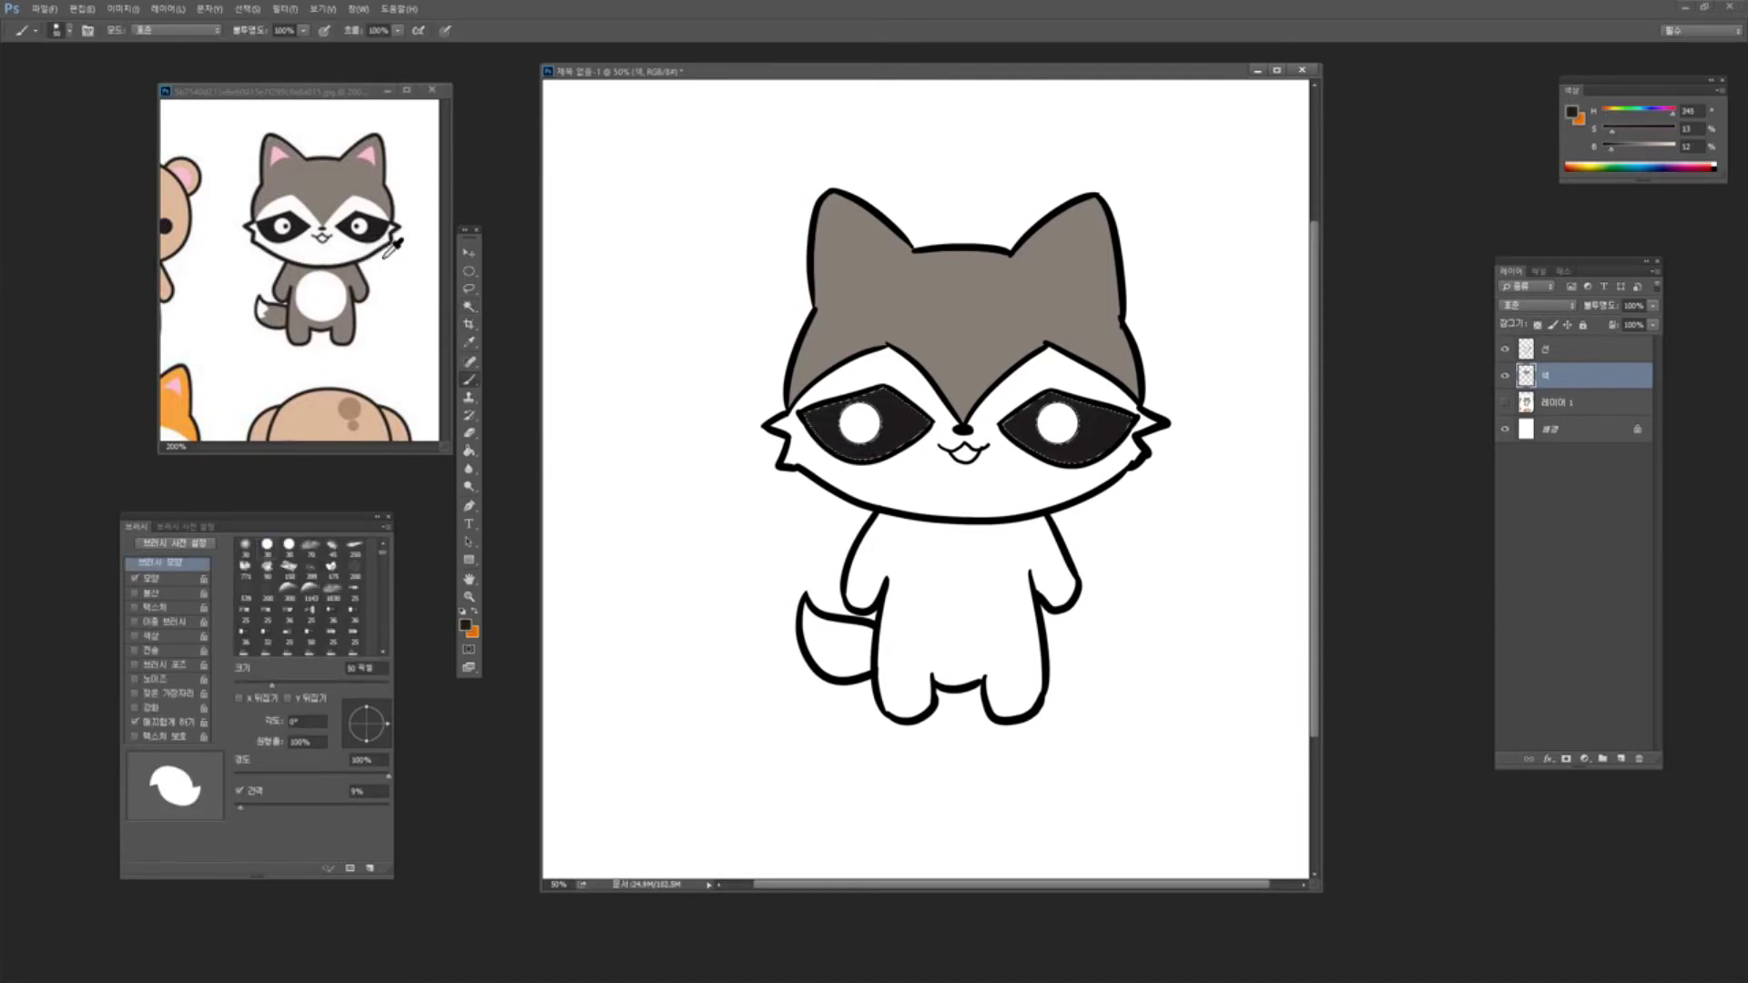
key("ctrl+d")
Hide and show the 색 layer to compare the drawing with and without its colours
left_click(1505, 376)
left_click(1506, 376)
left_click(1506, 376)
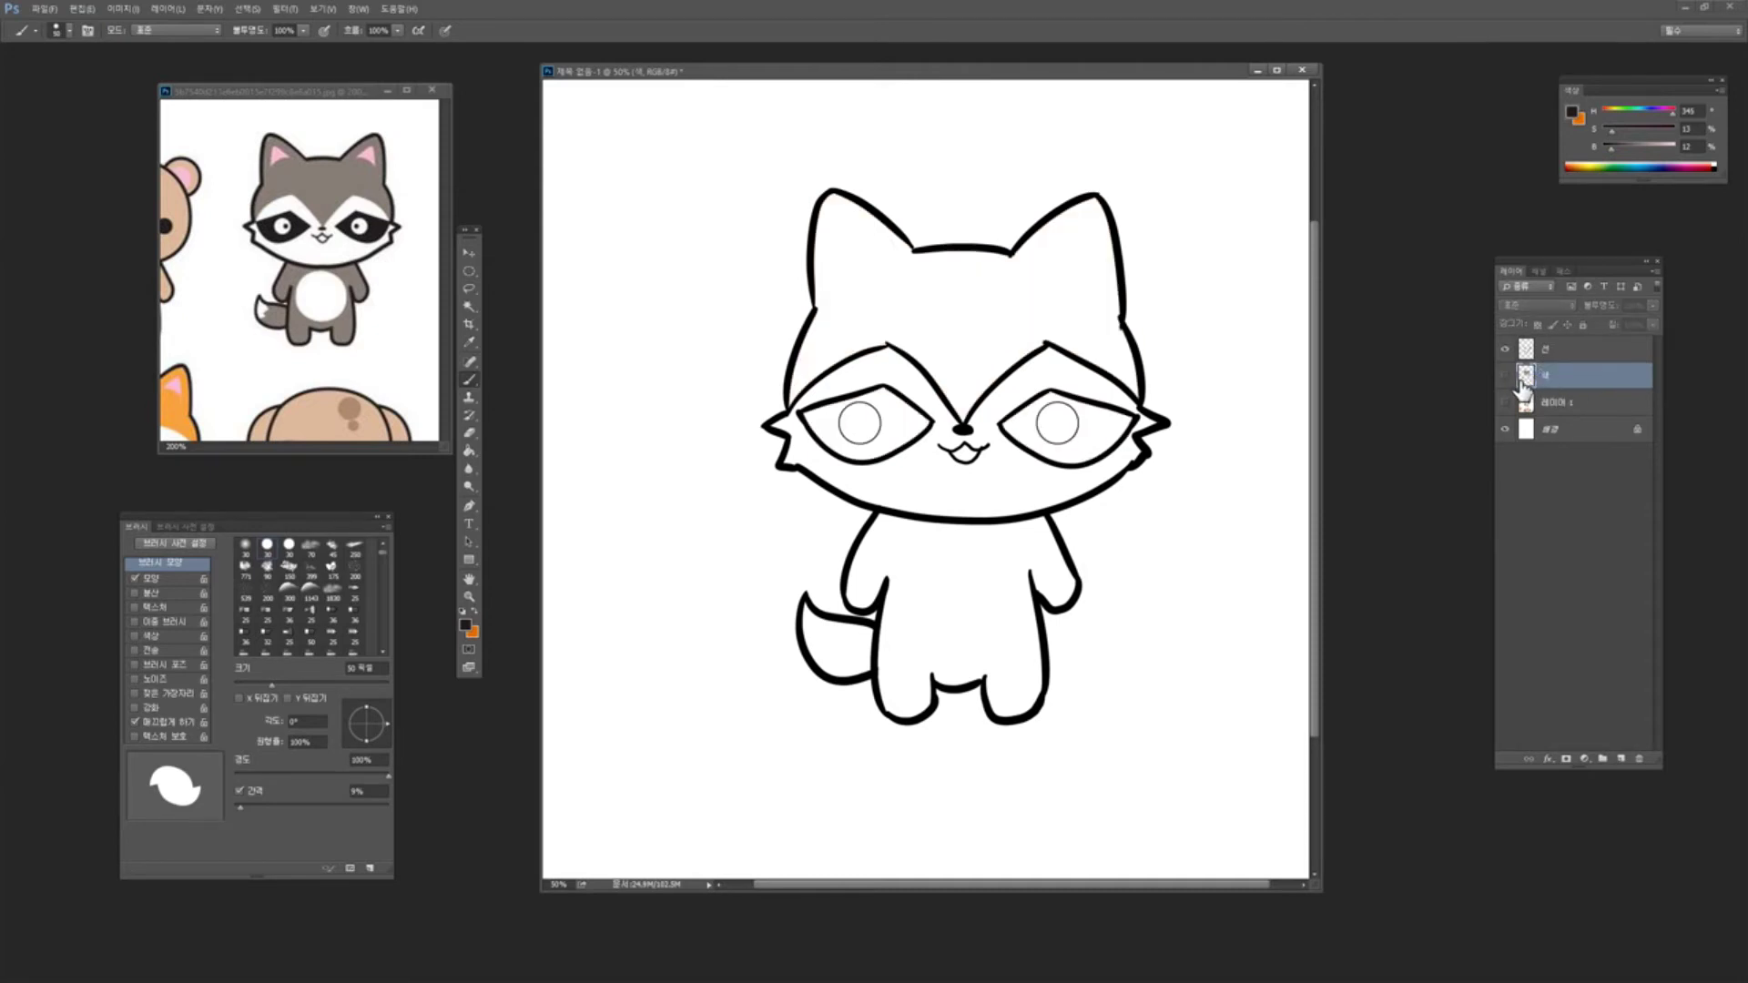
left_click(1507, 376)
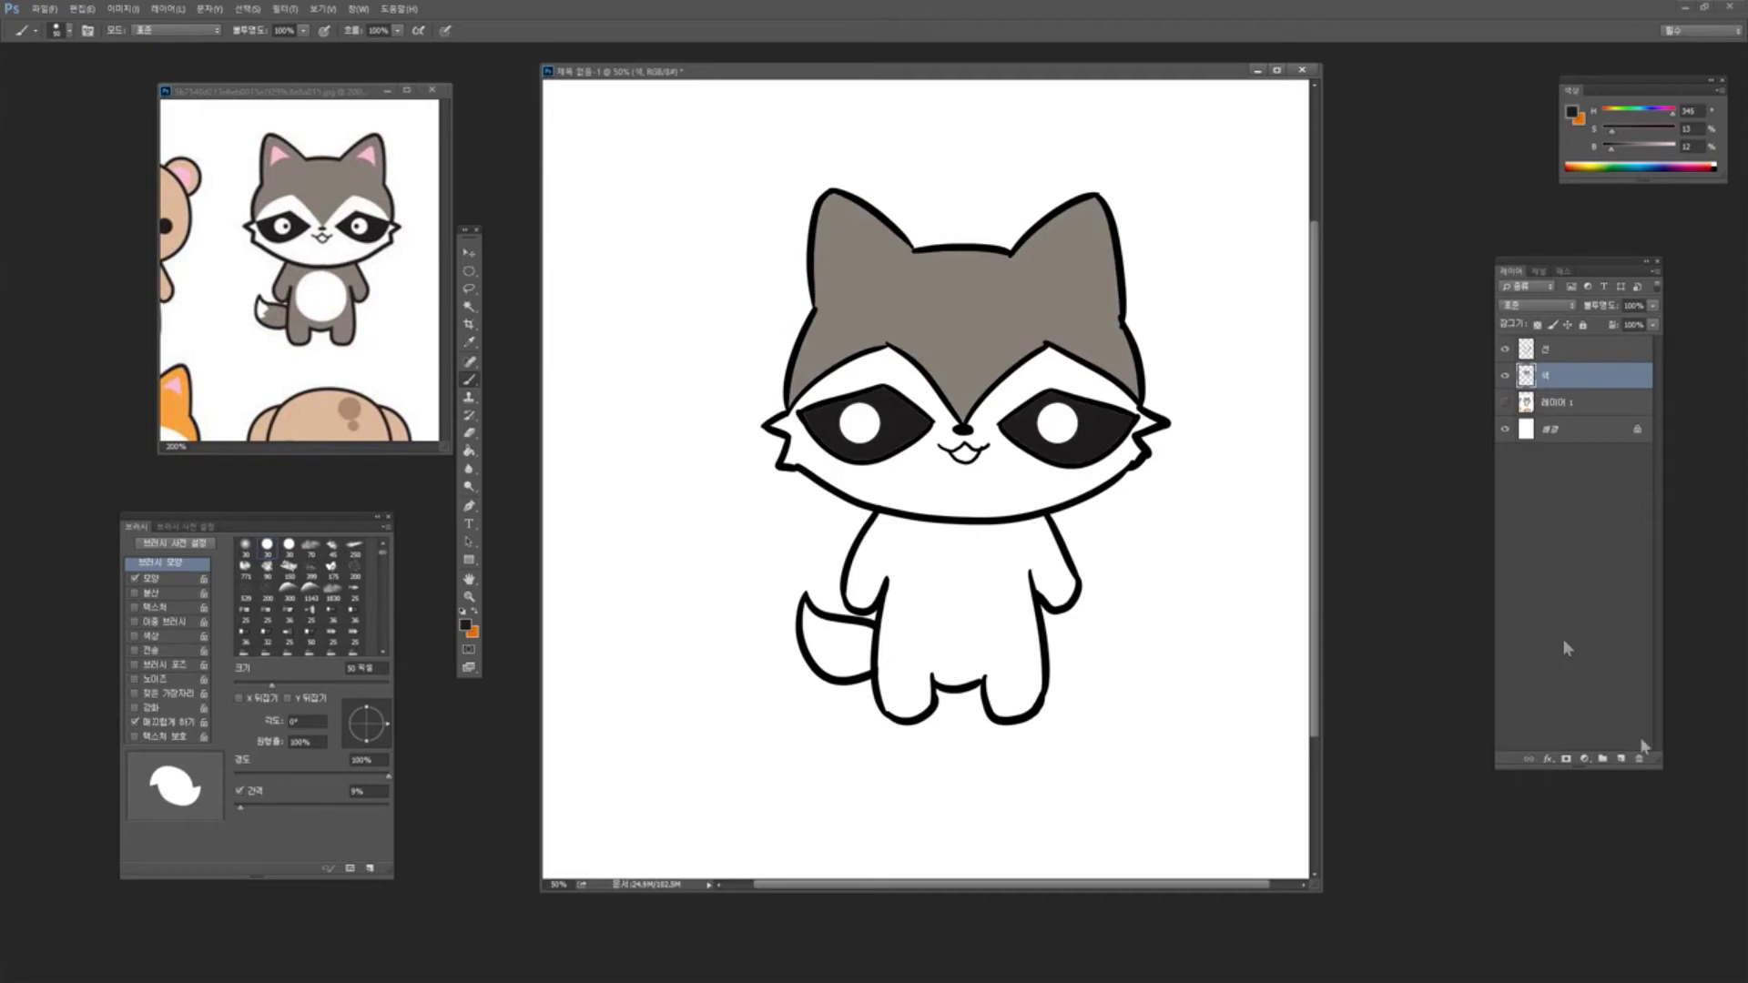
Create a new layer above the 색 layer and name it 명암1
left_click(1621, 759)
double_click(1568, 384)
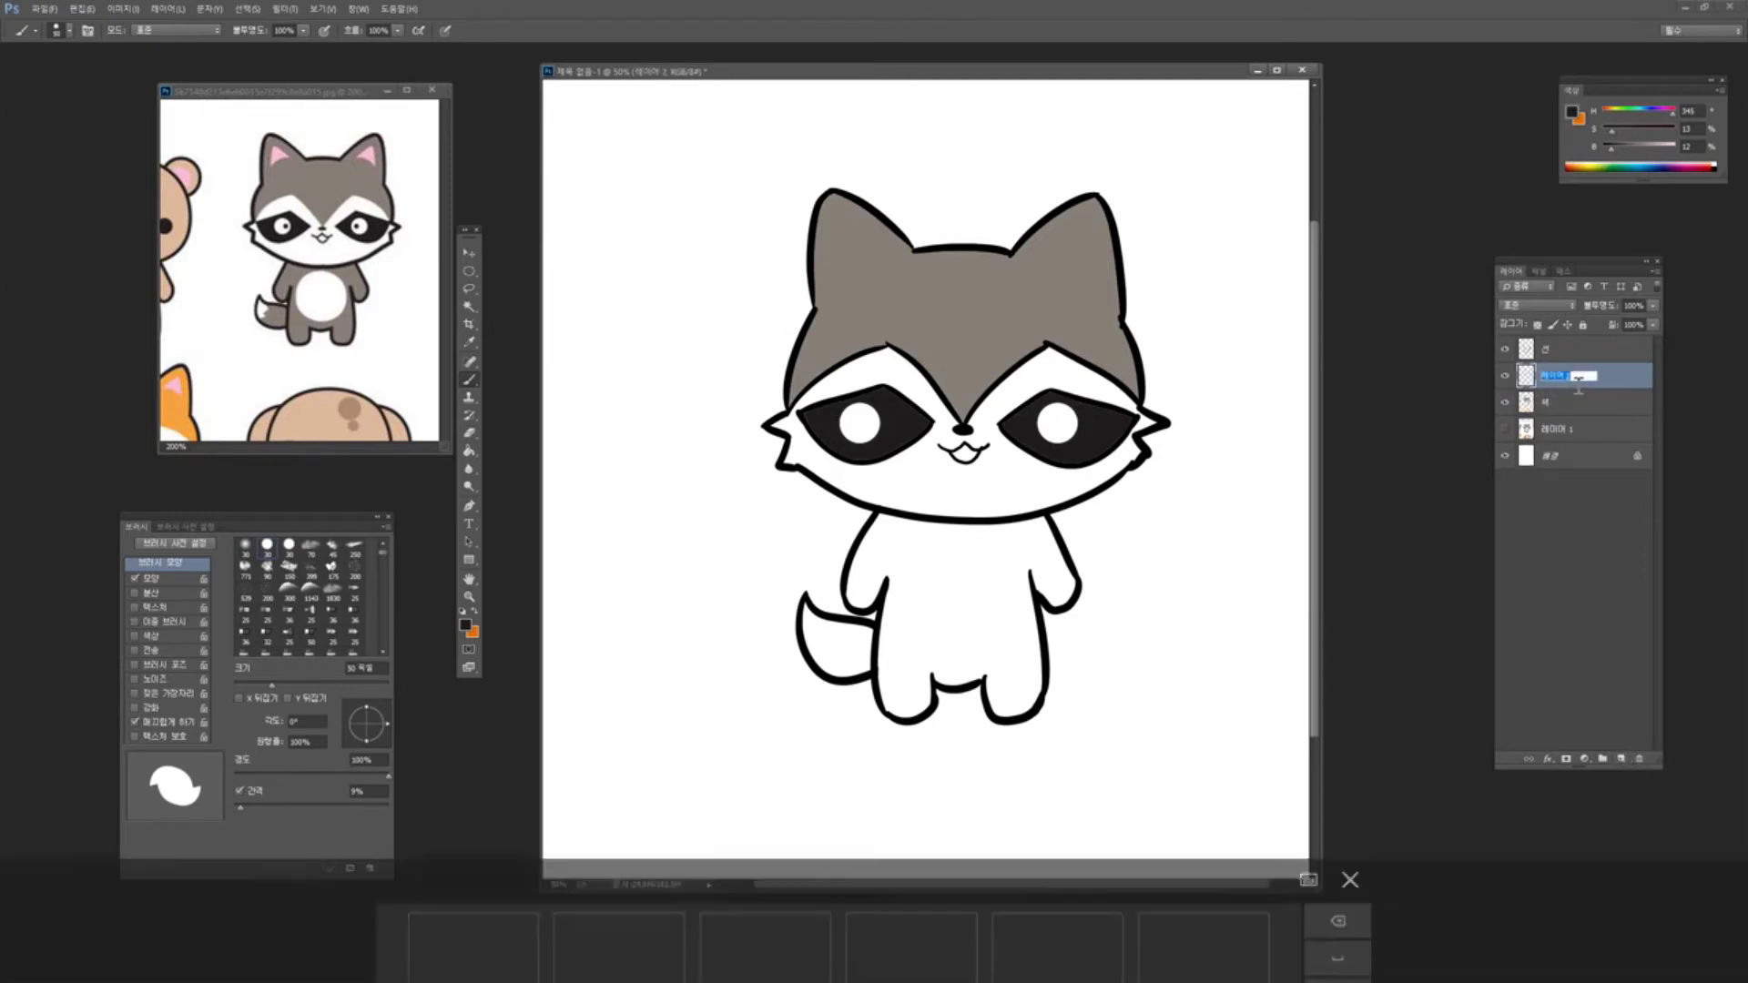
type("명암")
left_click(1614, 383)
double_click(1566, 386)
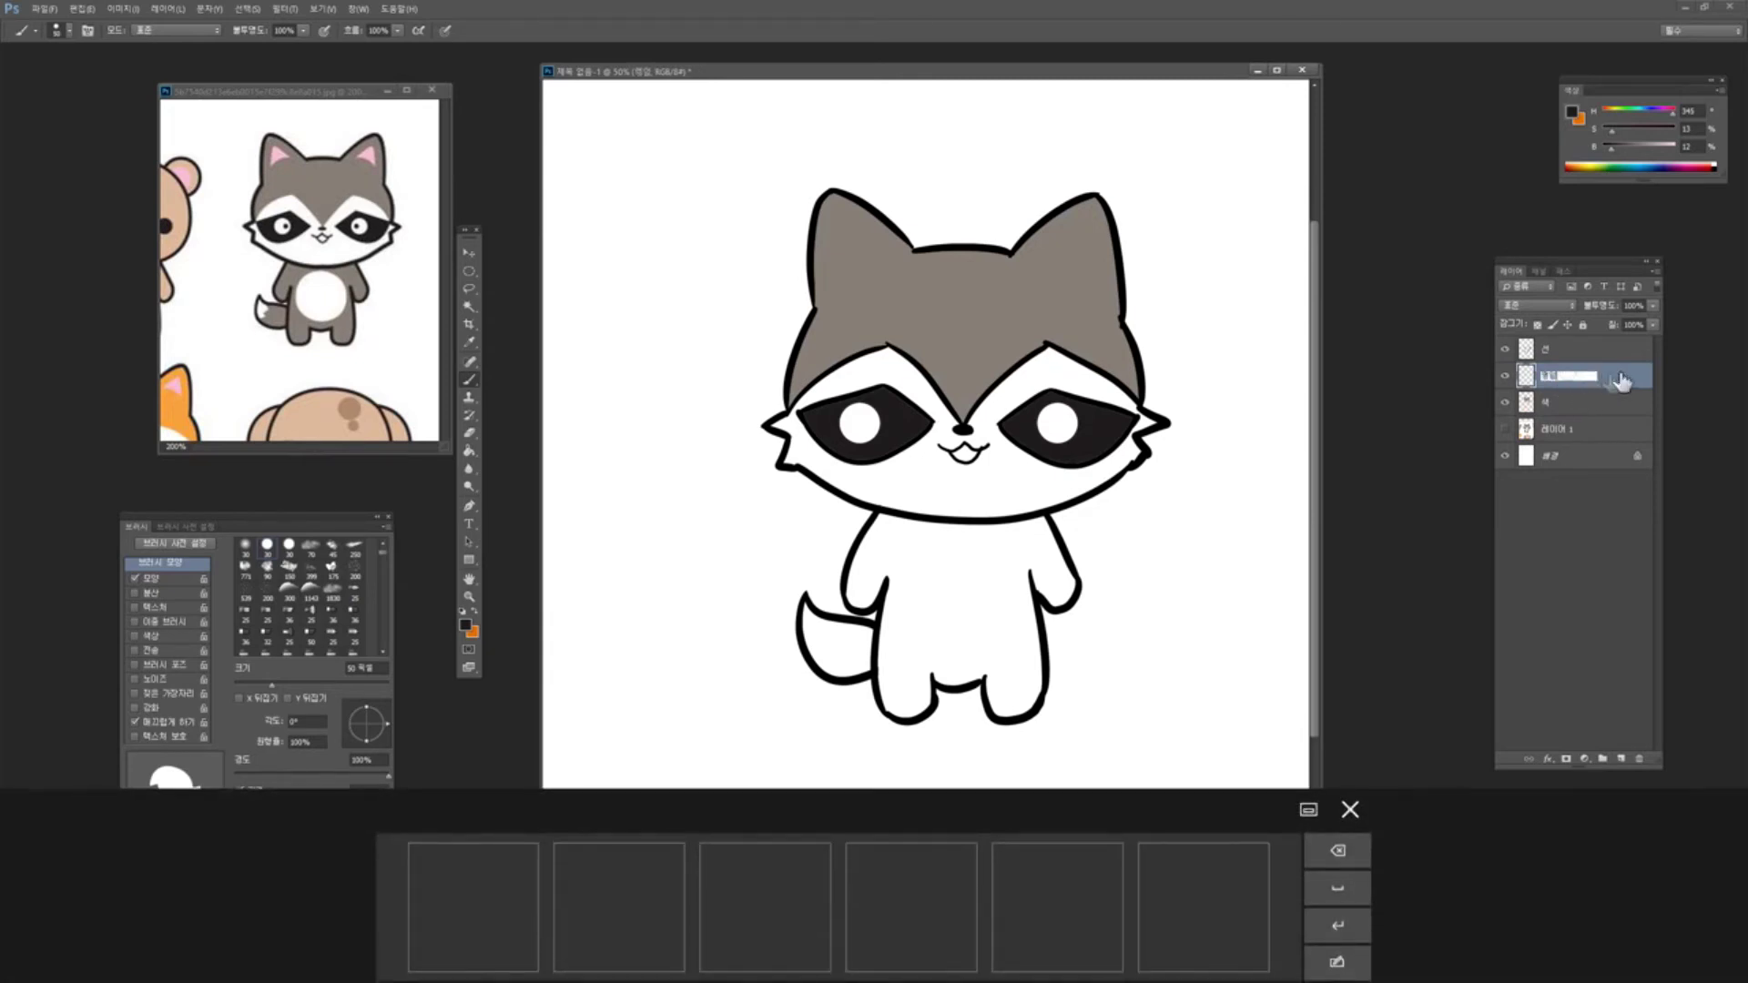
type("1")
left_click(1628, 383)
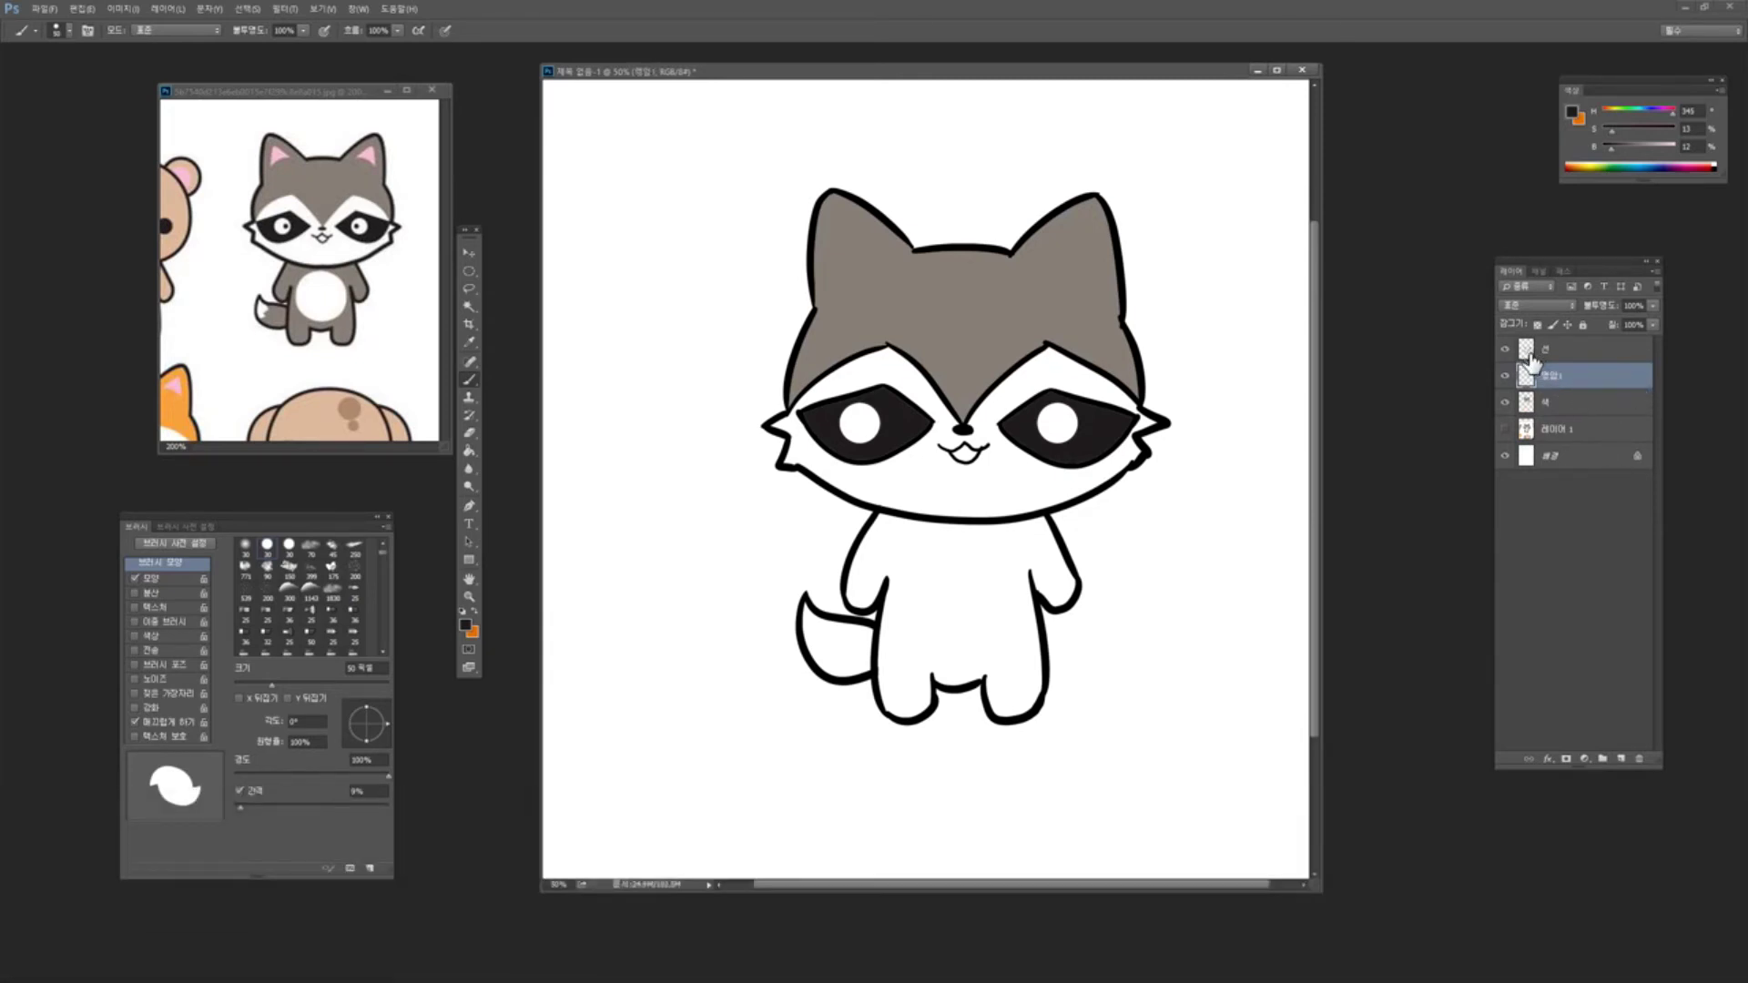
left_click(1607, 384)
Select the grey head and ears area with the Magic Wand and switch to the Brush tool
left_click(471, 306)
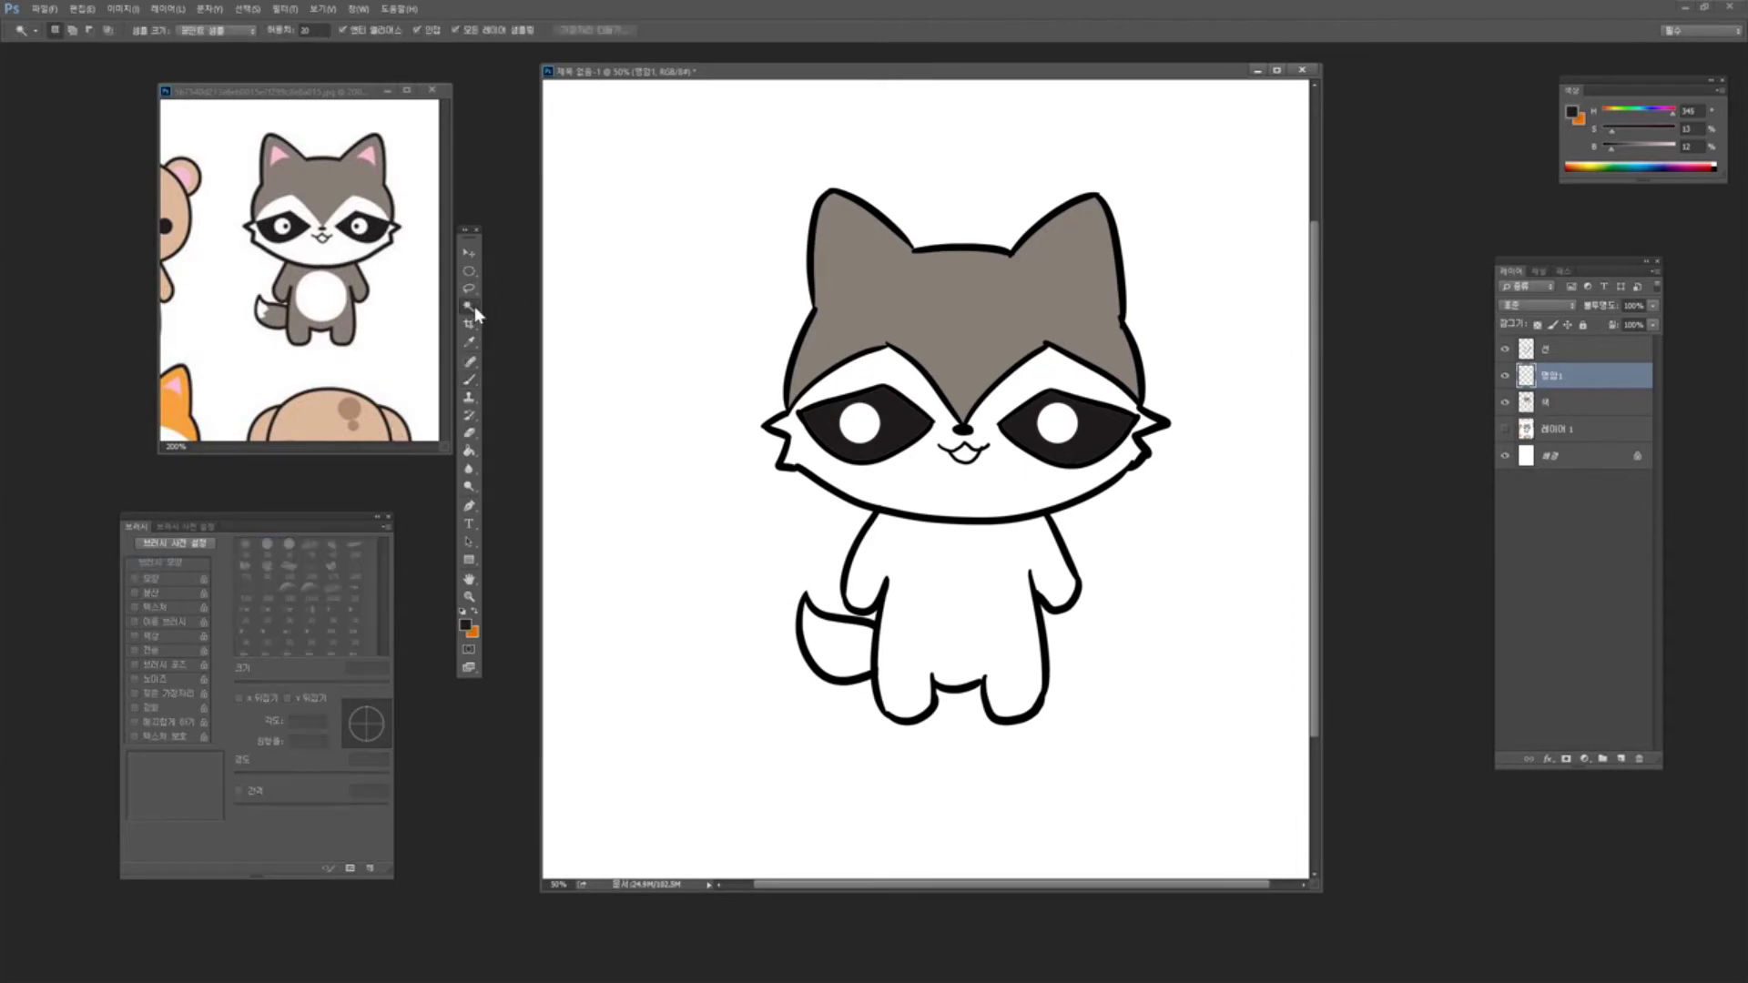
left_click(1016, 331)
left_click(471, 380)
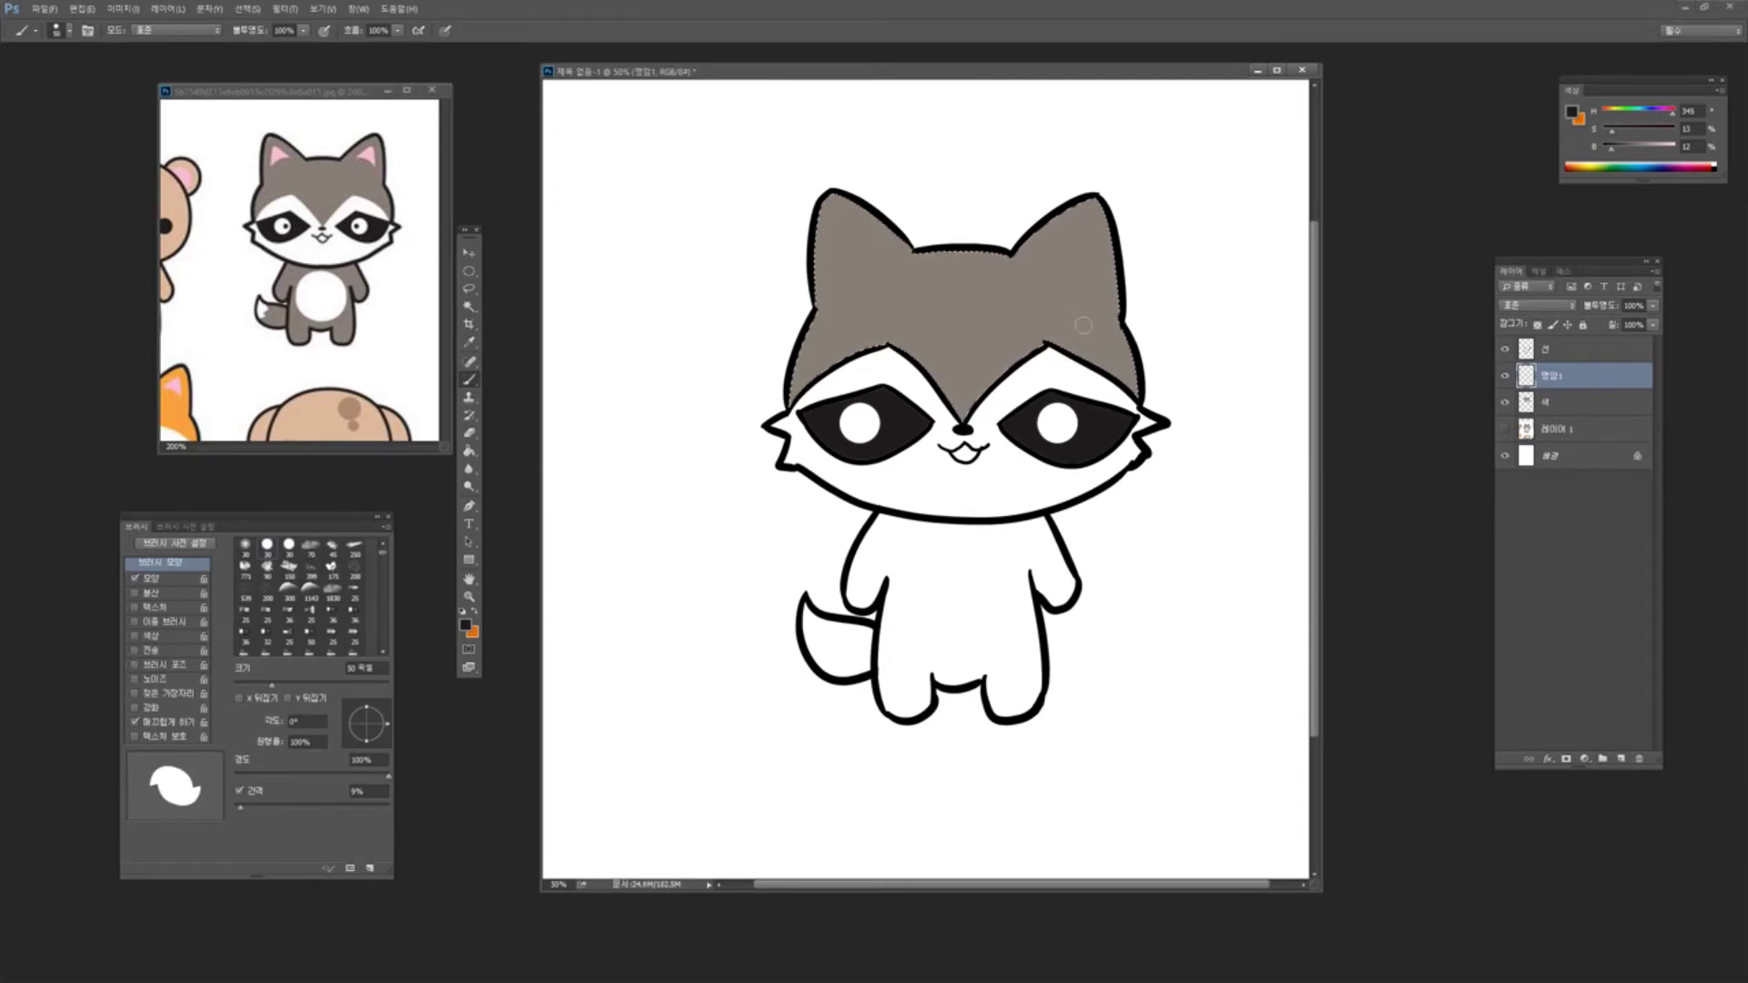
left_click(467, 627)
left_click_drag(456, 383, 1263, 418)
left_click_drag(1105, 545, 1037, 548)
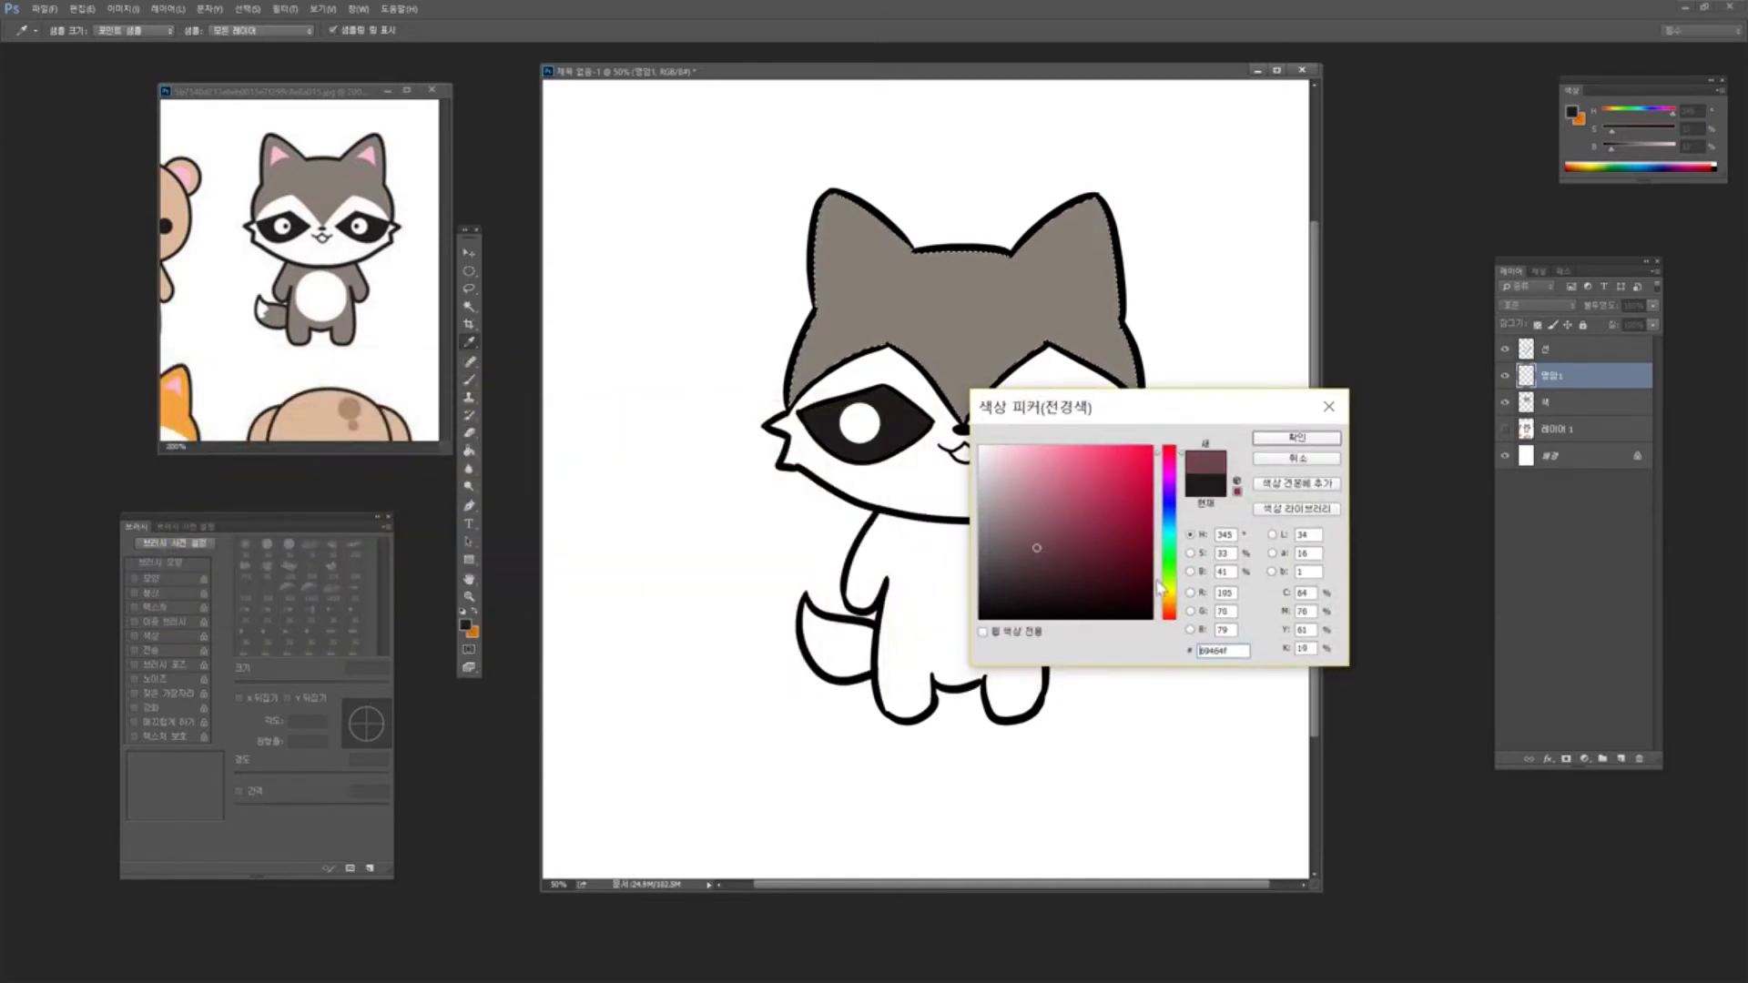
left_click_drag(1169, 588, 1170, 562)
left_click(1169, 558)
left_click(1325, 454)
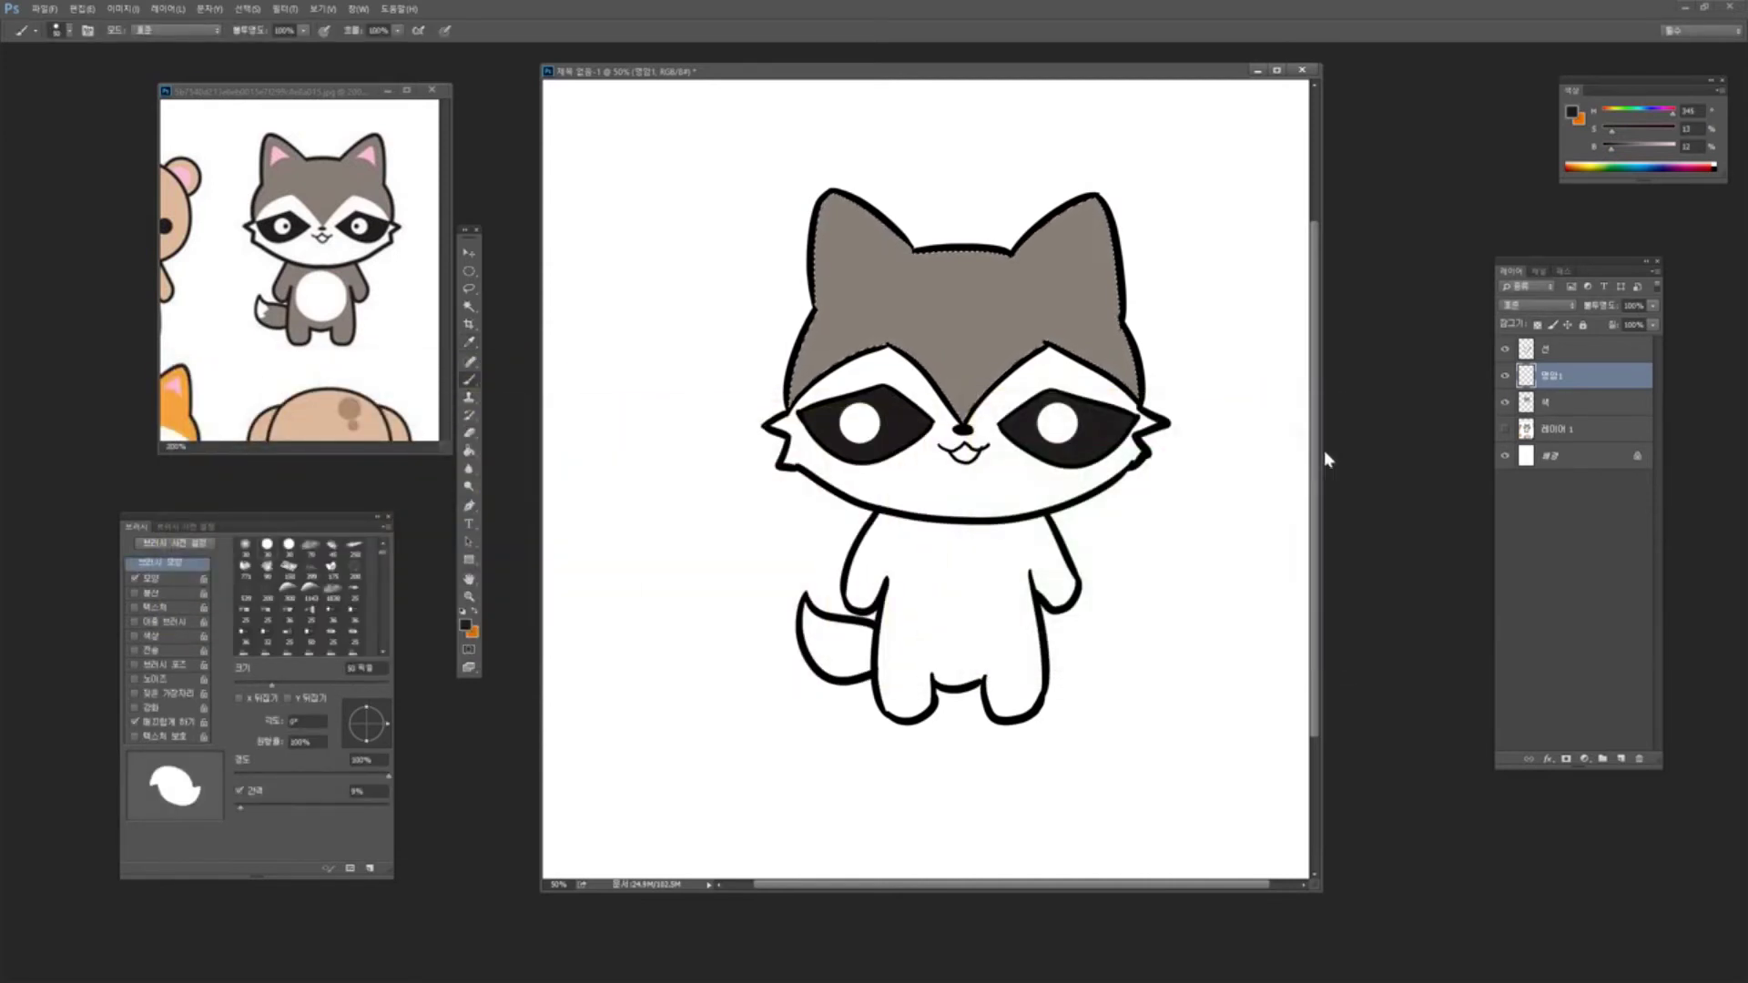
Rearrange the panels so the color sliders sit next to the canvas, with the Layers panel beyond them
left_click_drag(1642, 80, 1407, 359)
left_click_drag(1573, 264, 1626, 179)
left_click_drag(1443, 366, 1459, 373)
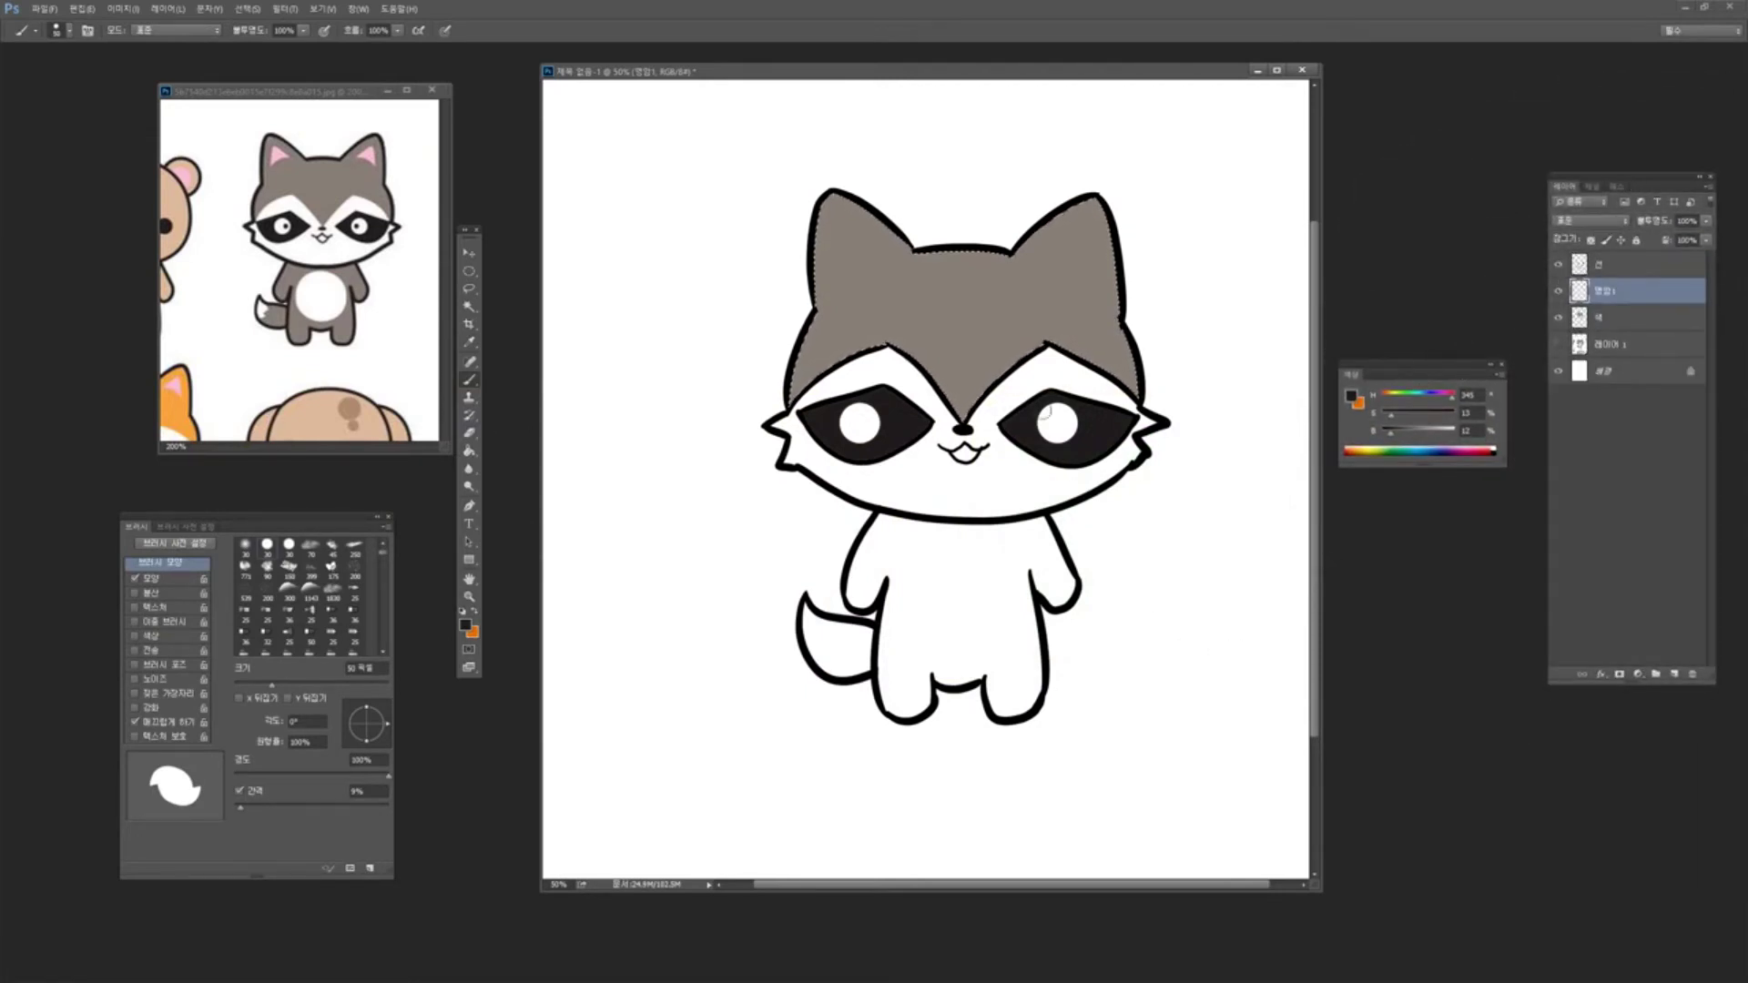
Sample the head's grey, darken it to 38% brightness, try a shading stroke beside the eye marking, and undo the stroke
left_click(997, 350, "alt")
left_click_drag(1418, 441, 1409, 440)
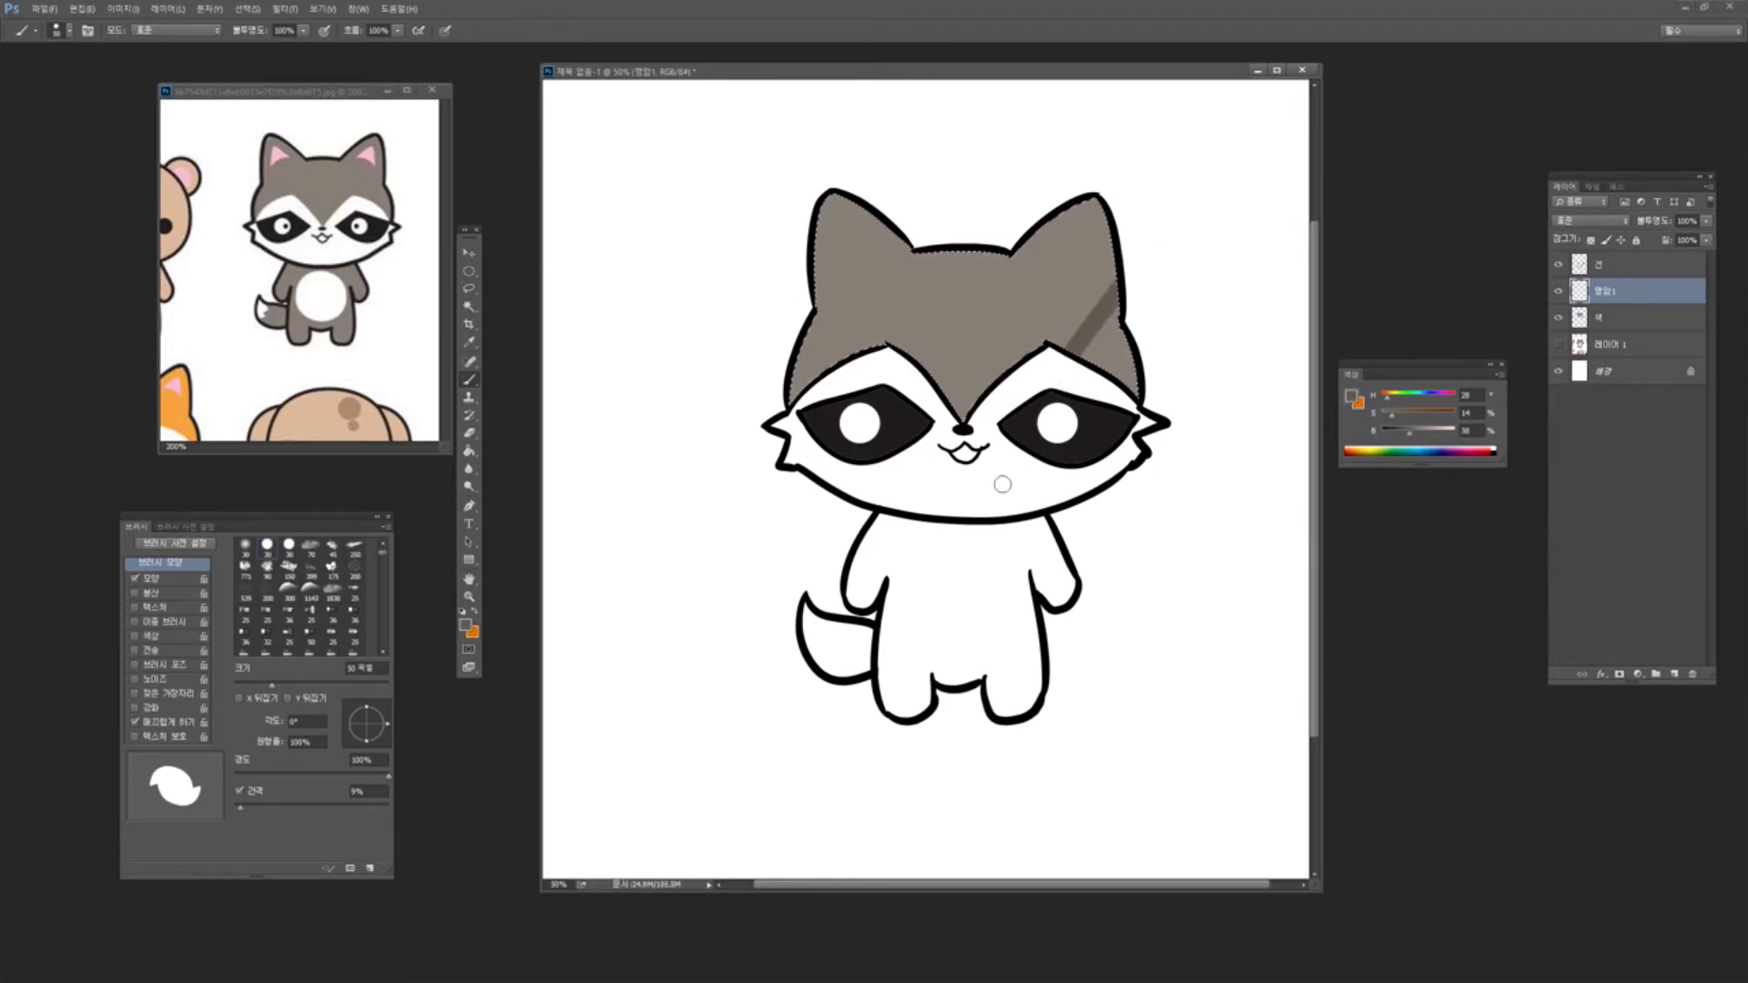
key("ctrl+z")
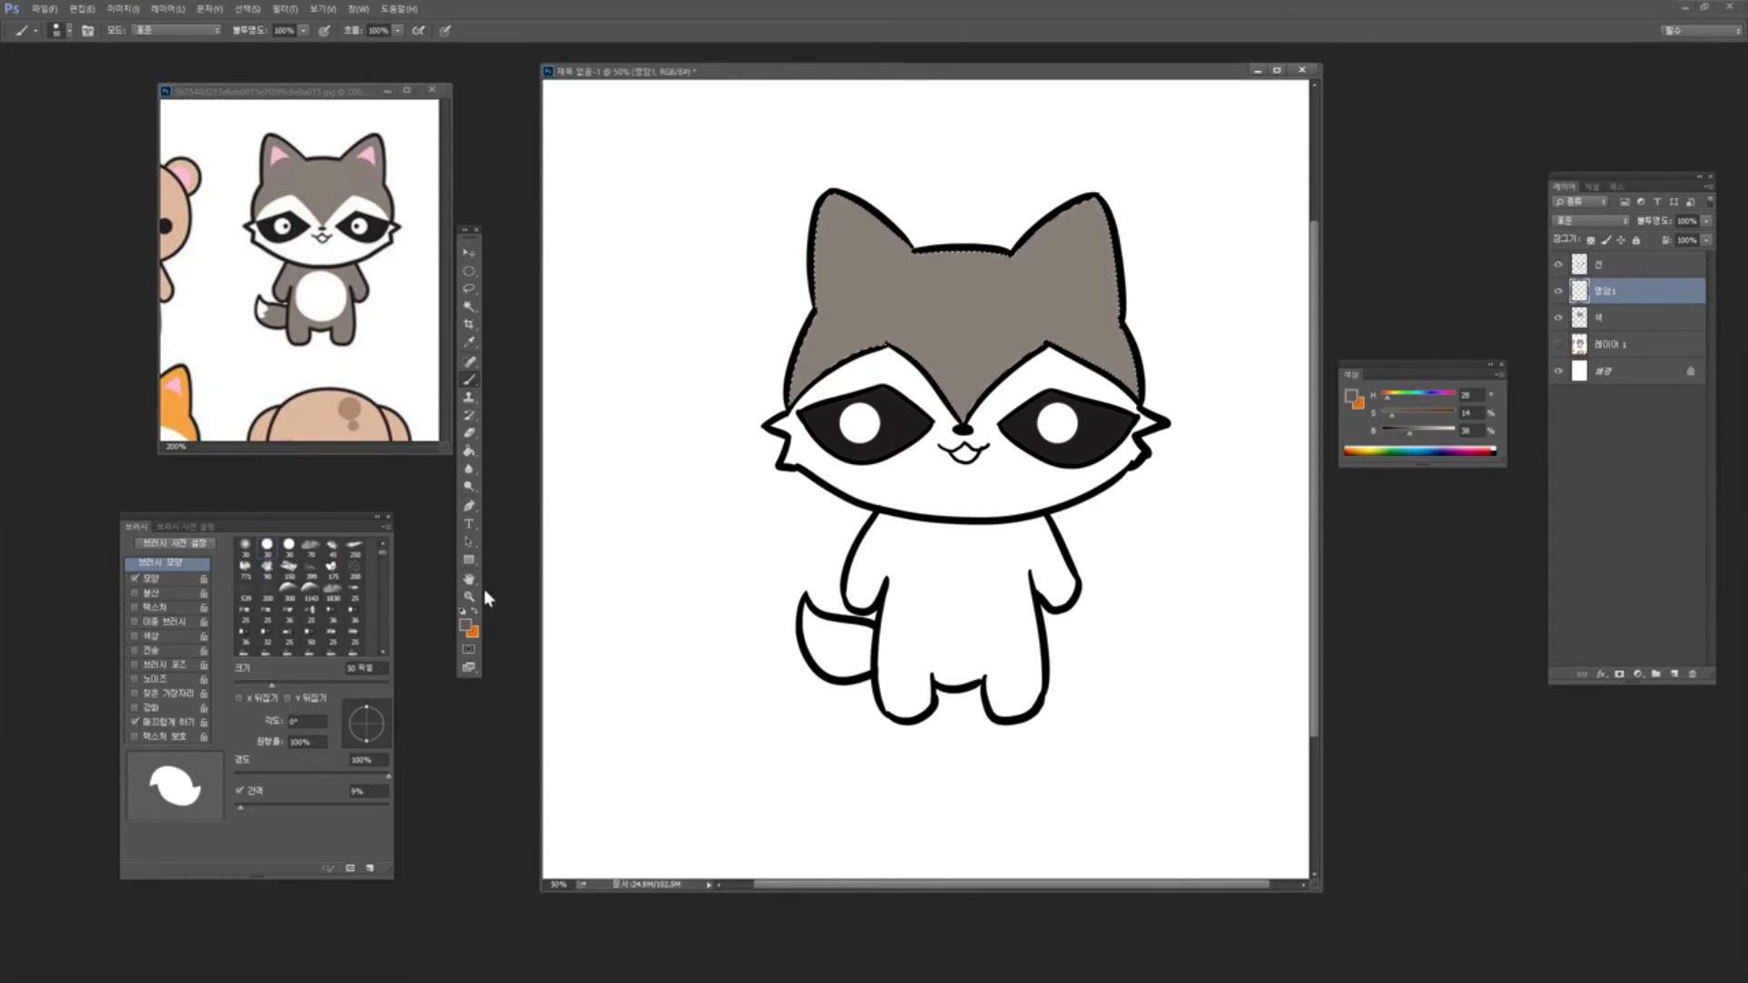
left_click(466, 626)
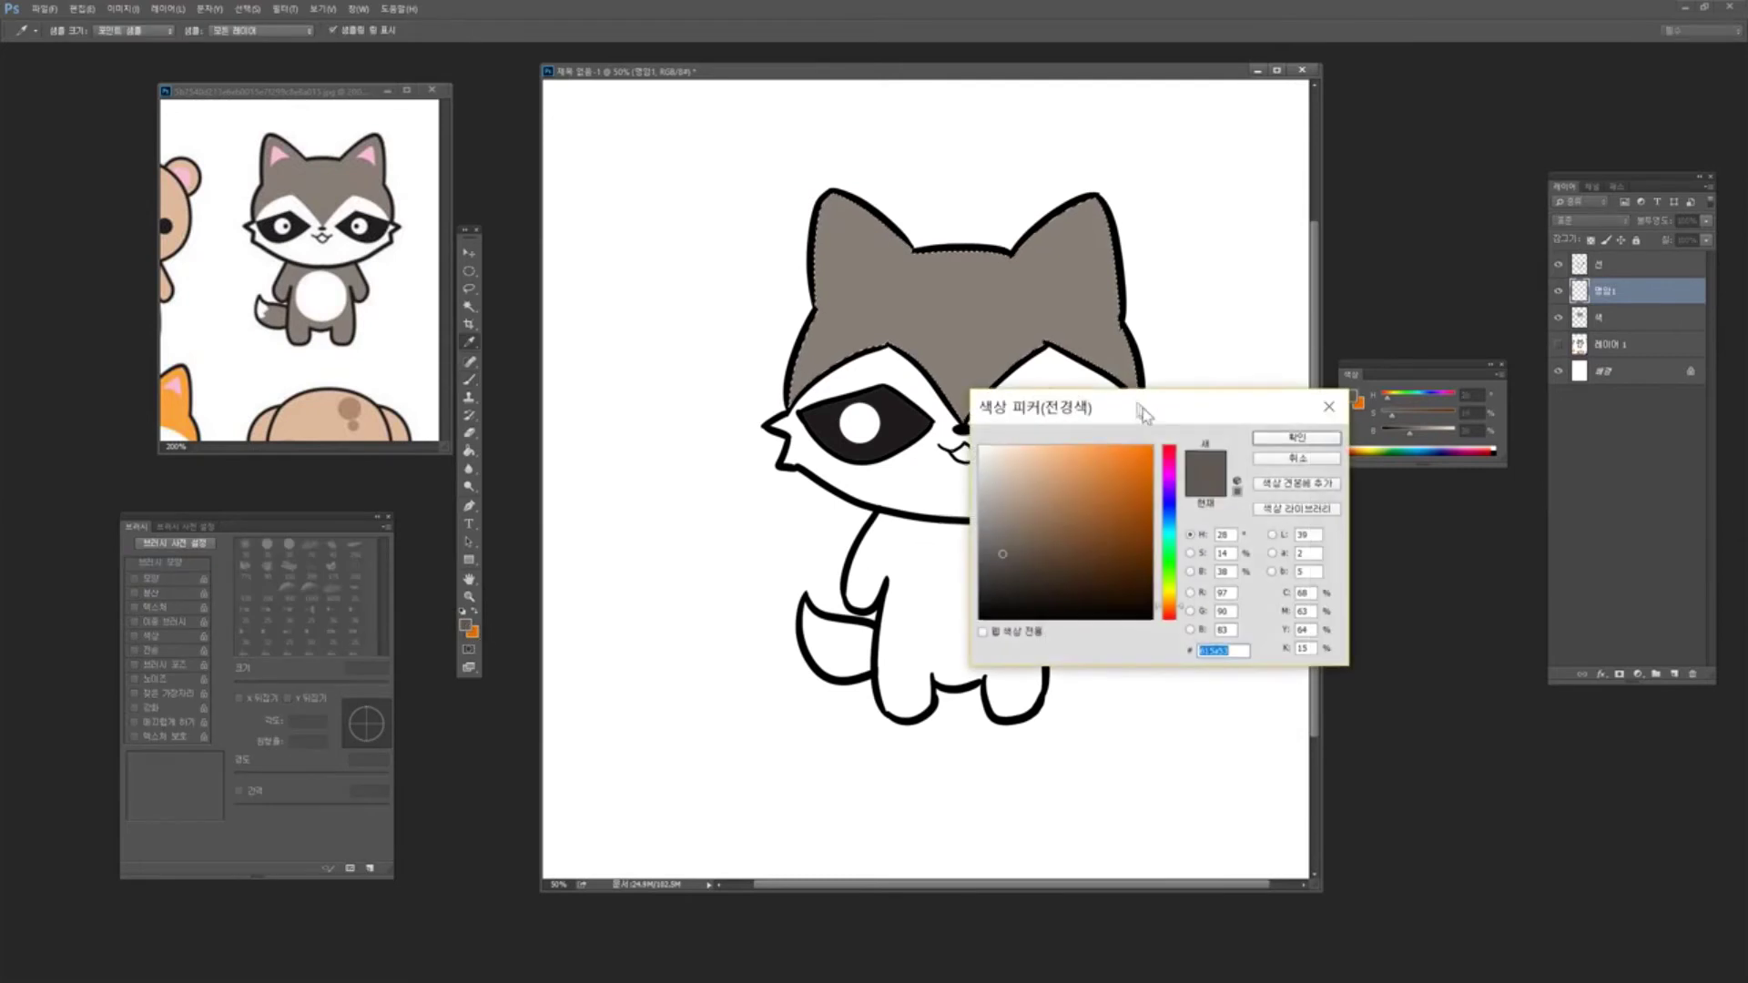
left_click_drag(1143, 401, 991, 354)
left_click(939, 508)
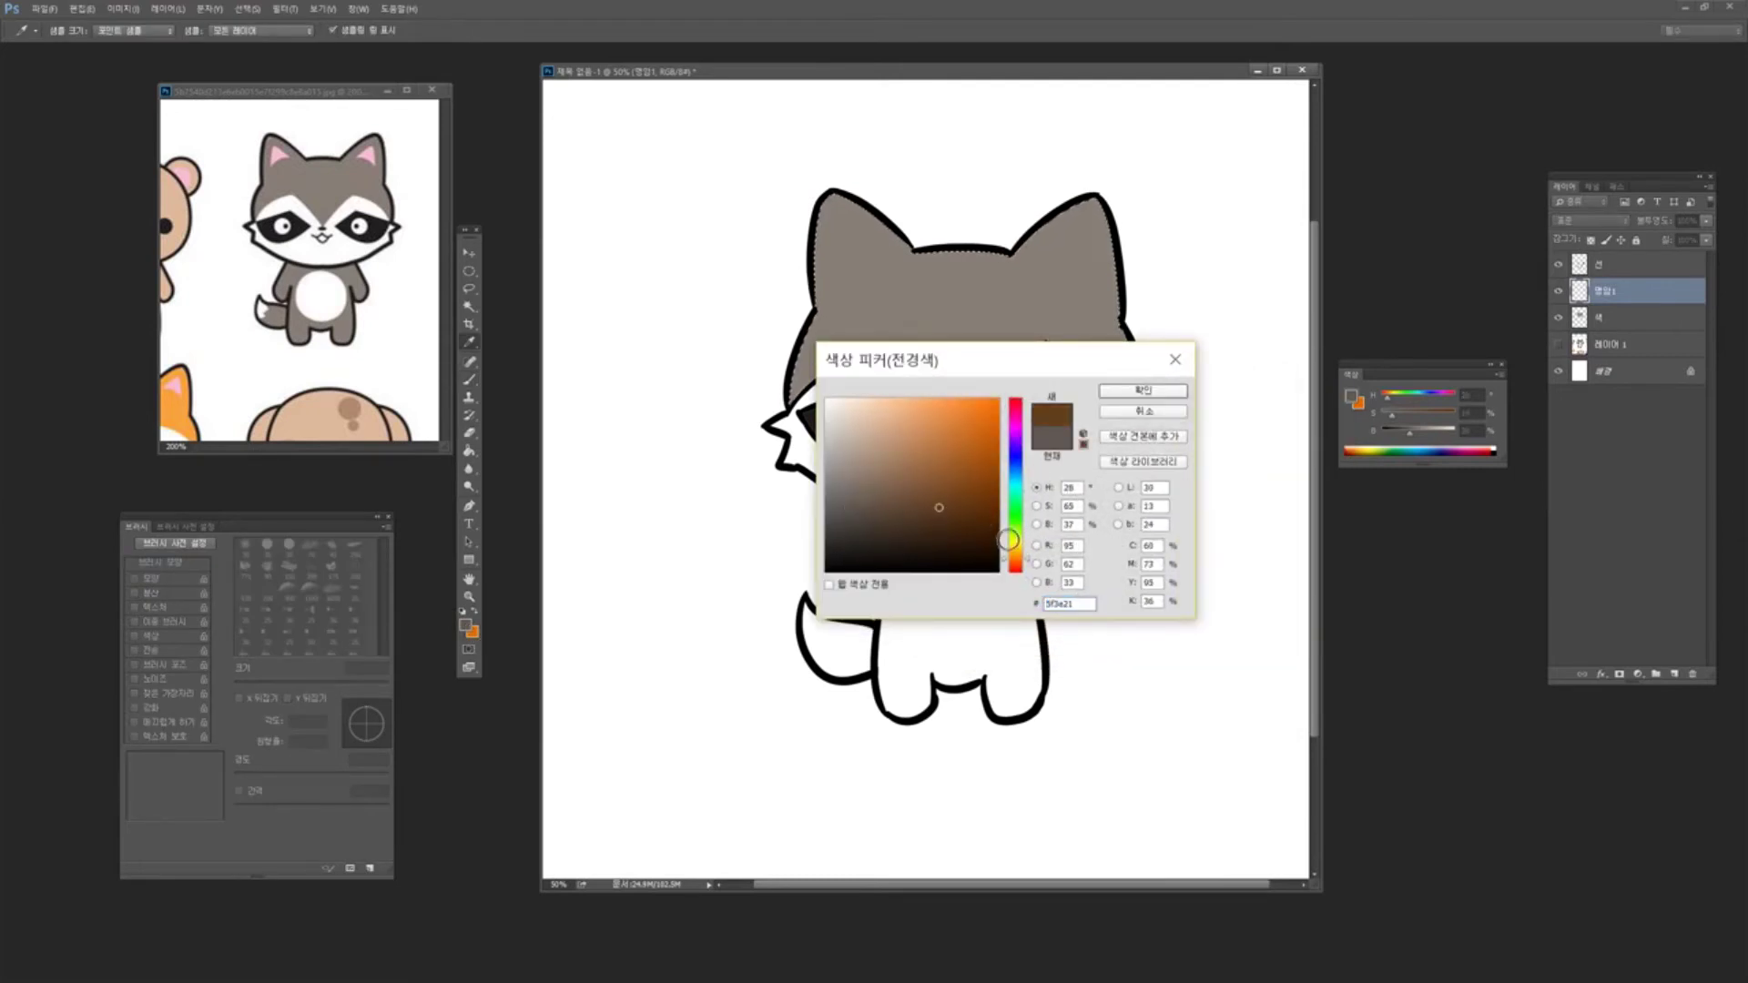
left_click(1165, 417)
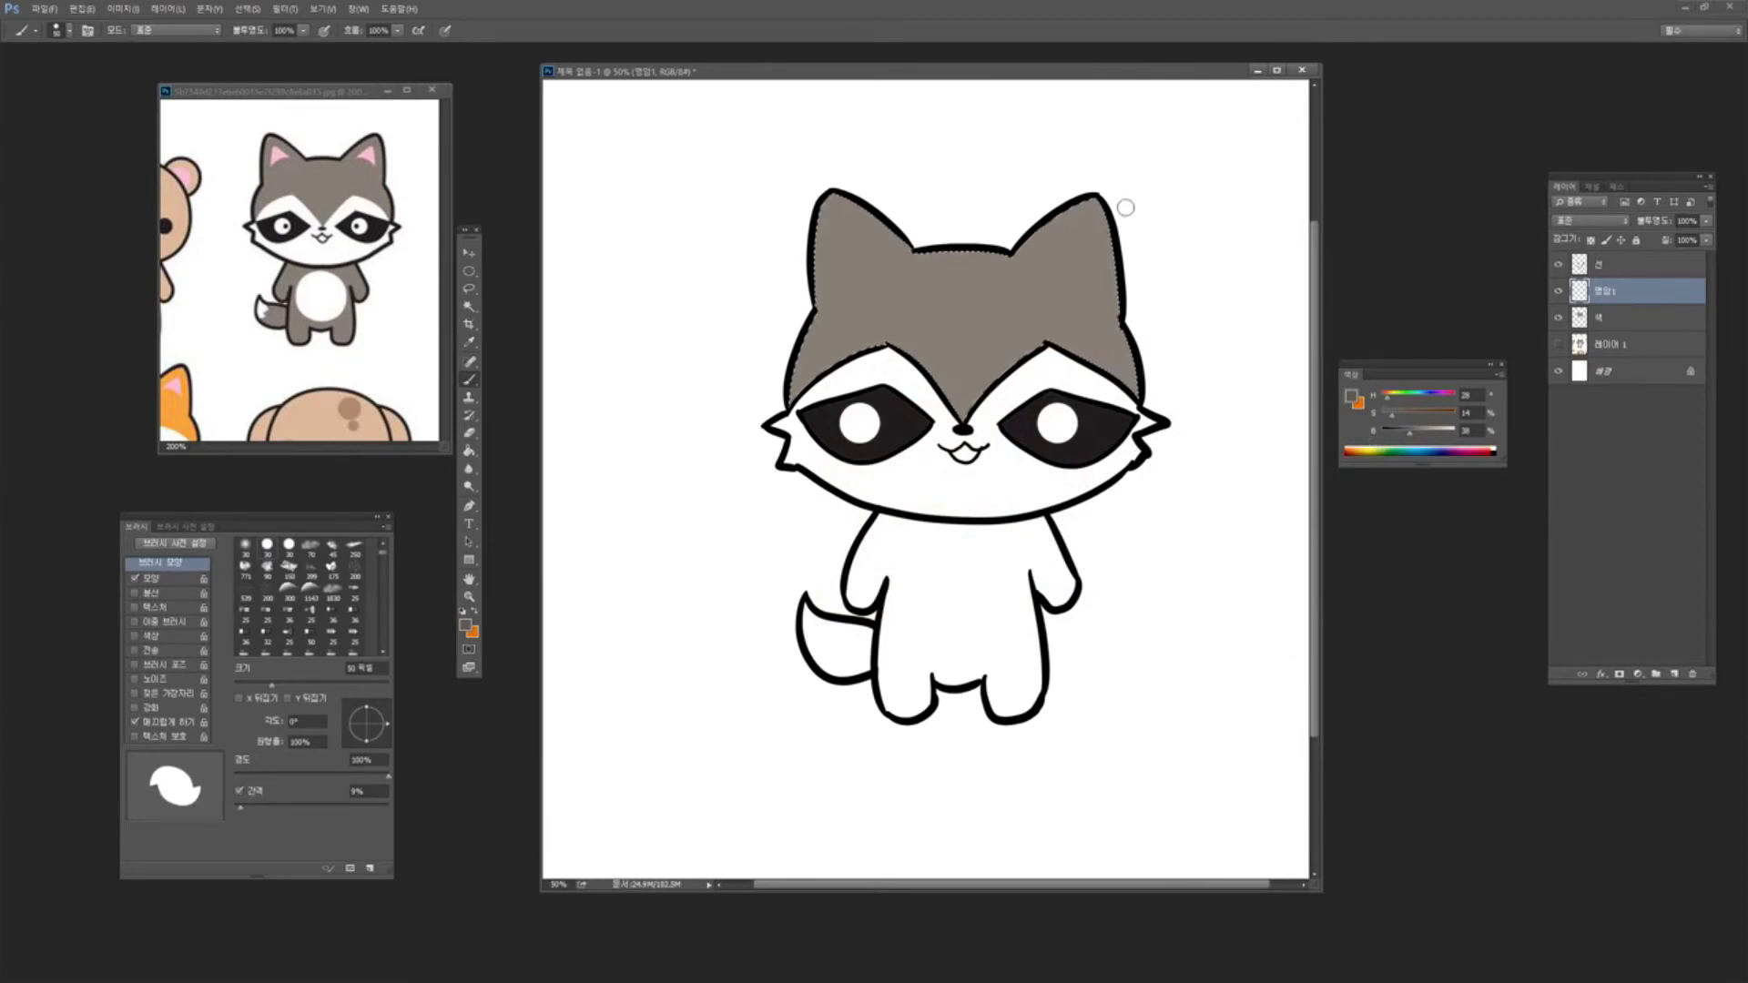
Enlarge the brush, paint dark grey shading down the right edge of the head and right ear on 명암1, and deselect
key("bracketright")
key("bracketright")
key("bracketright")
key("bracketright")
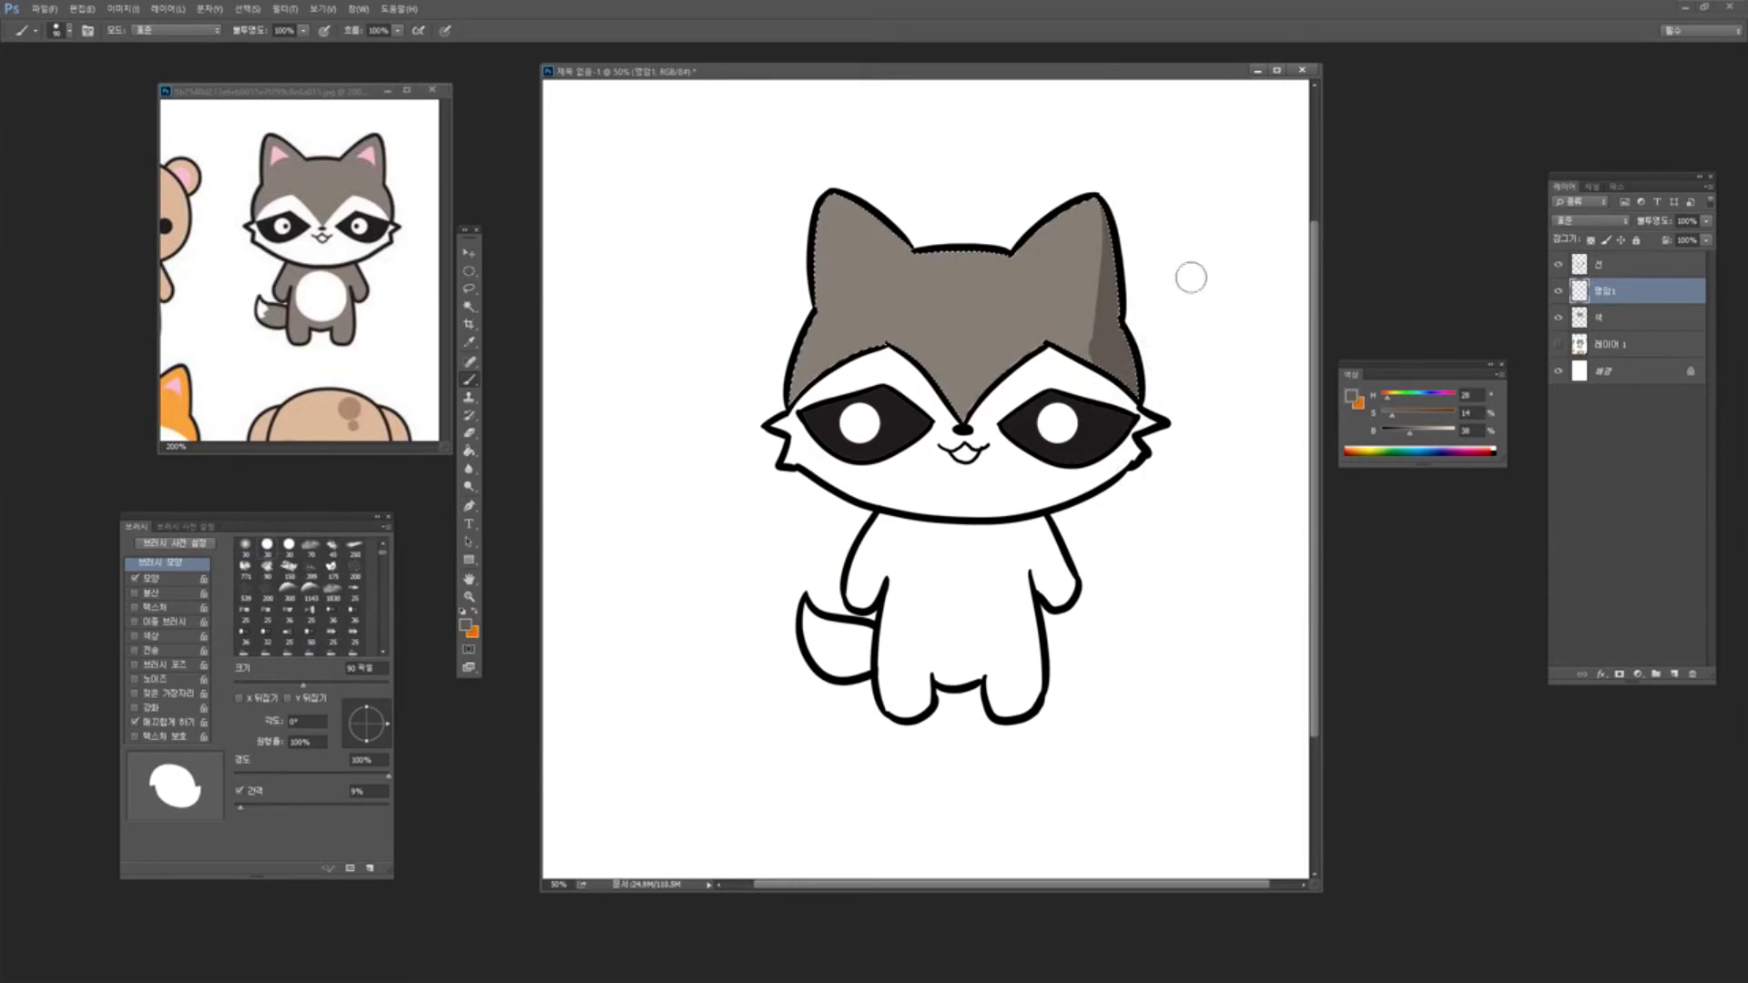
key("ctrl+alt+z")
key("ctrl+alt+z")
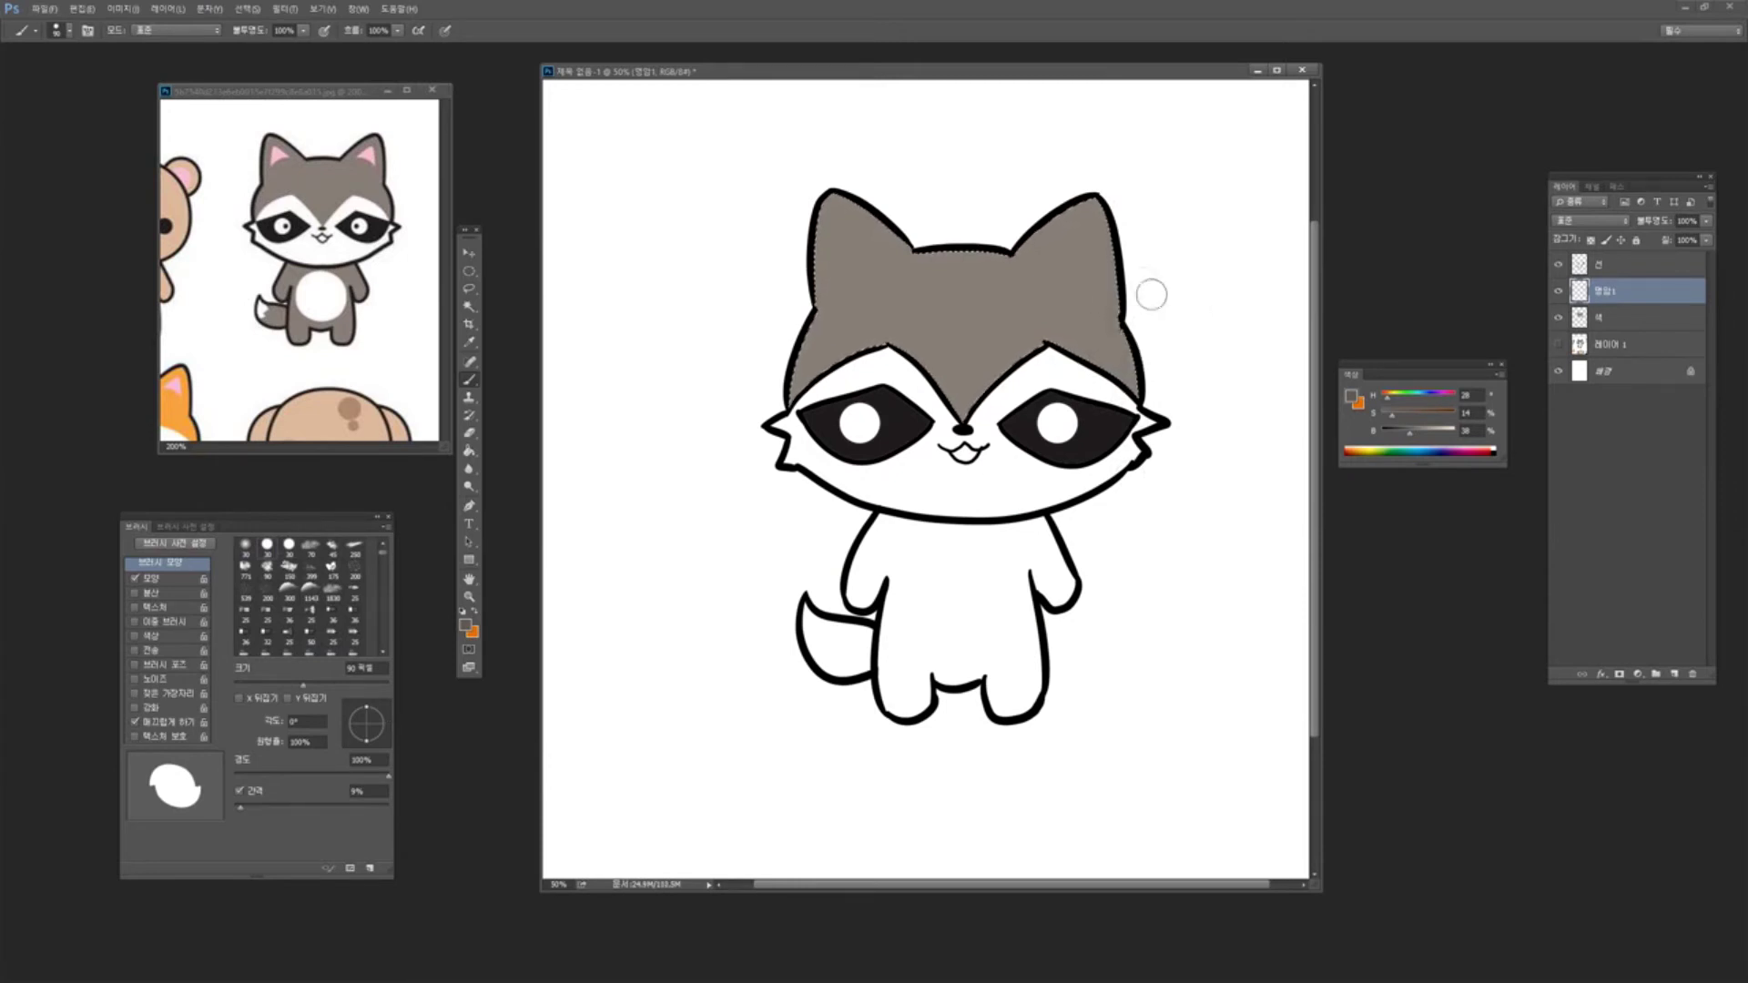
mouse_move(1105, 182)
left_mouse_down()
mouse_move(1107, 308)
mouse_move(1137, 395)
left_mouse_up()
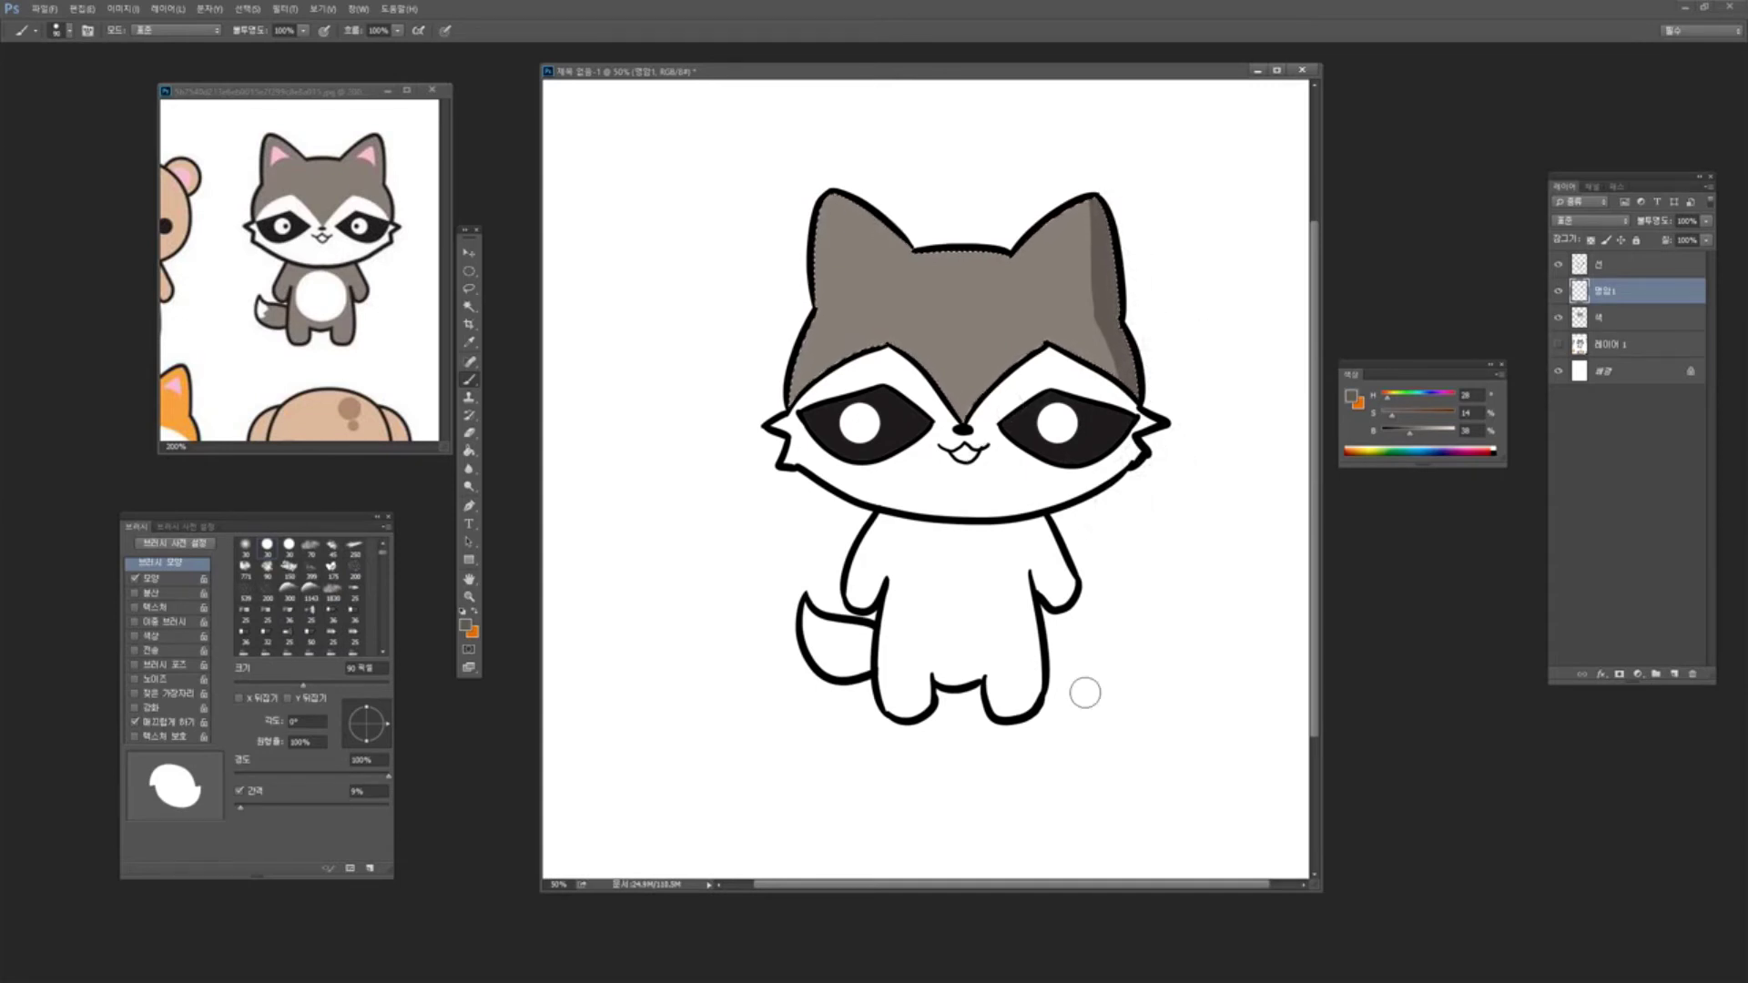
key("ctrl+d")
Create a new layer above 명암1 and name it 명암2
left_click(1673, 674)
double_click(1609, 290)
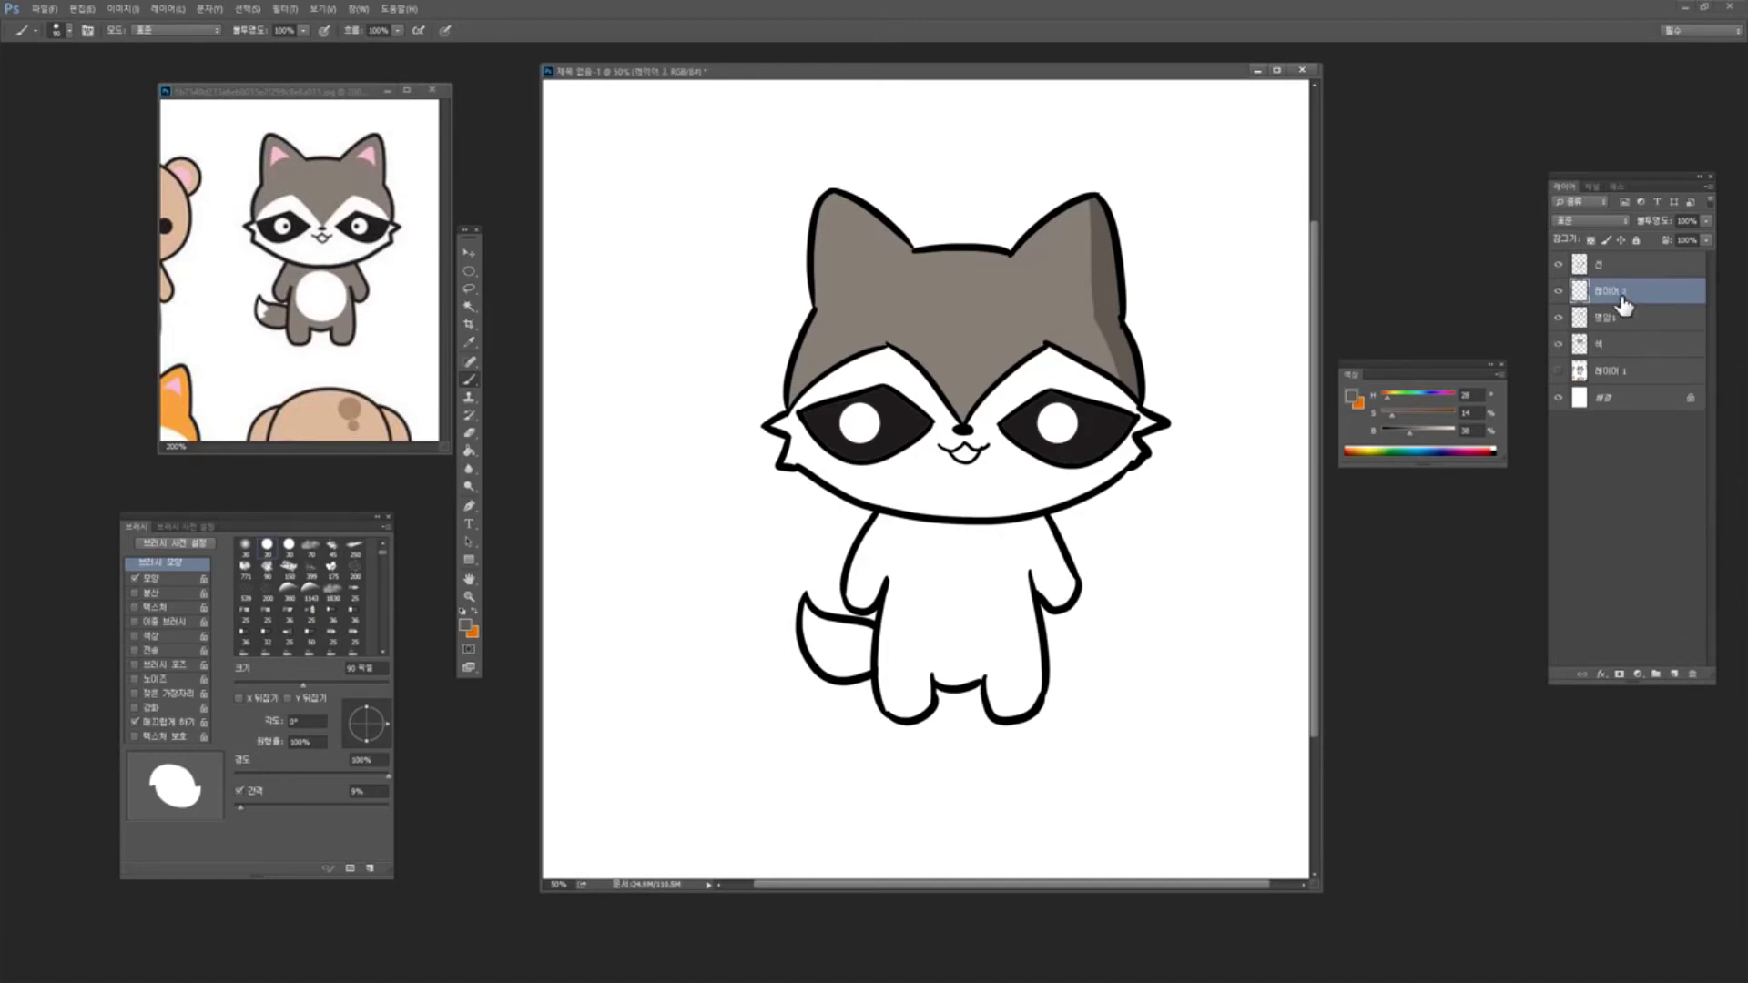
type("명ㅇ")
left_click(1689, 296)
Sample the head's grey and lighten it, try painting highlights on both ears on 명암2, and undo the strokes
left_click(1040, 296, "alt")
key("bracketright")
key("bracketright")
key("bracketleft")
key("bracketleft")
key("bracketleft")
left_click(1429, 435)
left_click_drag(1089, 235, 1039, 278)
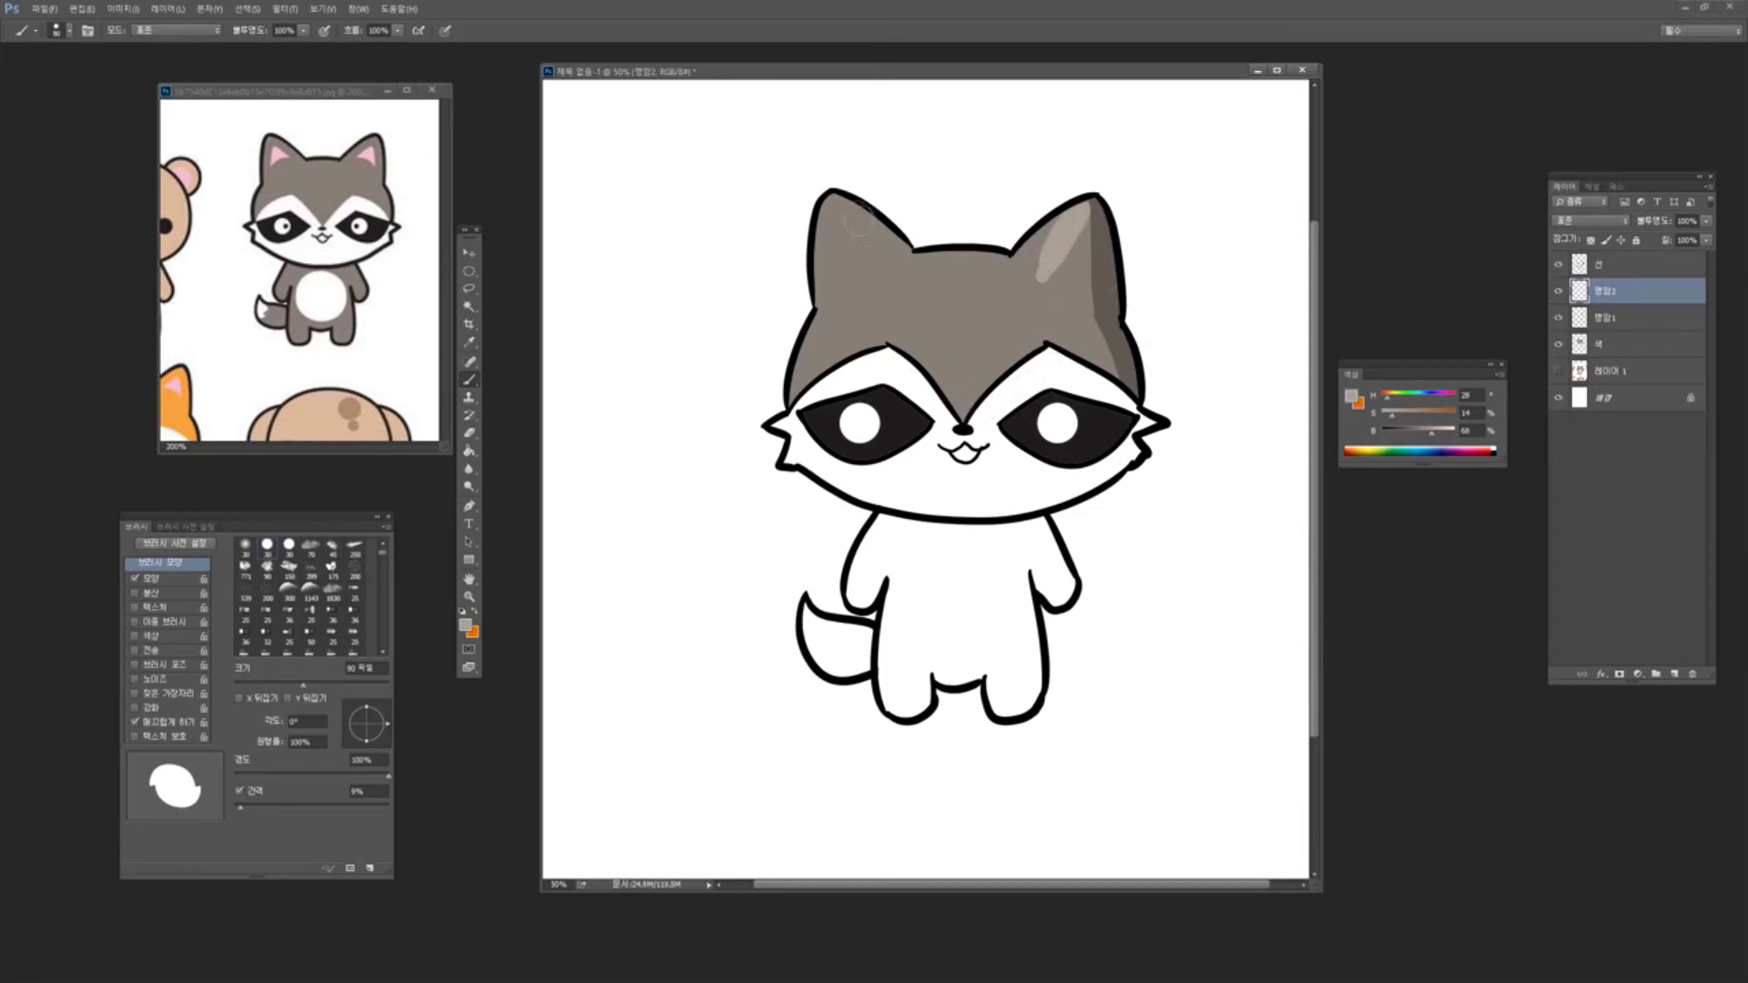
left_click_drag(836, 202, 861, 266)
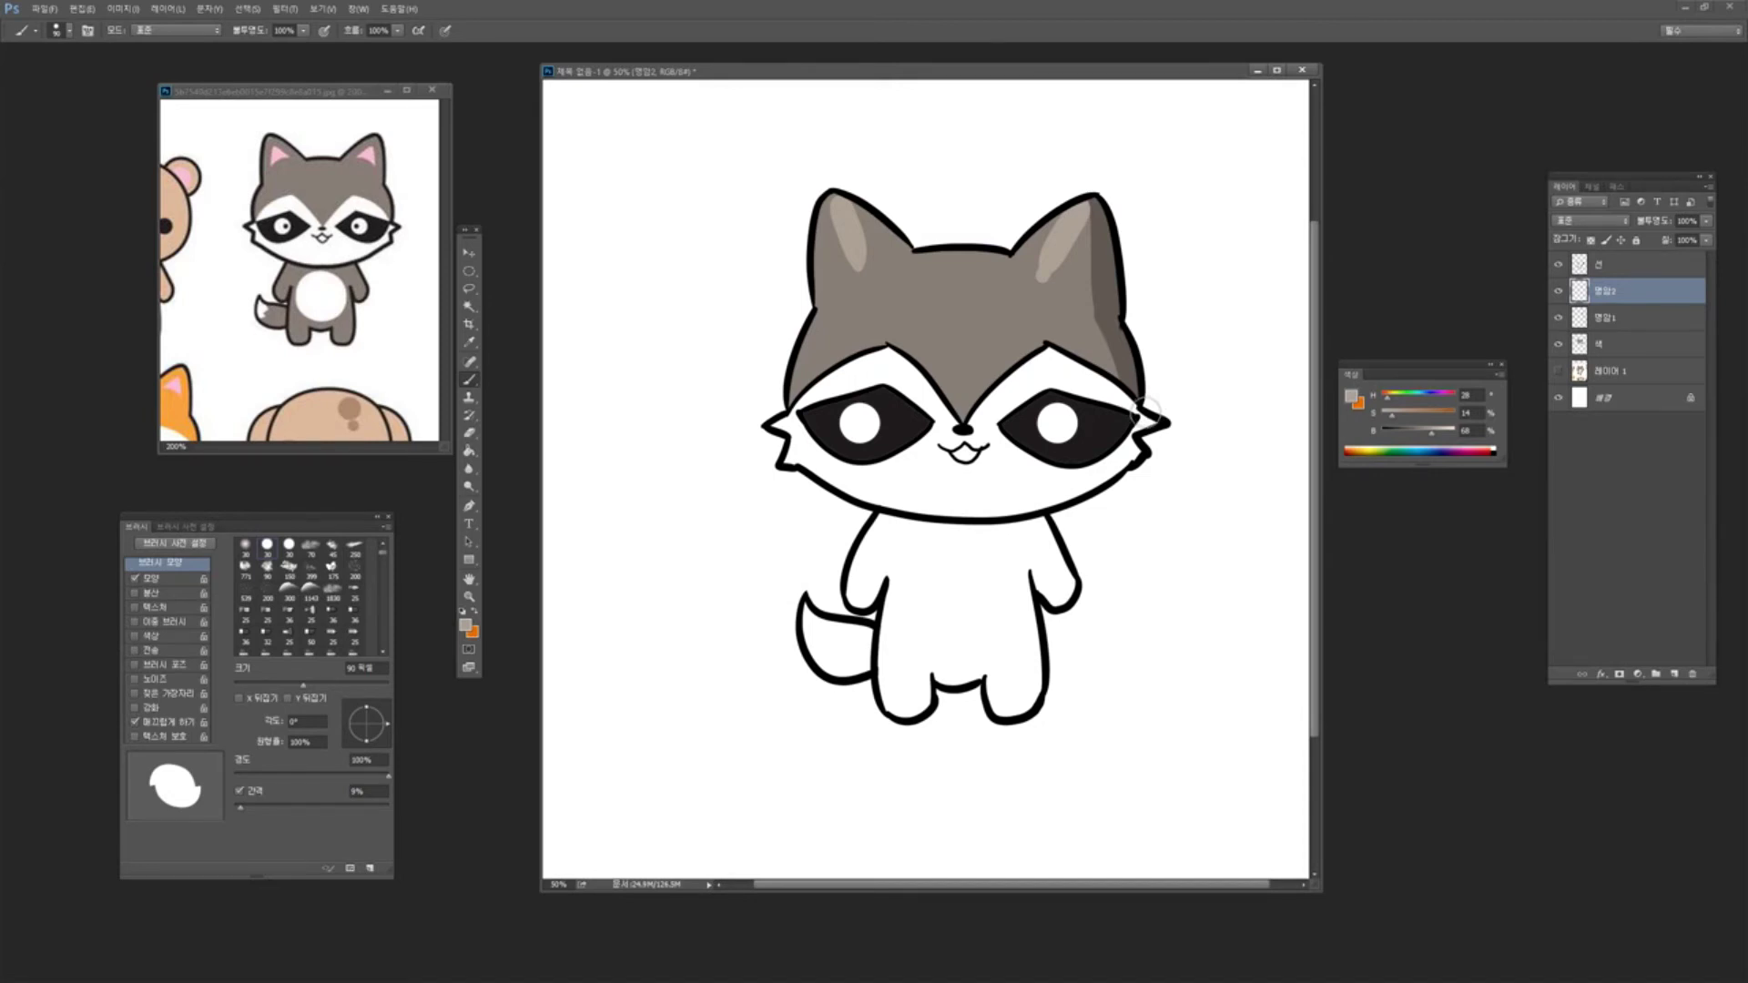
key("ctrl+alt+z")
key("ctrl+alt+z")
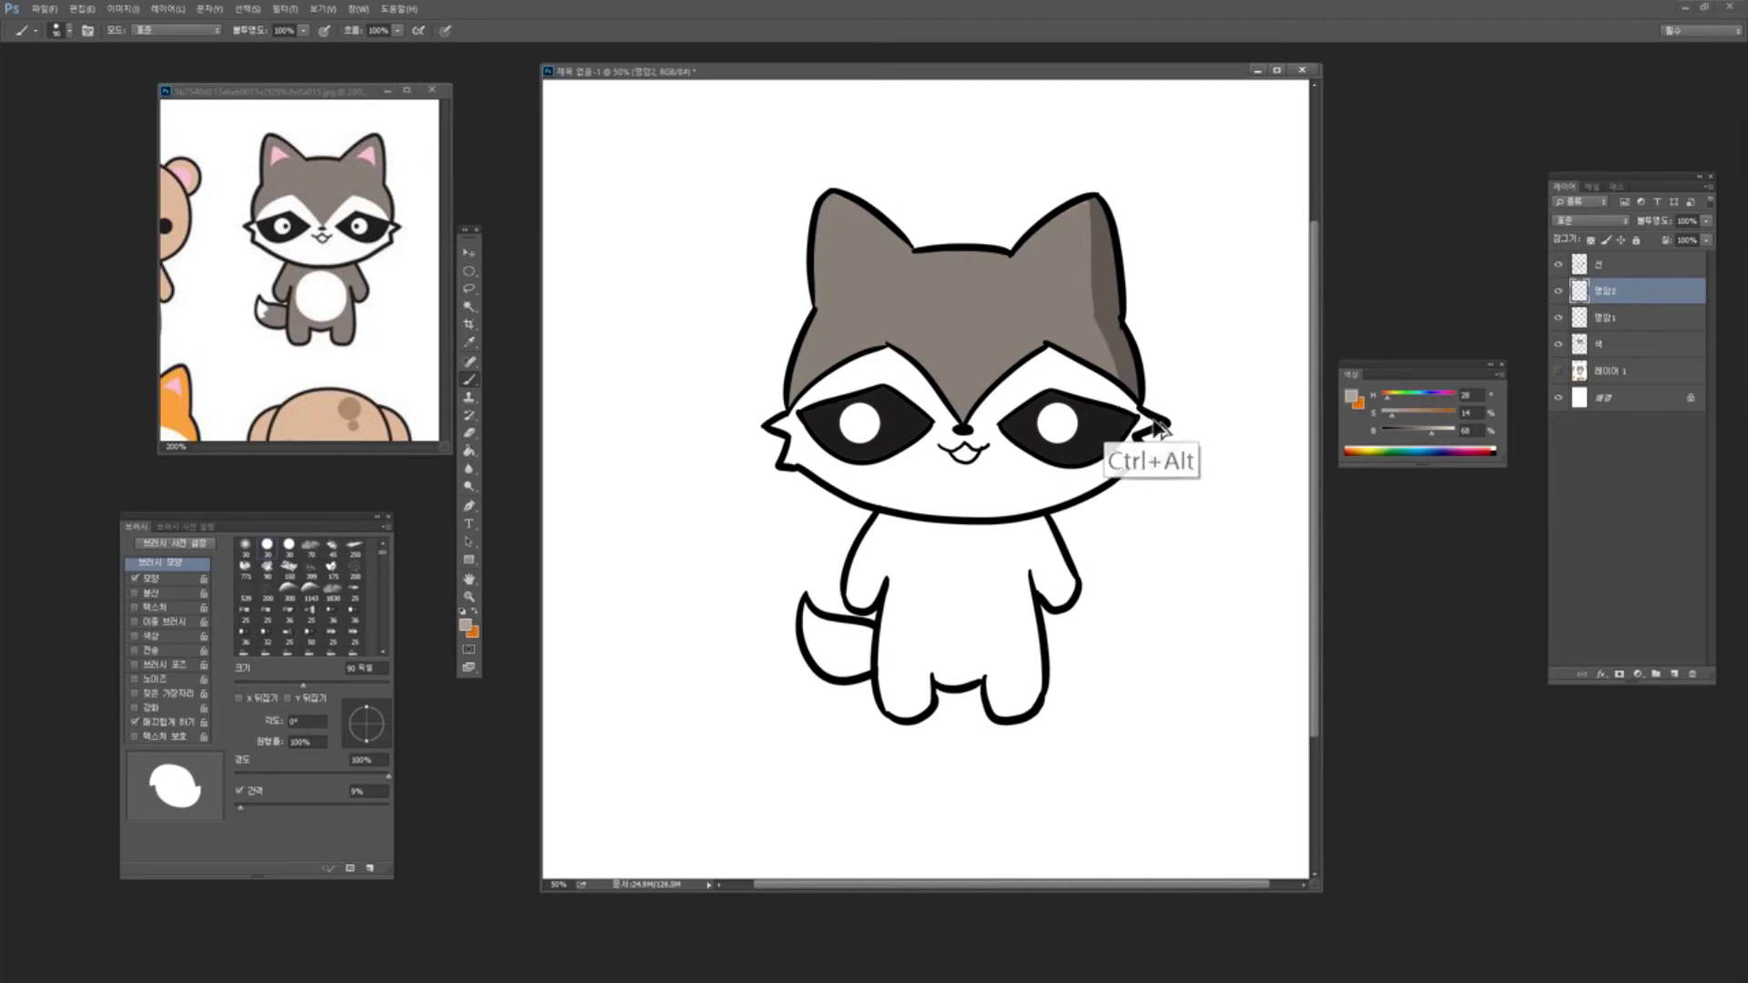
Make the 색 layer active and hide the 명암2 and 명암1 shading layers
left_click(1619, 348)
left_click(1560, 346)
left_click(1559, 346)
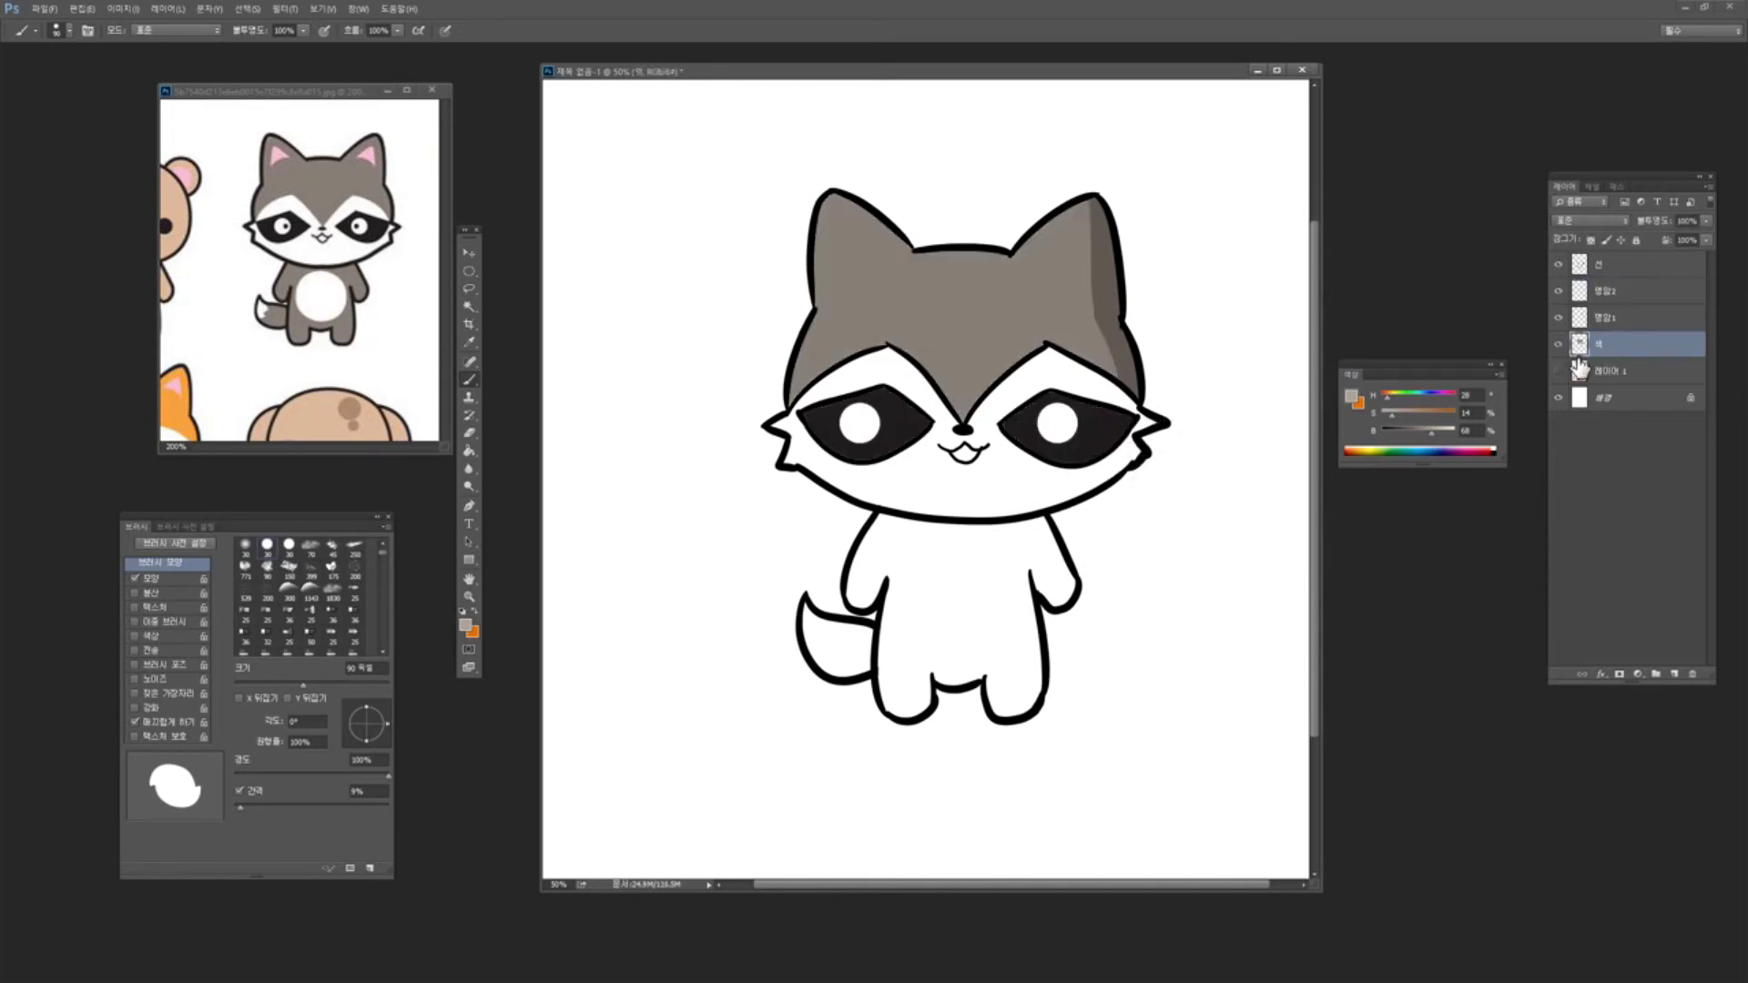
left_click(1559, 293)
left_click(1560, 319)
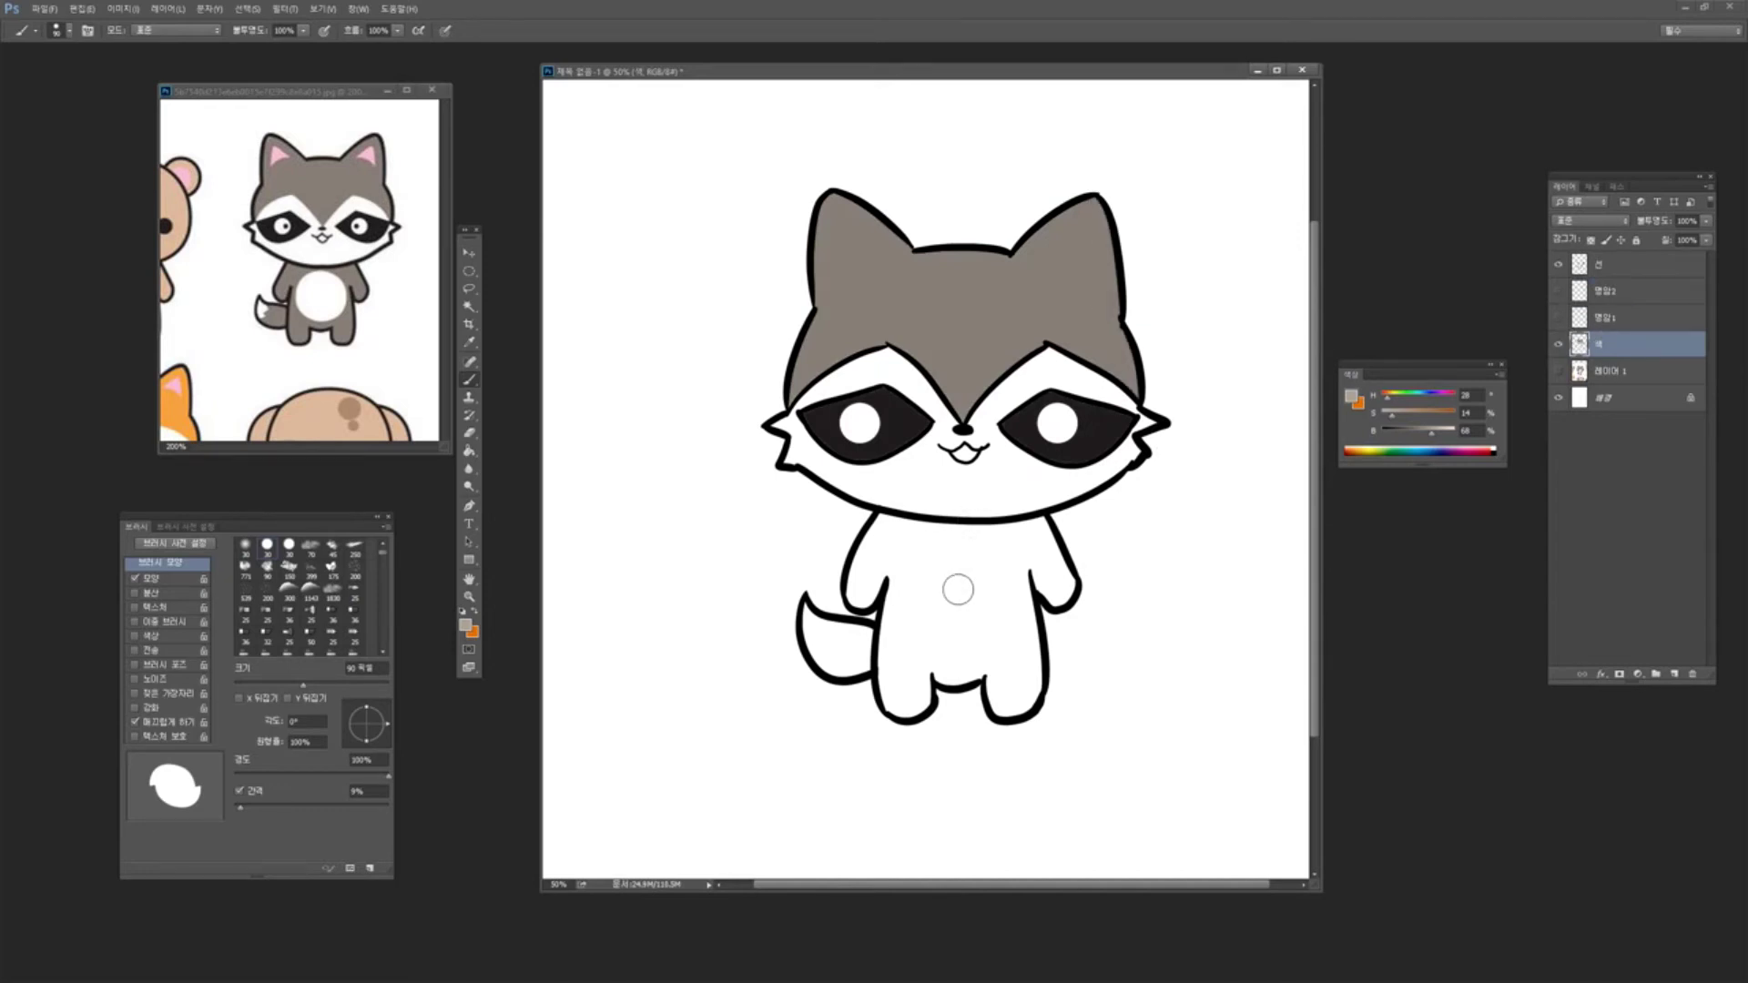
Sample the fox's orange from the reference image, fill the raccoon's body with it on the 색 layer, and deselect
left_click(177, 427, "alt")
left_click(469, 307)
left_click(962, 613)
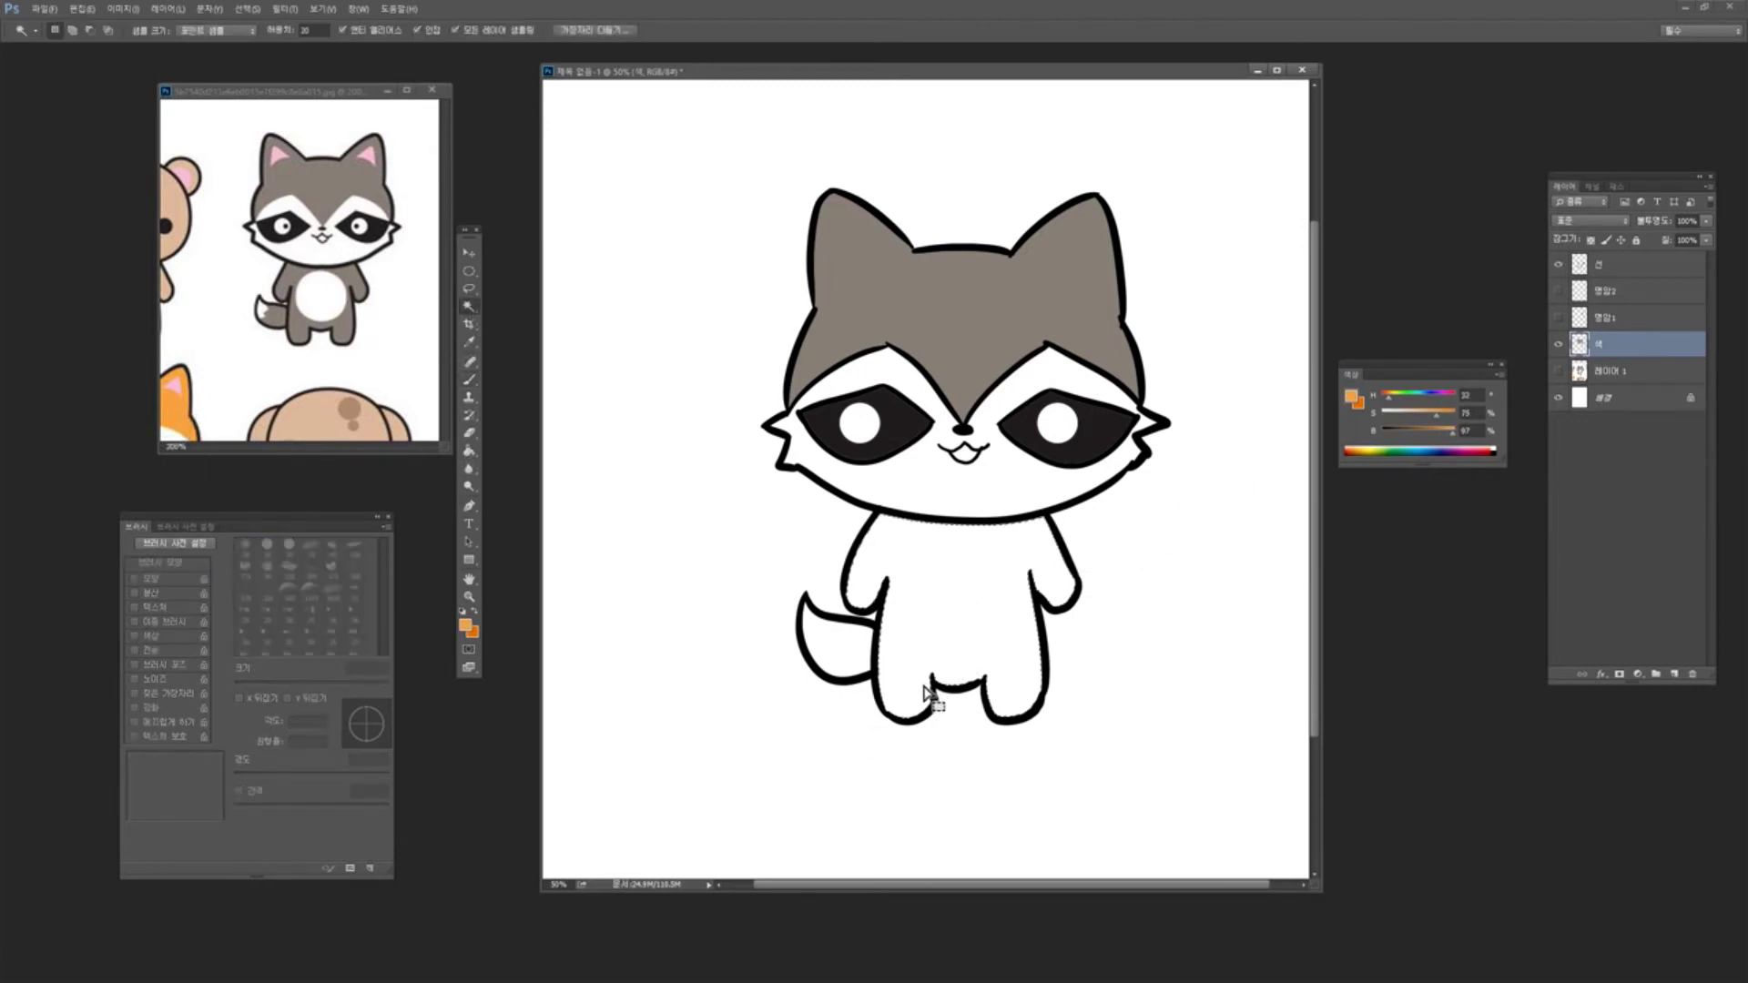
key("alt+BackSpace")
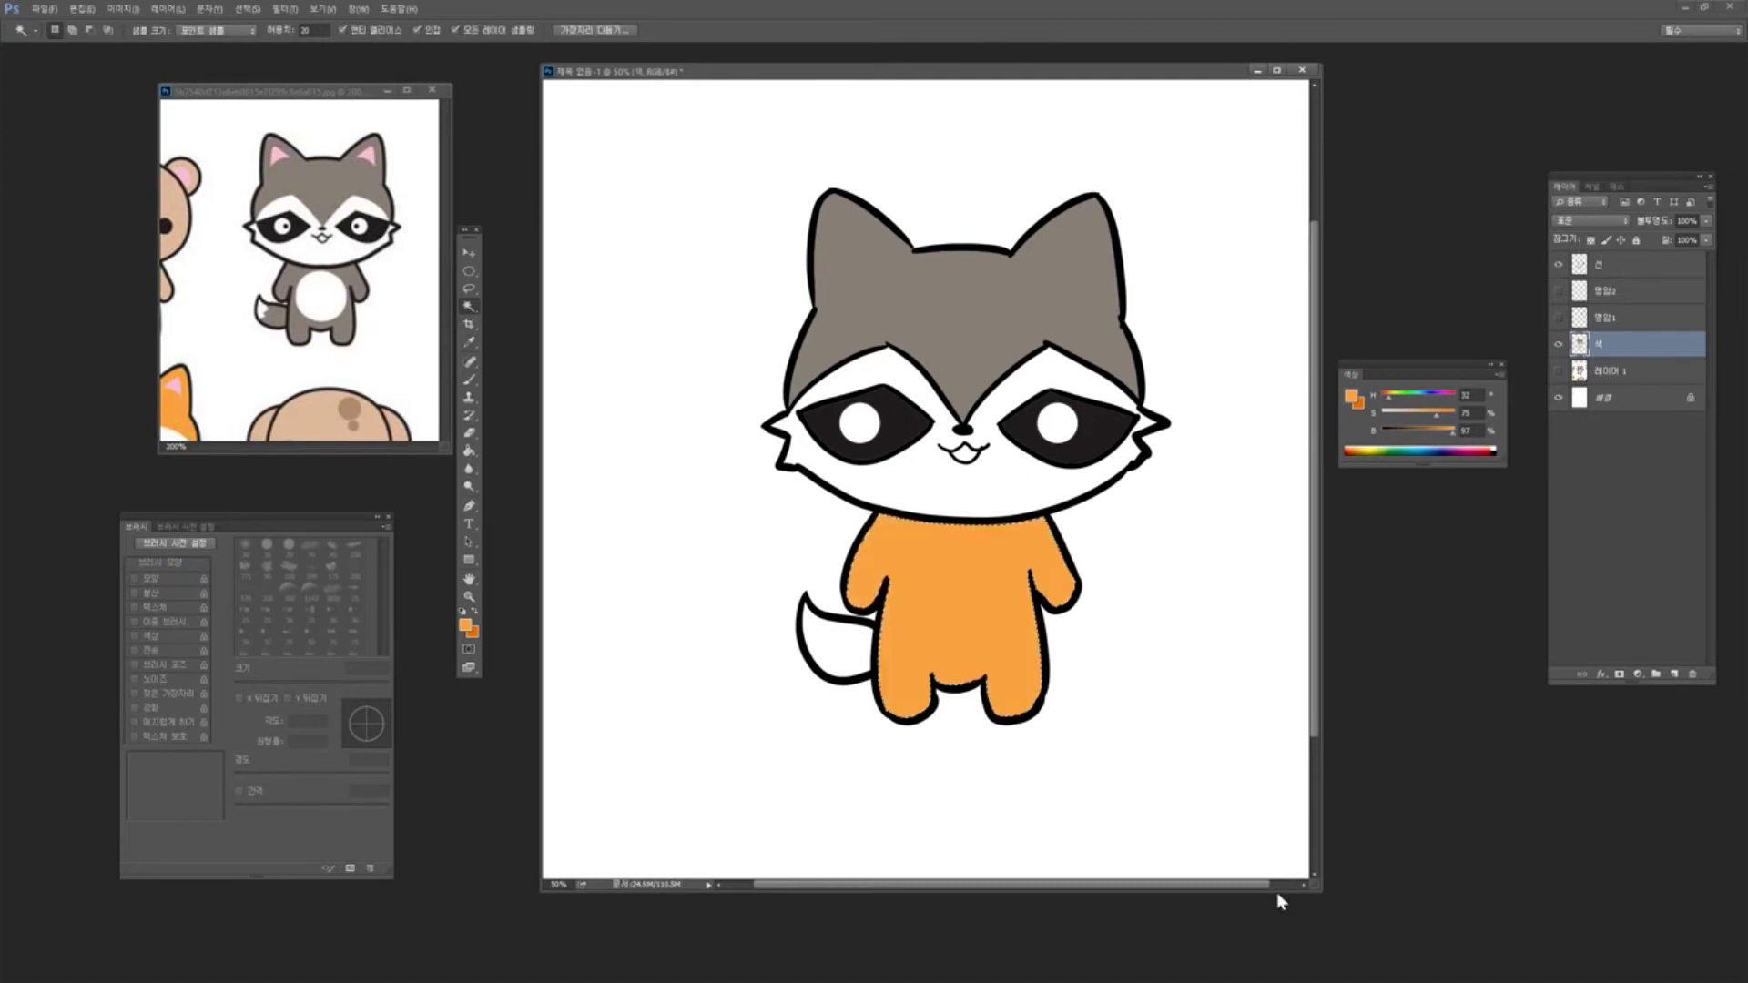
key("ctrl+d")
Select the tail, choose a bright green foreground colour, fill the tail with it, and deselect
left_click(860, 648)
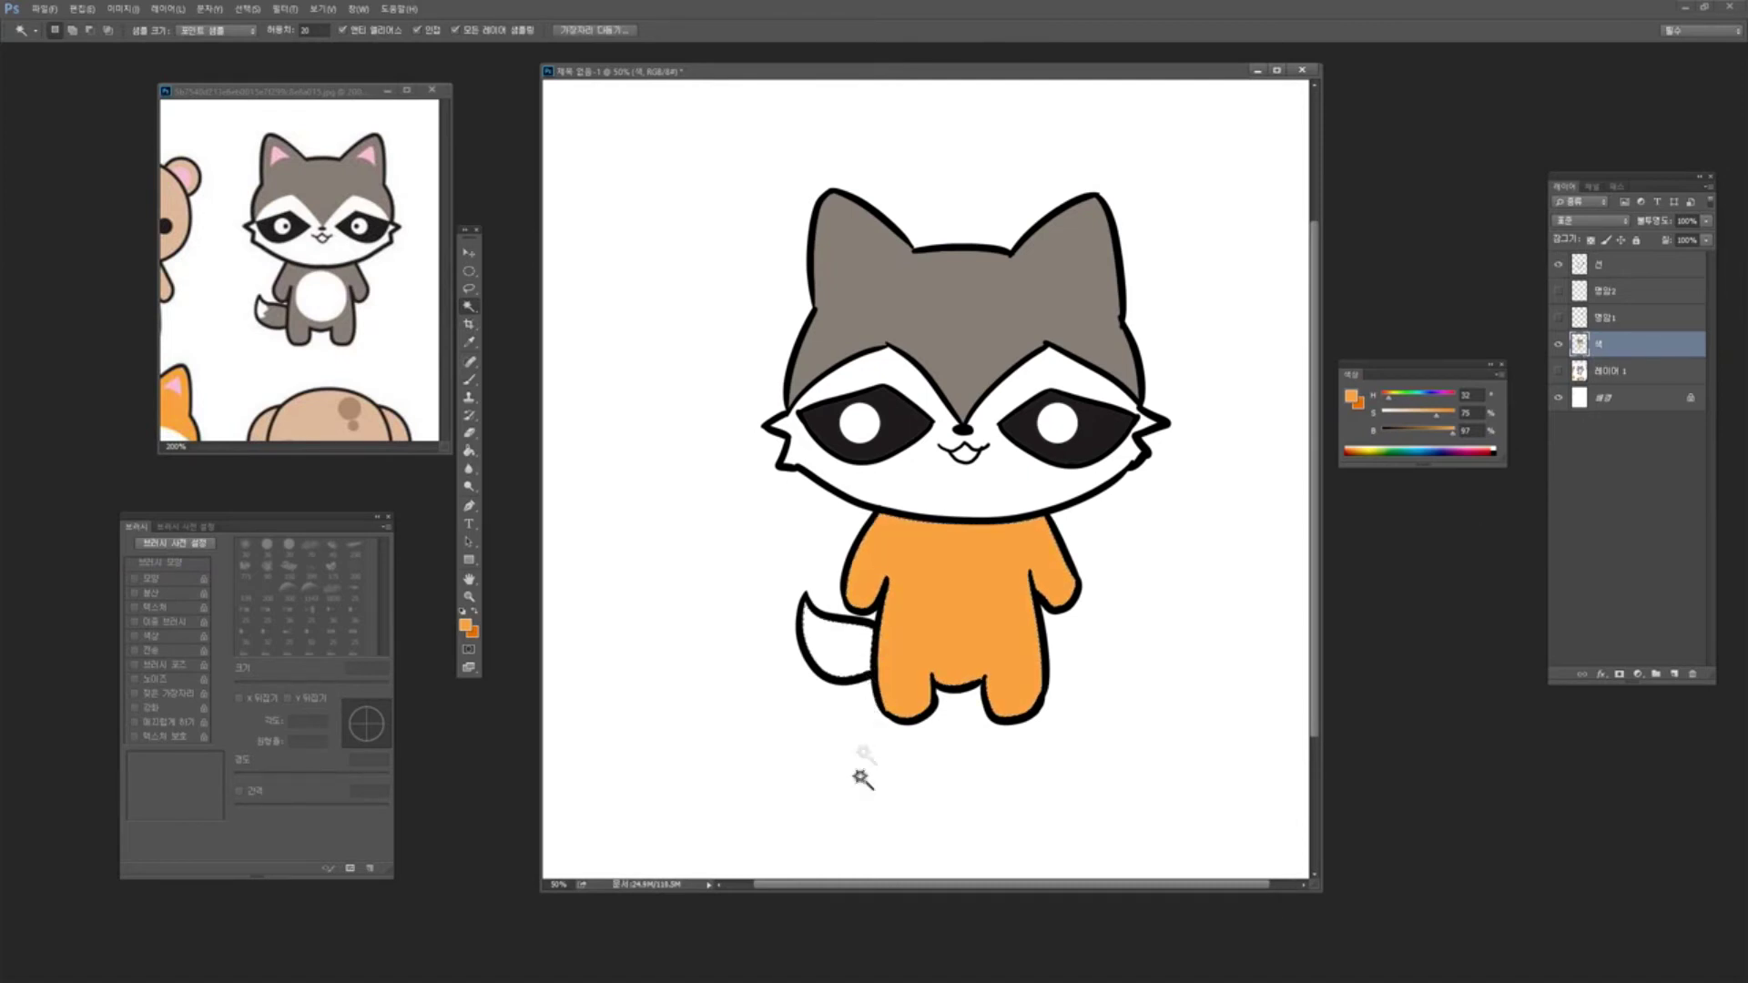
left_click(1401, 397)
left_click(1437, 438)
key("alt+BackSpace")
key("ctrl+d")
key("ctrl+minus")
key("ctrl+minus")
key("ctrl+plus")
key("ctrl+plus")
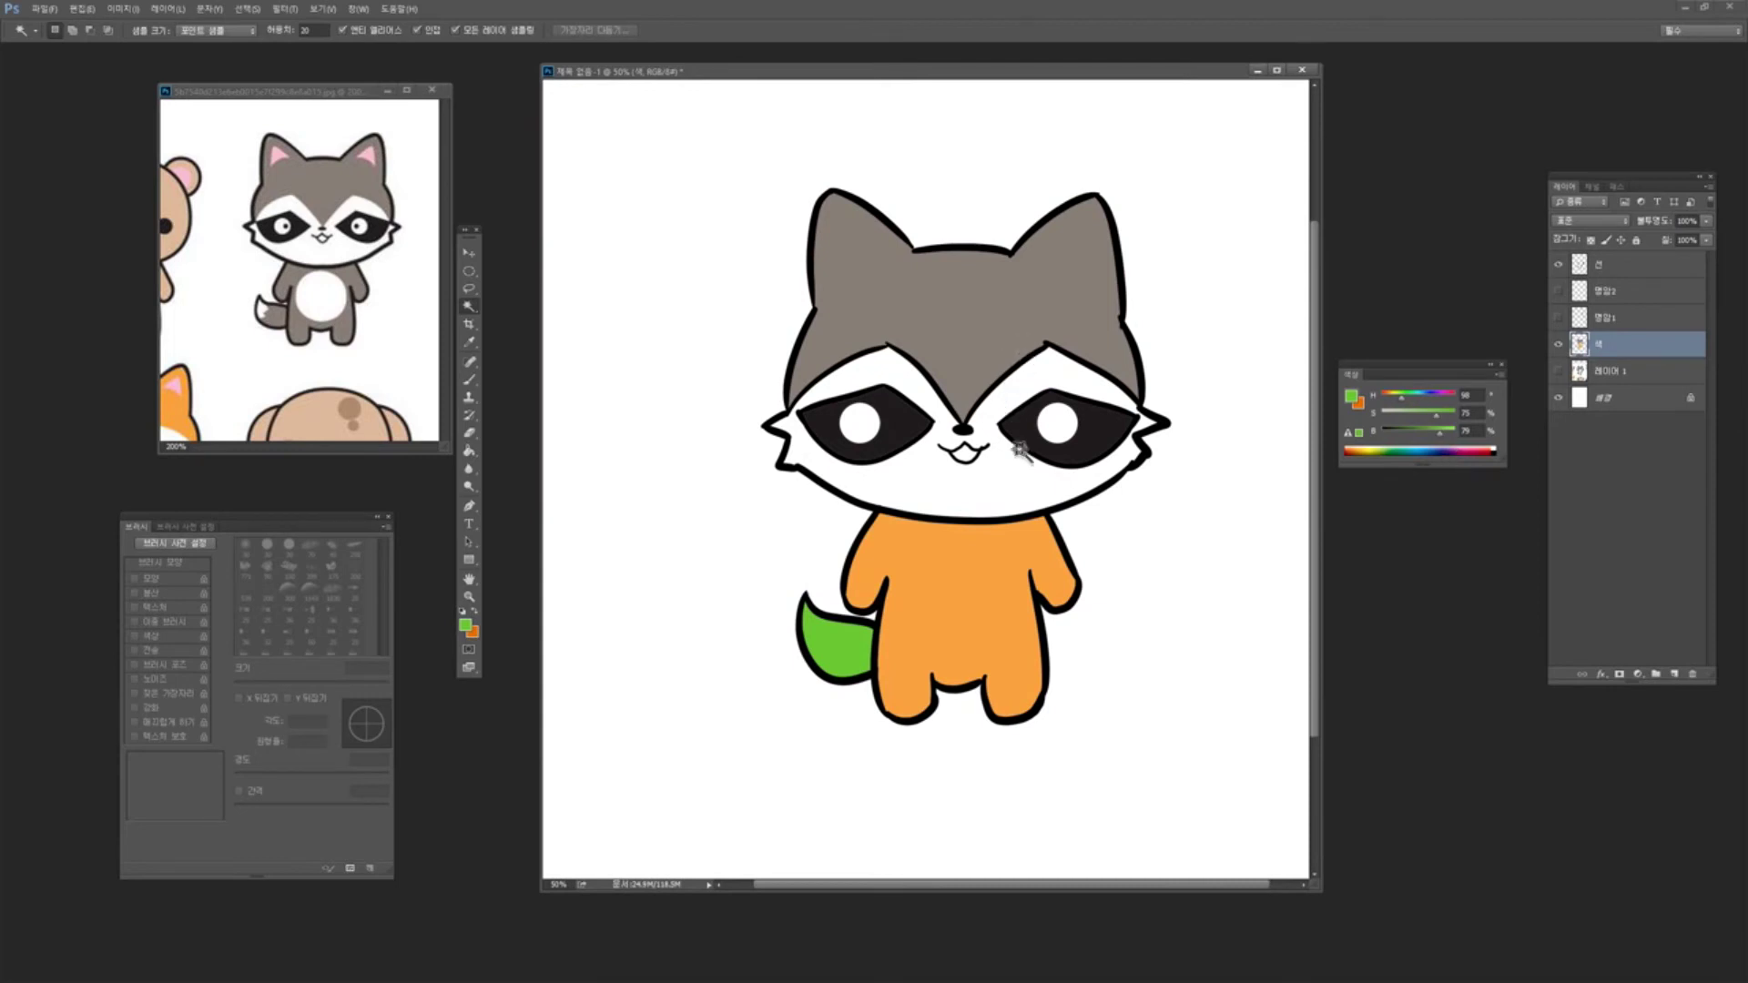
Select the orange body and adjust its Hue/Saturation to hue -1 and saturation -16 with slightly higher lightness, and deselect
left_click(987, 619)
key("ctrl+u")
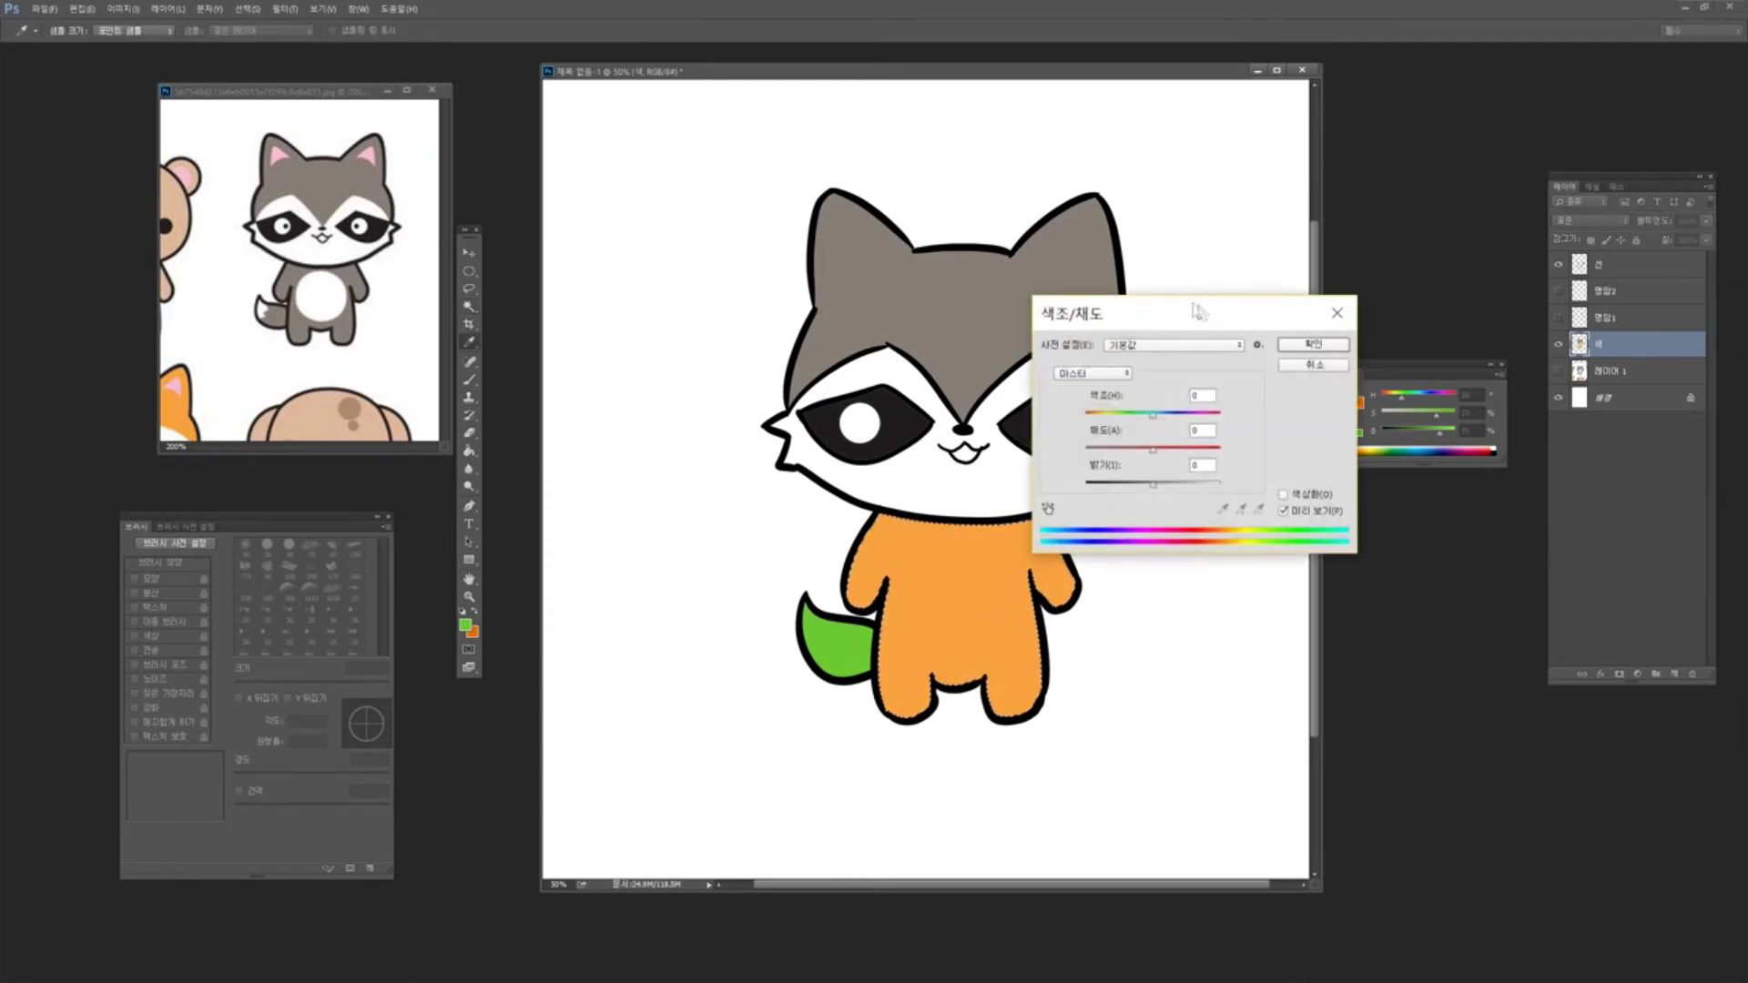
left_click_drag(1198, 305, 1256, 316)
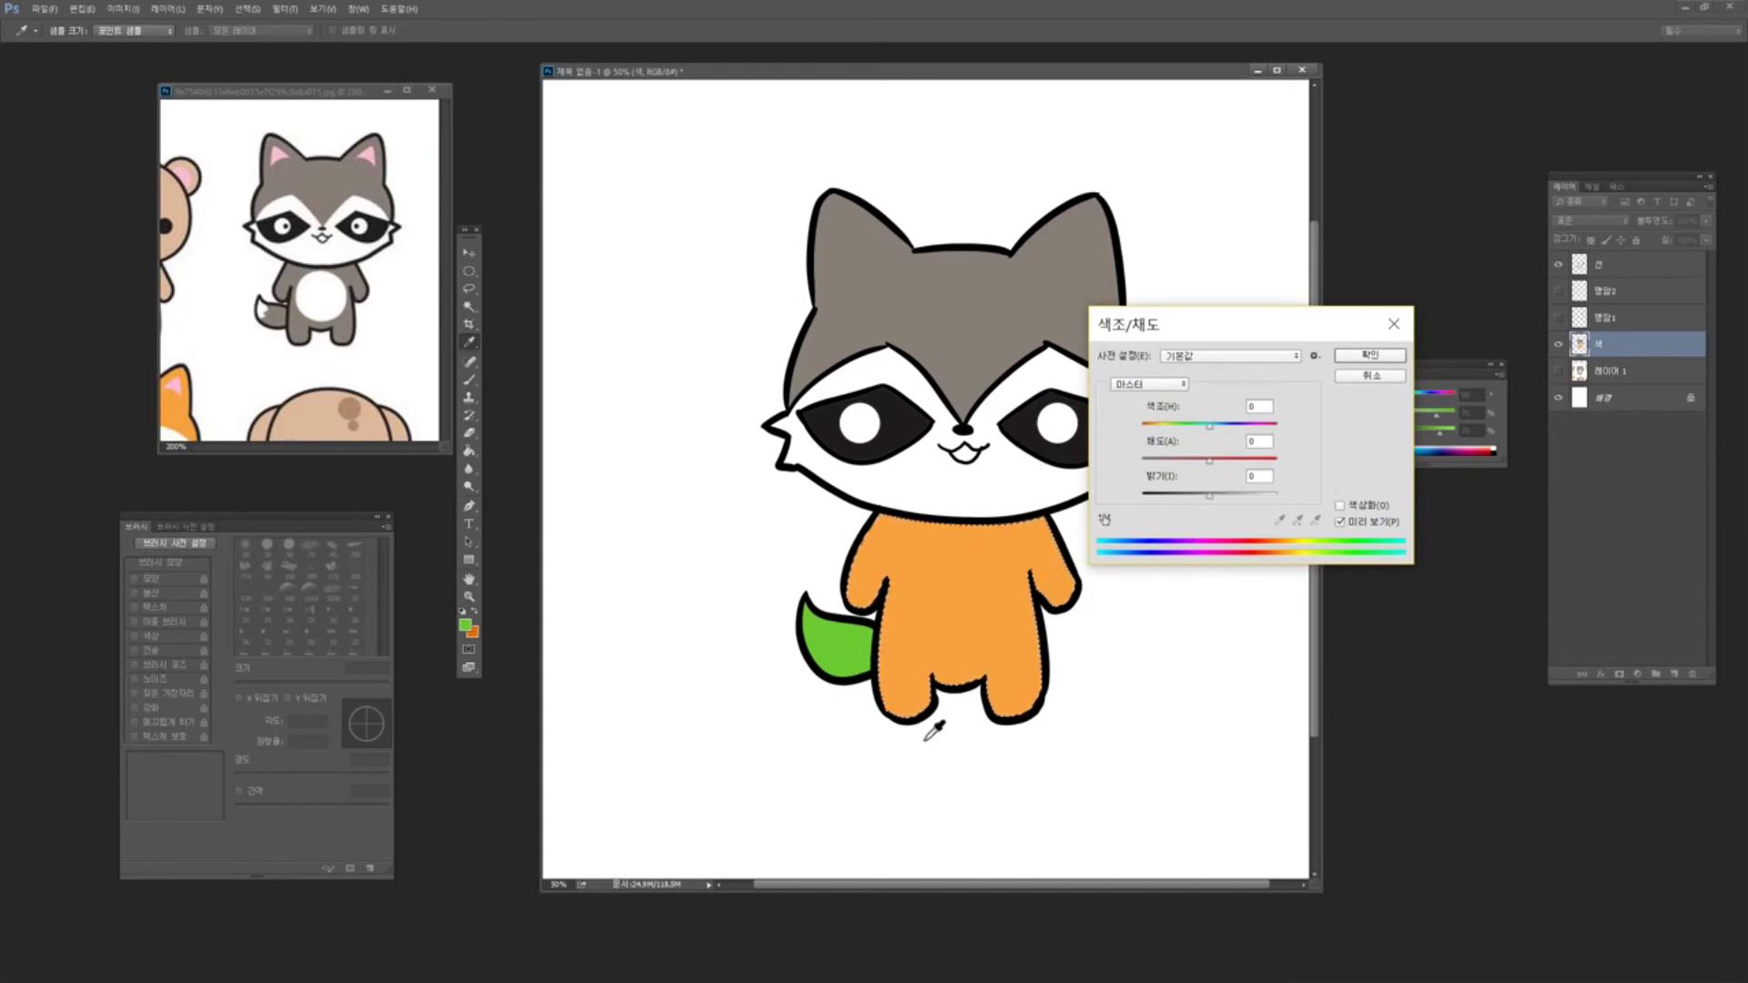
left_click_drag(1287, 324, 1338, 324)
mouse_move(1260, 424)
left_mouse_down()
mouse_move(1295, 439)
mouse_move(1263, 439)
left_mouse_up()
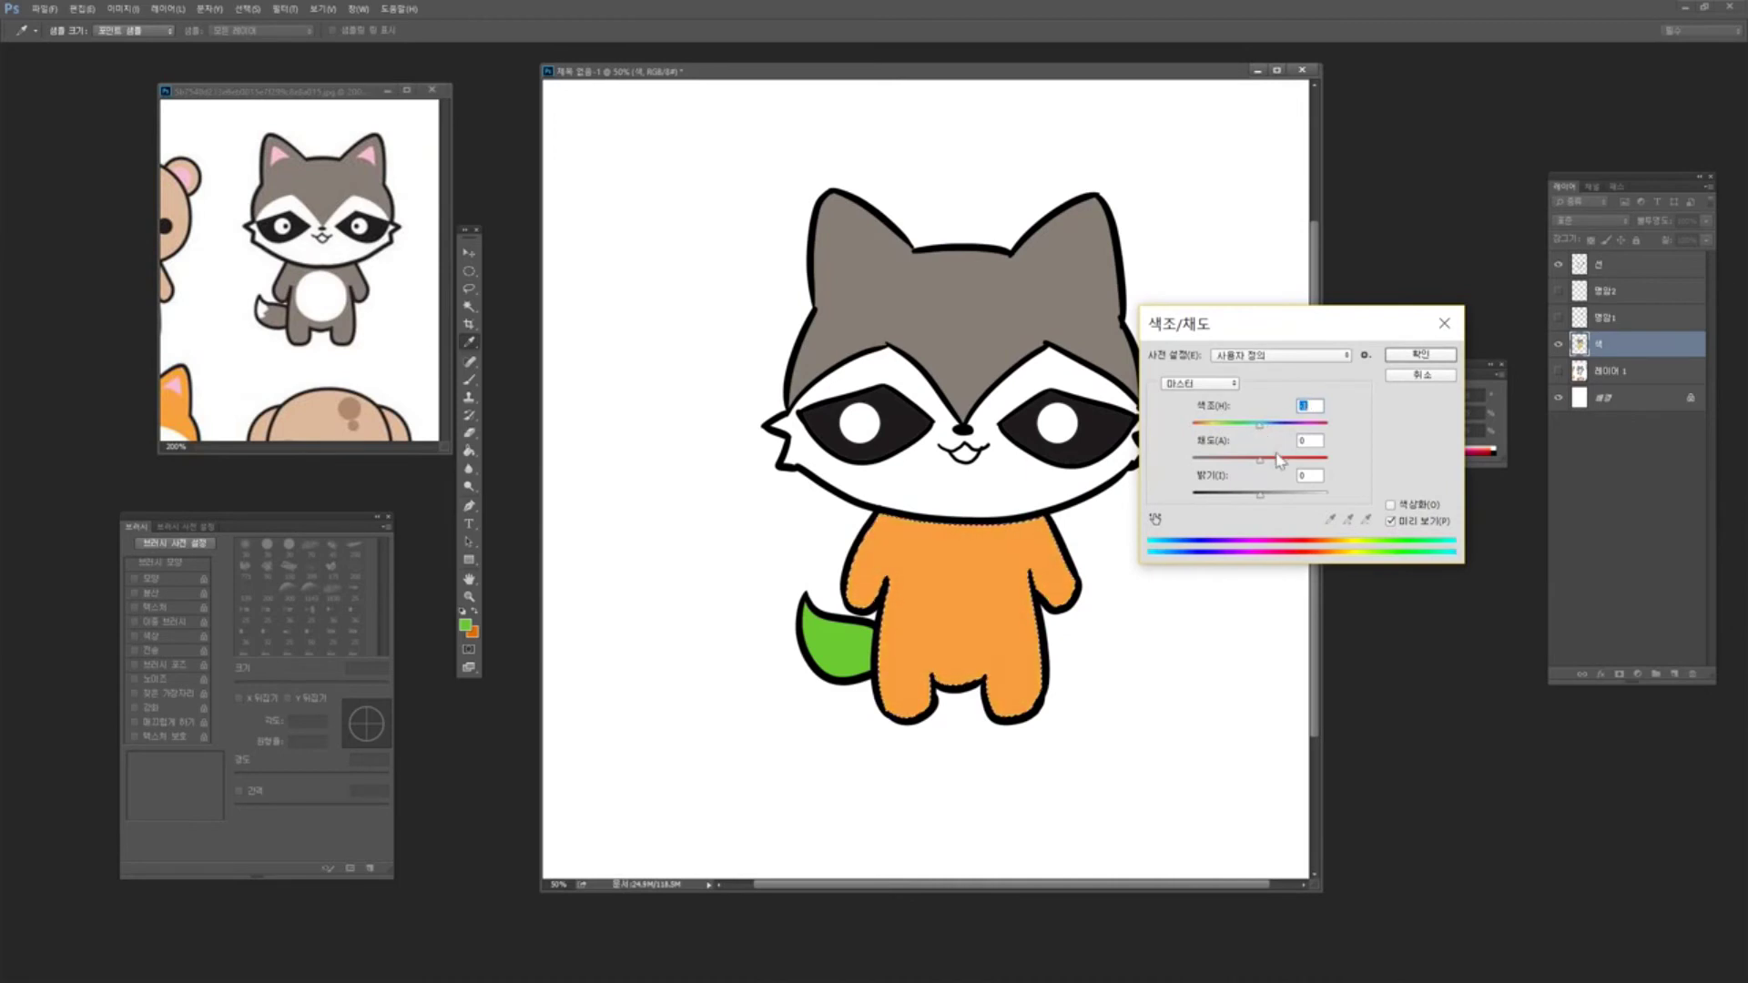
mouse_move(1264, 504)
left_mouse_down()
mouse_move(1282, 505)
mouse_move(1249, 463)
mouse_move(1278, 499)
mouse_move(1263, 501)
left_mouse_up()
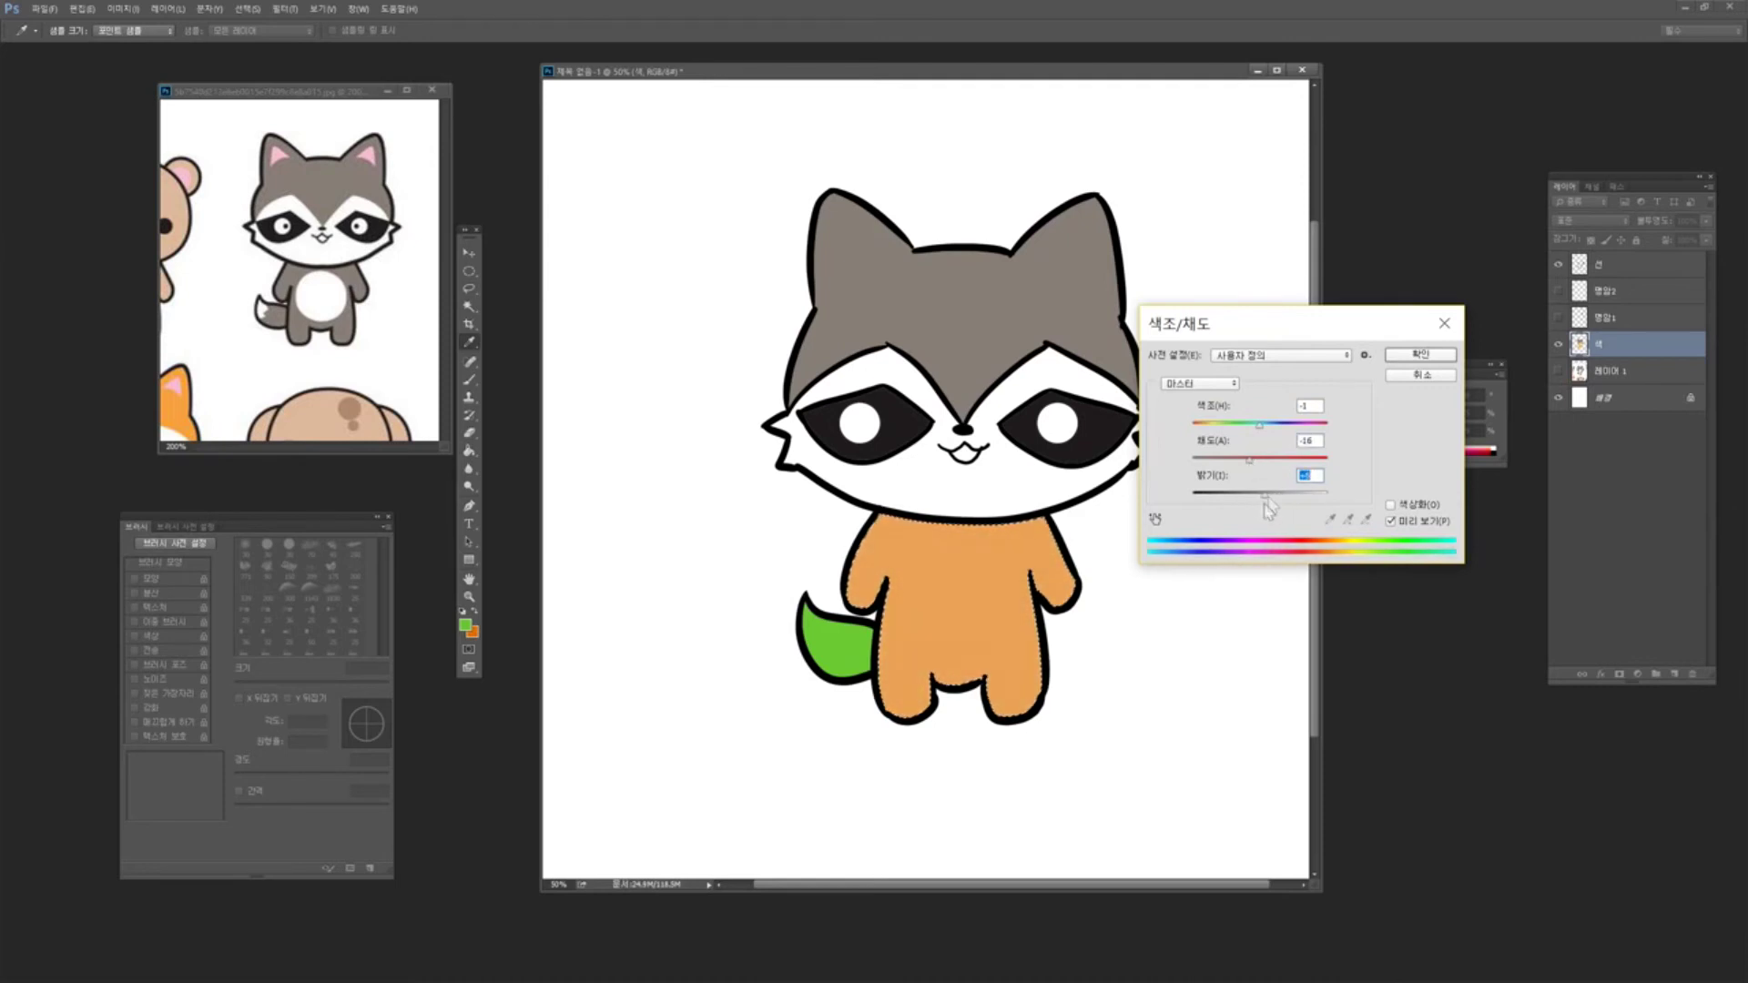
left_click(1402, 356)
key("ctrl+d")
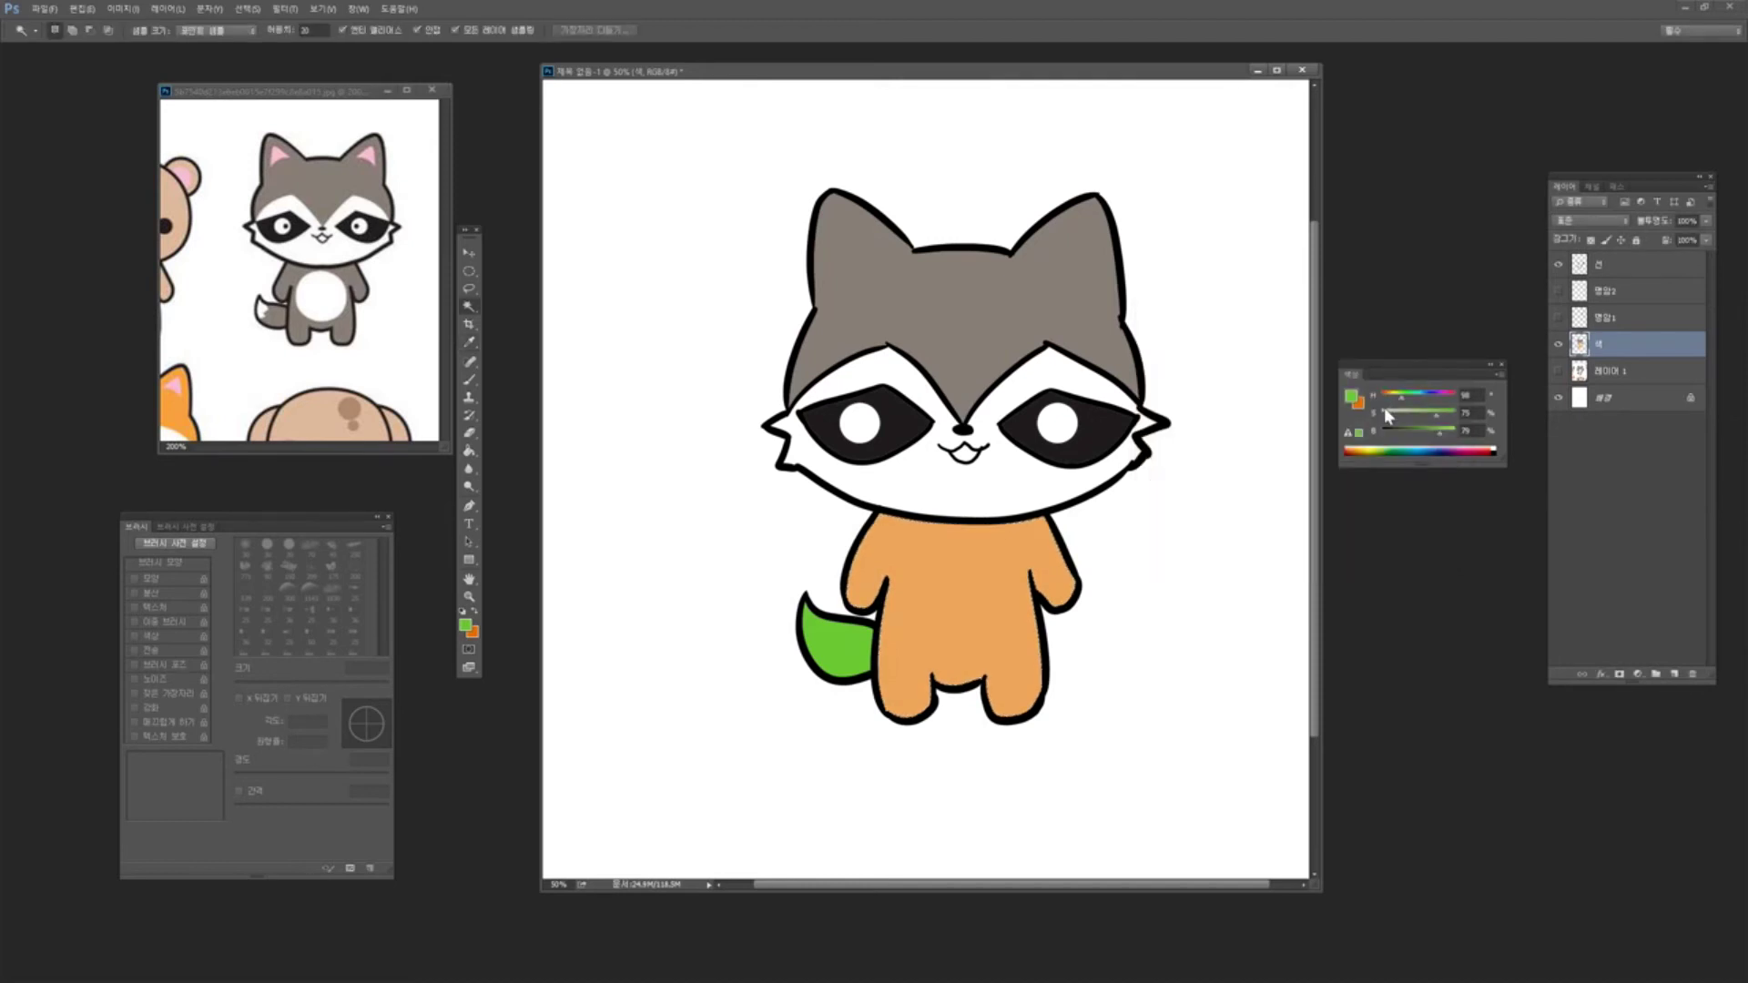
Select the green tail, lower its saturation with Hue/Saturation, and deselect
left_click(858, 652)
key("ctrl+u")
left_click_drag(1260, 465, 1241, 463)
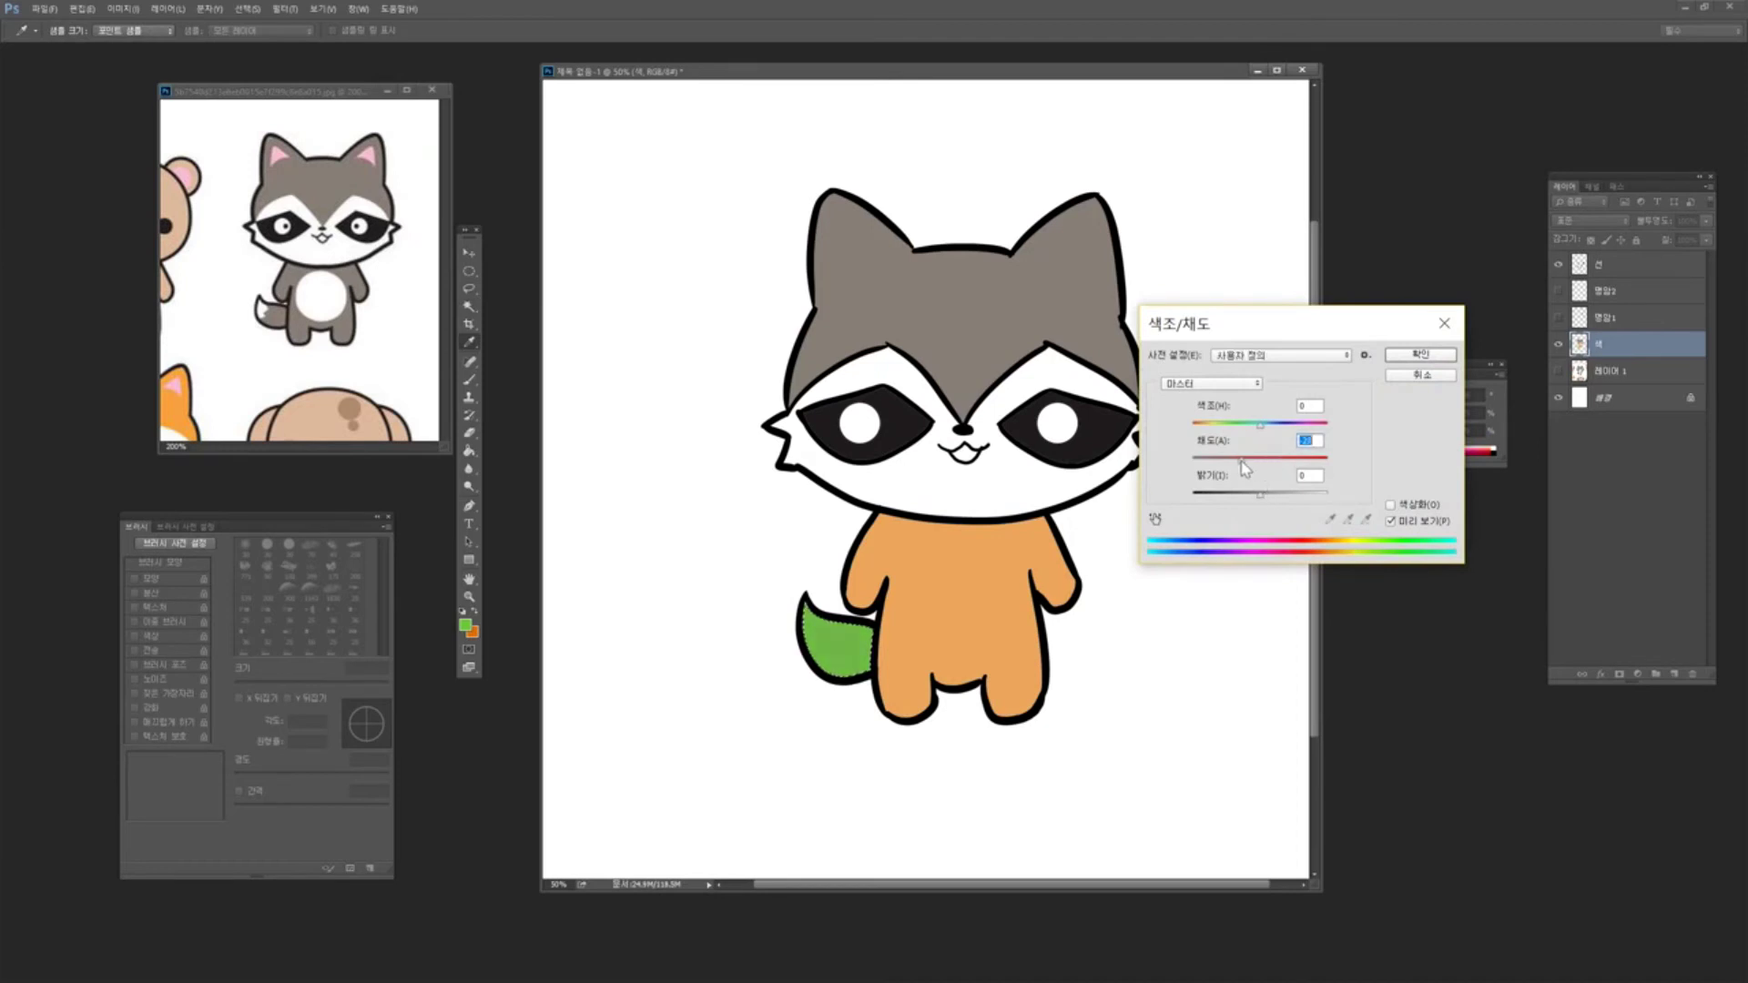
left_click(1422, 355)
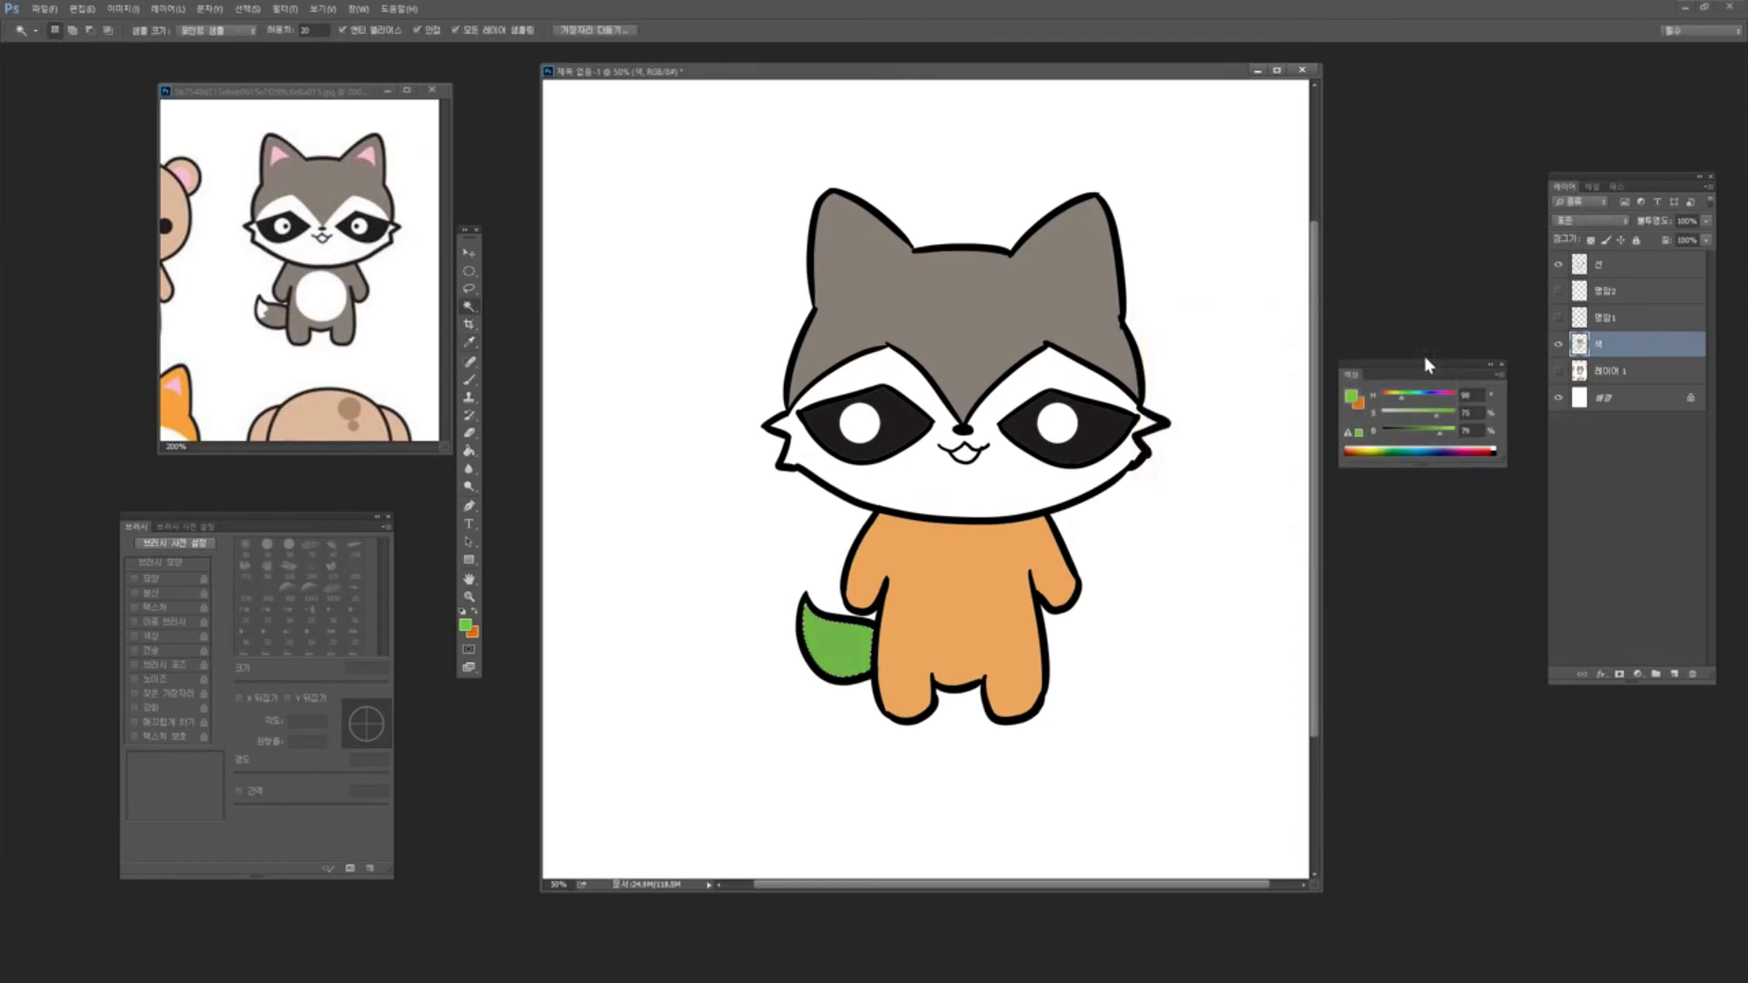
key("ctrl+d")
key("ctrl+plus")
key("ctrl+plus")
key("ctrl+minus")
key("ctrl+minus")
Move the brush panel, reference image and toolbox farther from the canvas, and place the color sliders above the Layers panel
left_click_drag(338, 519, 321, 560)
left_click_drag(362, 94, 264, 117)
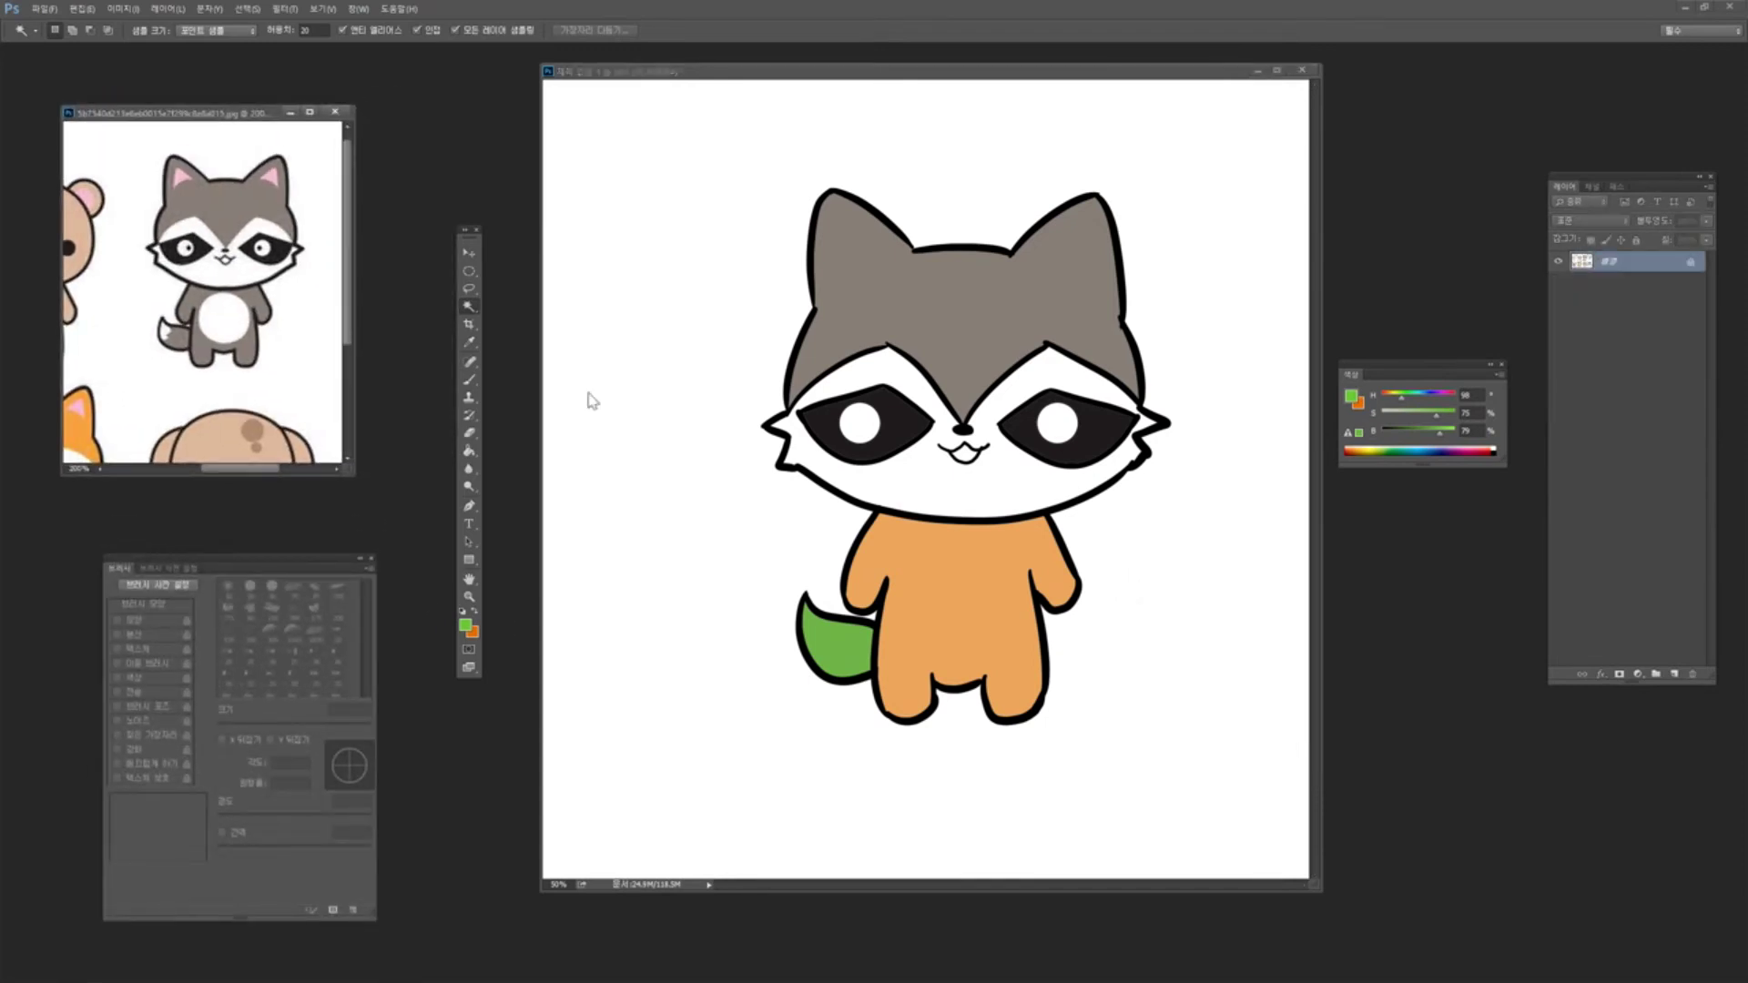
left_click_drag(470, 238, 424, 203)
left_click_drag(1424, 376, 1626, 73)
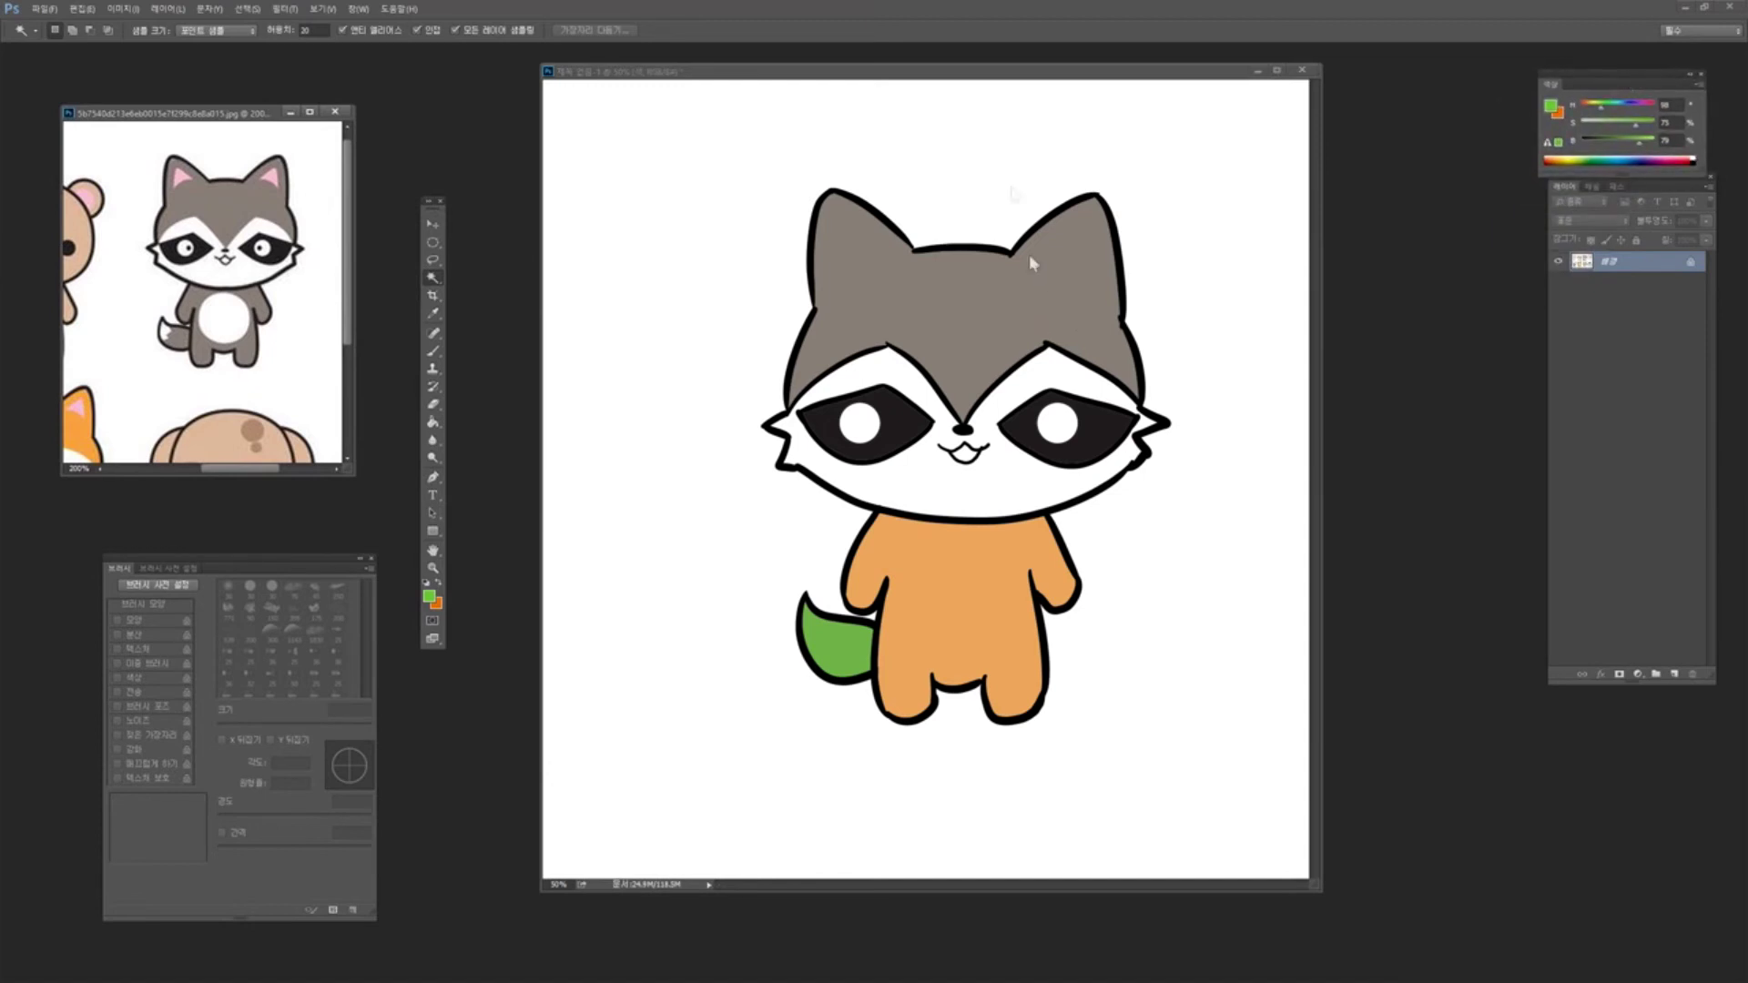
Add a new layer directly above the 색 layer for handwritten notes
left_click_drag(986, 72, 990, 89)
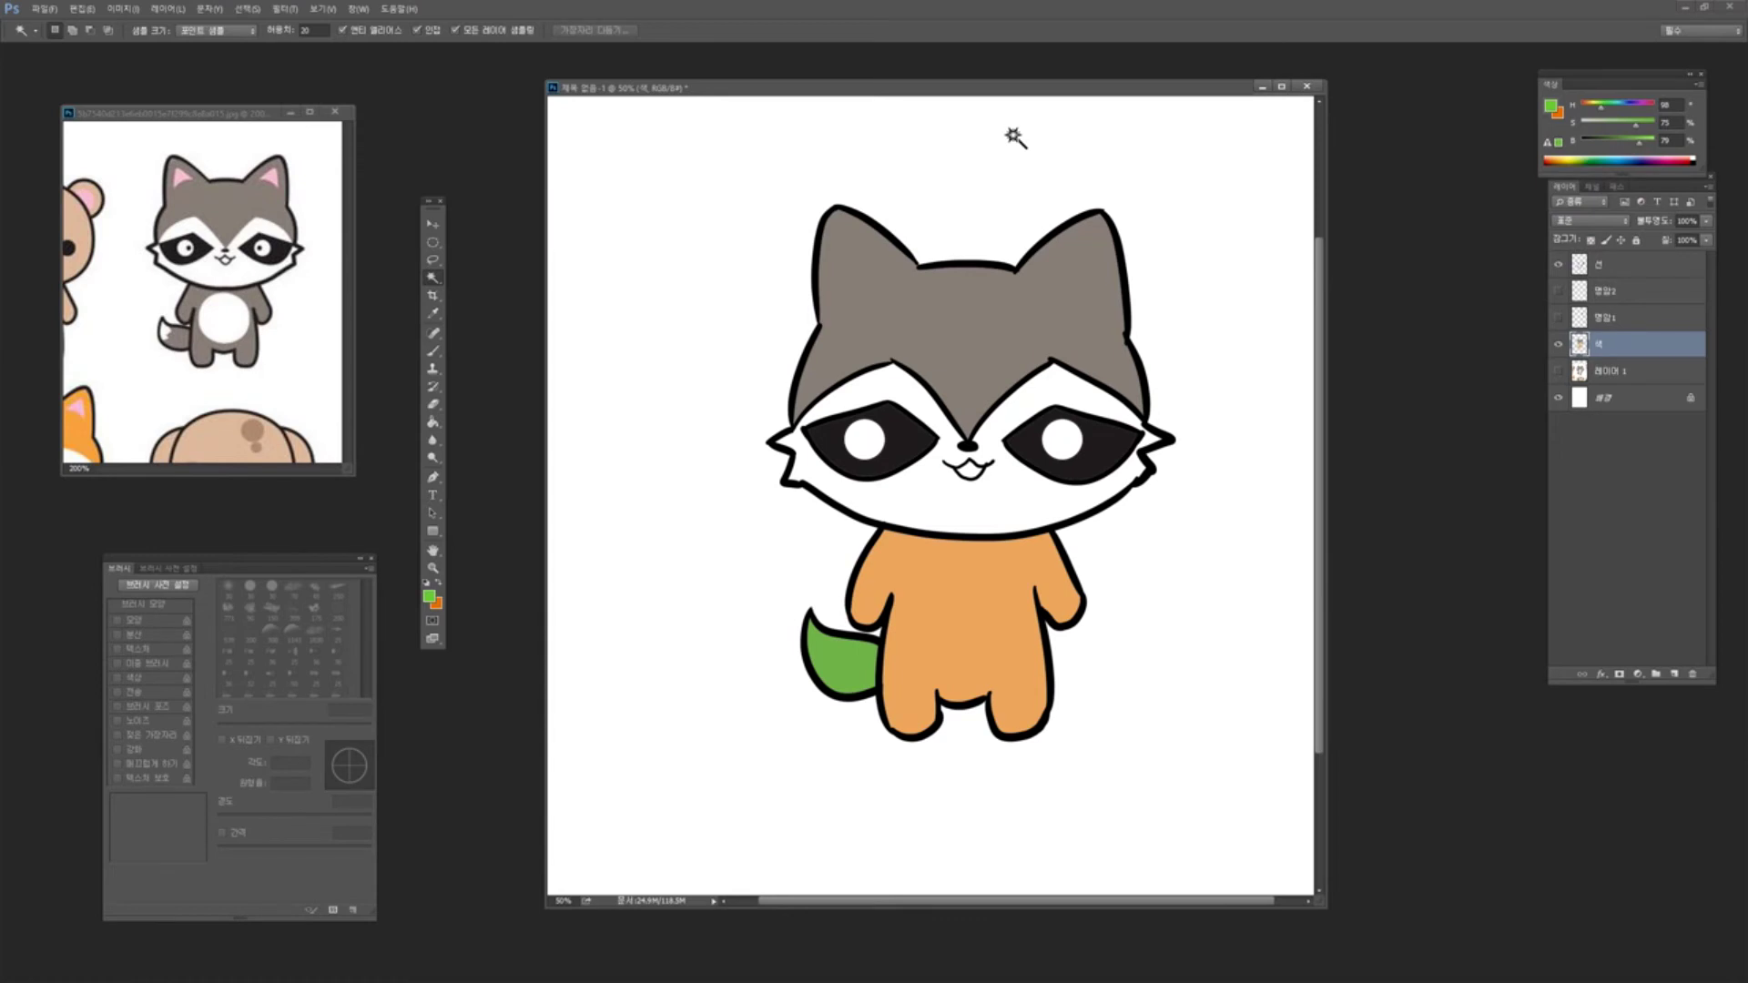
key("ctrl+minus")
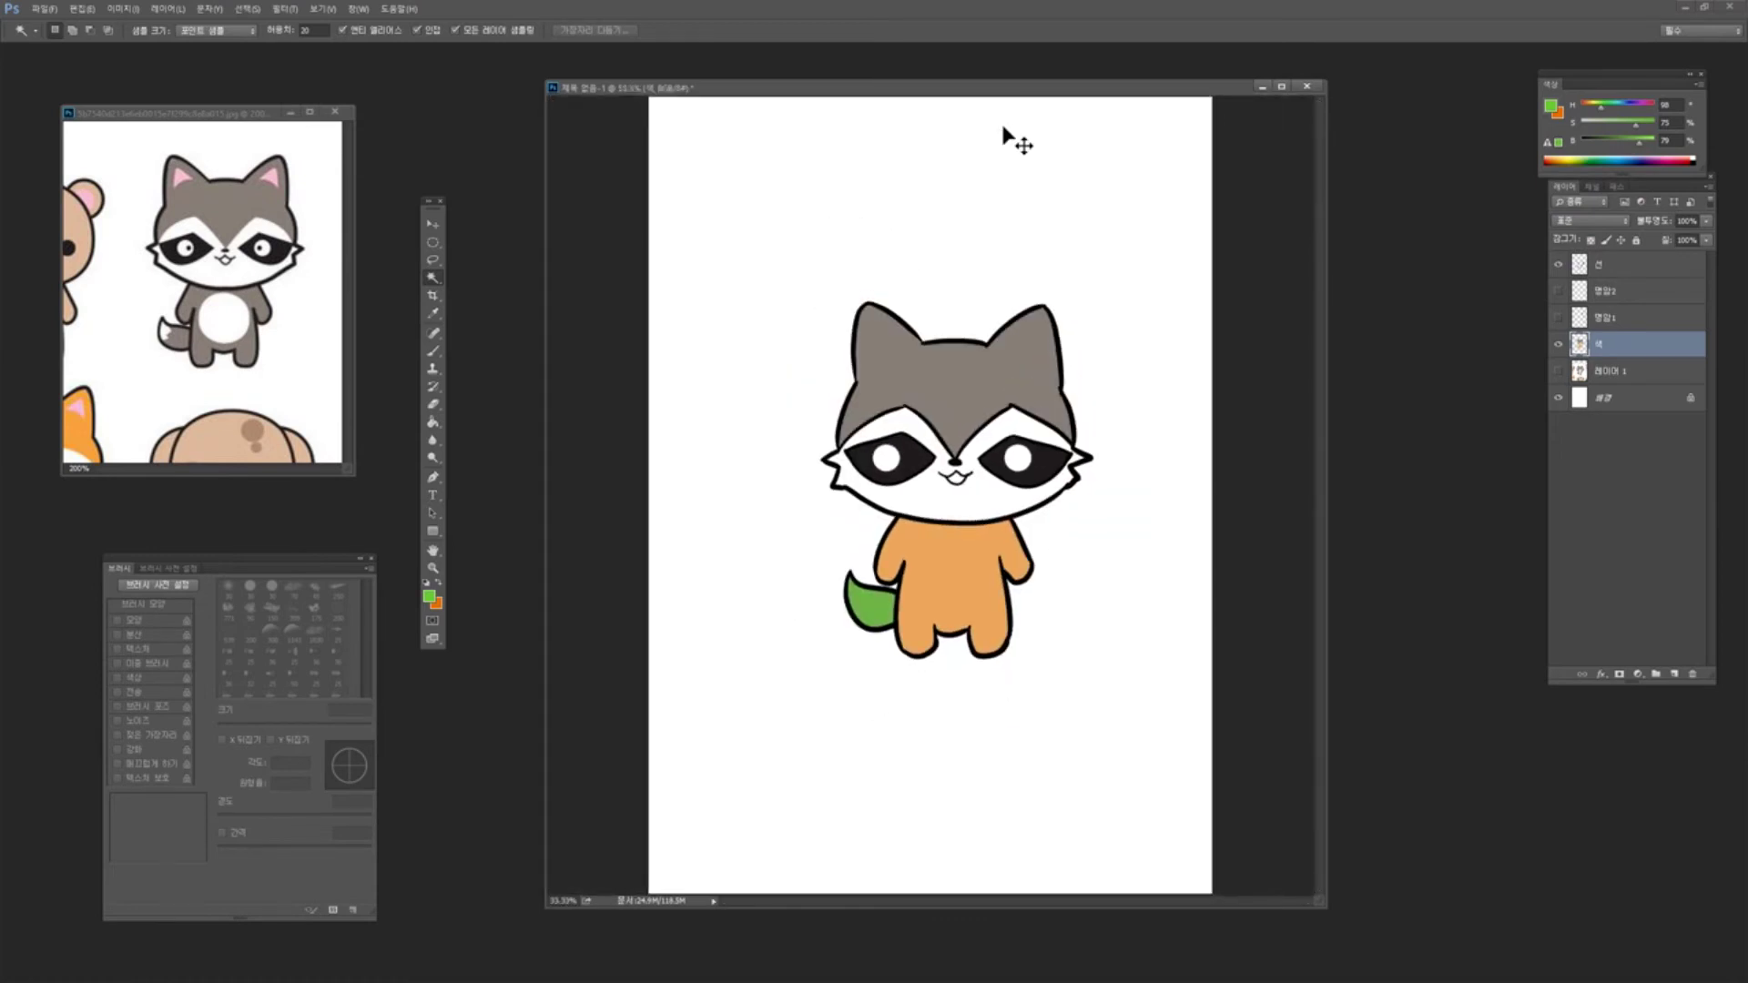
key("ctrl+minus")
key("ctrl+plus")
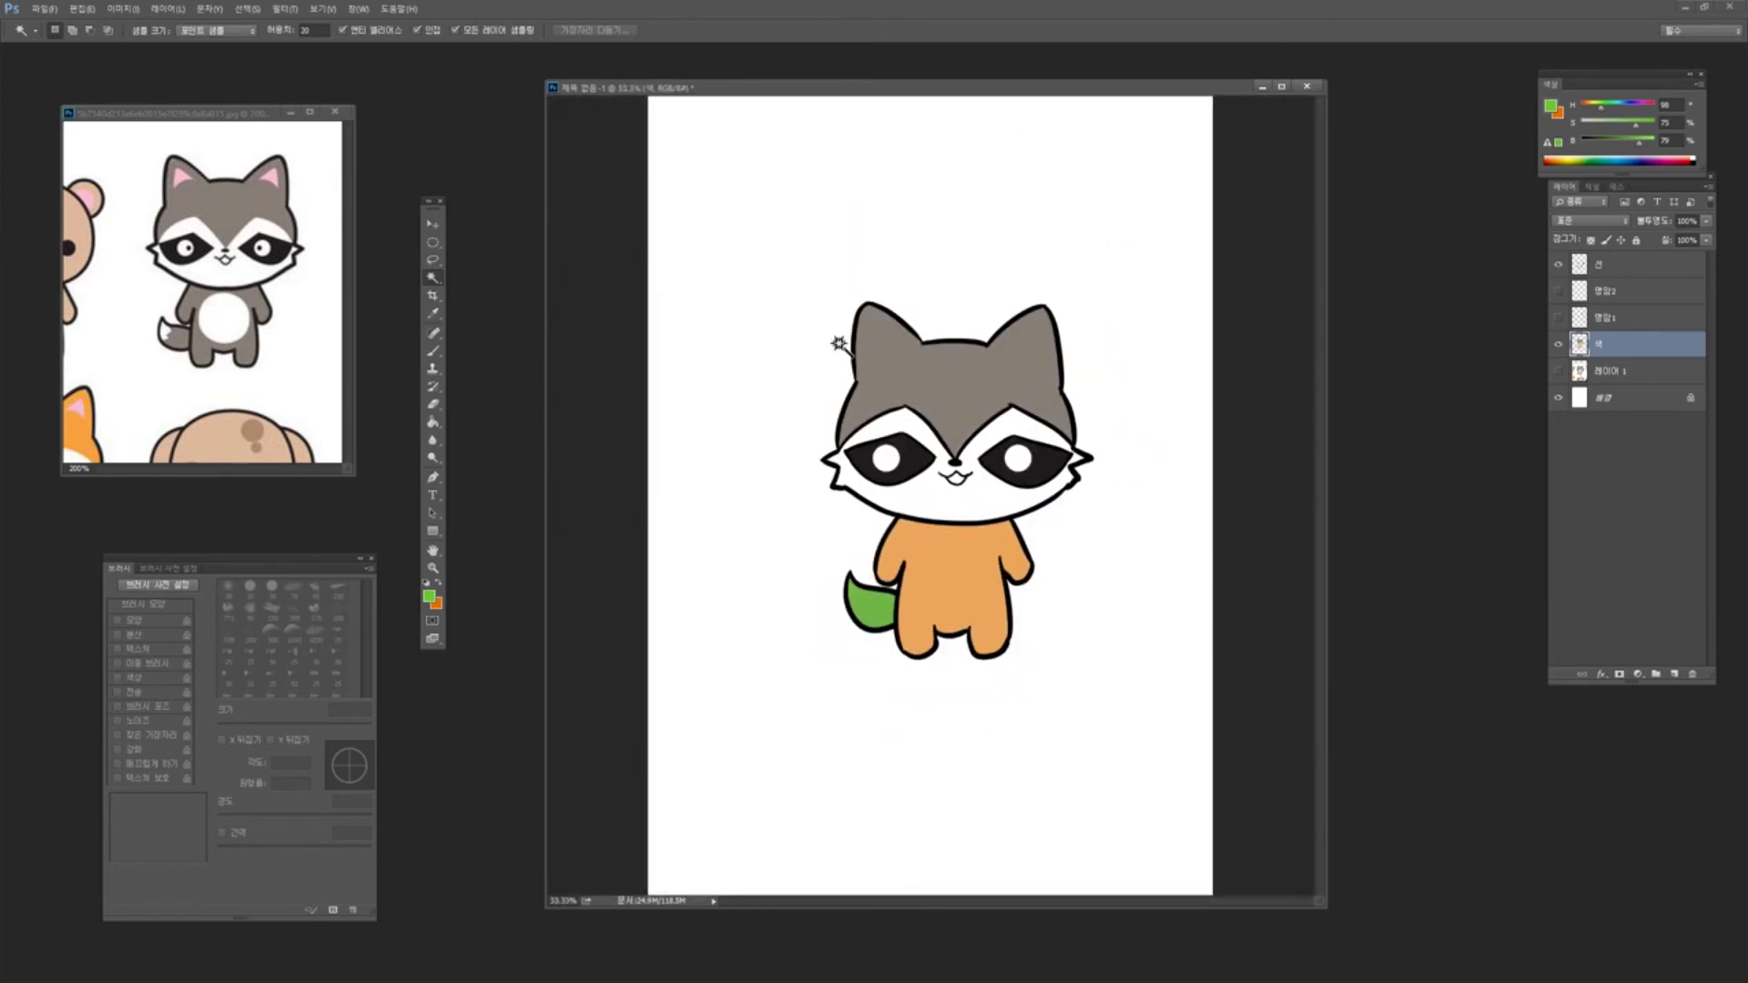
left_click(1674, 674)
left_click_drag(1046, 88, 1092, 101)
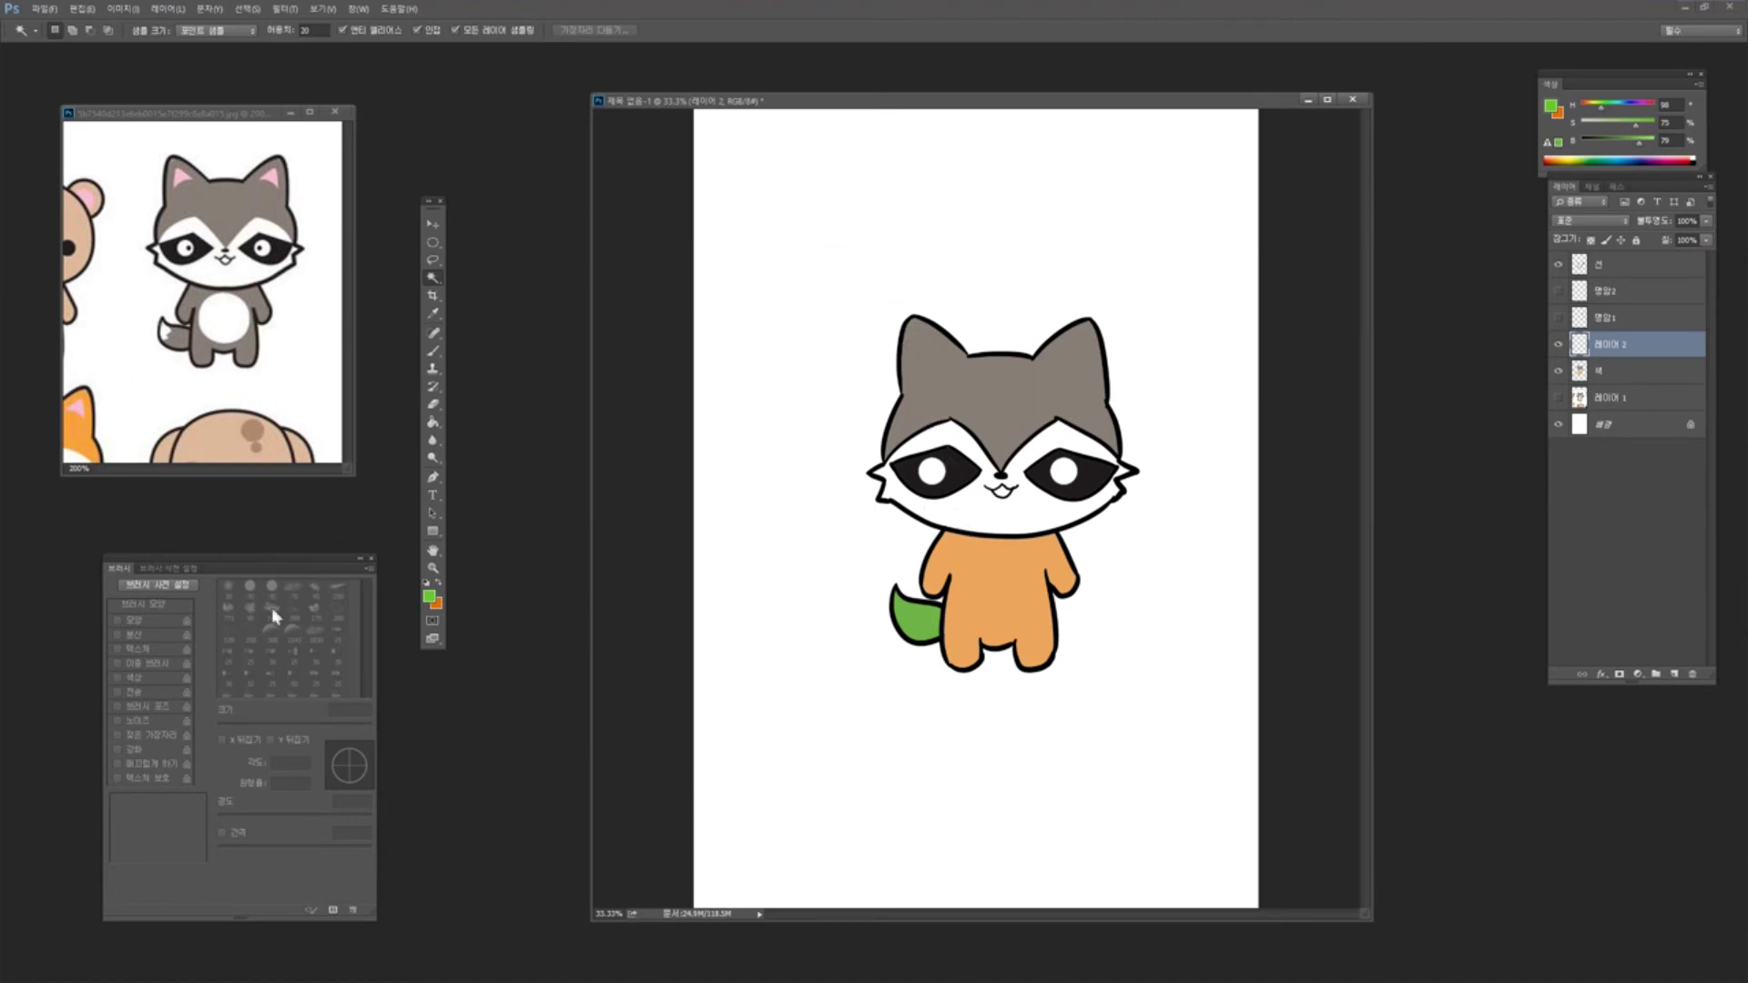
Choose the Brush tool, reduce its size to 20 px and enable the 전송 (Transfer) option
left_click(434, 351)
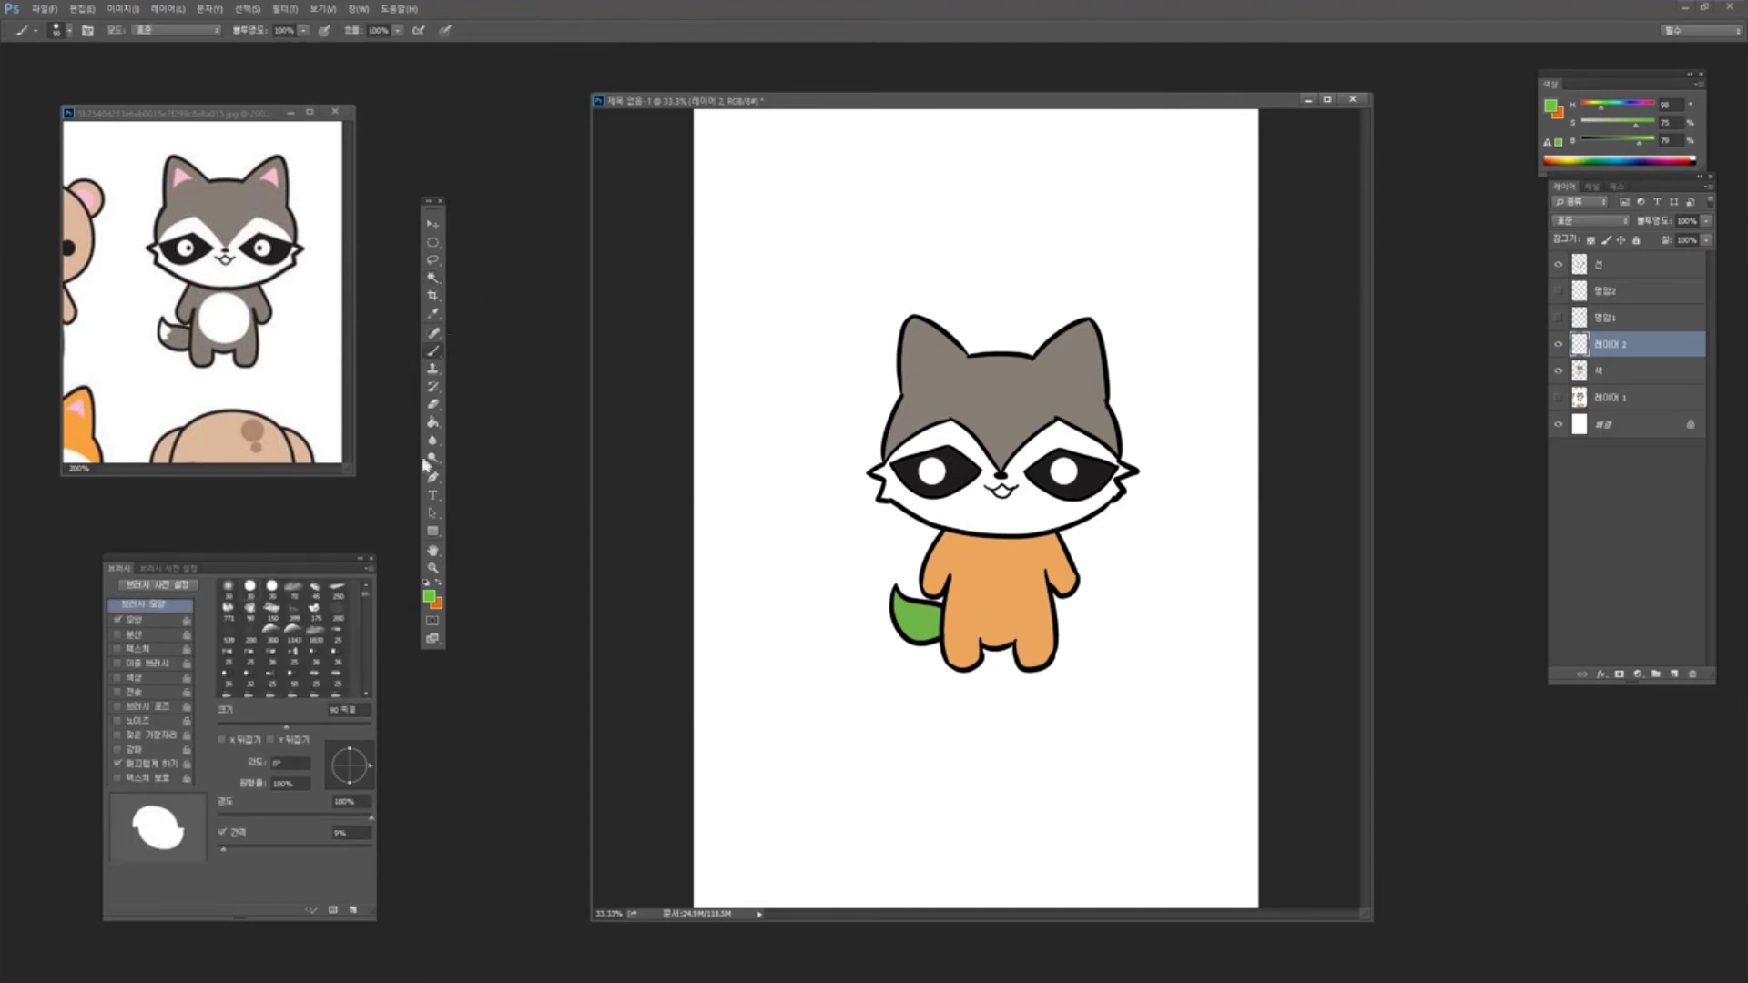
key("bracketleft")
key("bracketleft")
key("bracketleft")
key("bracketleft")
key("bracketleft")
key("bracketleft")
left_click(118, 692)
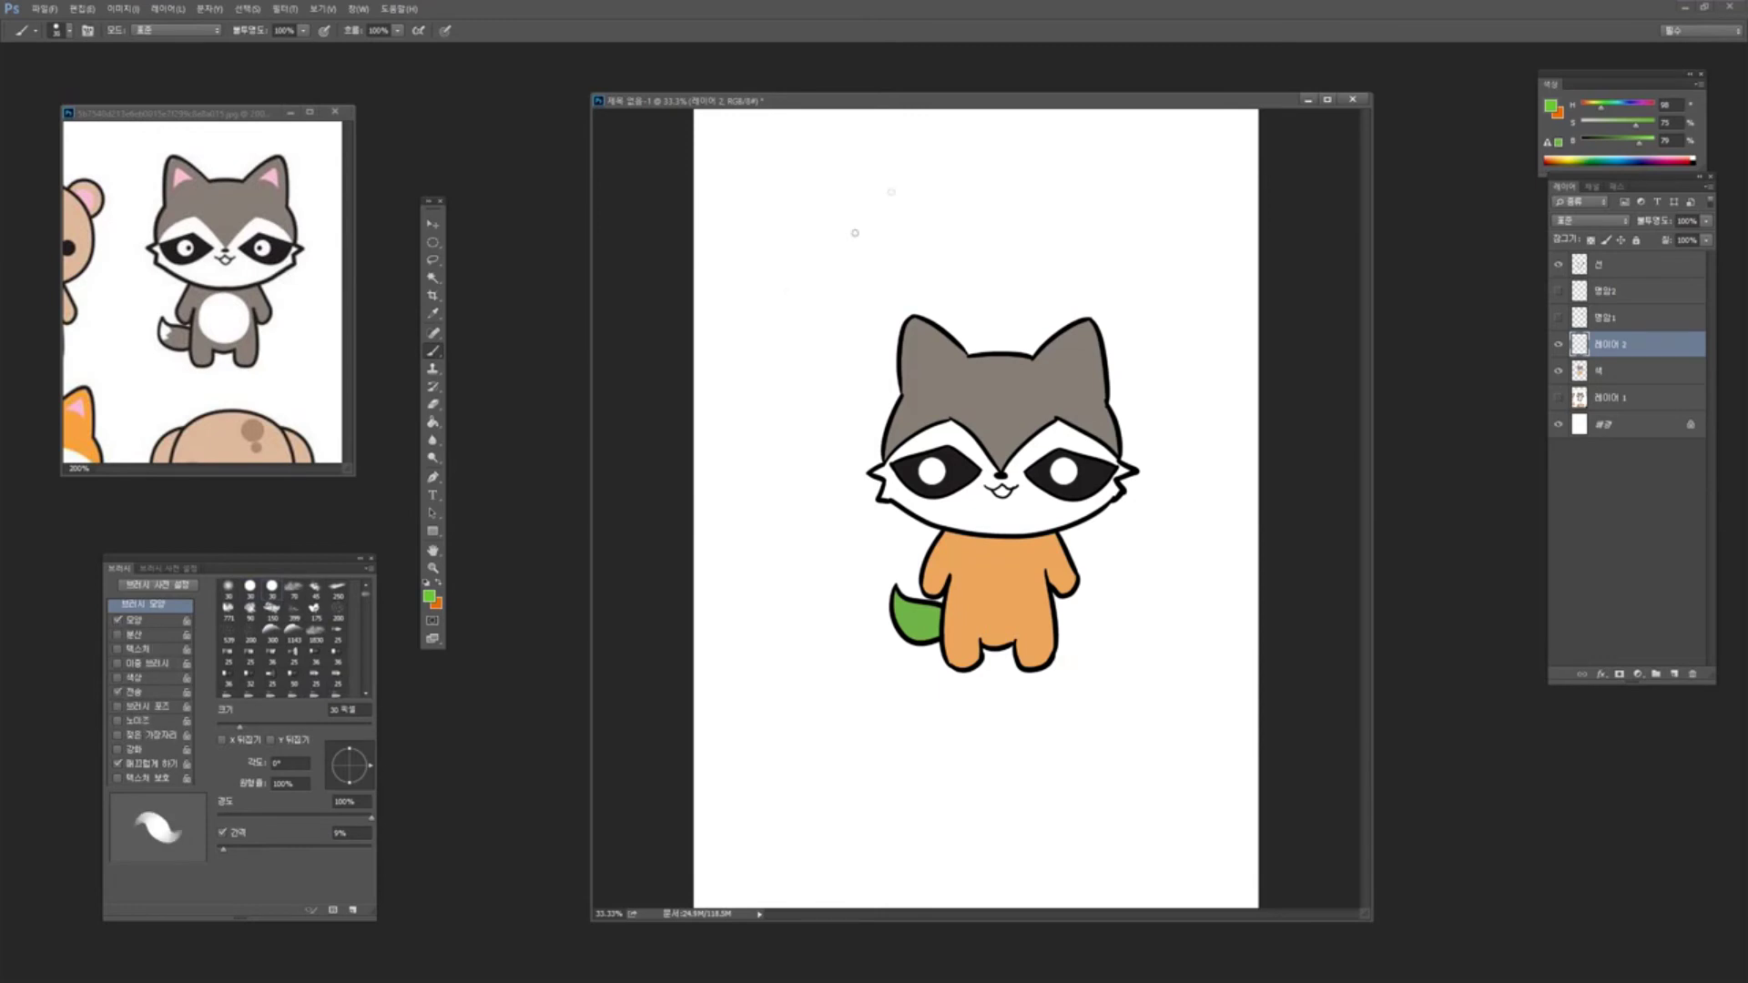
left_click_drag(972, 100, 1021, 162)
key("bracketleft")
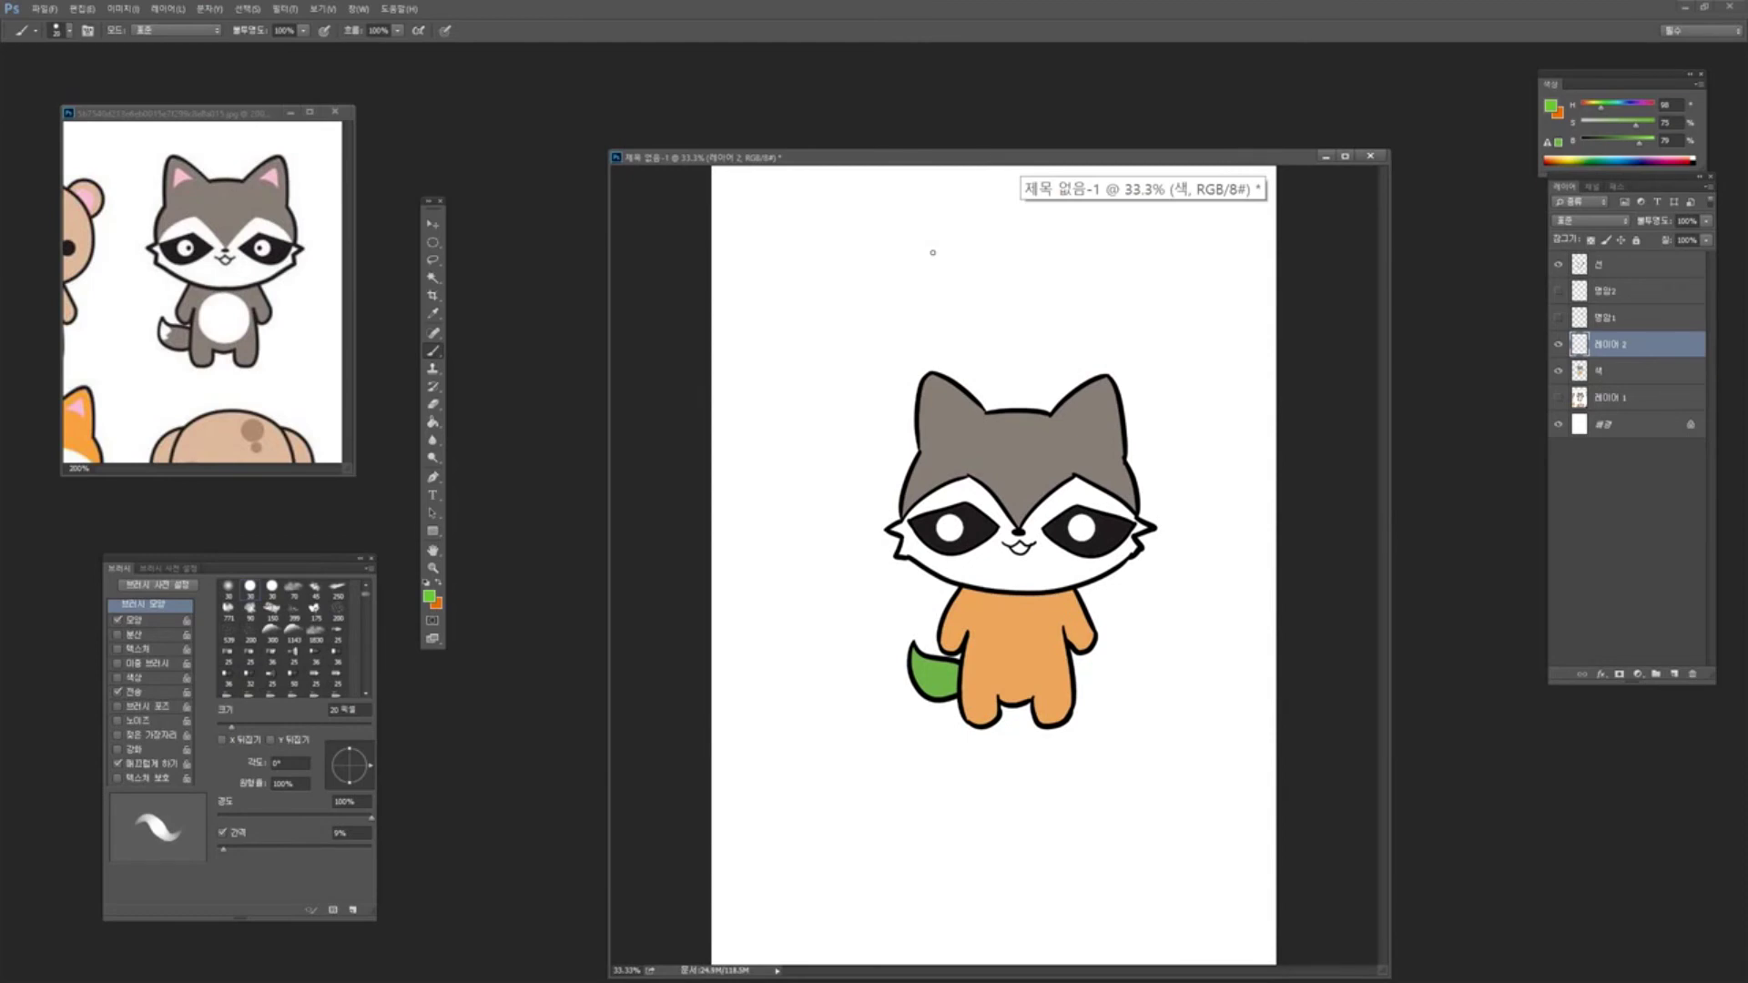
mouse_move(1003, 152)
left_mouse_down()
mouse_move(1007, 70)
mouse_move(1023, 128)
left_mouse_up()
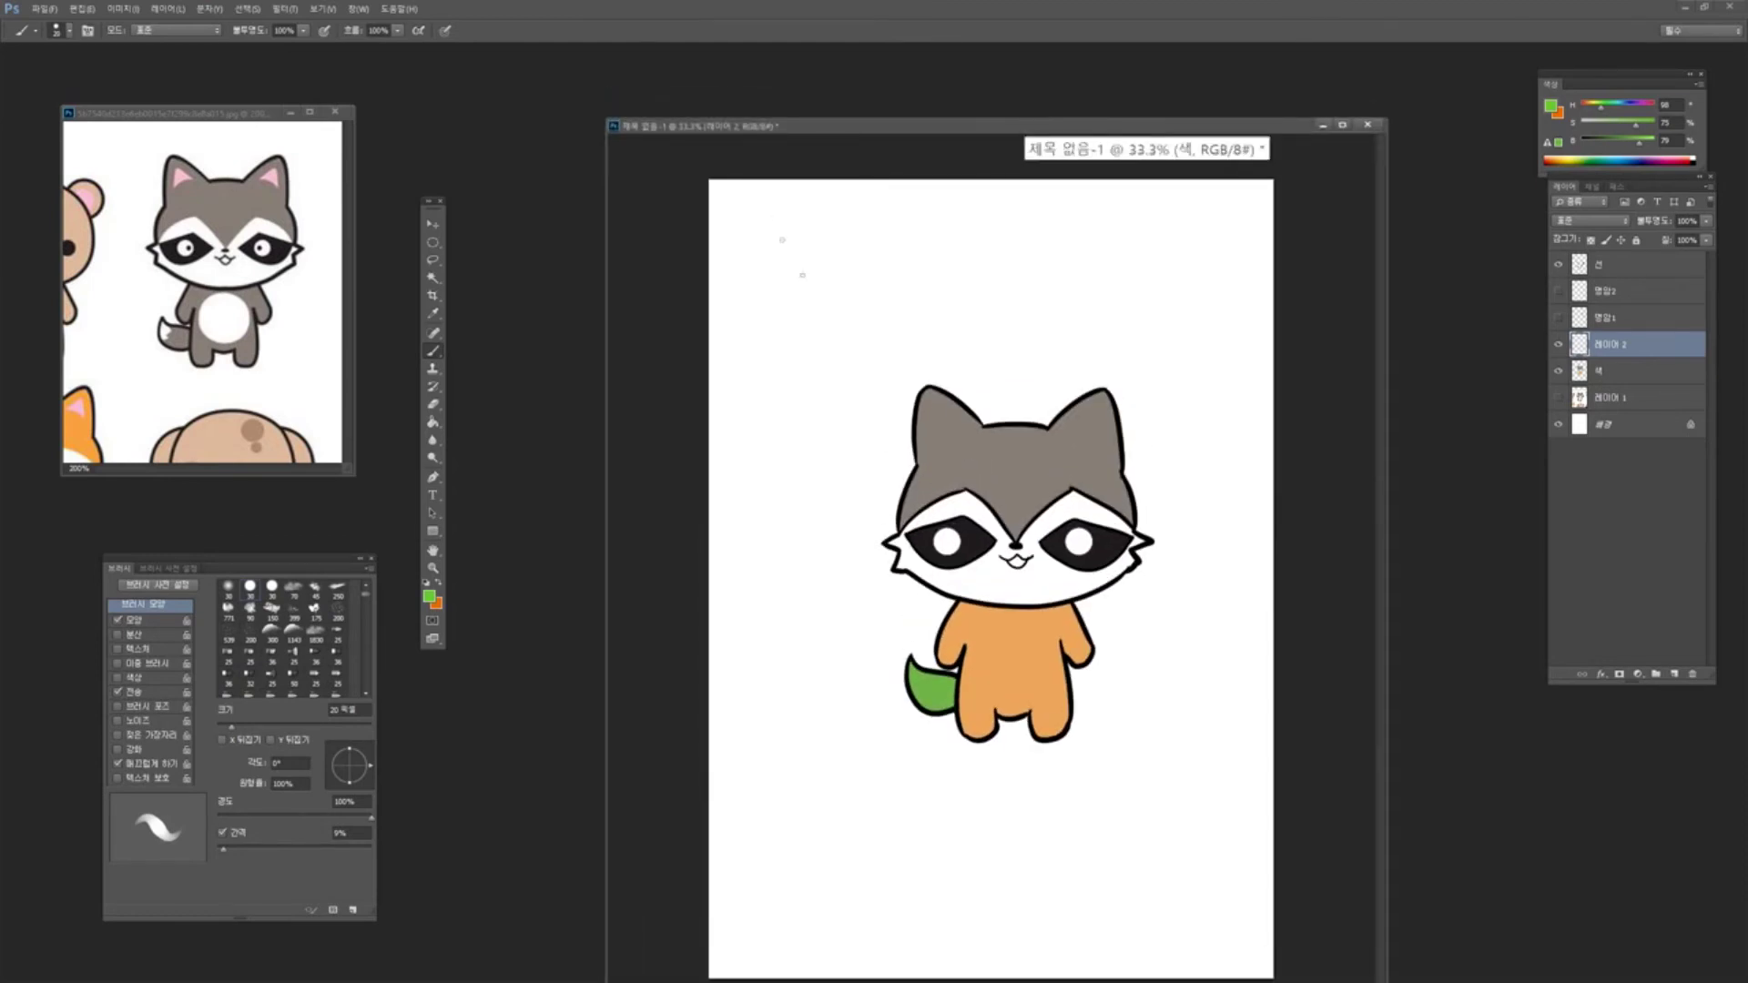
Handwrite the green note "Ctrl + T = 변형" in the empty area above the raccoon
left_click_drag(754, 243, 752, 269)
mouse_move(762, 241)
left_mouse_down()
mouse_move(758, 264)
mouse_move(768, 252)
left_mouse_up()
left_click_drag(768, 243, 845, 218)
left_click_drag(831, 223, 835, 242)
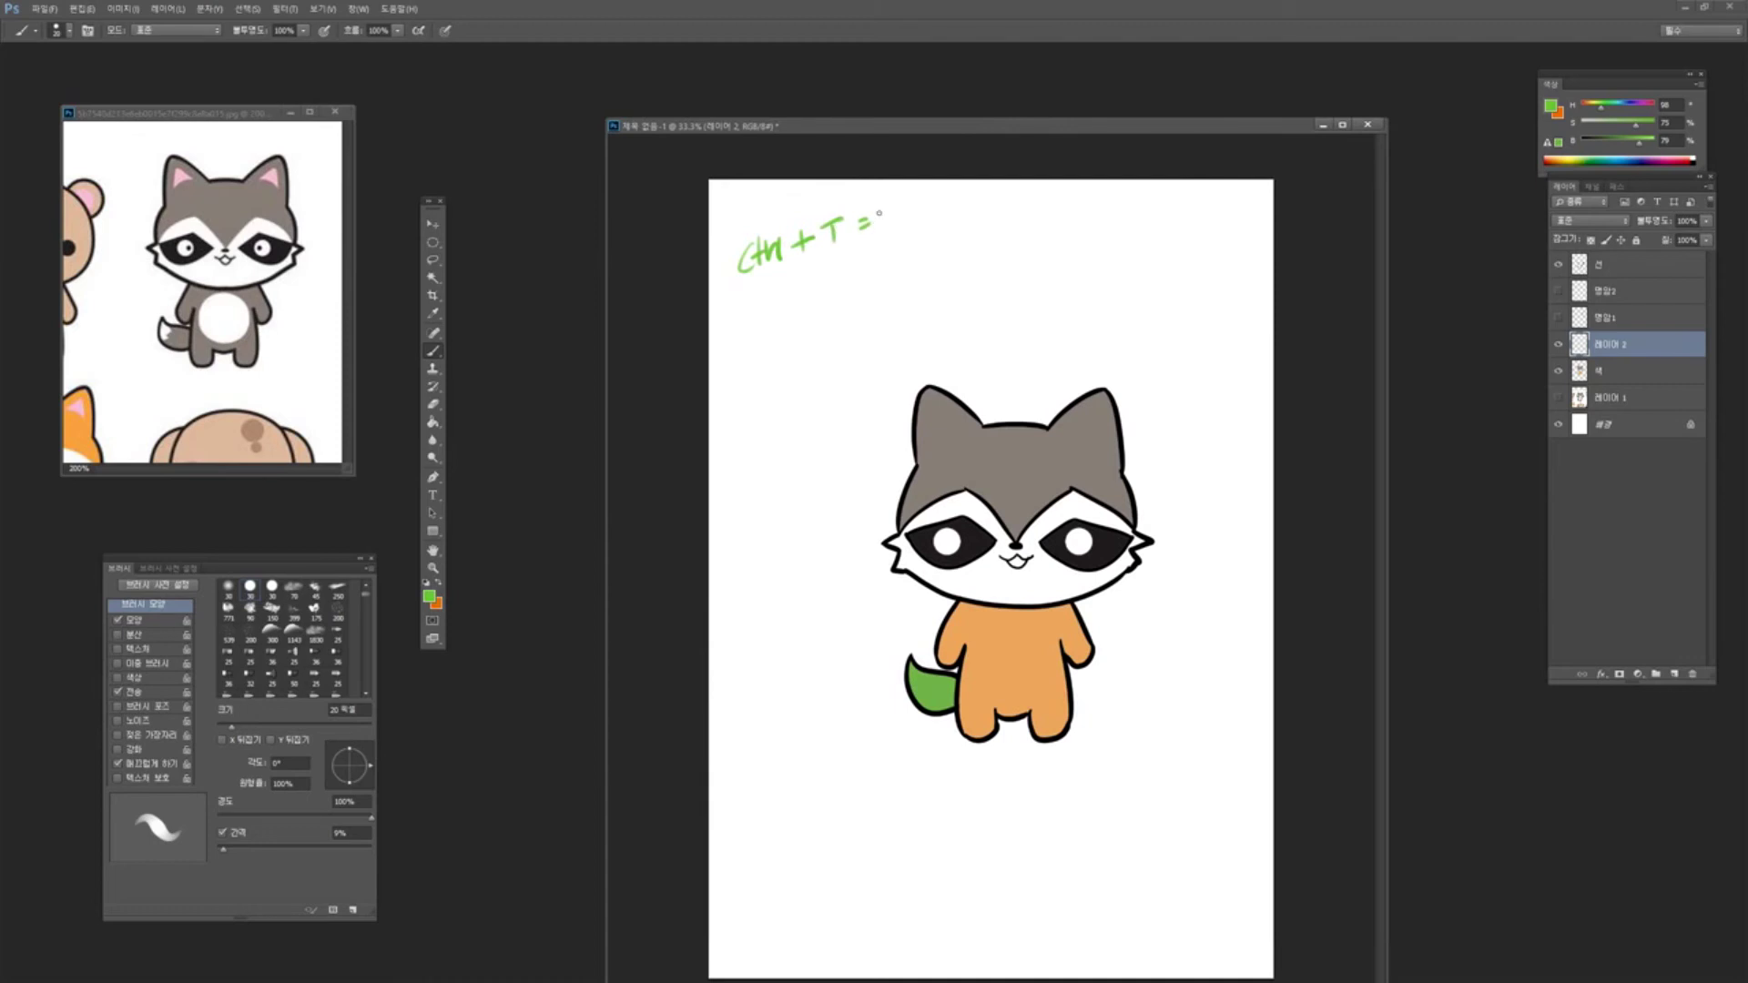
left_click_drag(890, 210, 894, 225)
left_click_drag(900, 204, 901, 223)
left_click_drag(891, 218, 910, 209)
left_click_drag(910, 199, 911, 219)
mouse_move(902, 222)
left_mouse_down()
mouse_move(916, 227)
mouse_move(919, 195)
left_mouse_up()
mouse_move(919, 201)
left_mouse_down()
mouse_move(915, 220)
mouse_move(935, 218)
left_mouse_up()
left_click_drag(924, 219, 935, 224)
Handwrite the second note line "〃 + U = 색 〃" beneath the Ctrl + T line
mouse_move(809, 284)
left_mouse_down()
mouse_move(829, 282)
mouse_move(820, 294)
left_mouse_up()
left_click_drag(844, 263, 885, 260)
left_click_drag(873, 272, 909, 254)
left_click_drag(915, 246, 925, 254)
left_click_drag(926, 245, 931, 244)
left_click_drag(931, 235, 933, 252)
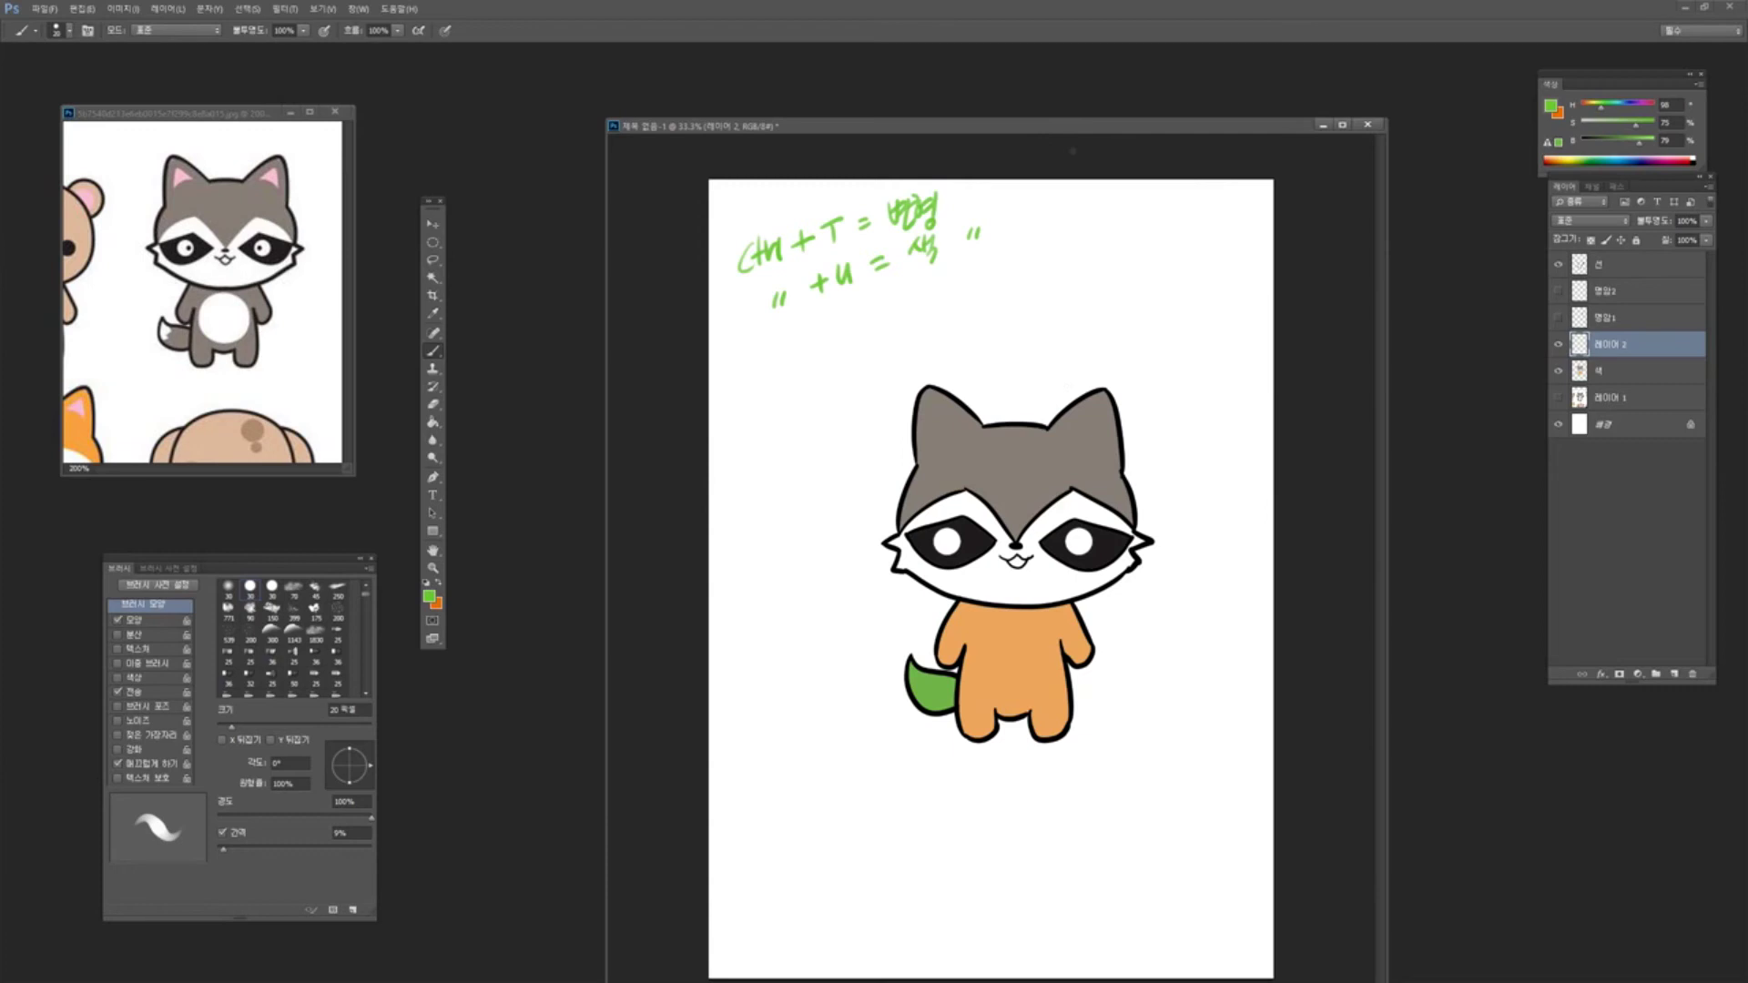
left_click_drag(1065, 124, 1045, 114)
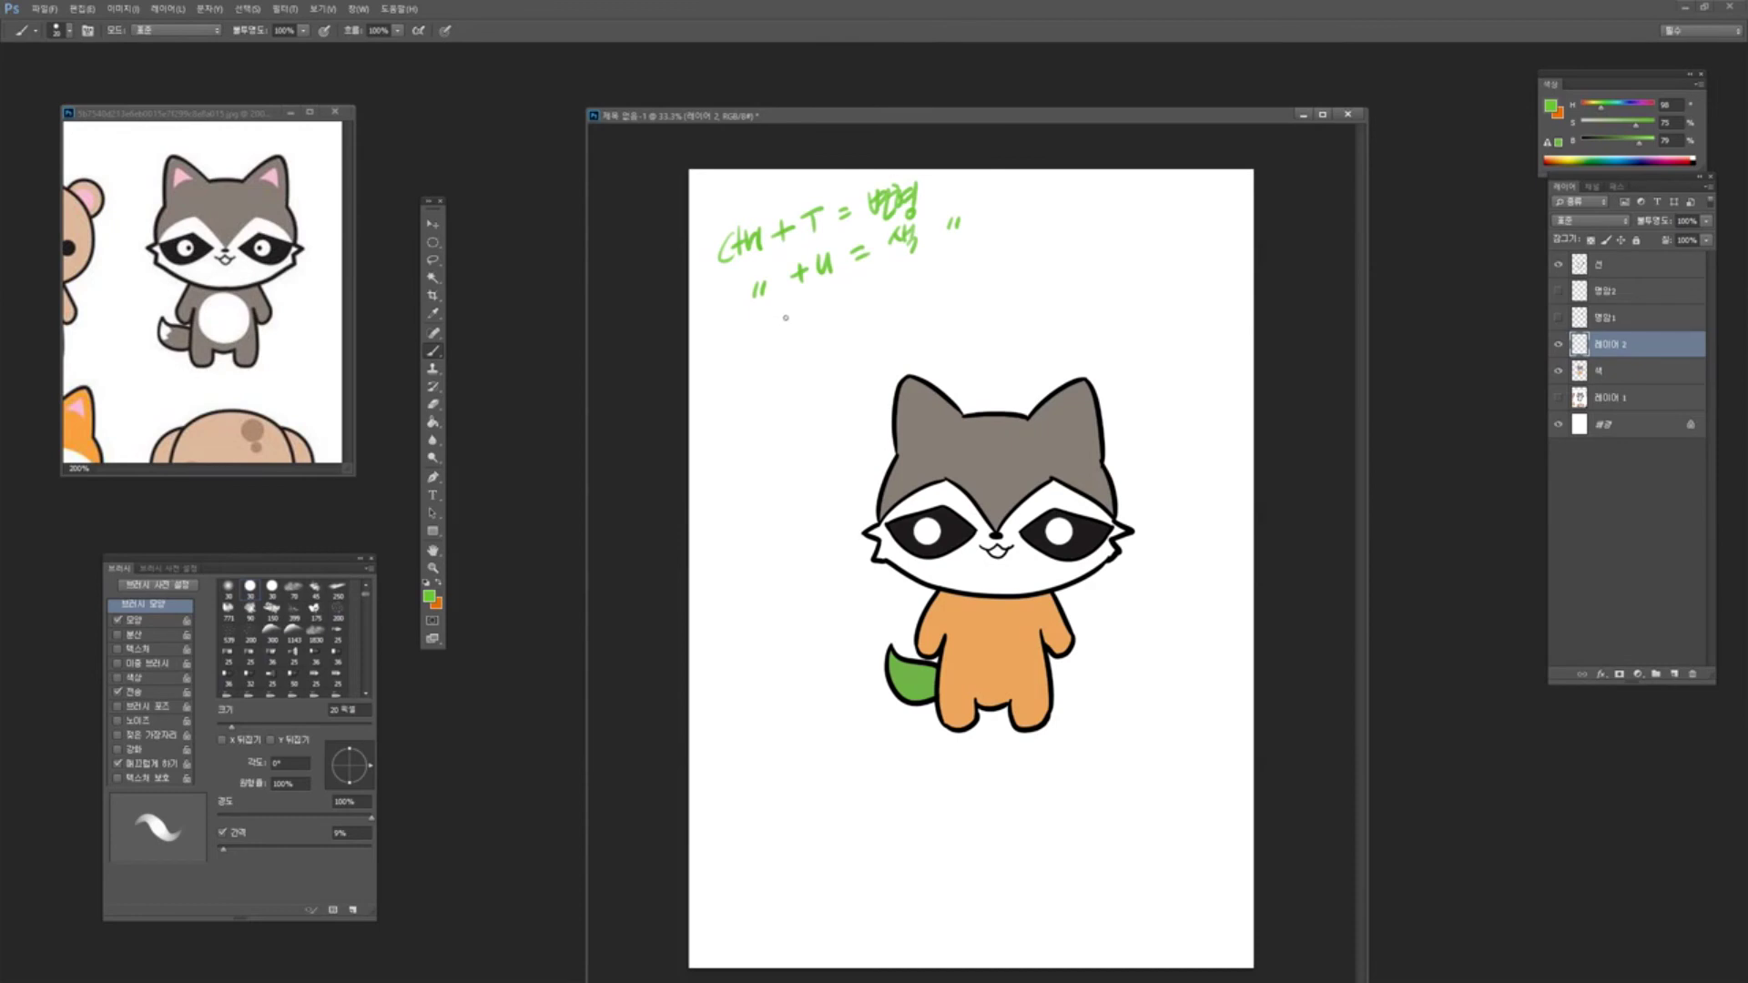
Select the continuous range of layers from 선 down to 레이어 2
left_click(1657, 268)
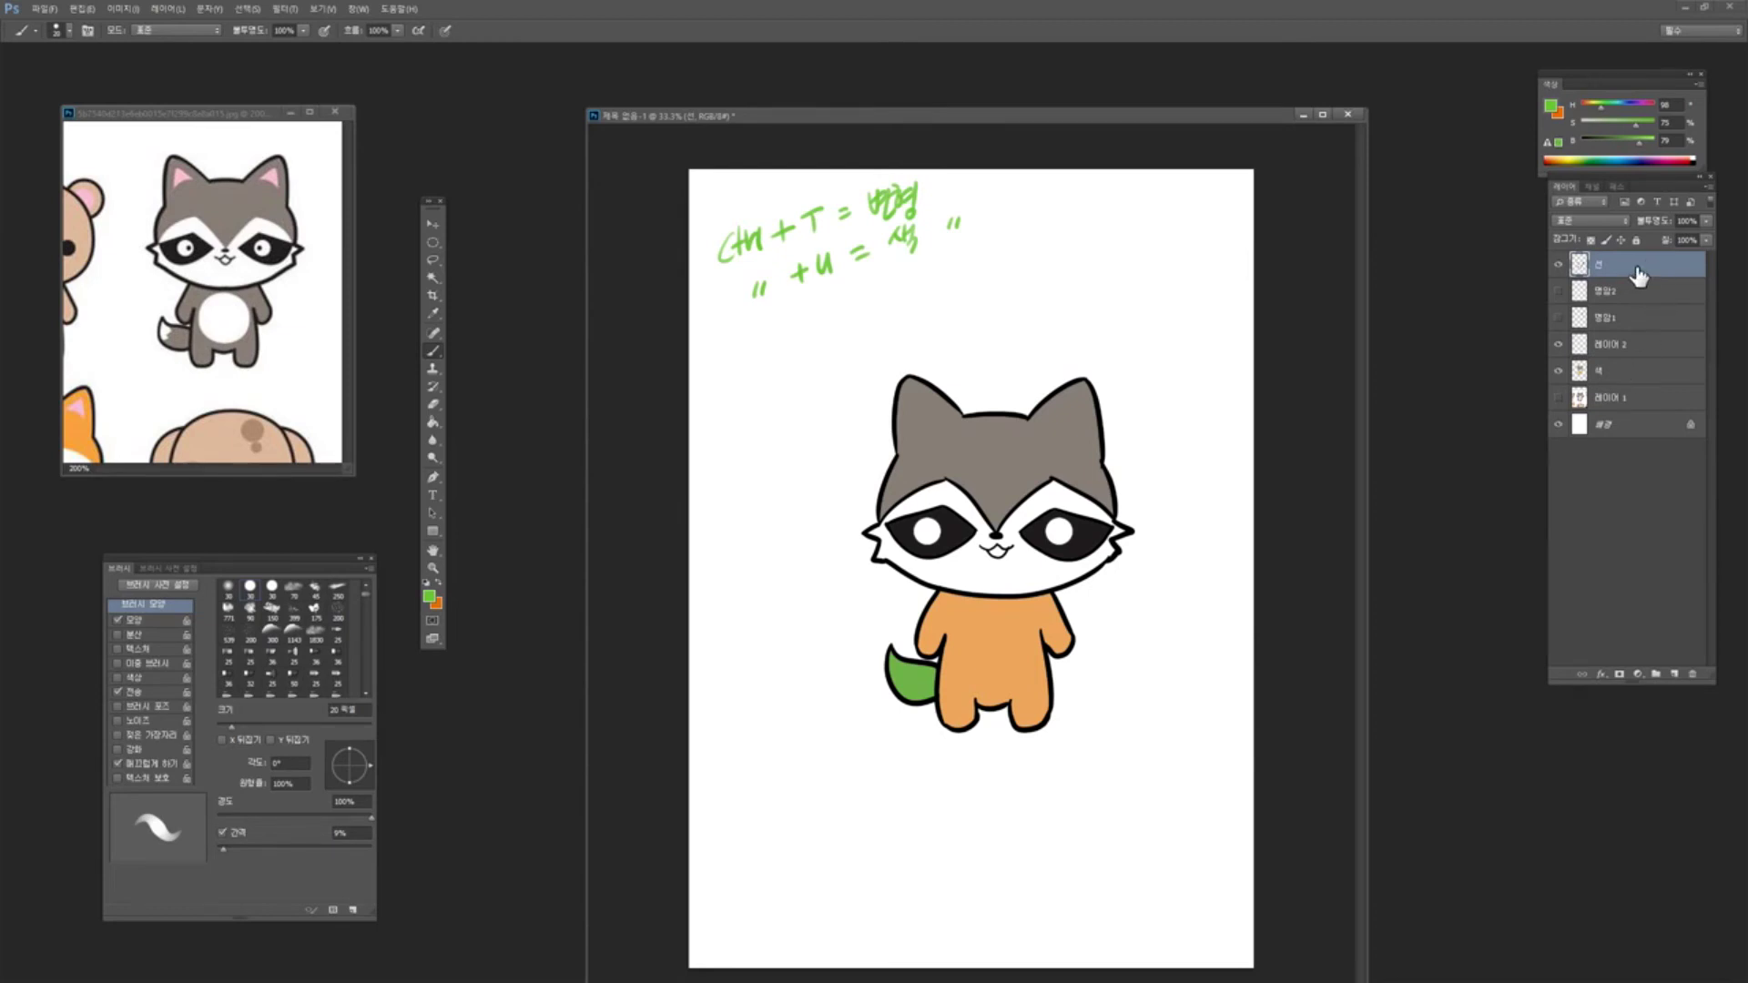
key("shift")
left_click(1660, 360, "shift")
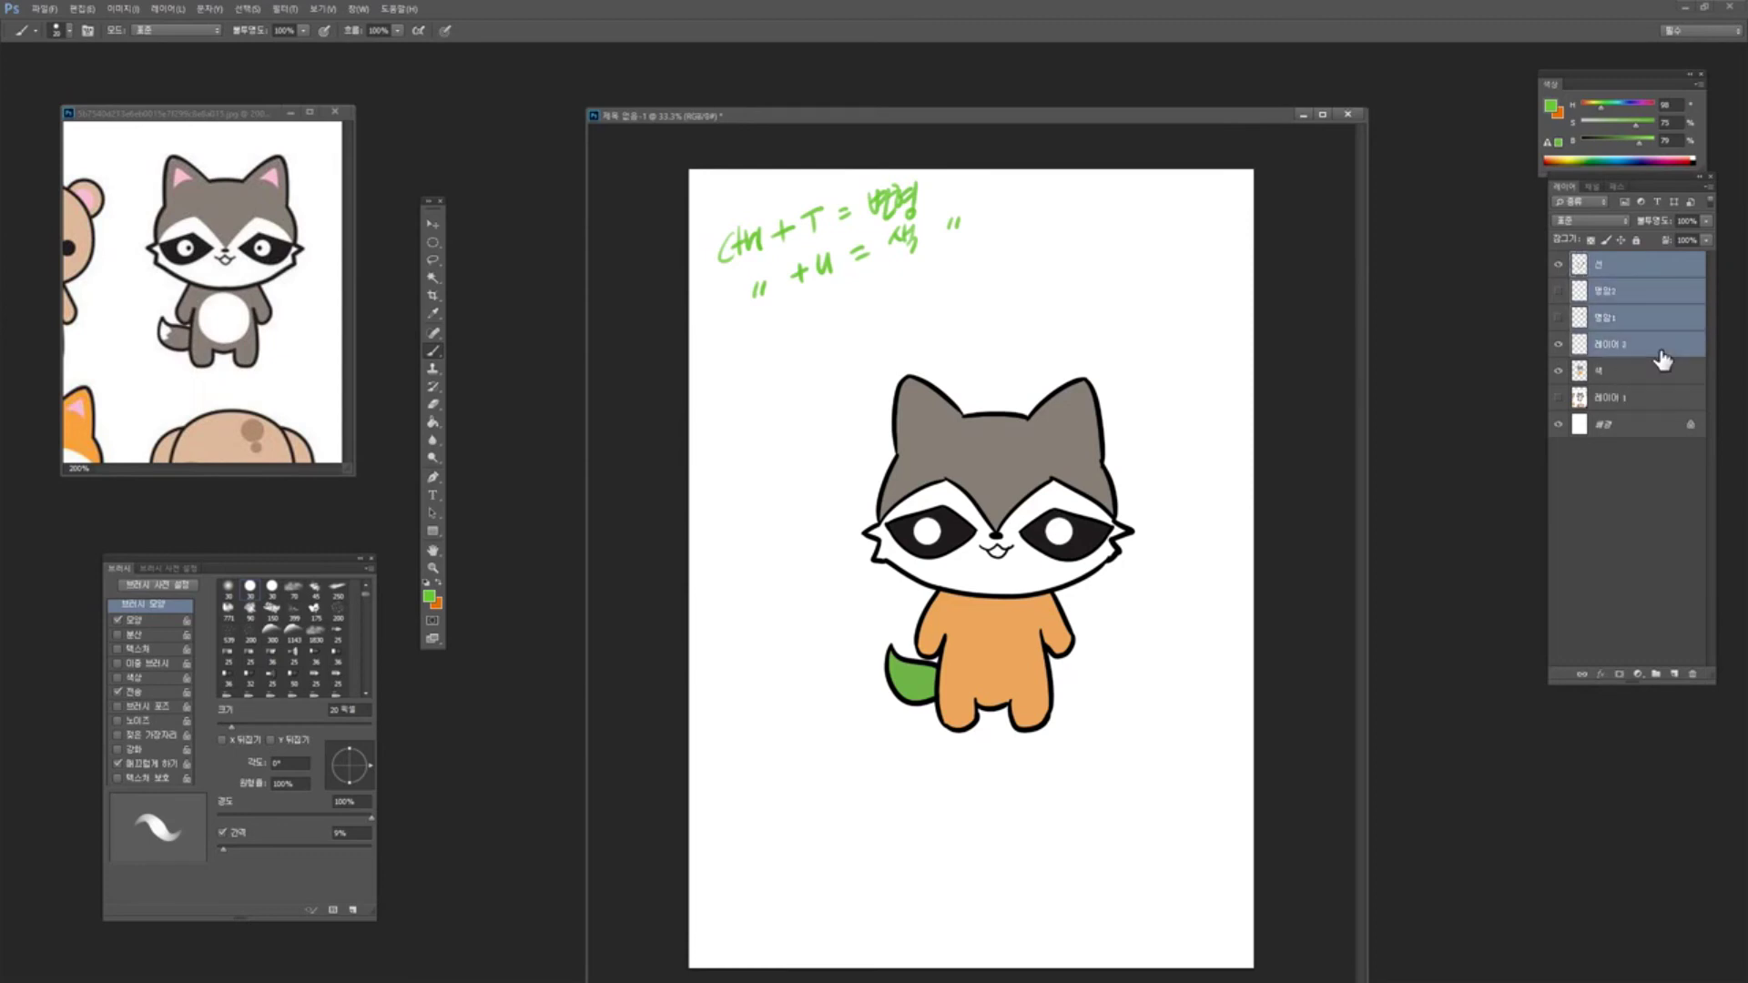
Select the separate layers 선, 명암2, 레이어 2, 색 and 배경 together
left_click(1643, 273)
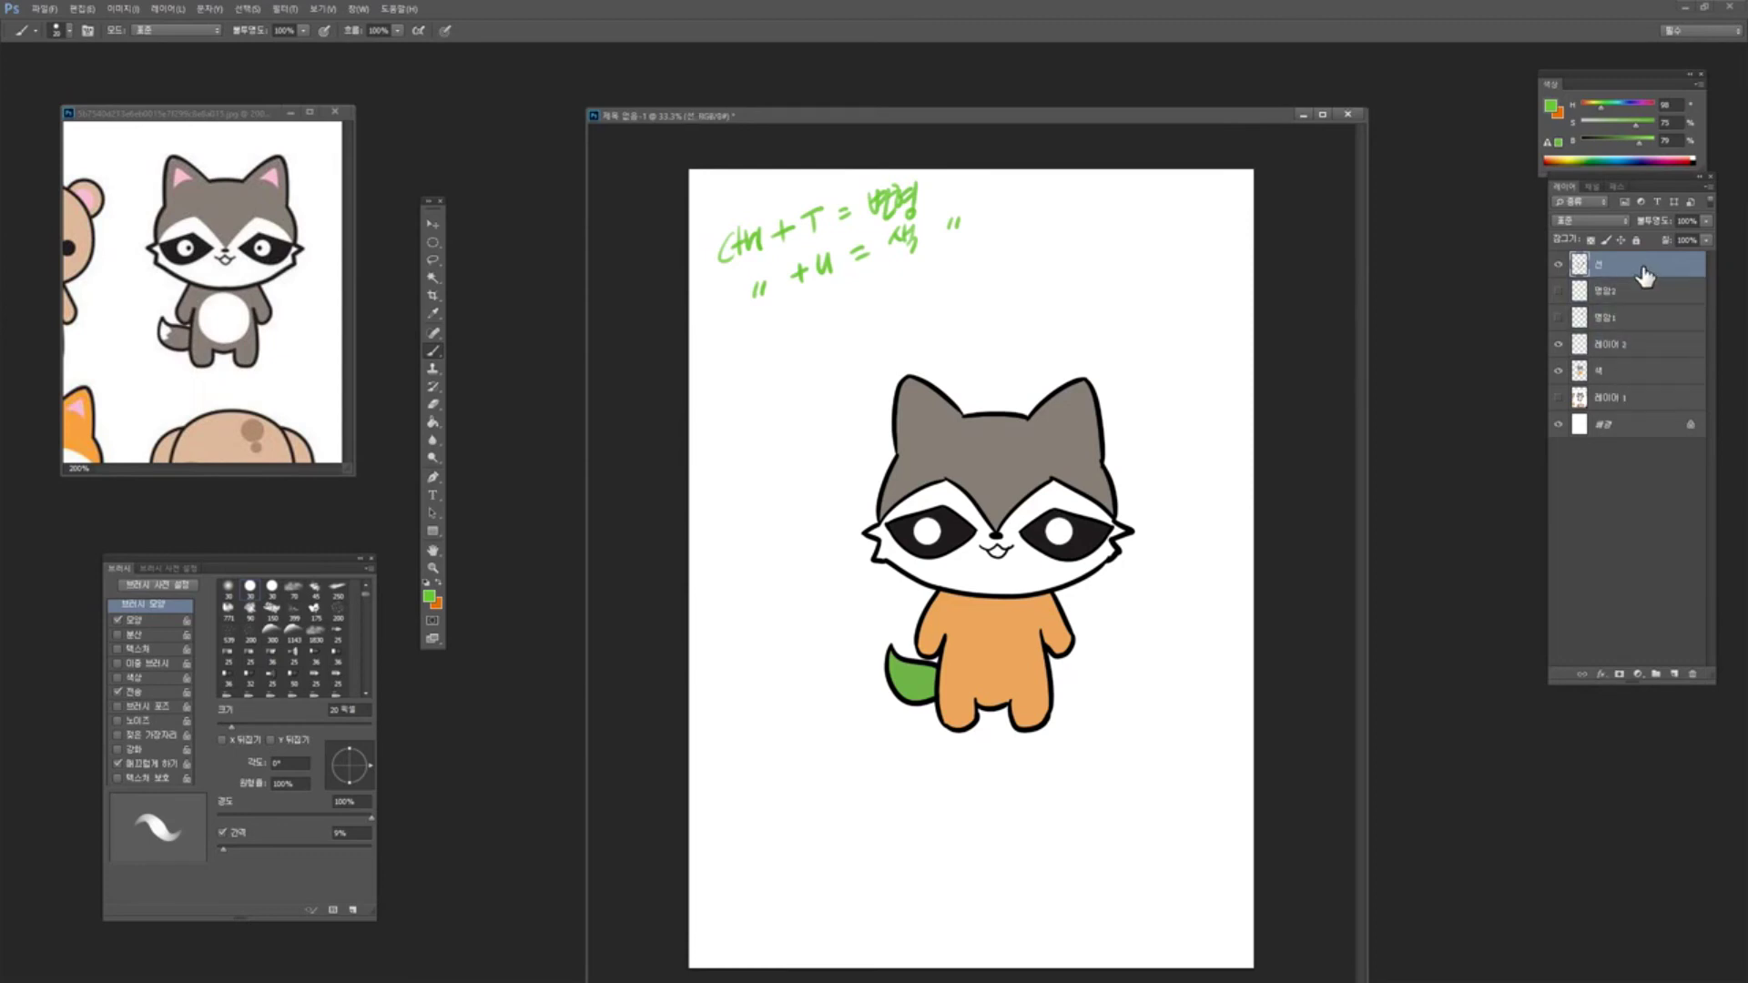
left_click(1652, 292, "ctrl")
left_click(1656, 346, "ctrl")
left_click(1652, 371, "ctrl")
left_click(1652, 424, "ctrl")
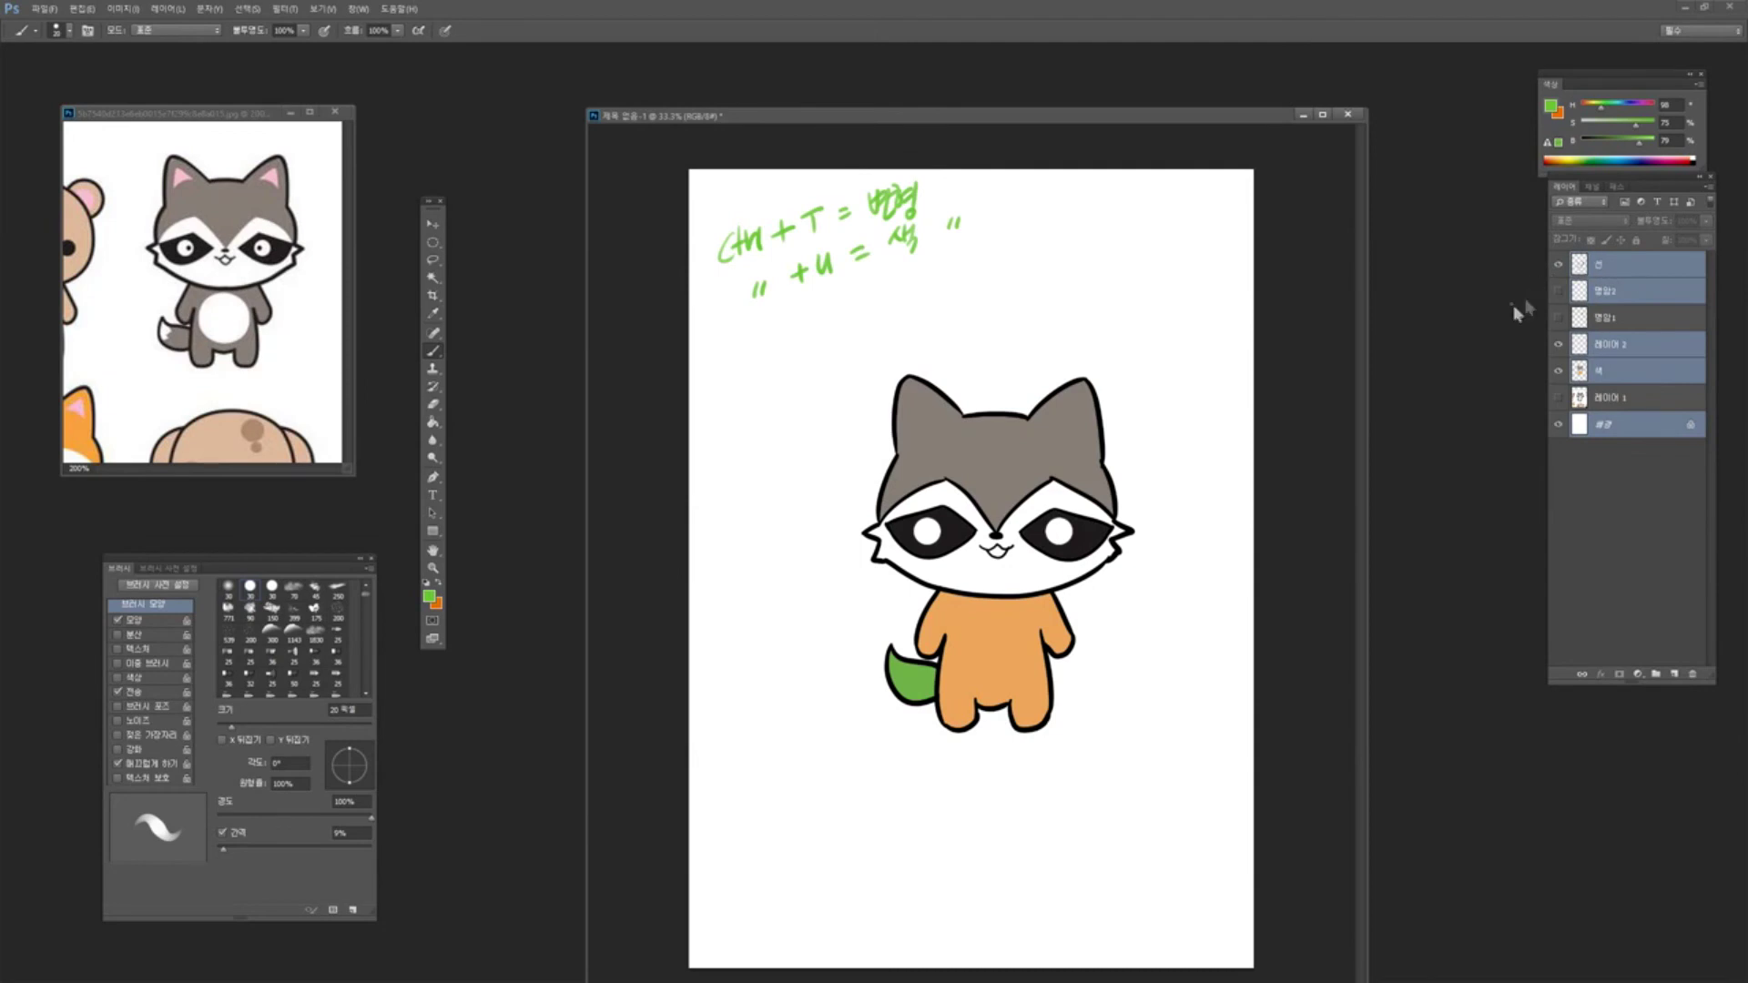
Add a new layer above 선 and handwrite the third note line "Alt + Delete = 색 채우기" on it
left_click(1649, 269)
left_click(1630, 477)
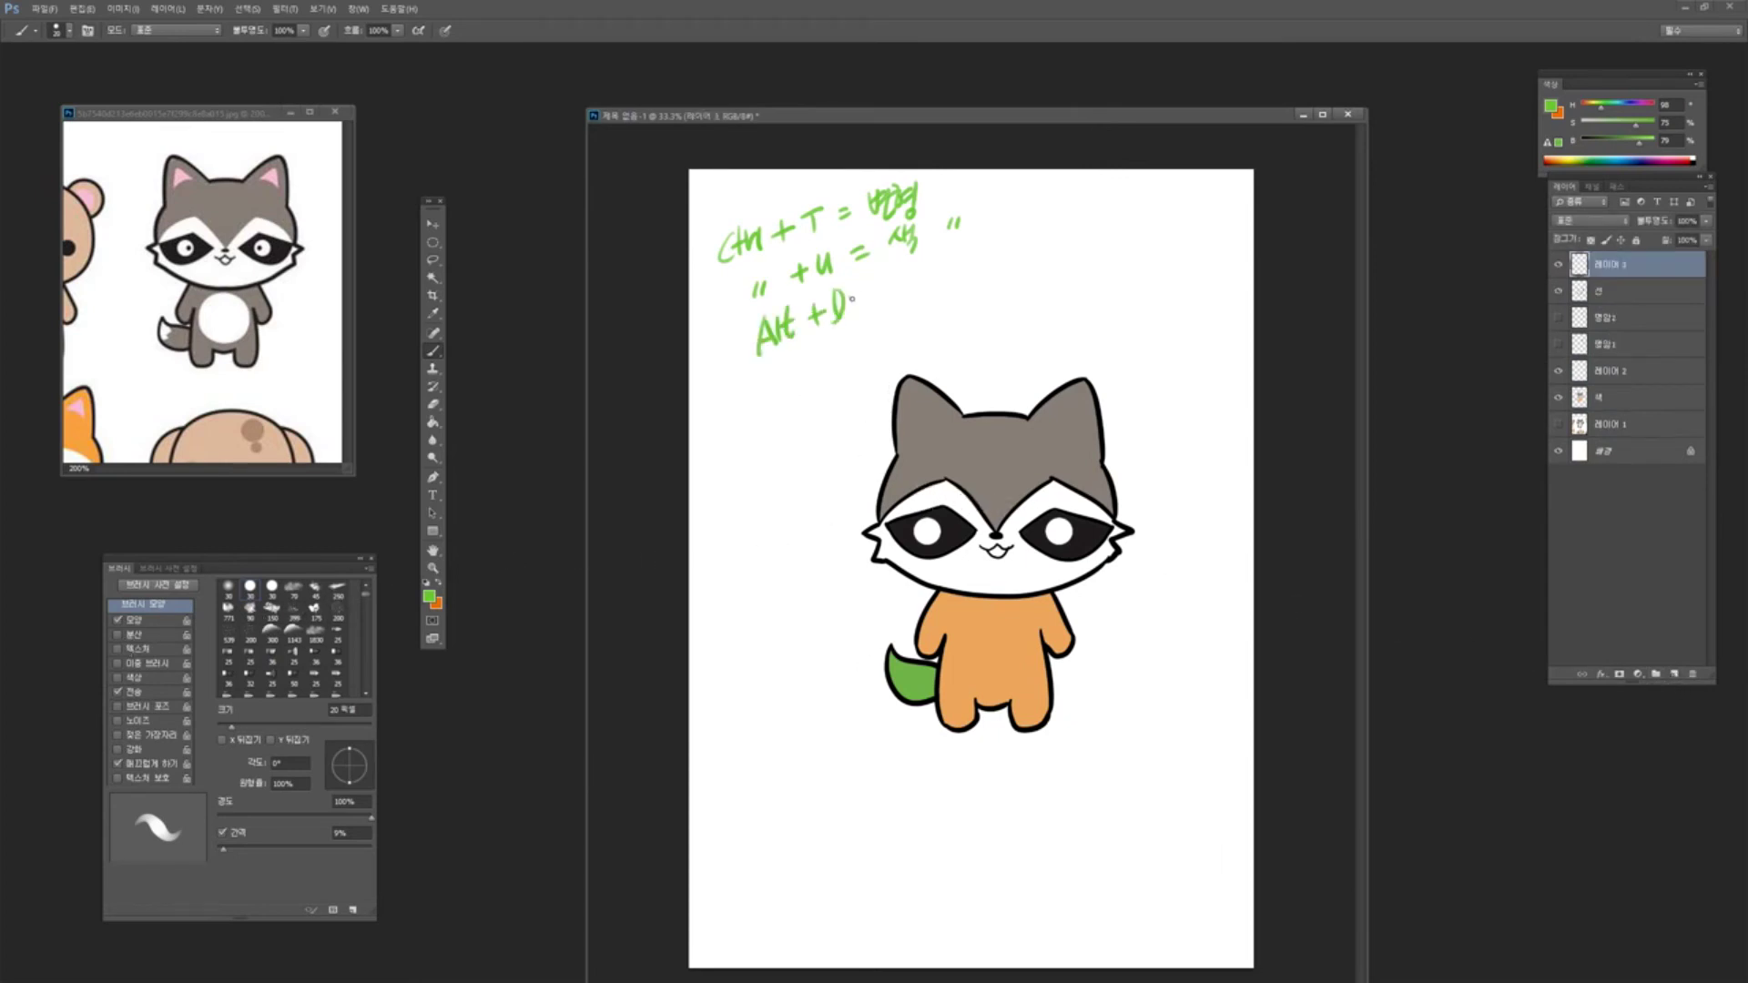
left_click_drag(848, 300, 861, 302)
mouse_move(864, 279)
left_mouse_down()
mouse_move(868, 297)
mouse_move(893, 288)
left_mouse_up()
left_click_drag(884, 278, 913, 283)
left_click_drag(923, 269, 978, 254)
mouse_move(966, 257)
left_mouse_down()
mouse_move(979, 266)
mouse_move(1002, 234)
left_mouse_up()
left_click_drag(997, 235, 1007, 249)
mouse_move(1012, 225)
left_mouse_down()
mouse_move(1014, 250)
mouse_move(1022, 218)
left_mouse_up()
left_click_drag(1014, 236, 1037, 239)
Extend the Alt + Delete note with the handwritten text "= 페인트 통"
mouse_move(1048, 212)
left_mouse_down()
mouse_move(1046, 244)
mouse_move(1073, 224)
left_mouse_up()
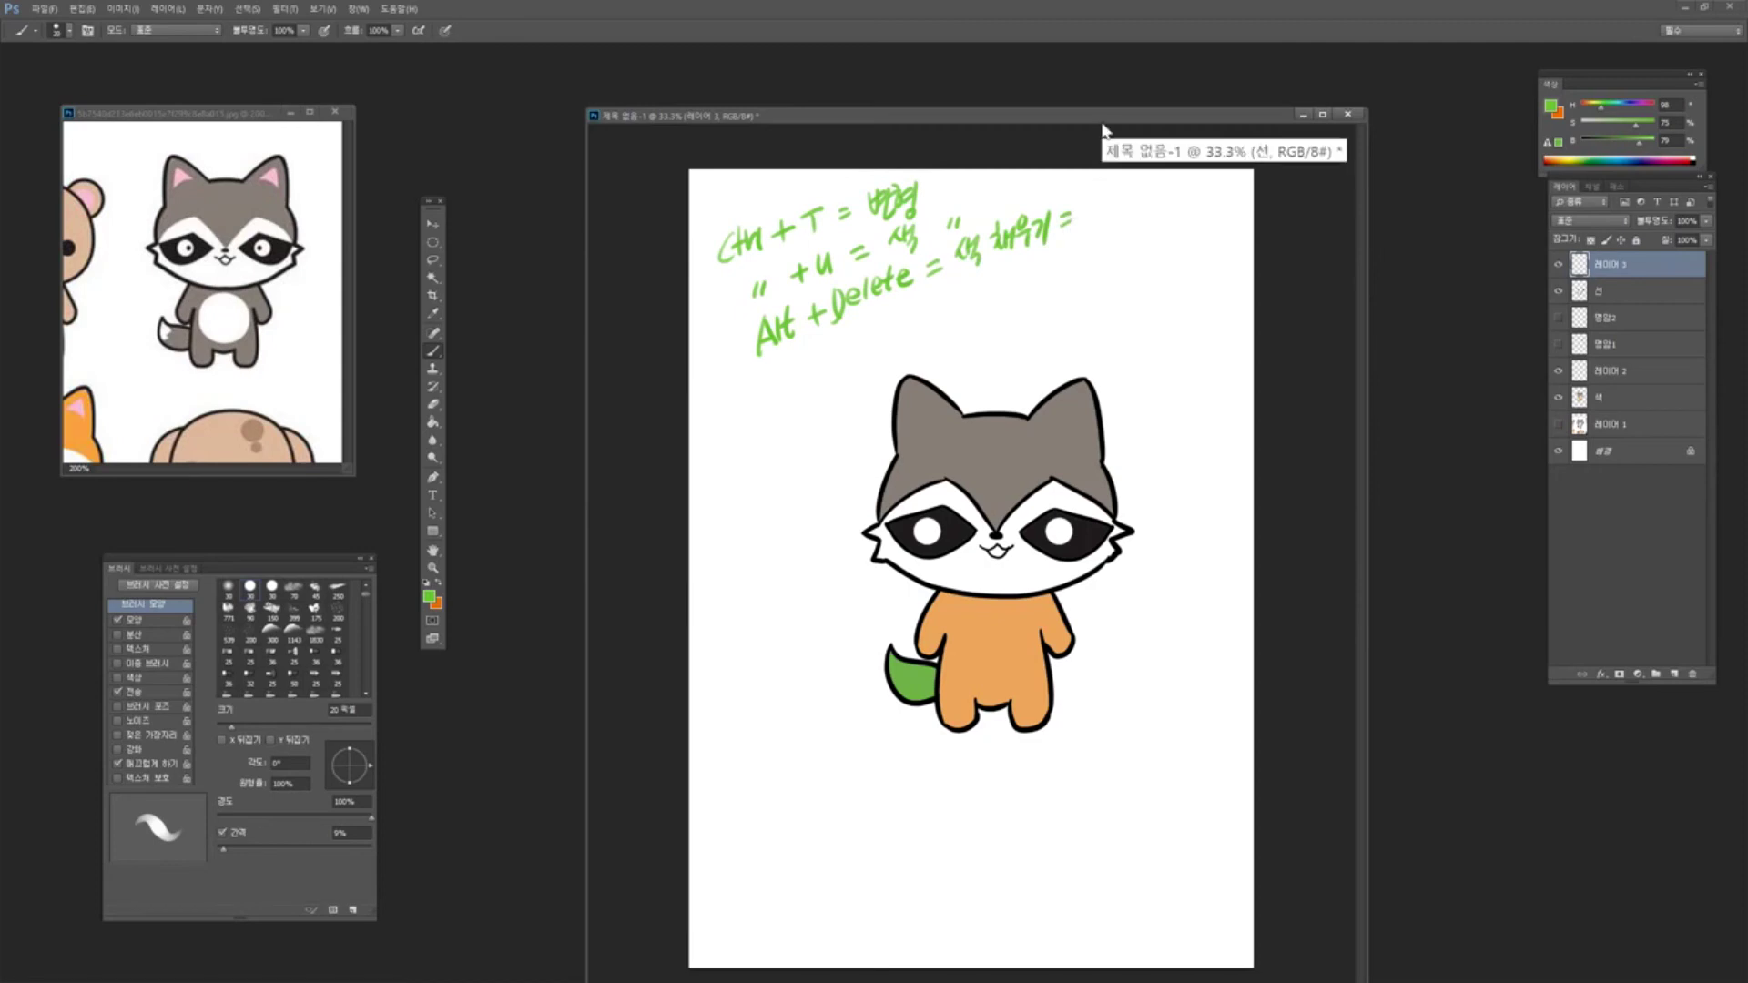
left_click_drag(1080, 210, 1096, 206)
left_click_drag(1084, 212, 1099, 216)
left_click_drag(1102, 204, 1110, 223)
left_click_drag(1114, 200, 1122, 209)
left_click_drag(1127, 192, 1138, 206)
left_click_drag(1127, 216, 1158, 179)
left_click_drag(1147, 185, 1159, 185)
left_click_drag(1154, 192, 1155, 198)
left_click_drag(1149, 201, 1158, 204)
left_click_drag(1194, 122, 1183, 111)
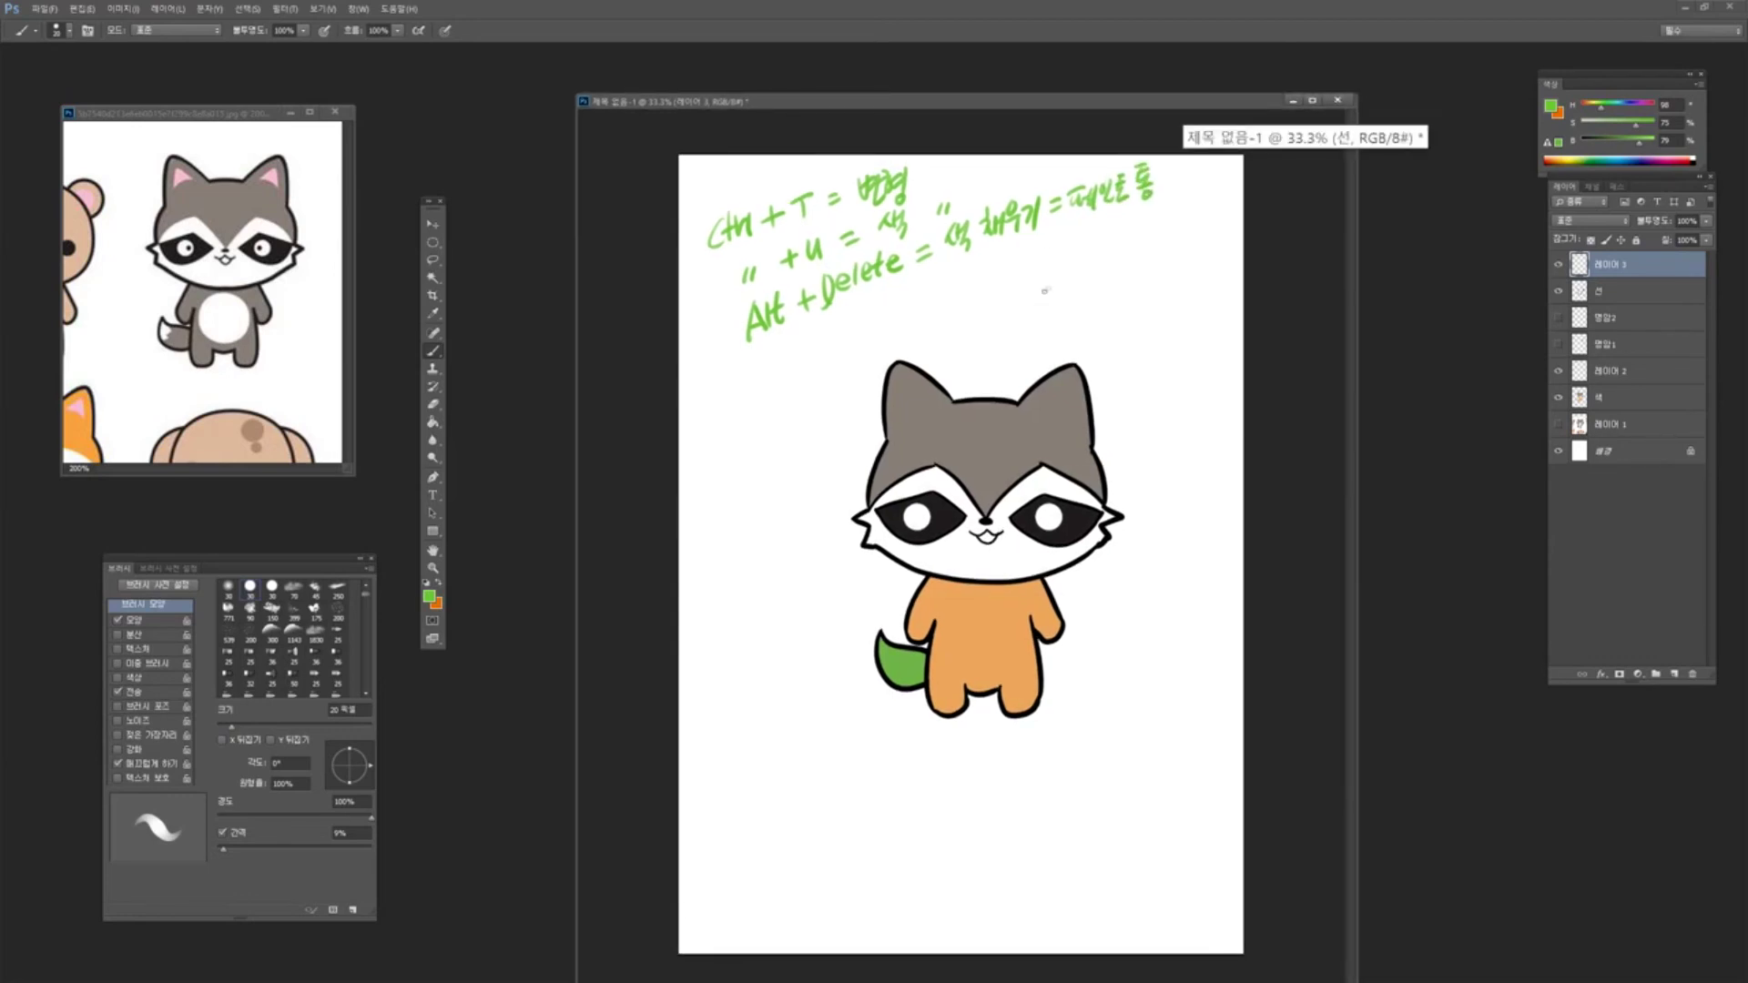
Dot bullet points in front of the three note lines and one for a fourth line
left_click_drag(1017, 106, 1003, 96)
left_click(674, 239)
left_click(688, 285)
left_click(705, 335)
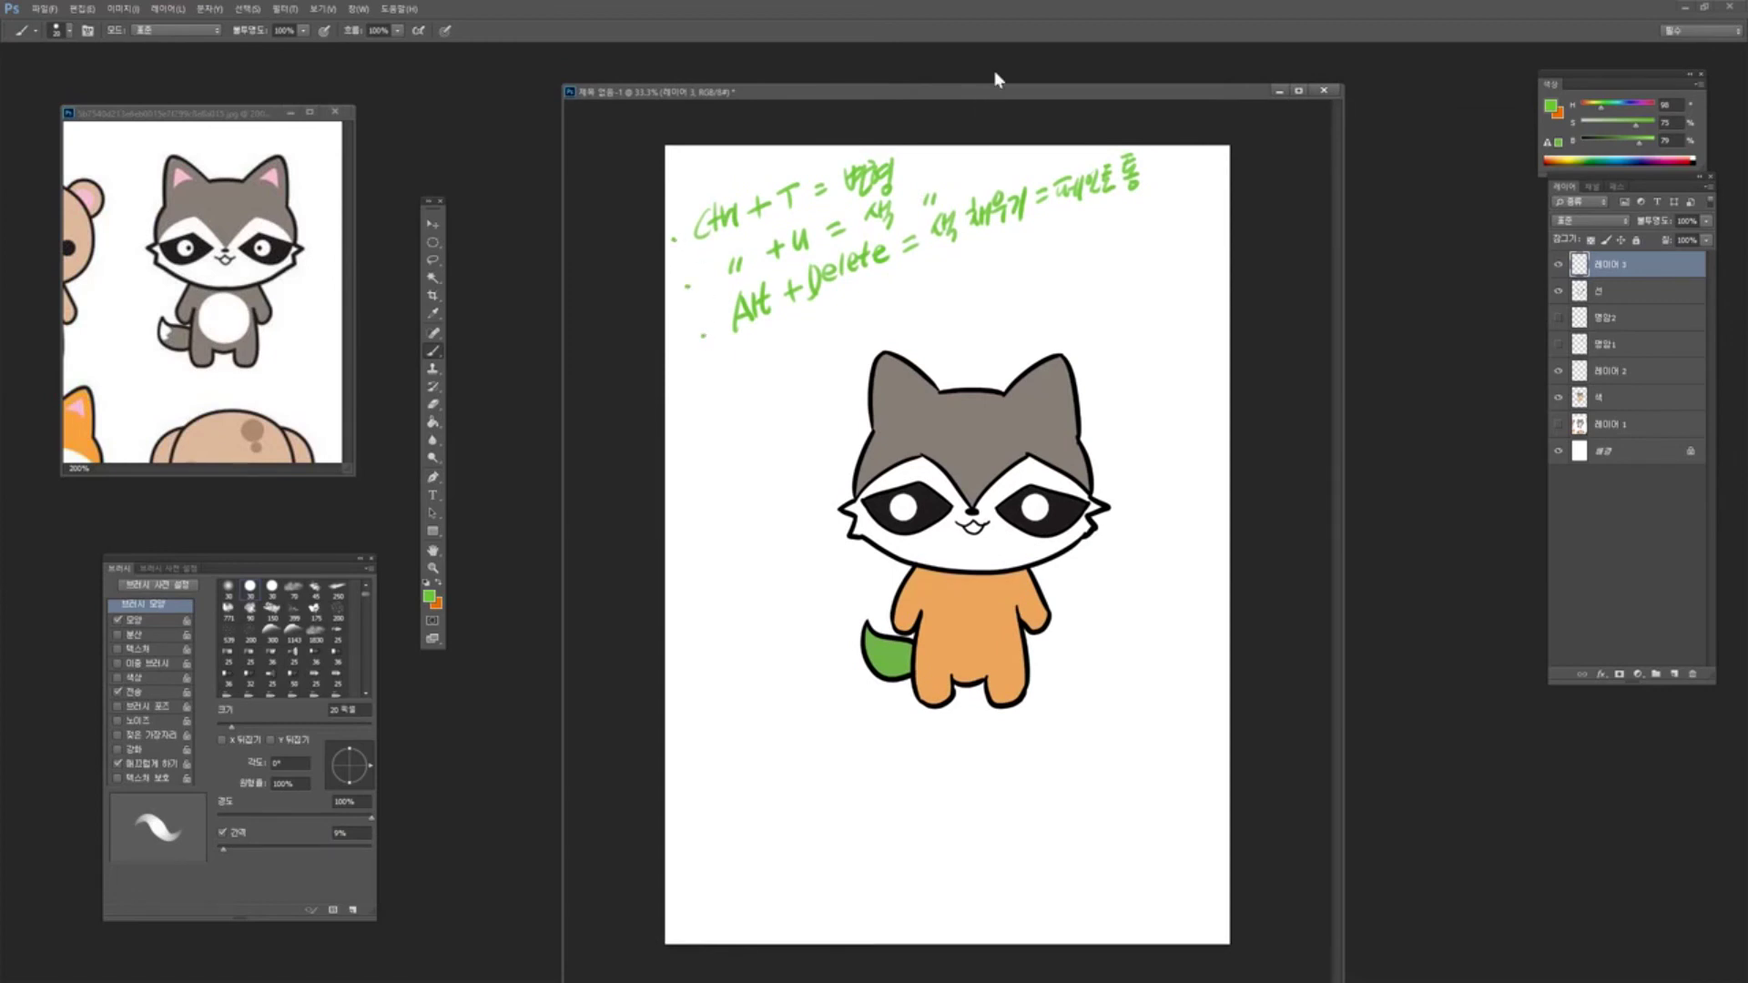
left_click_drag(1004, 86, 995, 76)
left_click(712, 369)
Handwrite "Ctrl + J =" at the fourth bullet point
left_click_drag(752, 341, 754, 360)
left_click_drag(763, 330, 760, 354)
left_click_drag(753, 343, 778, 338)
mouse_move(781, 324)
left_mouse_down()
mouse_move(783, 346)
mouse_move(814, 320)
left_mouse_up()
mouse_move(804, 311)
left_mouse_down()
mouse_move(820, 332)
mouse_move(867, 300)
left_mouse_up()
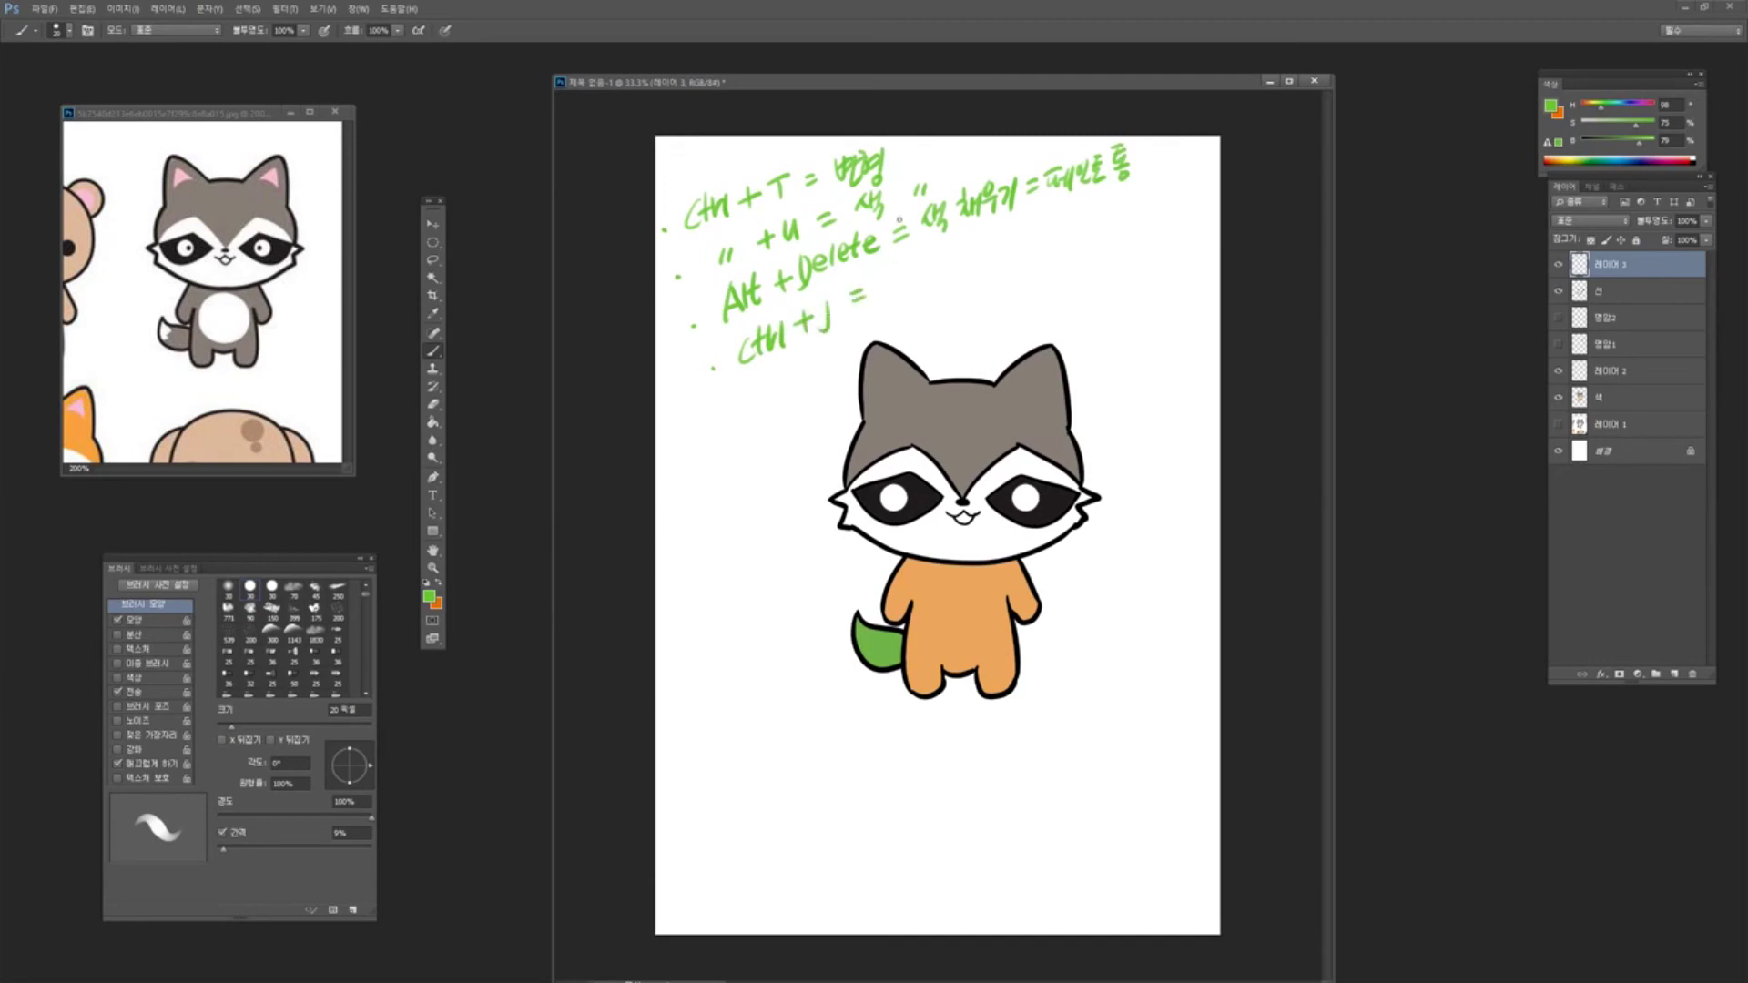
Complete the Ctrl + J note with the handwritten text "복사 (레이어)"
left_click_drag(880, 266, 891, 279)
left_click_drag(881, 275, 890, 271)
mouse_move(881, 287)
left_mouse_down()
mouse_move(896, 279)
mouse_move(893, 296)
left_mouse_up()
left_click_drag(899, 268, 906, 286)
left_click_drag(909, 264, 911, 289)
mouse_move(935, 254)
left_mouse_down()
mouse_move(931, 283)
mouse_move(954, 265)
left_mouse_up()
mouse_move(959, 243)
left_mouse_down()
mouse_move(959, 265)
mouse_move(966, 244)
left_mouse_up()
mouse_move(974, 238)
left_mouse_down()
mouse_move(975, 258)
mouse_move(983, 240)
left_mouse_up()
left_click_drag(989, 242, 1005, 250)
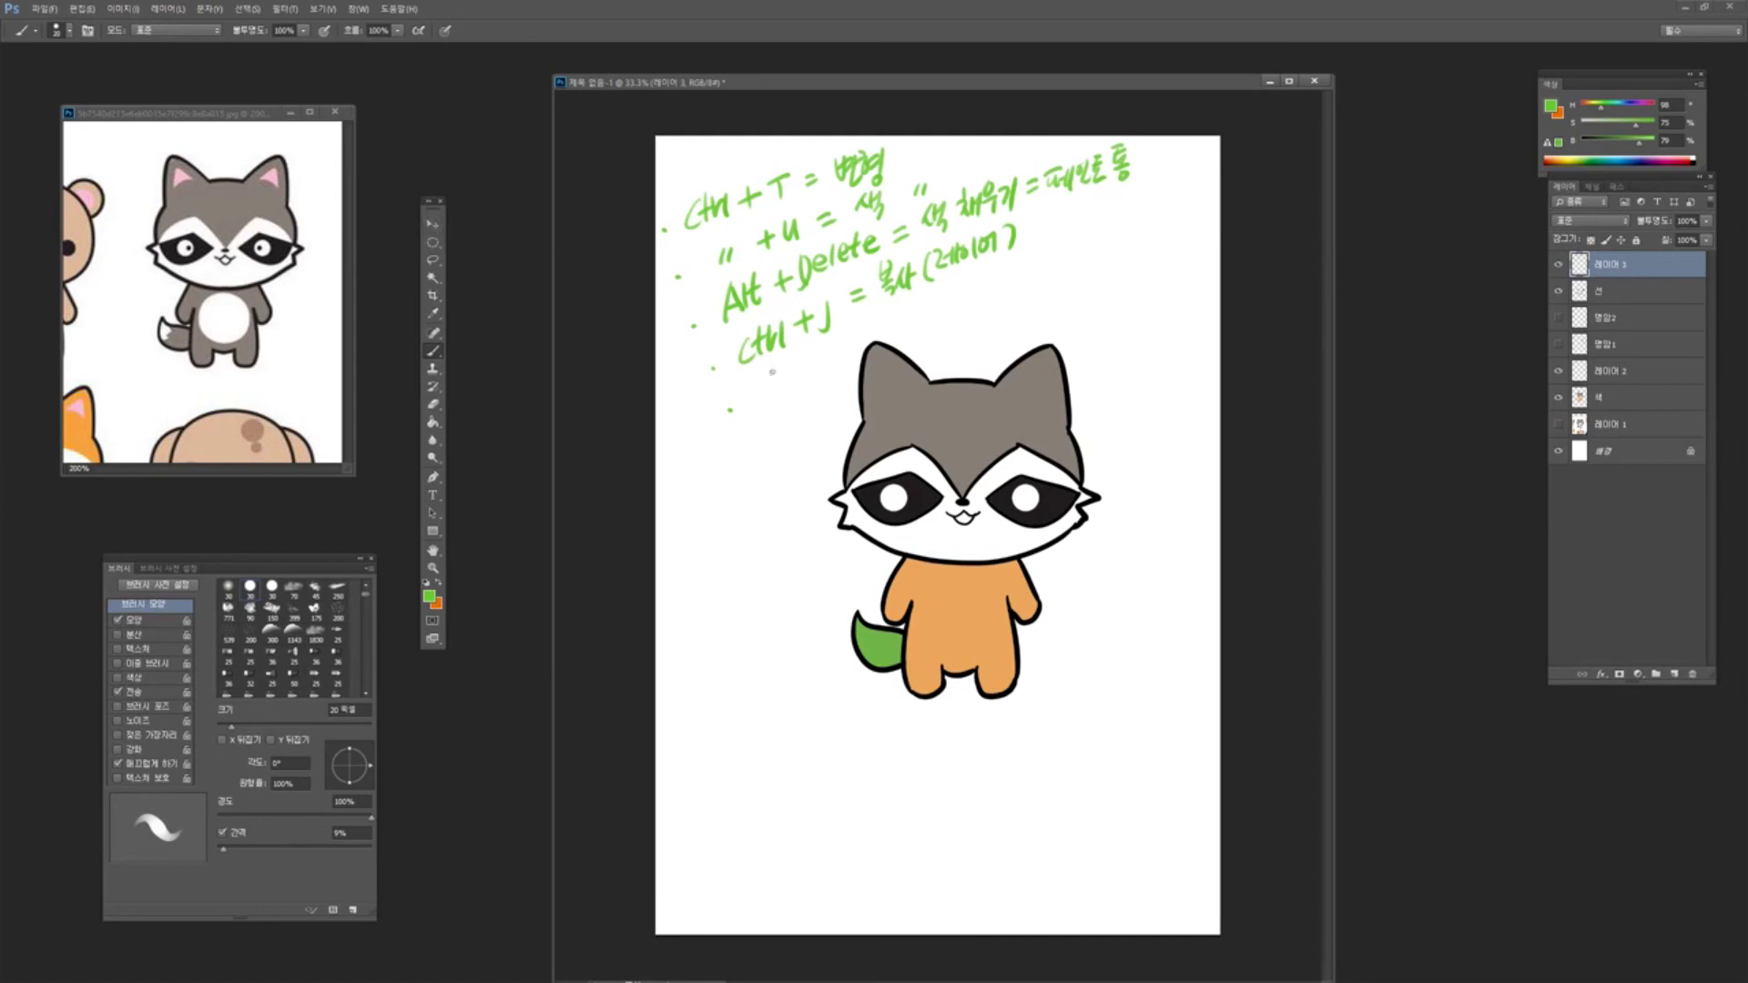
Start a fifth note line with the handwritten text "복사2 ⇒"
left_click_drag(753, 371, 763, 391)
left_click_drag(755, 378, 773, 392)
left_click_drag(760, 399, 775, 392)
left_click_drag(779, 382, 785, 389)
left_click_drag(788, 368, 789, 400)
left_click_drag(788, 383, 847, 350)
left_click_drag(835, 366, 847, 370)
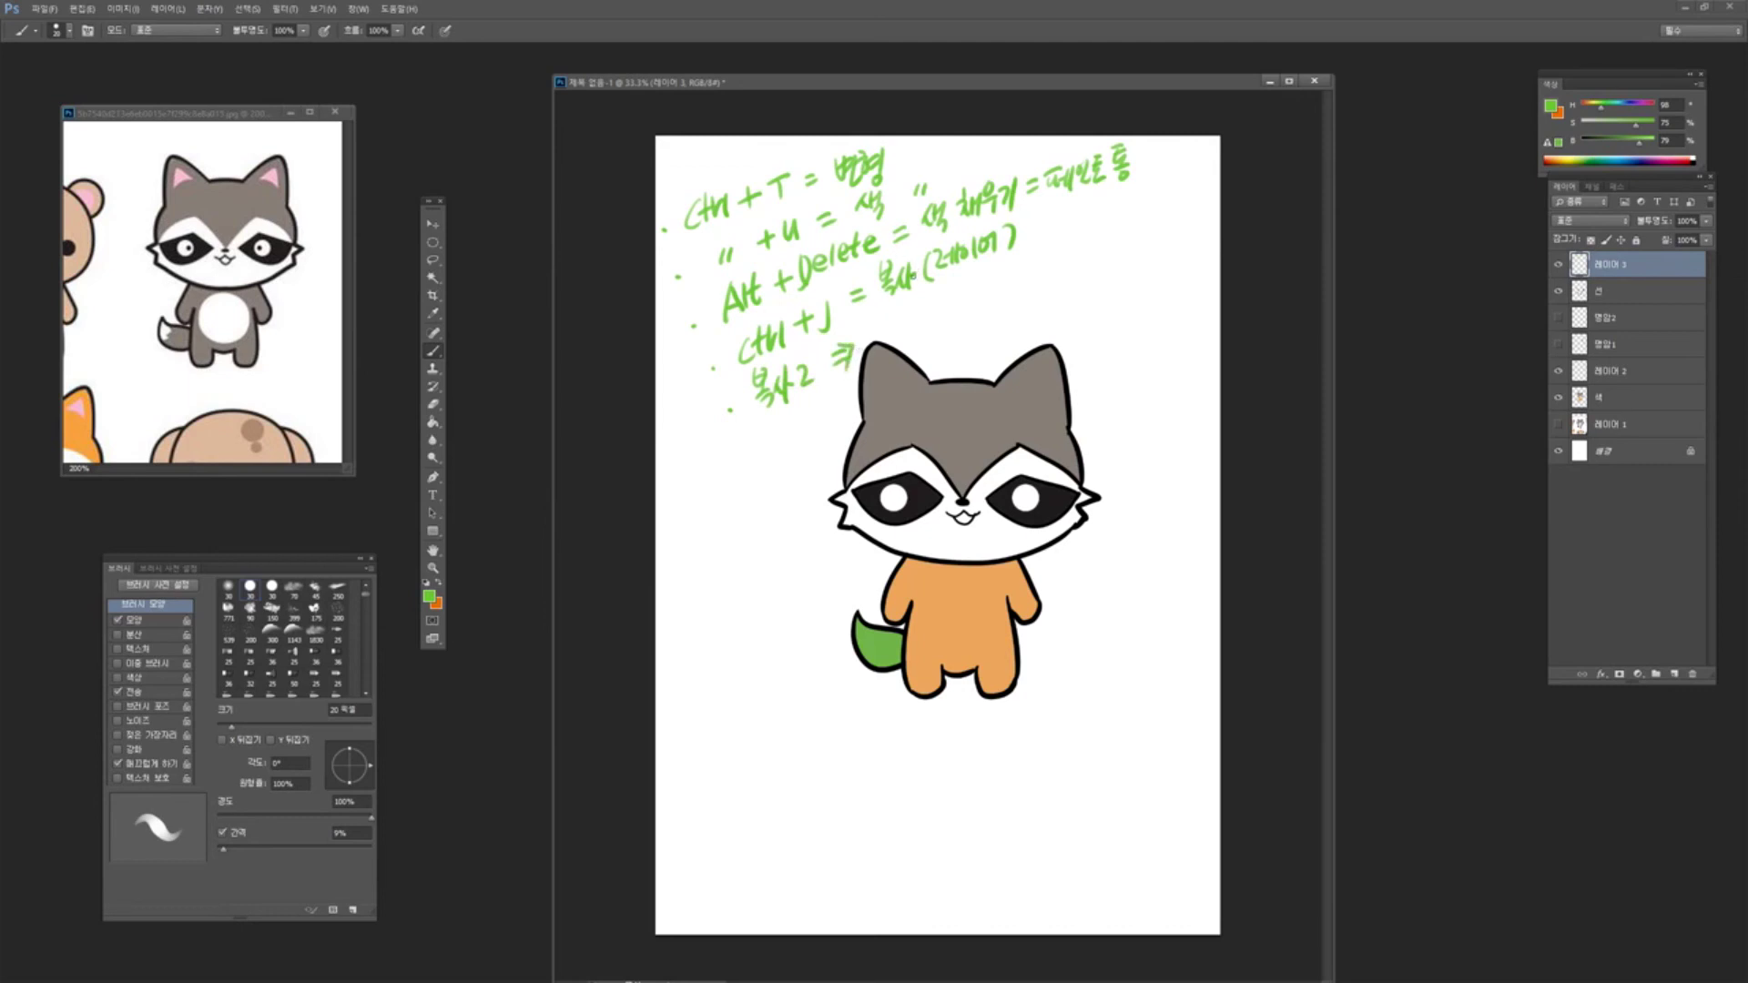
Continue the fifth note line after the arrow with the handwritten text "이동툴 아이콘 + Alt"
left_click_drag(875, 329, 877, 330)
mouse_move(883, 313)
left_mouse_down()
mouse_move(888, 353)
mouse_move(900, 308)
left_mouse_up()
left_click_drag(891, 314, 898, 325)
left_click_drag(890, 328, 906, 322)
left_click_drag(898, 329, 919, 307)
left_click_drag(909, 307, 918, 303)
mouse_move(907, 321)
left_mouse_down()
mouse_move(928, 312)
mouse_move(919, 323)
left_mouse_up()
mouse_move(914, 325)
left_mouse_down()
mouse_move(929, 333)
mouse_move(941, 304)
left_mouse_up()
mouse_move(948, 294)
left_mouse_down()
mouse_move(952, 316)
mouse_move(957, 302)
left_mouse_up()
left_click_drag(962, 298, 963, 298)
mouse_move(970, 282)
left_mouse_down()
mouse_move(972, 313)
mouse_move(984, 286)
left_mouse_up()
left_click_drag(978, 283, 993, 288)
left_click_drag(977, 292, 1021, 269)
mouse_move(1010, 264)
left_mouse_down()
mouse_move(1014, 284)
mouse_move(1047, 271)
left_mouse_up()
left_click_drag(1036, 265, 1046, 260)
left_click_drag(1053, 235, 1066, 261)
left_click_drag(1058, 246, 1072, 241)
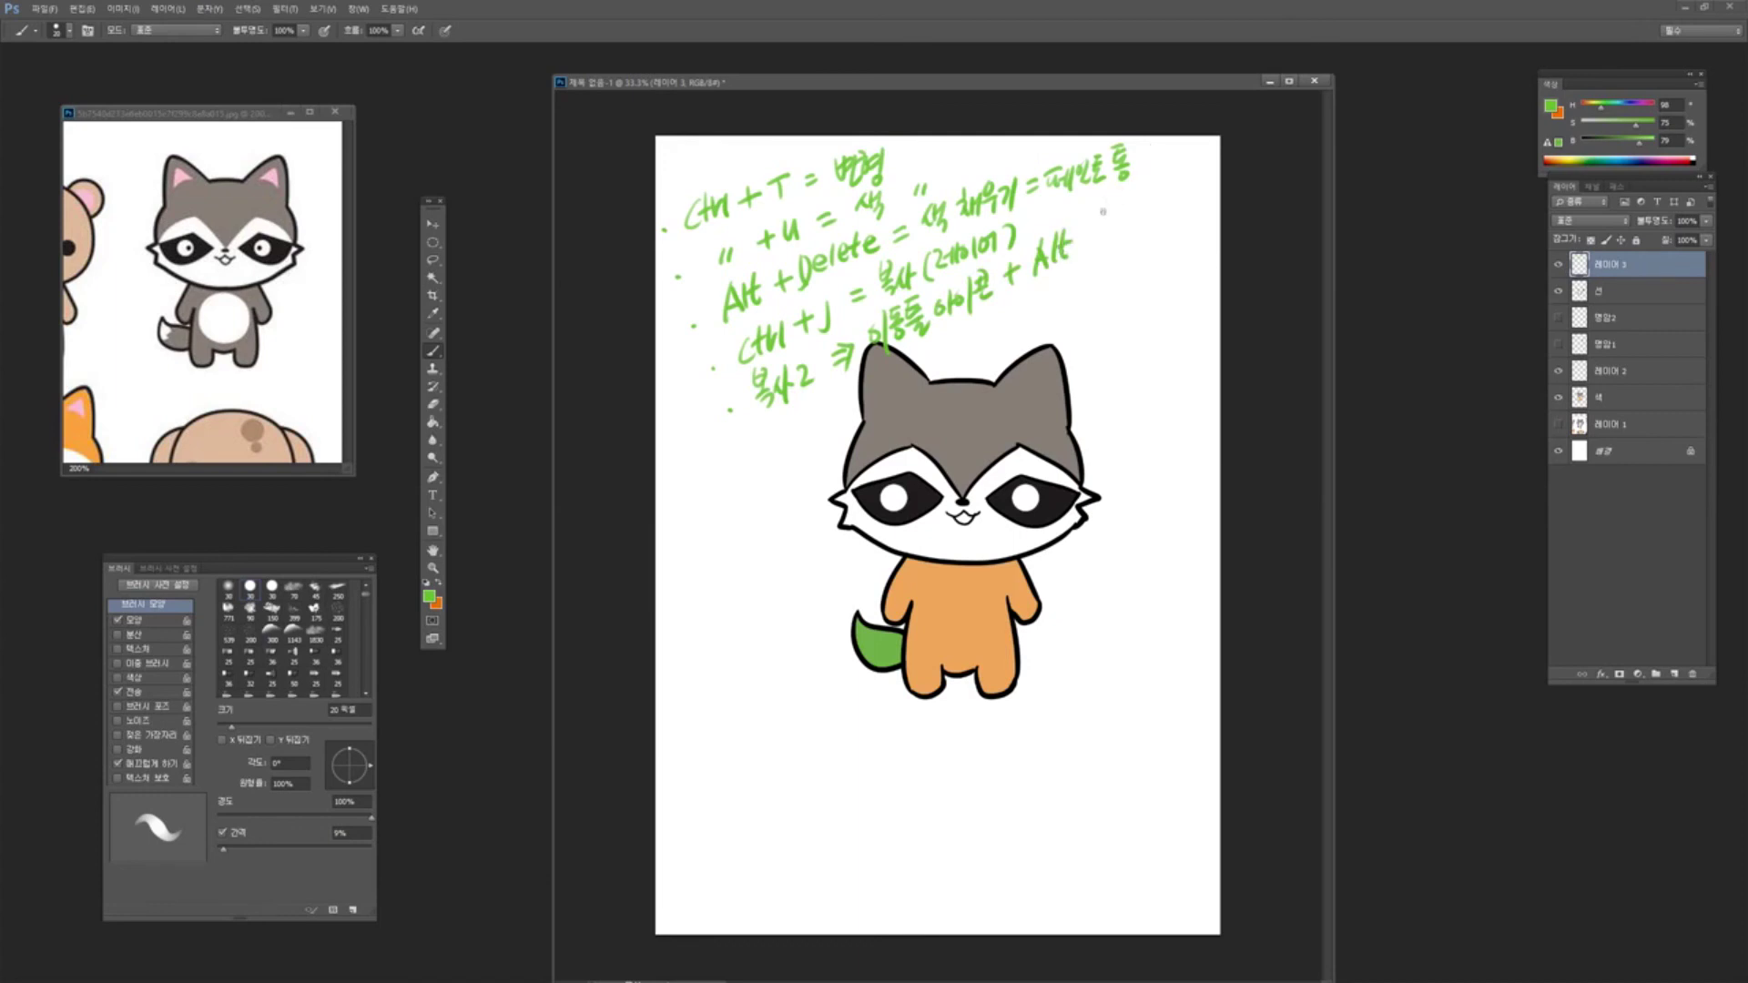
Add an equals sign after "Alt" and insert "생성" inside the parentheses of the Ctrl + J note
left_click_drag(1083, 235, 1100, 236)
left_click_drag(1013, 225, 1003, 239)
left_click_drag(1012, 221, 1020, 239)
left_click_drag(1021, 235, 1024, 232)
left_click_drag(1038, 214, 1040, 225)
left_click_drag(1046, 206, 1048, 229)
left_click_drag(1104, 210, 1121, 219)
mouse_move(1112, 224)
left_mouse_down()
mouse_move(1125, 233)
mouse_move(1135, 200)
left_mouse_up()
Handwrite "자체" after the equals sign of the fifth note line and undo the unwanted strokes
left_click_drag(1129, 209, 1128, 219)
left_click_drag(1133, 212, 1145, 216)
mouse_move(1150, 196)
left_mouse_down()
mouse_move(1151, 219)
mouse_move(1169, 188)
left_mouse_up()
left_click_drag(1158, 183, 1168, 181)
left_click_drag(1160, 188, 1165, 194)
left_click_drag(1157, 198, 1174, 192)
left_click_drag(1162, 200, 1172, 208)
key("ctrl+alt+z")
key("ctrl+alt+z")
key("ctrl+alt+z")
key("ctrl+alt+z")
key("ctrl+alt+z")
key("ctrl+alt+z")
key("ctrl+alt+z")
key("ctrl+alt+z")
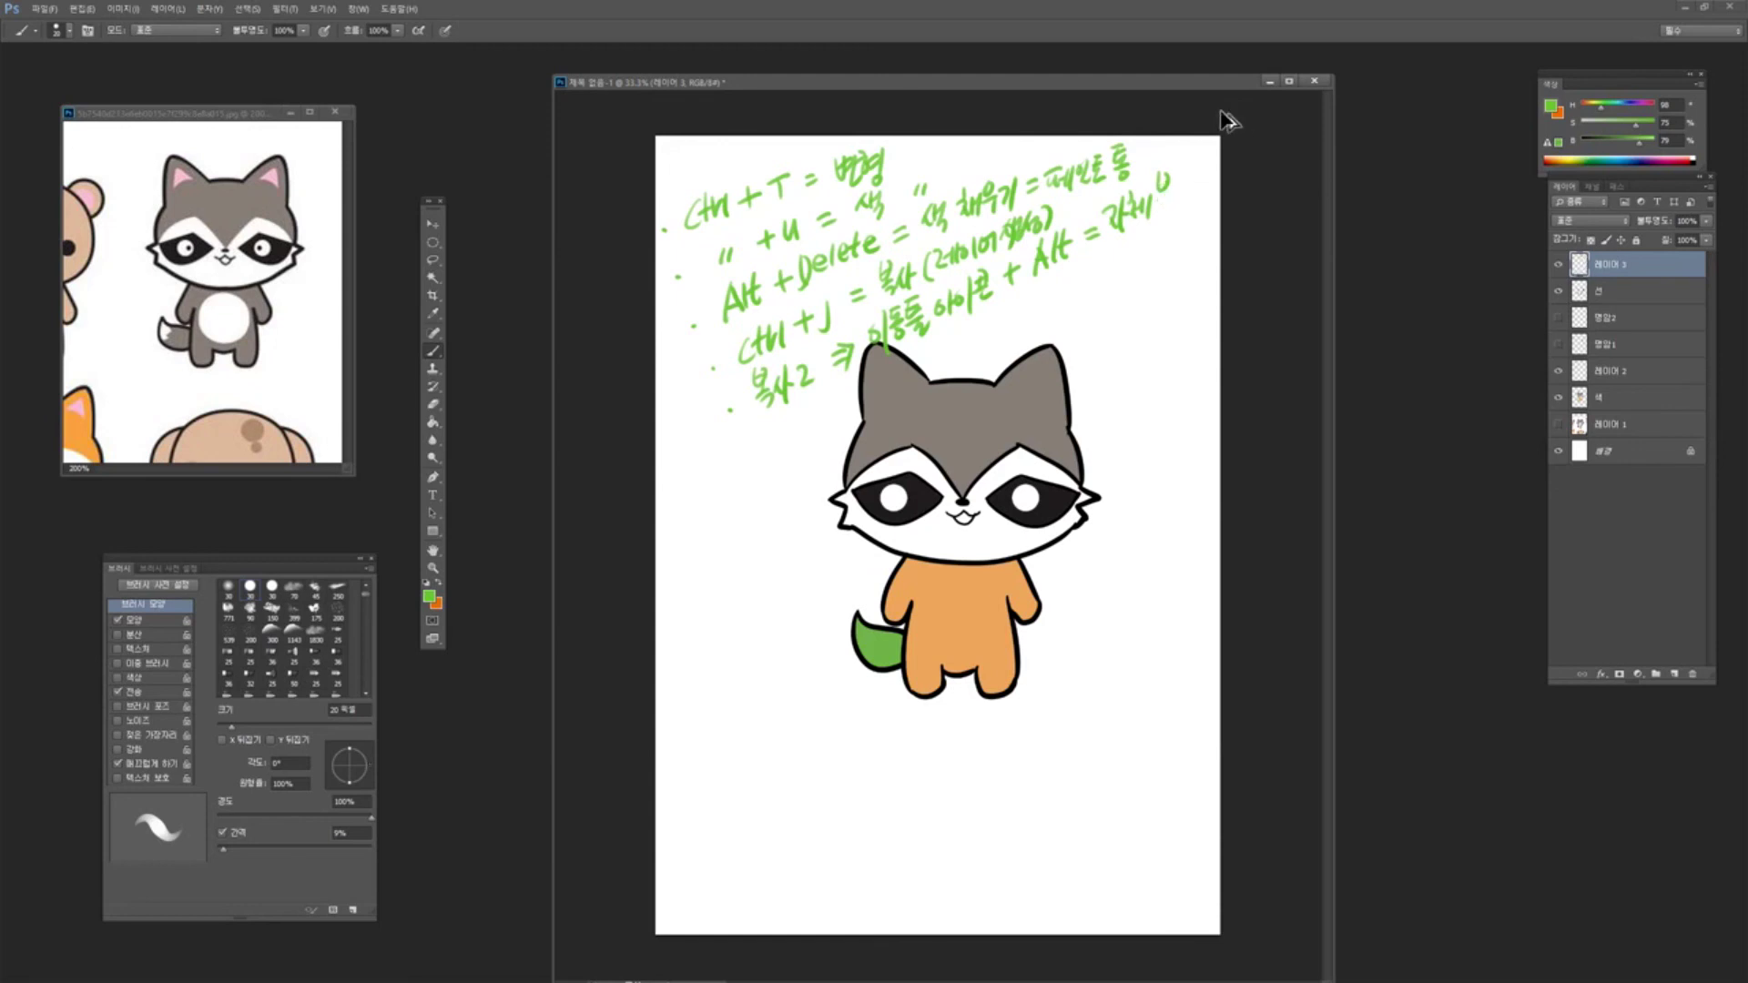
Finish the fifth note line with the handwritten word "레이어"
left_click_drag(1147, 192, 1147, 215)
left_click_drag(1155, 190, 1167, 199)
mouse_move(1171, 183)
left_mouse_down()
mouse_move(1172, 200)
mouse_move(1181, 184)
left_mouse_up()
mouse_move(1189, 176)
left_mouse_down()
mouse_move(1190, 194)
mouse_move(1201, 178)
left_mouse_up()
left_click_drag(1206, 167, 1203, 195)
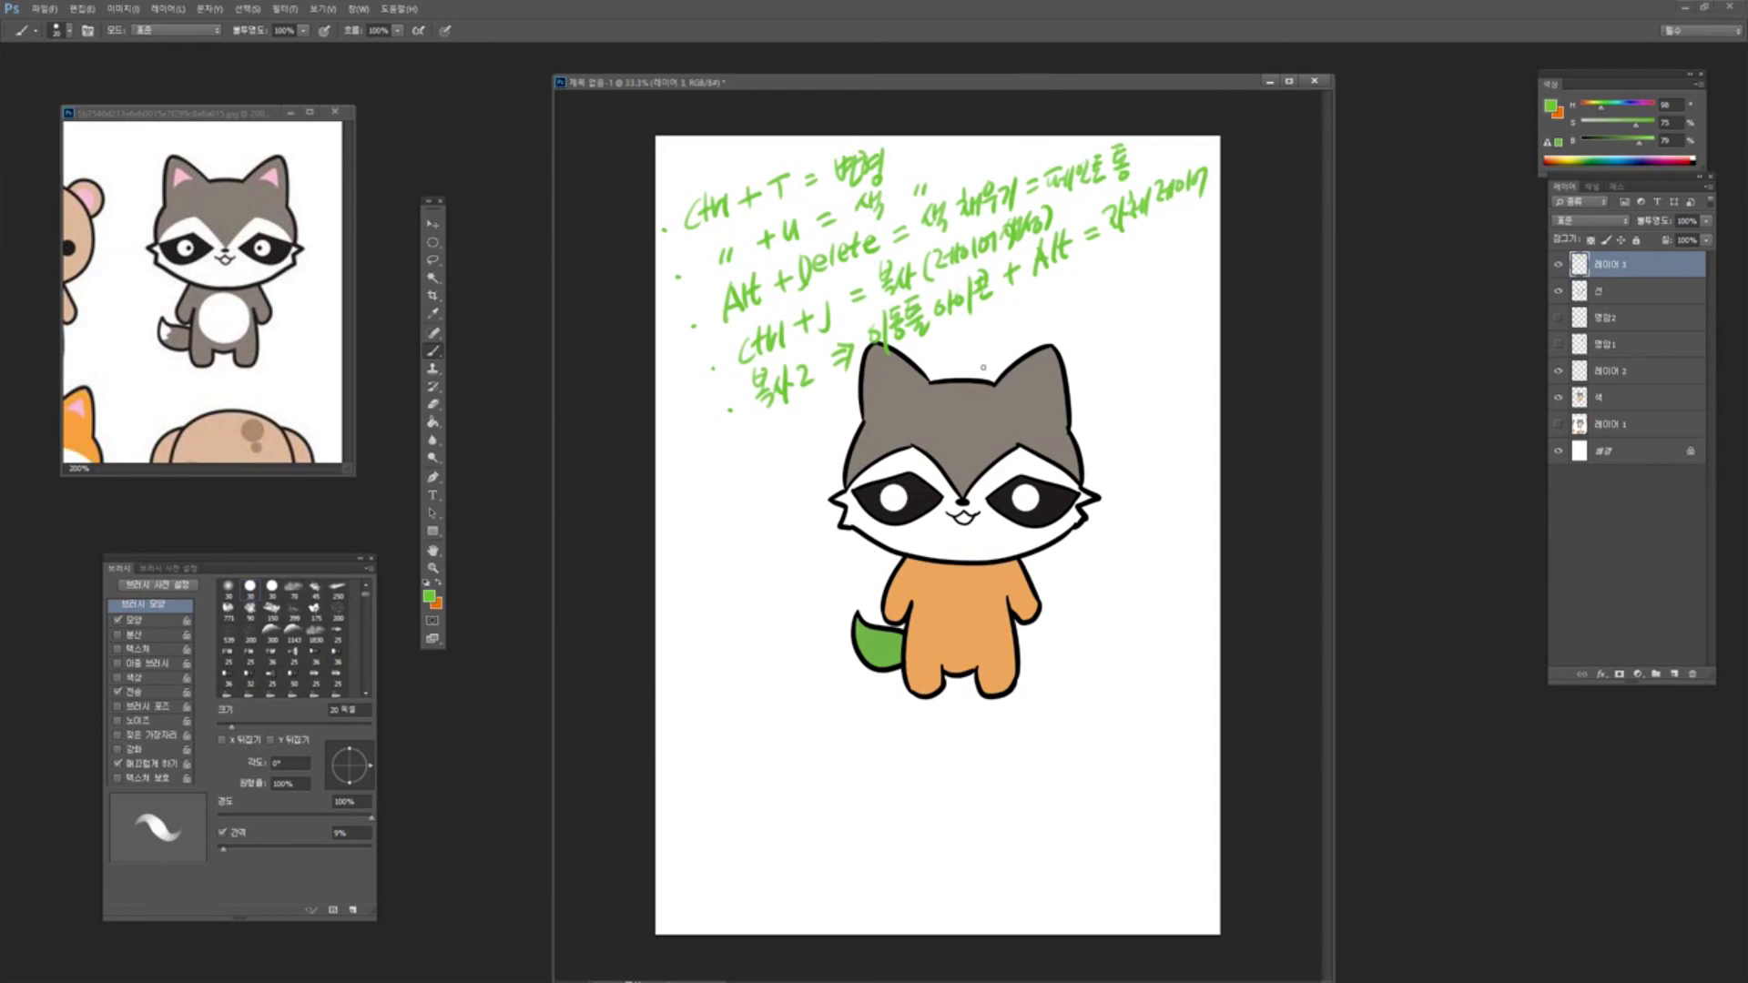
left_click_drag(1016, 87, 1001, 85)
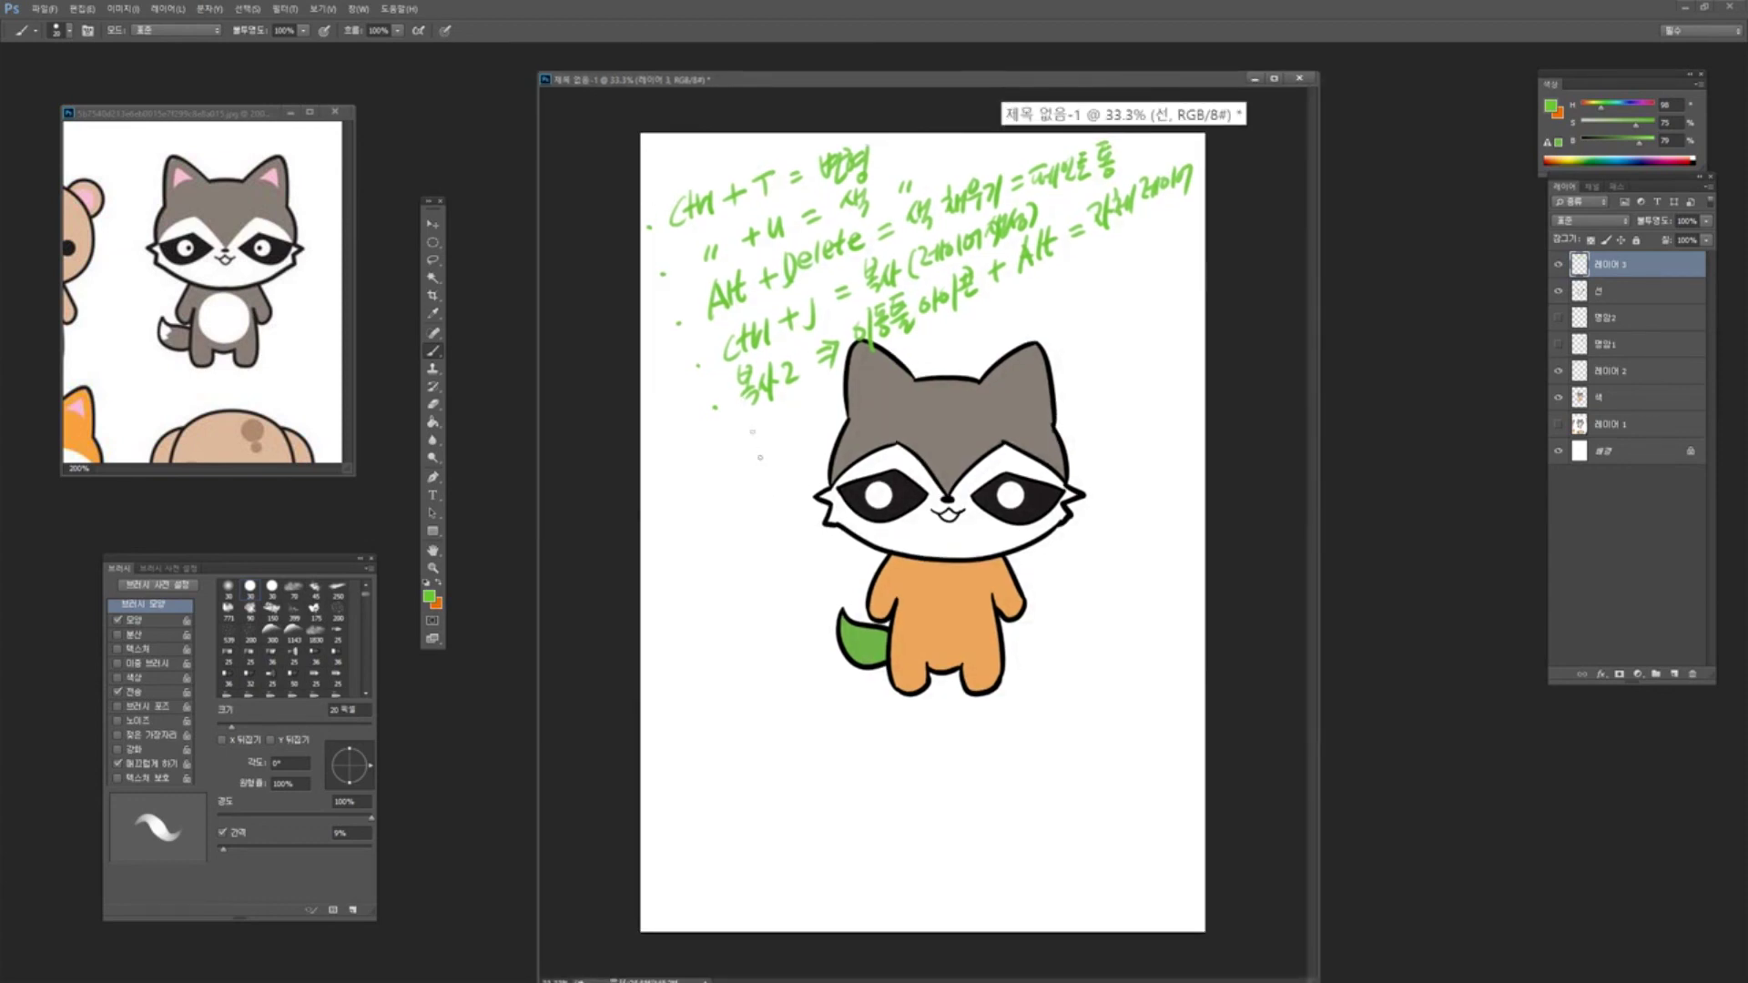
left_click_drag(642, 287, 699, 426)
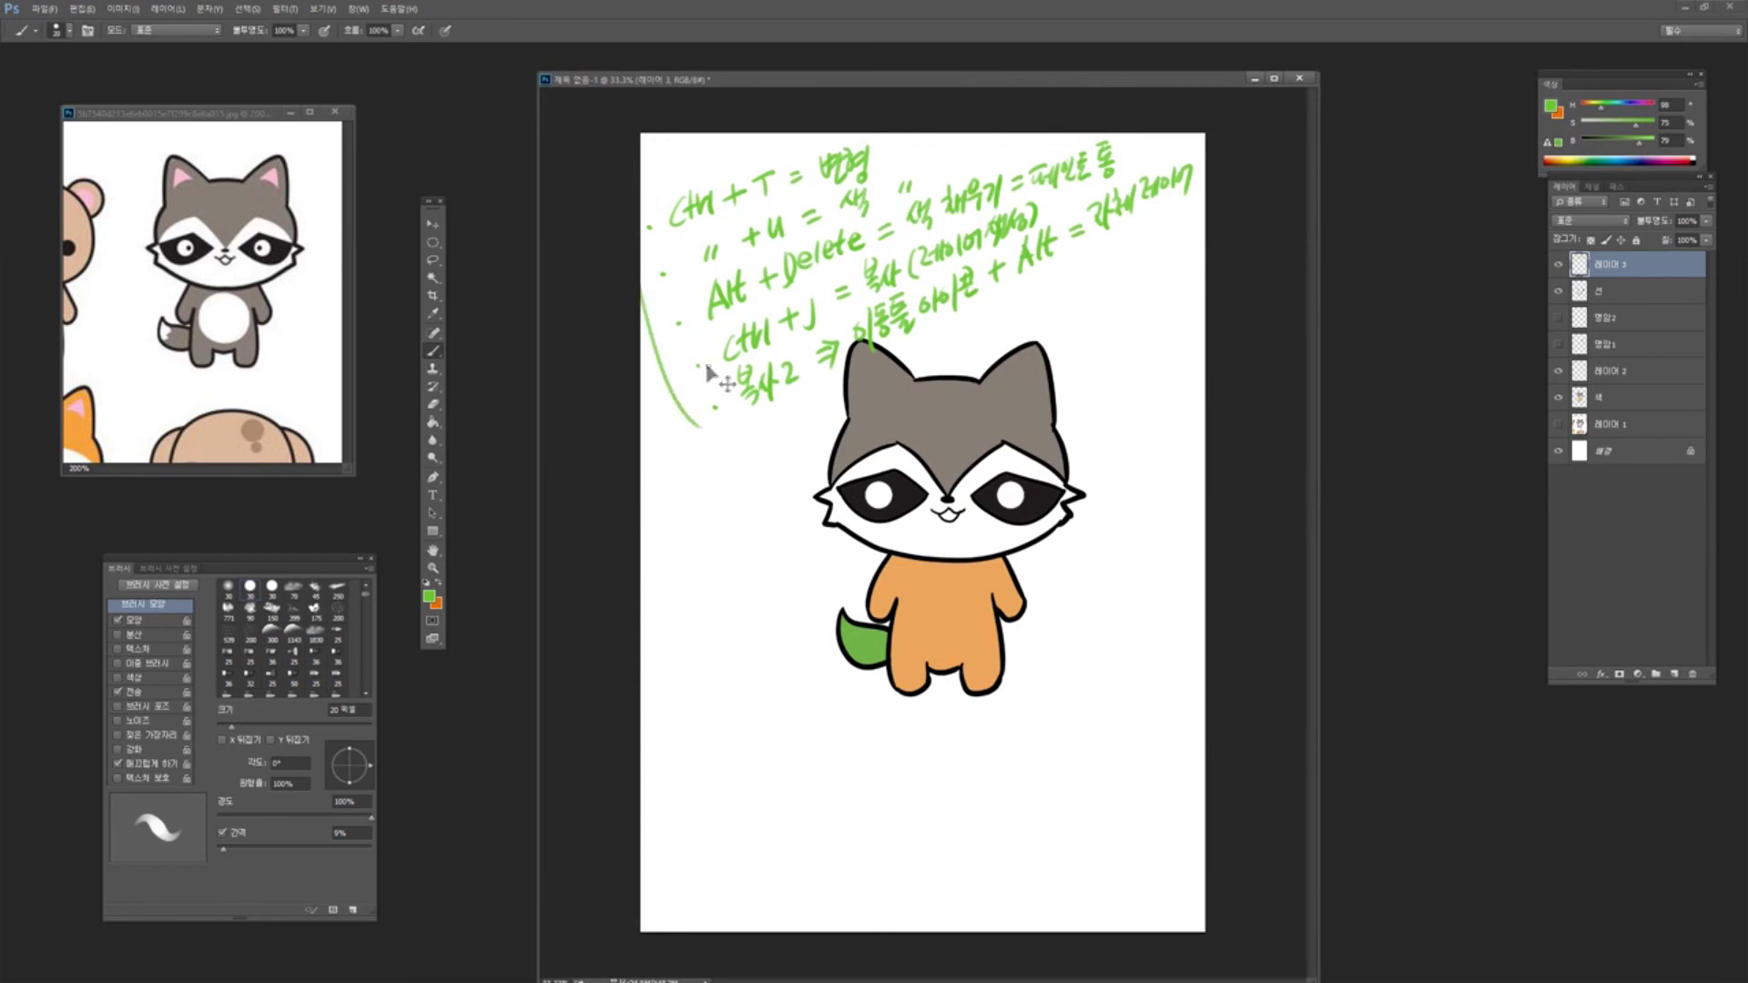
key("ctrl+z")
left_click_drag(988, 79, 966, 69)
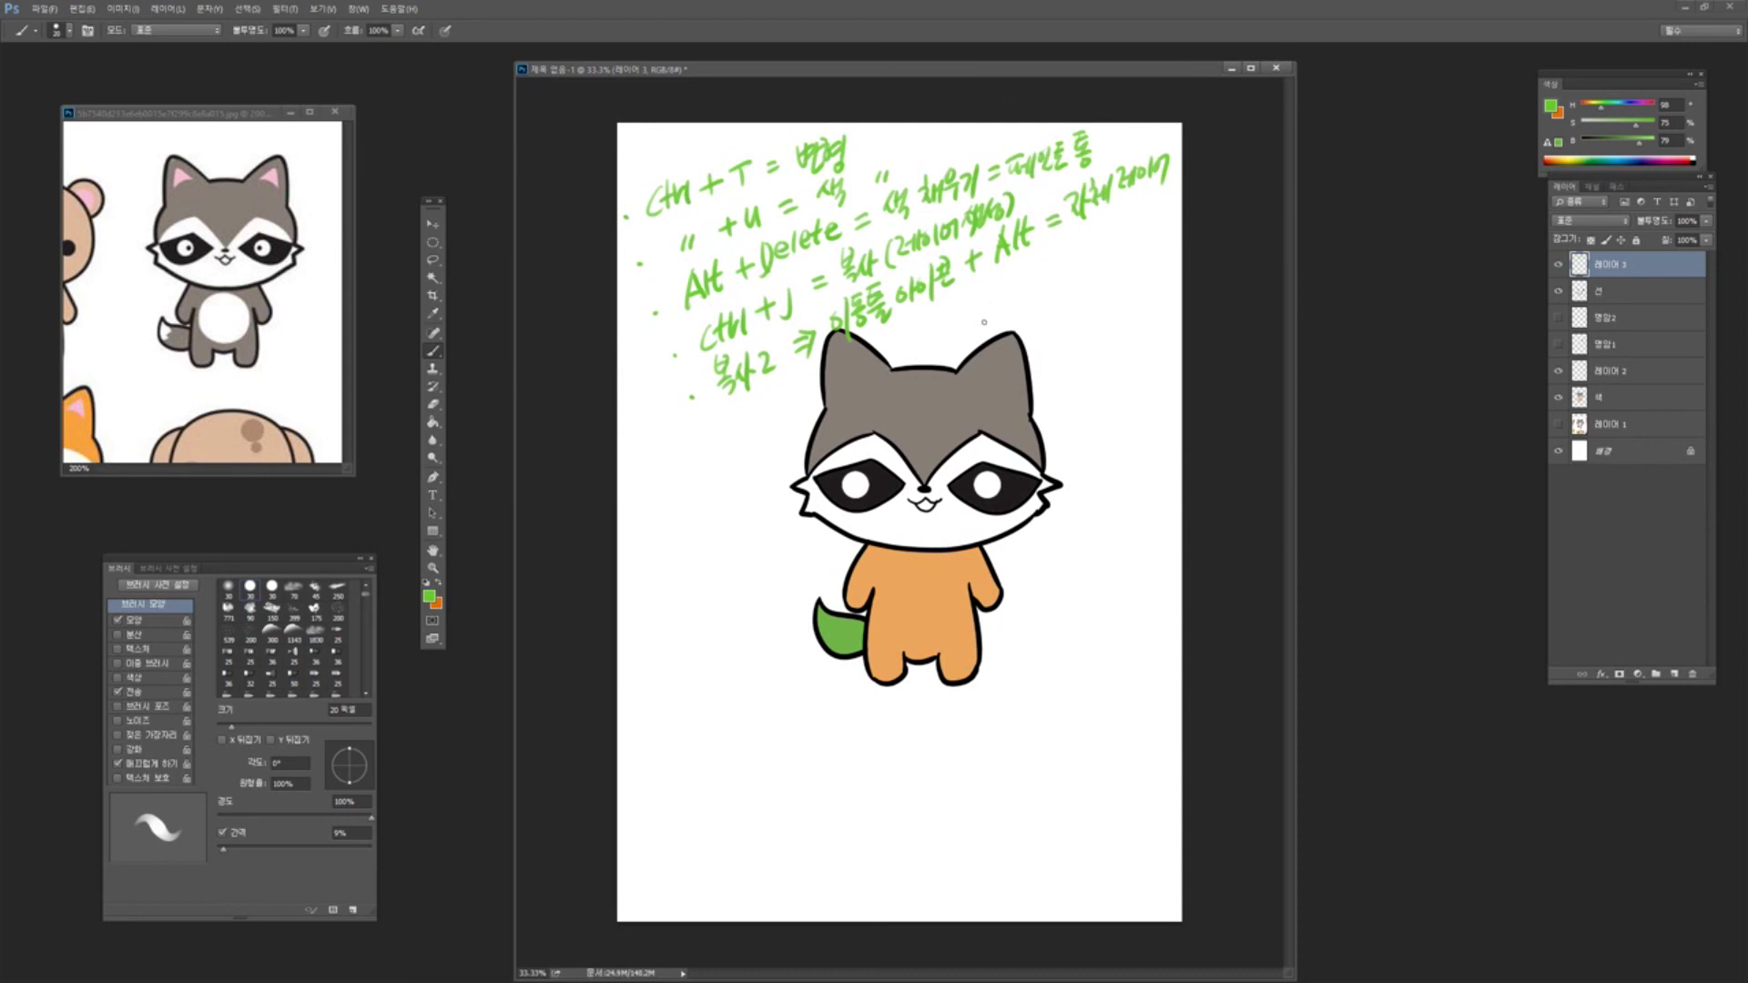
Hide the 레이어 2, 색 and 선 layers
key("ctrl")
left_click(1559, 371)
left_click(1558, 398)
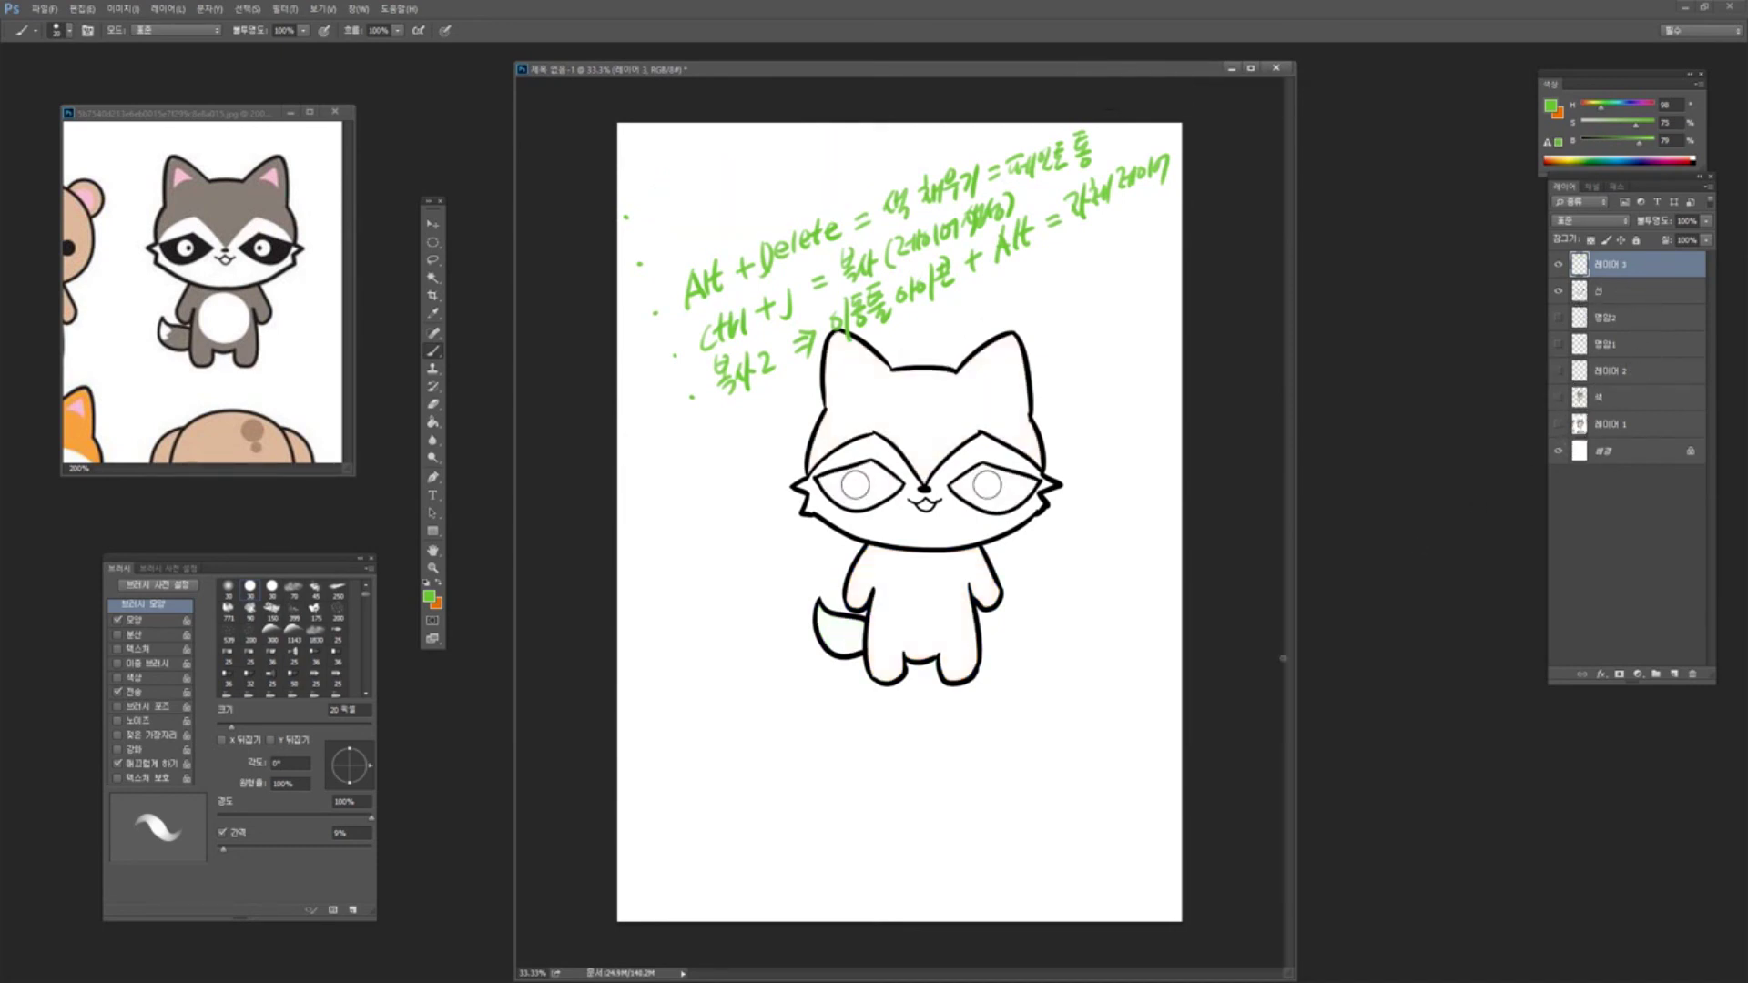
left_click(1559, 291)
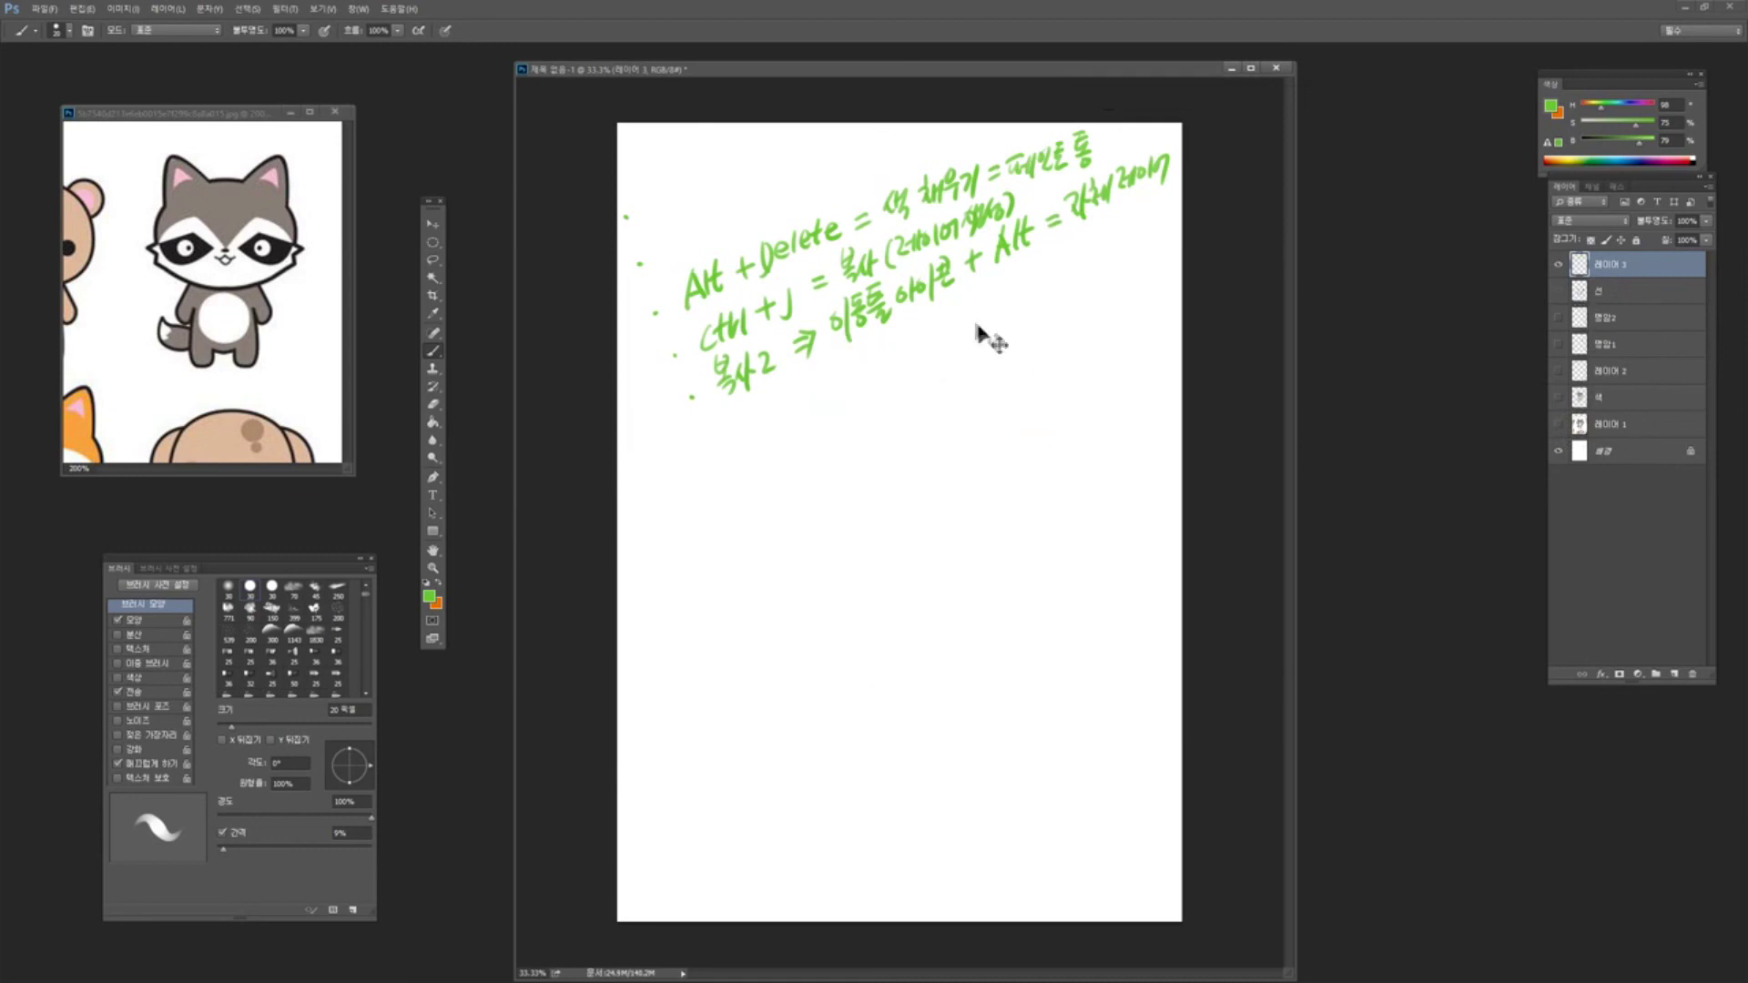
left_click(1561, 292)
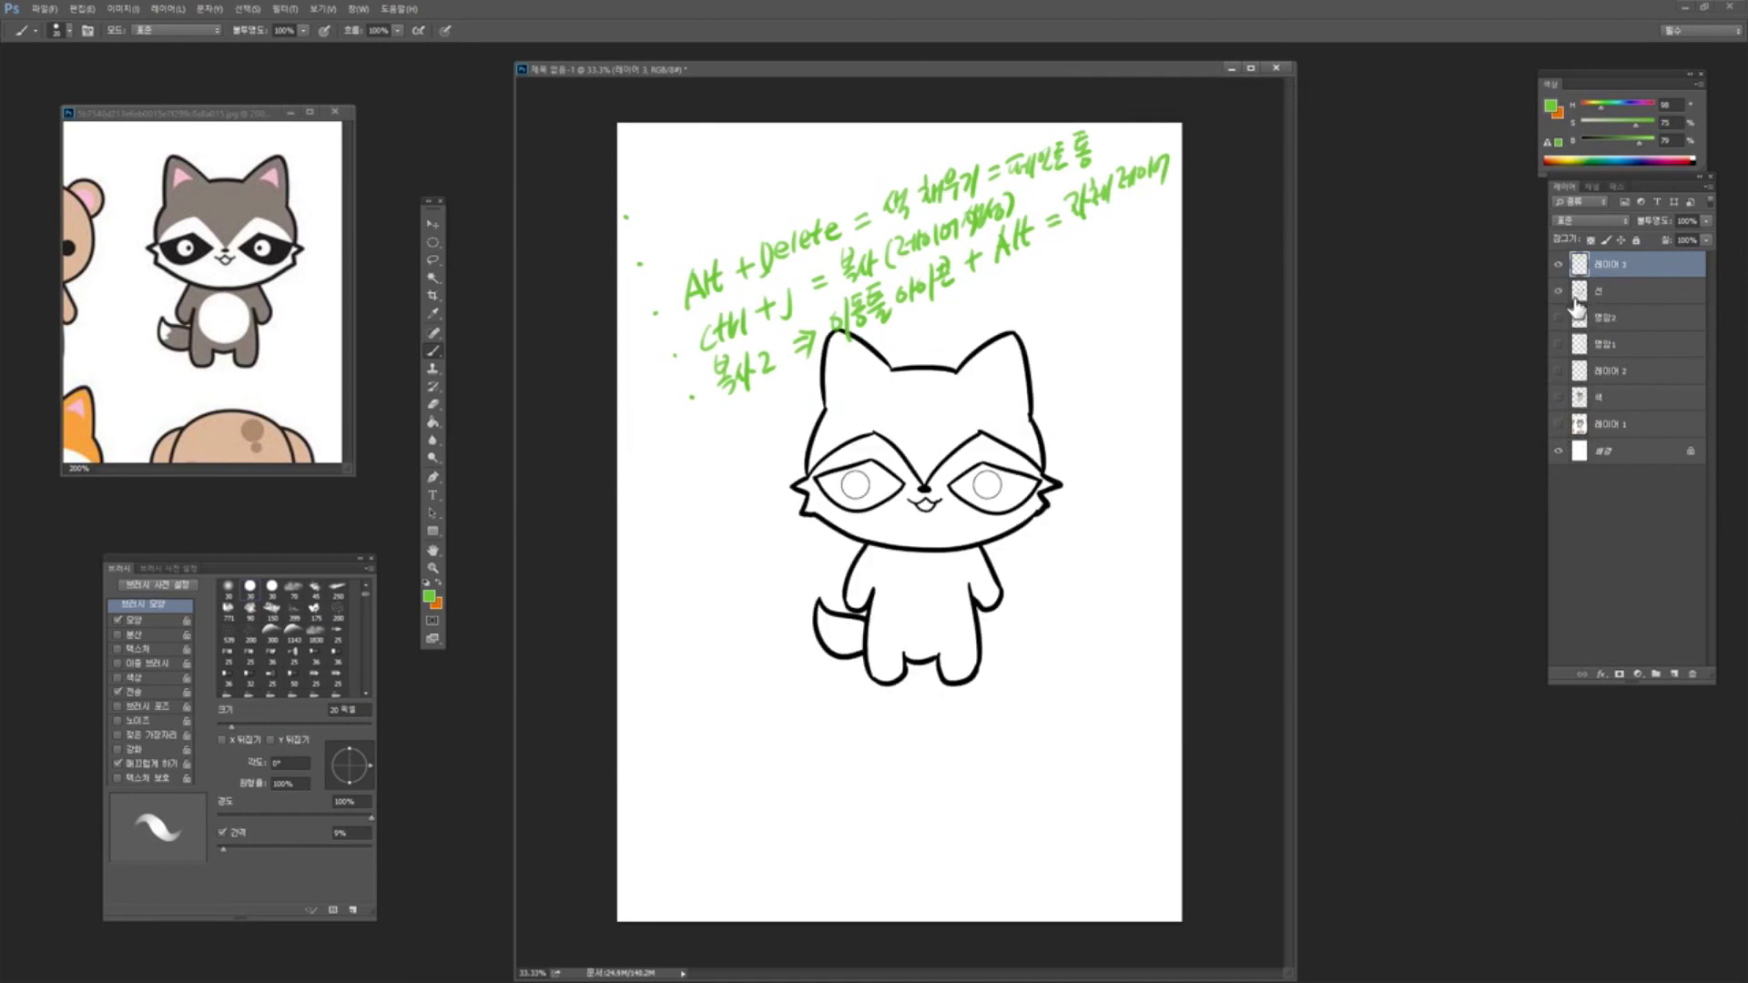
left_click(1559, 291)
Check the contents of 레이어 1 and 색 by toggling their visibility, and show 레이어 2 again
left_click(1559, 425)
left_click(1560, 425)
left_click(1558, 398)
left_click(1559, 398)
left_click(1558, 371)
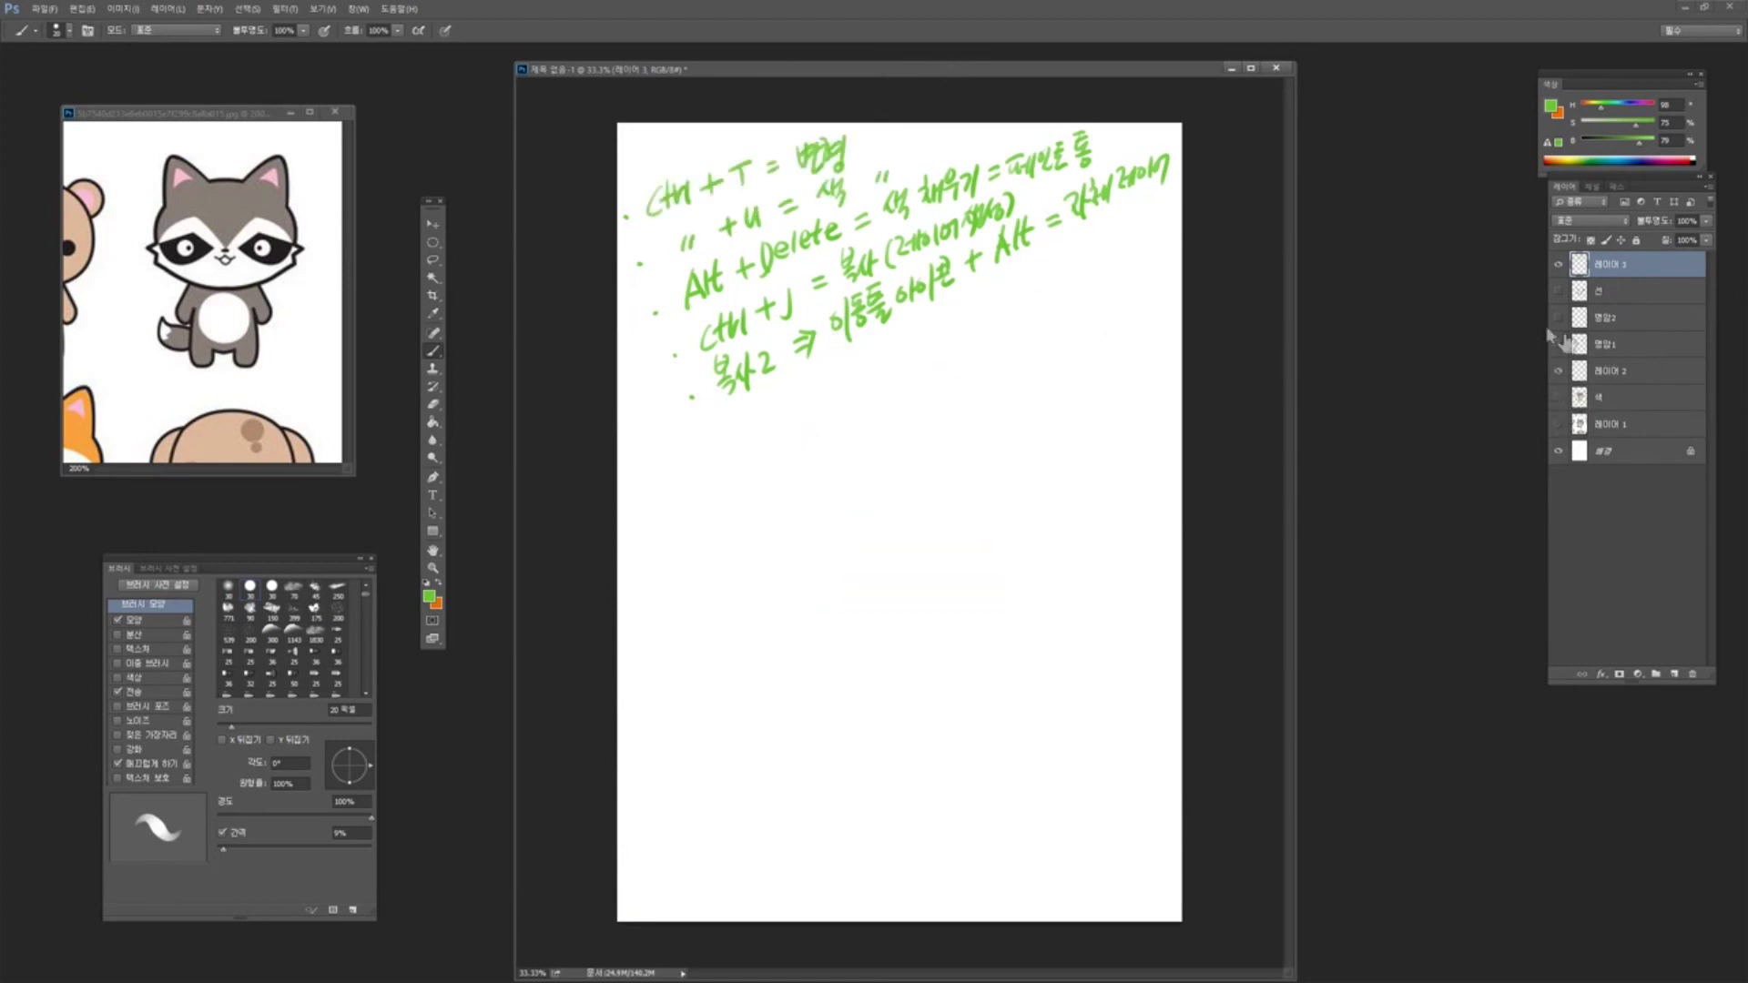
left_click(1559, 371)
left_click(1559, 372)
Merge the two note layers 레이어 2 and 레이어 3 into one
left_click(1656, 378, "ctrl")
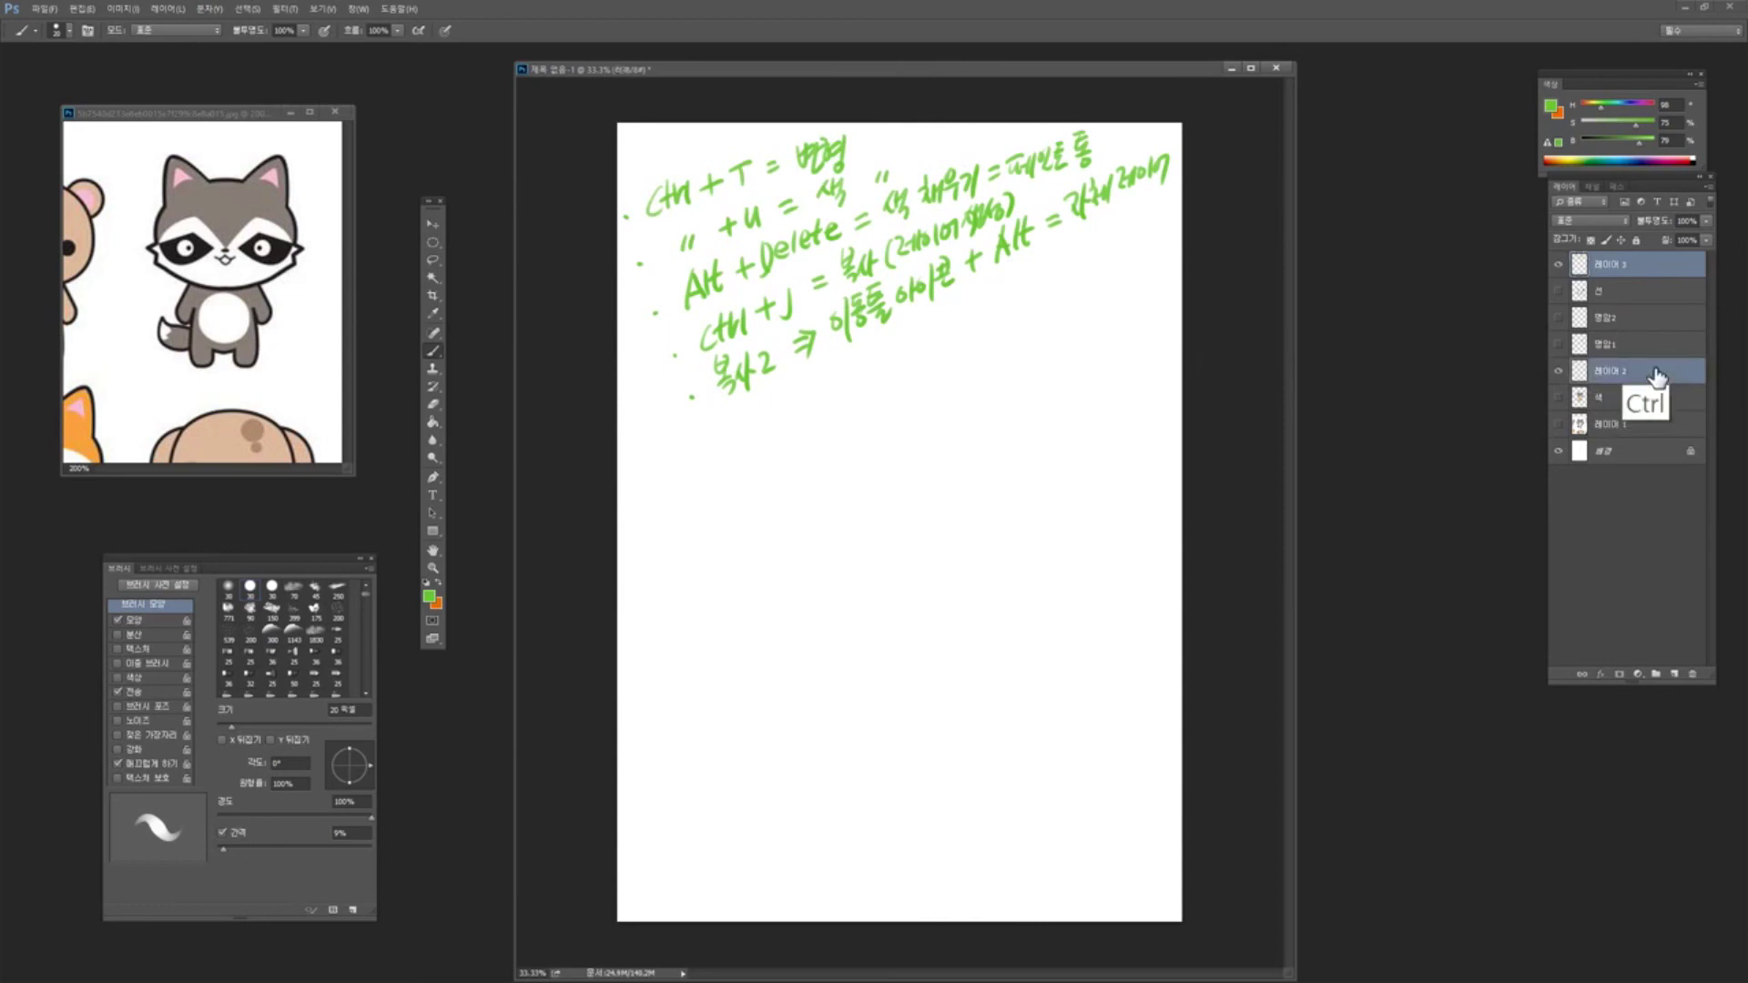
right_click(1654, 382)
left_click(1465, 749)
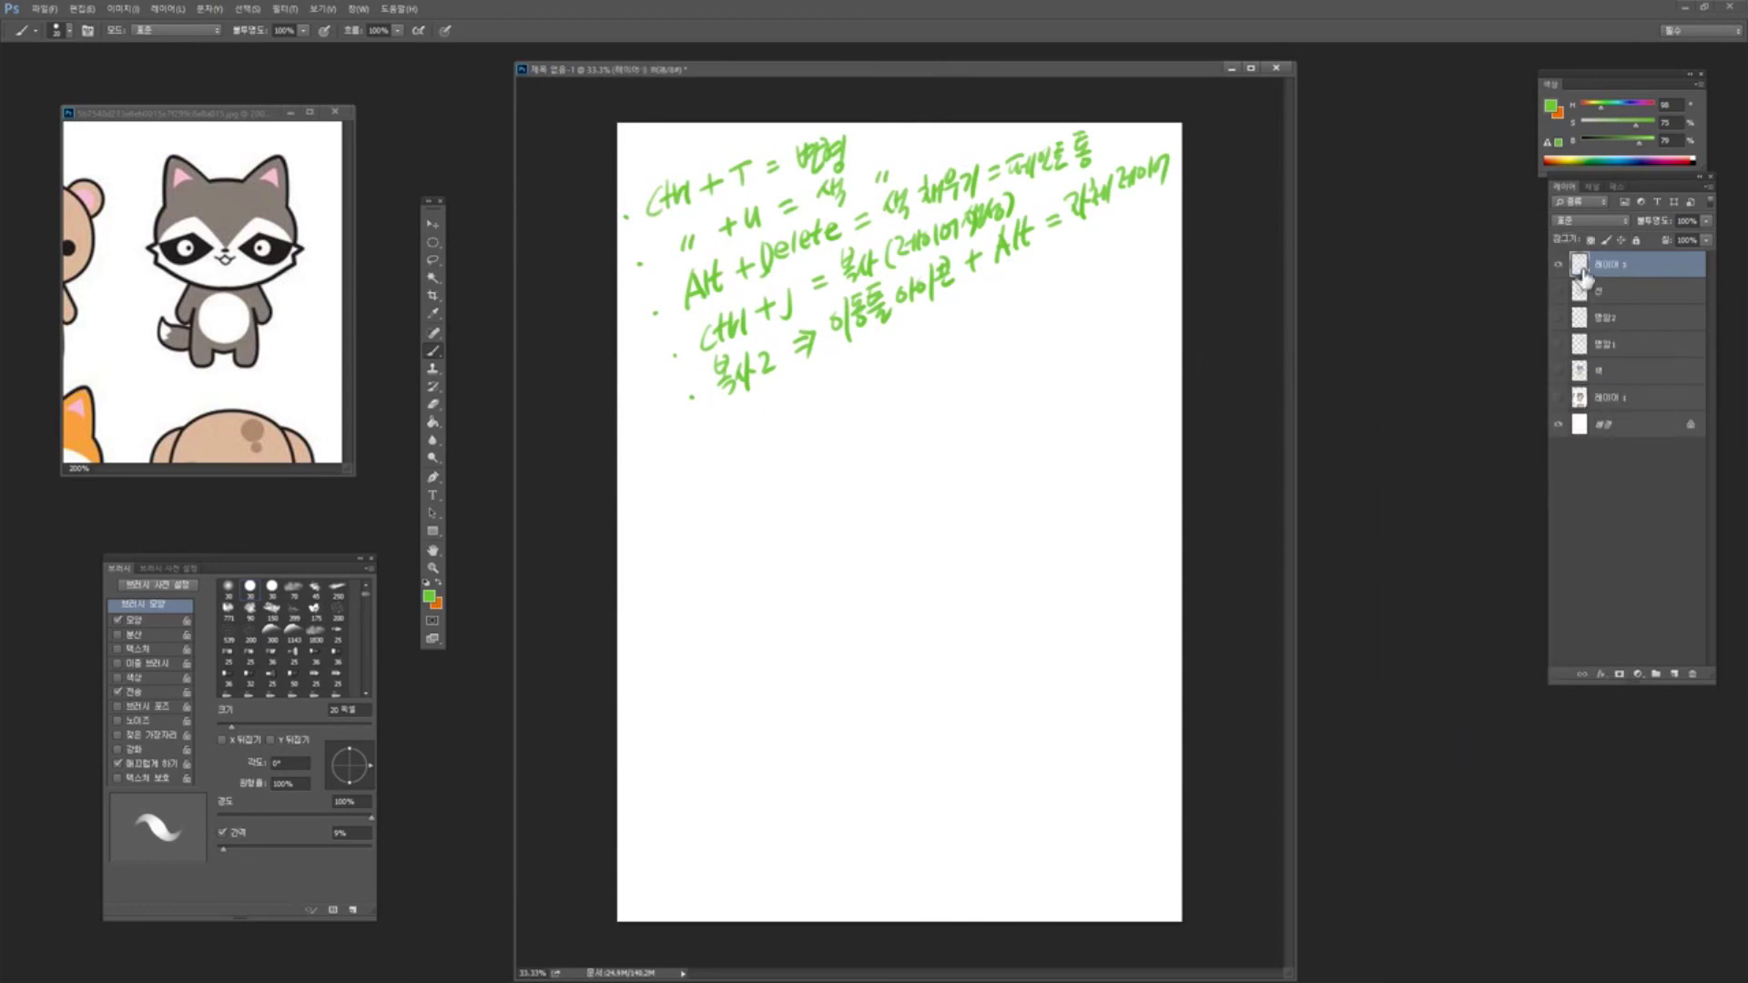
Scale down the handwritten notes on 레이어 3 with Free Transform and place them near the upper part of the page
left_click(1560, 265)
left_click(1559, 264)
key("ctrl+t")
left_click_drag(1311, 634, 1243, 384)
left_click_drag(994, 354, 999, 439)
left_click_drag(1156, 546, 1046, 487)
mouse_move(998, 375)
left_mouse_down()
mouse_move(1001, 409)
mouse_move(1006, 353)
left_mouse_up()
key("Return")
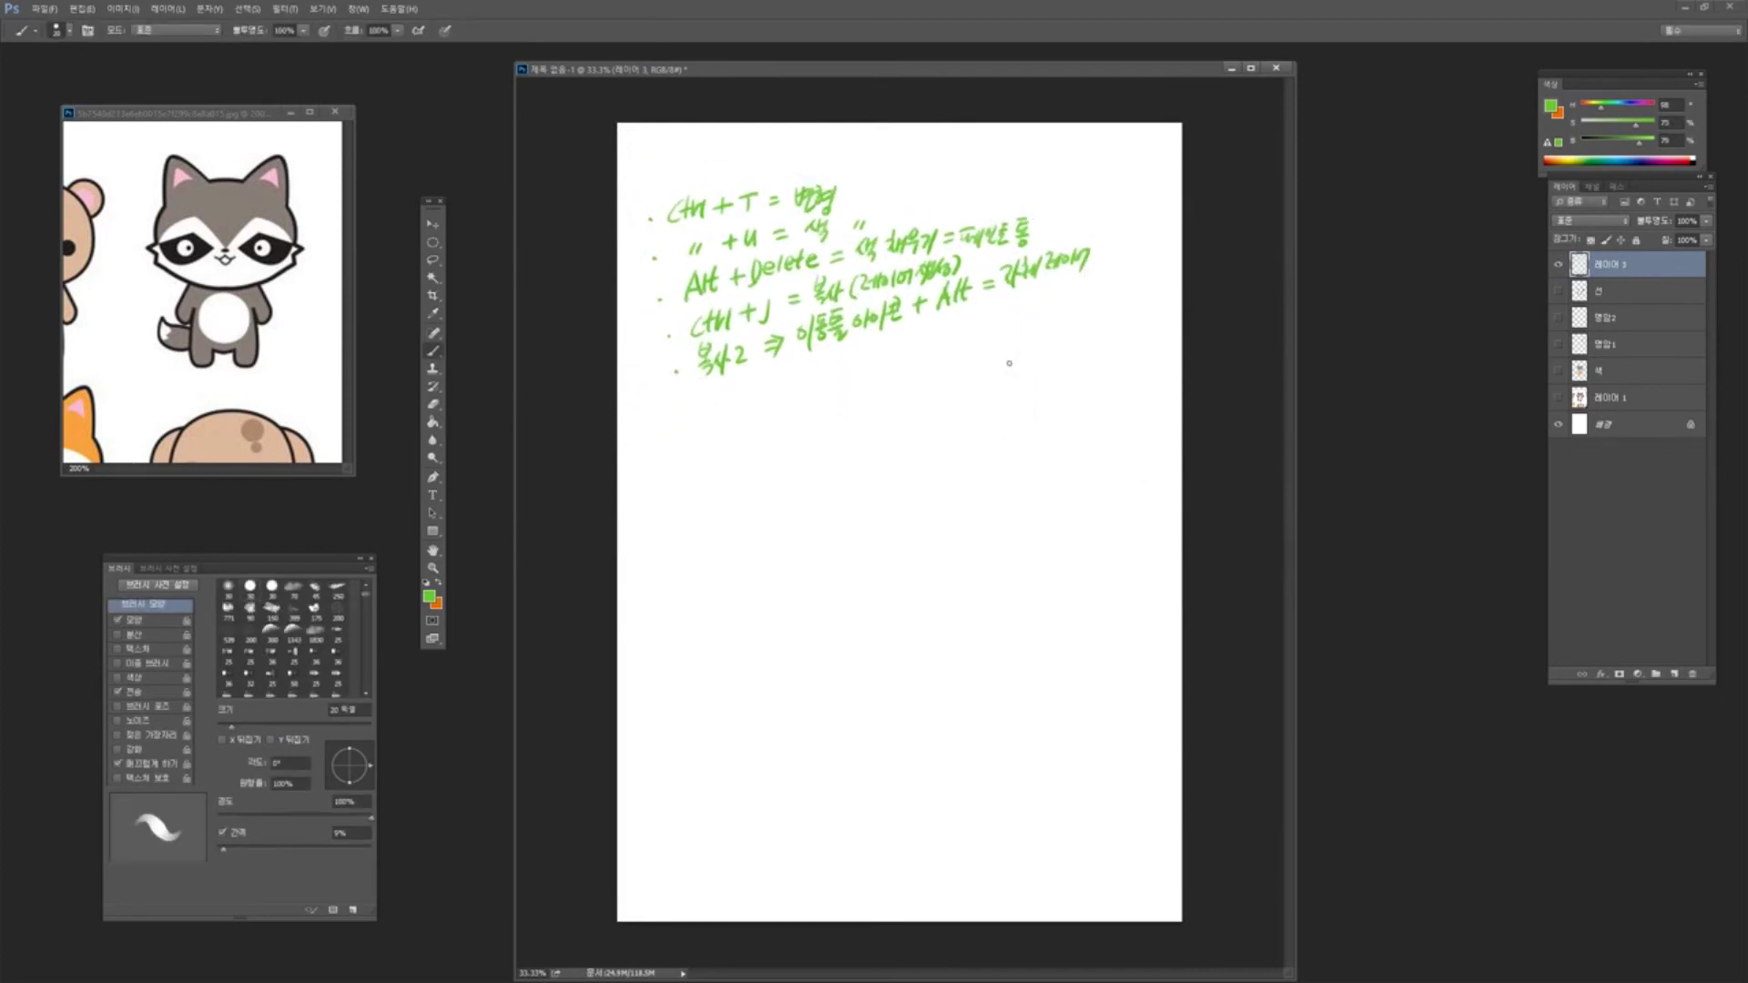
Turn the notes black by setting Hue/Saturation lightness to -100, and move them slightly up the page
key("ctrl+u")
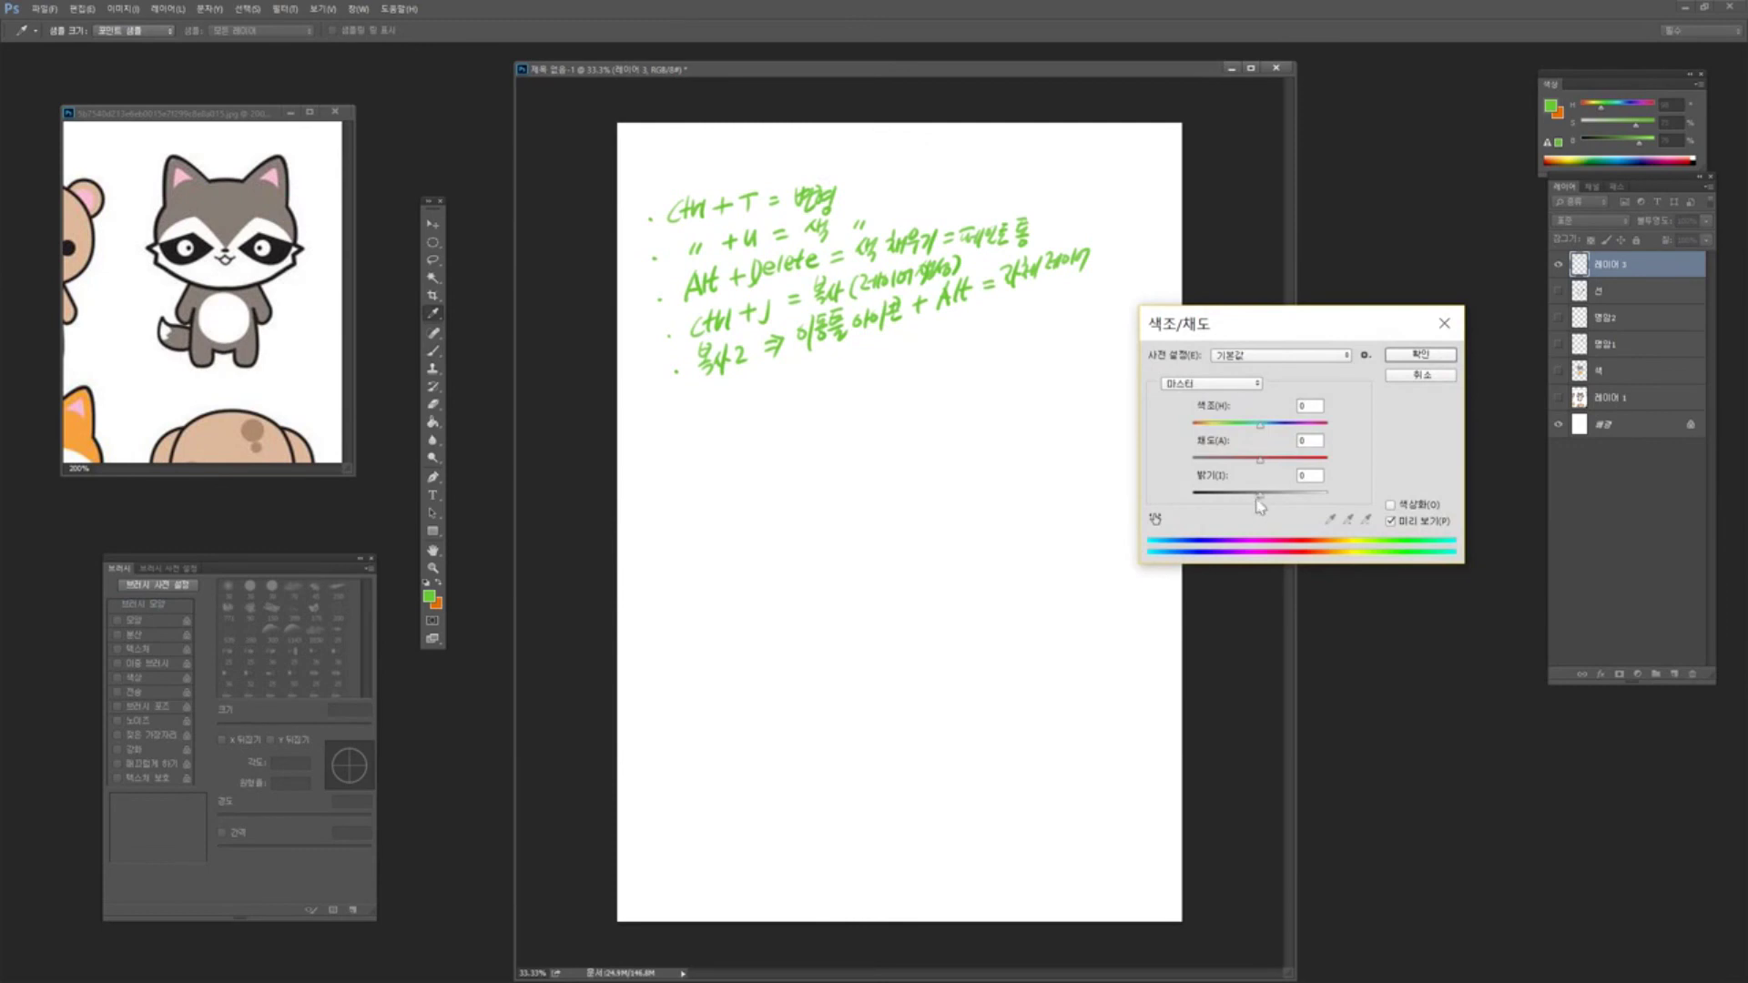
left_click_drag(1257, 498, 1137, 506)
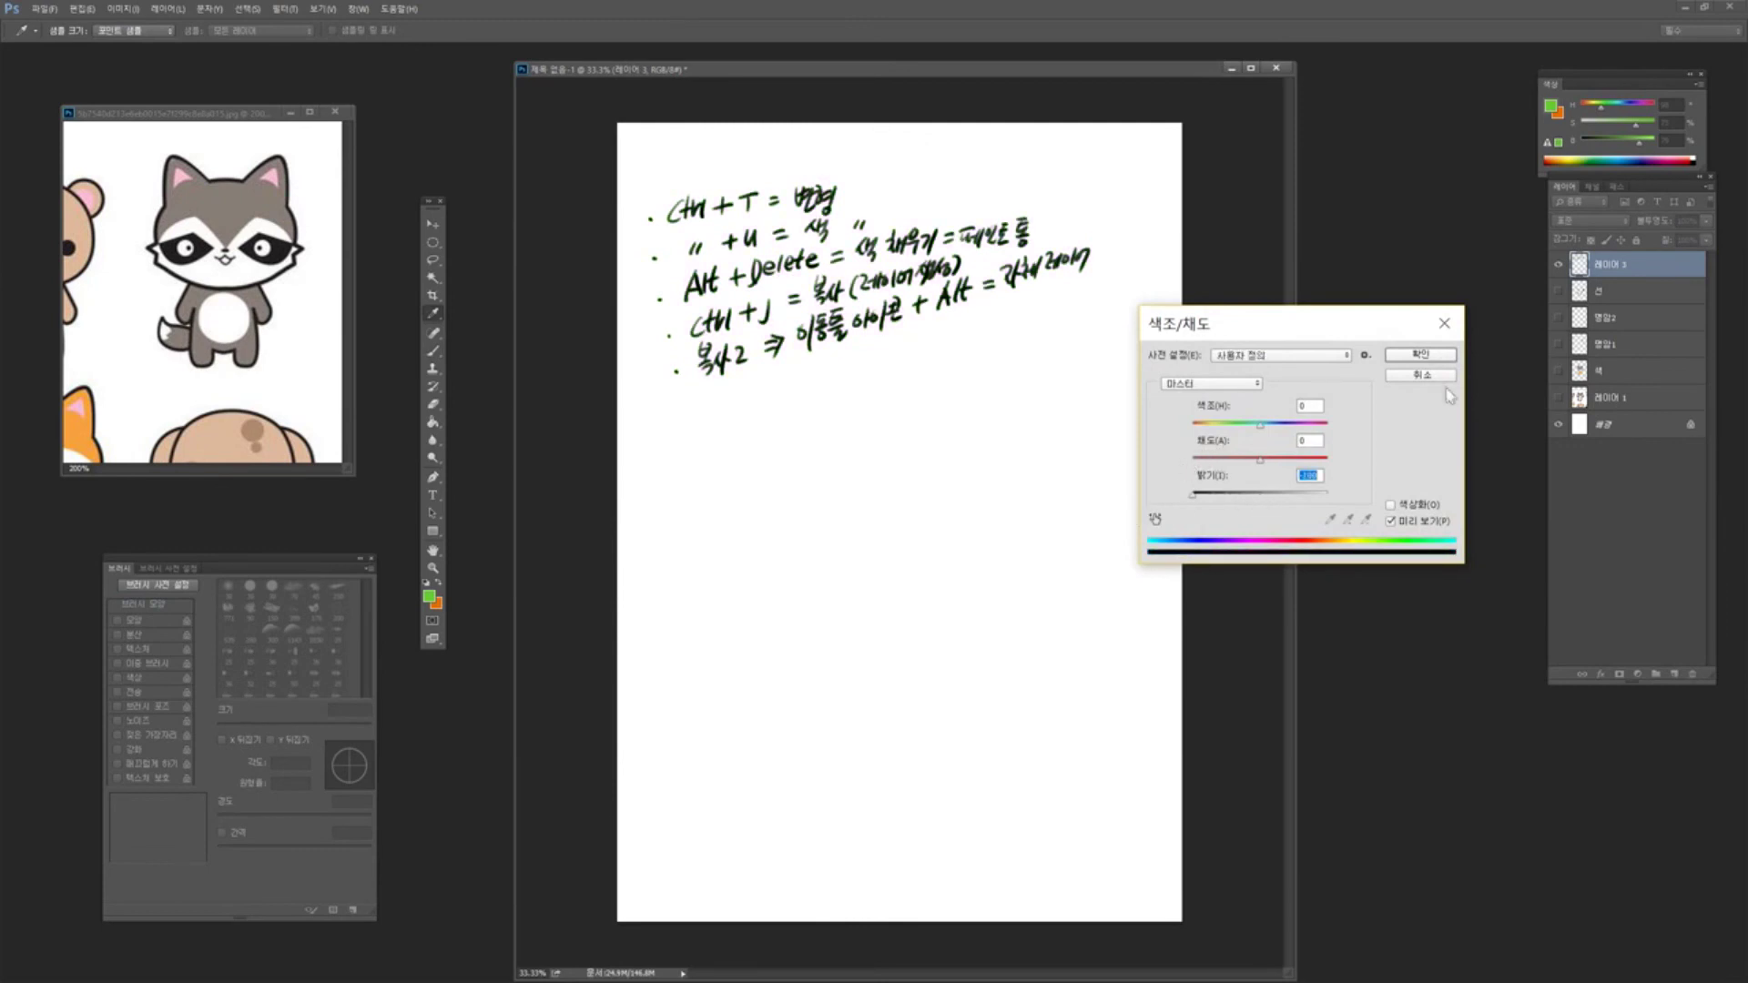
left_click(1420, 355)
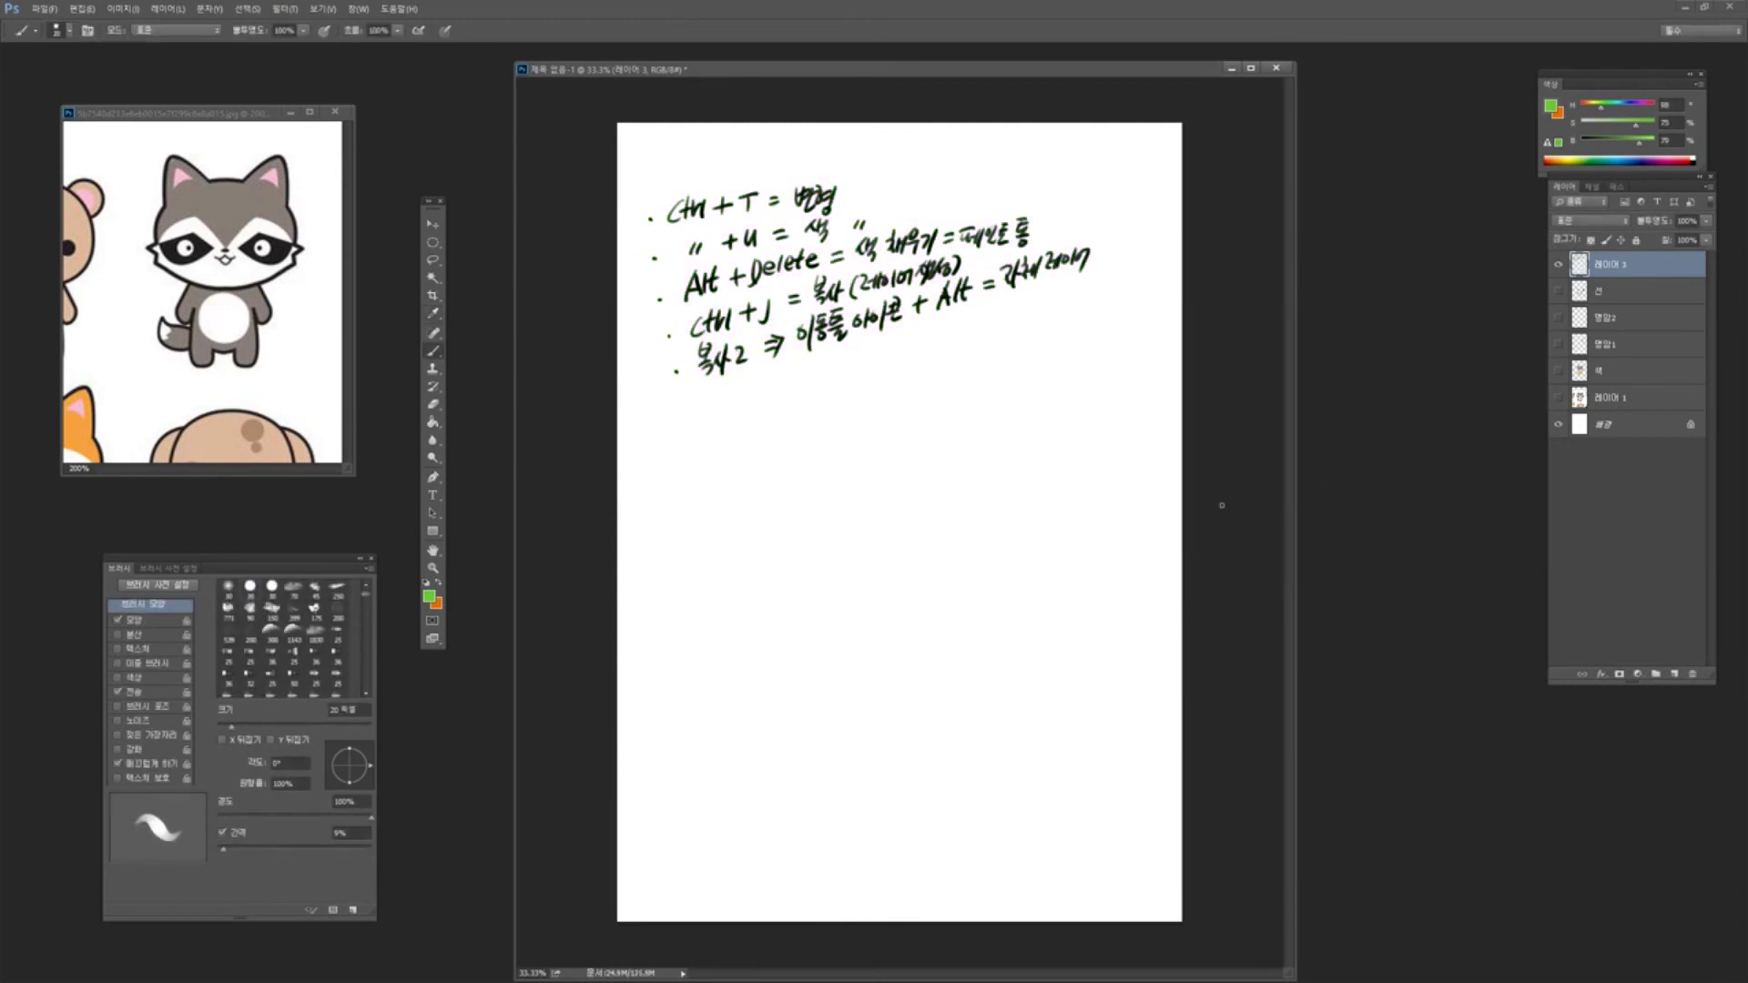
left_click_drag(833, 333, 834, 286)
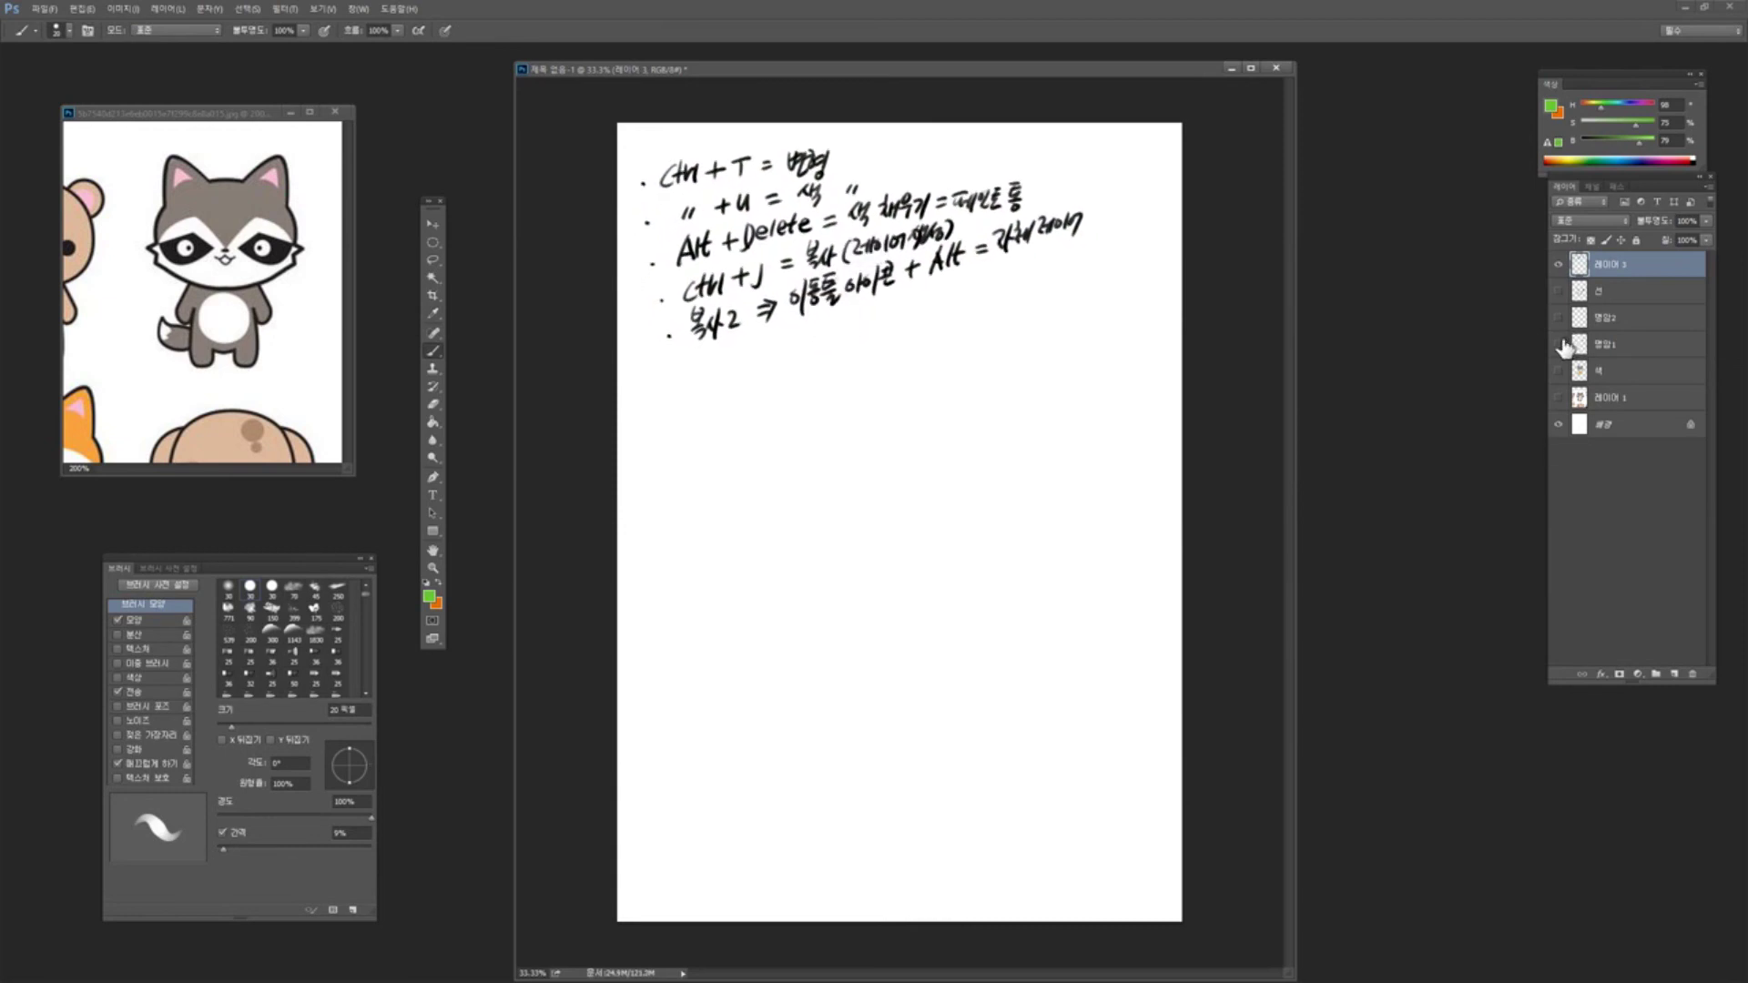
Duplicate the notes twice with the Move tool, stack the copies below the original, and move the middle copy slightly up
left_click(434, 224)
left_click_drag(878, 244, 892, 448)
left_click_drag(896, 465, 910, 690, "alt")
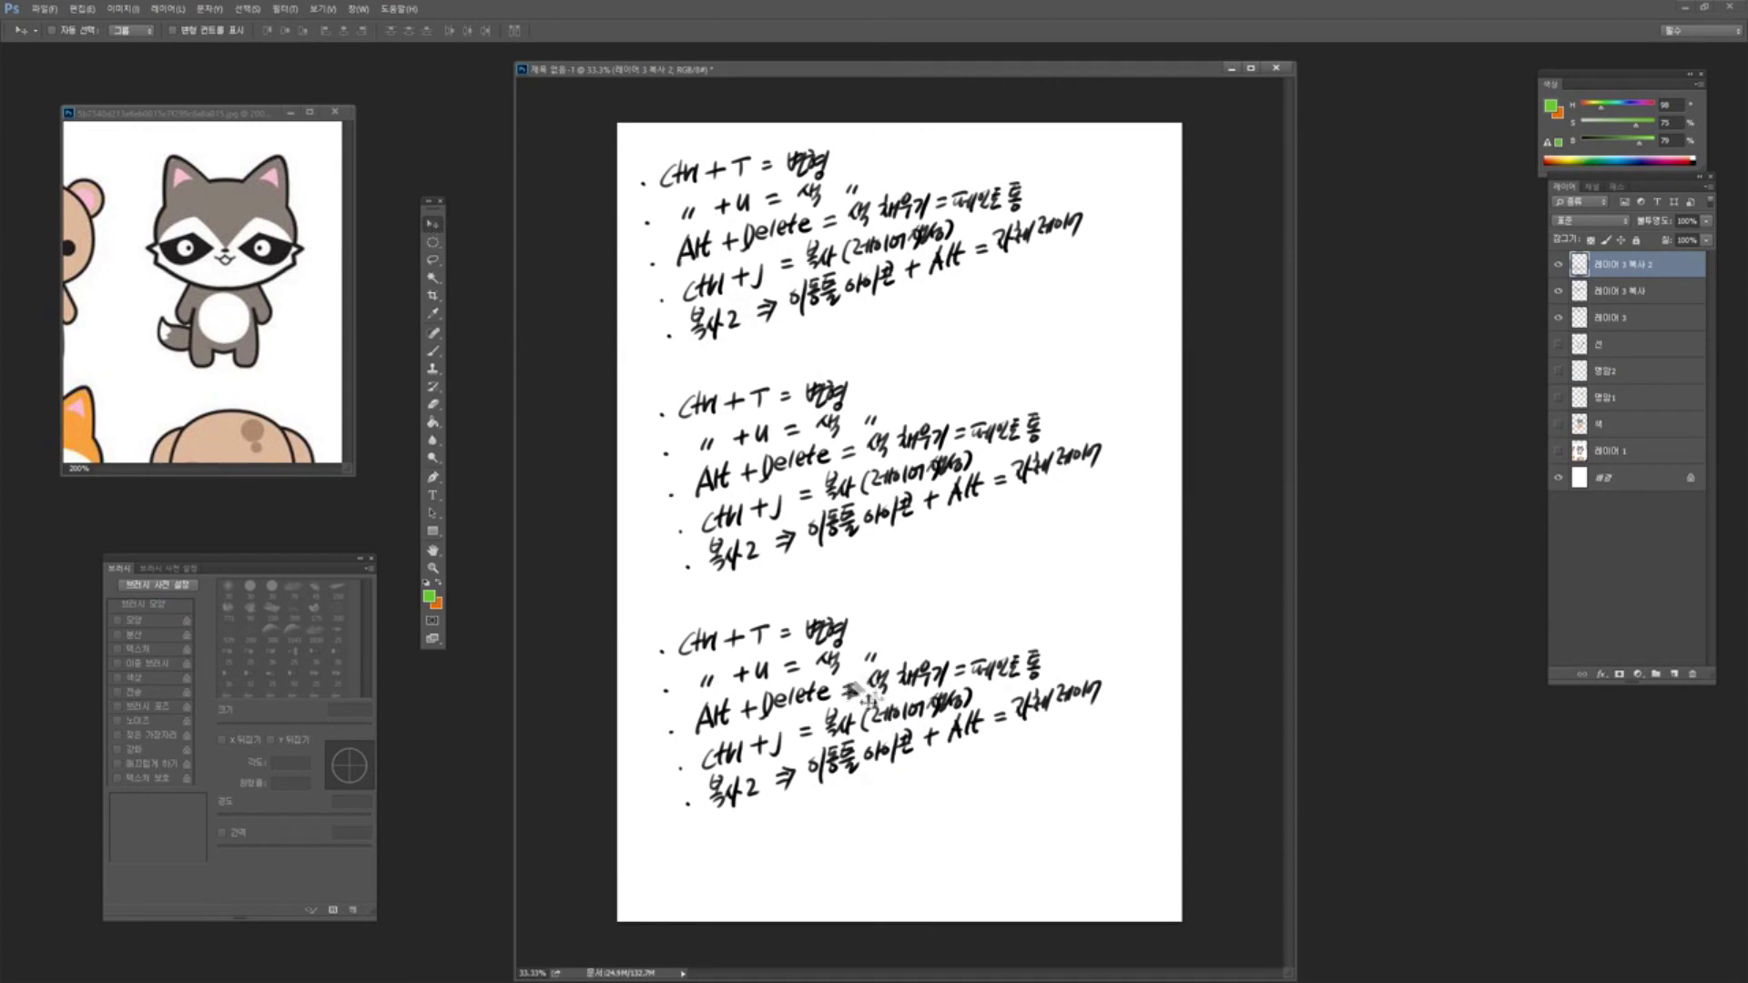
key("alt")
left_click(1004, 68)
key("ctrl")
mouse_move(898, 526)
left_mouse_down()
mouse_move(902, 579)
mouse_move(901, 515)
left_mouse_up()
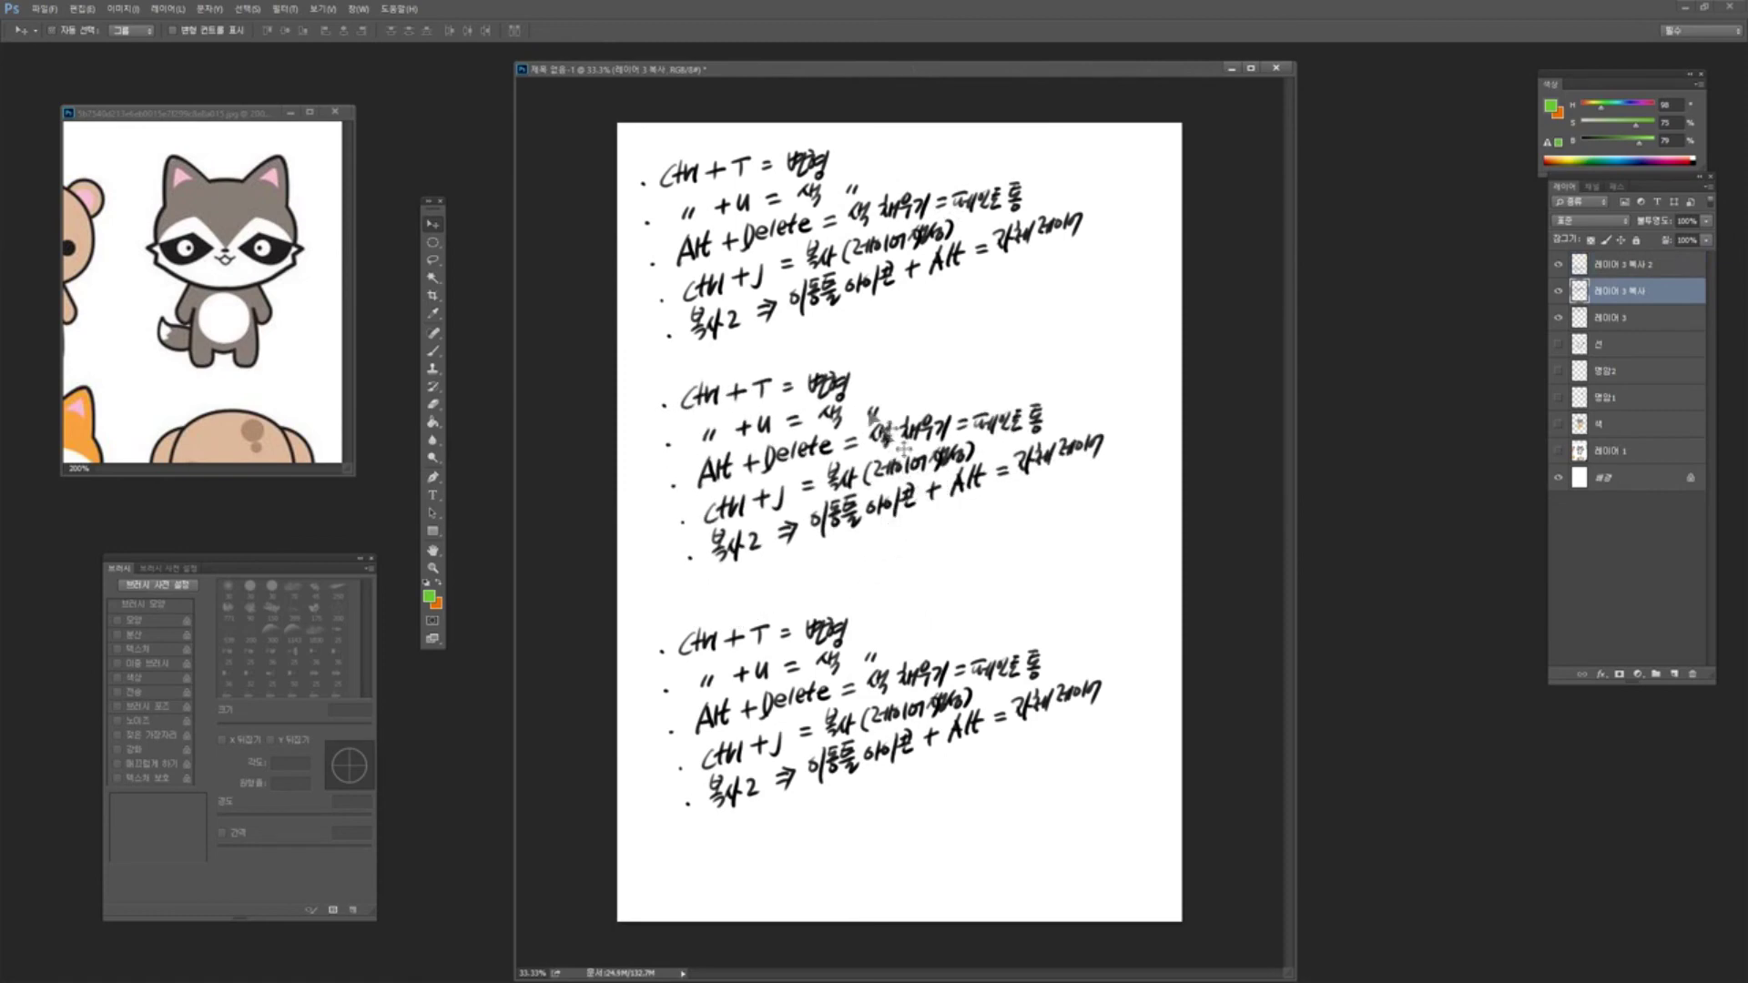
Activate the Brush tool, shift the raccoon reference window slightly toward the canvas, and place the toolbox on its outer side
left_click(254, 115)
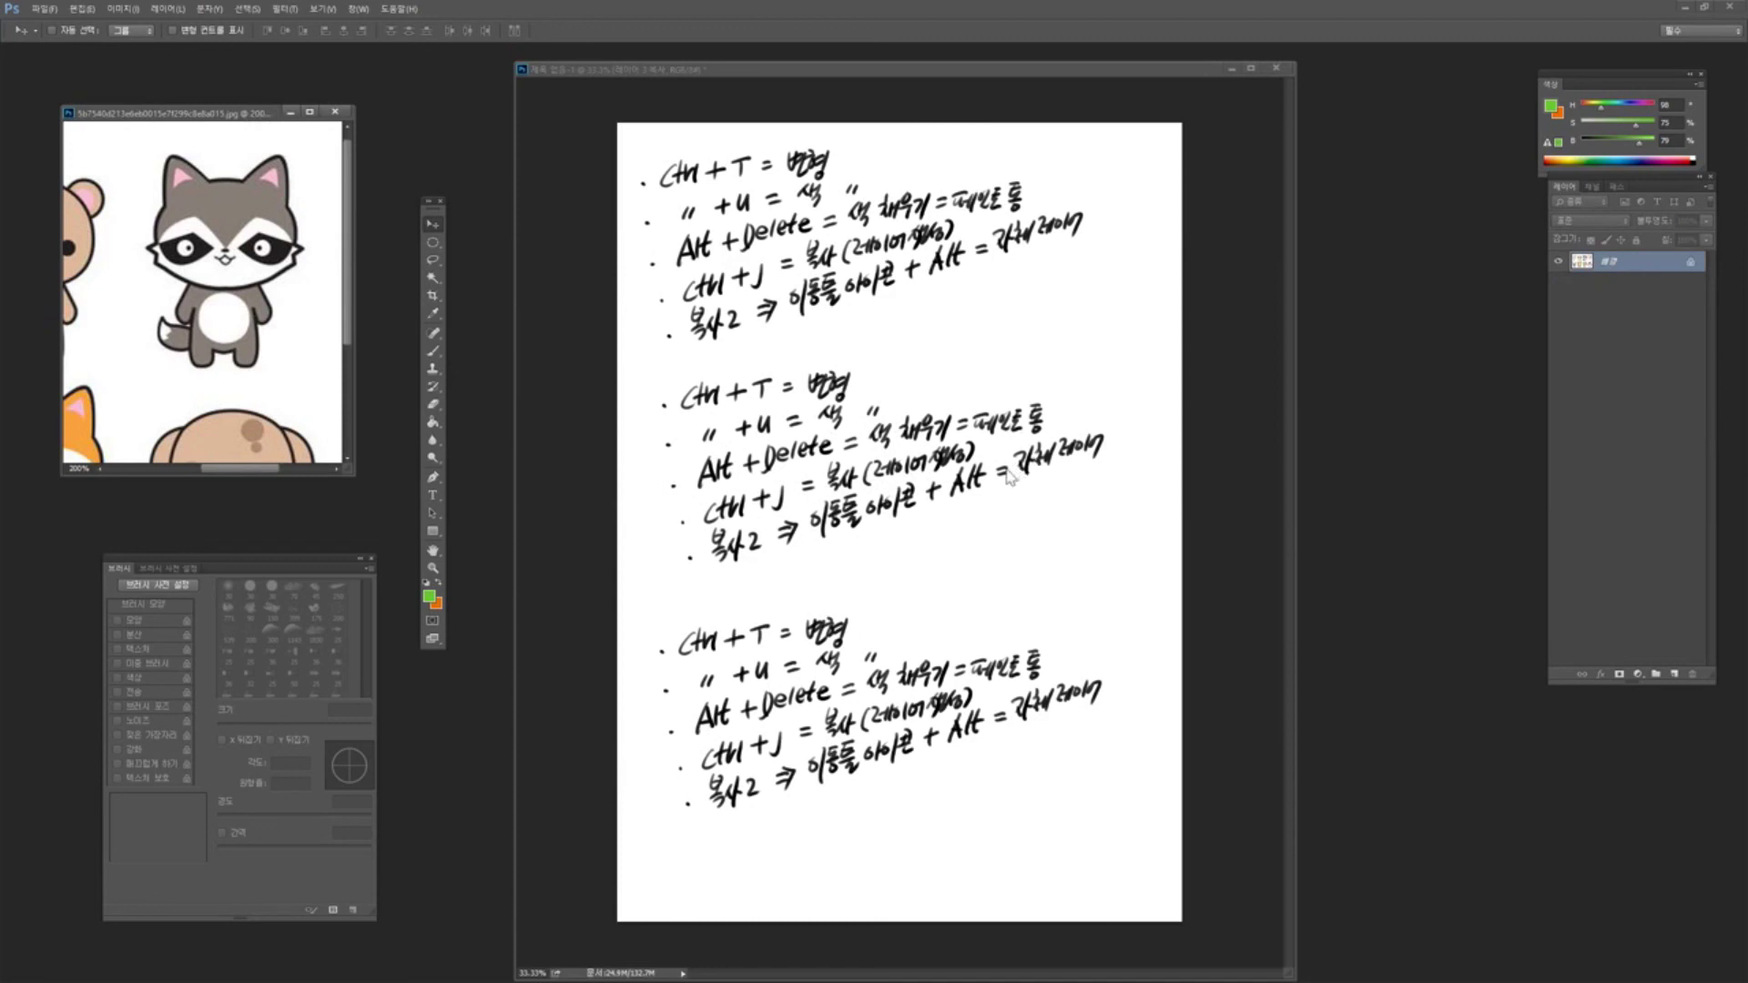
left_click_drag(262, 115, 272, 114)
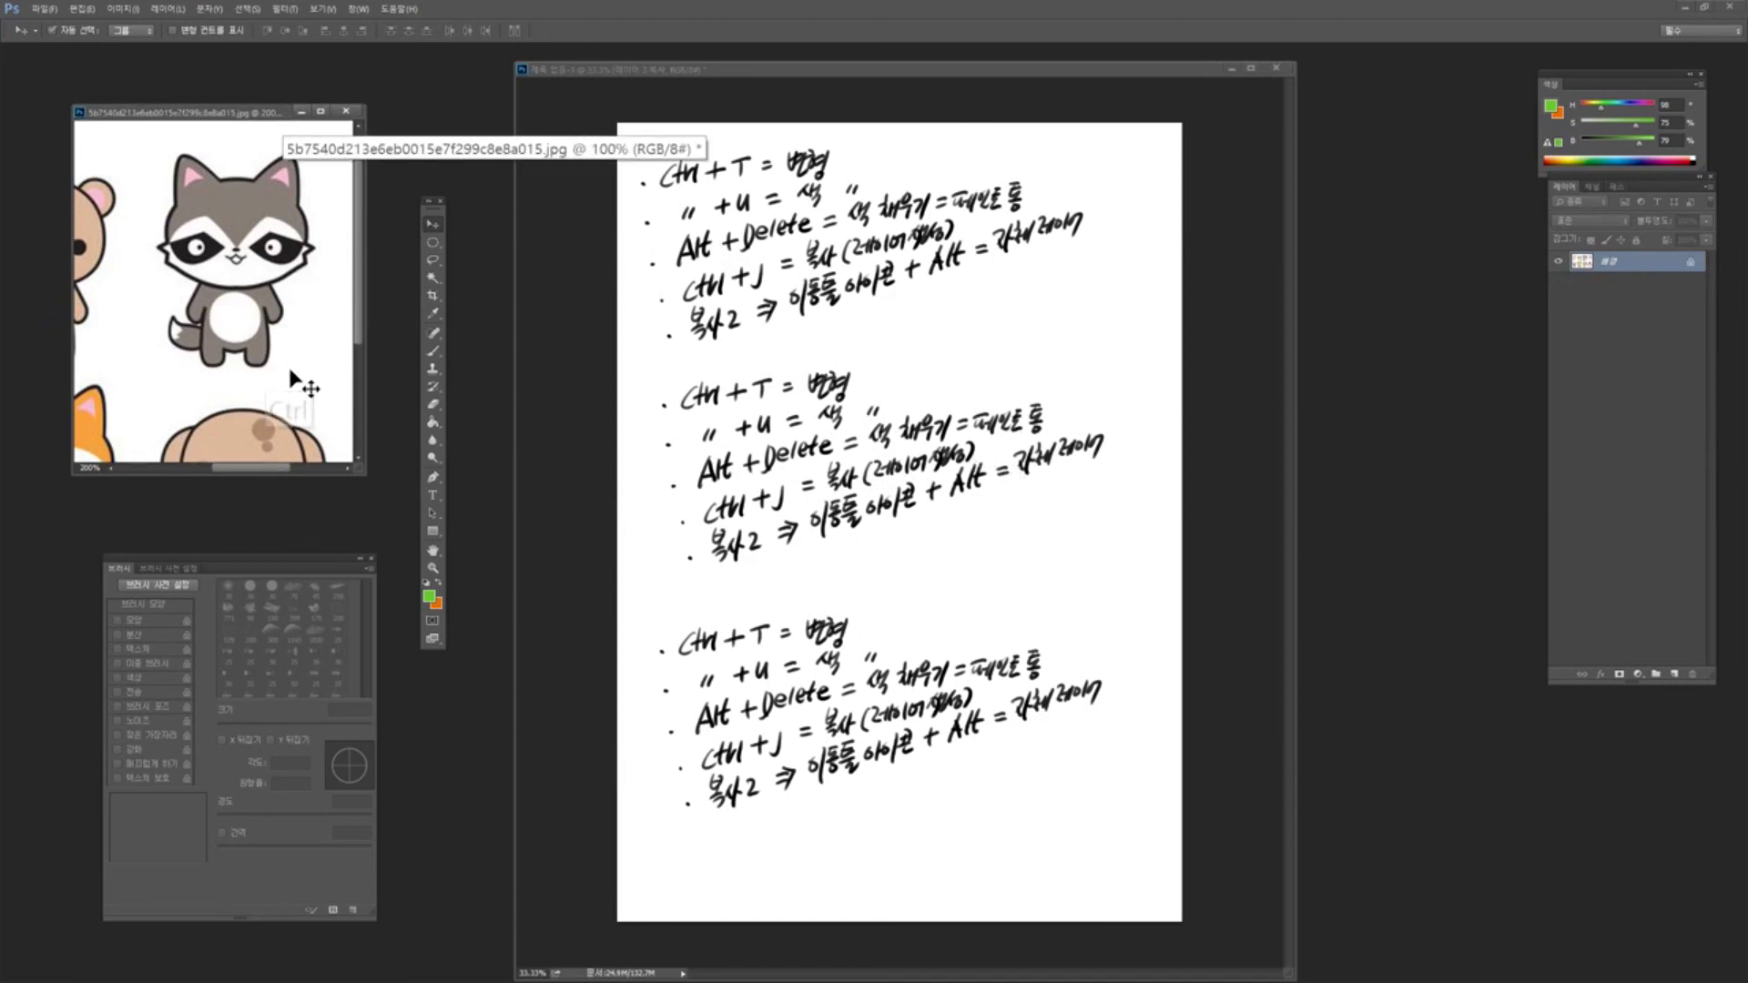
left_click(864, 78)
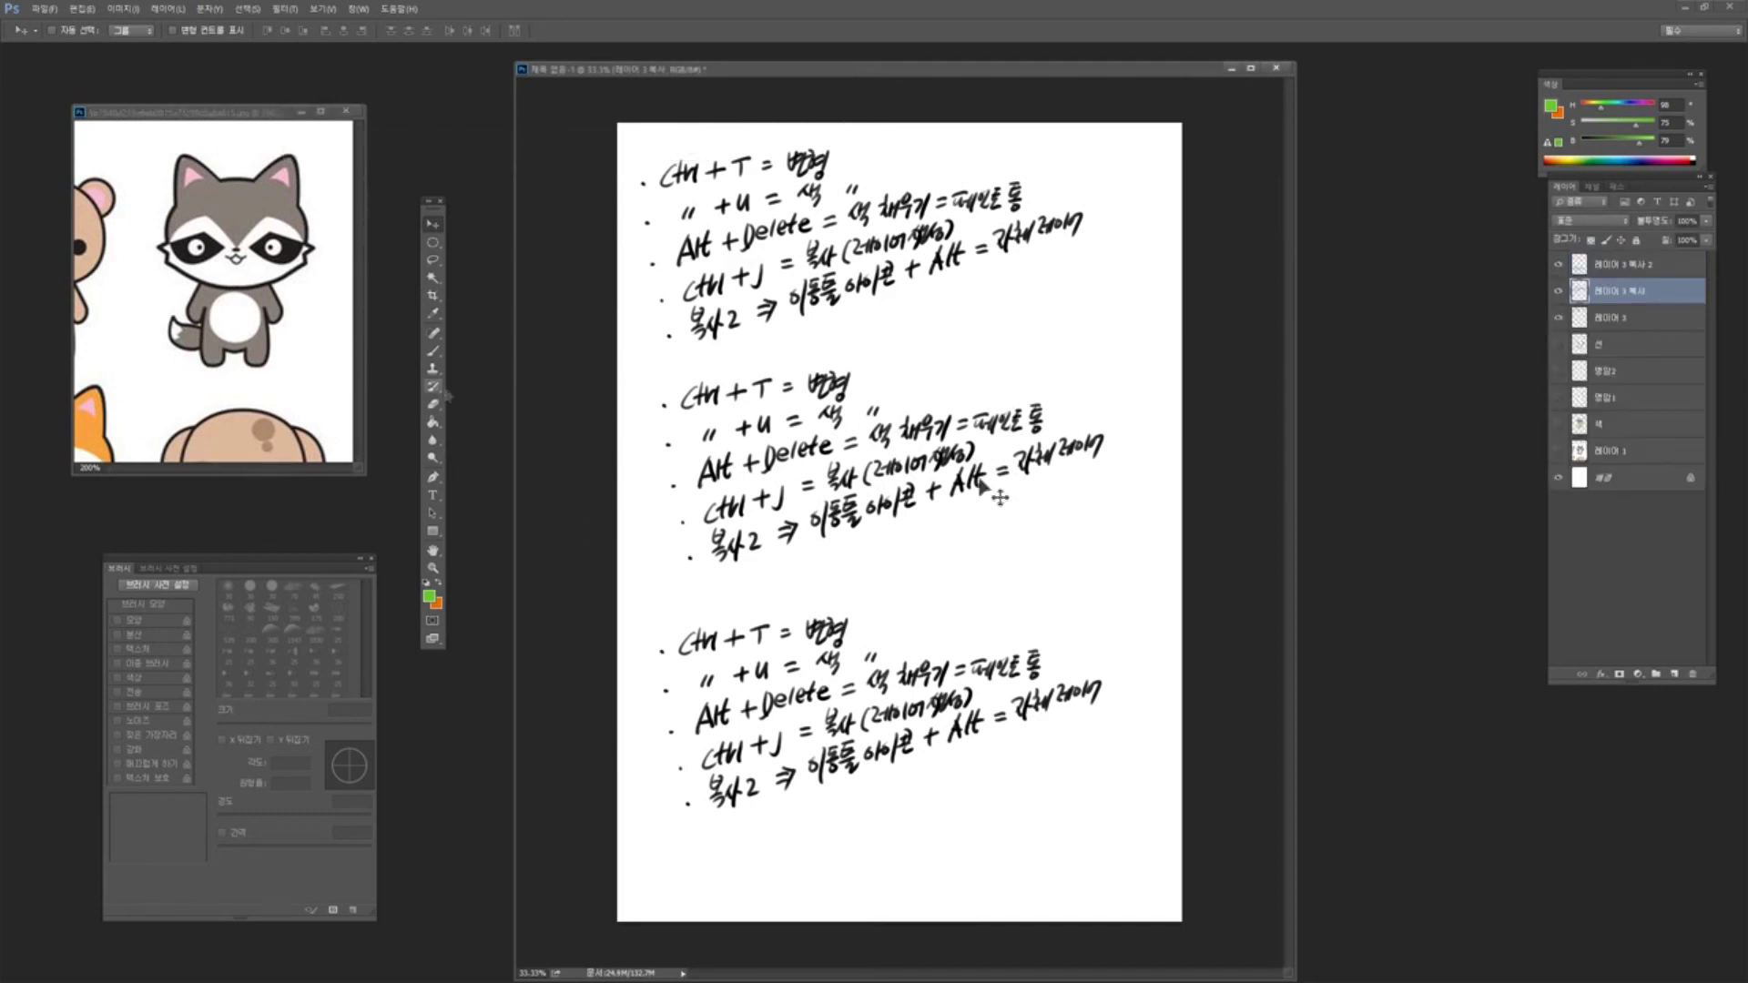
left_click(434, 352)
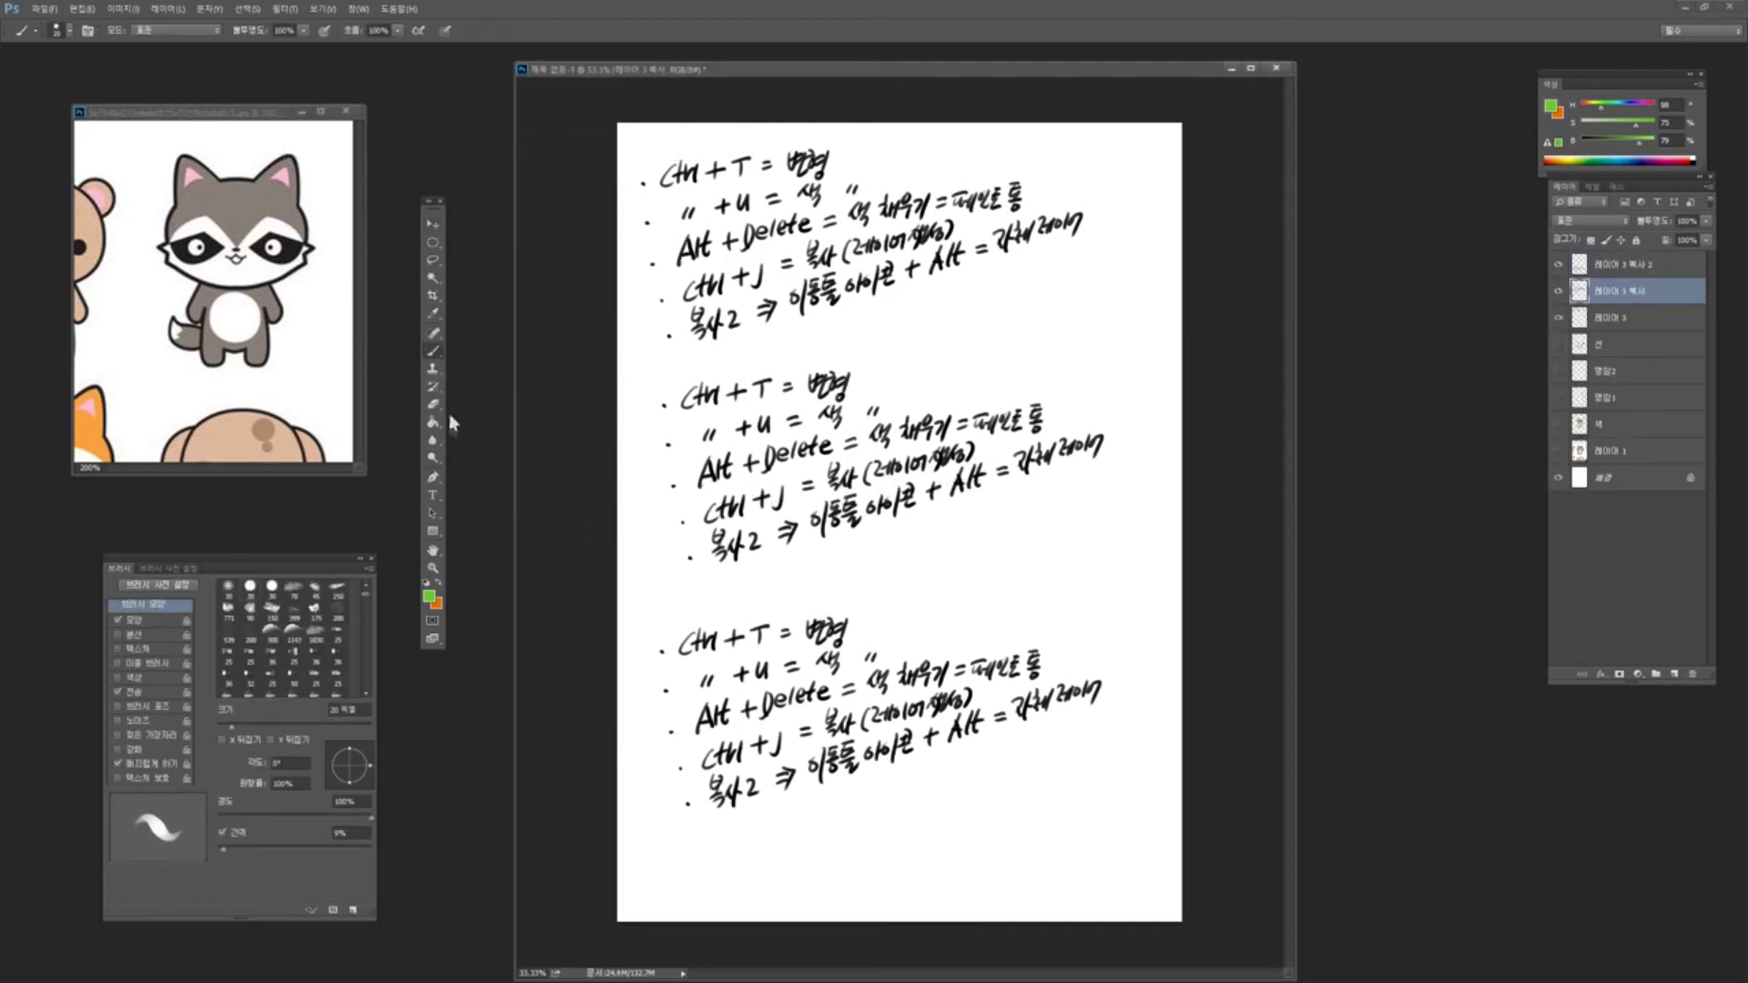
left_click(244, 114)
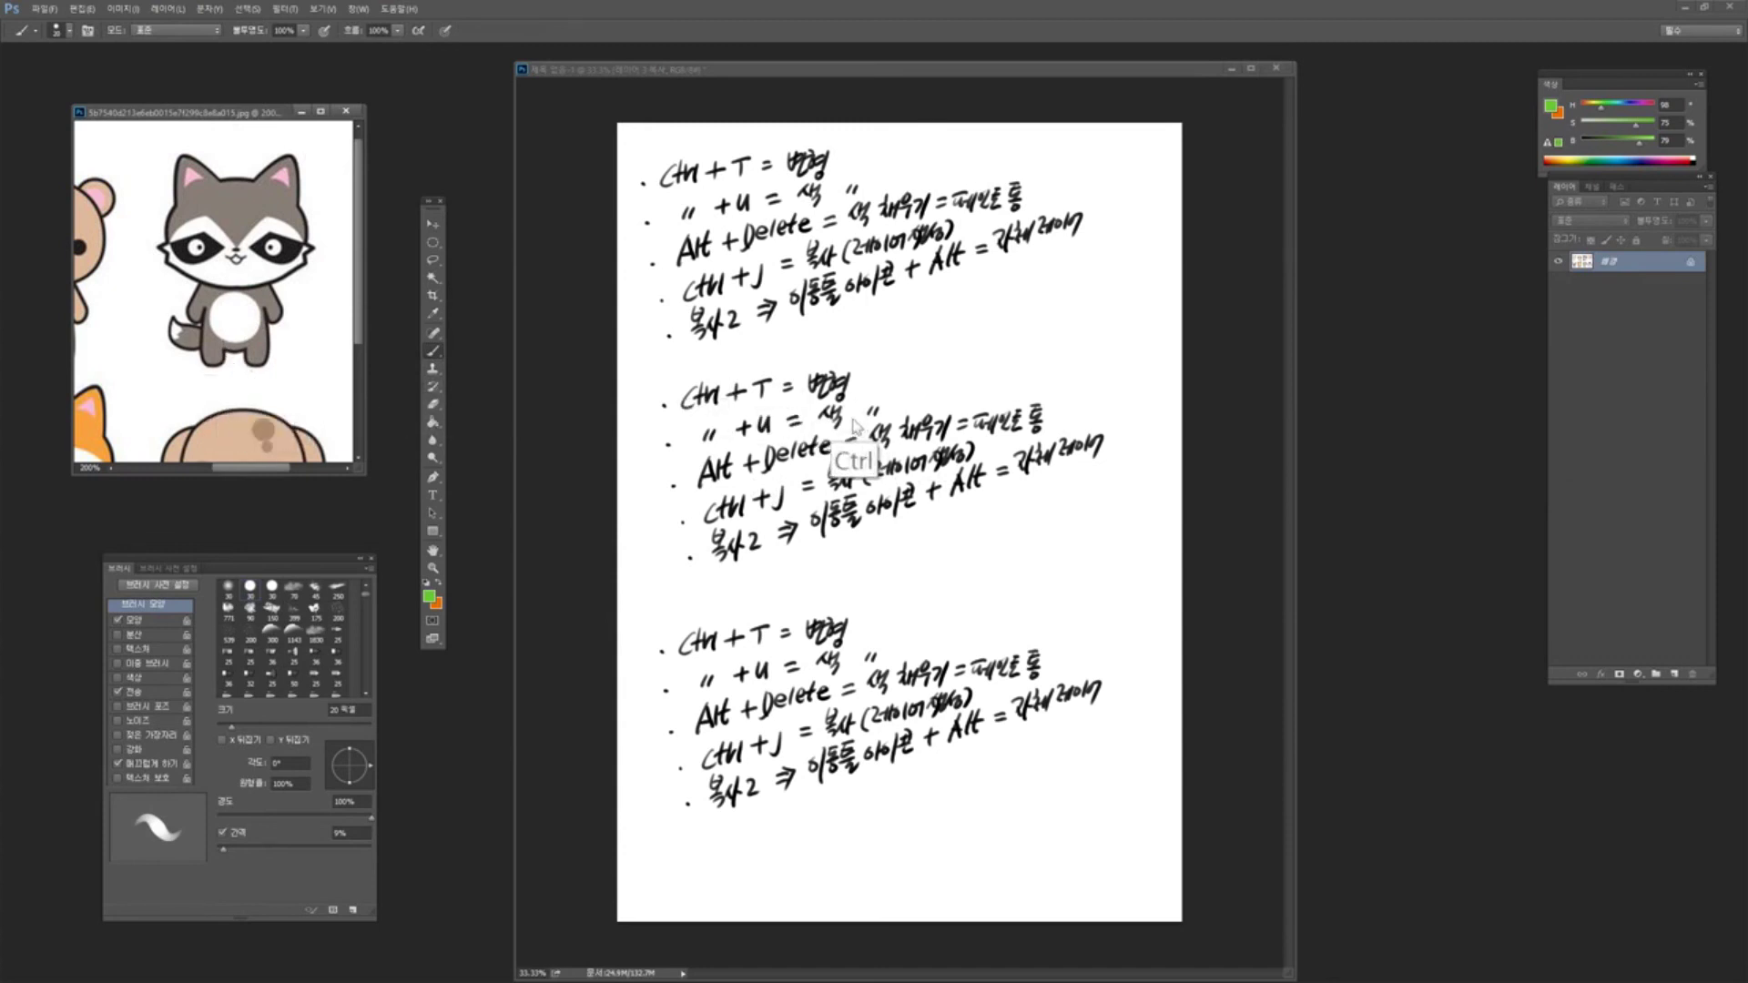
mouse_move(258, 115)
left_mouse_down()
mouse_move(236, 97)
mouse_move(289, 112)
left_mouse_up()
left_click_drag(439, 210, 38, 91)
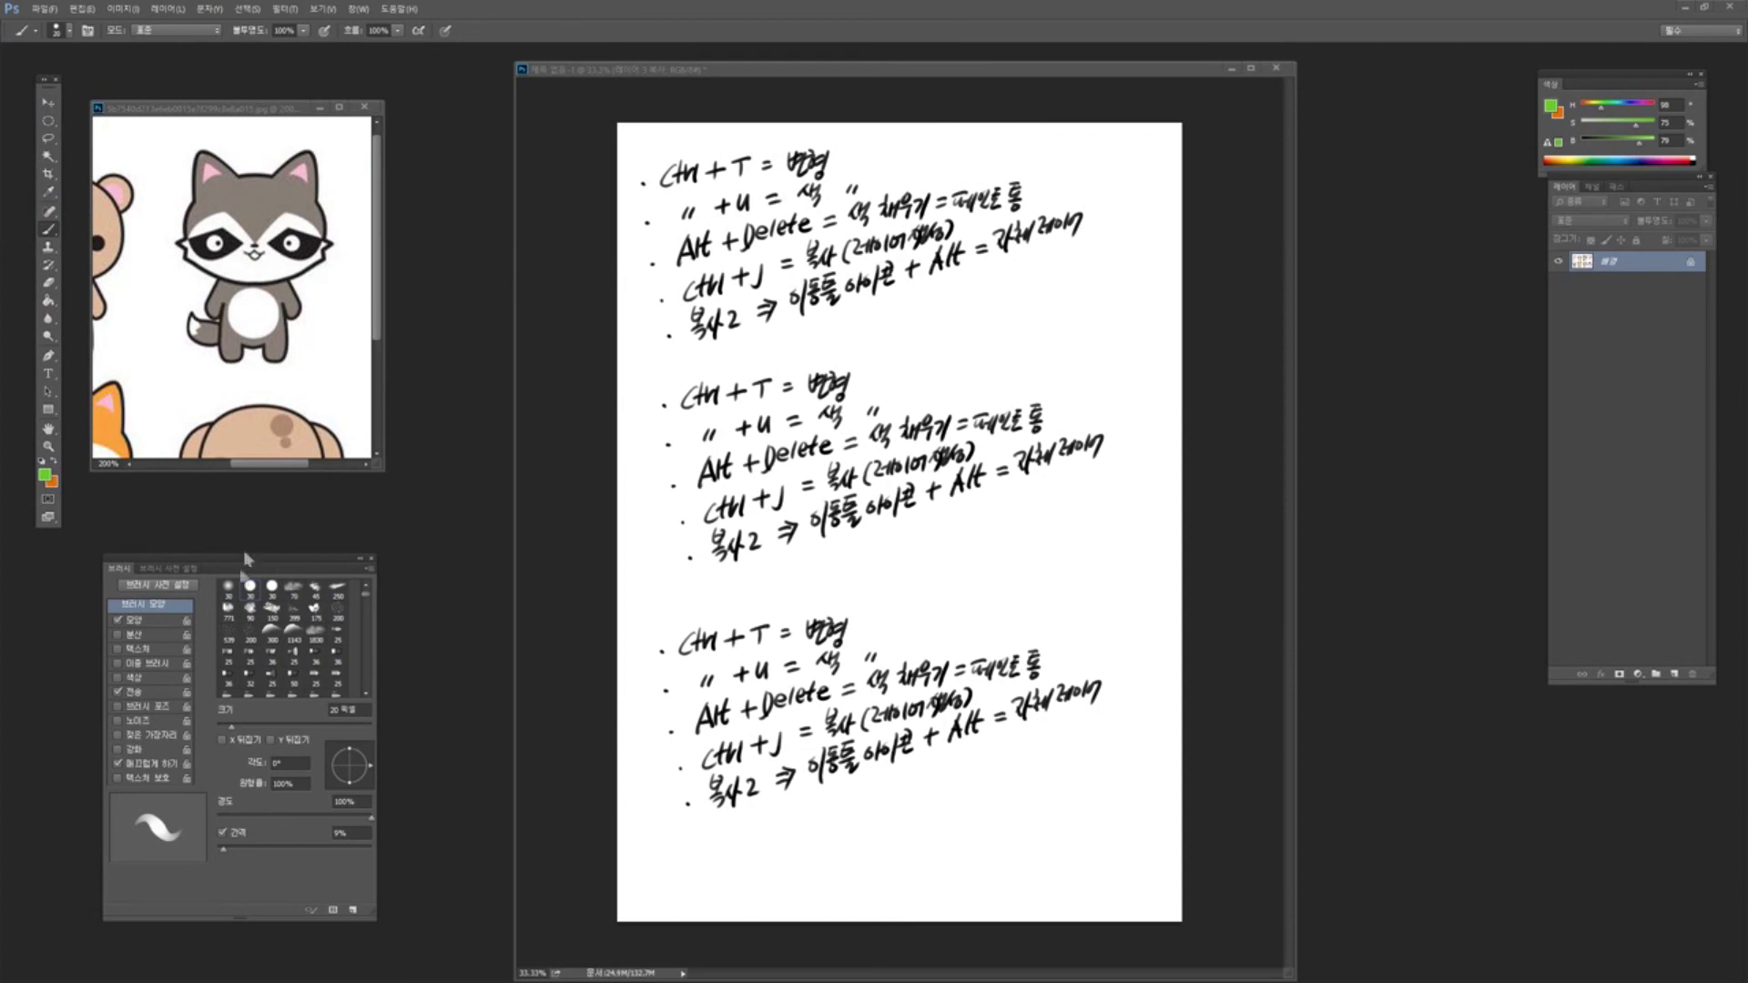
Try a textured brush tip preset and return to the soft round tip with 0% hardness and 25% spacing
left_click(247, 592)
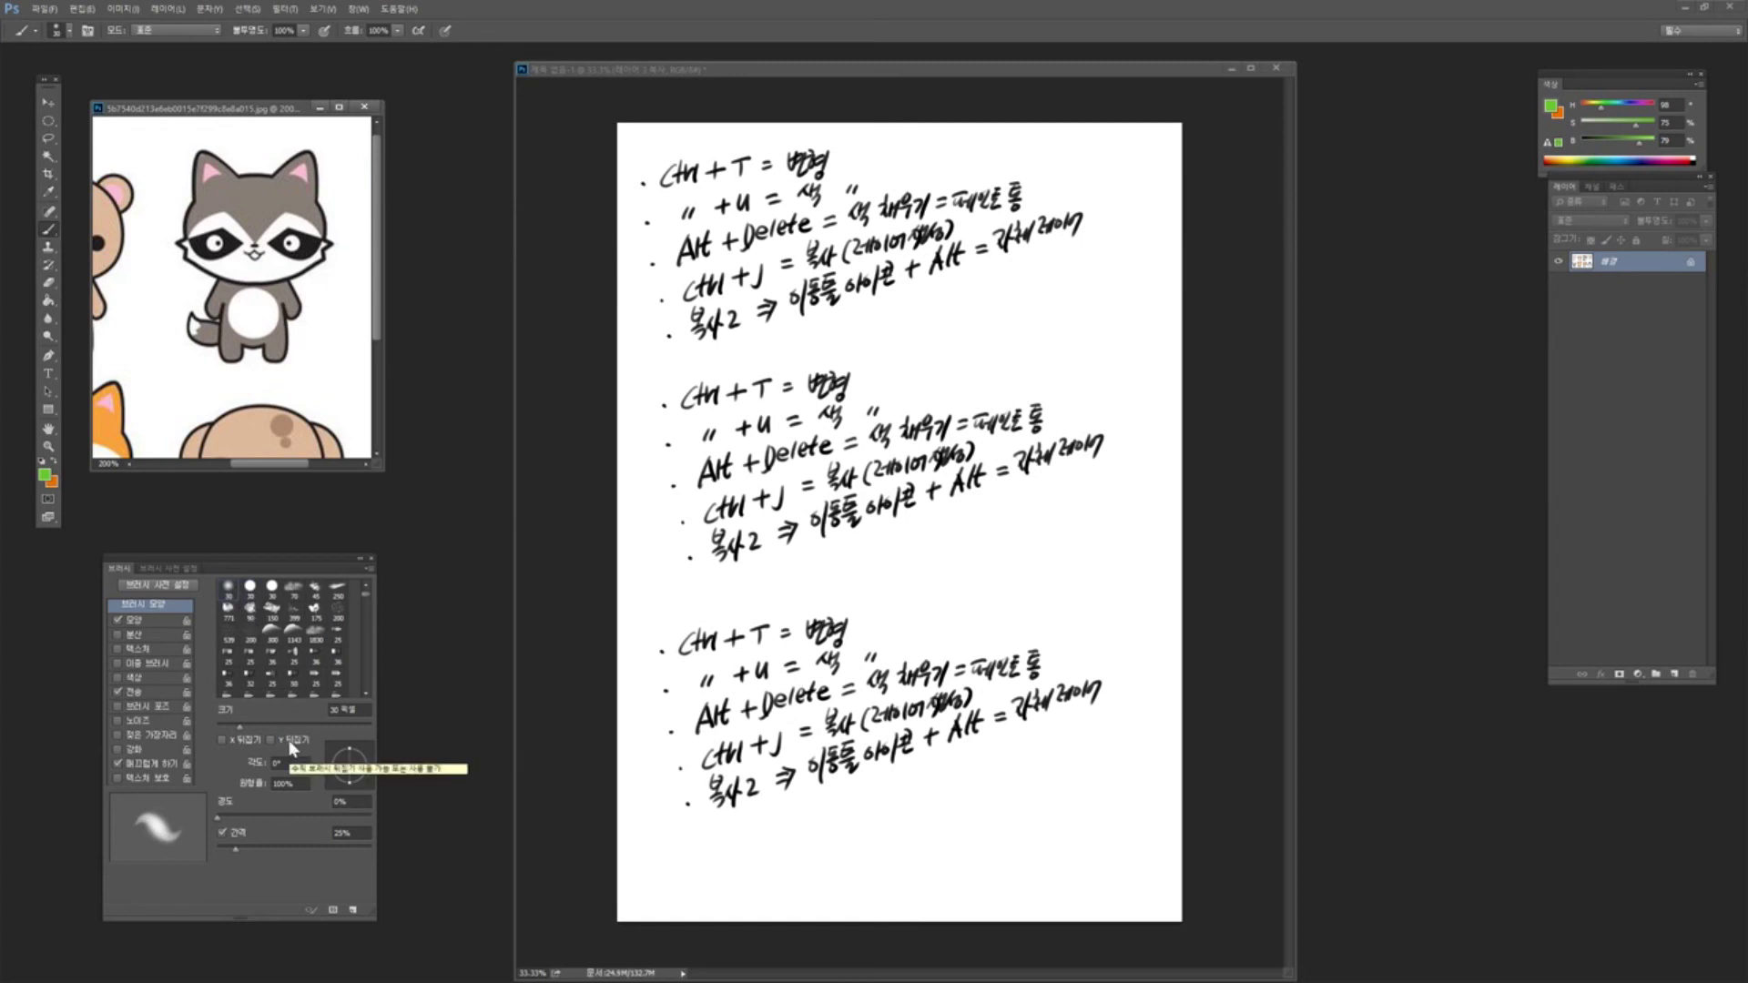
left_click(299, 593)
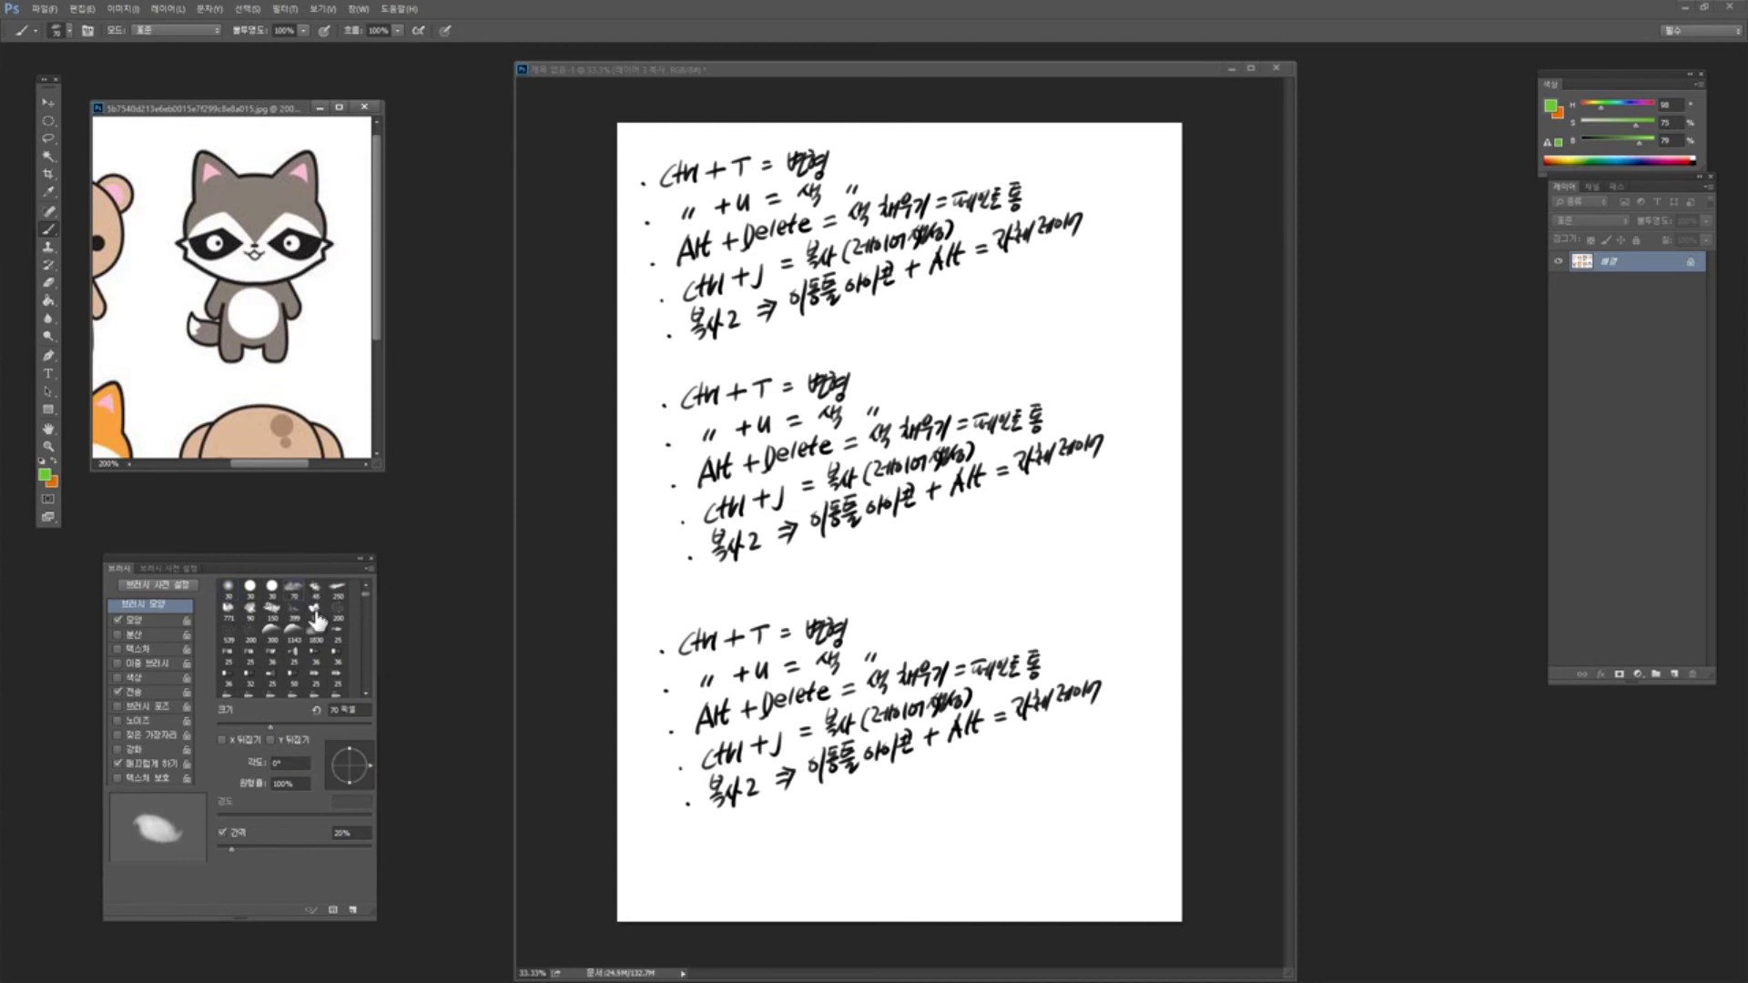
left_click(238, 593)
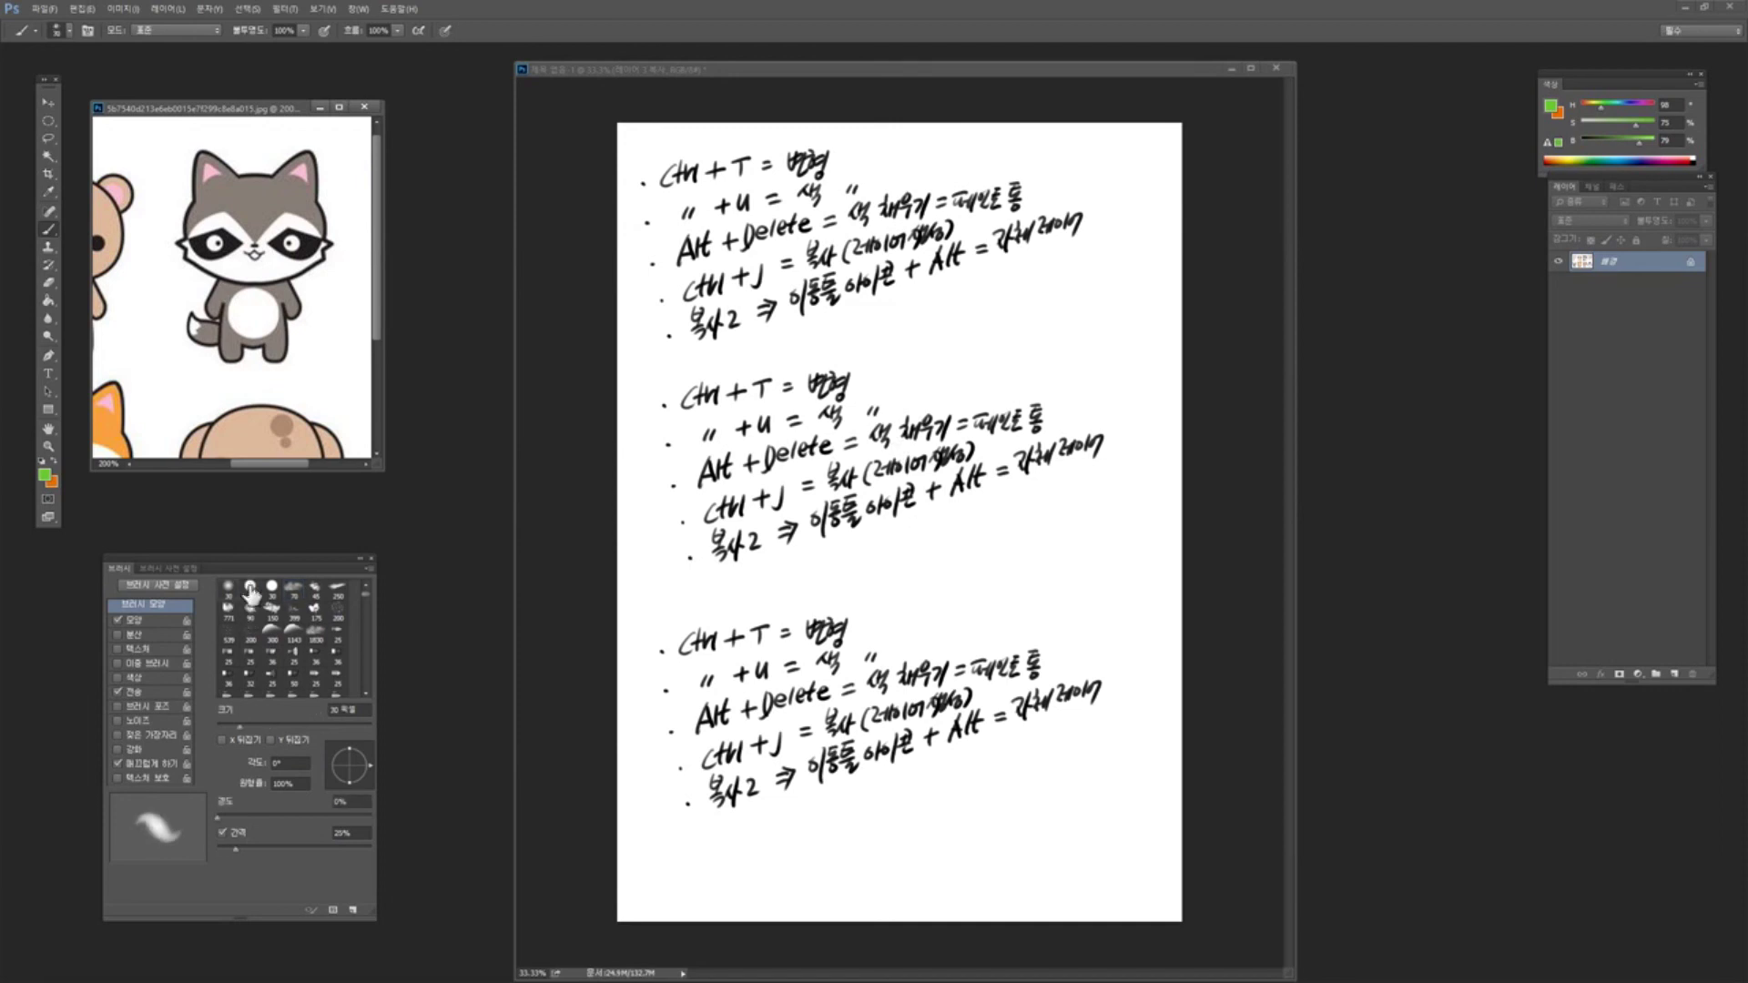